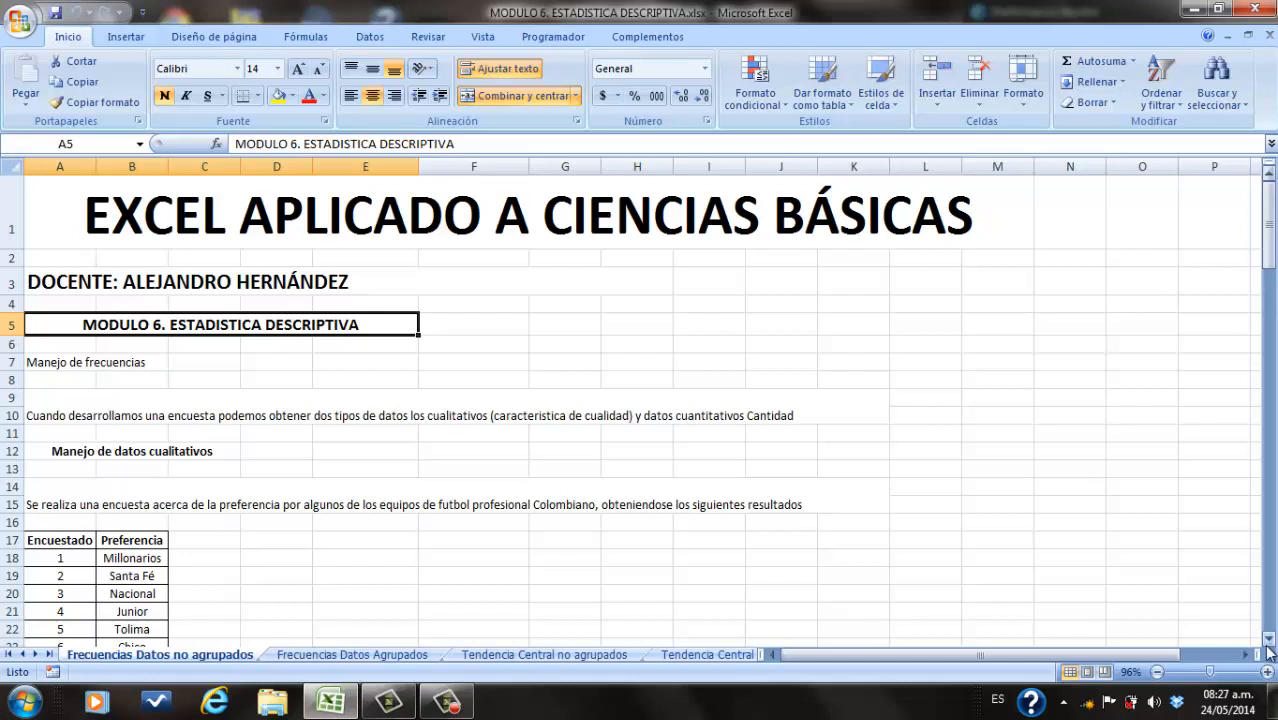
Step: Read the introduction to qualitative data and the football team survey statement above the Encuestado/Preferencia table
left_click(1220, 672)
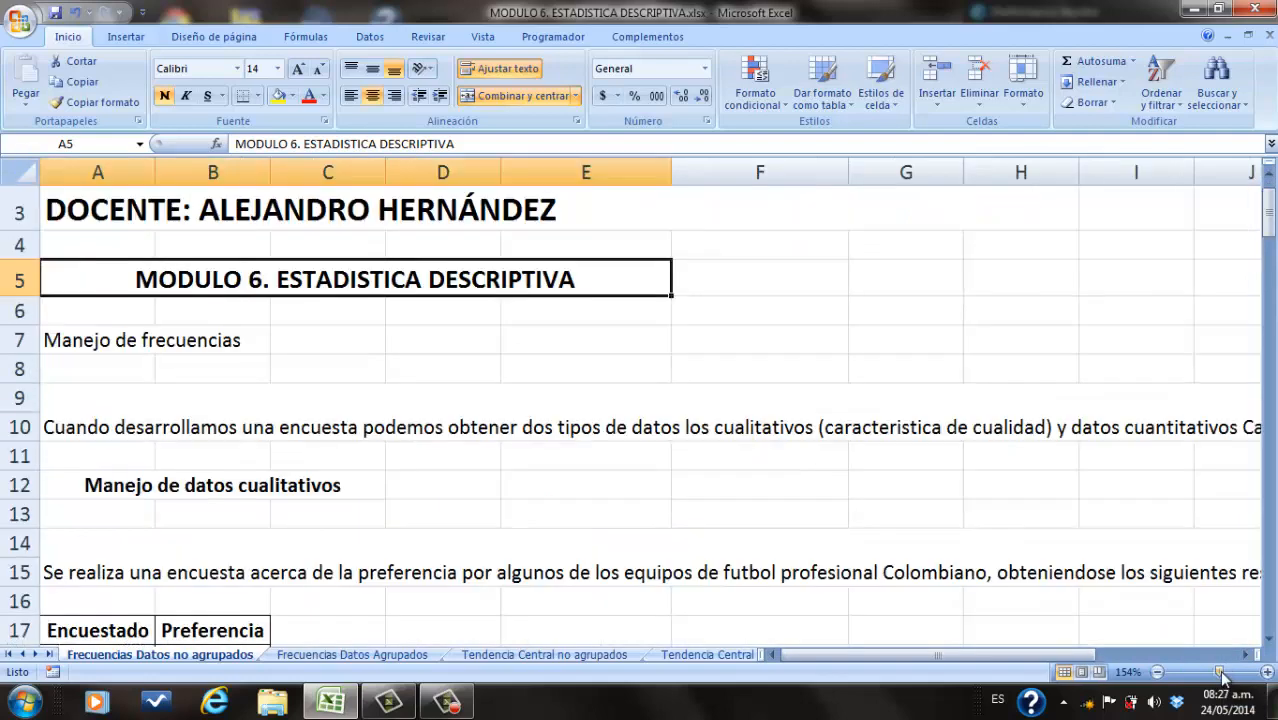
left_click_drag(1224, 677, 1234, 678)
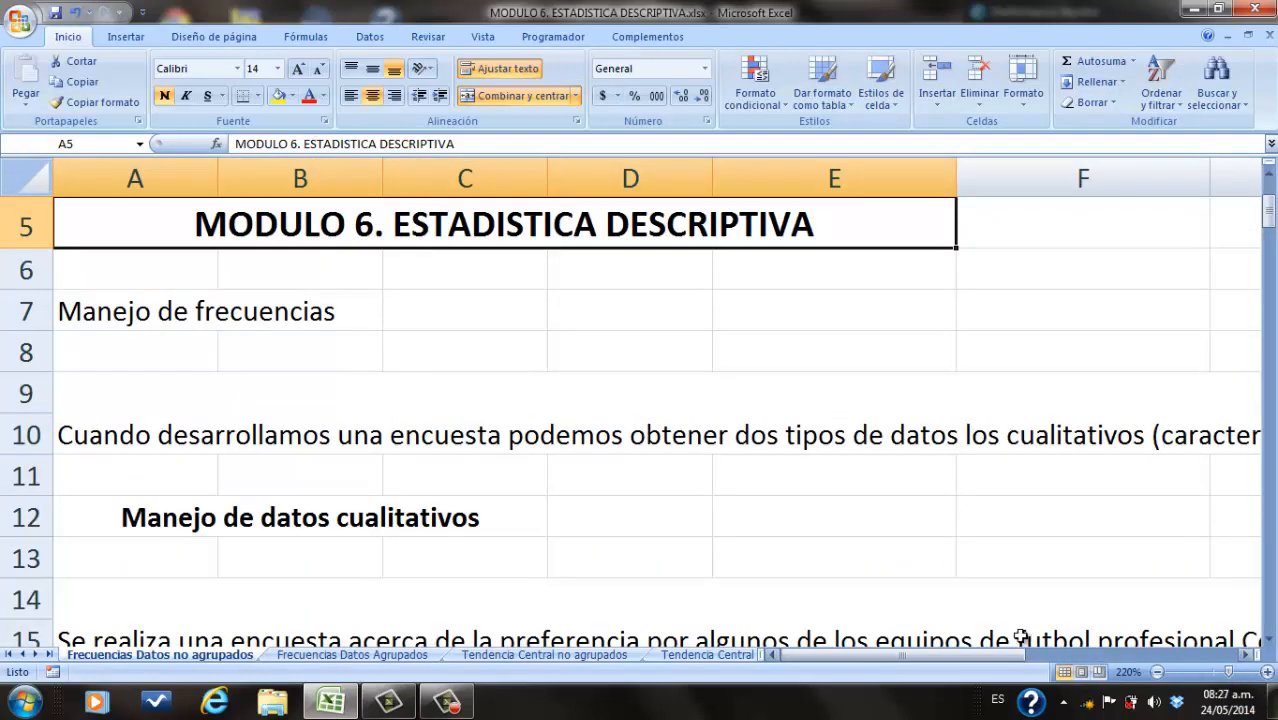
left_click(1268, 641)
left_click(1268, 641)
left_click(1268, 641)
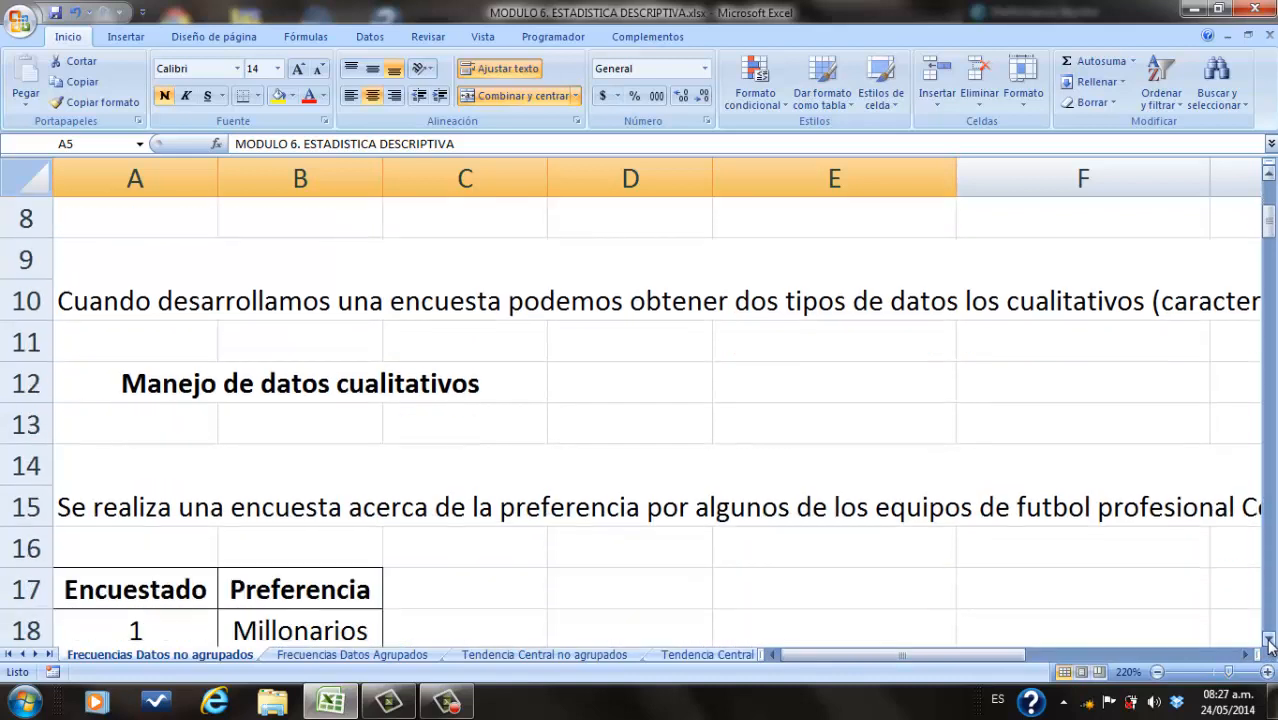
left_click(1268, 641)
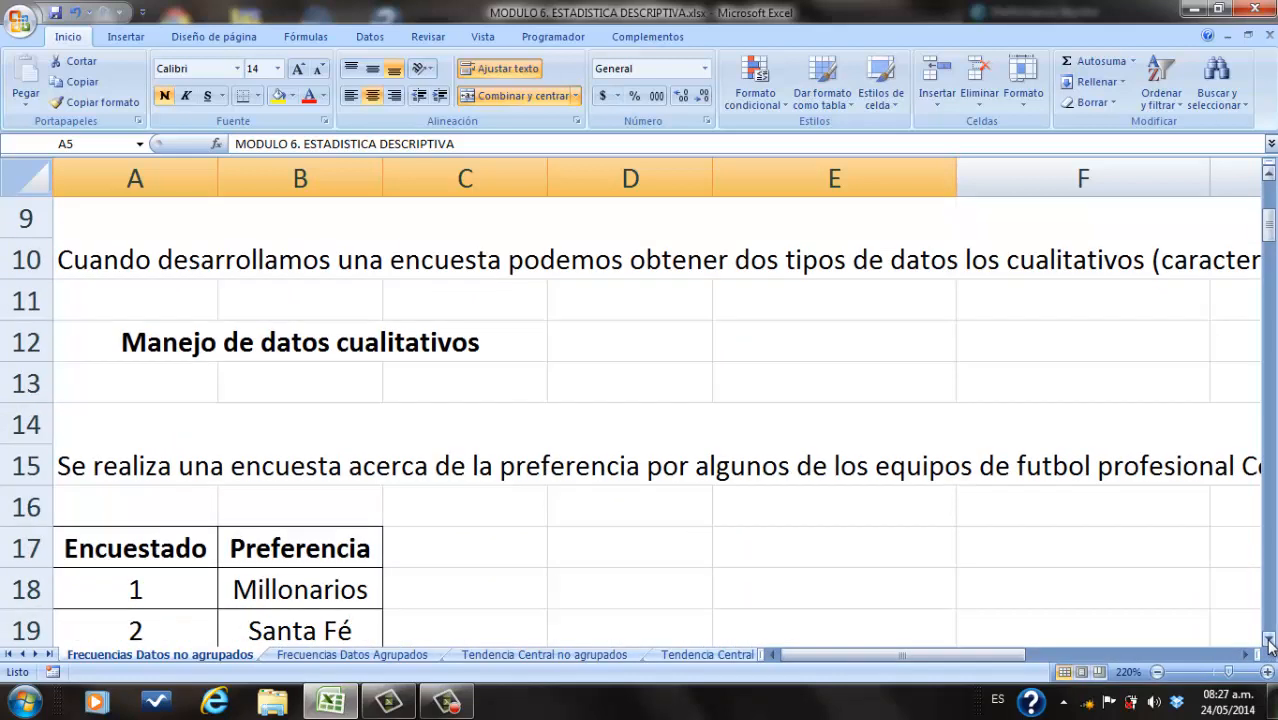
left_click(1268, 641)
left_click(1268, 641)
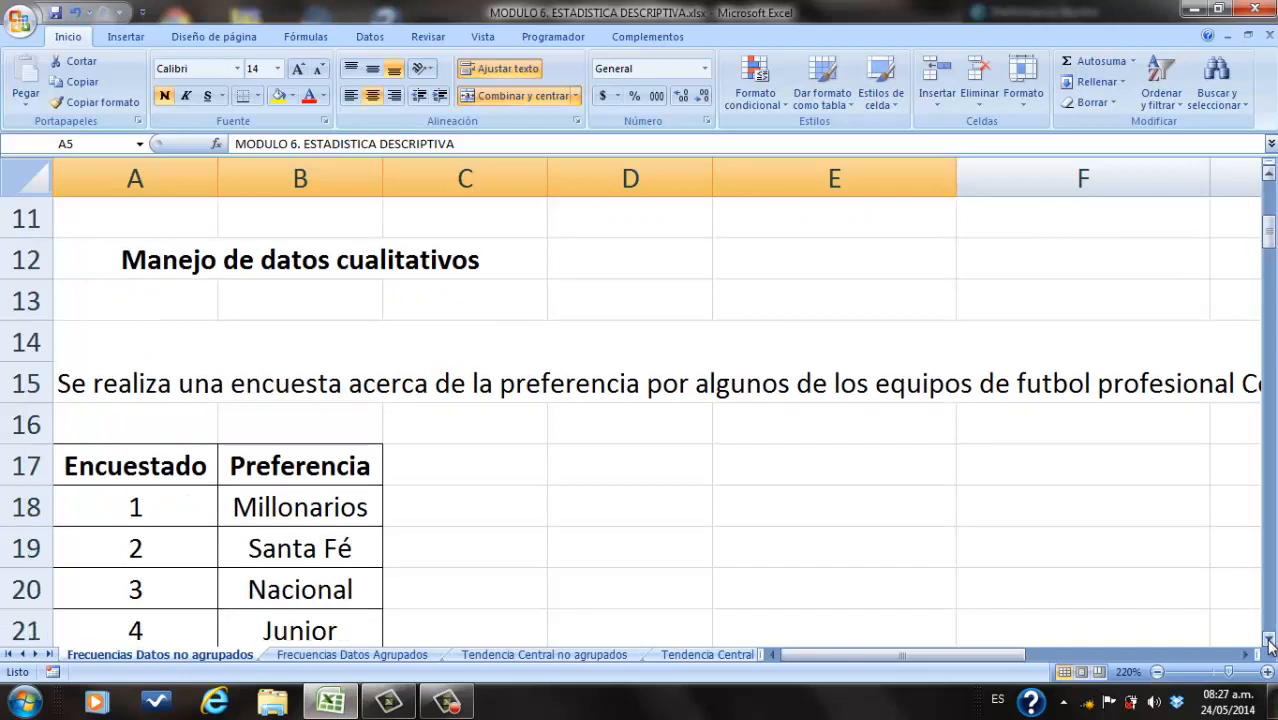
left_click(1268, 641)
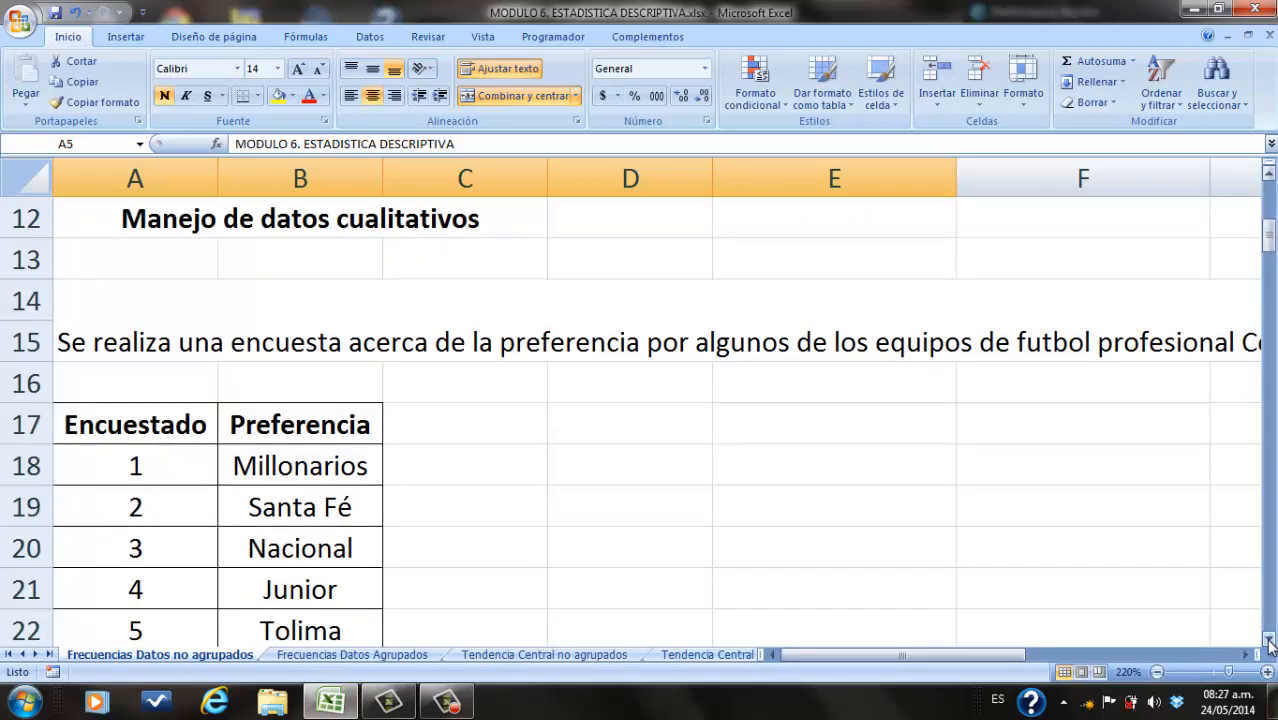
left_click(1268, 641)
left_click(1268, 641)
left_click(1268, 641)
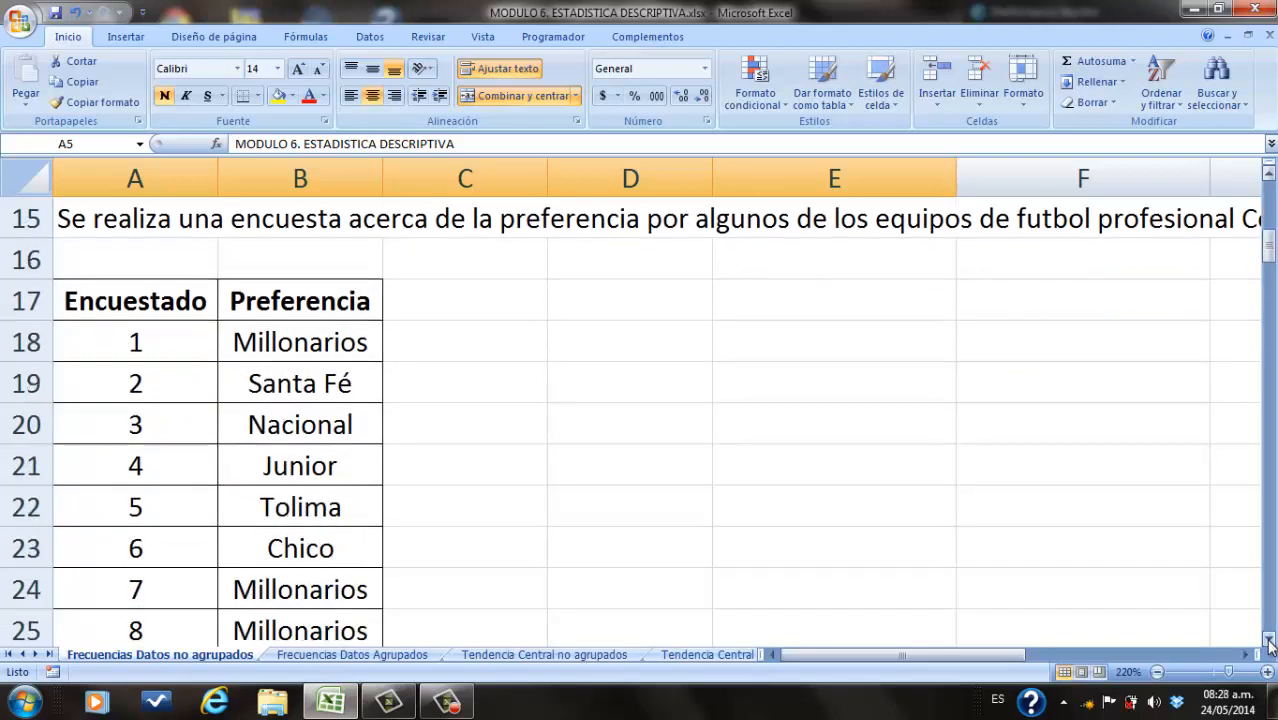
Step: Look through the survey responses from the first respondent to respondent 40, then return to the table's header
left_click(1268, 641)
left_click(1268, 641)
left_click(1268, 641)
left_click(1268, 641)
left_click(1268, 641)
left_click(1268, 641)
left_click(1268, 641)
left_click(1268, 641)
left_click(1268, 641)
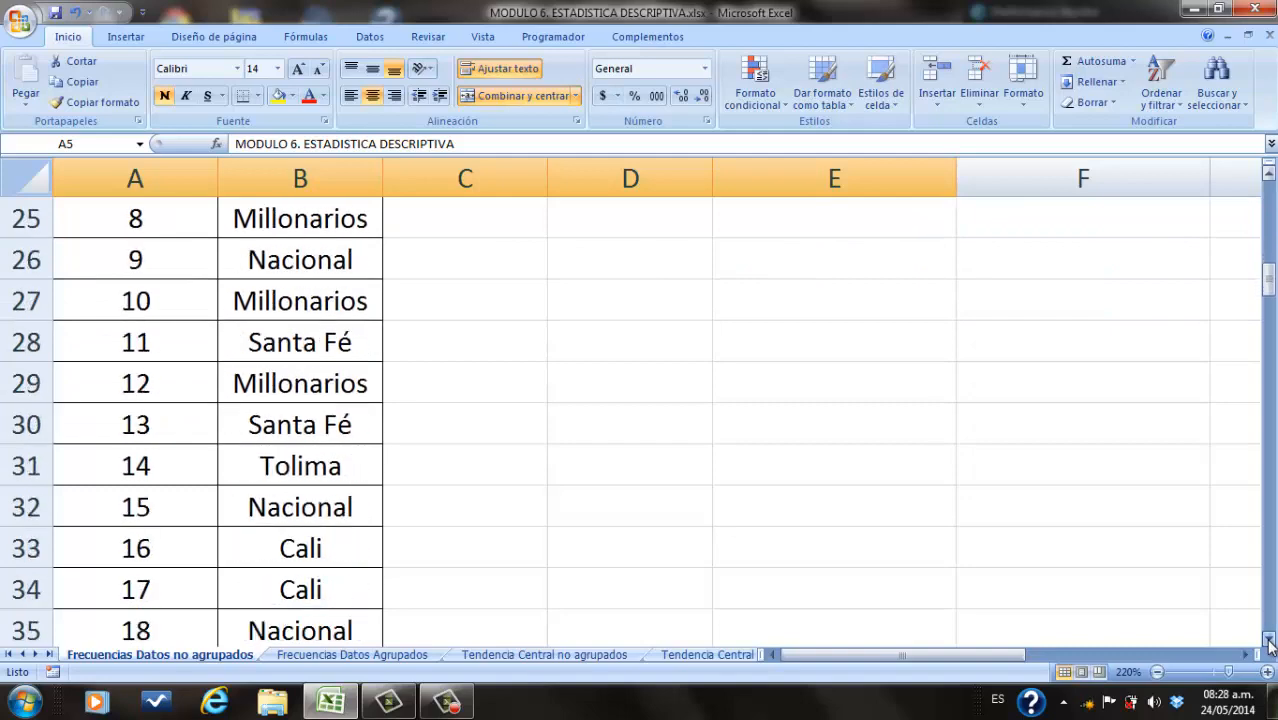
left_click(1268, 641)
left_click(1268, 641)
left_click(1268, 641)
left_click(1268, 641)
left_click_drag(1268, 643, 1268, 643)
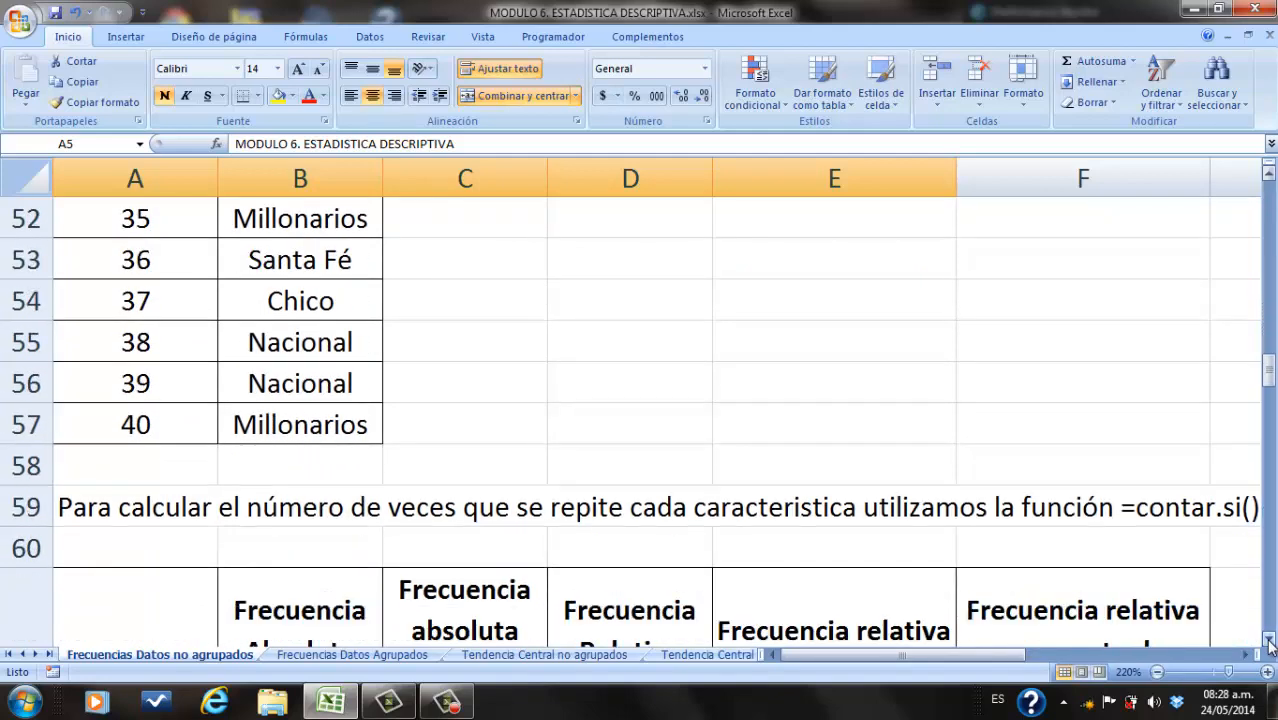
left_click(1269, 173)
left_click_drag(1269, 173, 1269, 173)
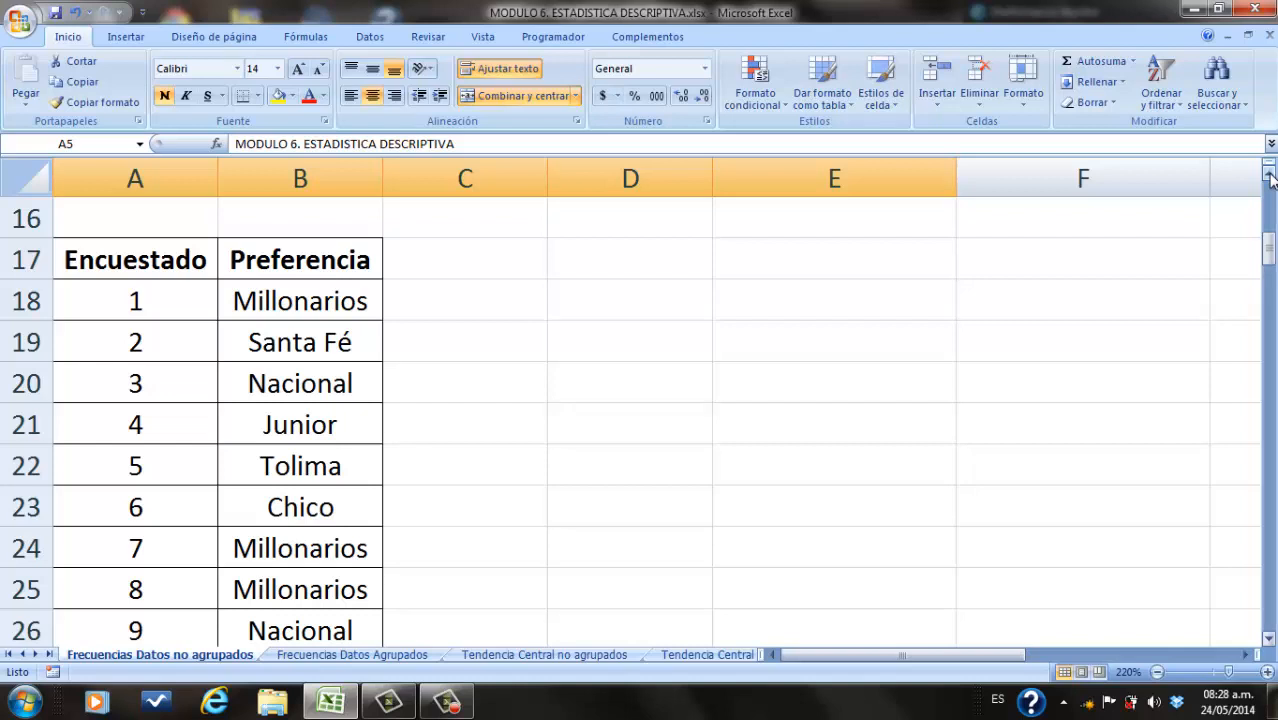
Step: Review the Preferencia column again from row 17 down to the note in row 59 about the contar.si function
left_click(1269, 638)
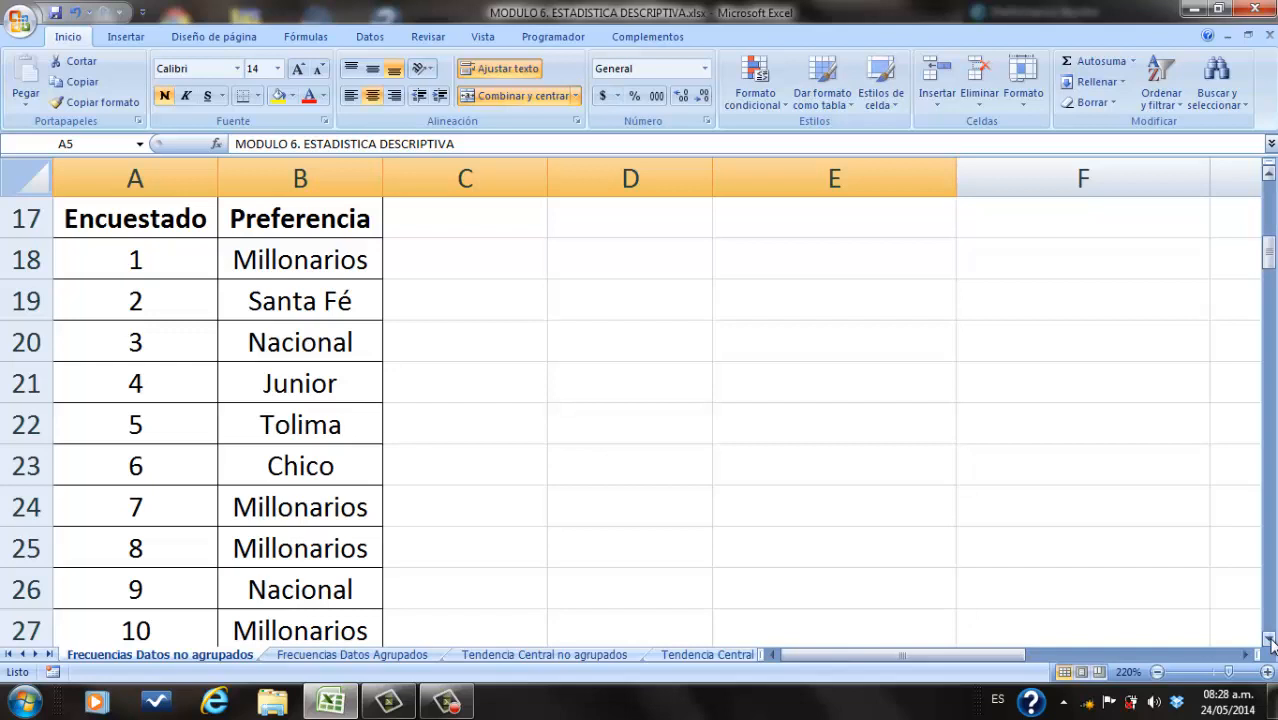
left_click(1269, 639)
left_click(1269, 639)
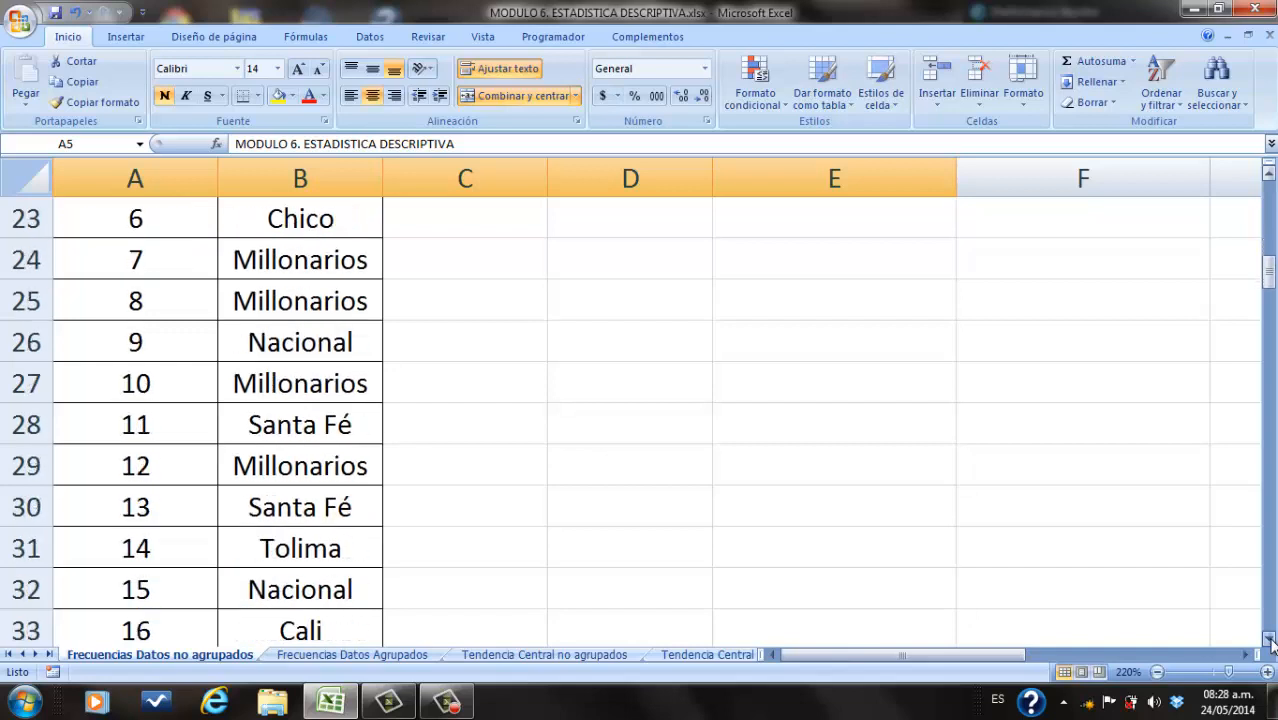
left_click(1269, 639)
left_click(1269, 639)
left_click(1269, 639)
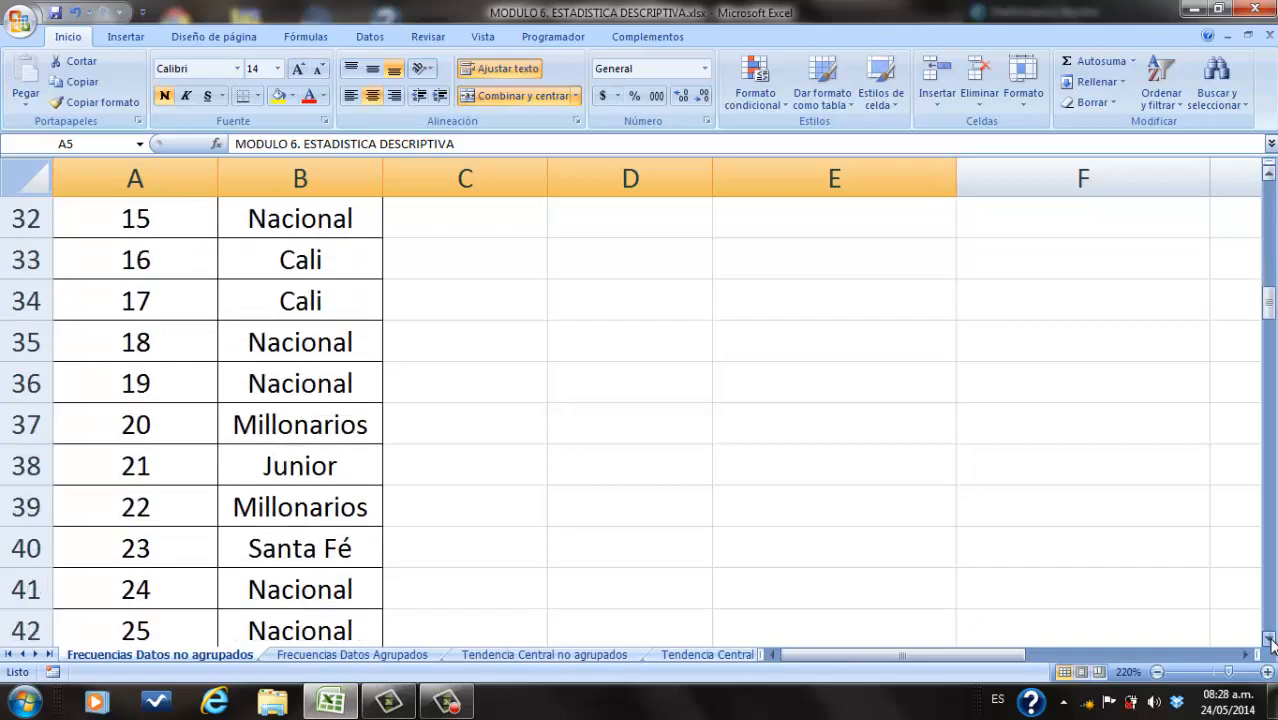
left_click(1269, 639)
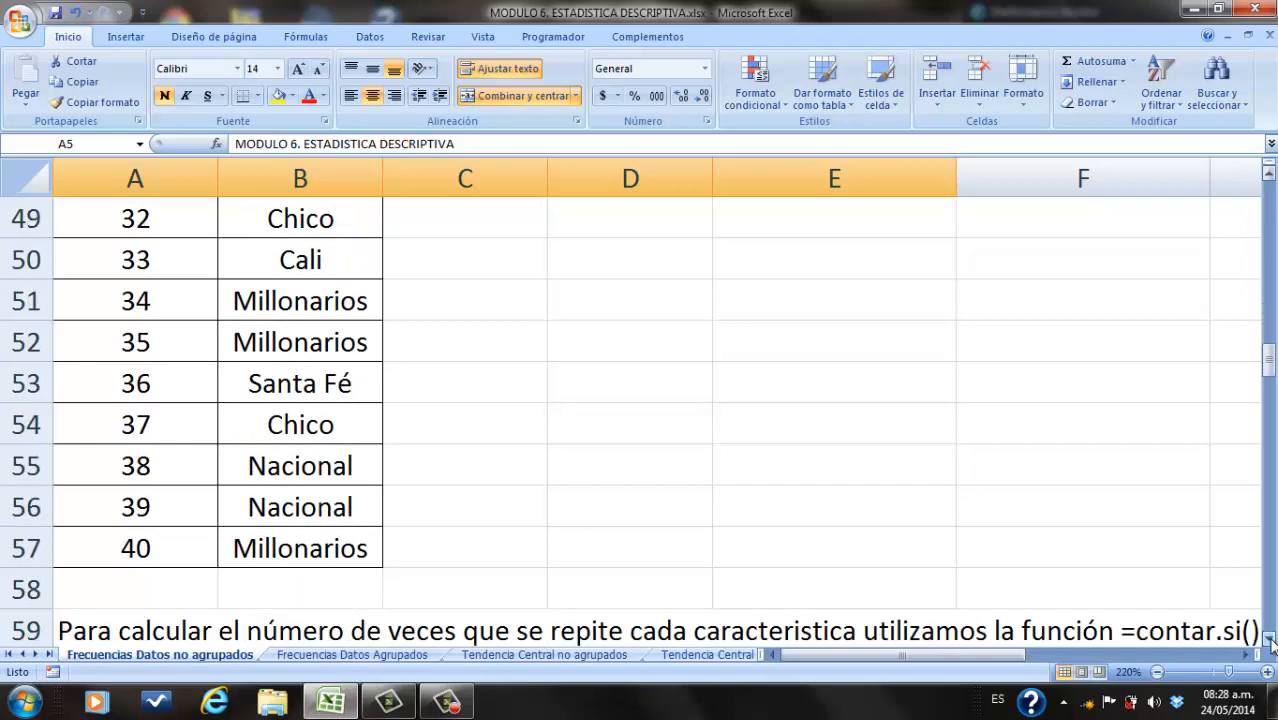
left_click(1269, 639)
left_click(1269, 639)
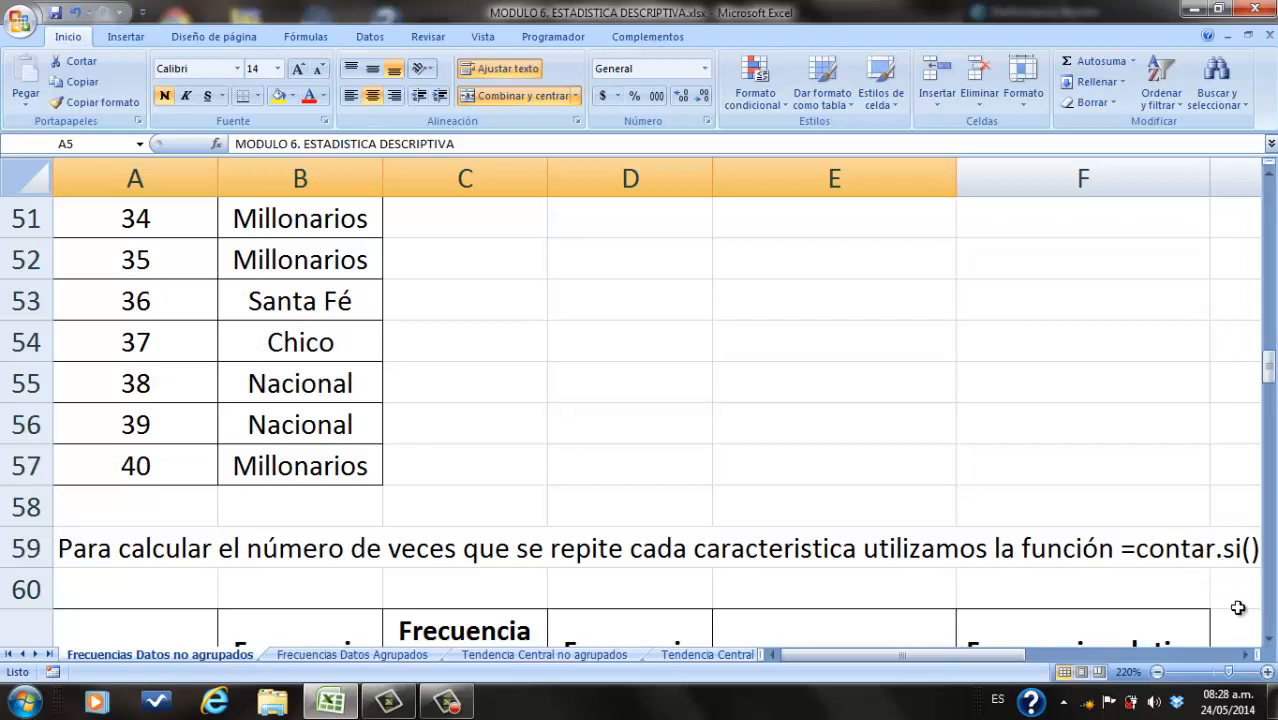
Step: Examine the frequency table in rows 61 to 69, from its column headings down to the totals row
left_click(1269, 640)
left_click(1269, 640)
left_click(1269, 640)
left_click(1269, 640)
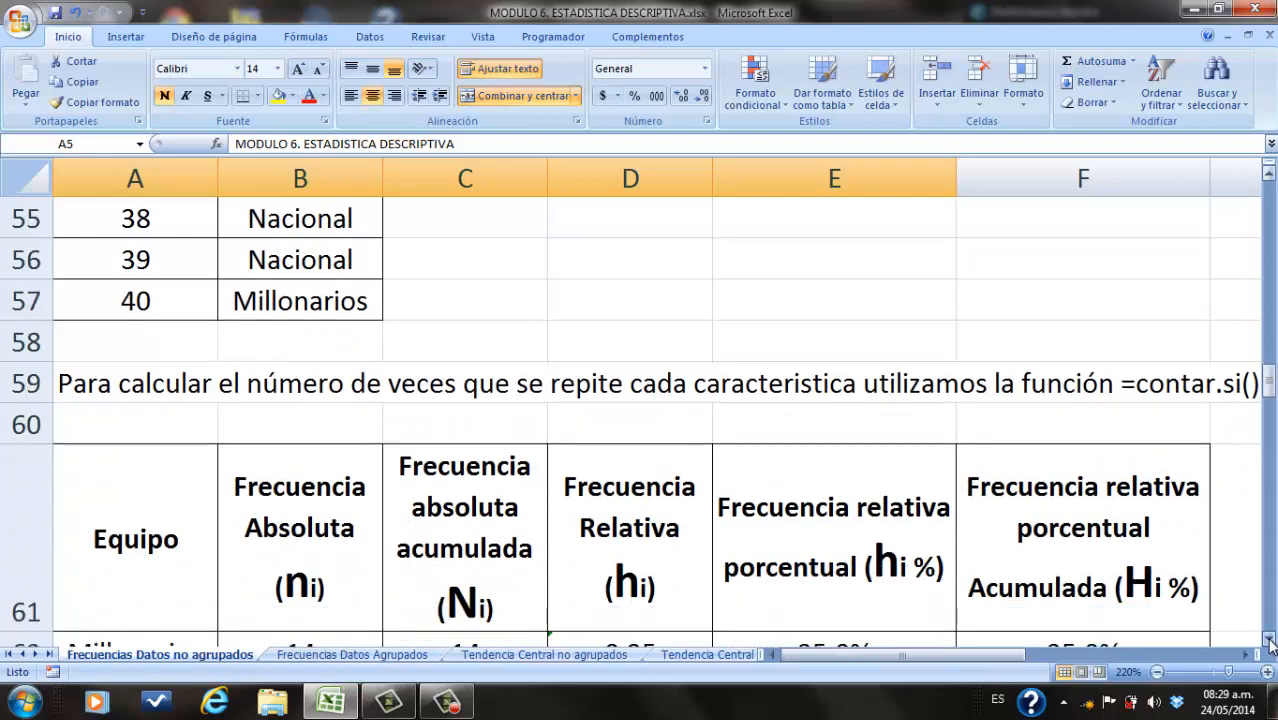
left_click(1269, 640)
left_click(1269, 640)
left_click(1269, 640)
left_click(1269, 640)
left_click(1269, 640)
left_click(1269, 640)
left_click(1269, 640)
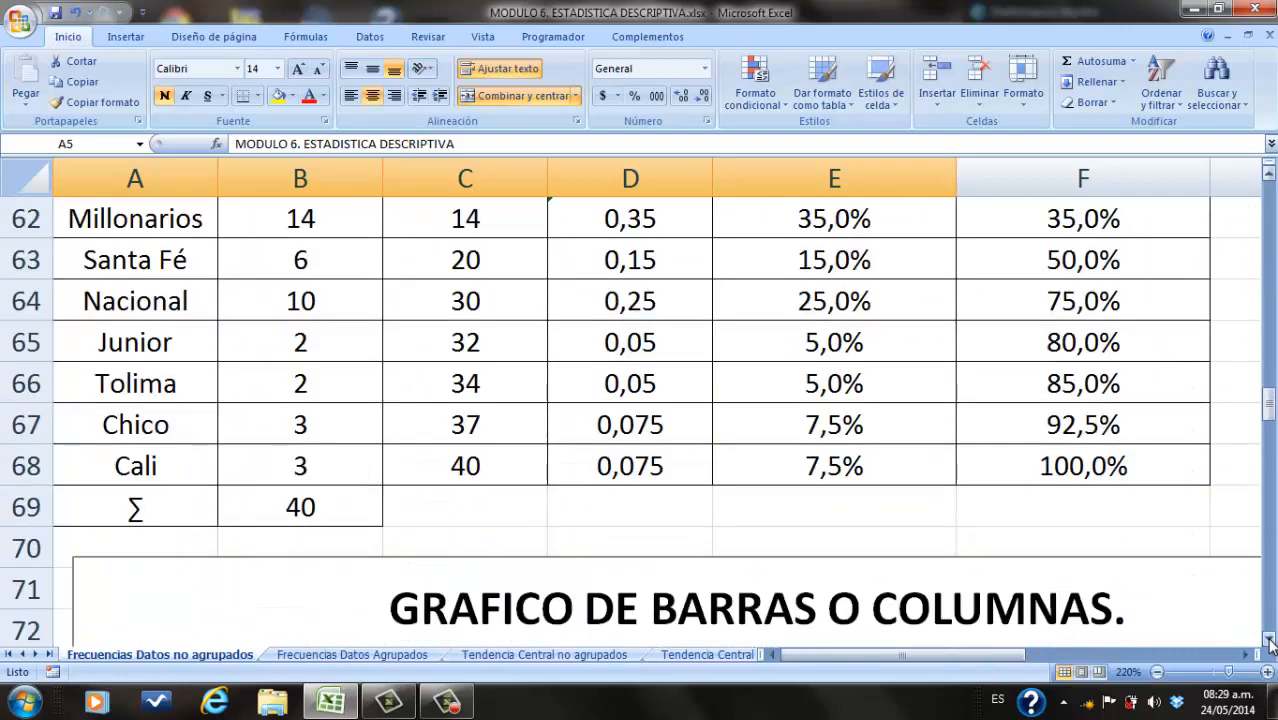
left_click(1269, 640)
left_click(1269, 640)
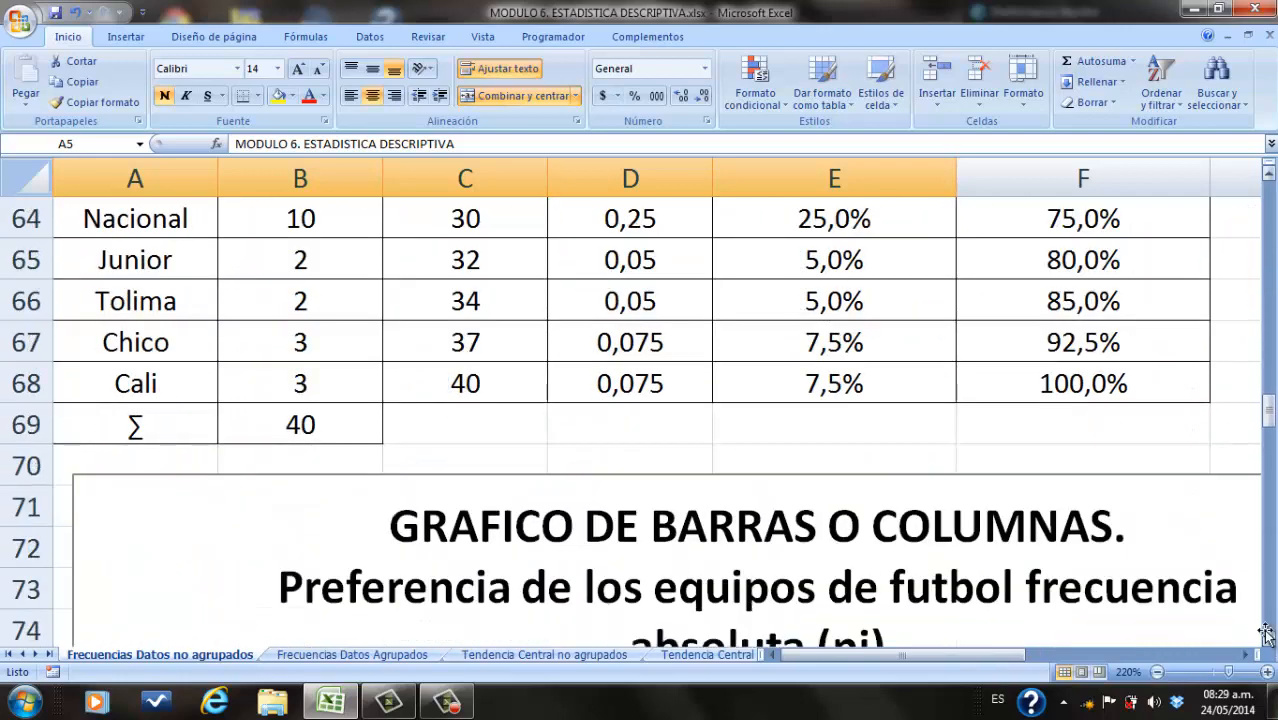
Step: Inspect the CONTAR.SI formula for the absolute frequency of Millonarios in cell B62
left_click(1269, 176)
left_click(1269, 176)
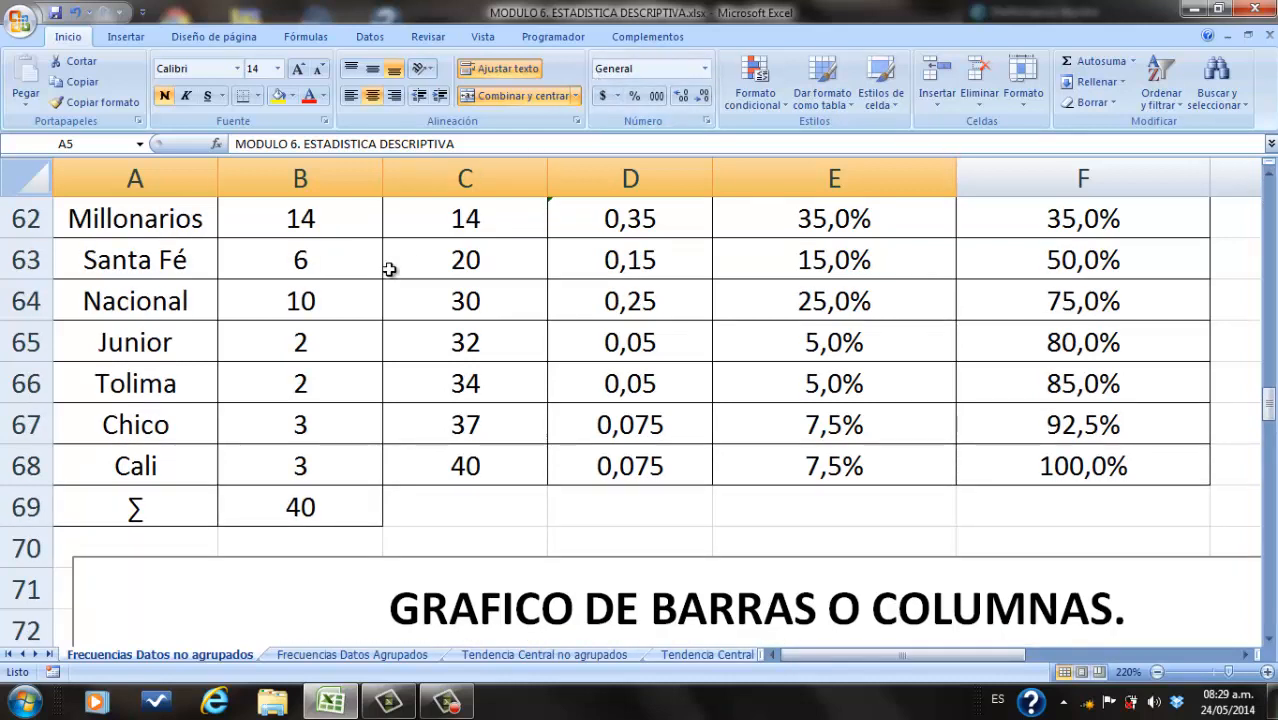
left_click(1268, 174)
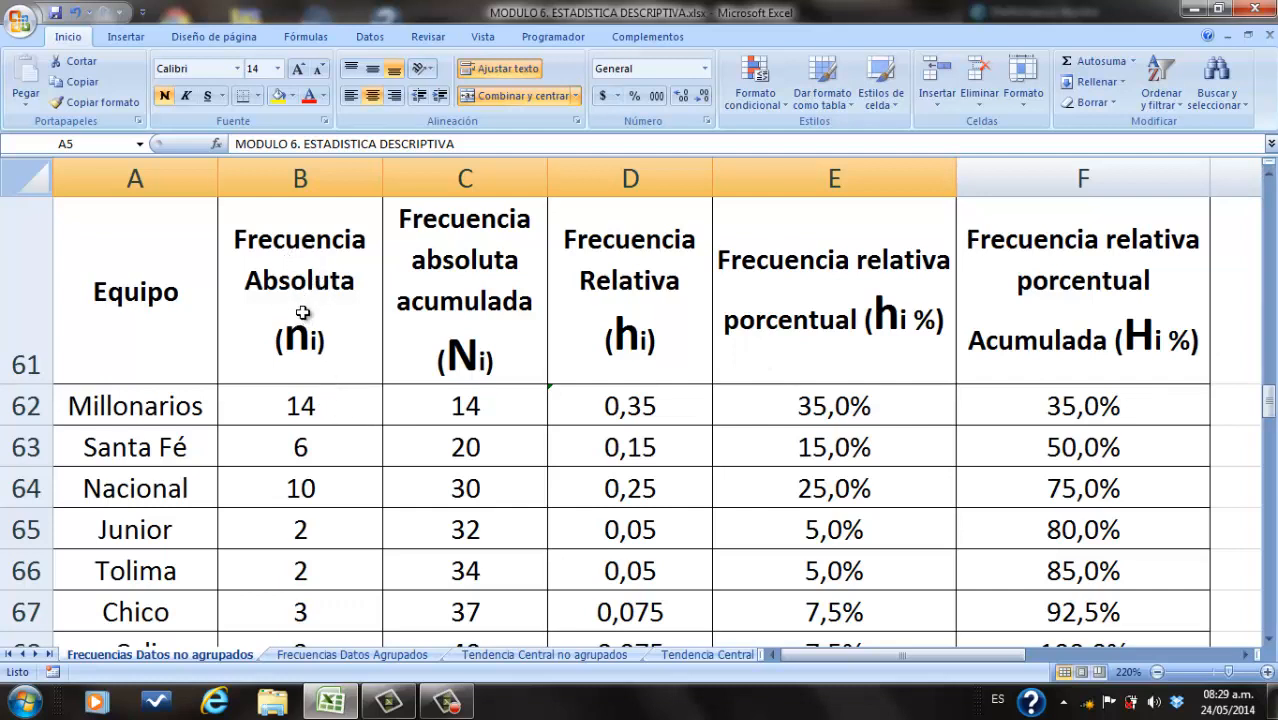
left_click(311, 406)
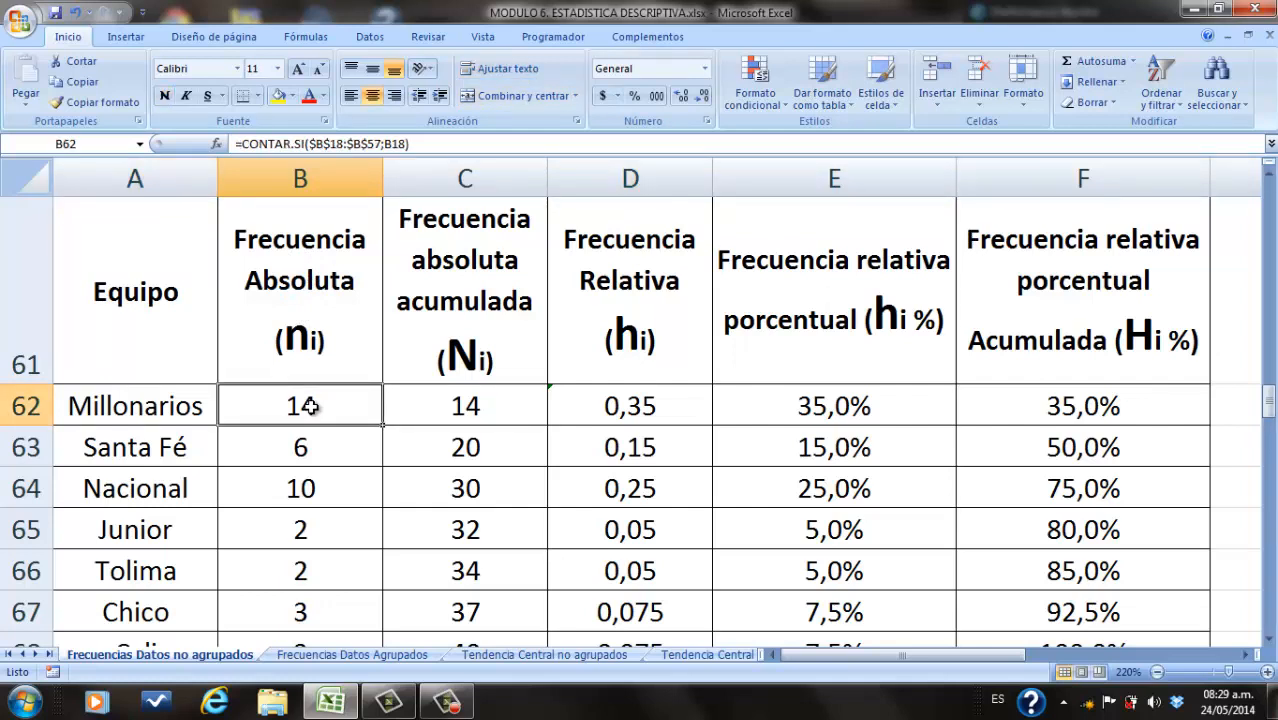
double_click(311, 406)
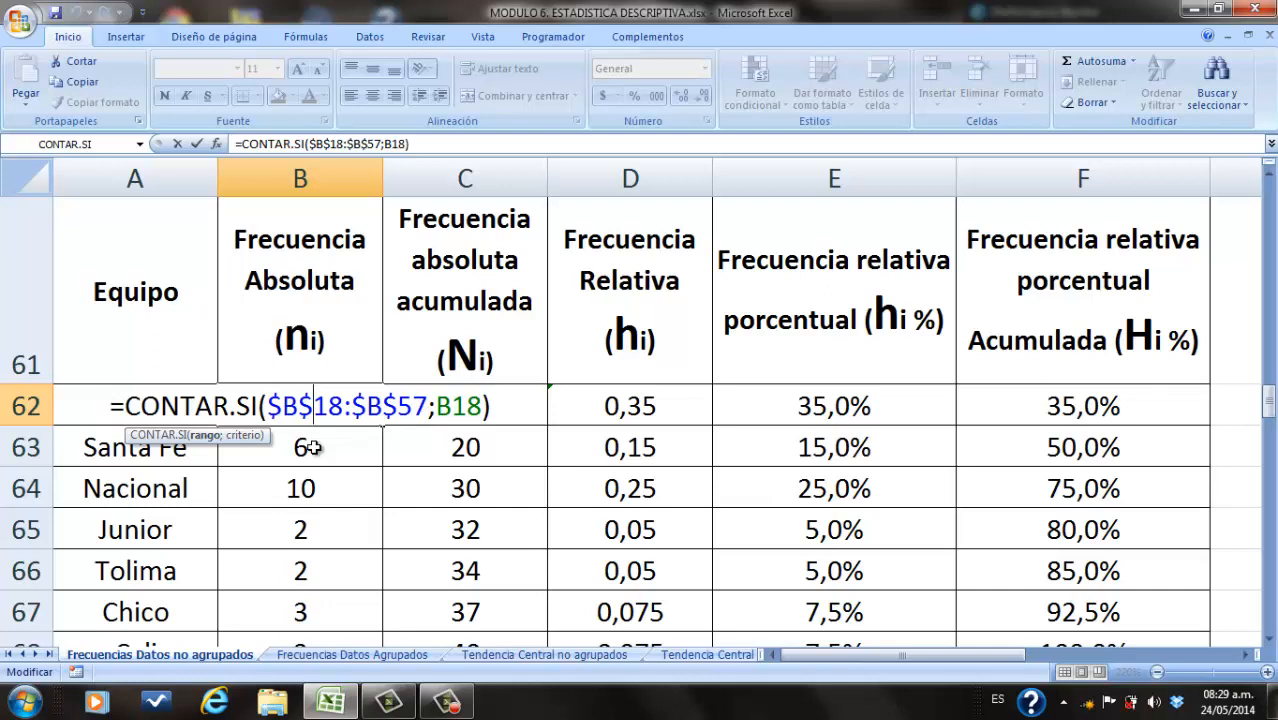
key("Return")
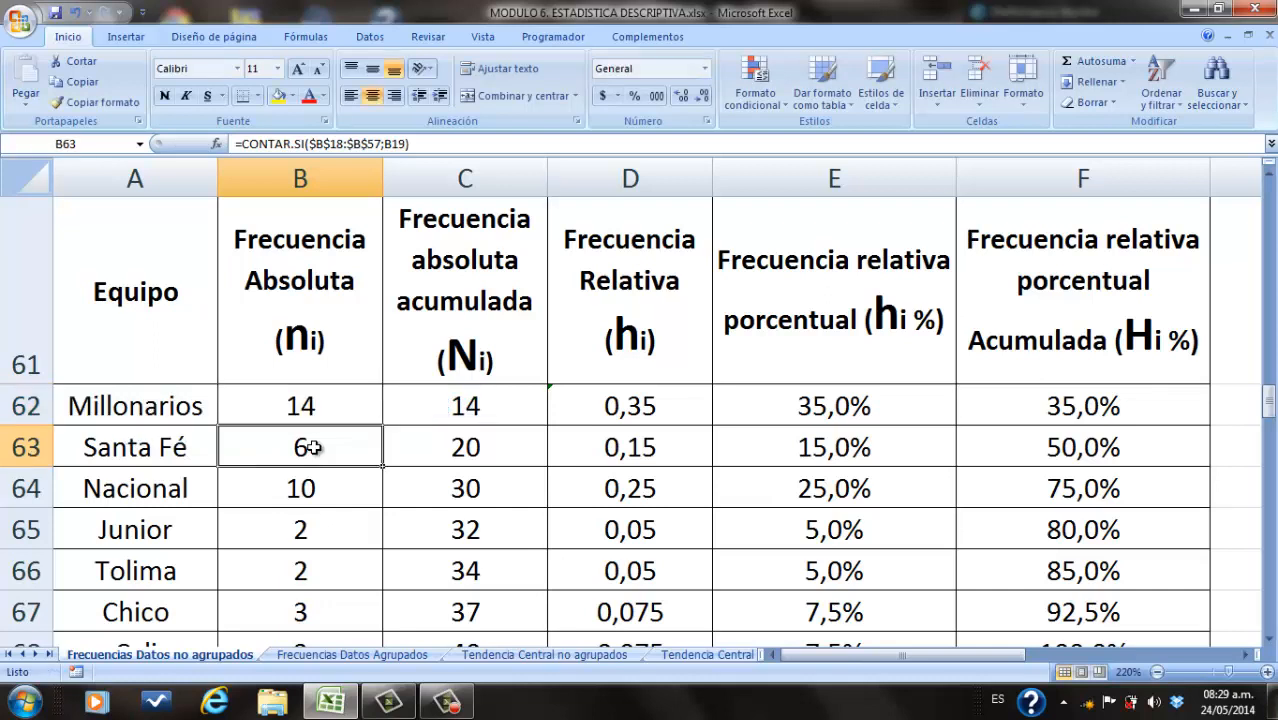
Step: Locate the first and last cells of the counted Preferencia range, B18 and B57
left_click(1270, 195)
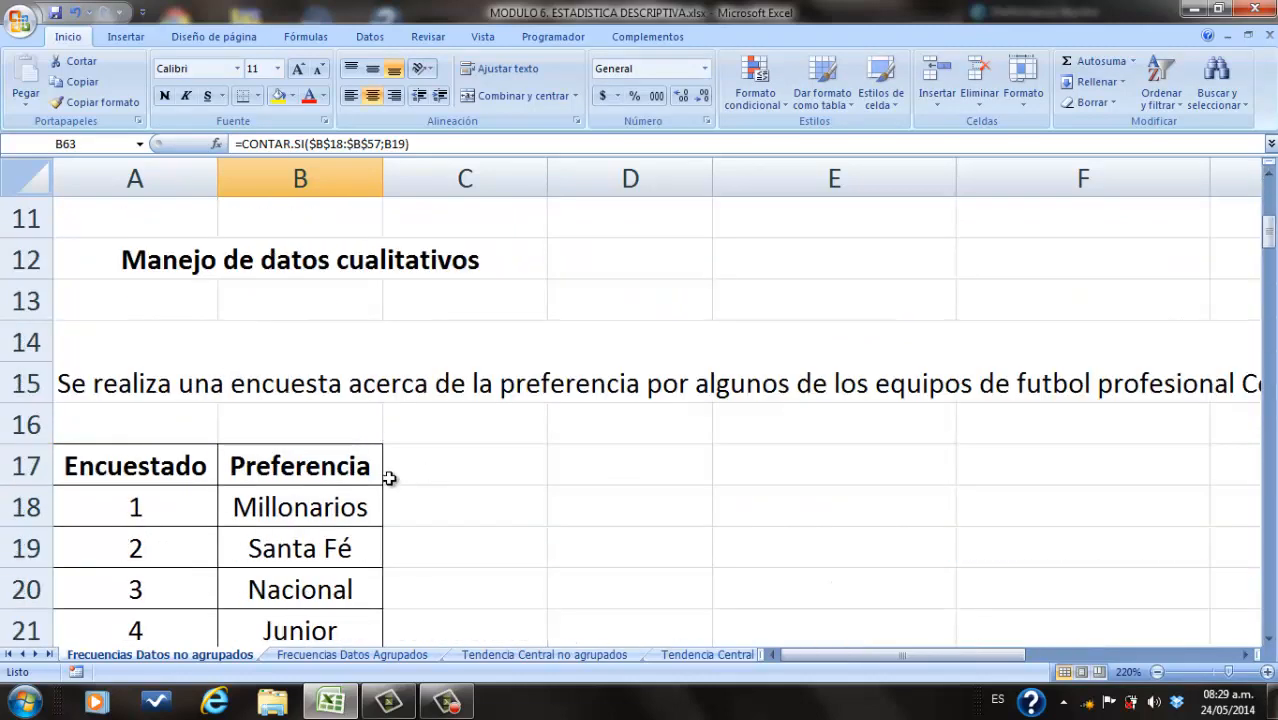
left_click(338, 495)
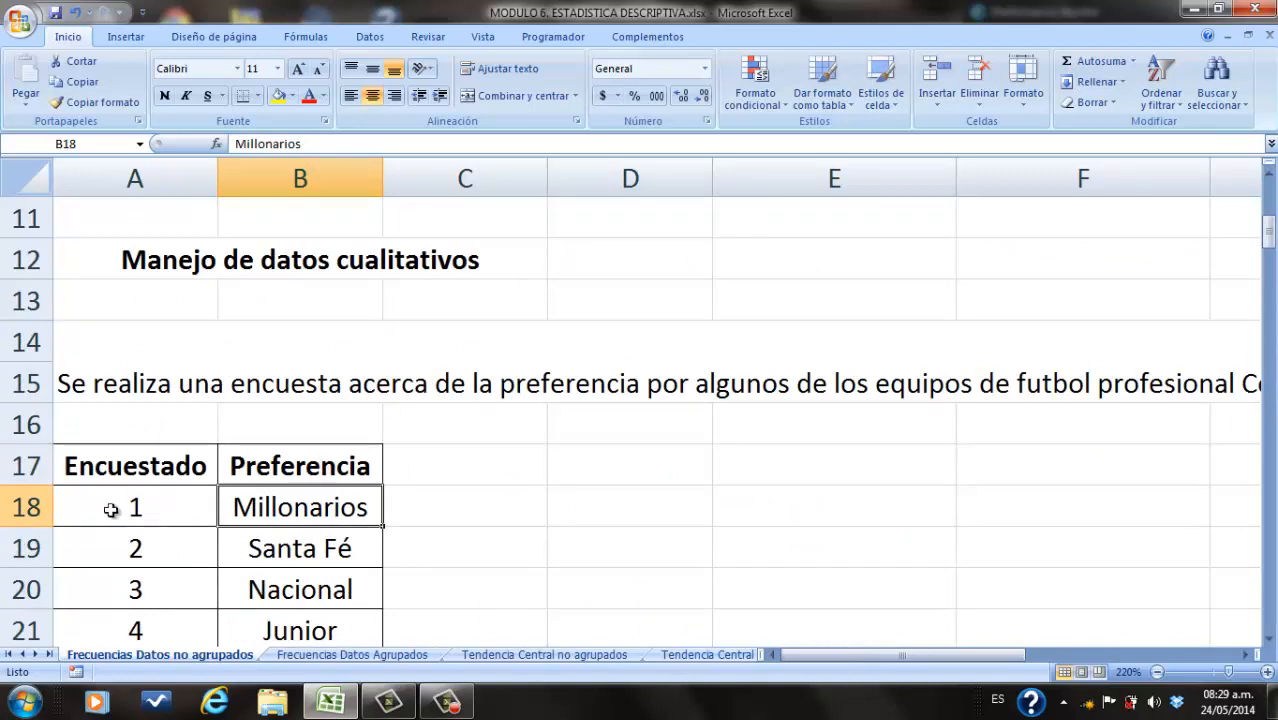
left_click(1271, 605)
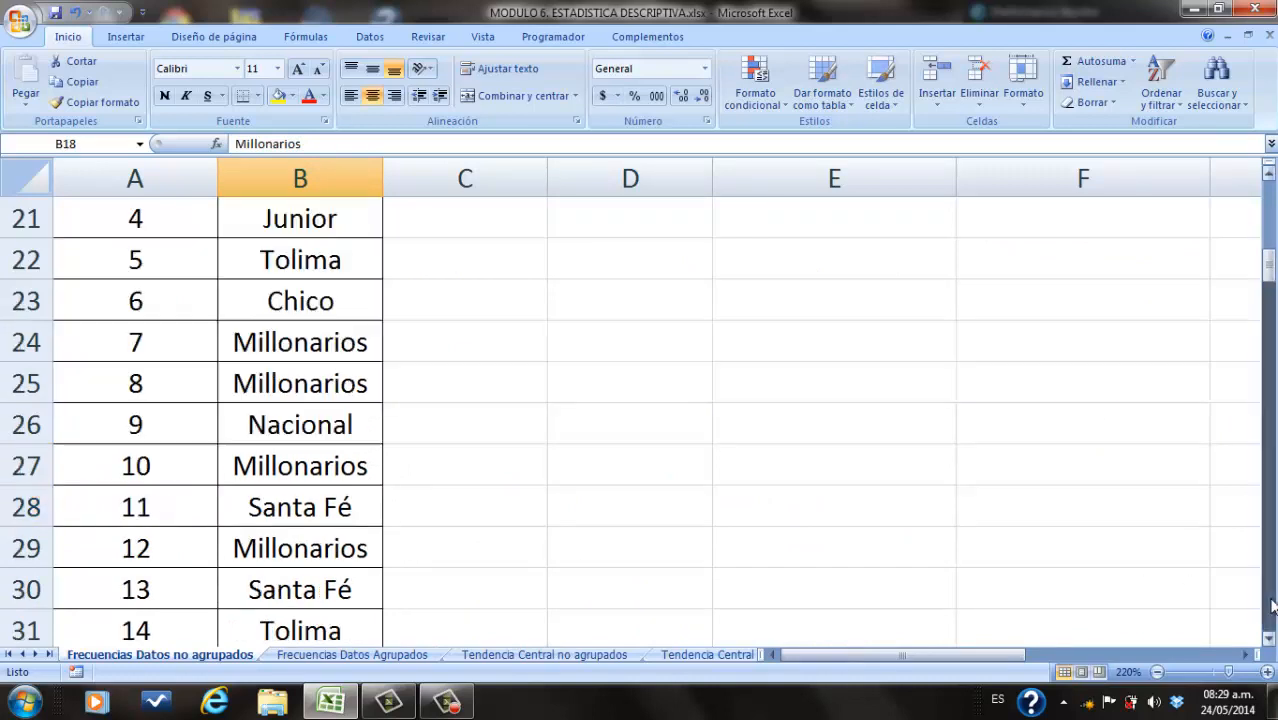
left_click(1271, 605)
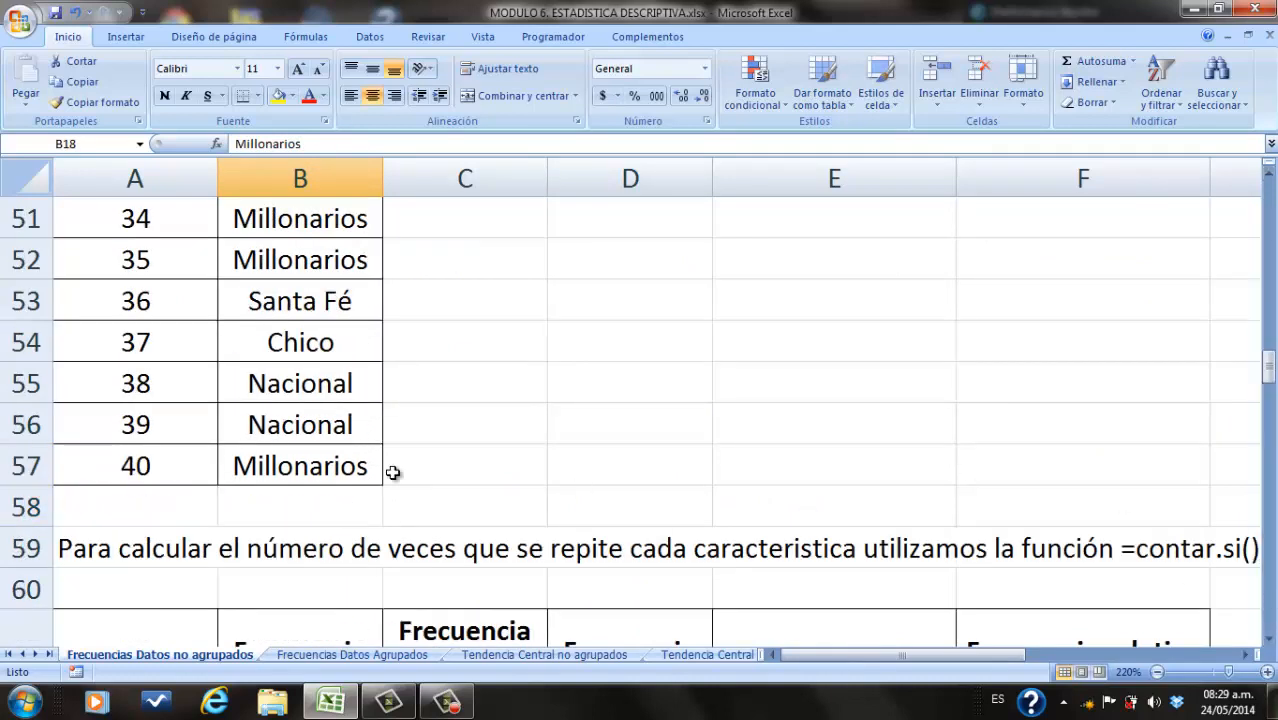
left_click(323, 470)
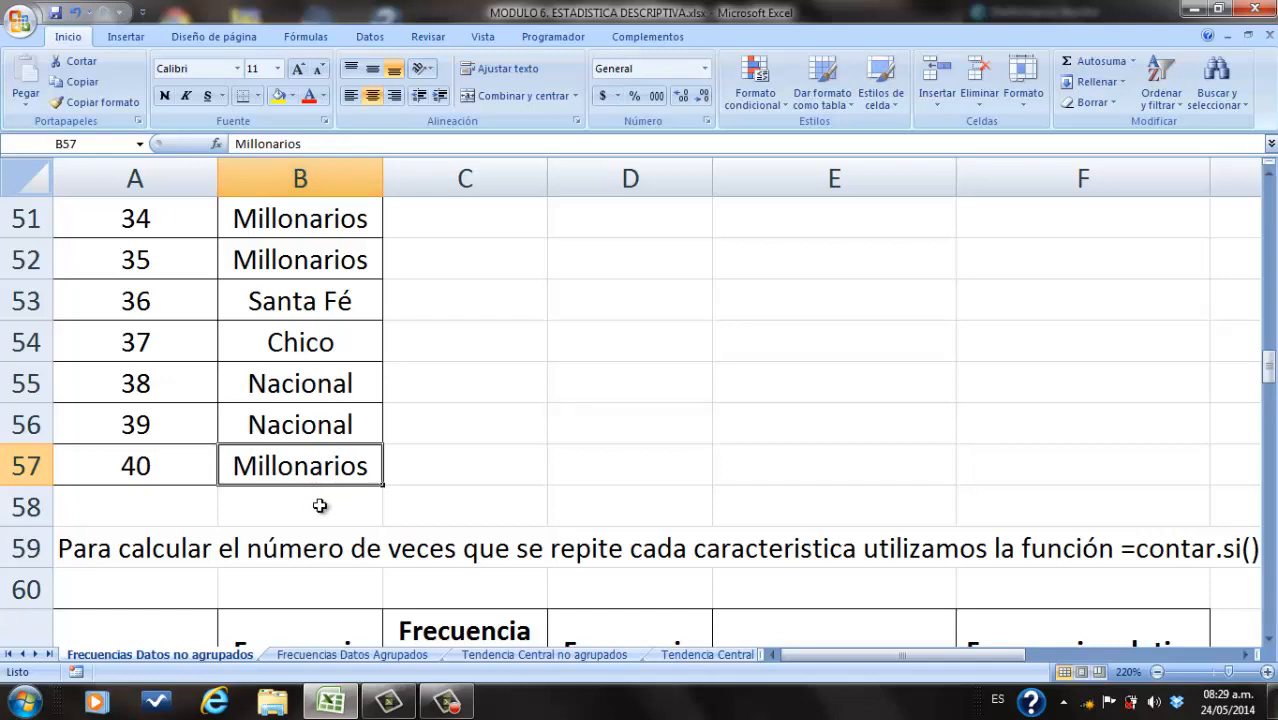
Step: Reopen the CONTAR.SI formula in B62 and examine its range and criterion arguments
left_click(1271, 640)
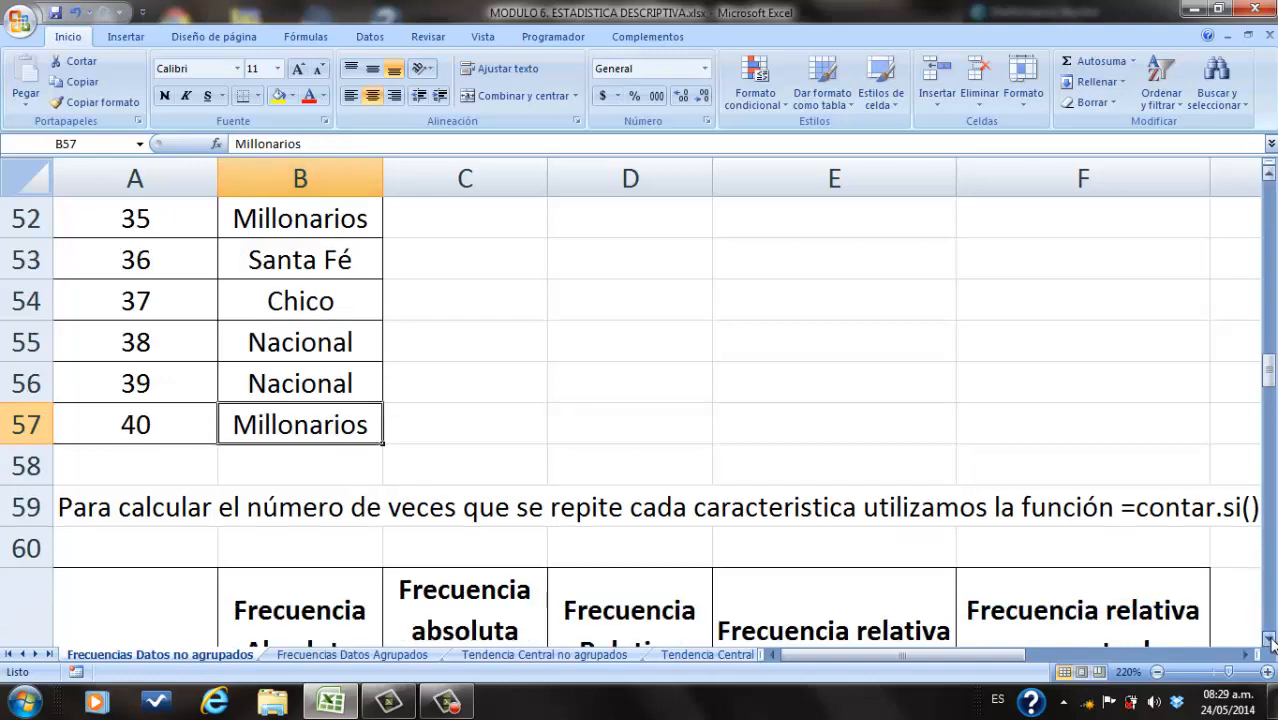
left_click(1271, 640)
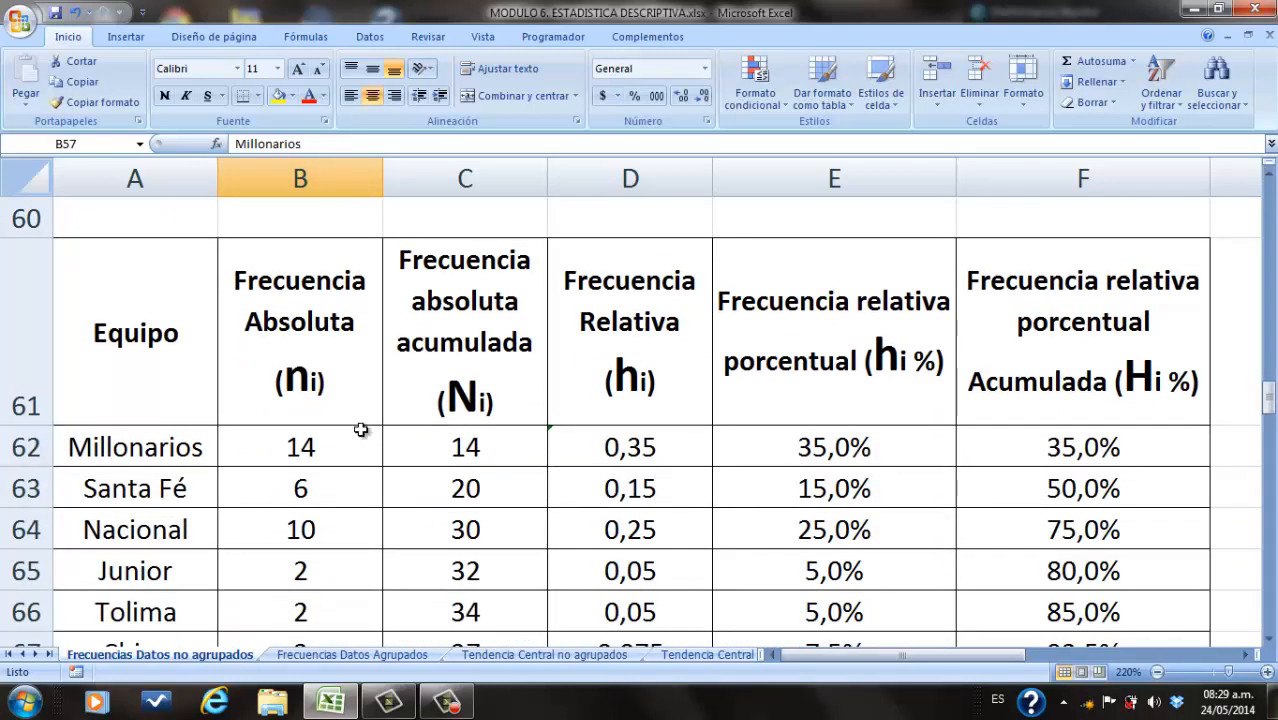
left_click(345, 438)
double_click(345, 440)
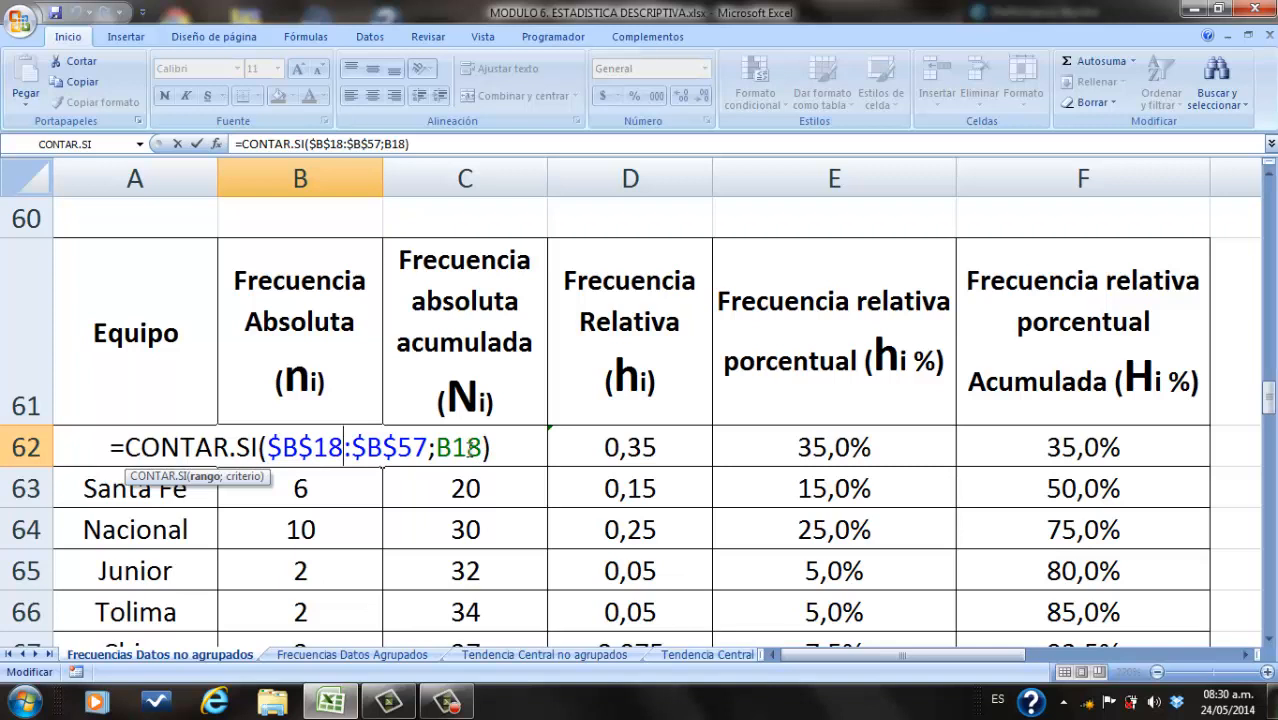
key("Return")
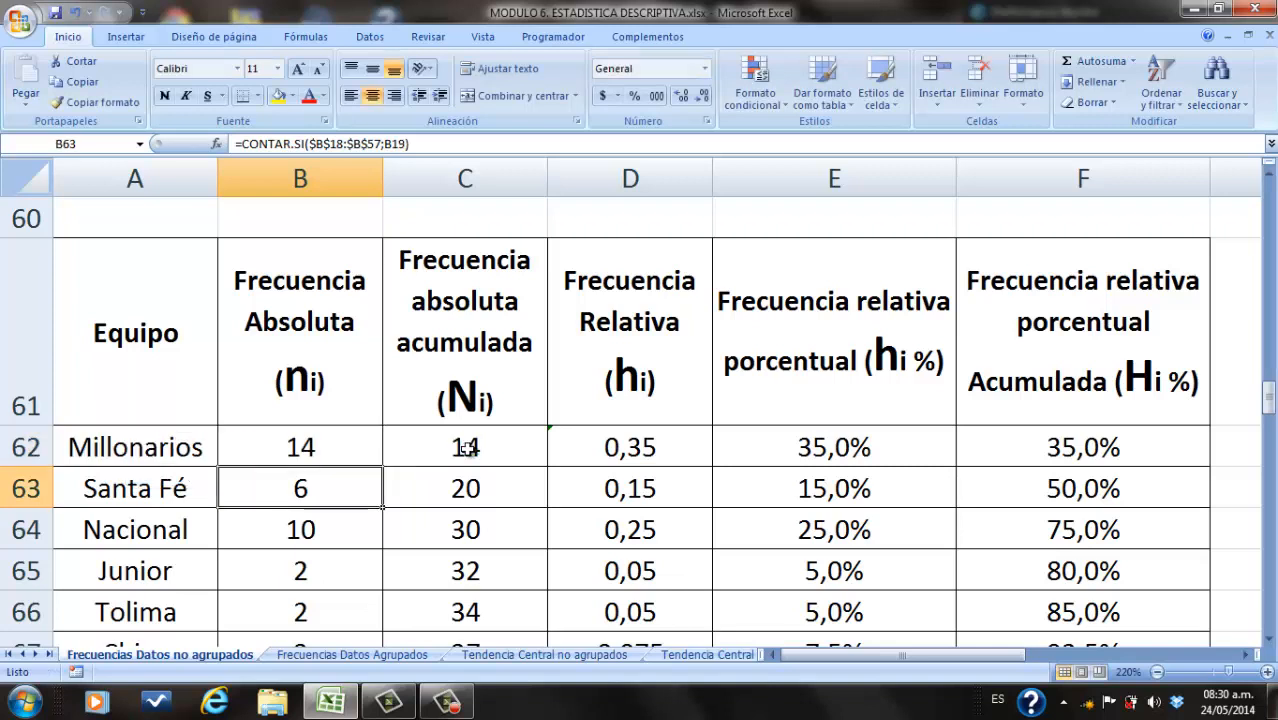
Step: Go back to the survey table and select B18, the criterion cell for the Millonarios count
left_click(1270, 208)
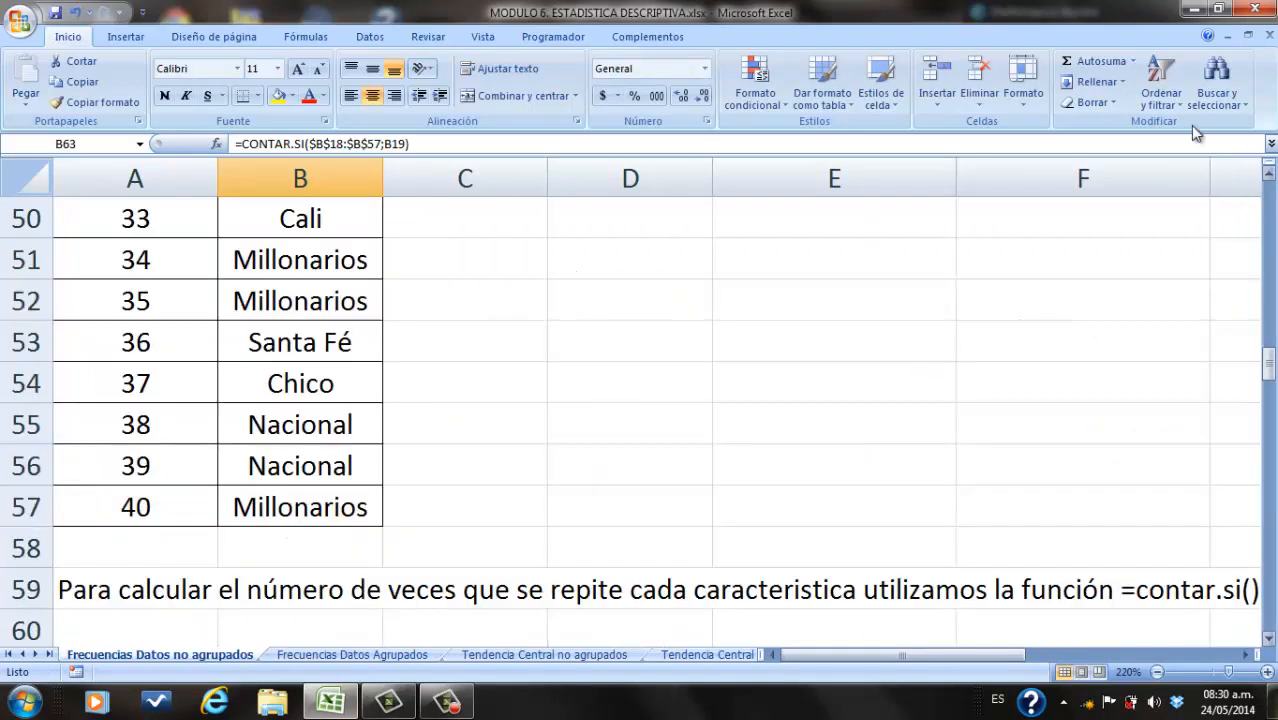
left_click(1271, 206)
left_click(1271, 206)
left_click(1271, 206)
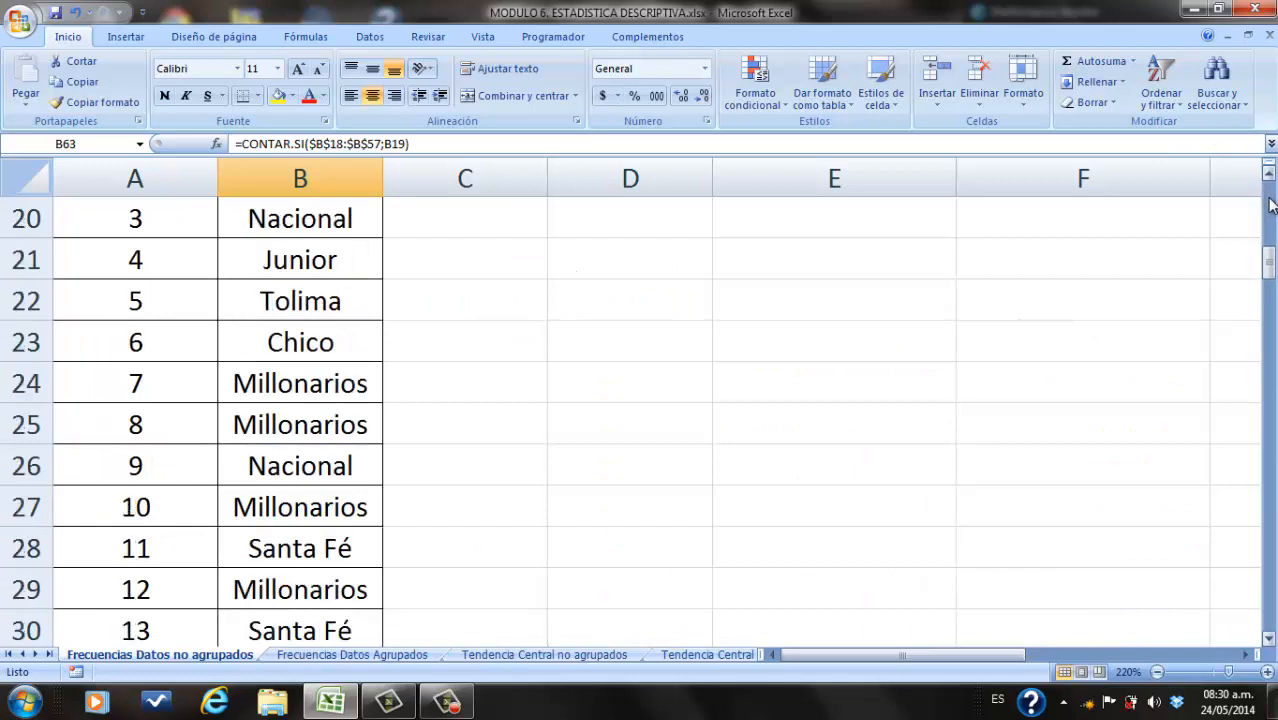
left_click(1271, 206)
left_click(353, 542)
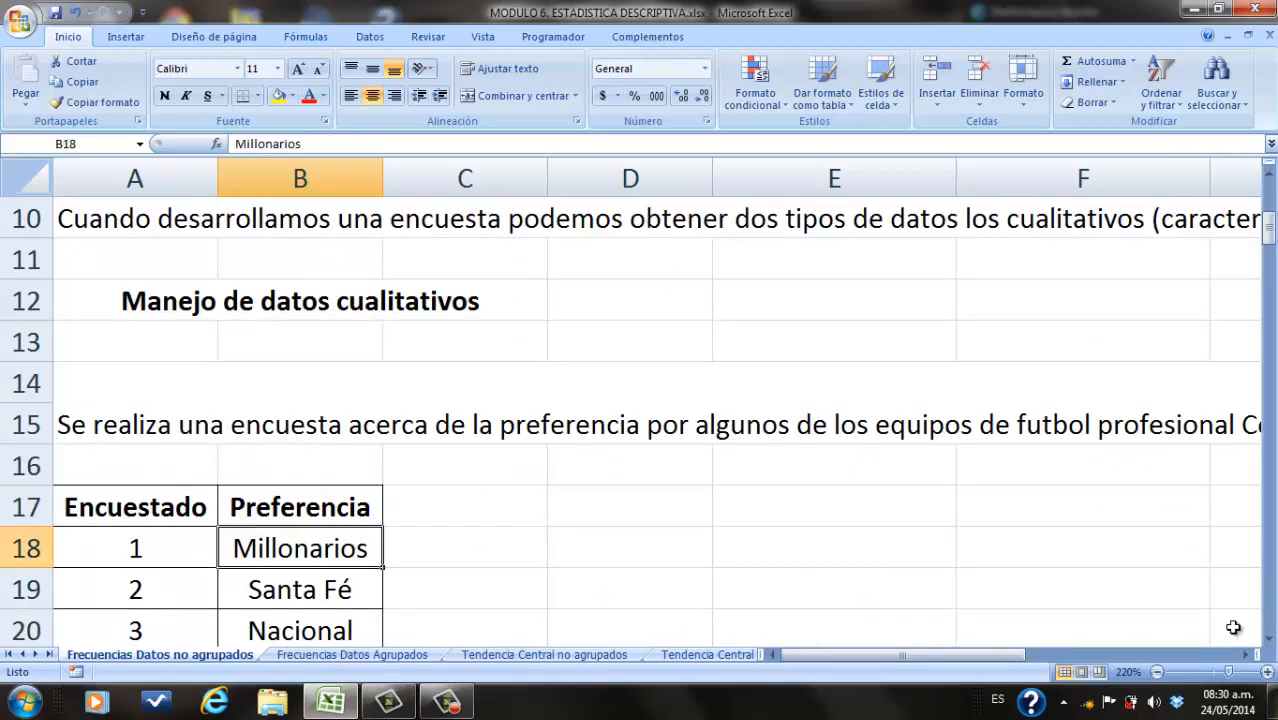
Step: Return to the frequency table and select B62 to review the absolute frequency formula for Millonarios
left_click(1271, 620)
left_click(1271, 620)
left_click(1271, 620)
left_click(1271, 620)
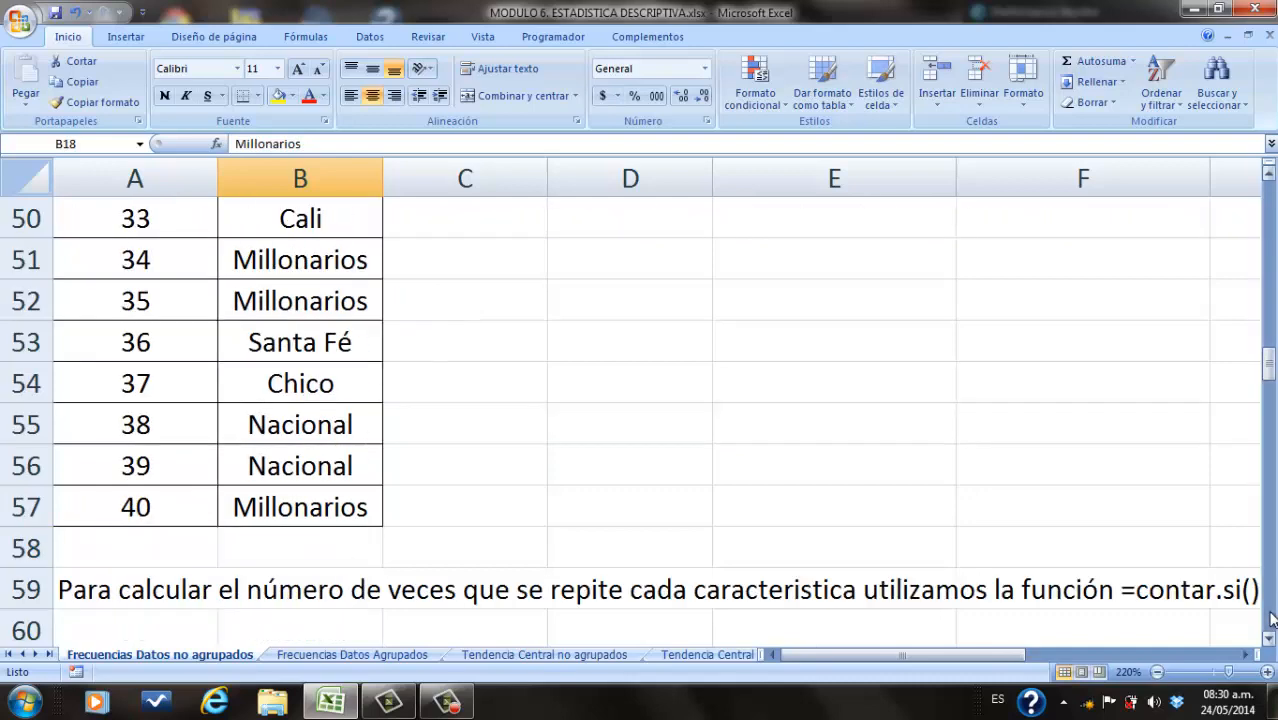
left_click(1271, 620)
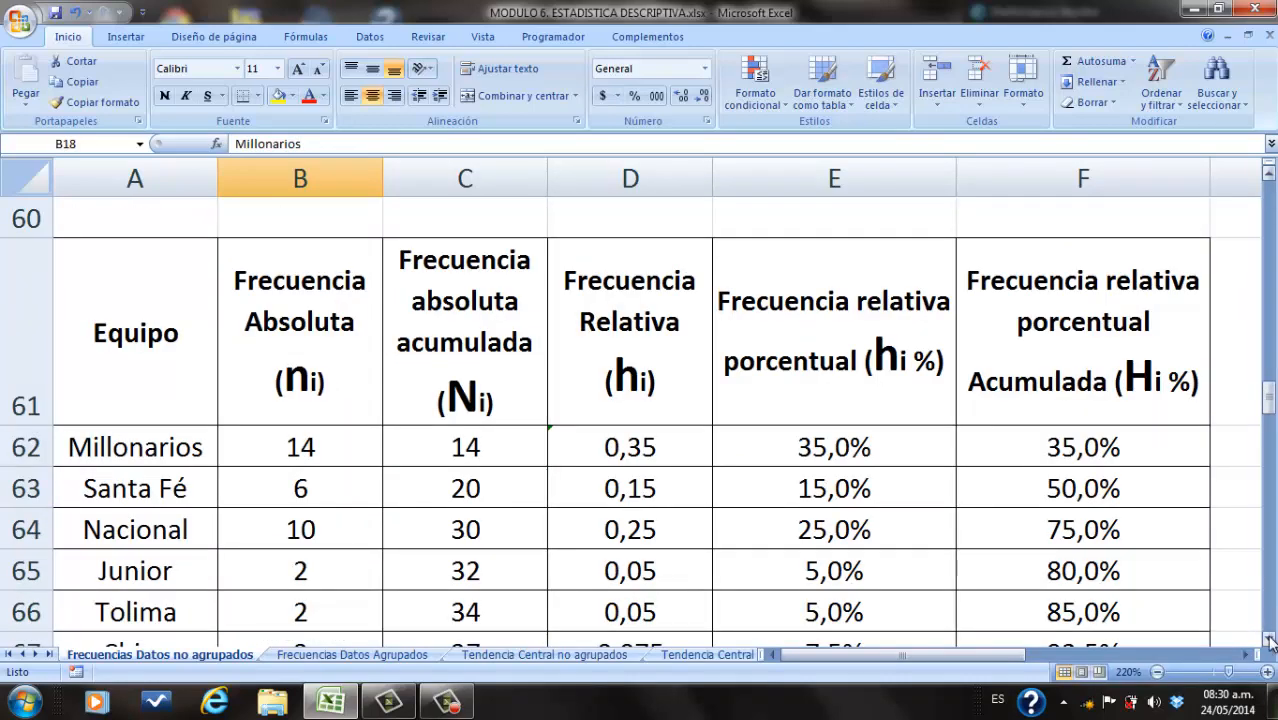
left_click(1270, 643)
left_click(1270, 643)
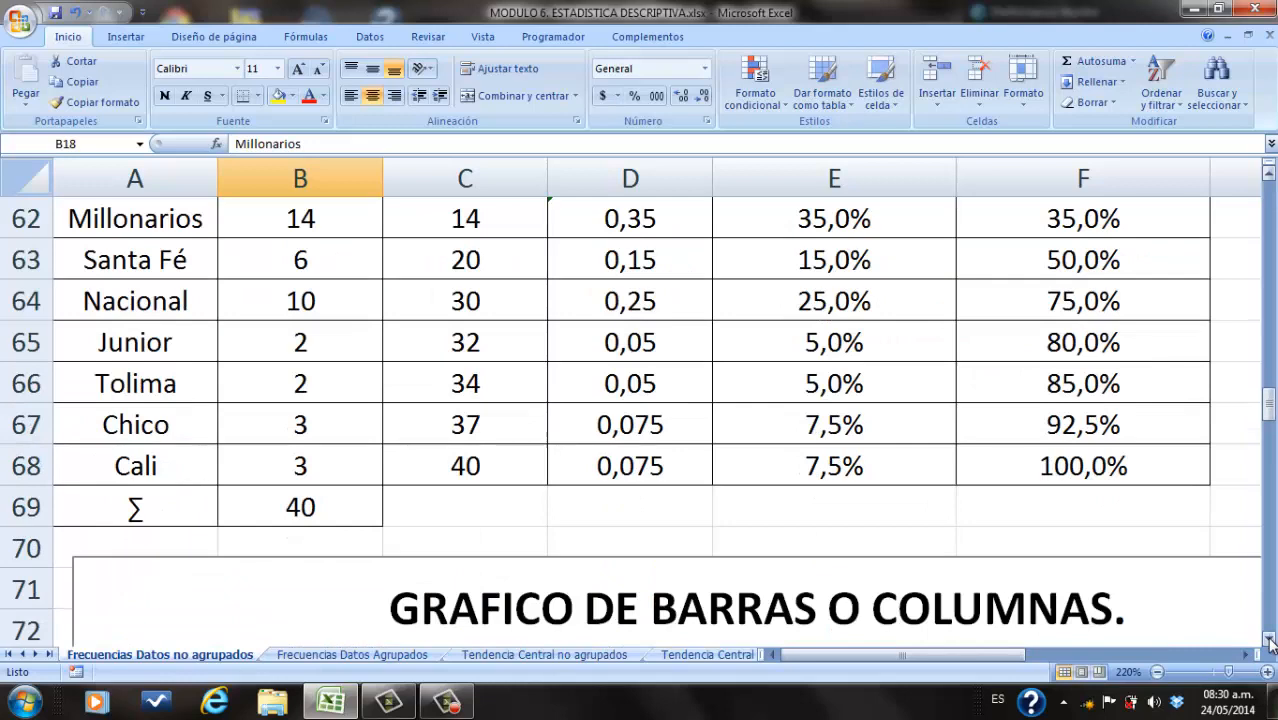
left_click(1270, 176)
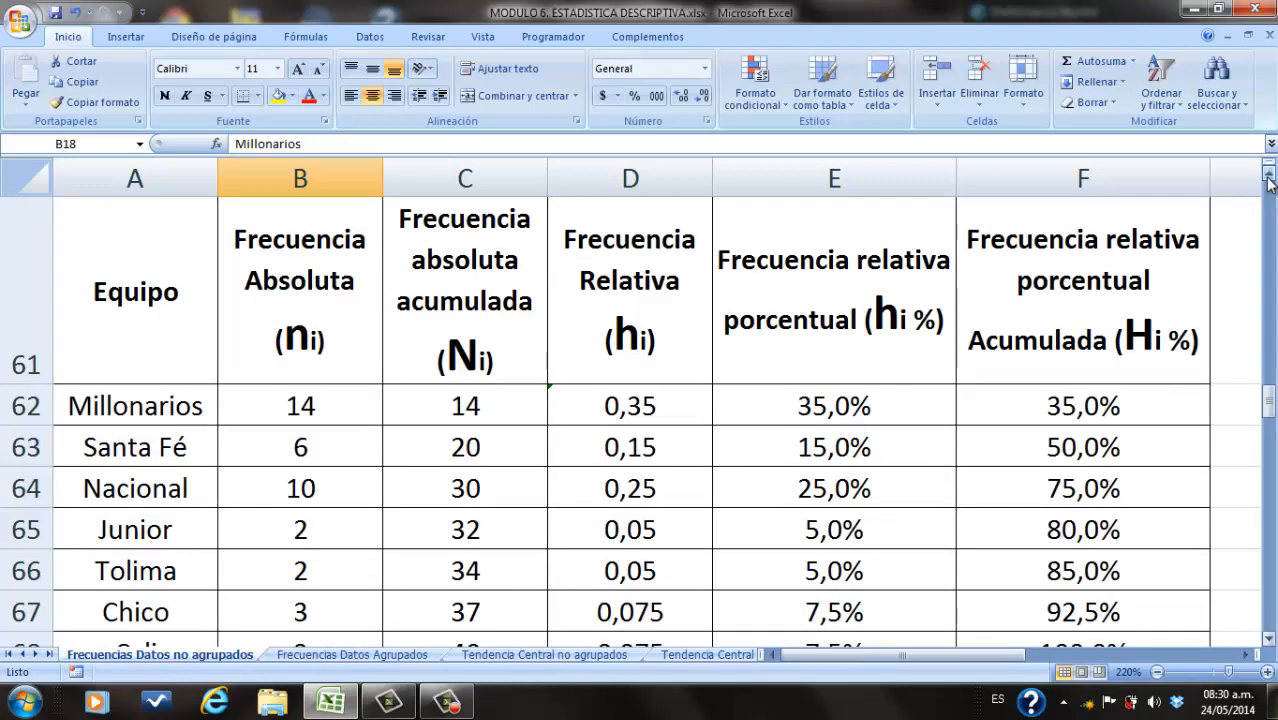
left_click(361, 395)
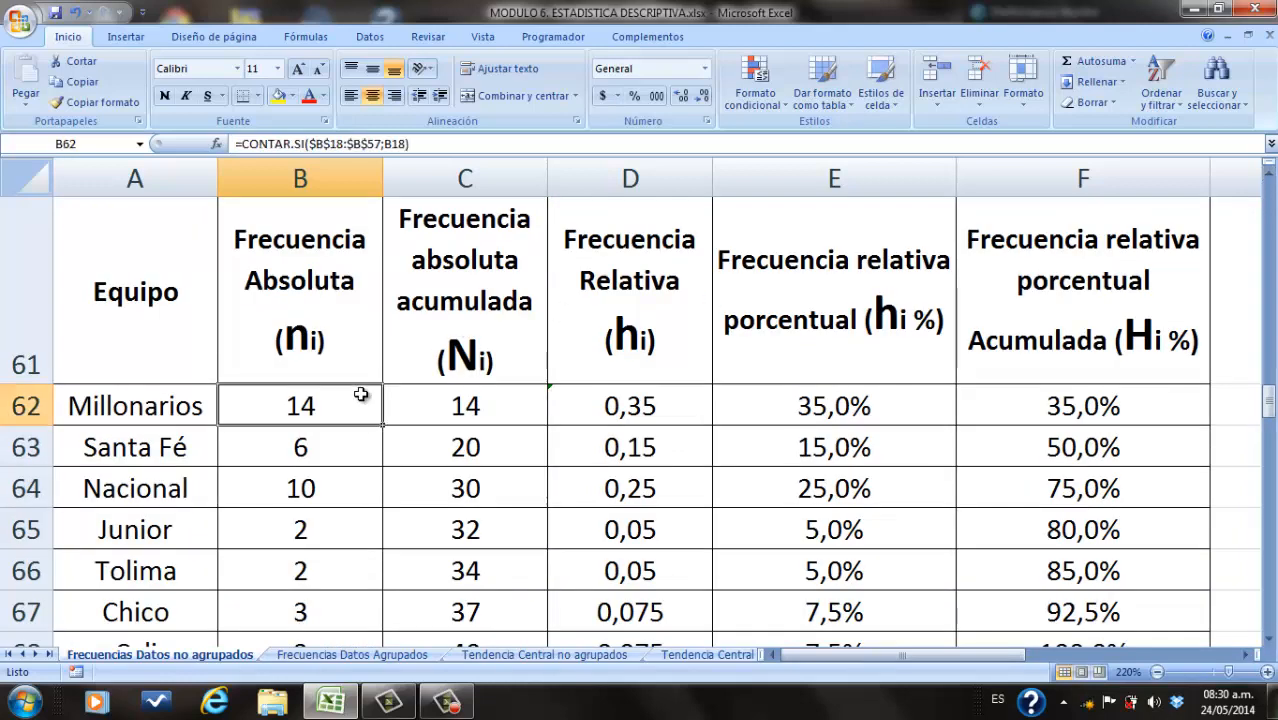
Step: Examine the CONTAR.SI formulas for Santa Fé, Nacional and Junior in B63 to B65, and view the table through its total row
double_click(343, 448)
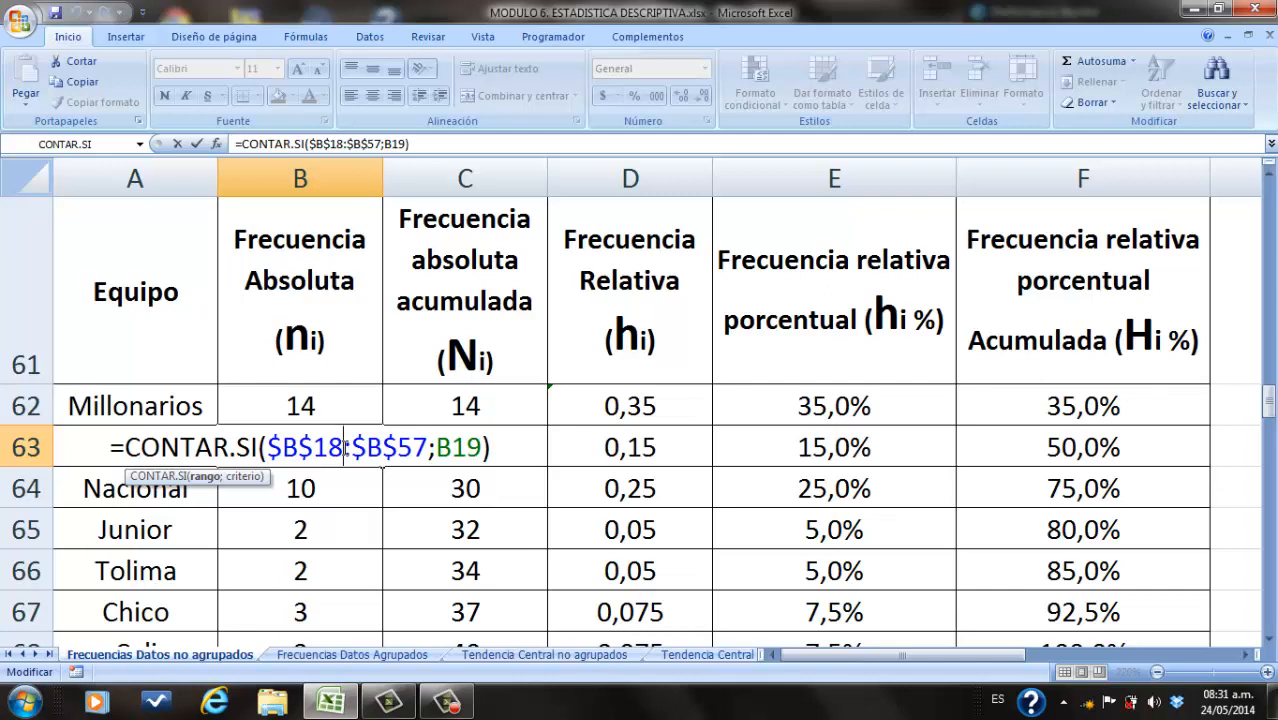
key("Return")
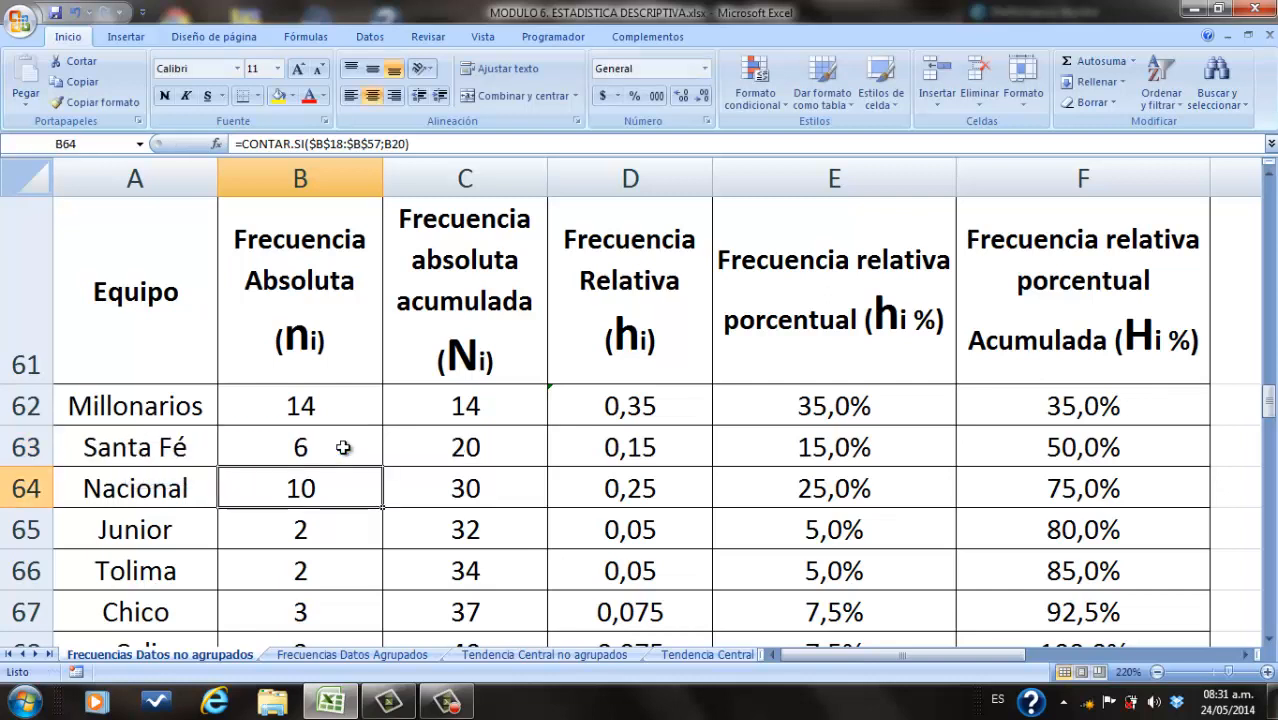
double_click(334, 485)
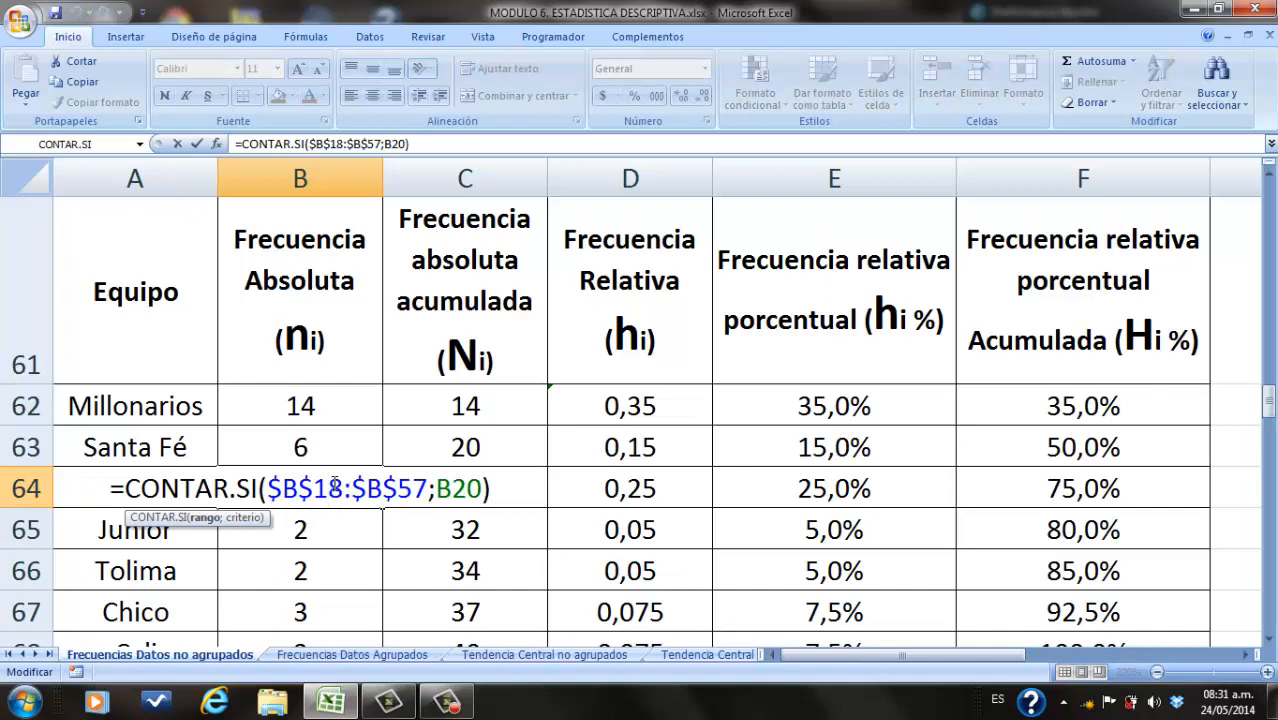
key("Return")
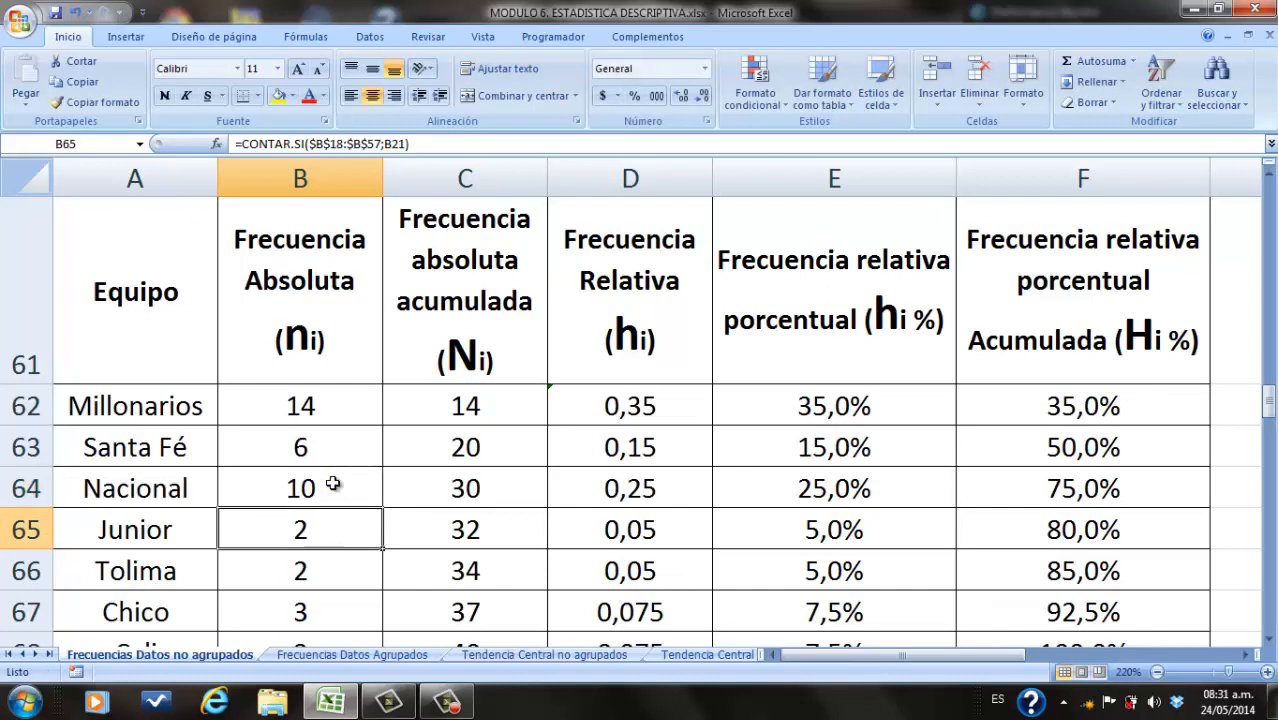
double_click(330, 531)
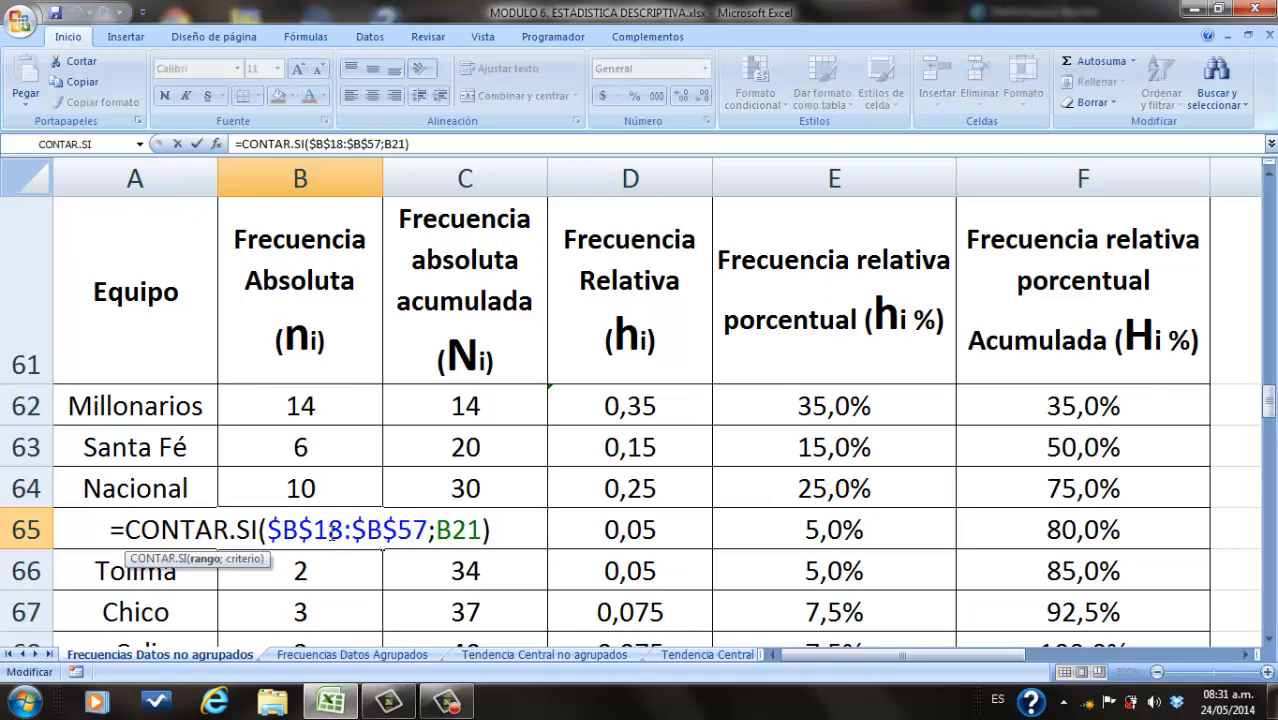
key("Return")
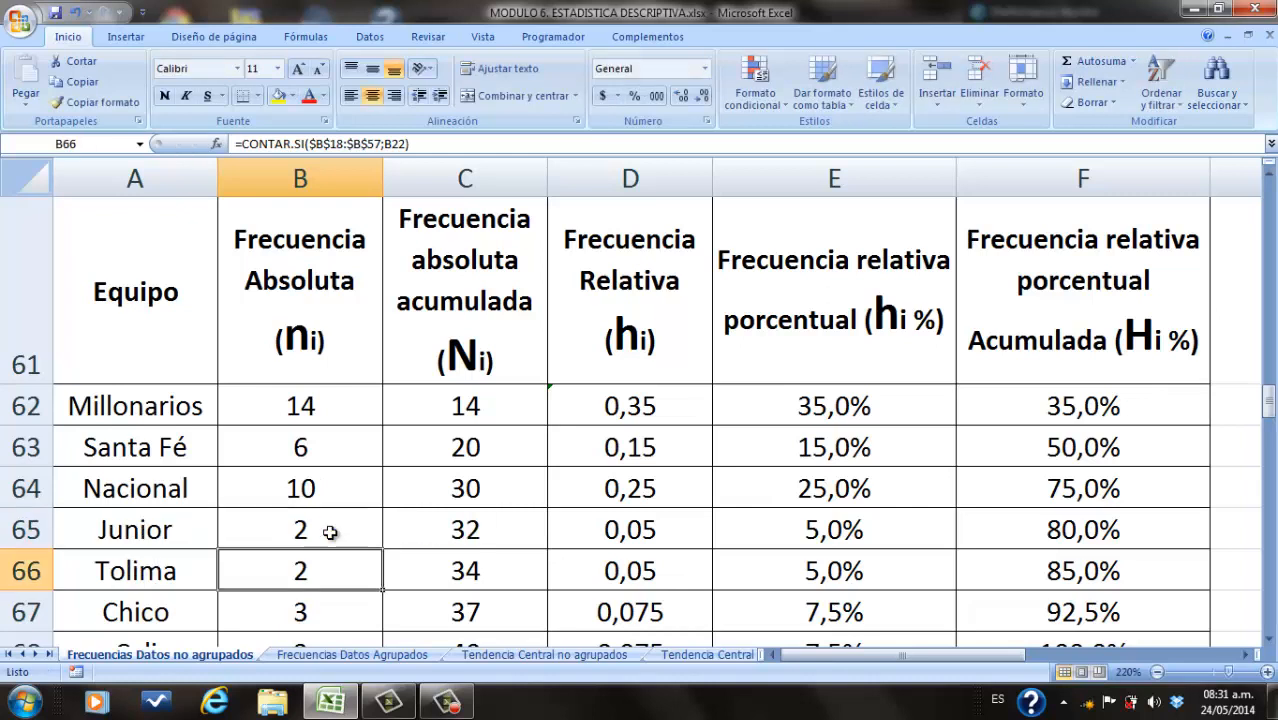
left_click(1269, 641)
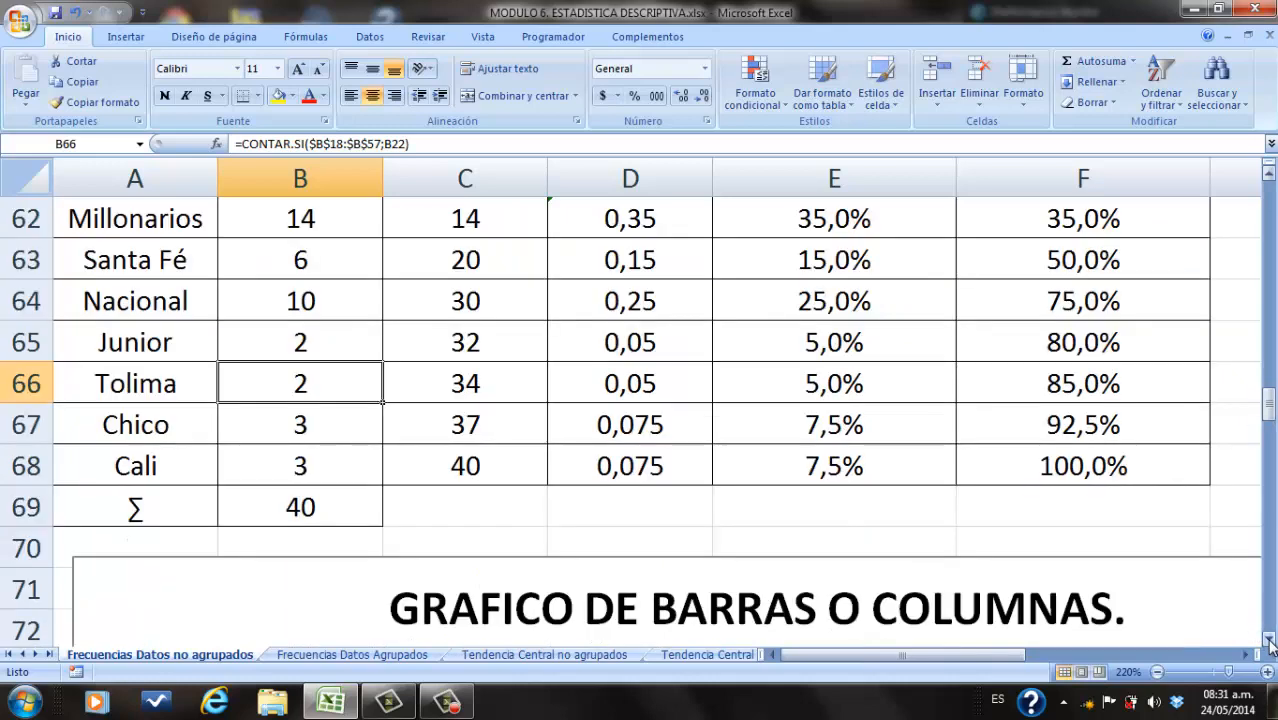
Step: Examine the cumulative absolute frequency formulas for Santa Fé and Nacional in cells C63 and C64
left_click(1269, 177)
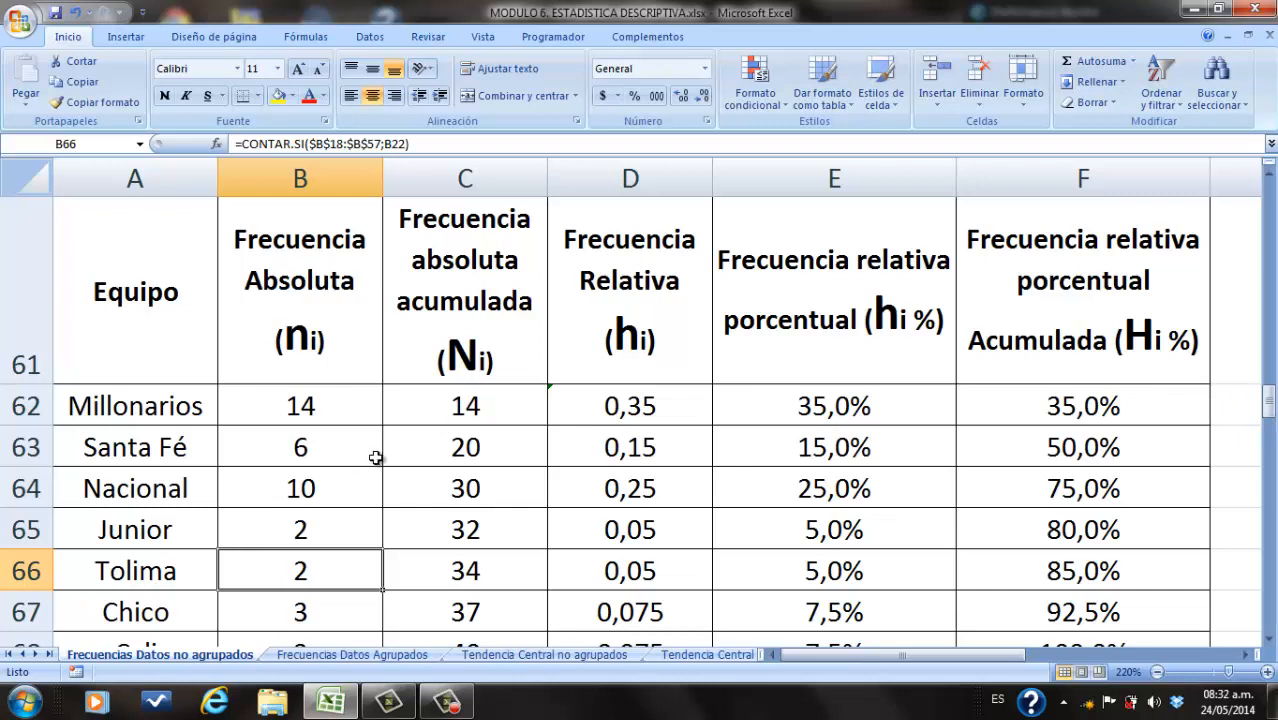
left_click(451, 455)
double_click(451, 455)
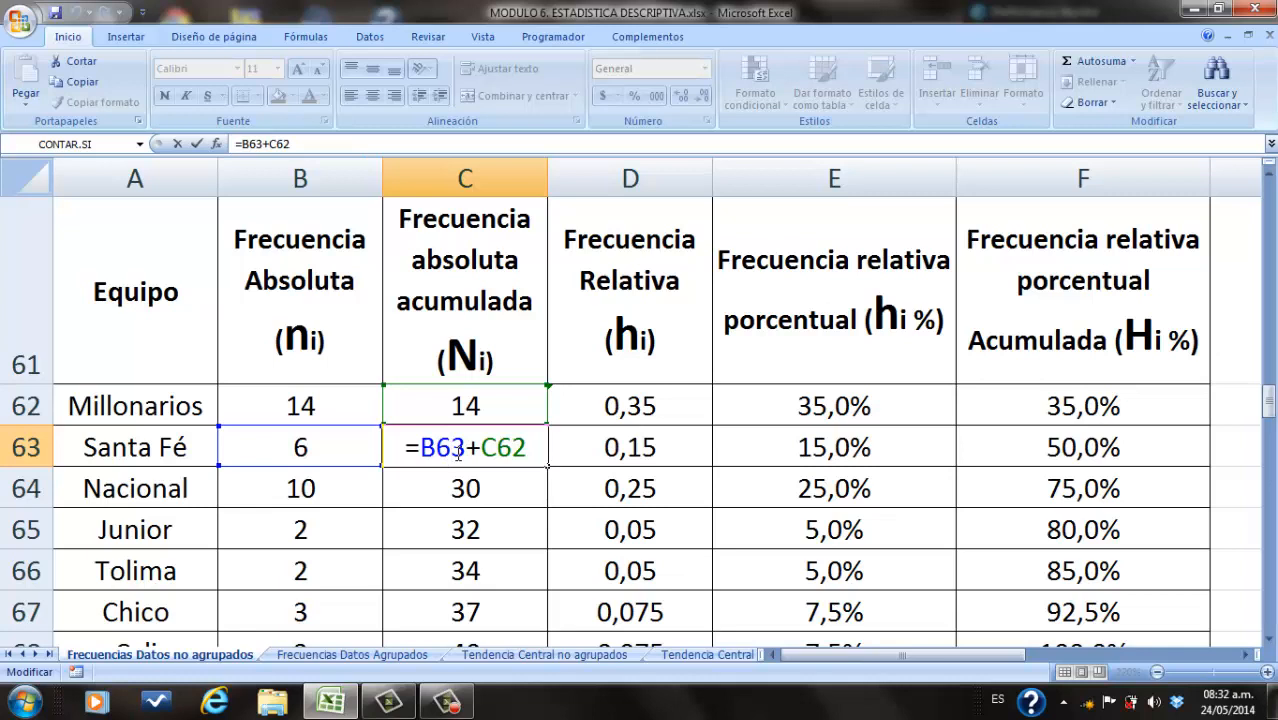
key("Return")
double_click(467, 488)
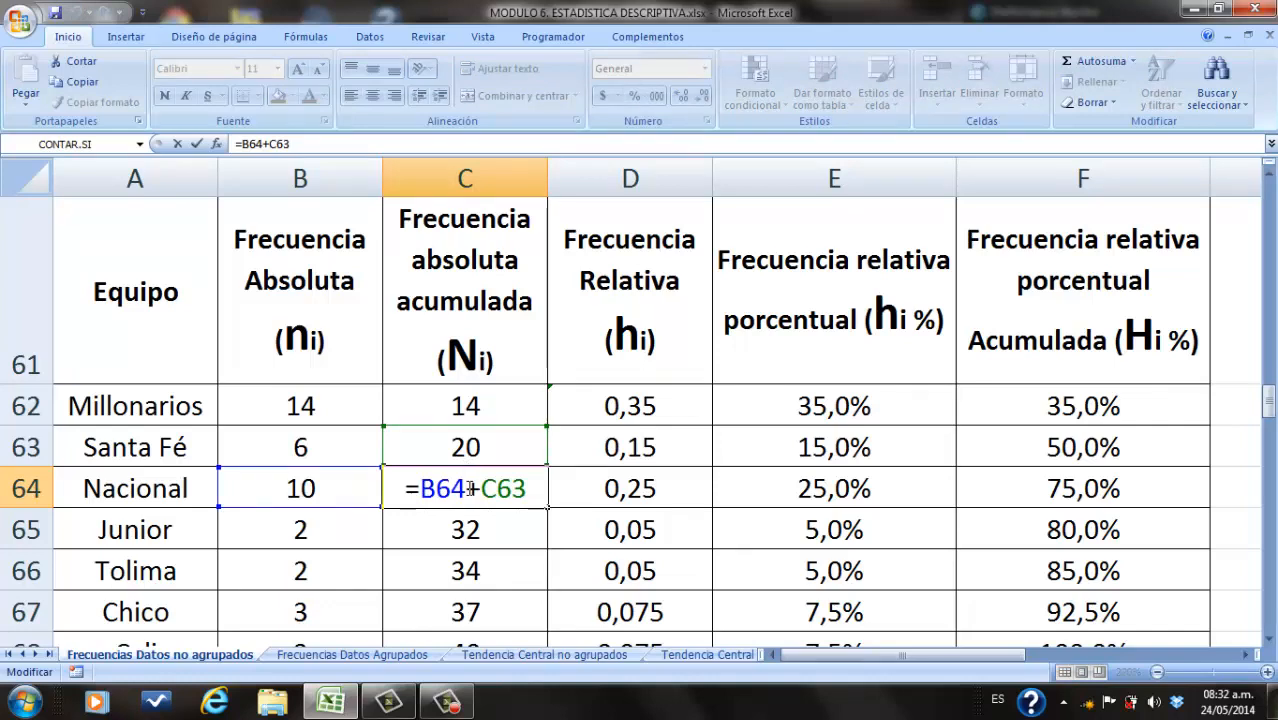
key("Return")
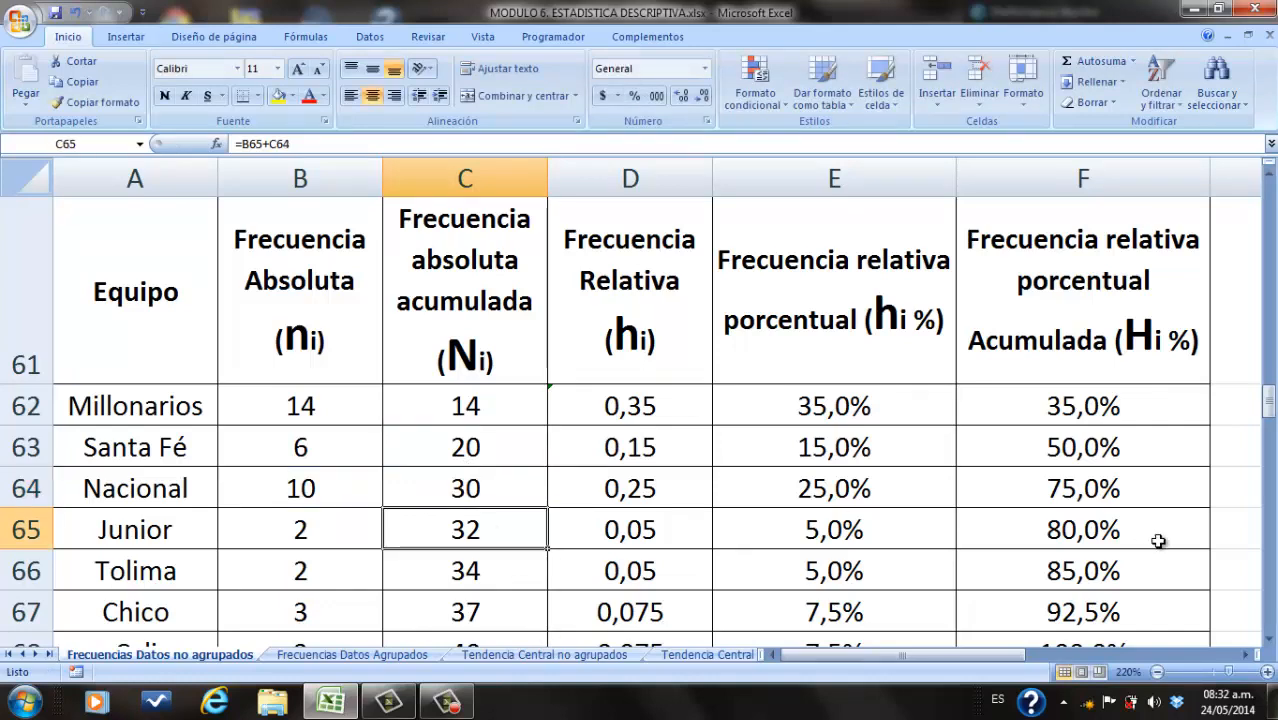
Step: Inspect the last cumulative absolute frequency formula, for Cali in C68, and leave that cell selected
left_click(1270, 639)
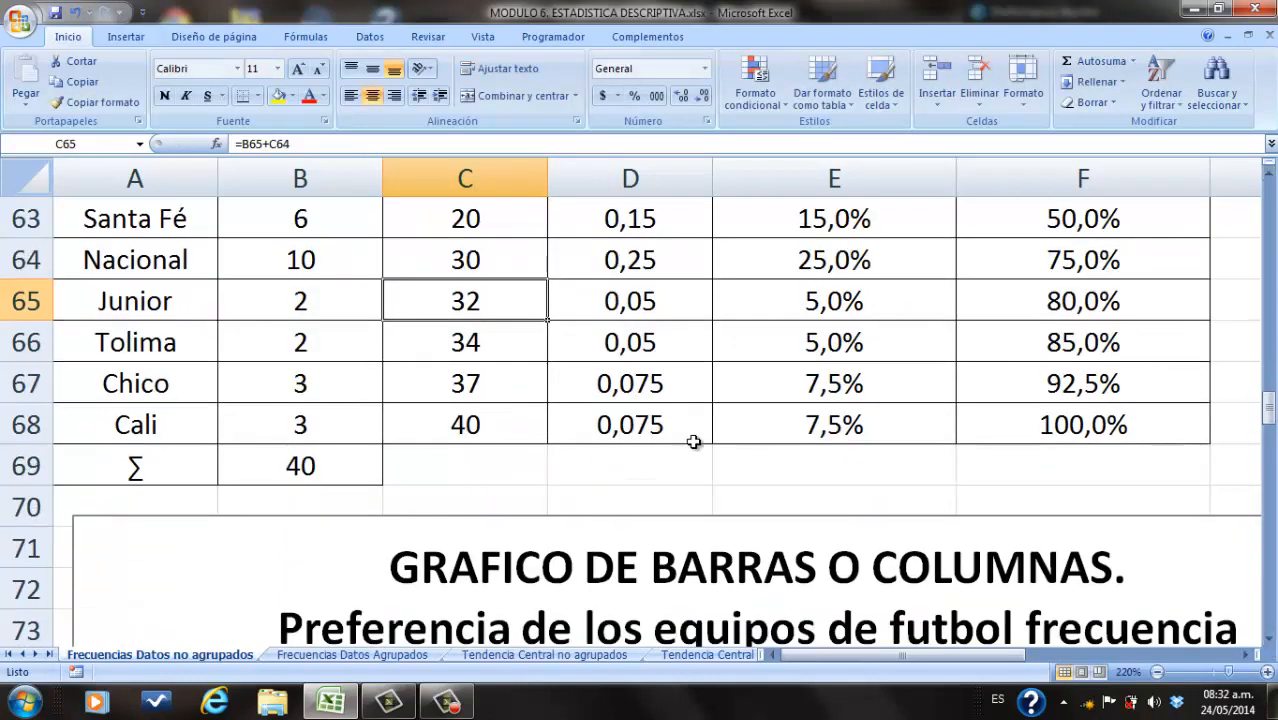
double_click(462, 432)
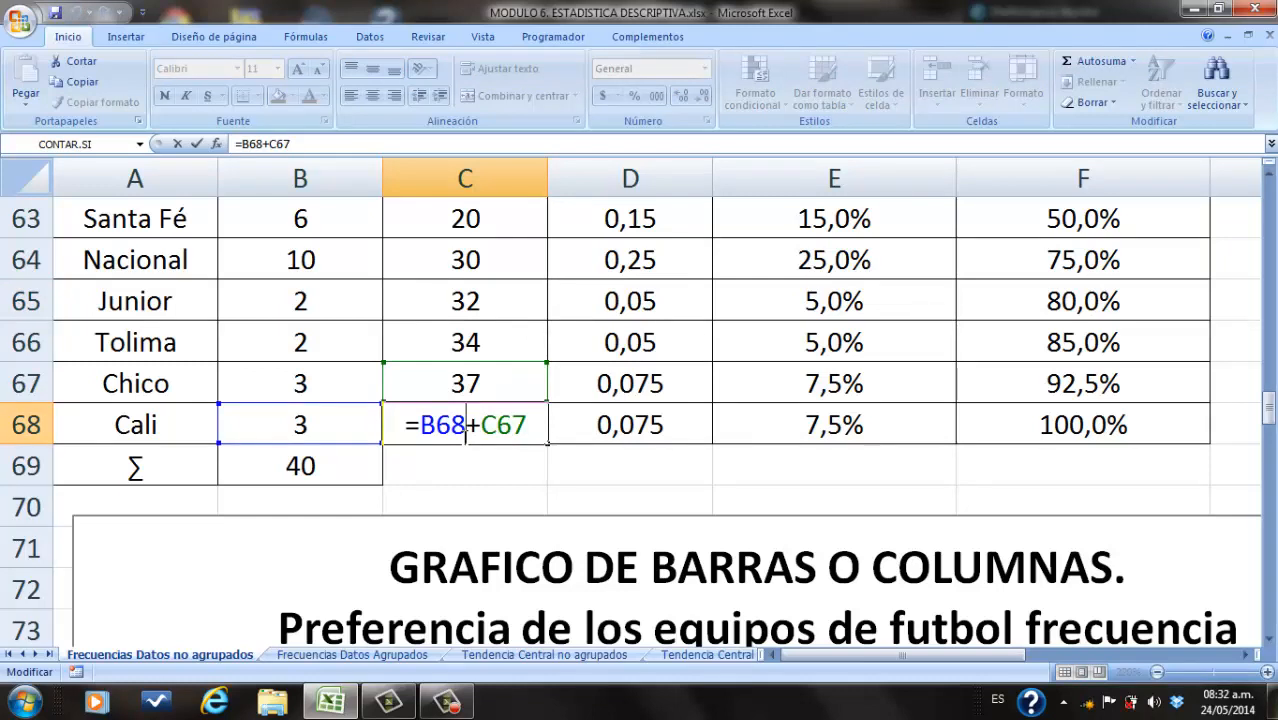
key("Return")
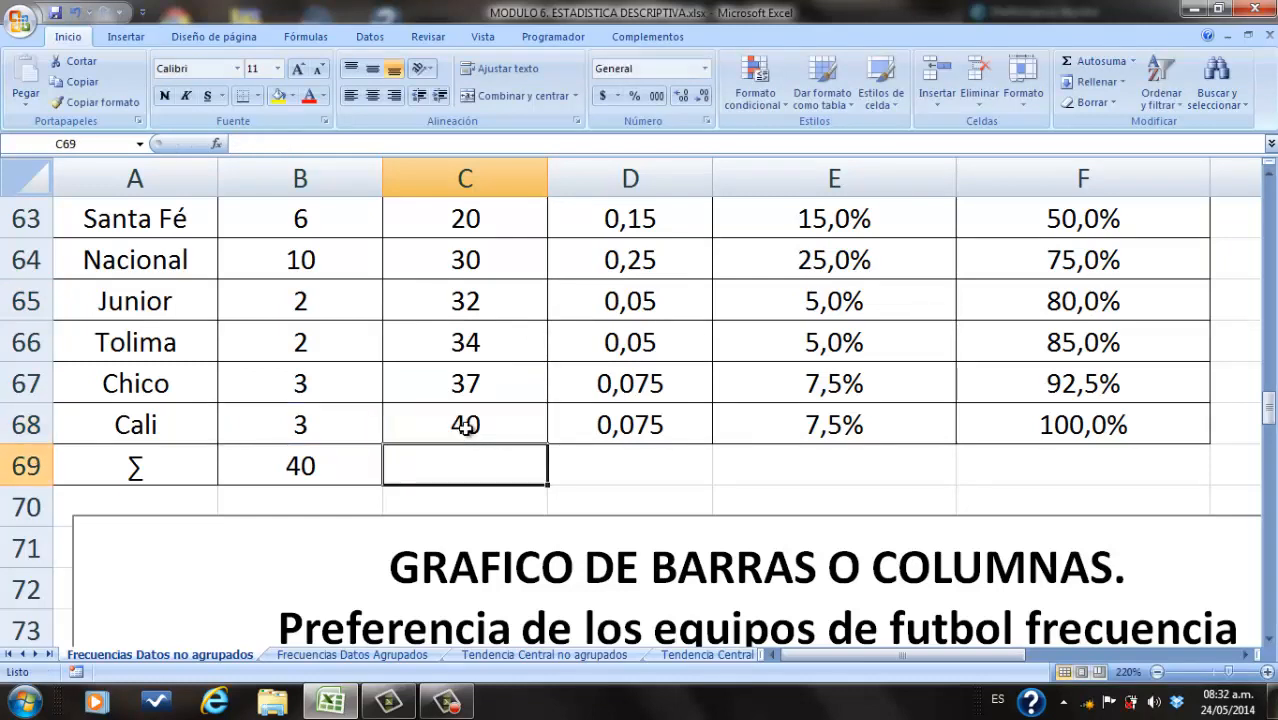
left_click(467, 424)
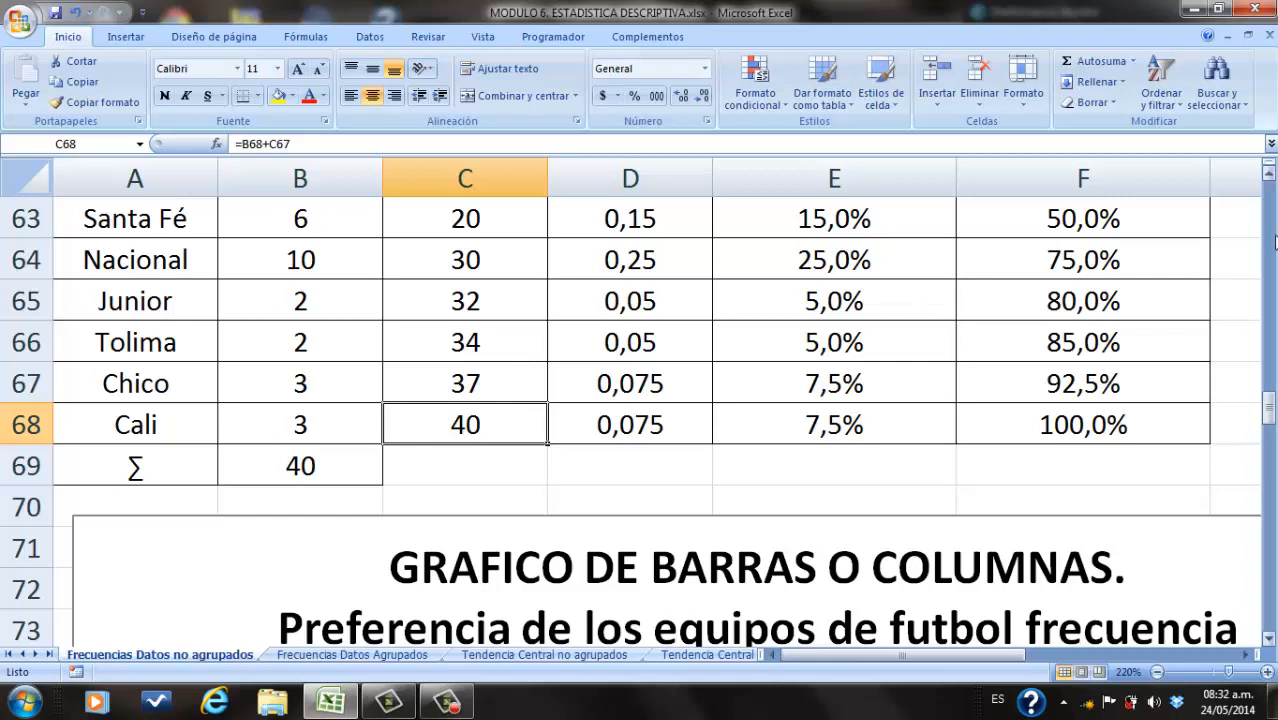
Step: Examine the relative frequency formulas in D62 and D63, tracing the fixed divisor to the total in B69
left_click(1268, 173)
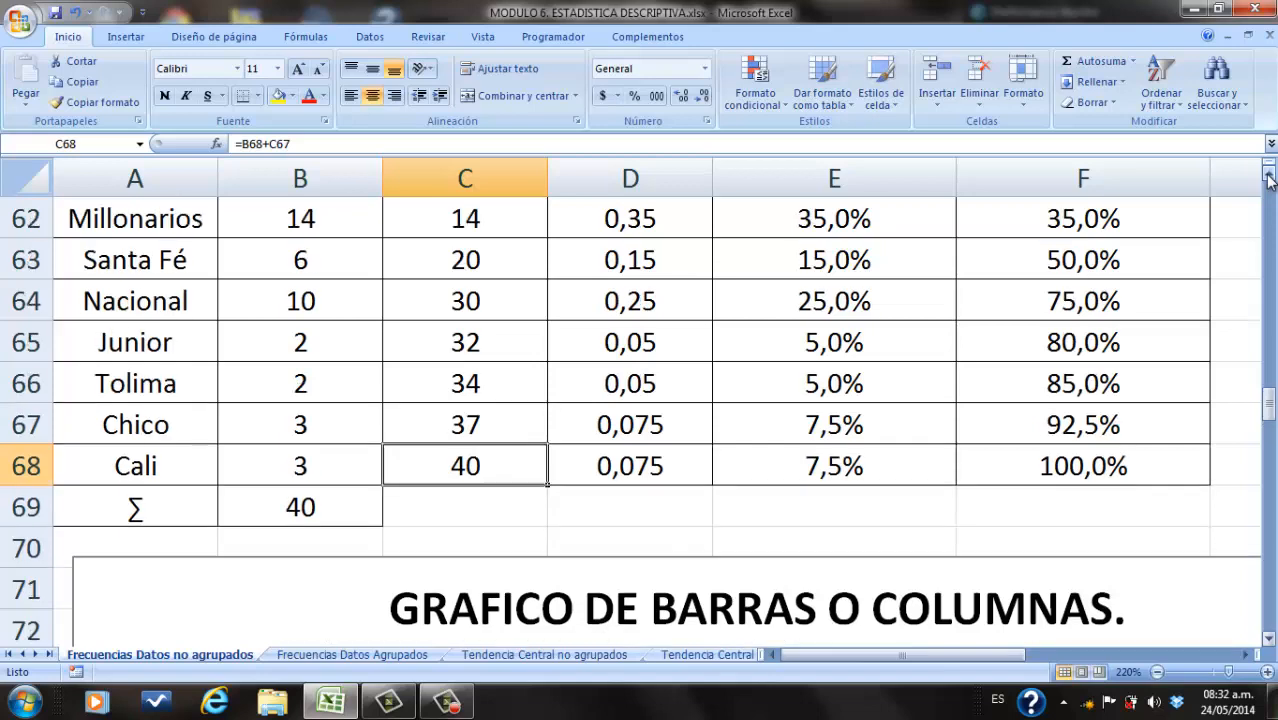
left_click(1268, 173)
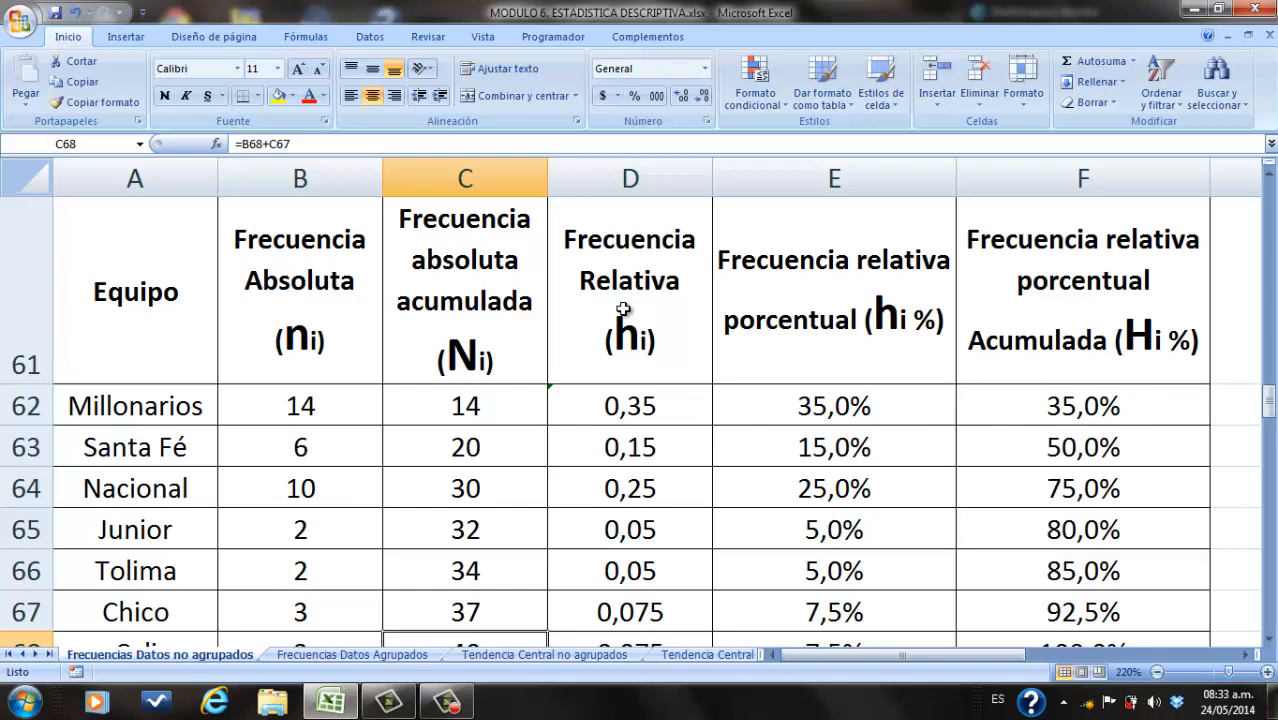
double_click(648, 400)
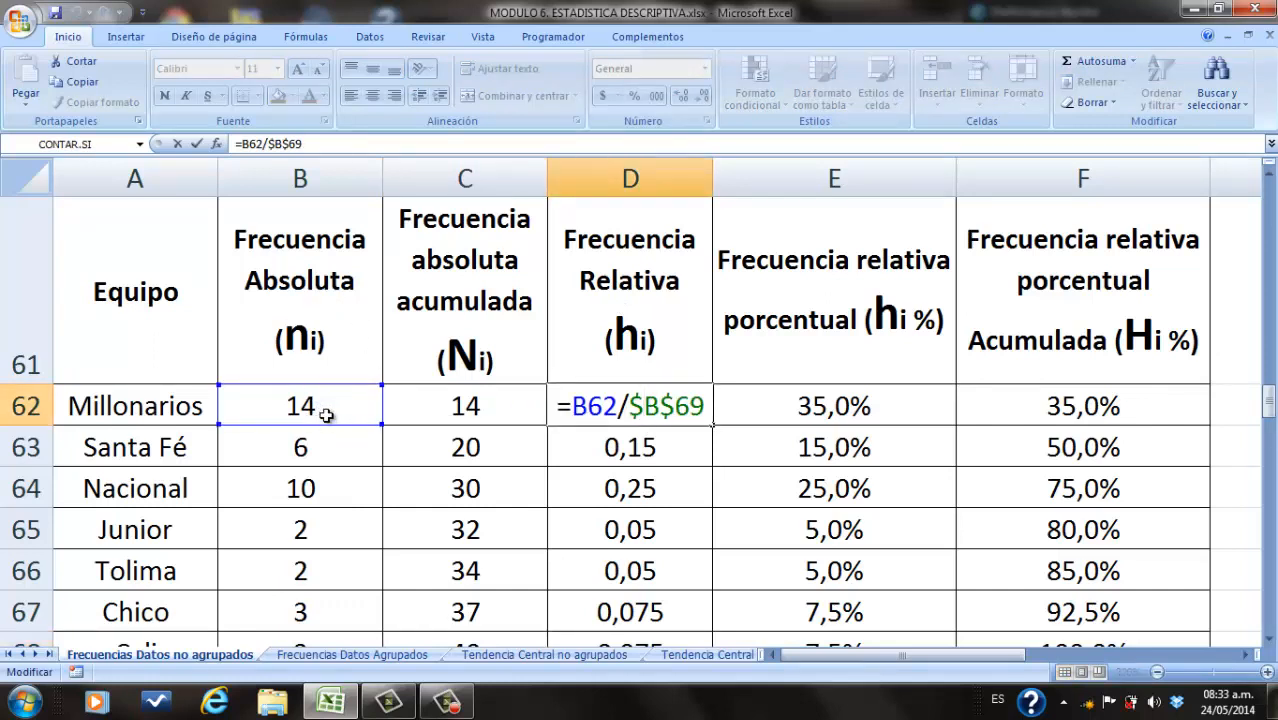
left_click(1268, 637)
left_click(1268, 637)
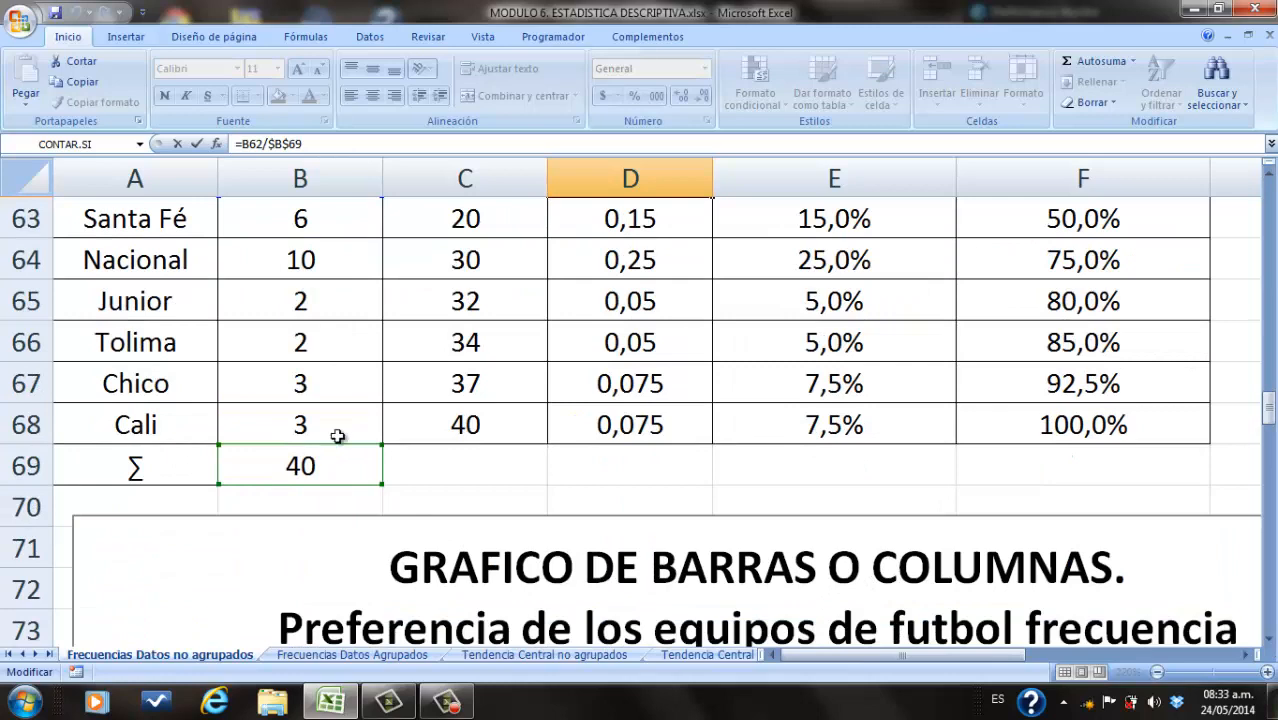
left_click(1269, 174)
left_click(1269, 174)
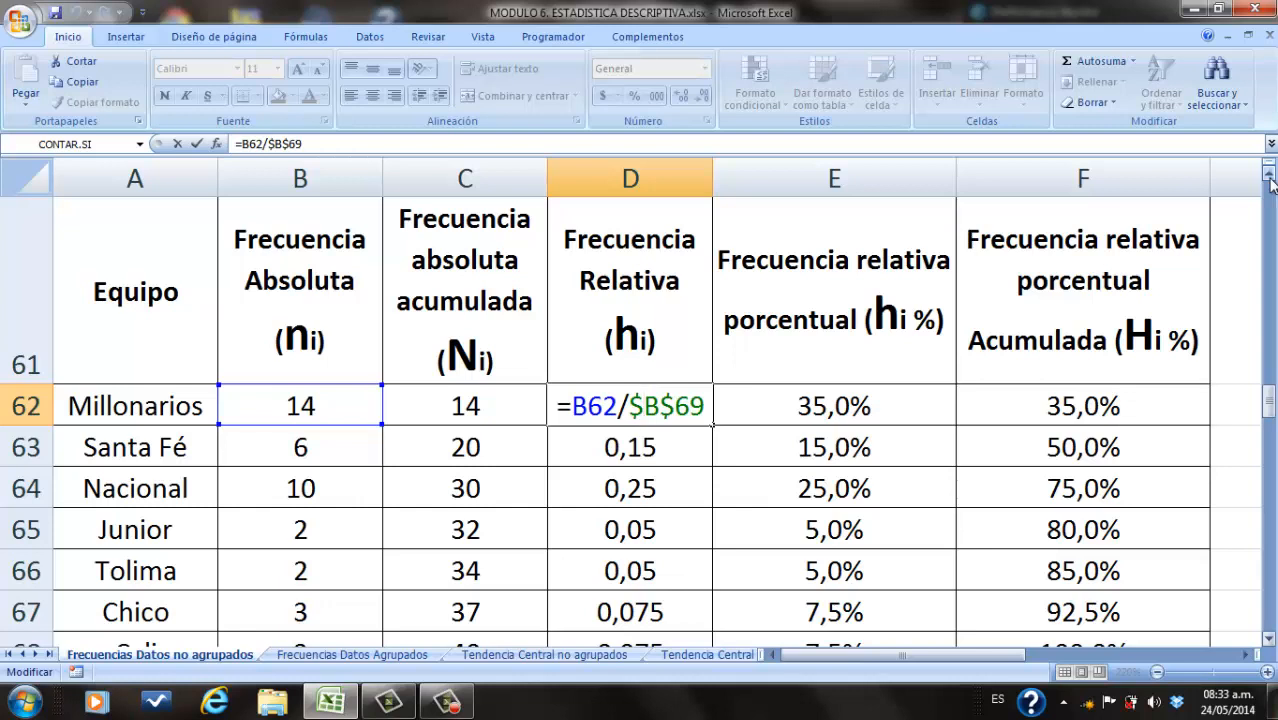
key("Return")
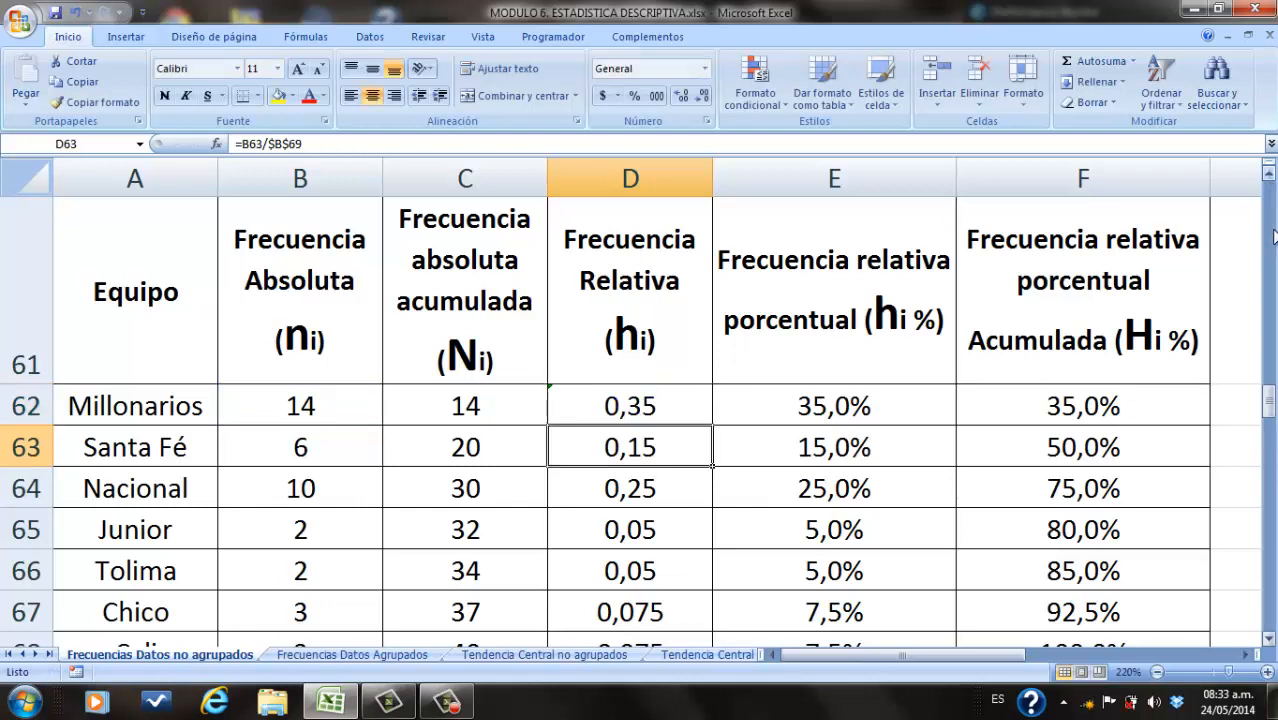
double_click(656, 446)
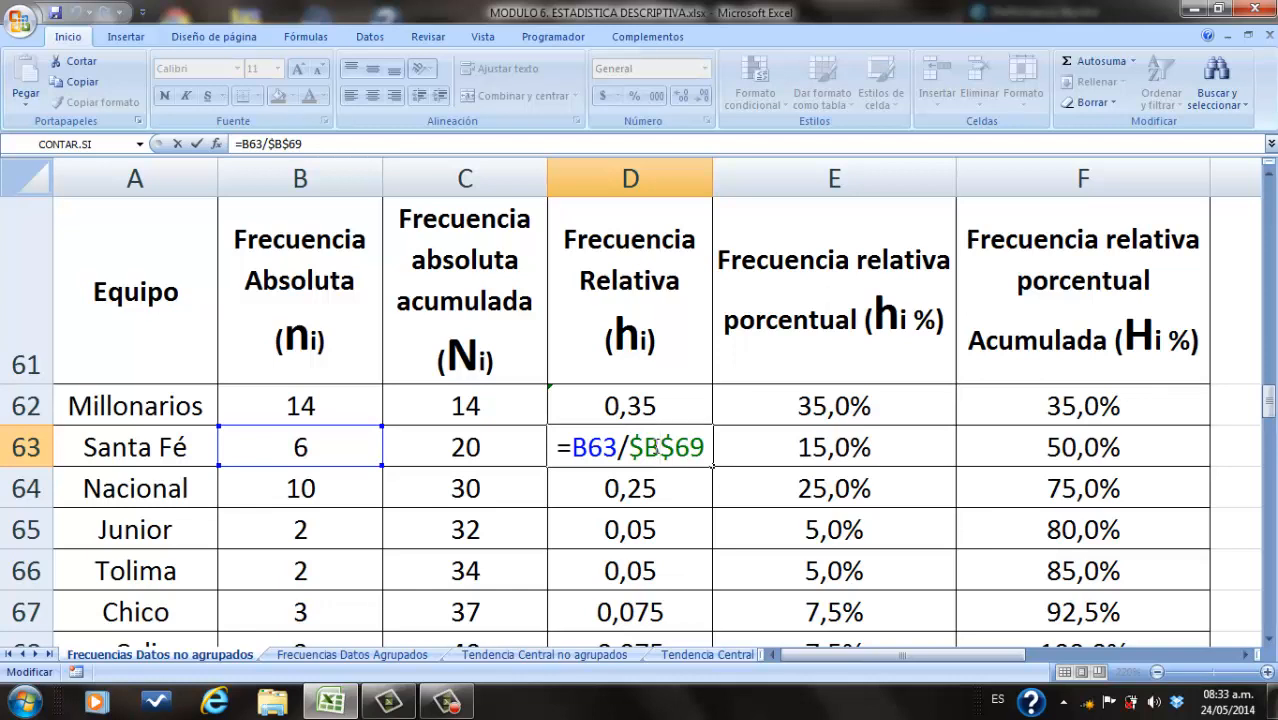
key("Return")
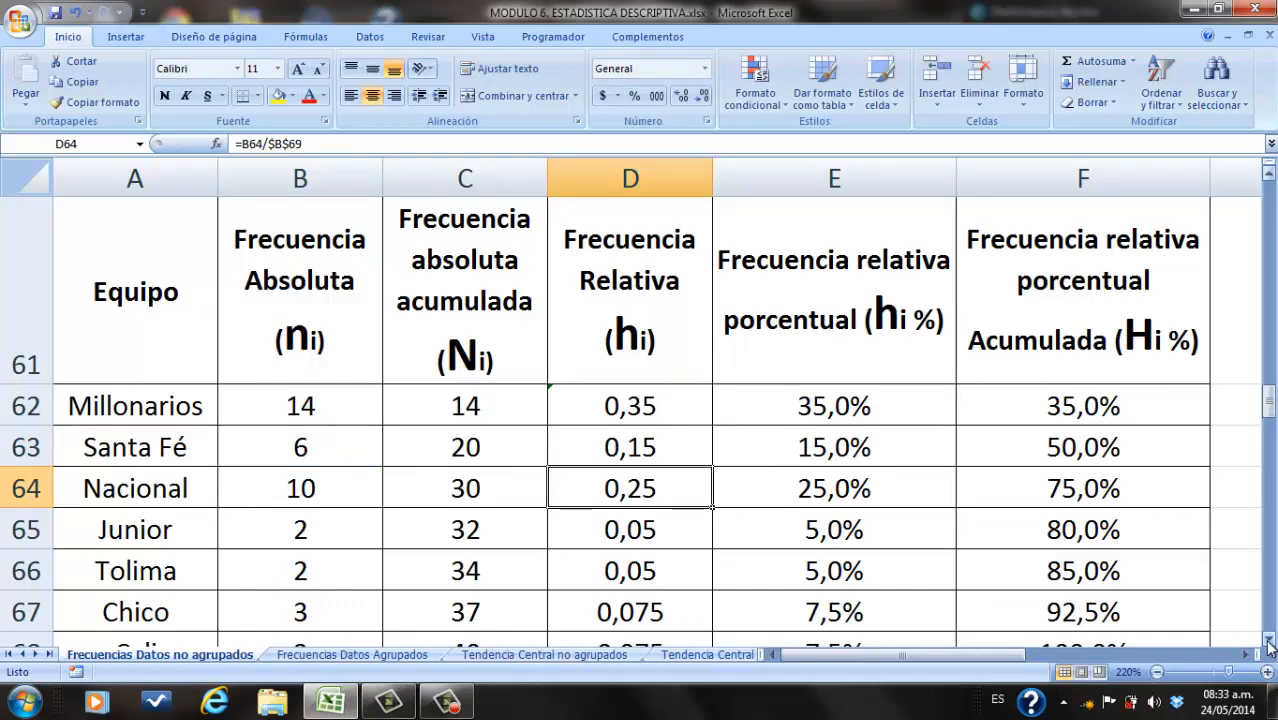
Step: Switch the percentage relative frequency in E62 to General format, and reformat it as a percentage with one decimal
left_click(840, 268)
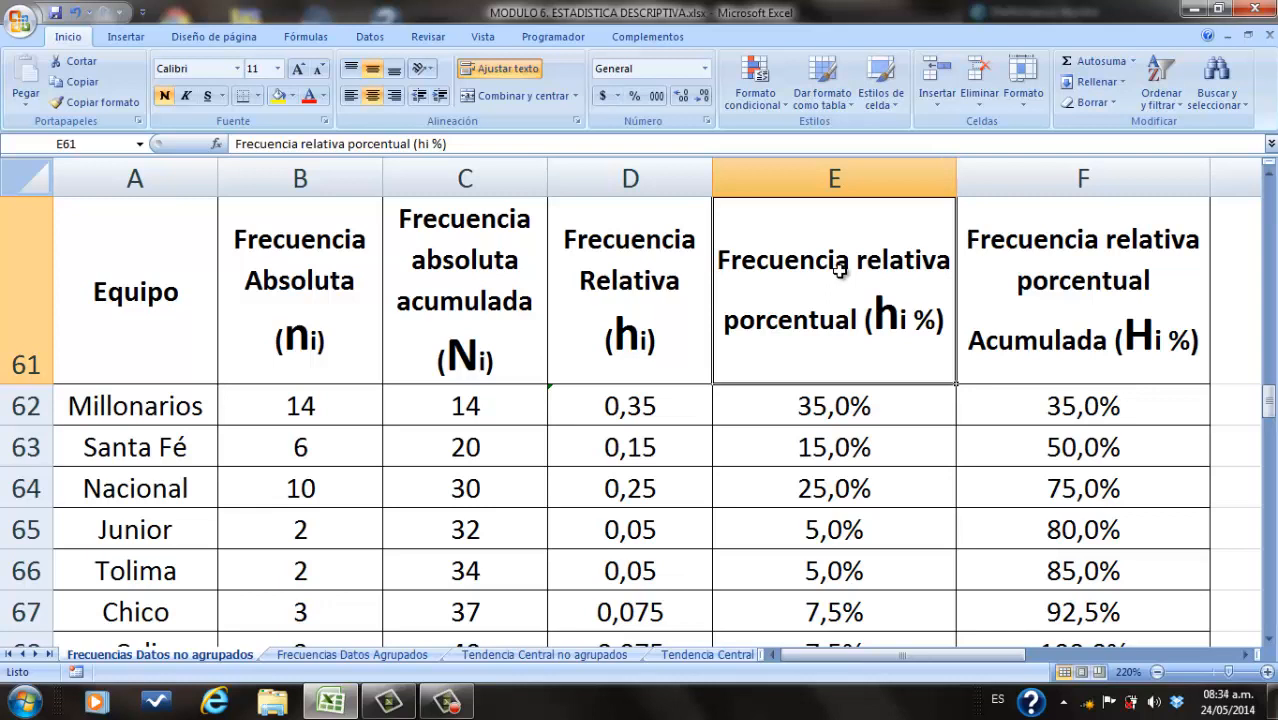
left_click(810, 406)
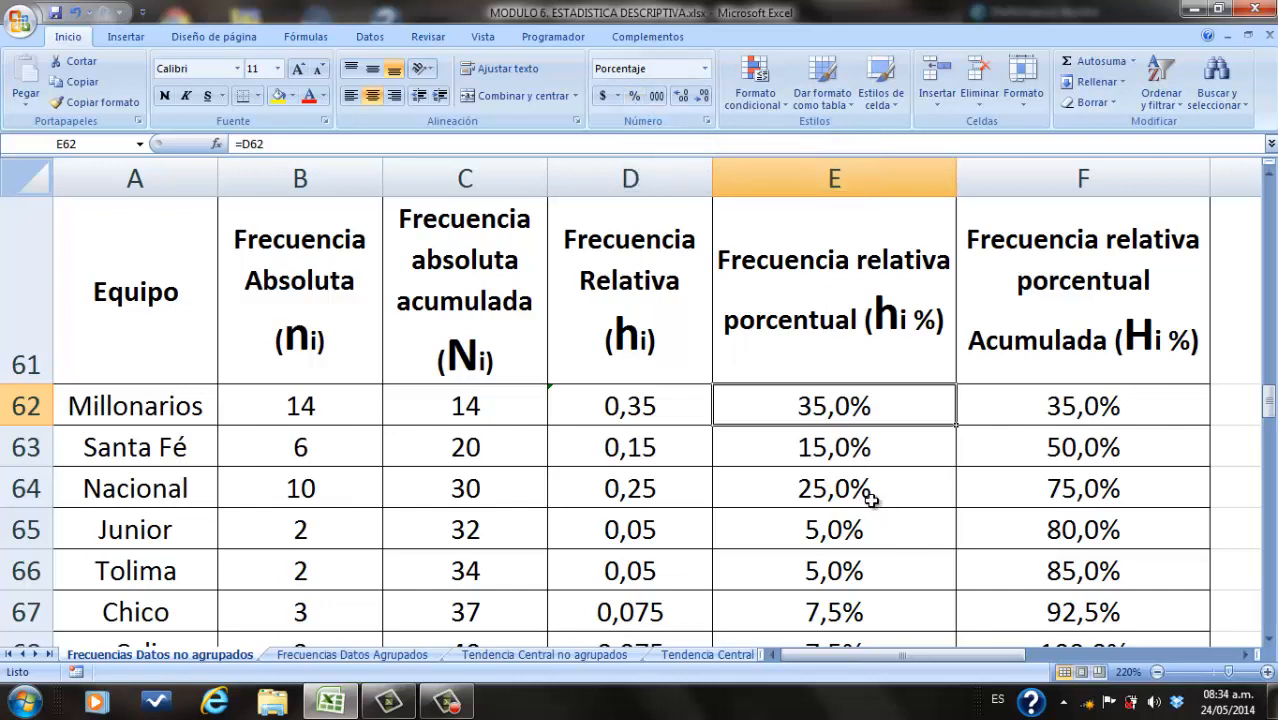
left_click(702, 70)
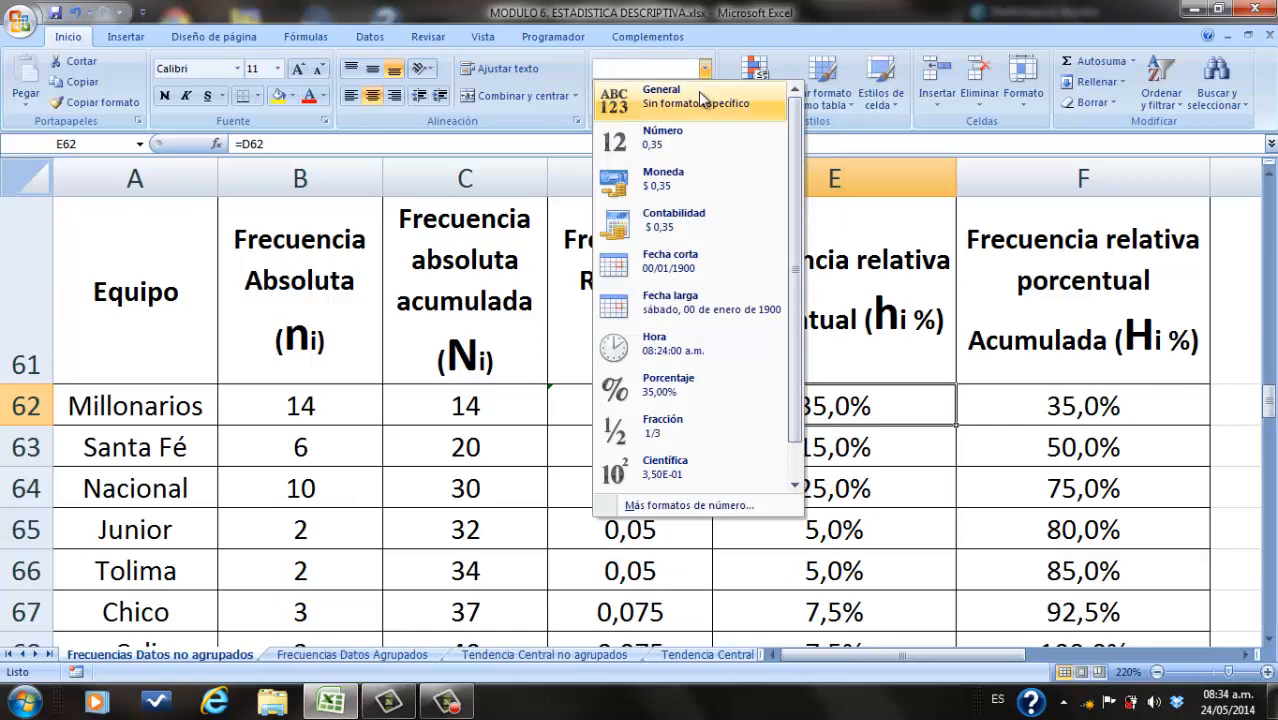
left_click(700, 98)
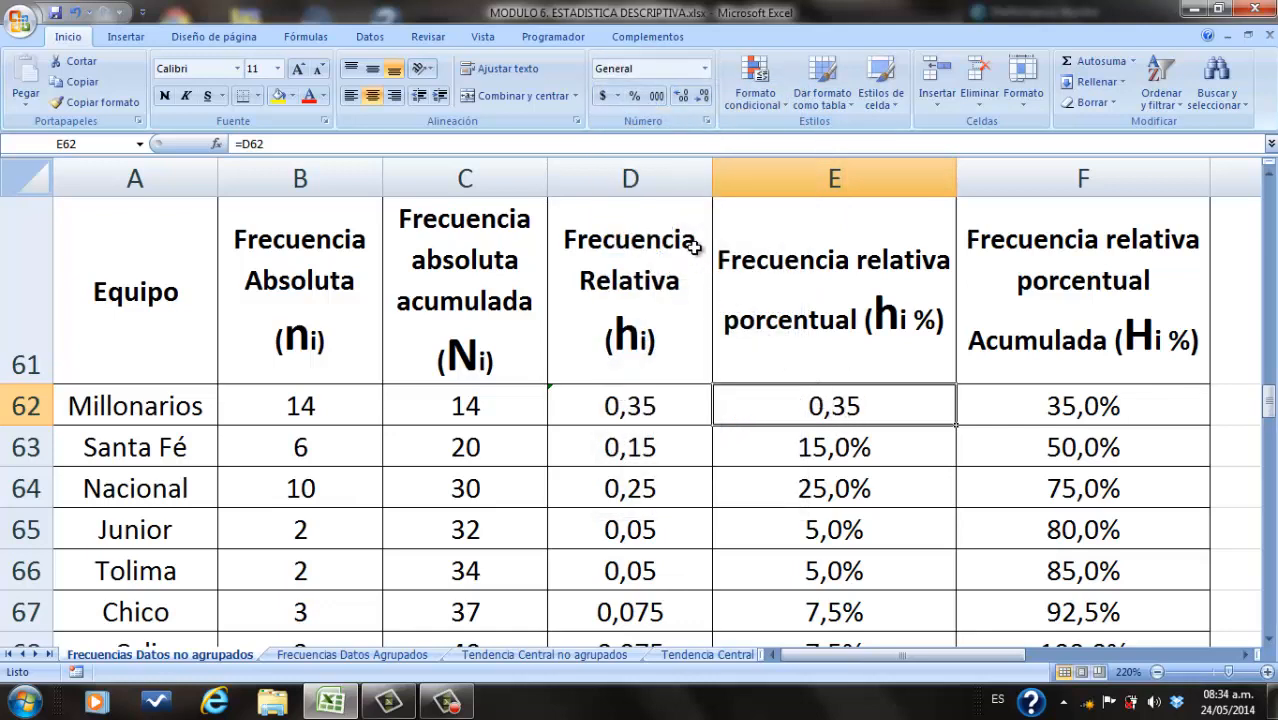
left_click(636, 100)
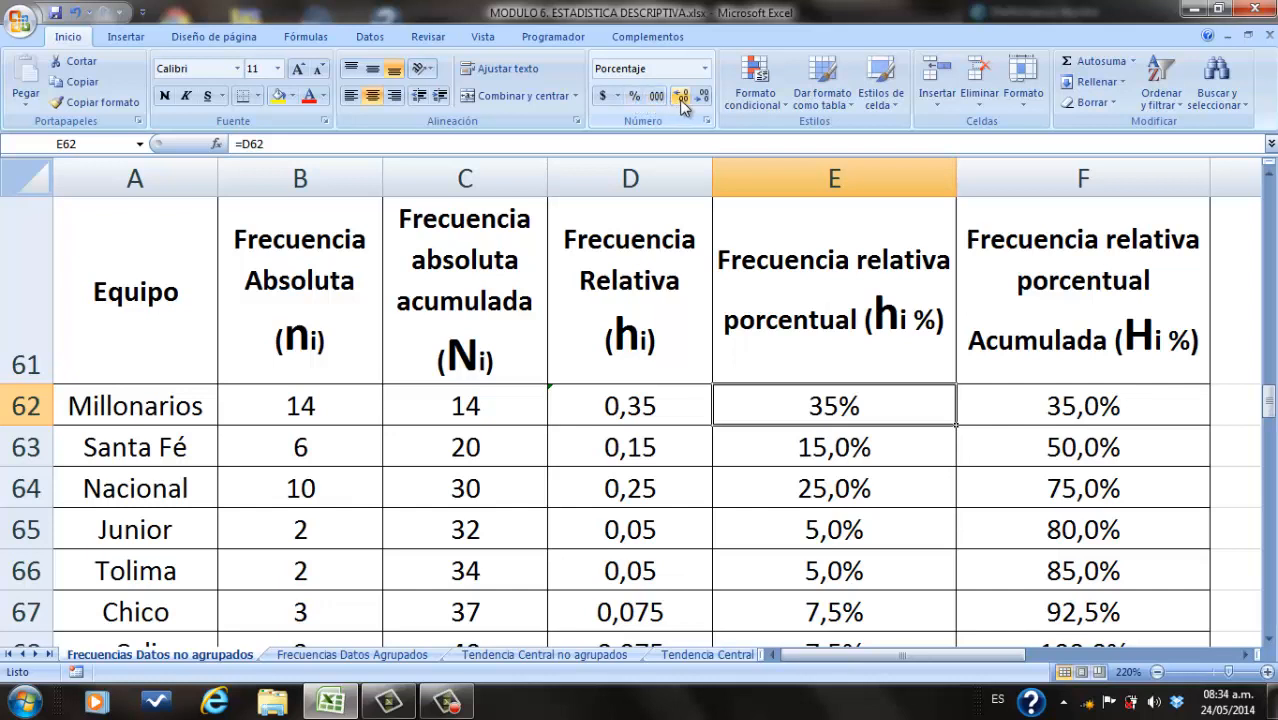
left_click(681, 99)
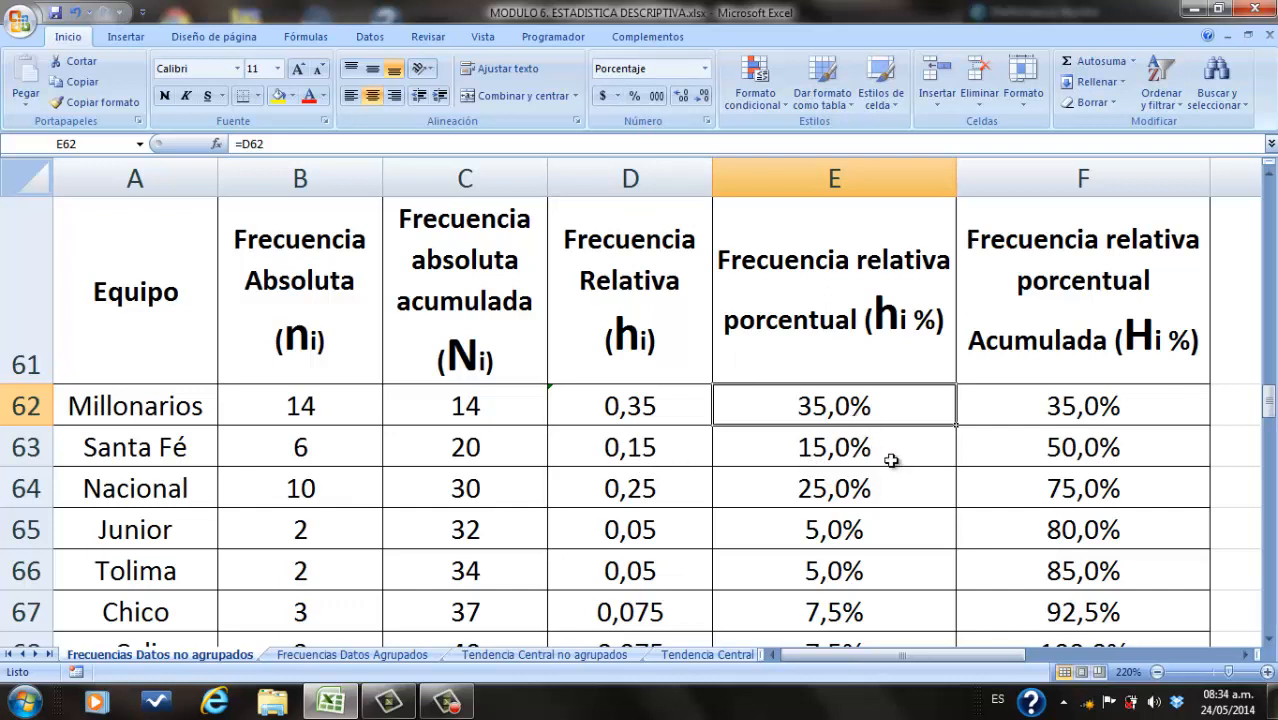
left_click(1249, 656)
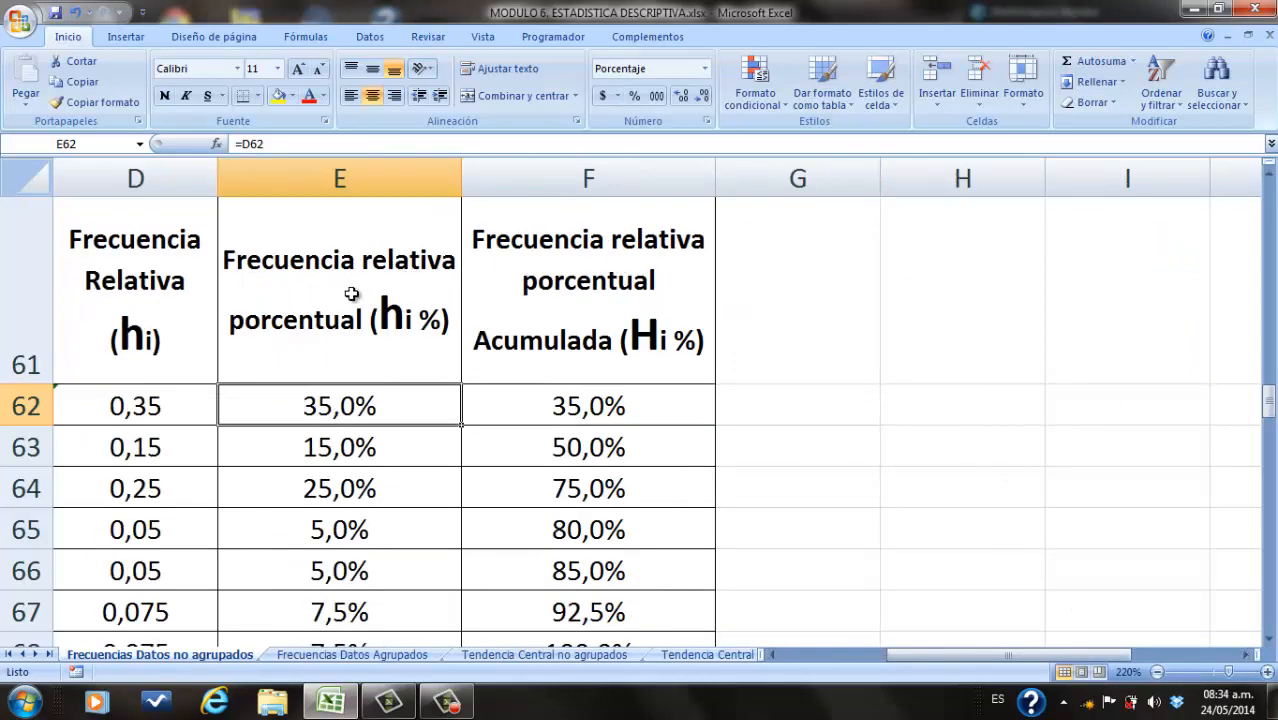
Step: Examine the cumulative percentage relative frequency formulas for Millonarios, Santa Fé and Nacional in cells F62 to F64
left_click(498, 409)
double_click(536, 451)
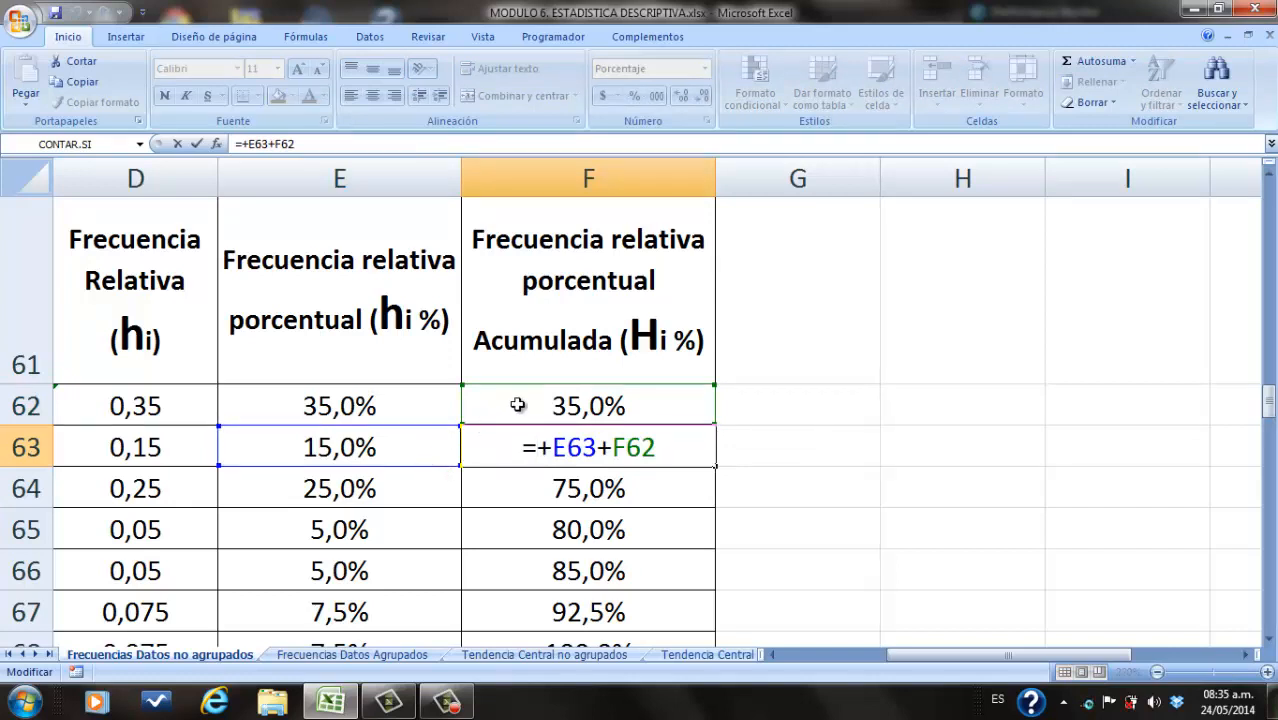
left_click(537, 484)
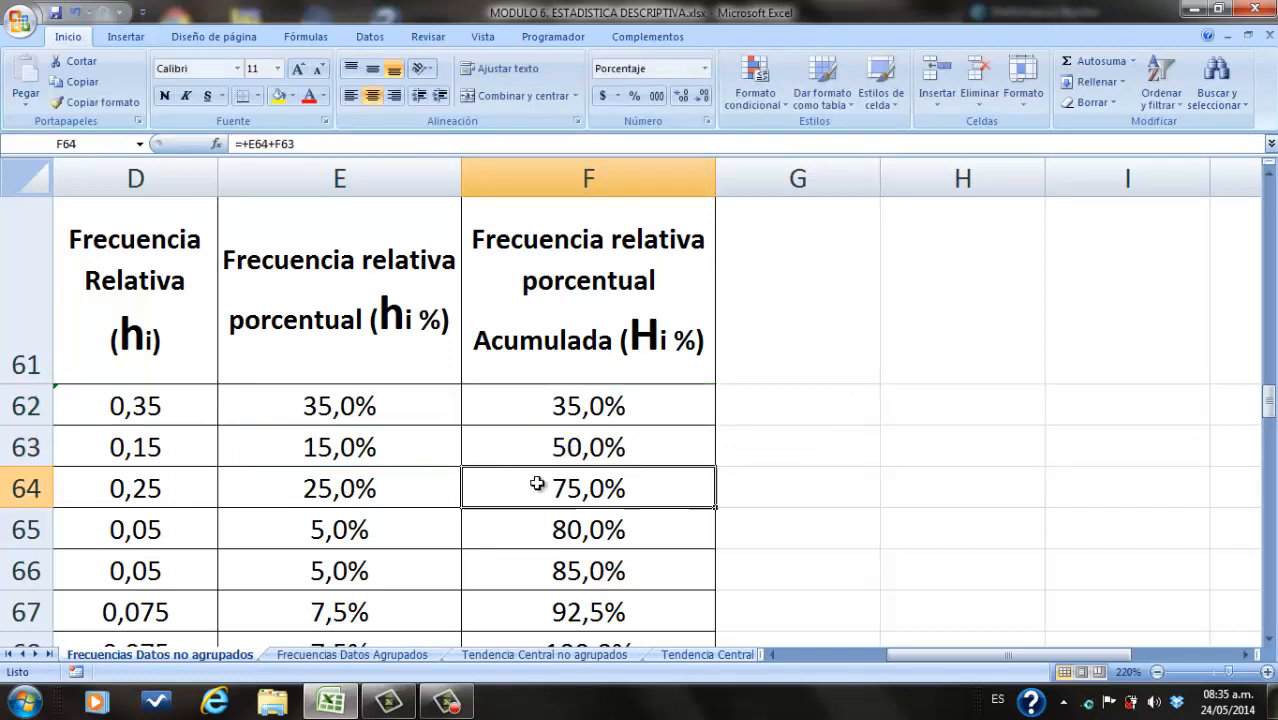
double_click(537, 484)
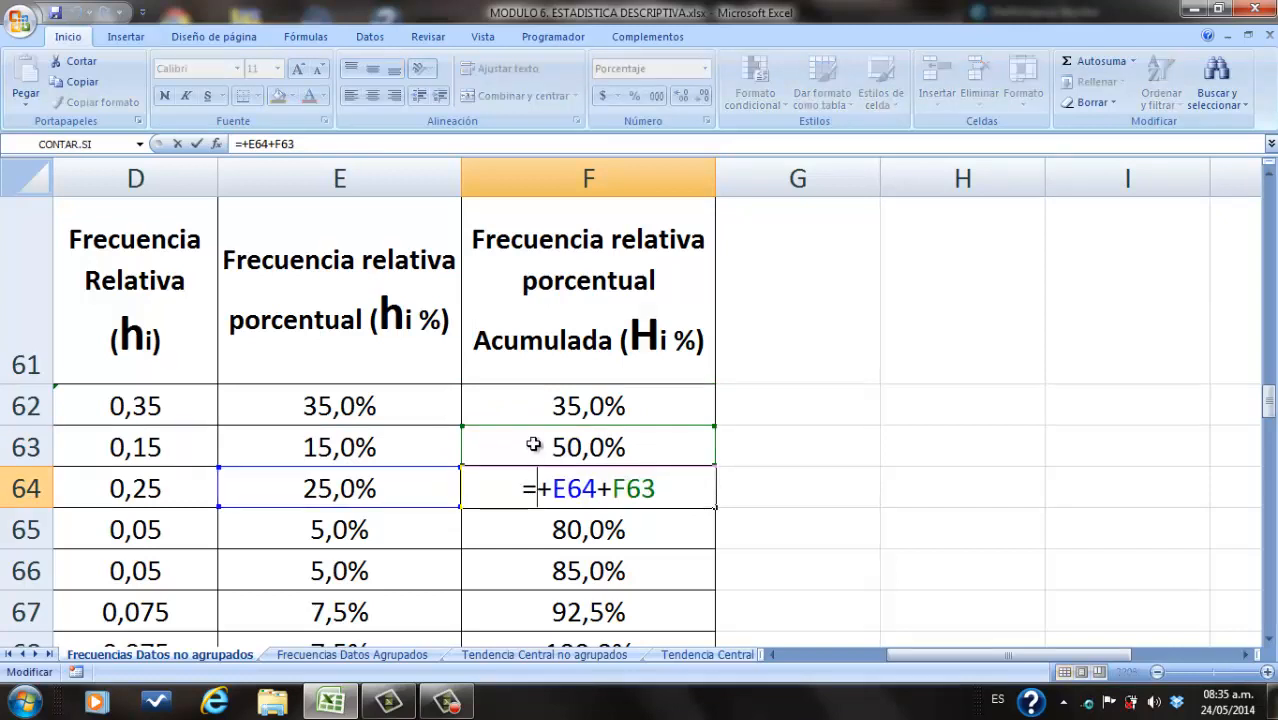
key("Return")
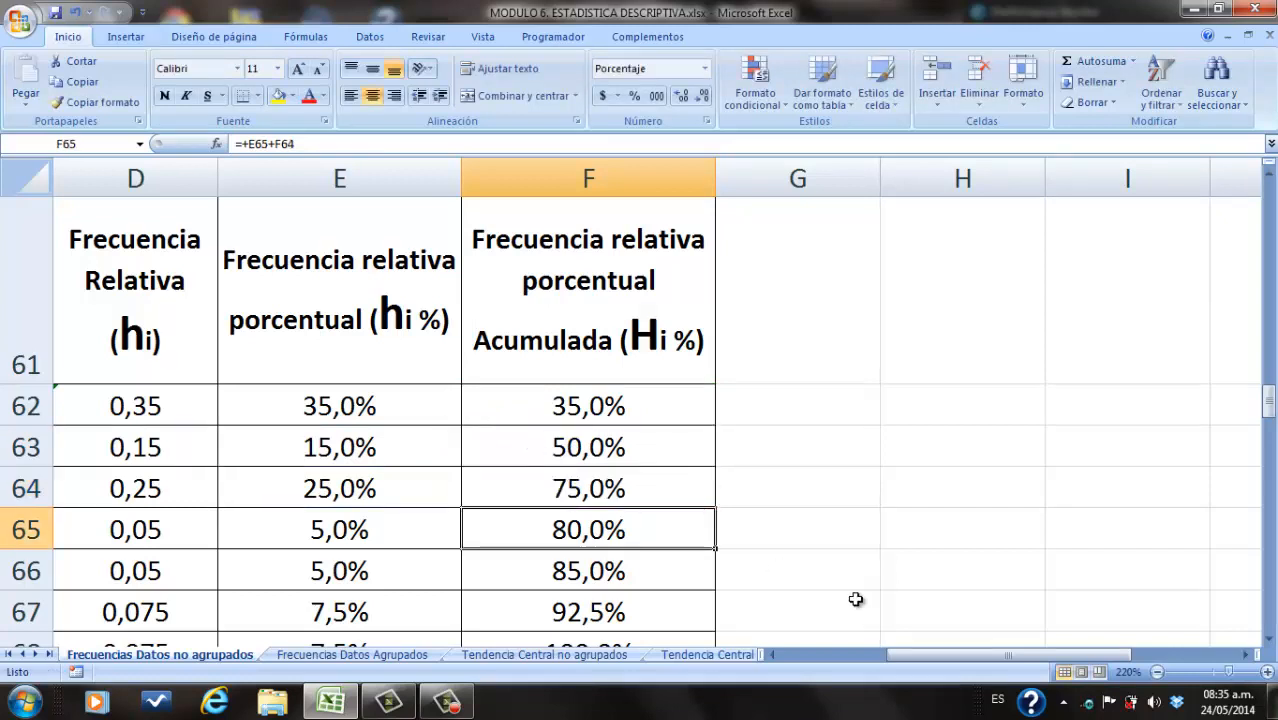
Step: Inspect the last cumulative percentage formula, for Cali in F68, and review the frequency table from column A
left_click(1266, 637)
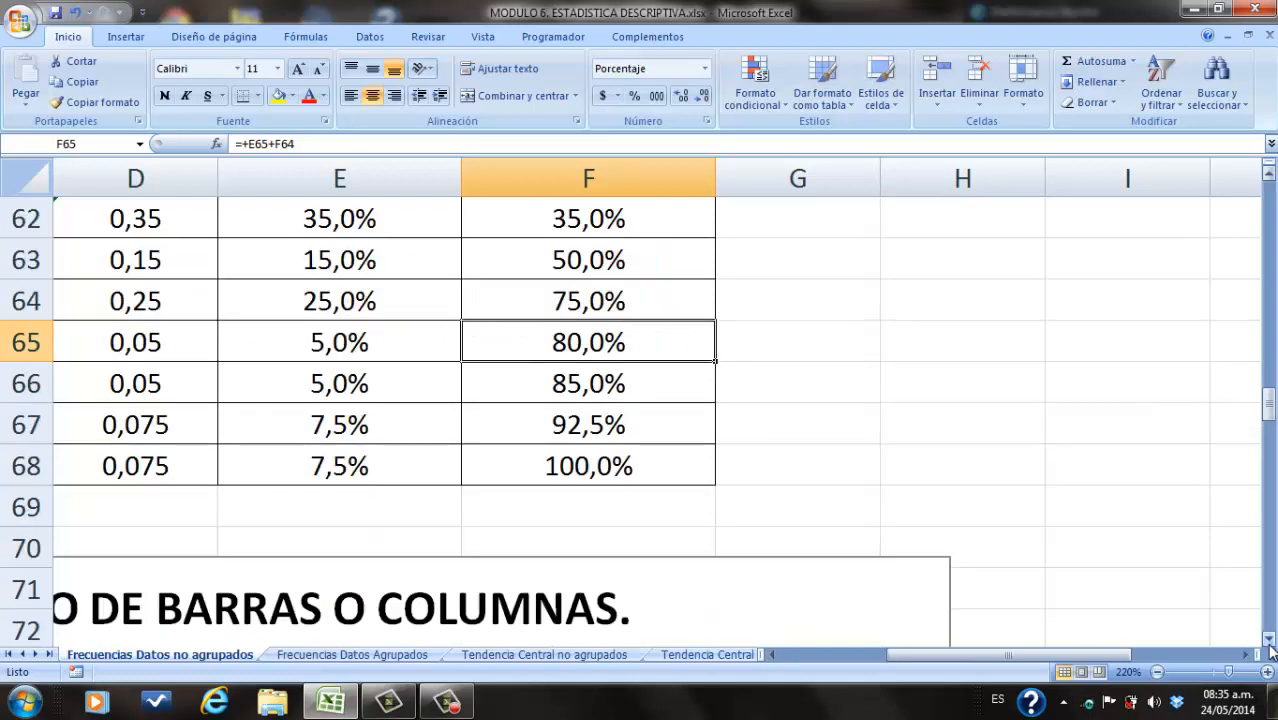
left_click(646, 466)
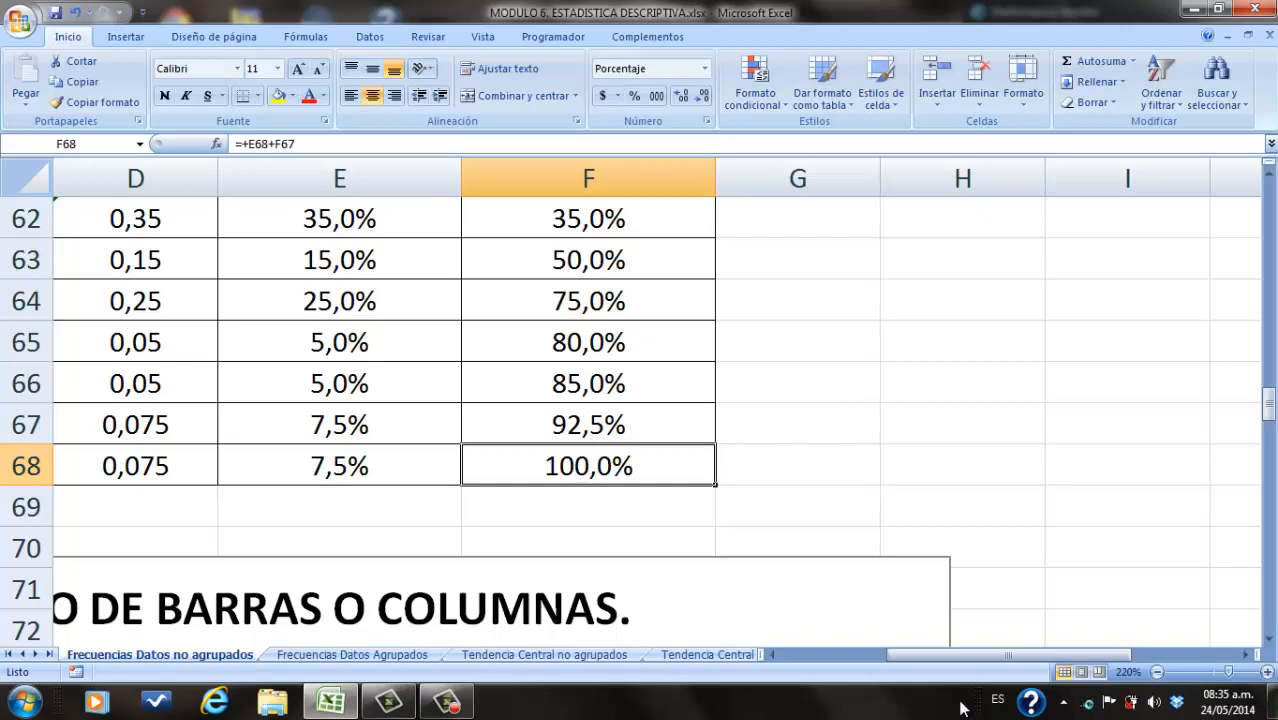
left_click(787, 653)
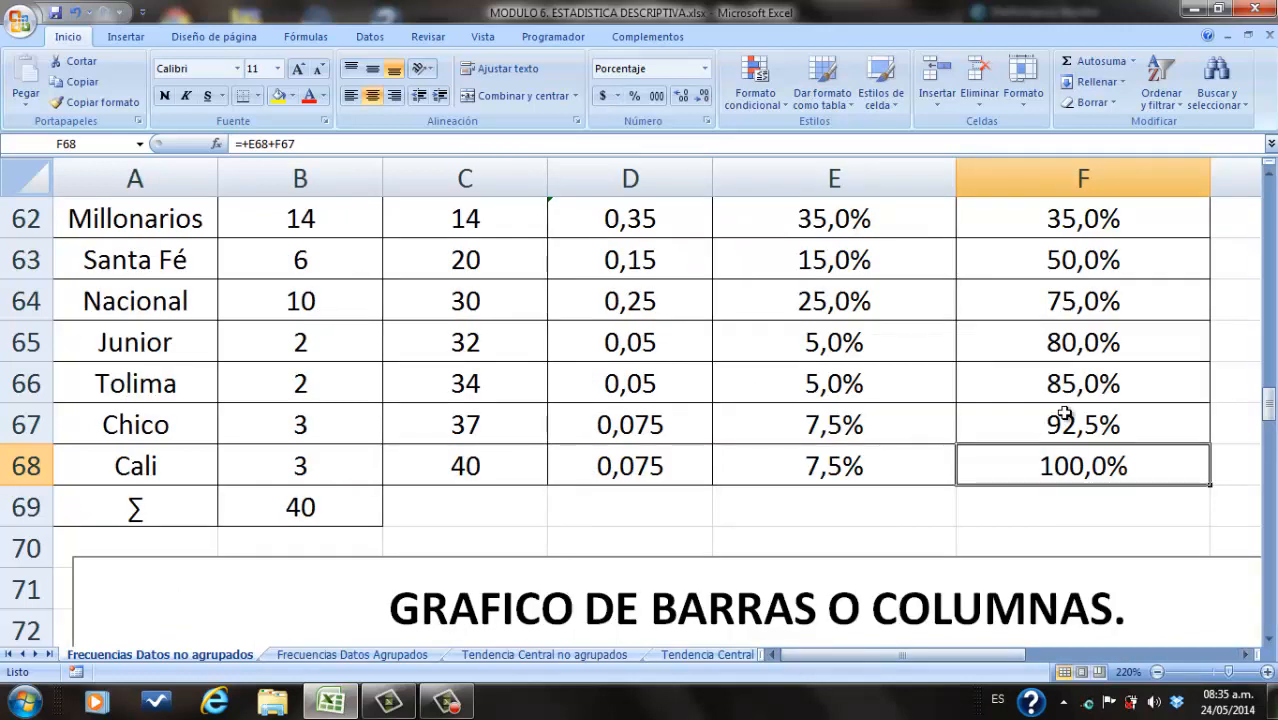
left_click(1268, 174)
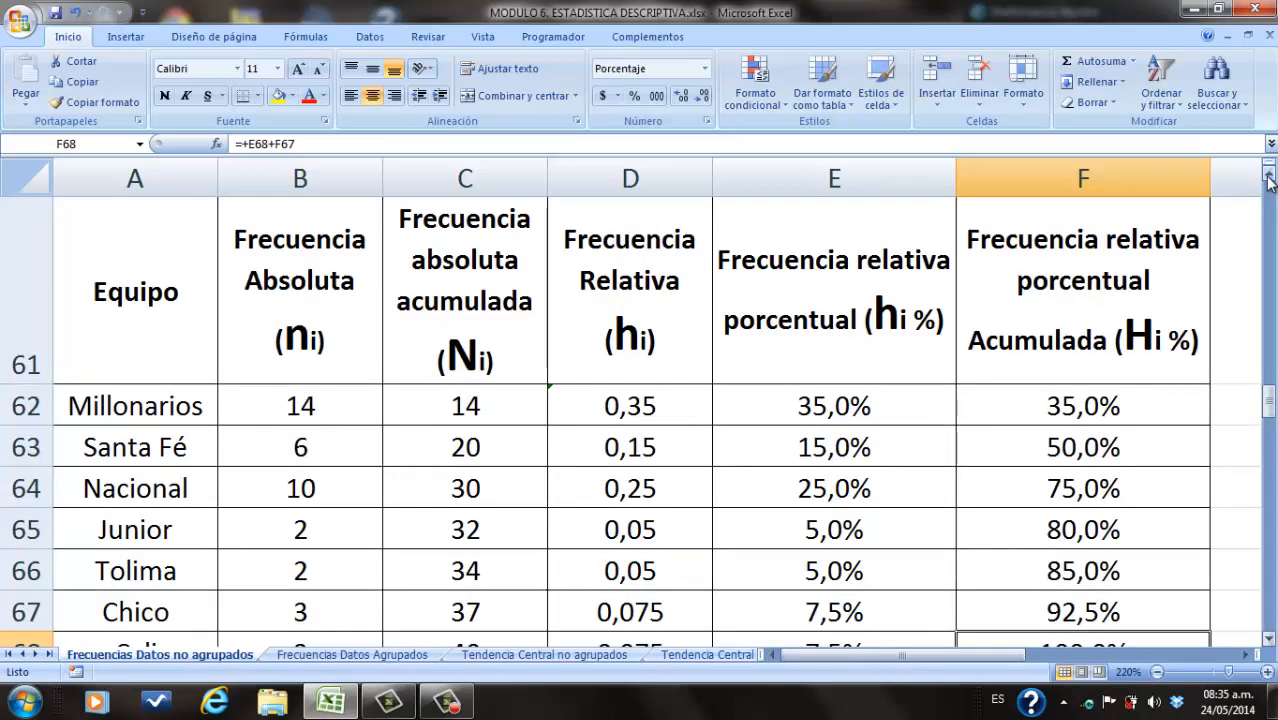
Step: Examine the column chart of absolute frequency by football team below the table, including its bars and title
left_click(1268, 641)
left_click(1268, 641)
left_click(1268, 641)
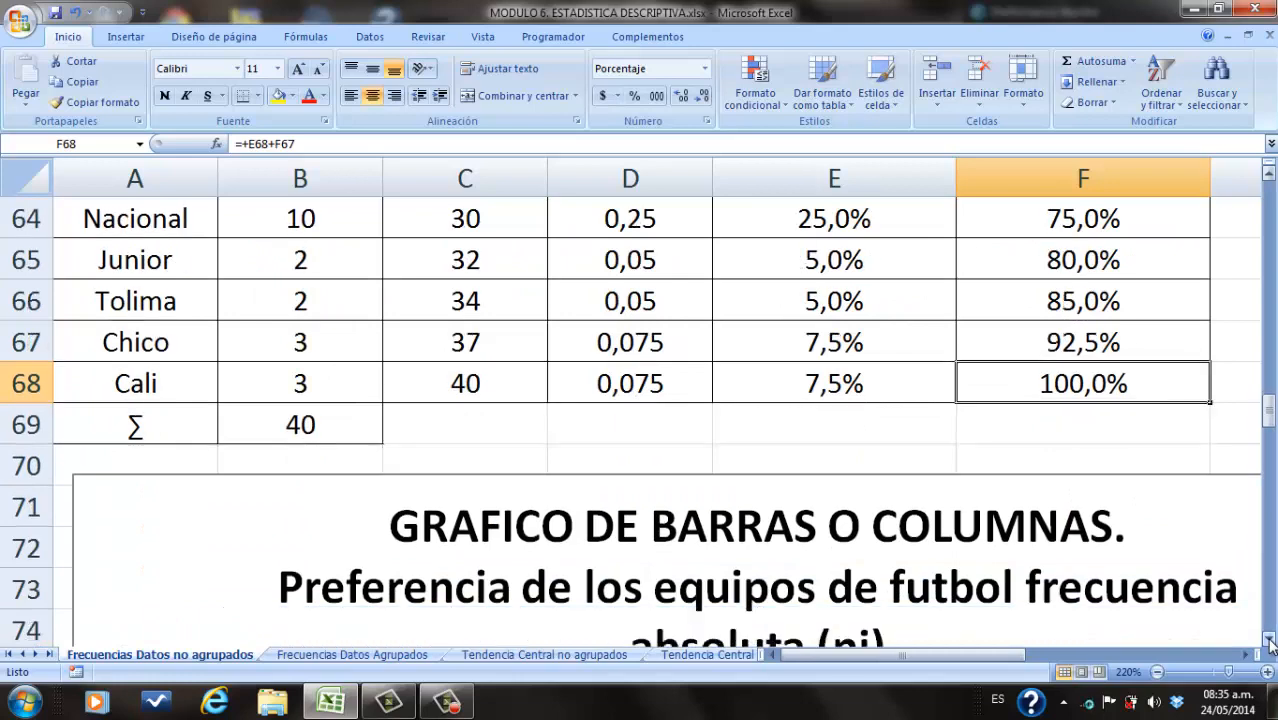
left_click(1268, 641)
left_click(1268, 641)
left_click(1268, 641)
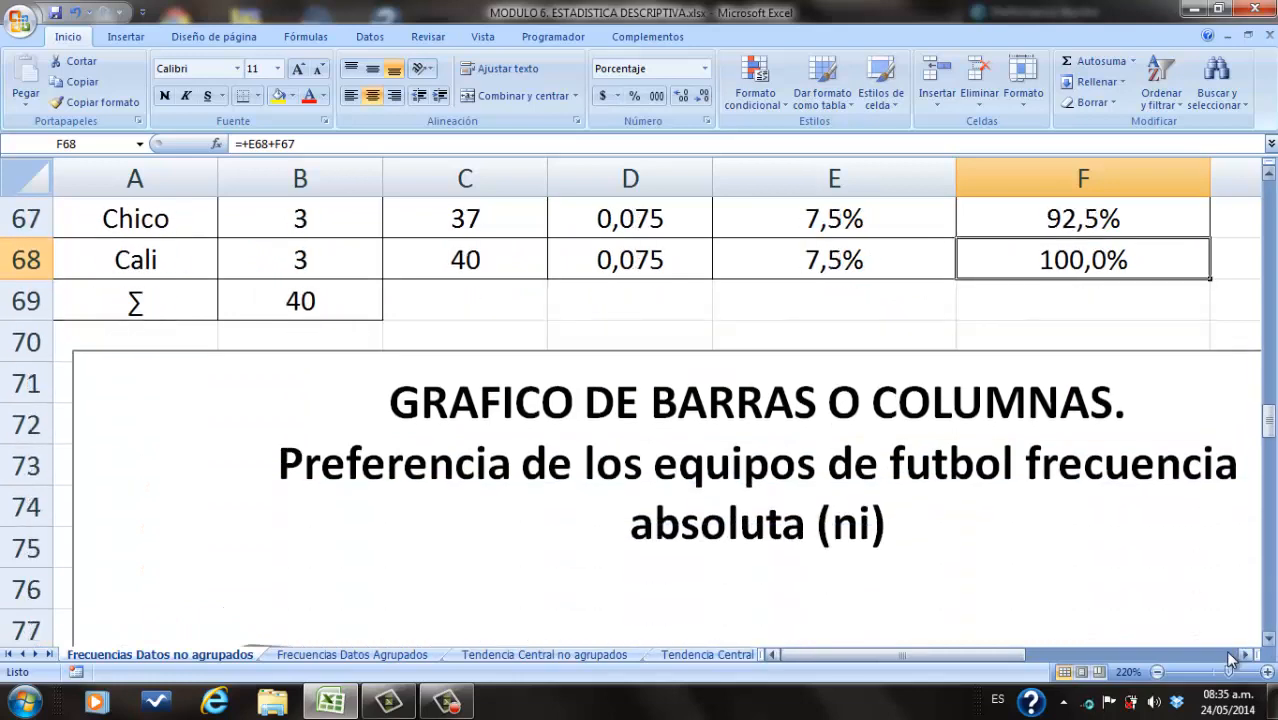
left_click_drag(1228, 671, 1220, 672)
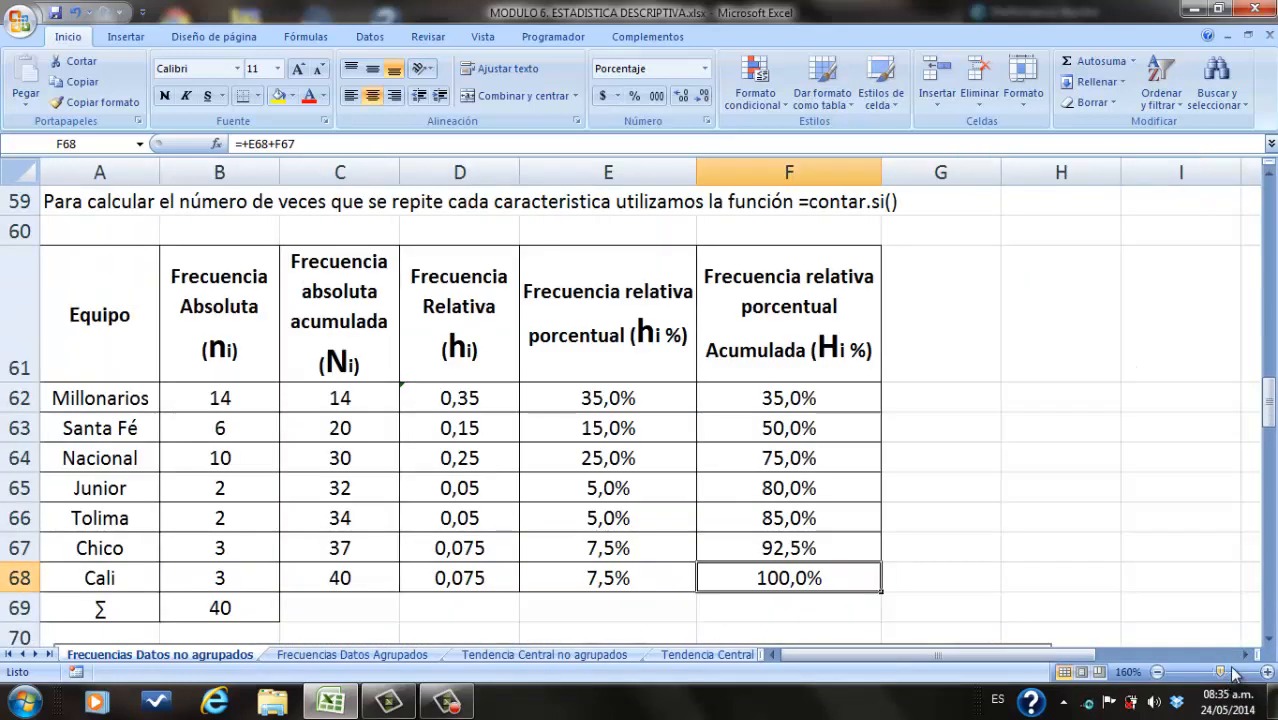
left_click(1270, 642)
left_click(1270, 642)
left_click(1270, 642)
left_click(1270, 642)
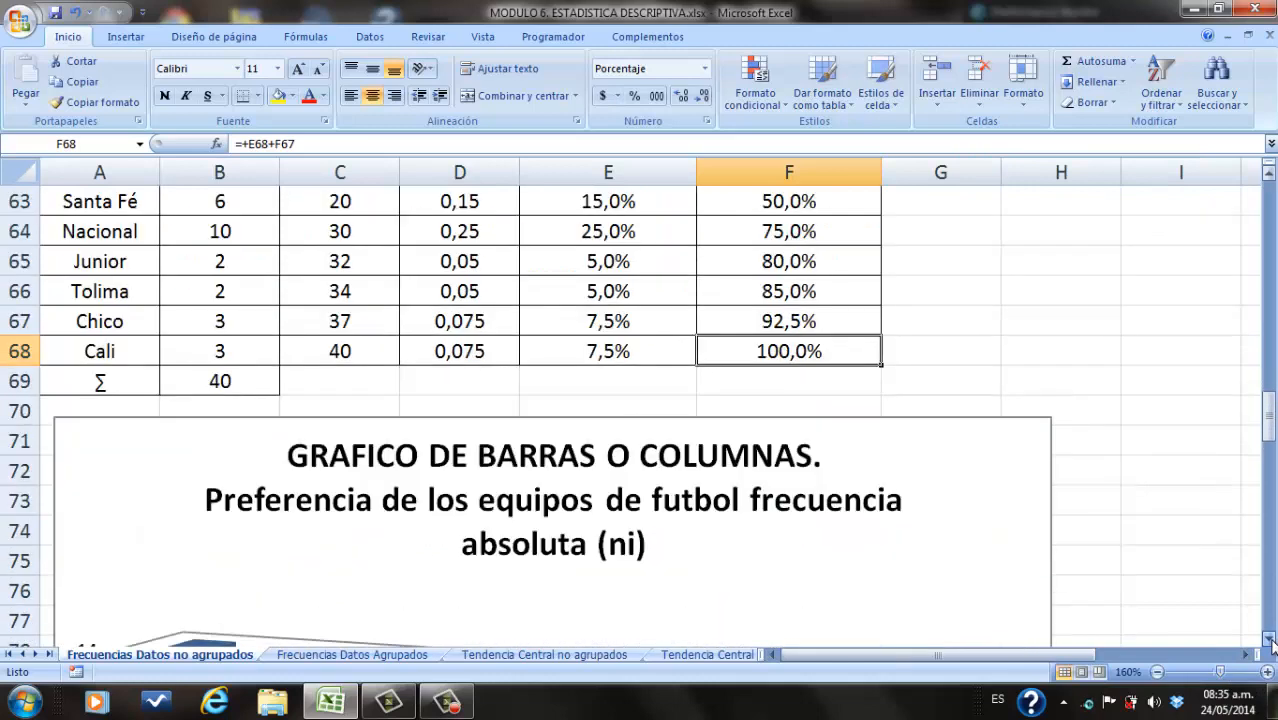
left_click(1270, 642)
left_click(1270, 642)
left_click(1270, 642)
left_click(1270, 642)
left_click(1270, 642)
left_click(1270, 642)
left_click(1270, 642)
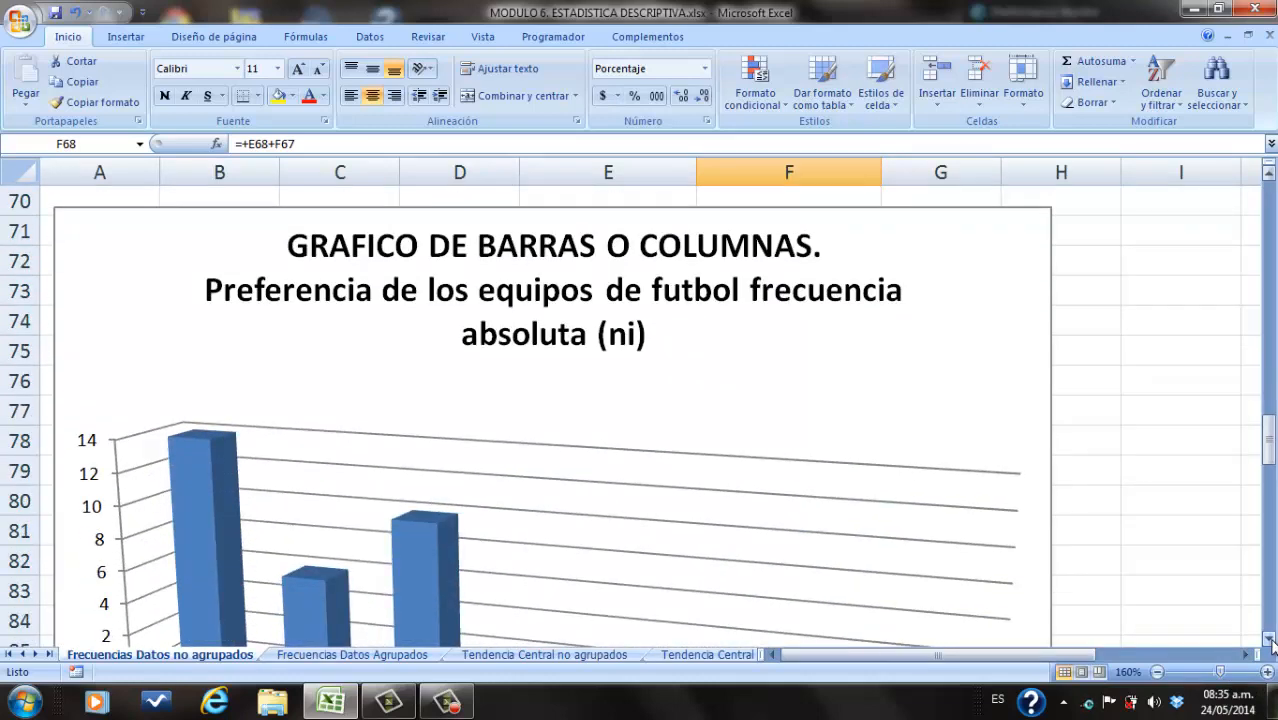
left_click(1270, 642)
left_click(1270, 642)
left_click(1270, 642)
left_click(1270, 642)
left_click(1270, 642)
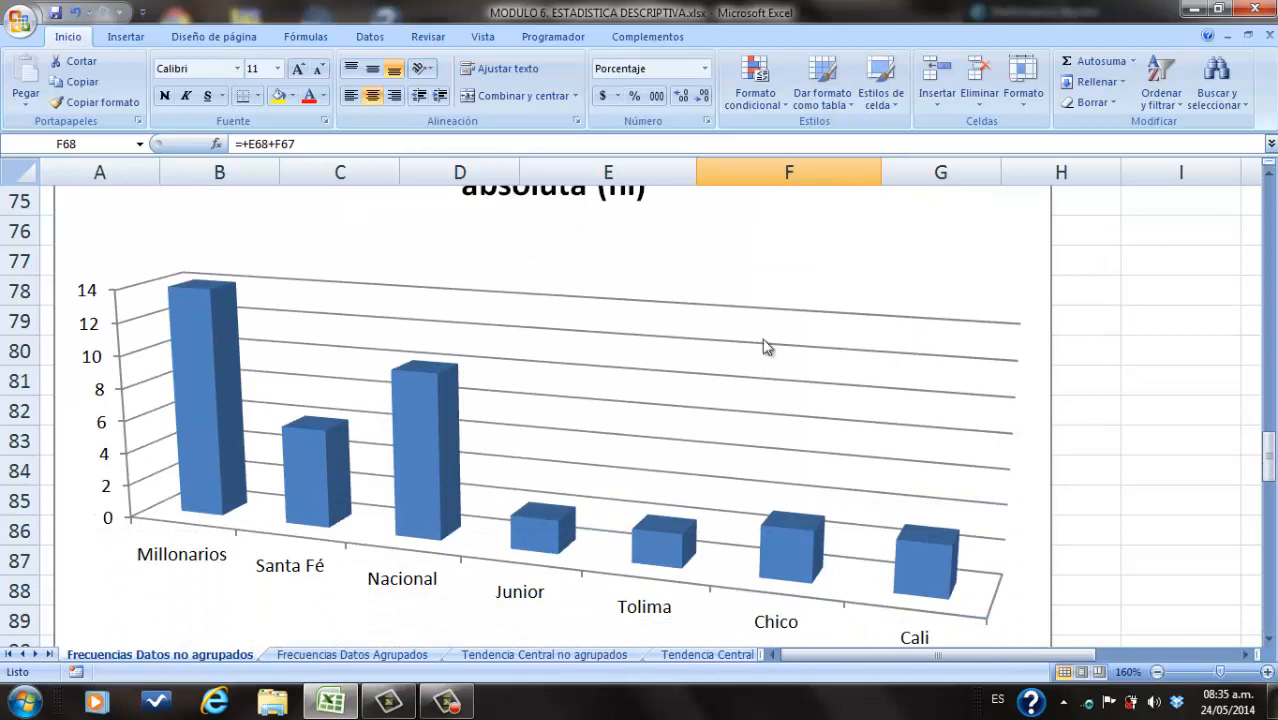
left_click(1270, 177)
left_click(1270, 177)
left_click(1270, 177)
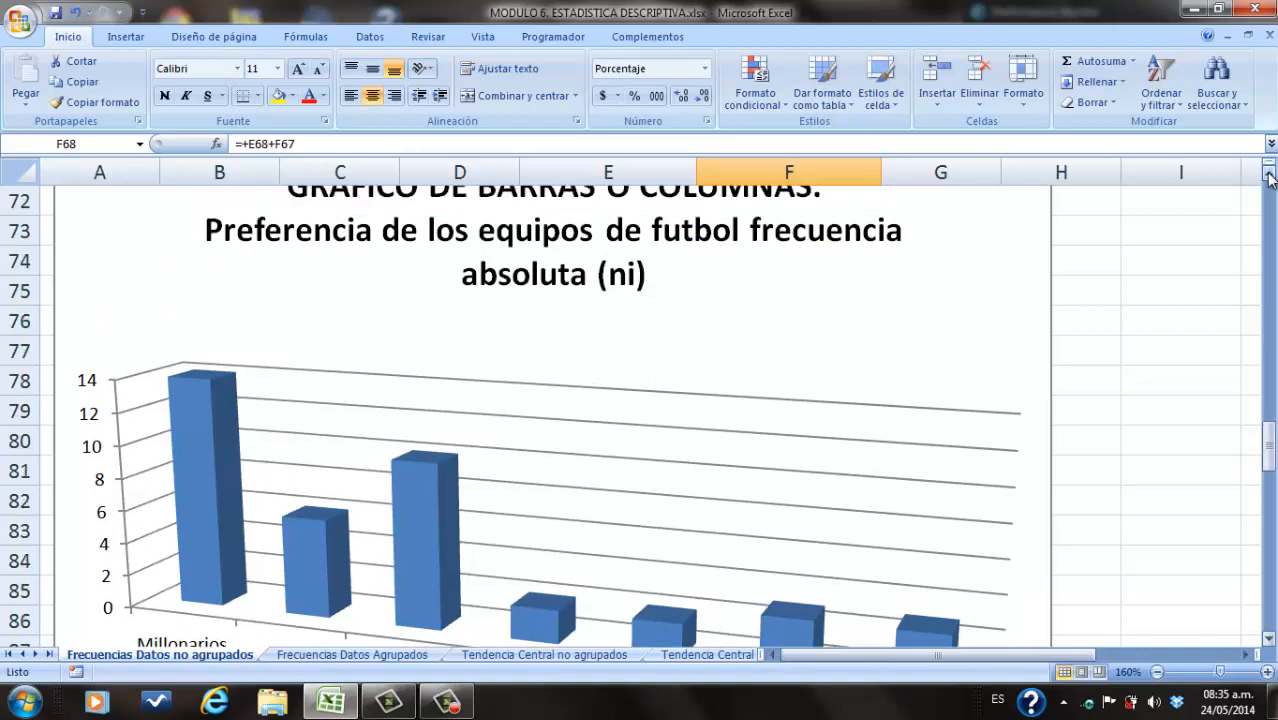
left_click(1270, 177)
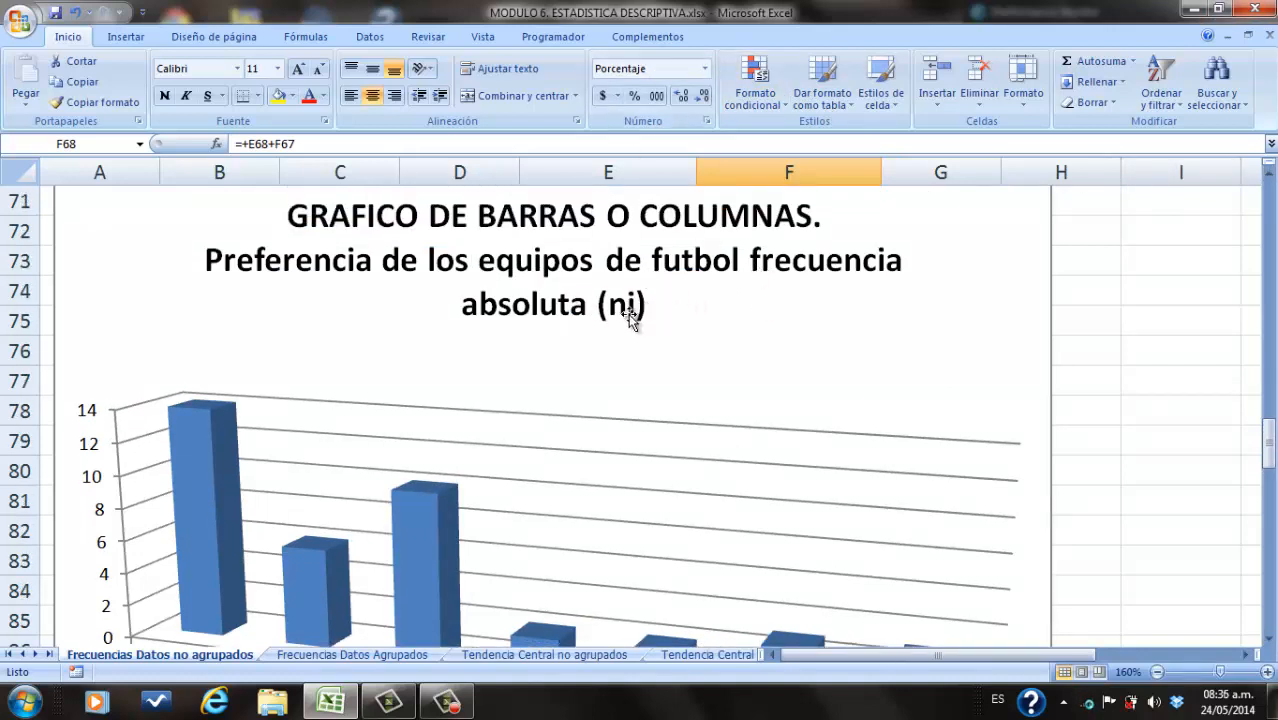
Step: Select the team and absolute frequency range A61:B68 and compare it with the column chart below the table
left_click(1269, 176)
scroll(1269, 176, "up", 5)
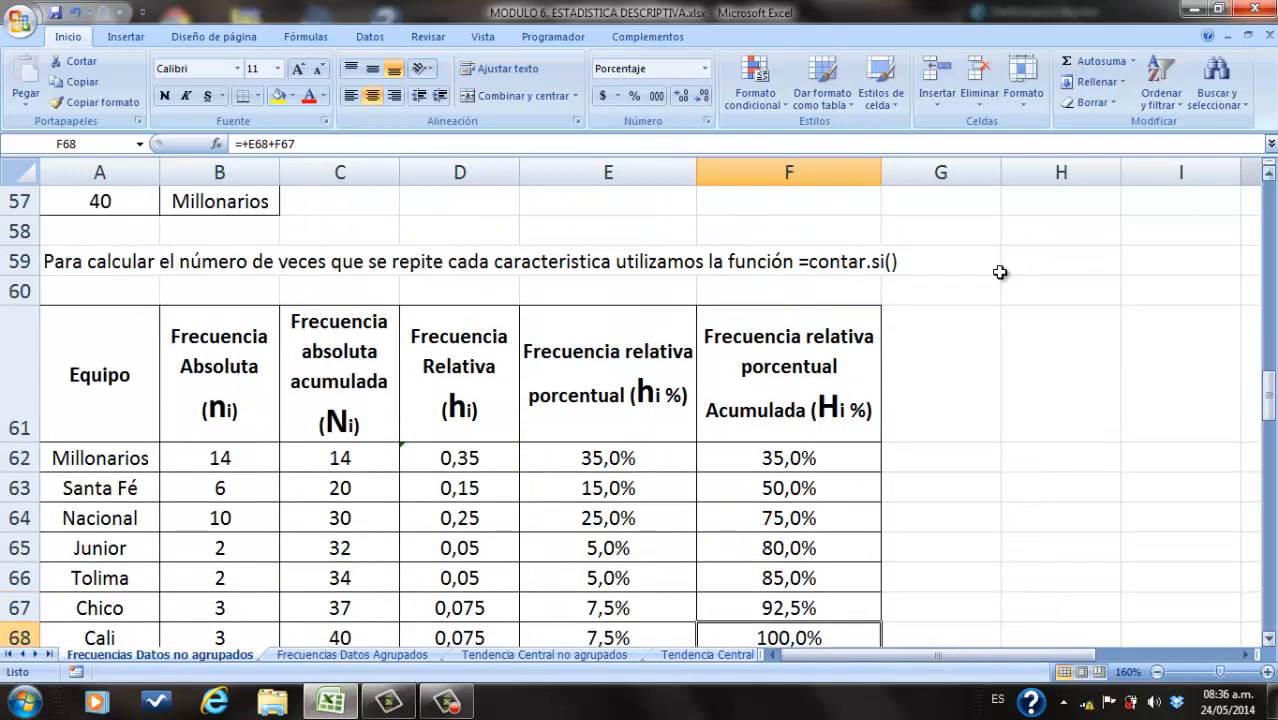
left_click(1268, 639)
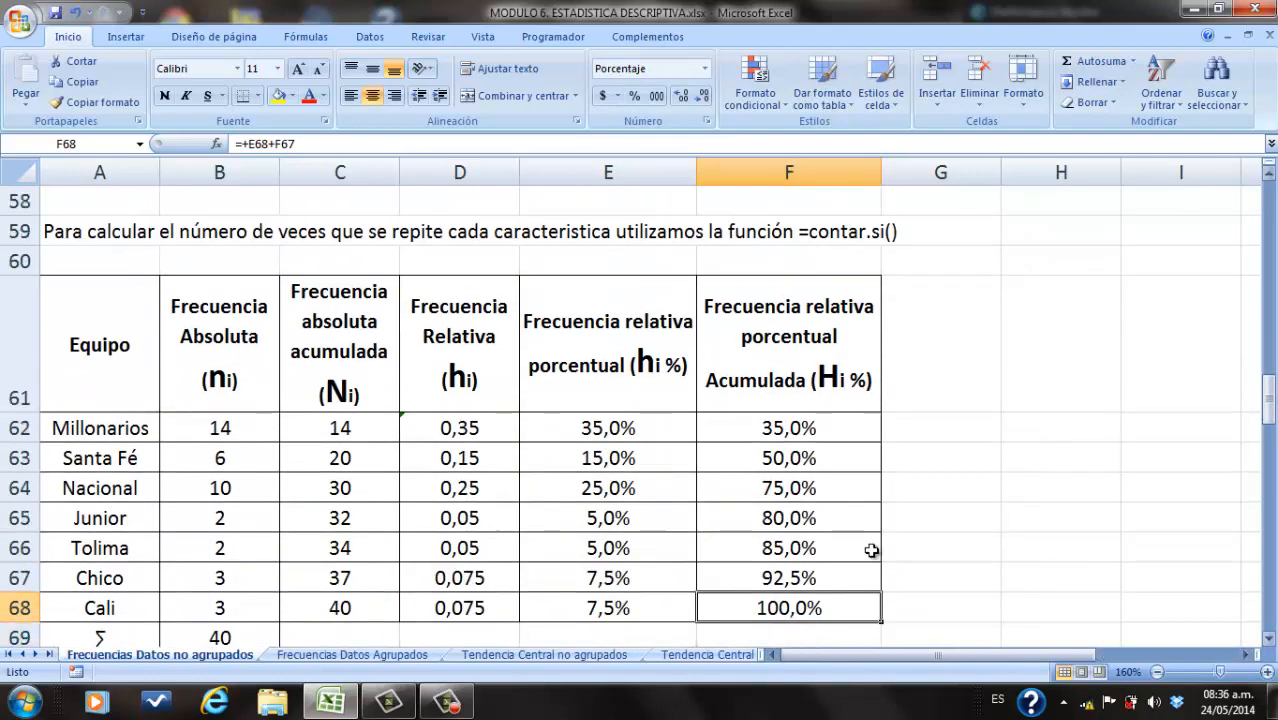
left_click_drag(107, 372, 211, 604)
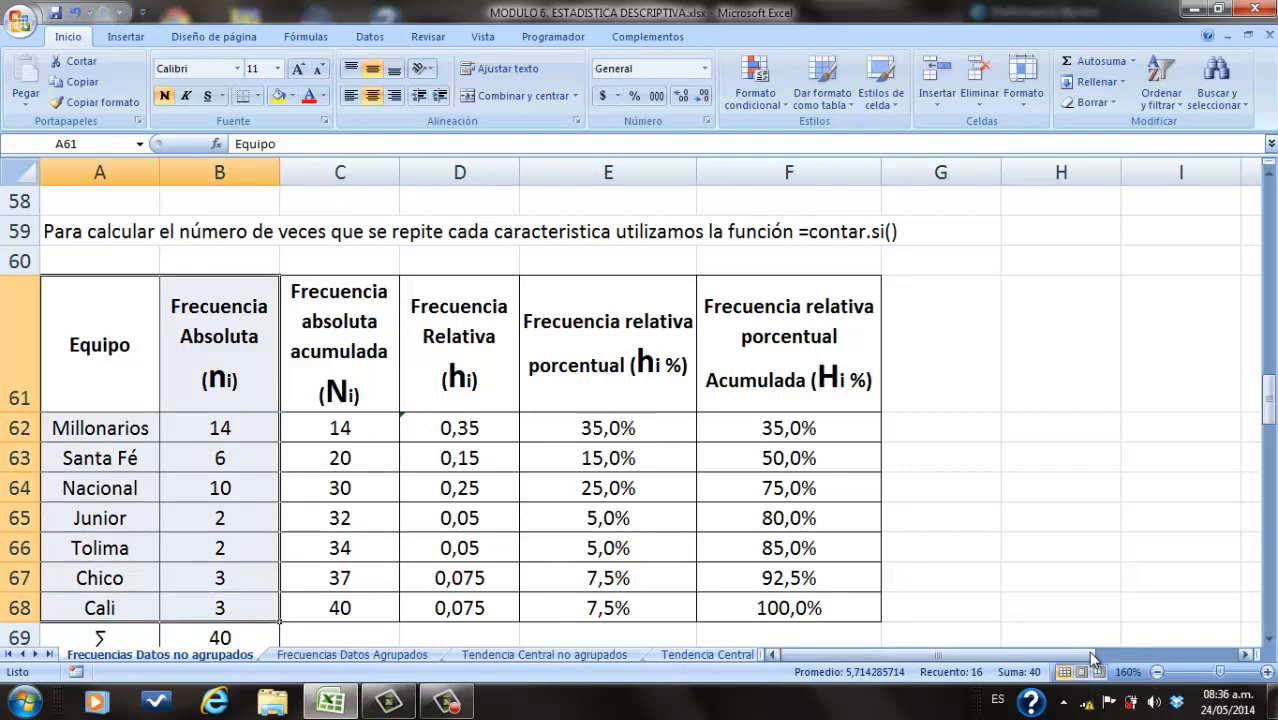
scroll(1273, 649, "down", 3)
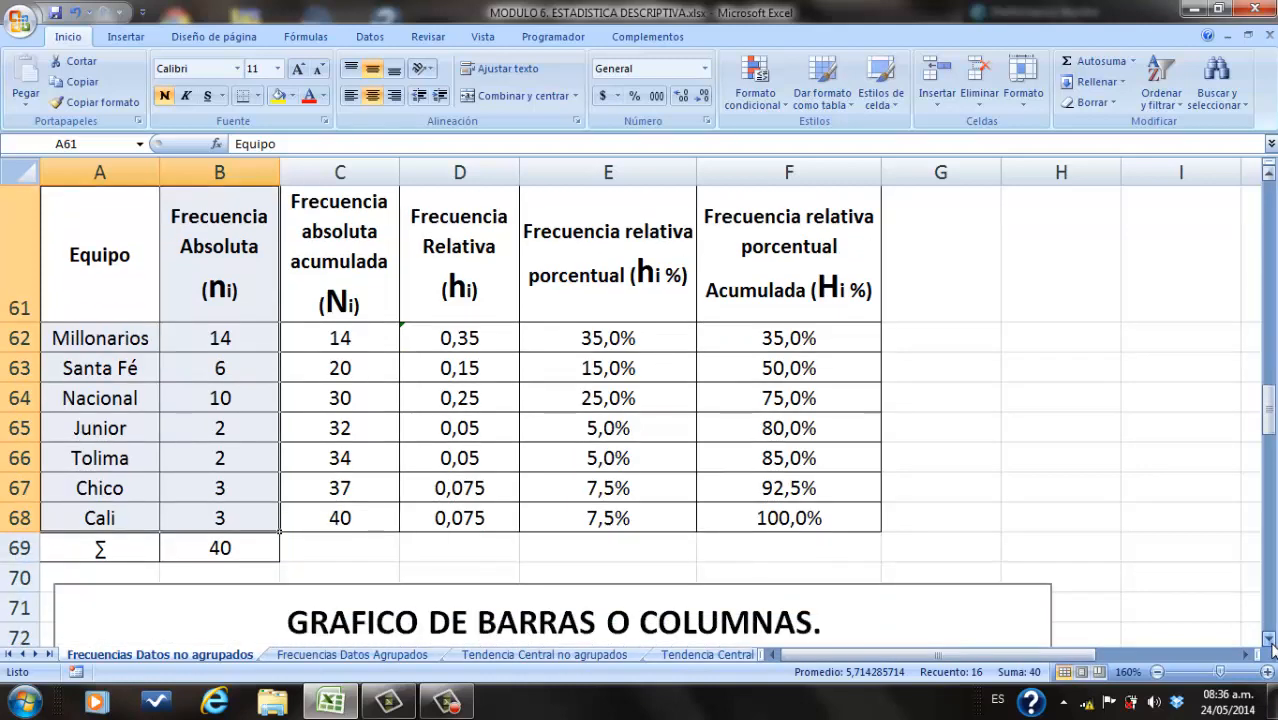
scroll(1273, 649, "down", 3)
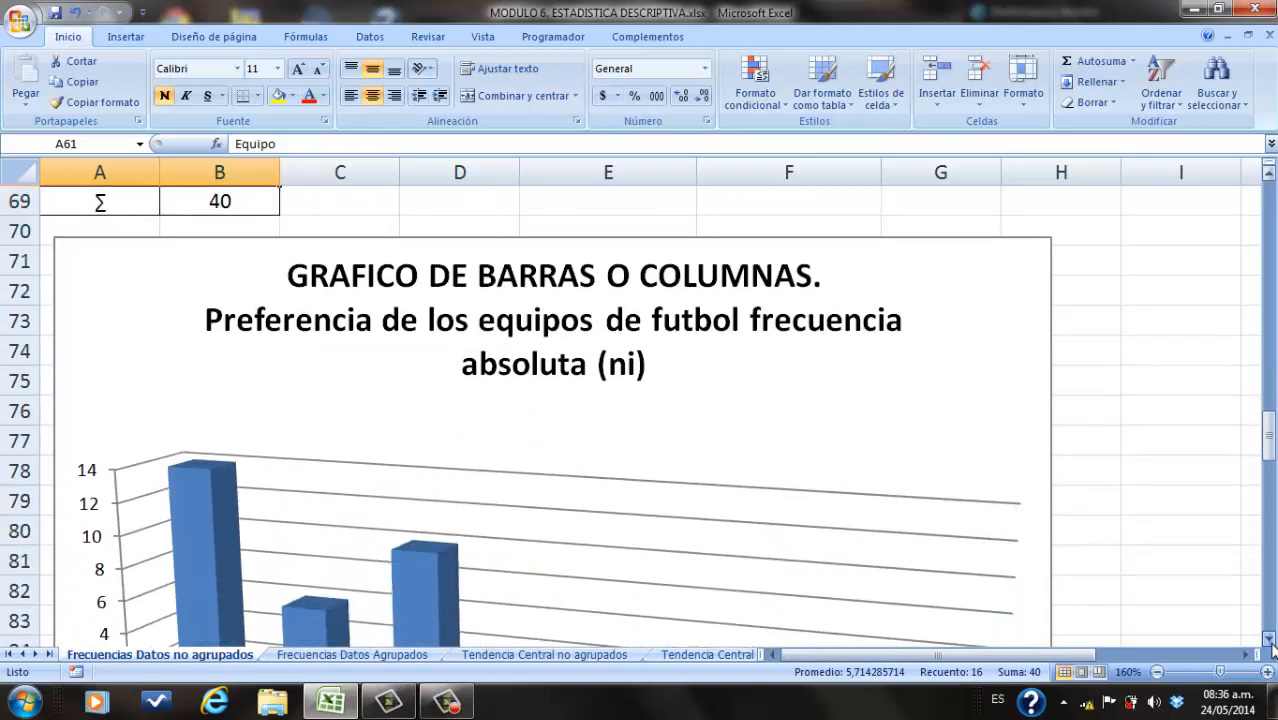
scroll(1273, 649, "down", 1)
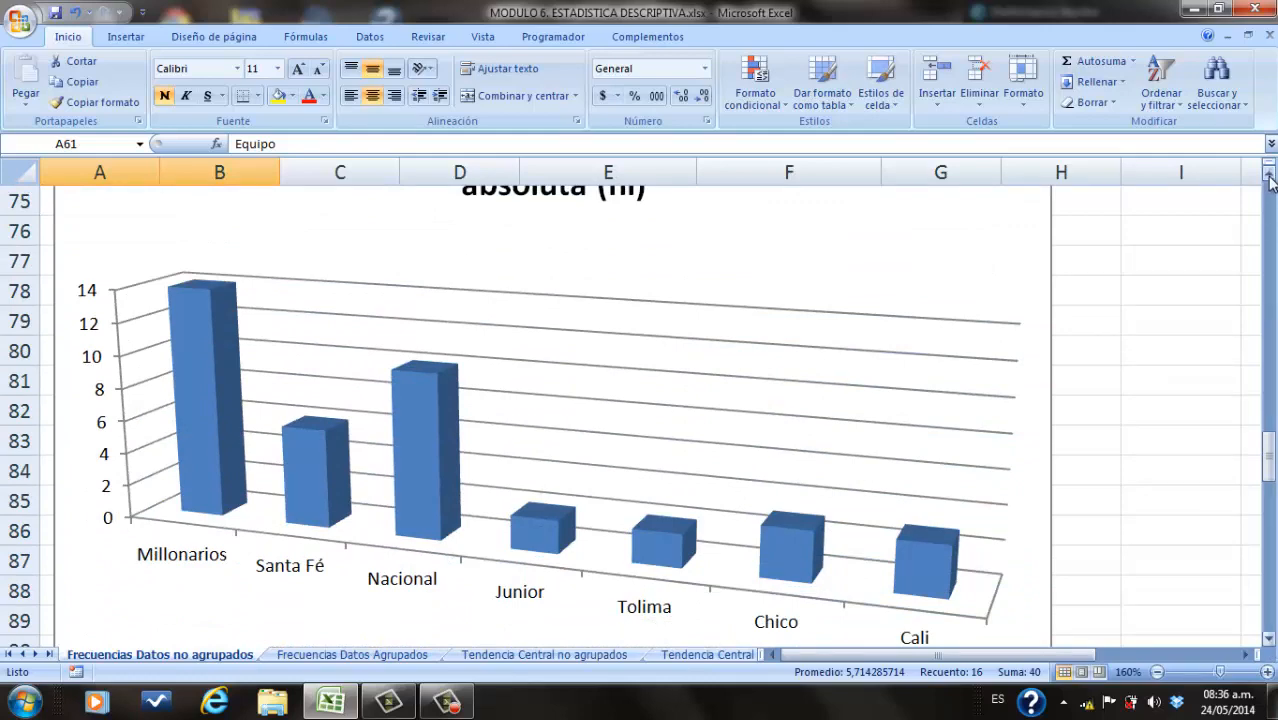
scroll(1270, 177, "up", 5)
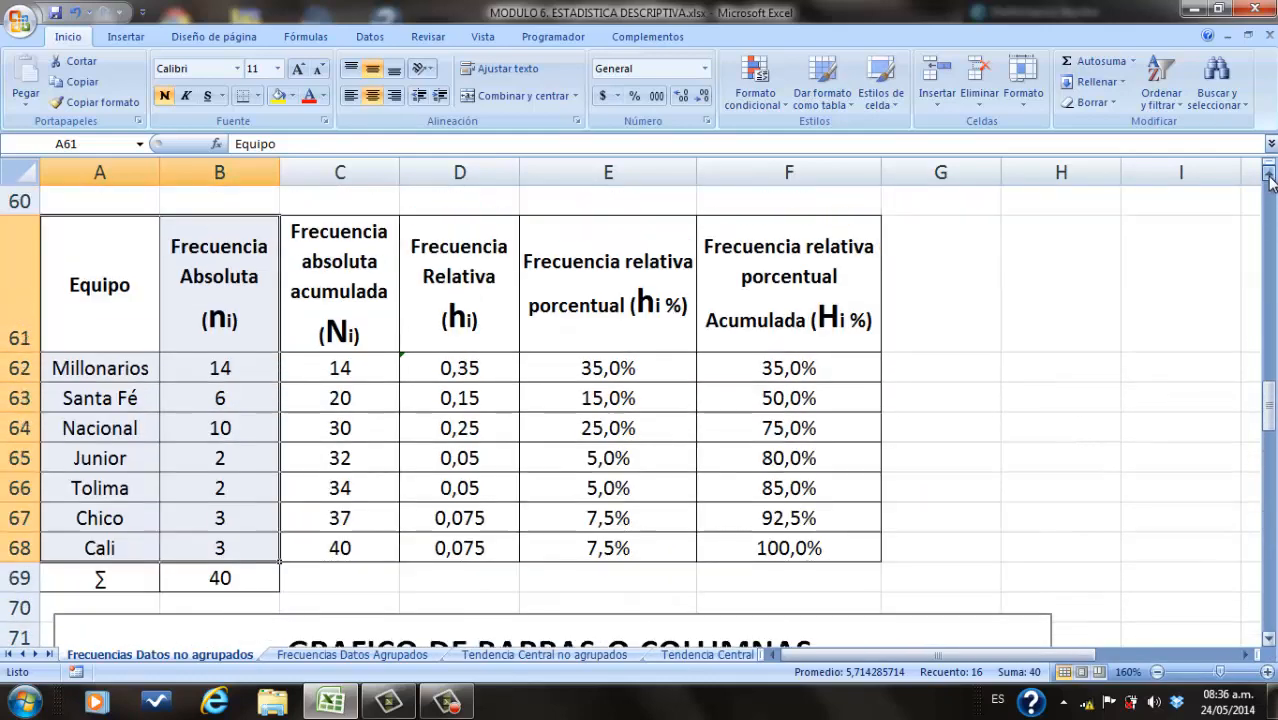
scroll(1270, 177, "up", 2)
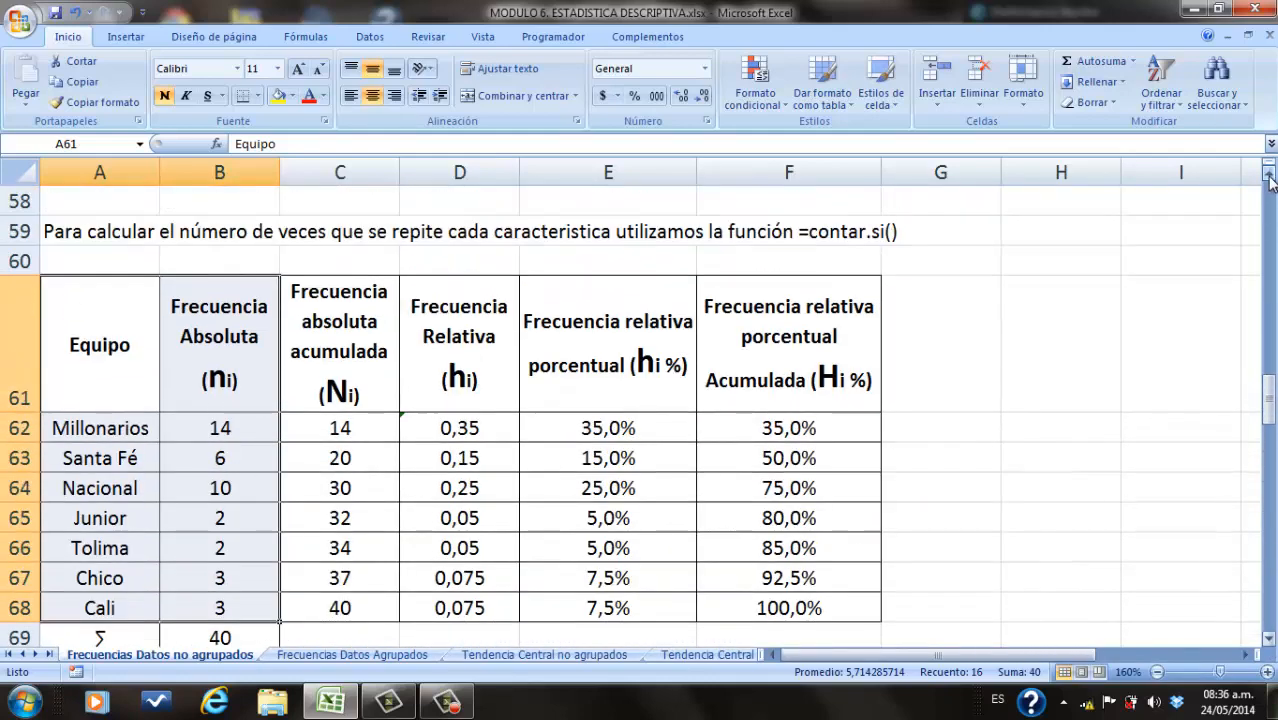
Step: Examine the ogive chart of cumulative absolute frequency and the pie chart of percentage relative frequency
left_click(1190, 627)
scroll(1270, 622, "down", 9)
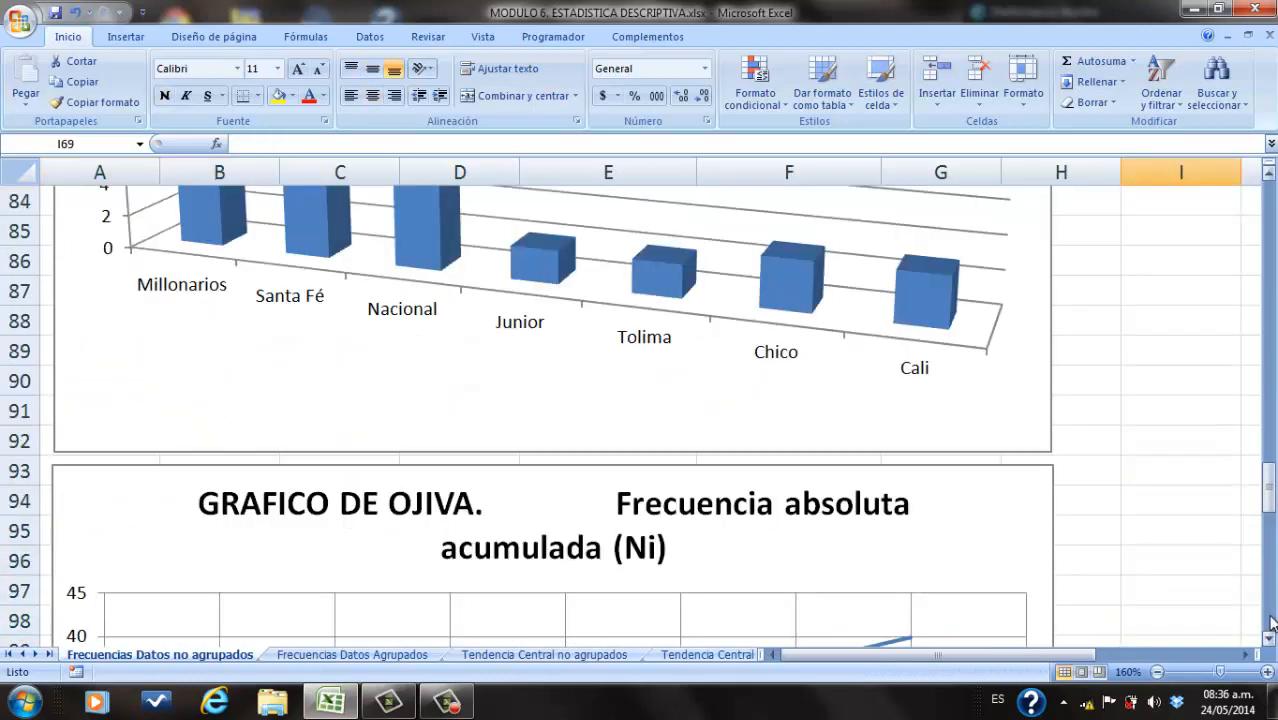
scroll(1272, 622, "down", 10)
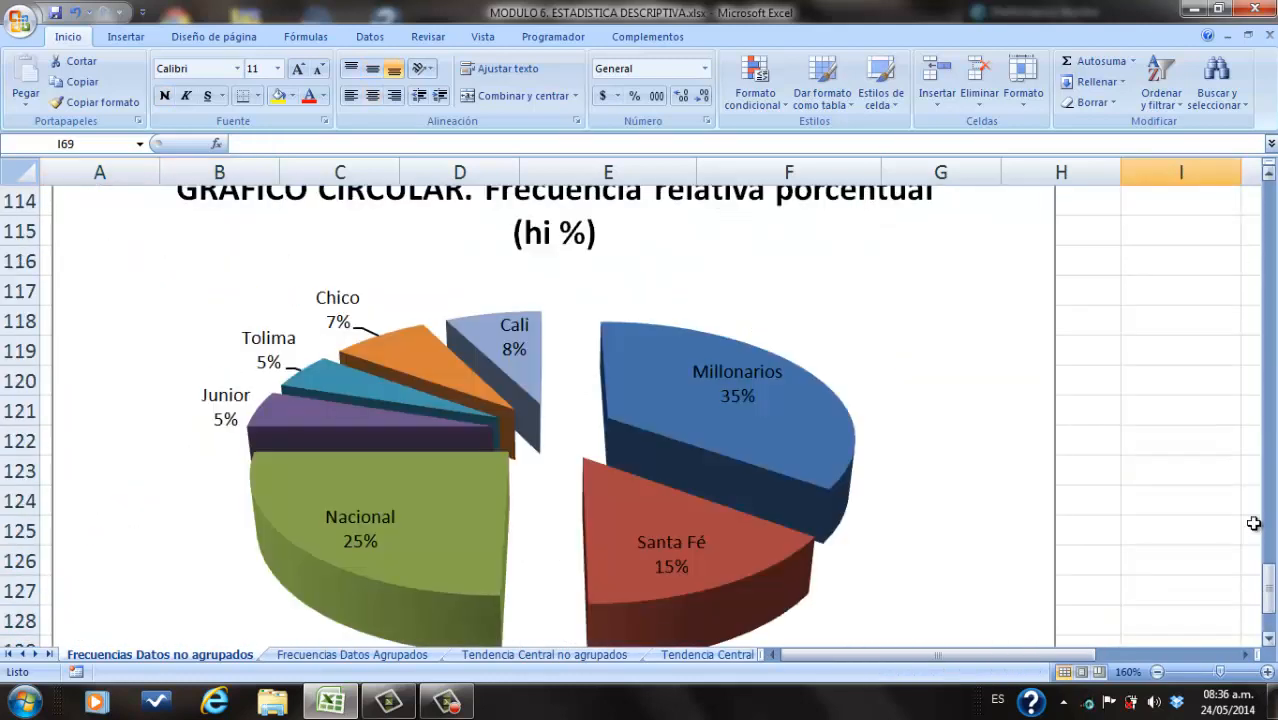
left_click(1208, 672)
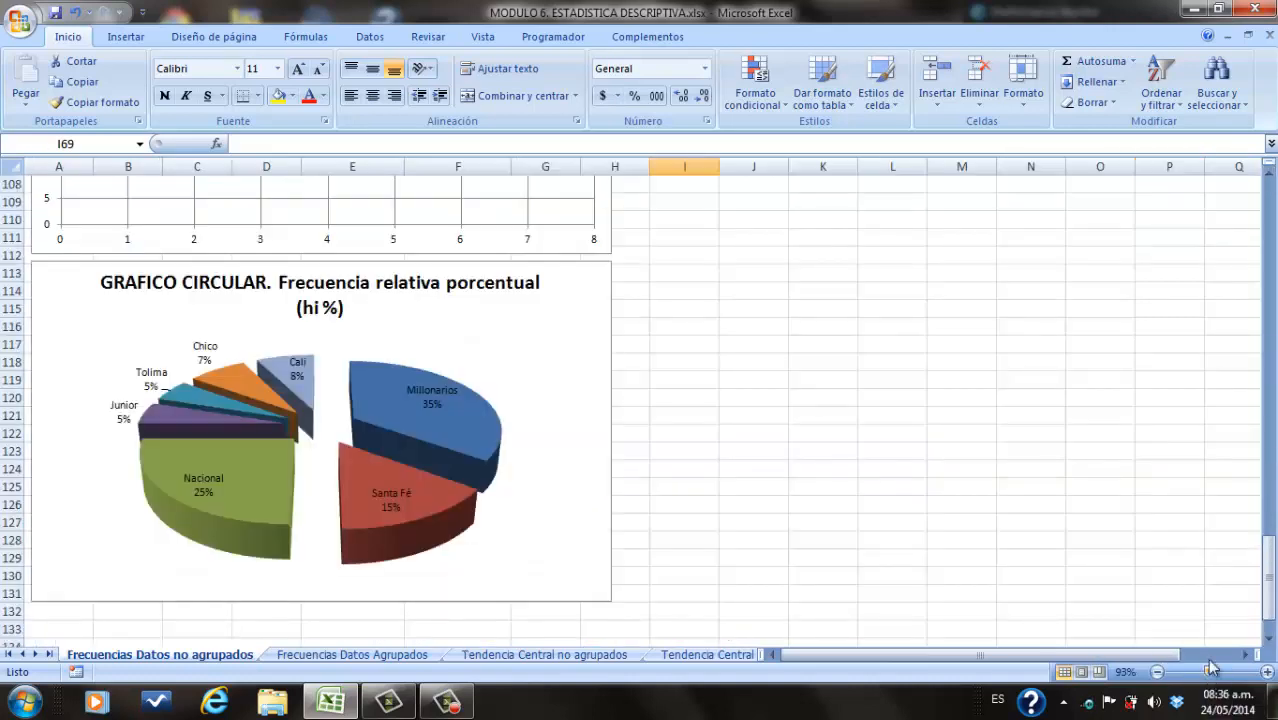
left_click(1269, 174)
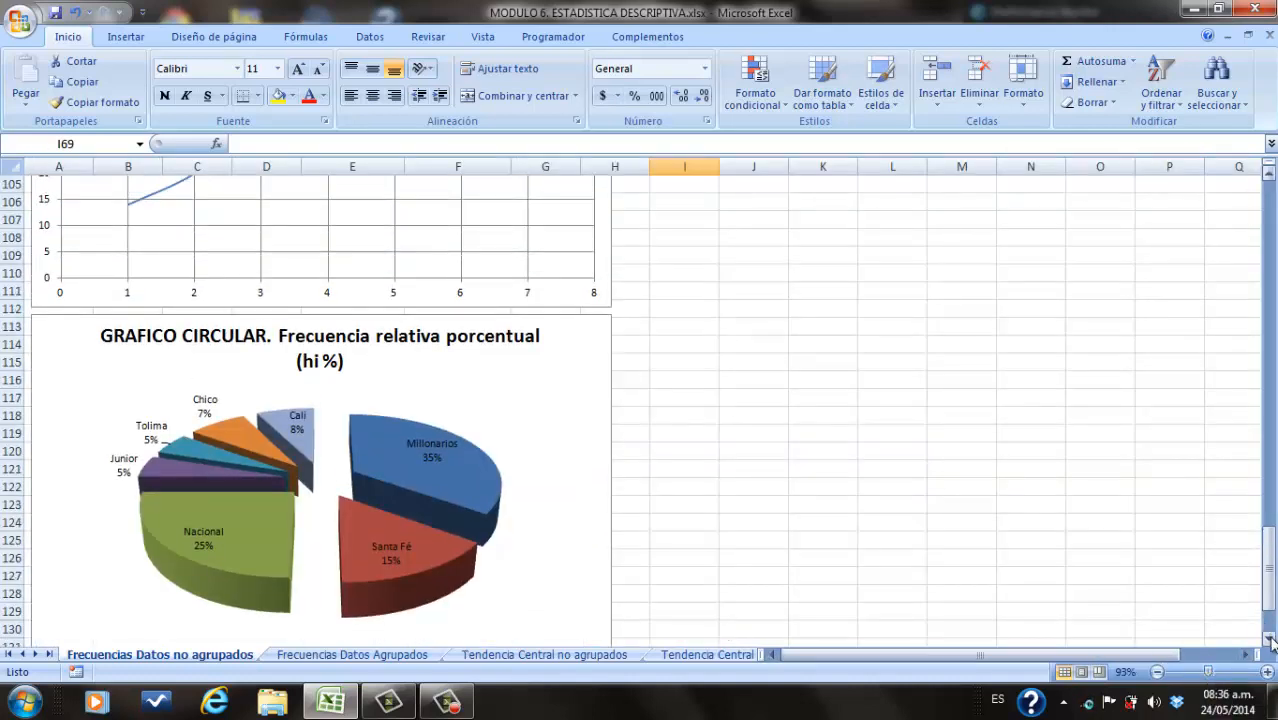
left_click(1270, 640)
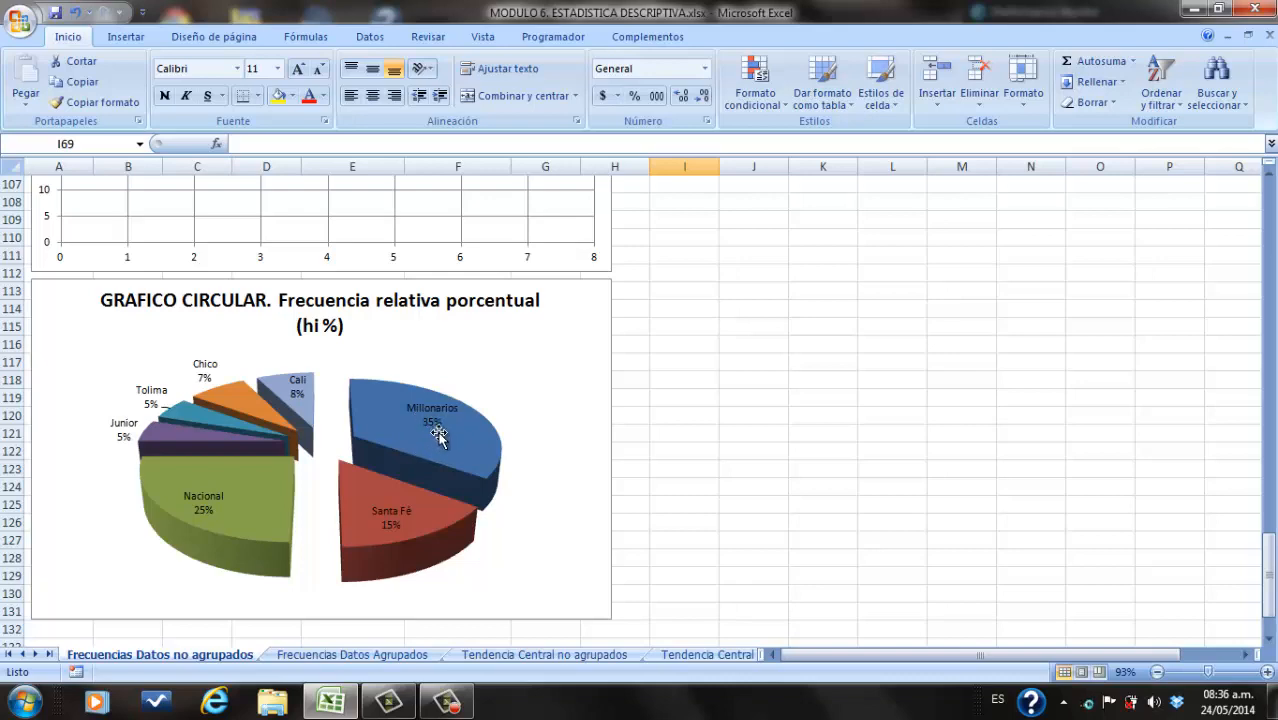
Step: Return to the frequency table from column A and enlarge the sheet view to 118%
left_click(1270, 200)
left_click(1270, 200)
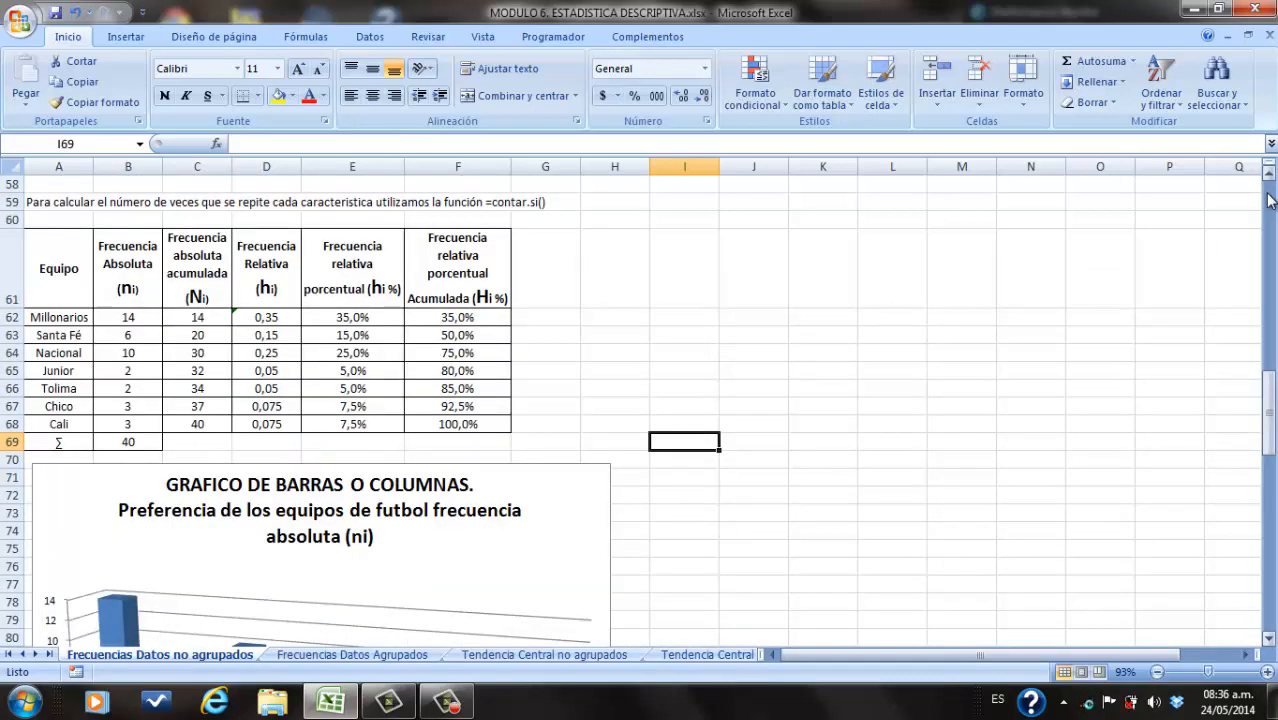
left_click(1270, 200)
left_click(1270, 640)
left_click(1270, 640)
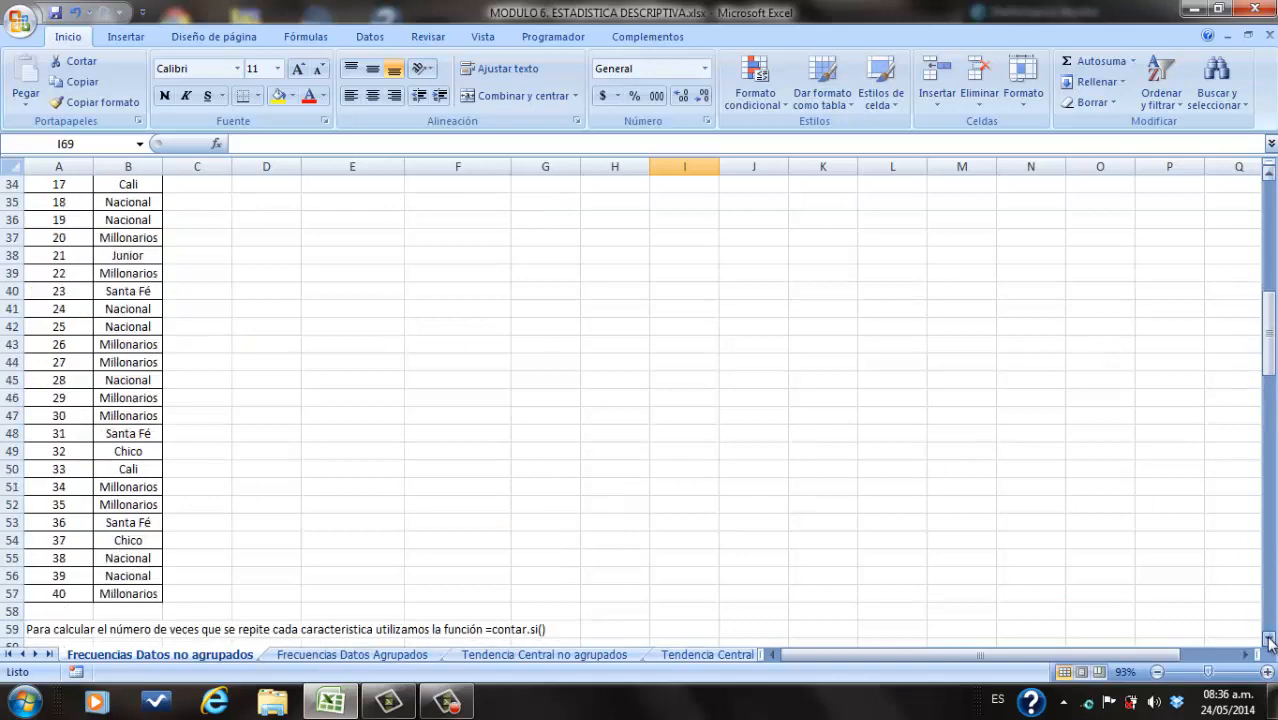
left_click(1270, 640)
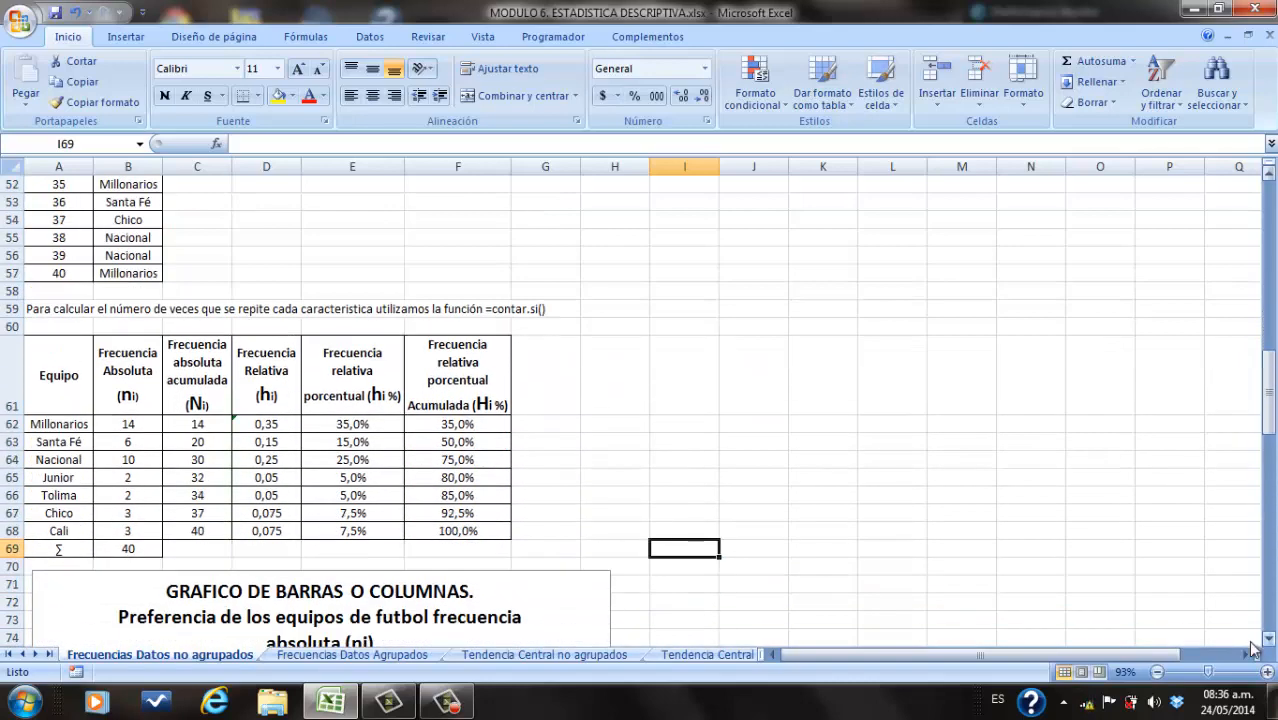
left_click_drag(1208, 672, 1214, 672)
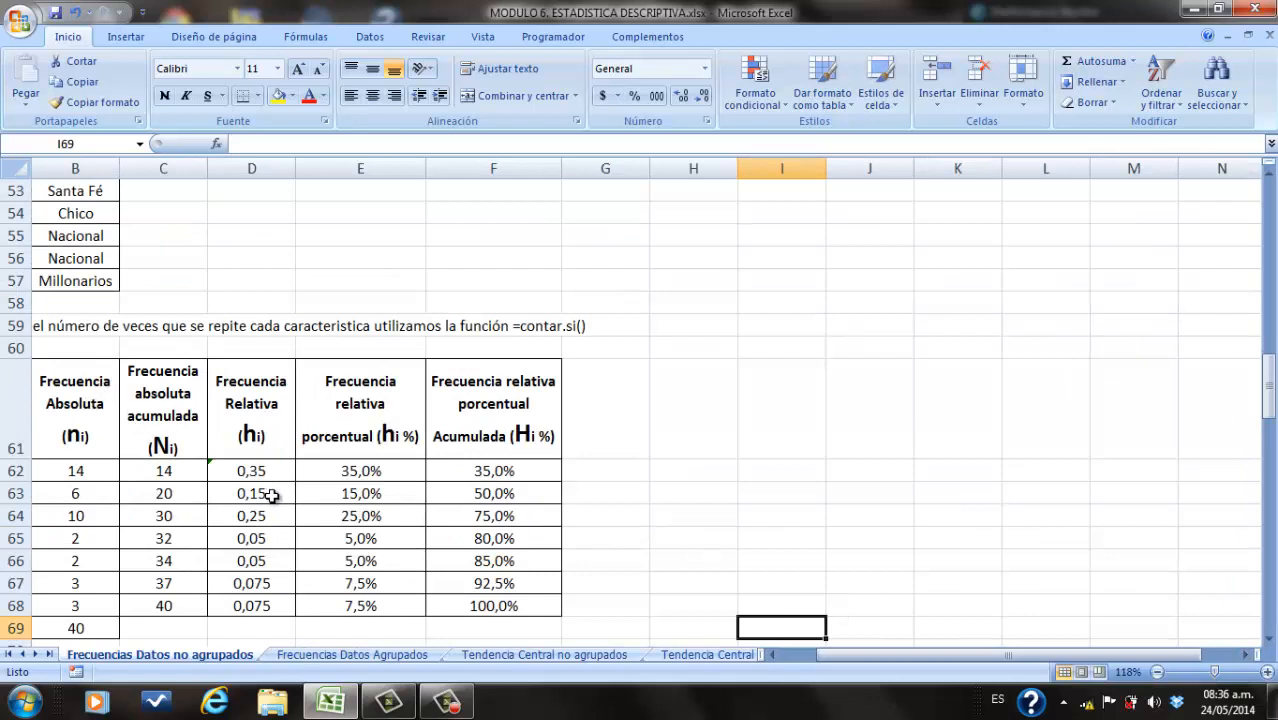
left_click(792, 657)
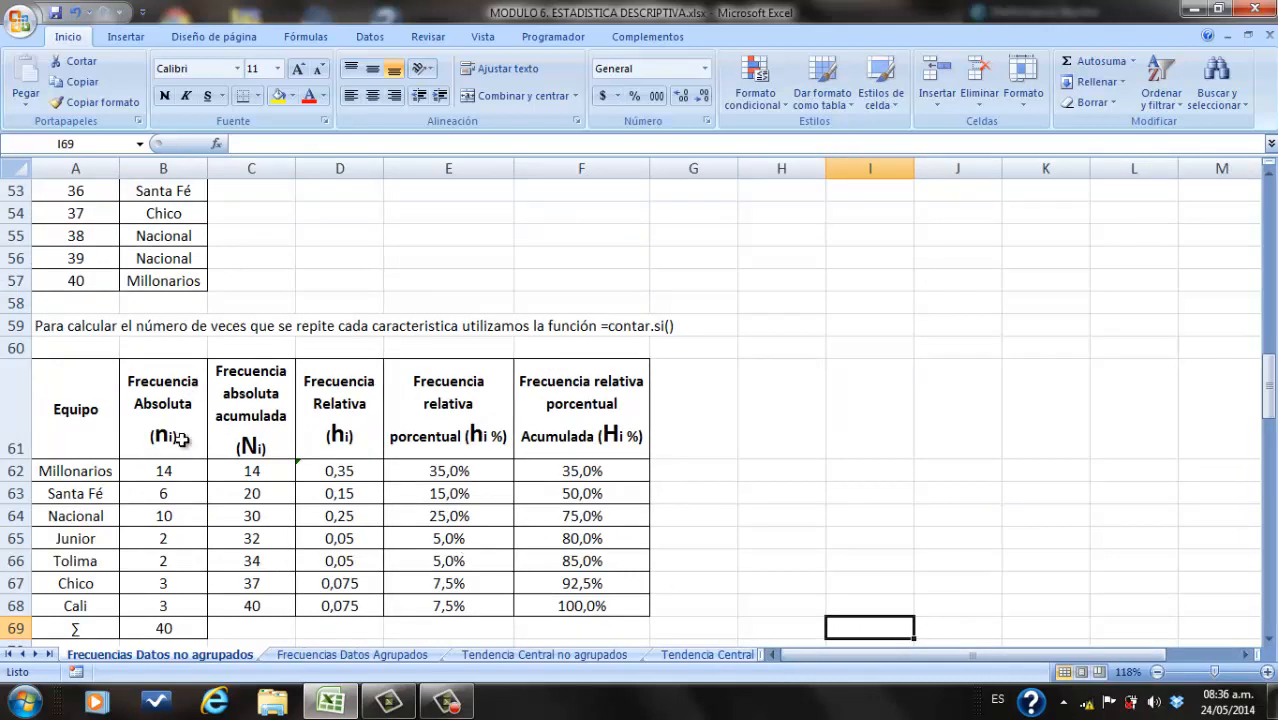
double_click(68, 397)
left_click_drag(68, 397, 80, 545)
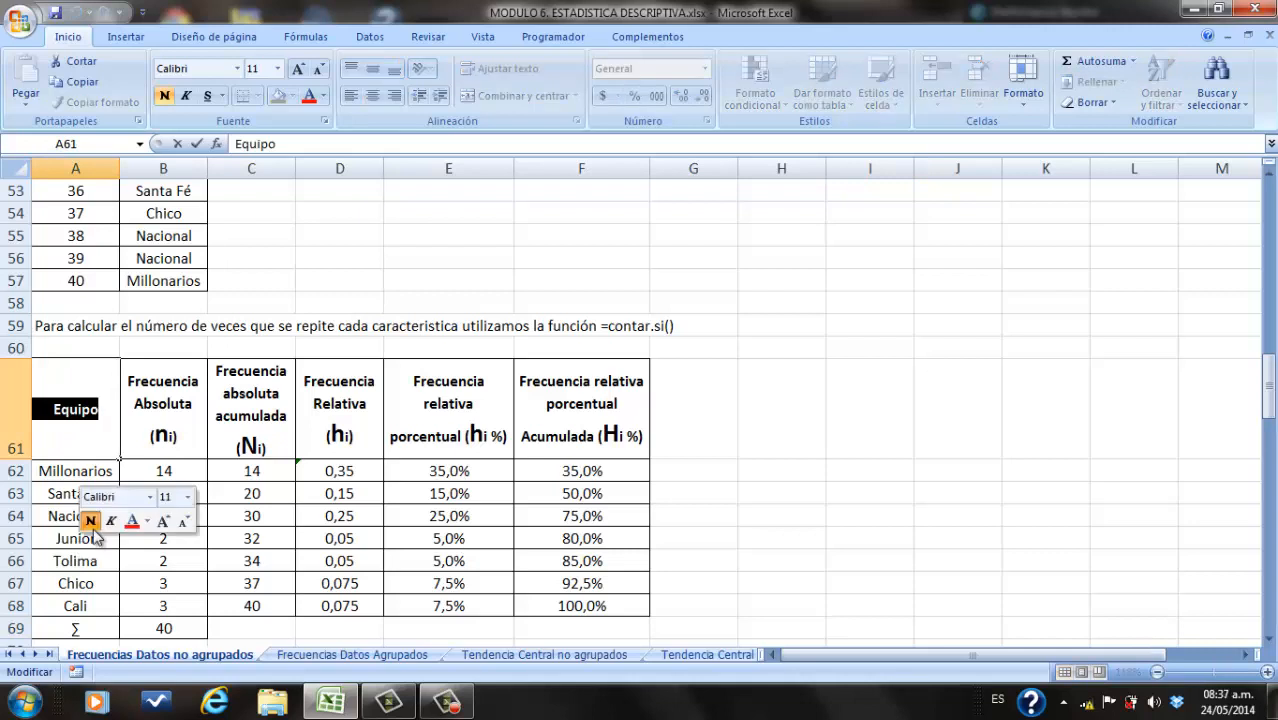
left_click(90, 521)
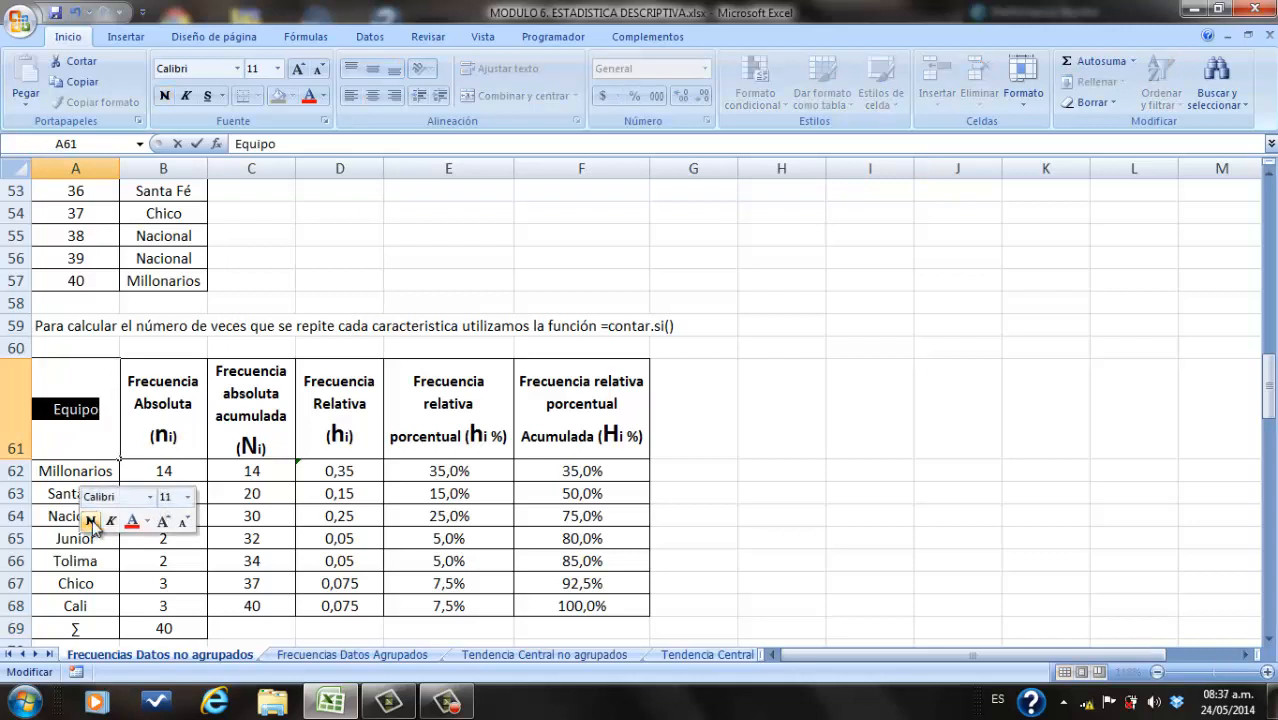
left_click(91, 522)
left_click(98, 453)
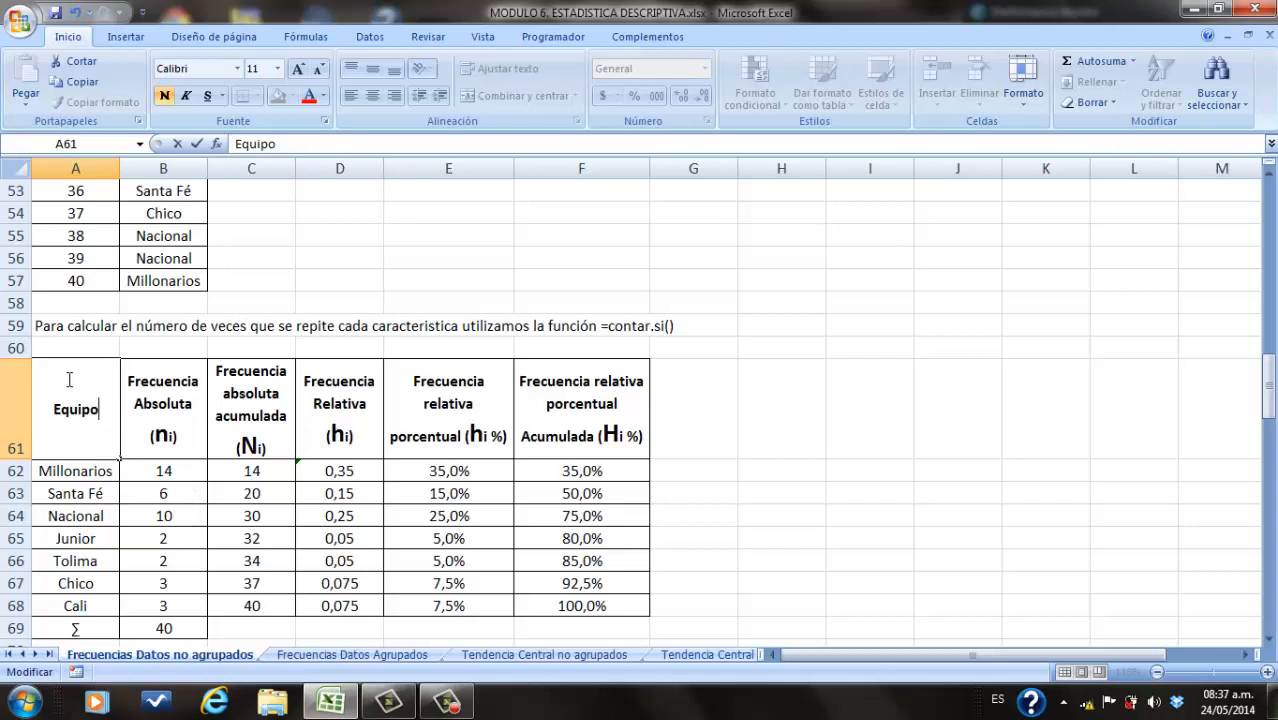
key("Return")
Step: Select the team names A61:A68 together with the percentage relative frequencies E61:E67
left_click_drag(63, 402, 72, 606)
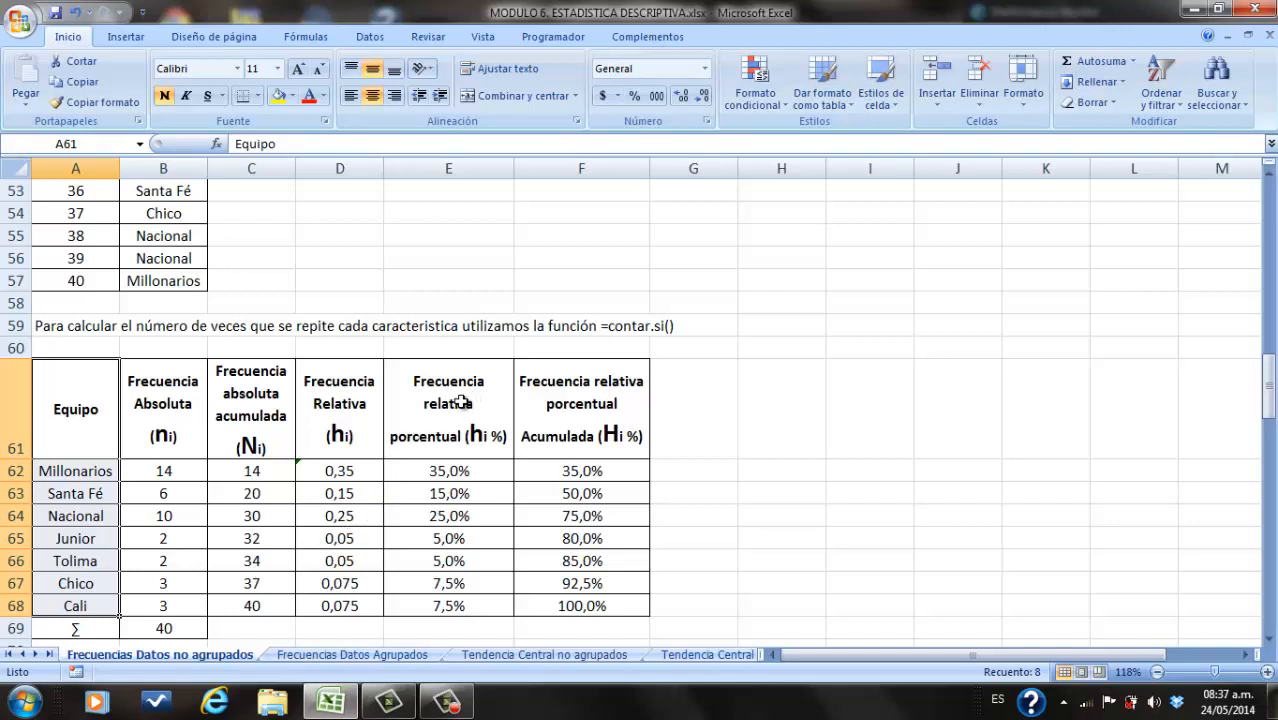
left_click_drag(461, 402, 462, 581)
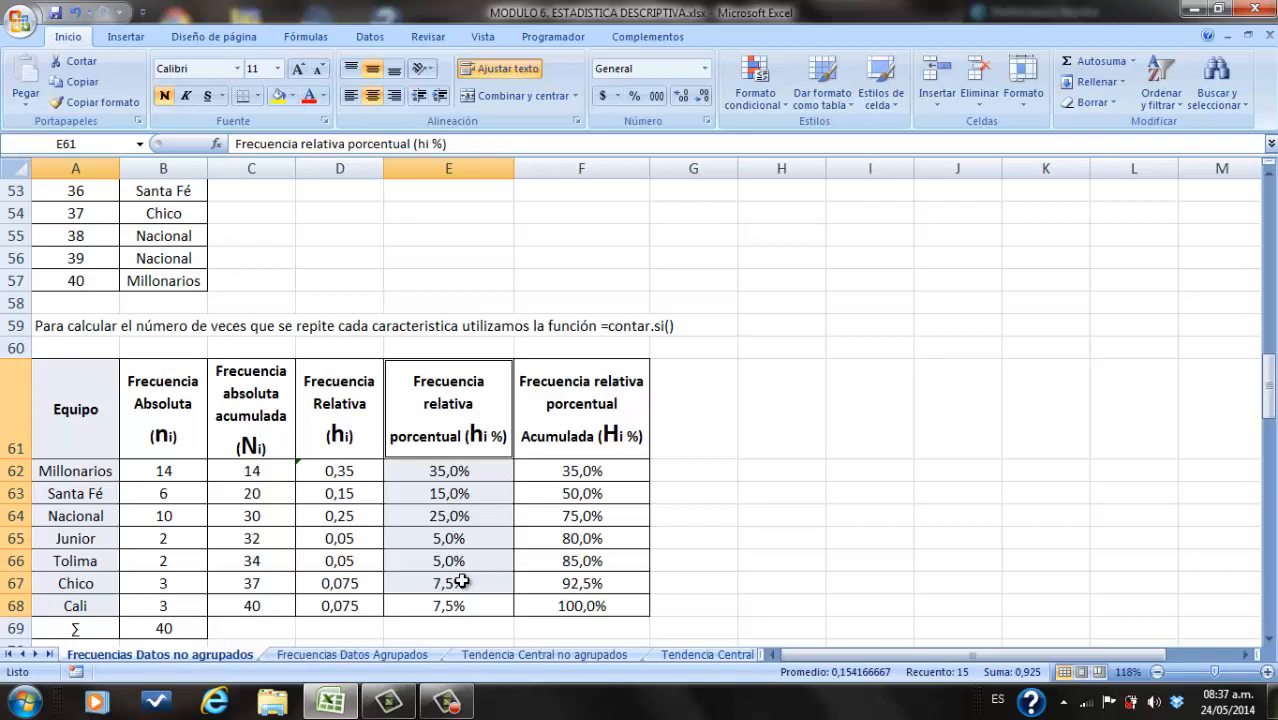
Step: Examine the column chart below the table and the ogive chart of cumulative absolute frequency
left_click(1272, 642)
left_click(1272, 642)
left_click(1272, 642)
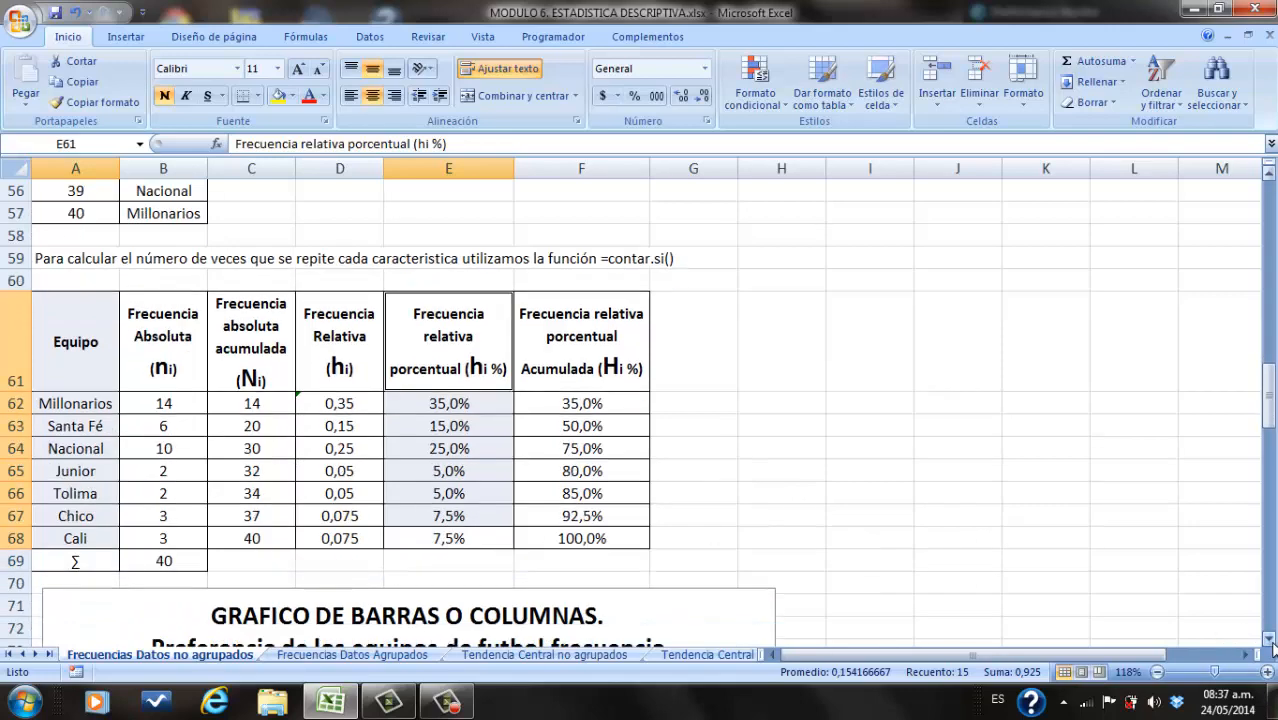
left_click(1272, 642)
left_click(1272, 642)
left_click(1272, 642)
left_click(1272, 642)
left_click(1272, 642)
left_click(1272, 642)
left_click(1272, 642)
left_click(1272, 642)
left_click(1272, 642)
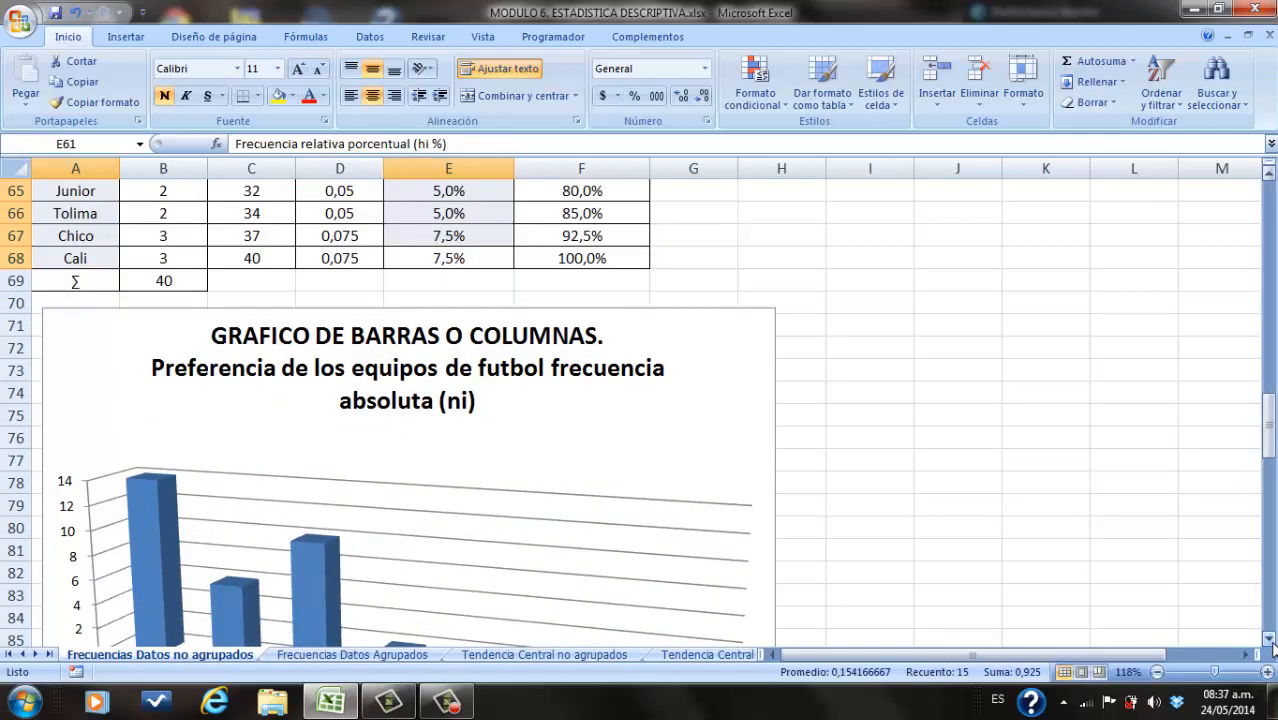
left_click(1272, 642)
left_click(1272, 642)
left_click(1272, 642)
left_click(1269, 639)
left_click(1269, 639)
left_click(1269, 639)
left_click(1269, 639)
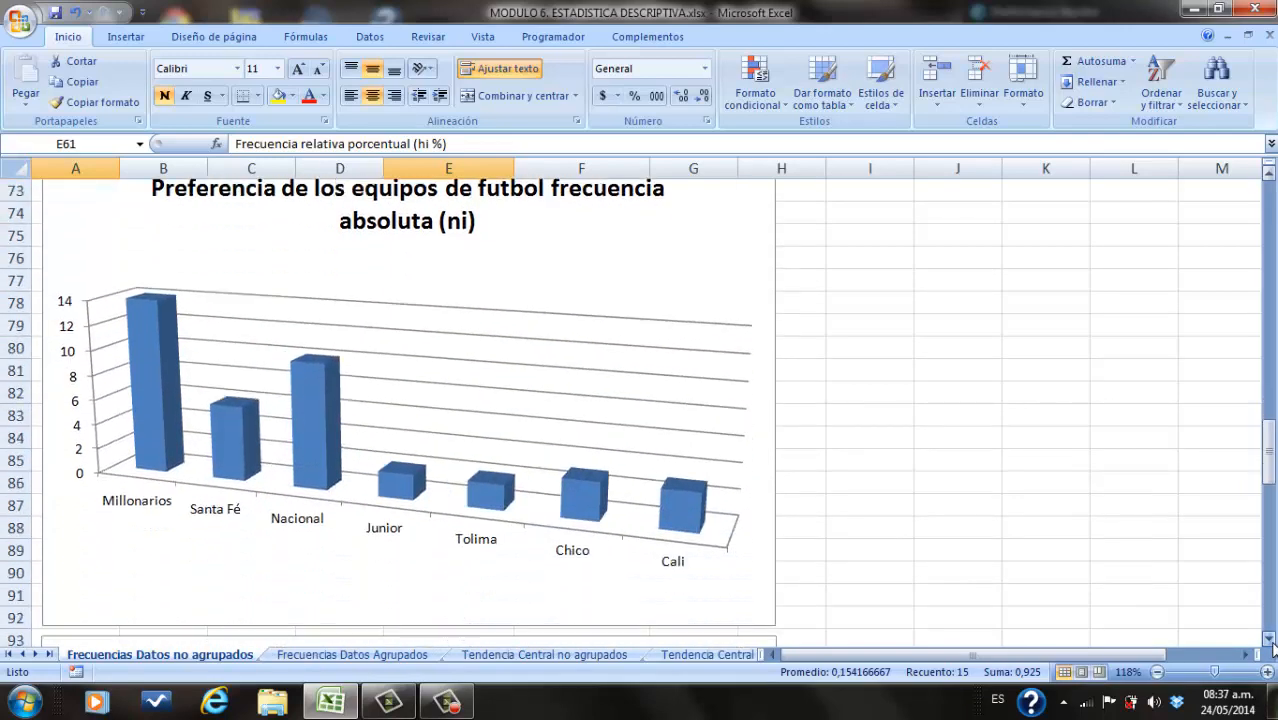
left_click(1269, 639)
left_click(1269, 639)
left_click(1269, 639)
left_click(1269, 639)
left_click(1269, 639)
left_click(1269, 639)
left_click(1269, 639)
left_click(1269, 639)
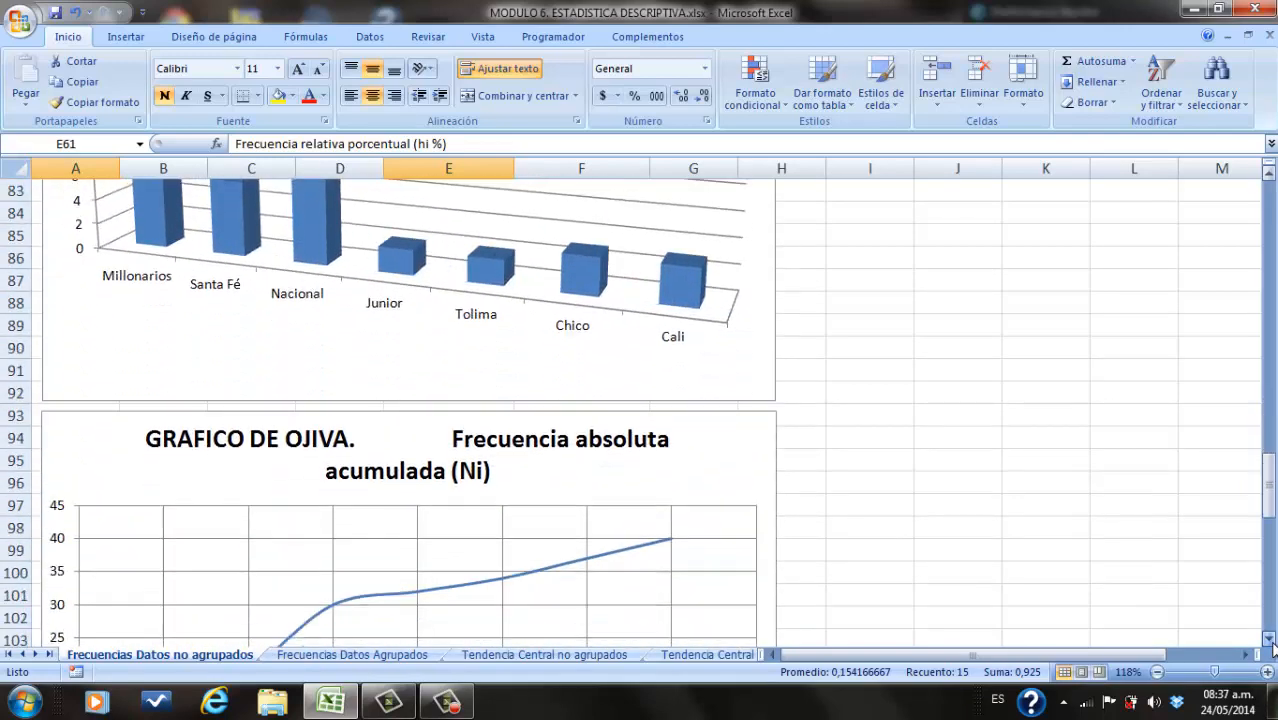
left_click(1269, 639)
left_click(1269, 639)
left_click(1269, 639)
left_click(1269, 639)
left_click(1269, 639)
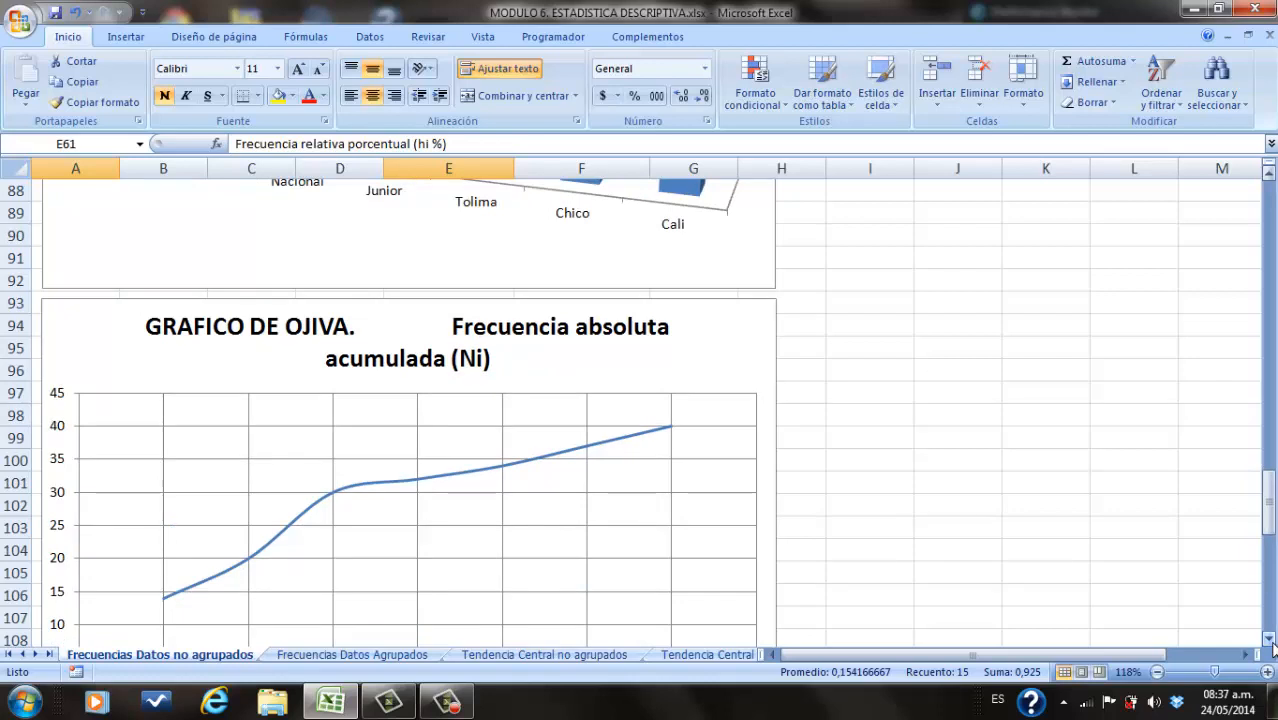
left_click(1270, 640)
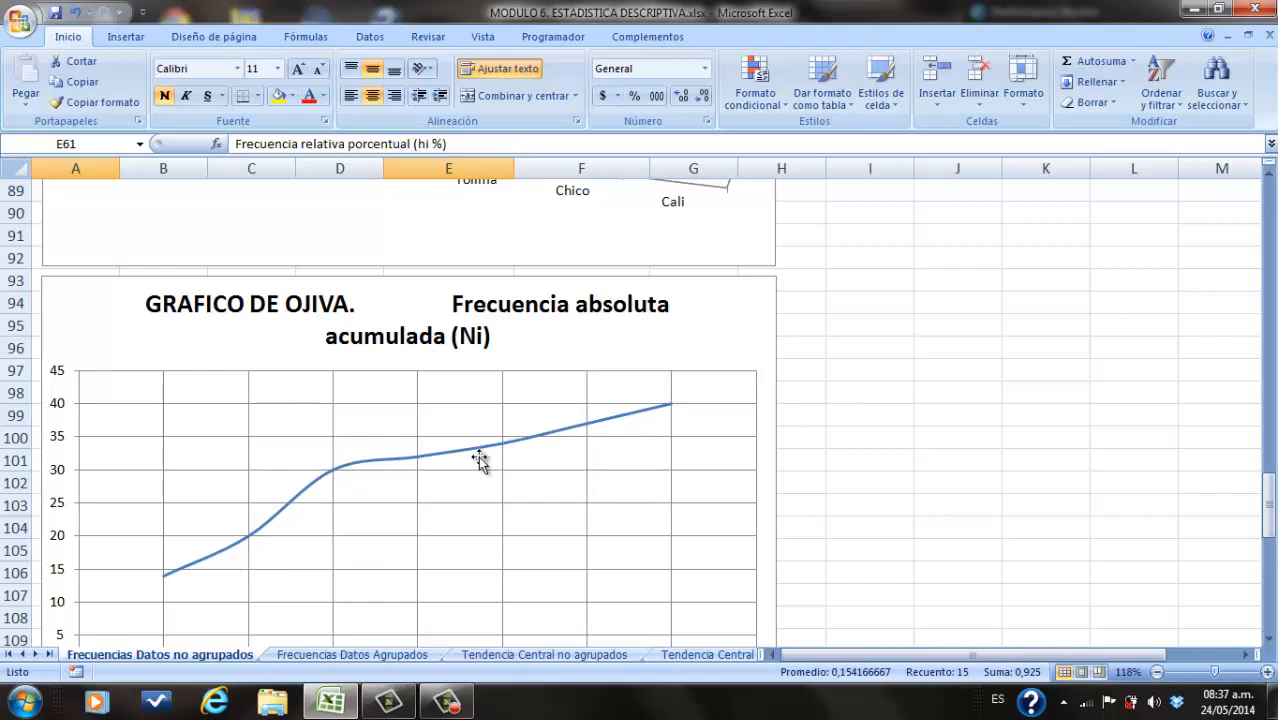
Step: Select the team names A61:A68 together with the cumulative absolute frequencies C61:C68 that correspond to the ogive
left_click(1269, 176)
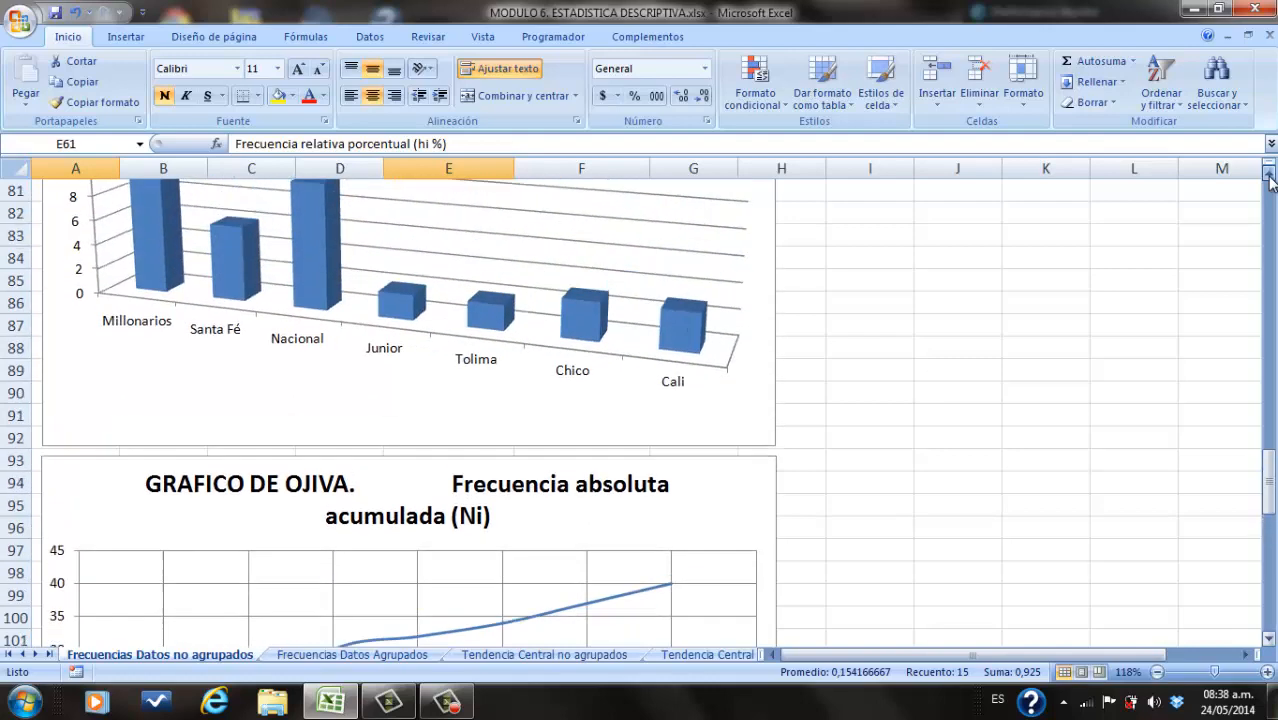
left_click_drag(1269, 176, 1269, 176)
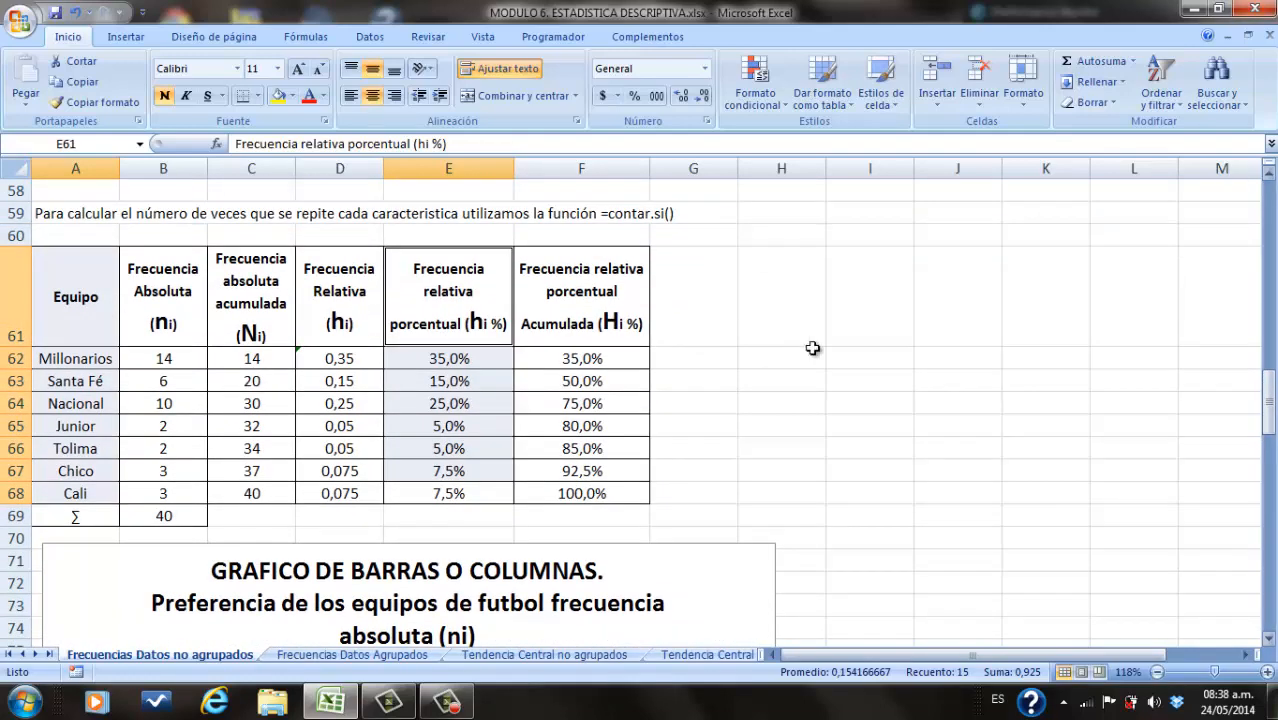
left_click_drag(97, 292, 89, 488)
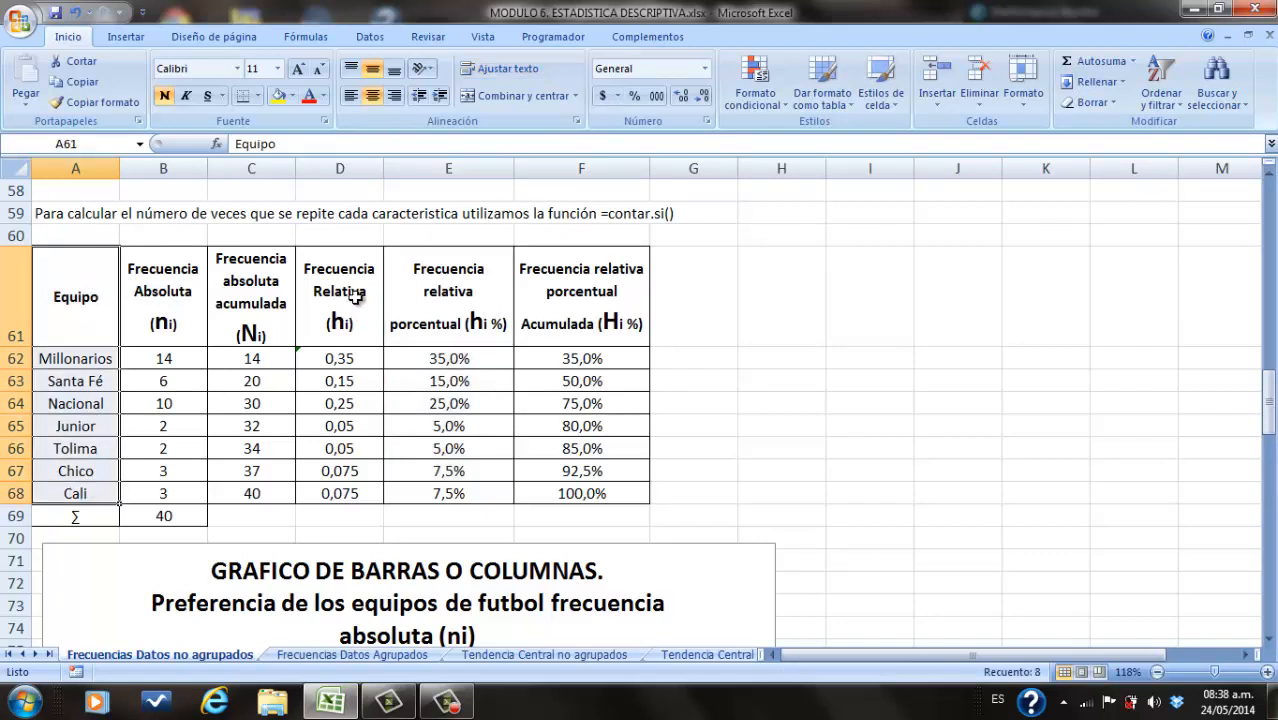
left_click_drag(279, 296, 278, 493)
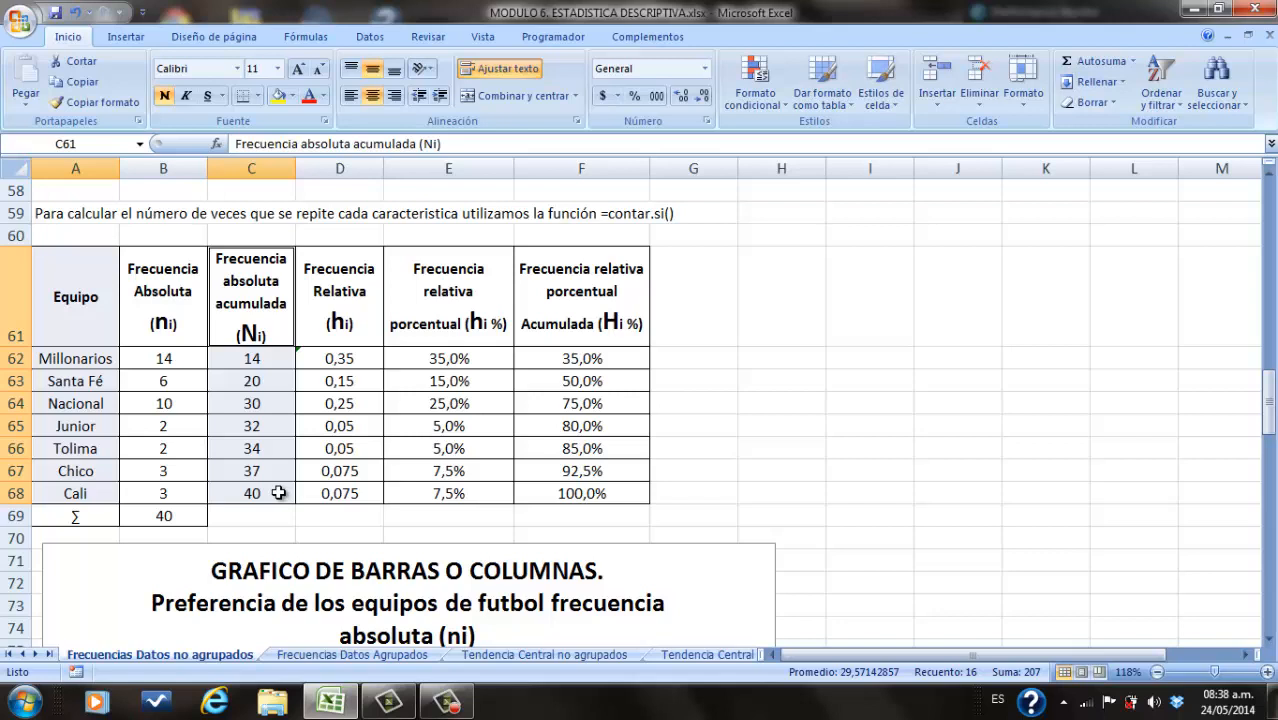
left_click(465, 708)
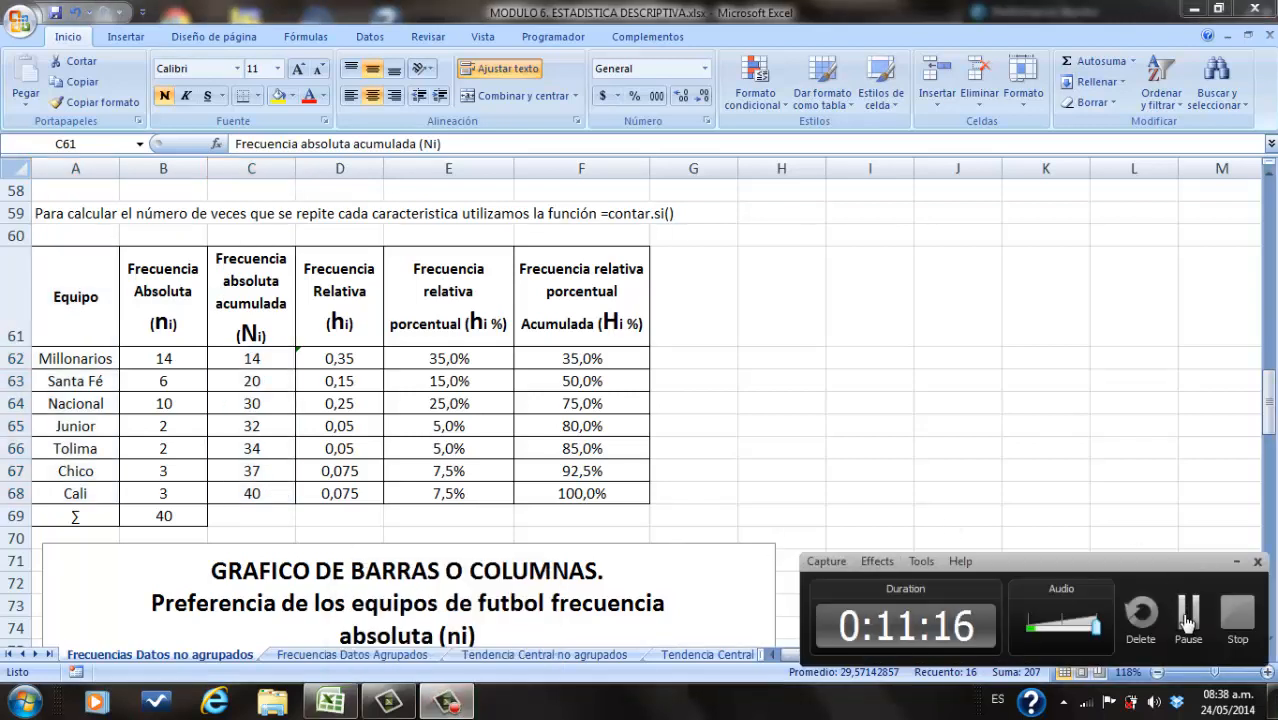
left_click(1183, 614)
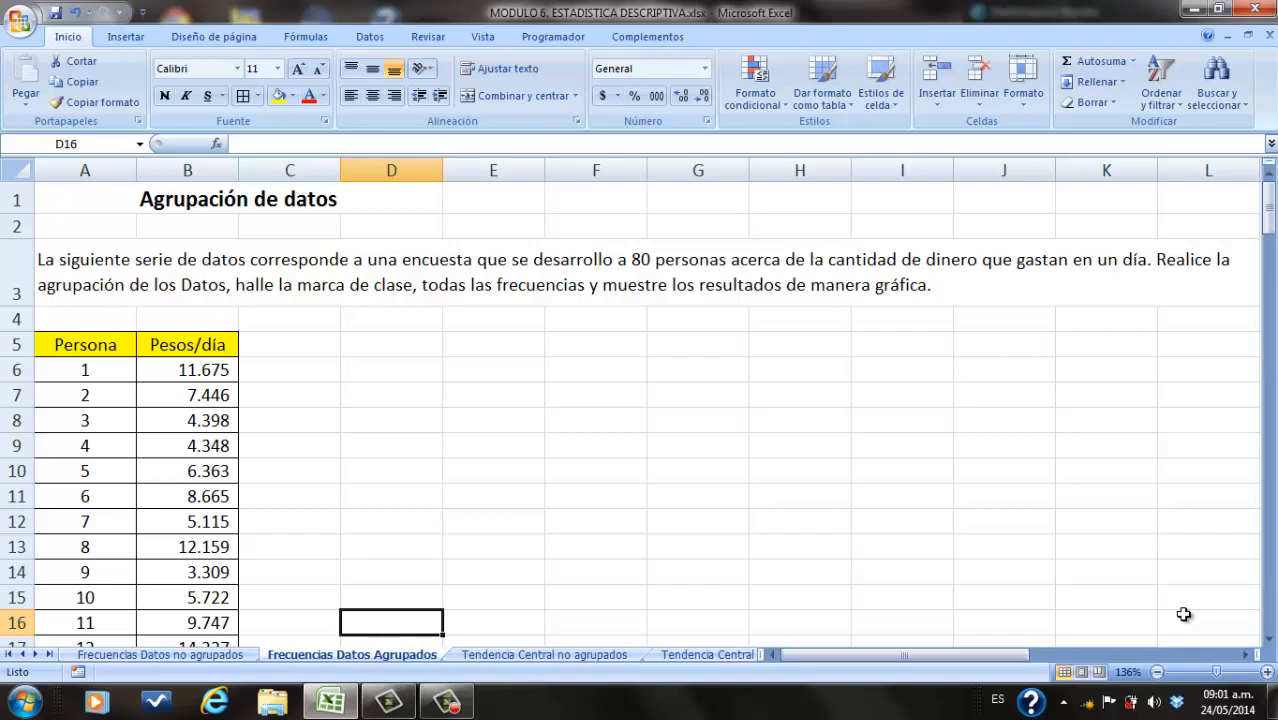
Step: Review the problem statement and the Persona and Pesos/día data for 80 people on the Frecuencias Datos Agrupados sheet
left_click(1270, 641)
left_click(1270, 641)
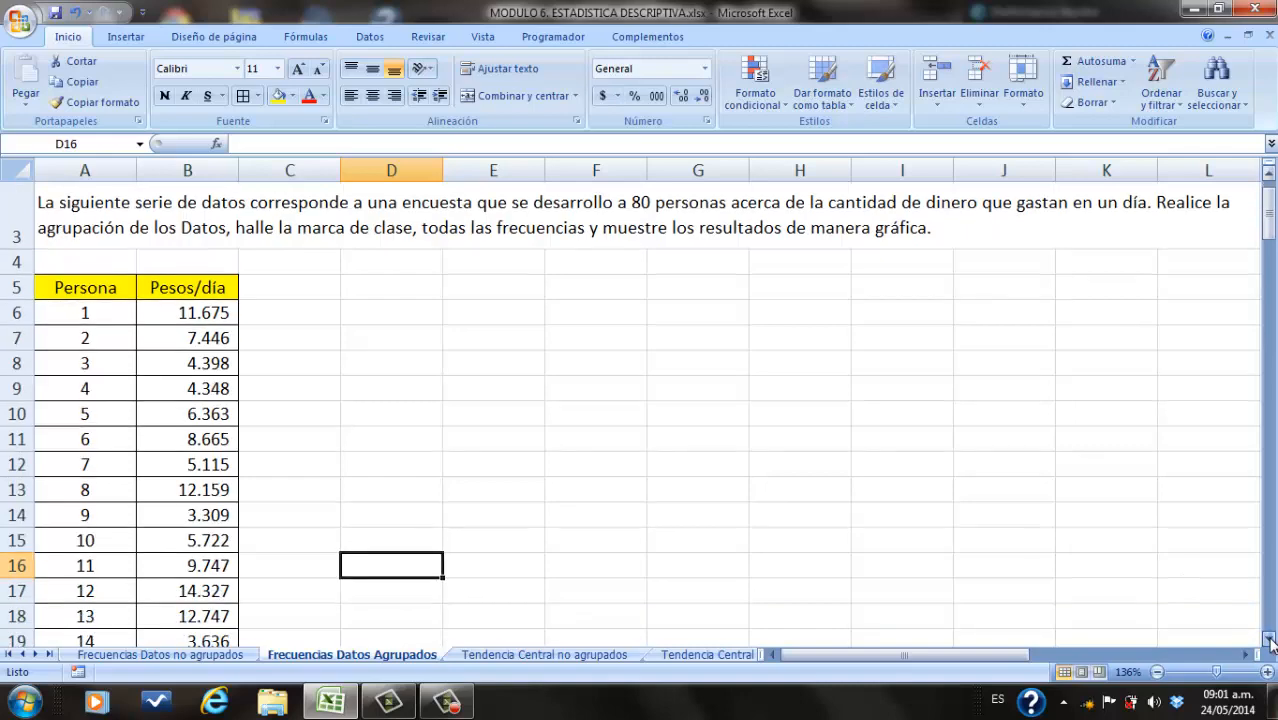
left_click(1270, 641)
left_click(1270, 641)
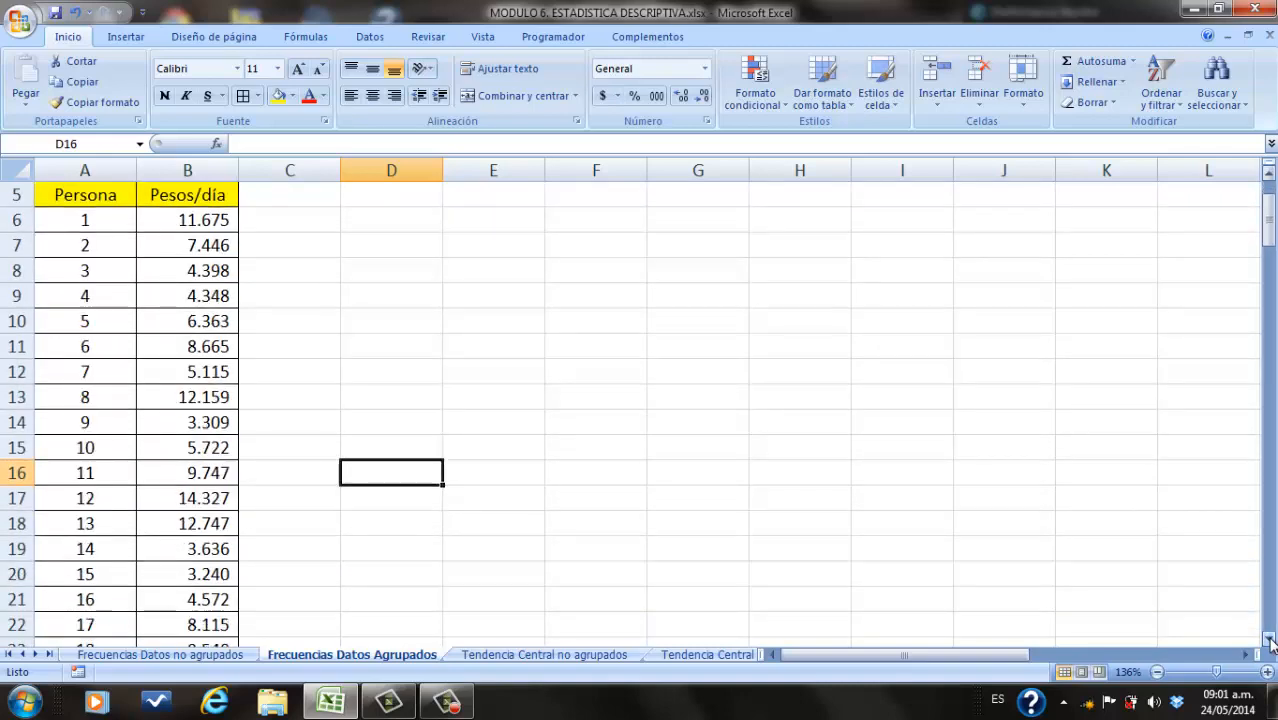
left_click_drag(1270, 641, 1270, 641)
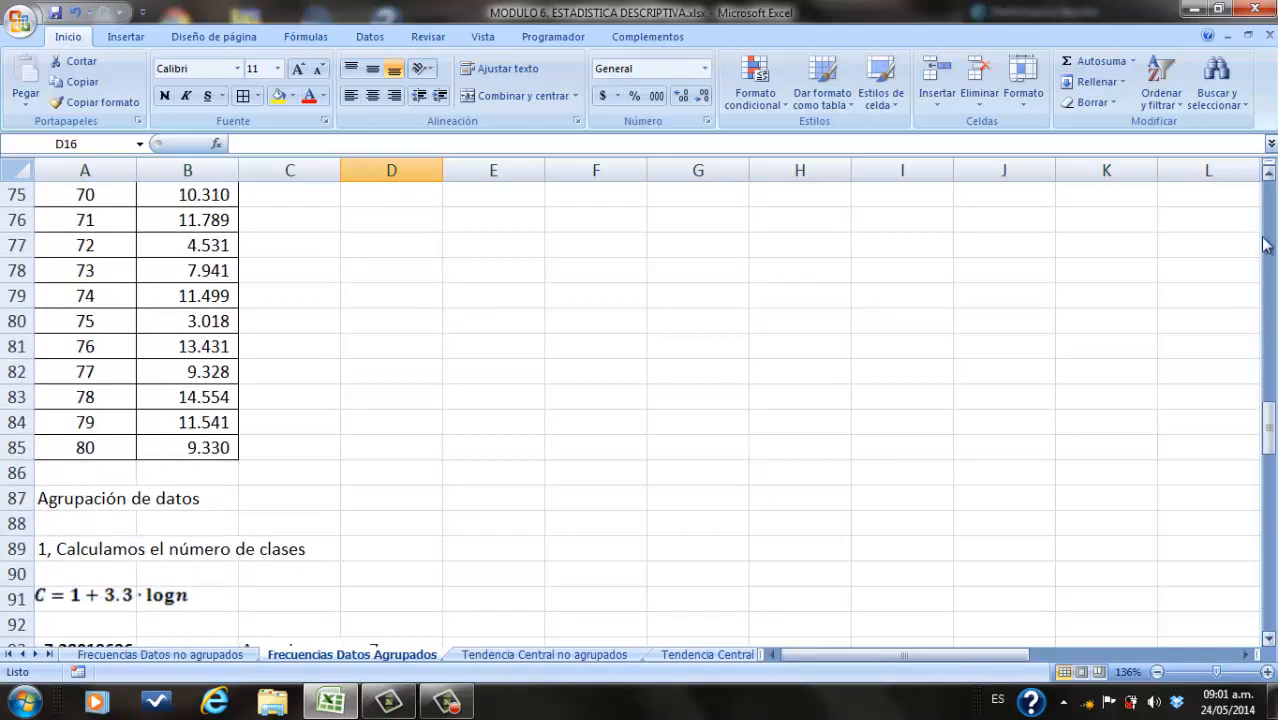
left_click(1270, 175)
left_click_drag(1270, 175, 1270, 175)
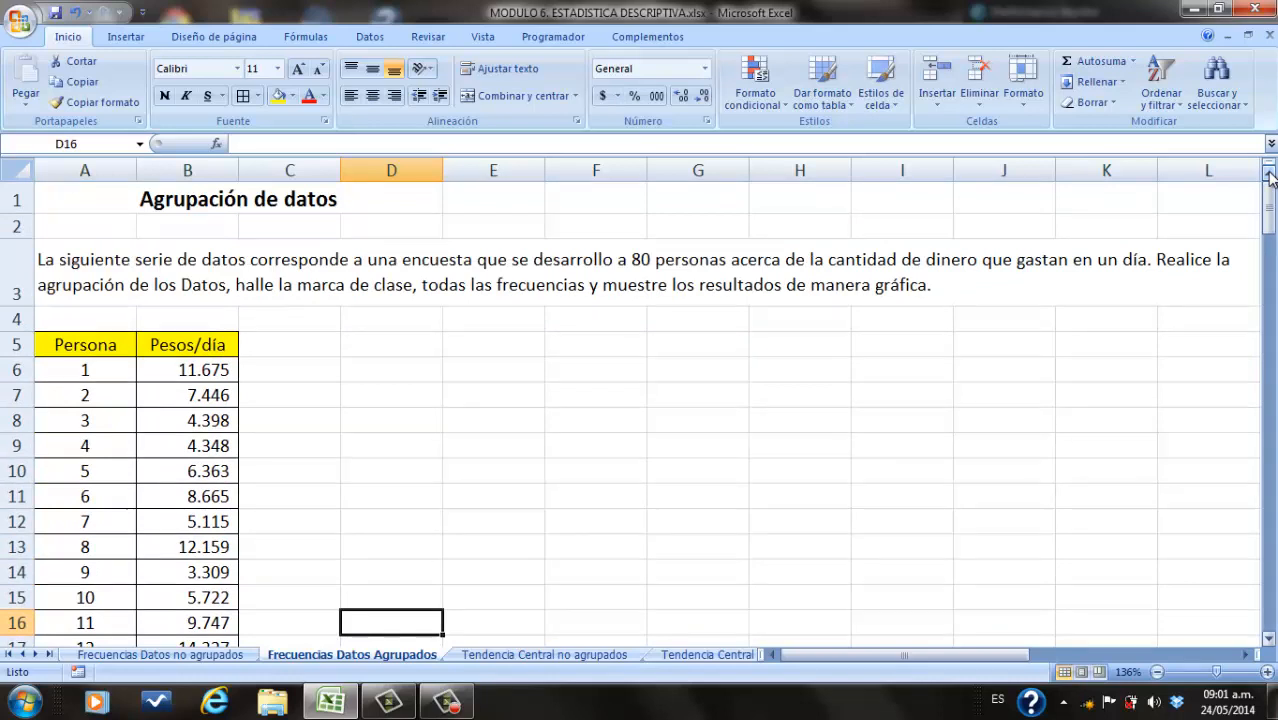
Step: Replace the comma after the number 1 with a period in the heading about the number of classes in A89
left_click(1270, 643)
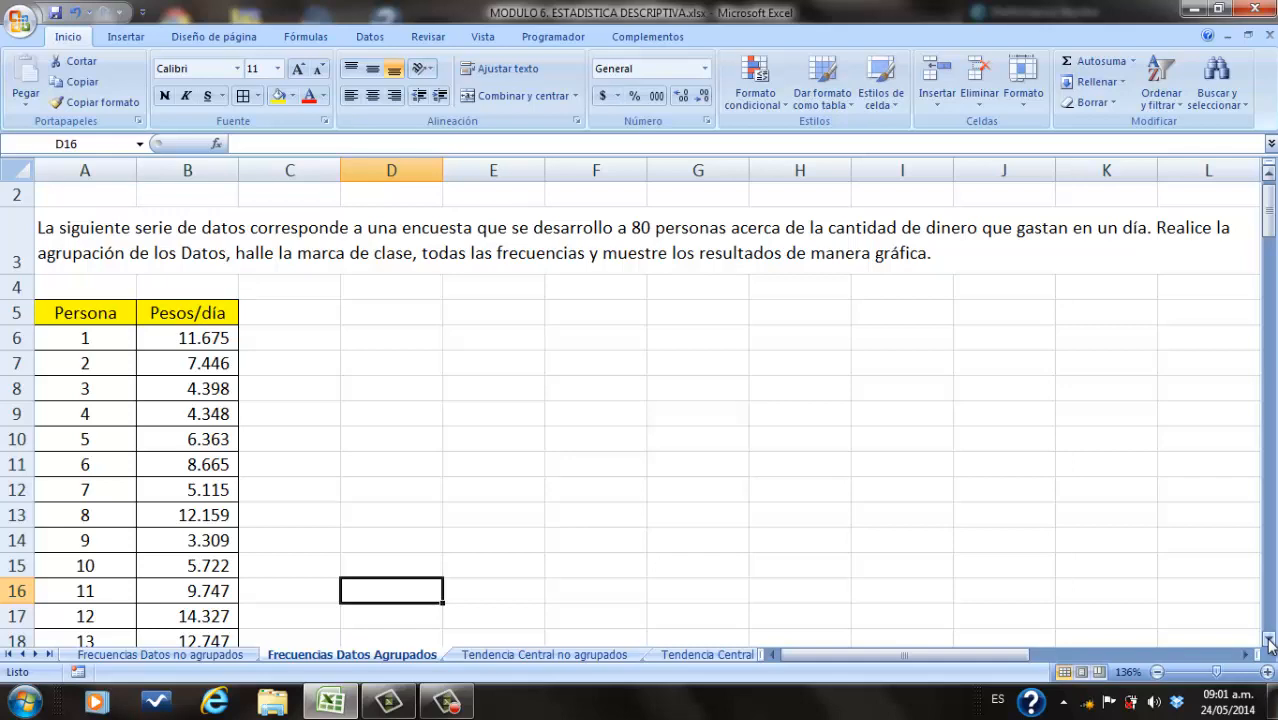
left_click(1269, 640)
left_click_drag(1269, 640, 1269, 641)
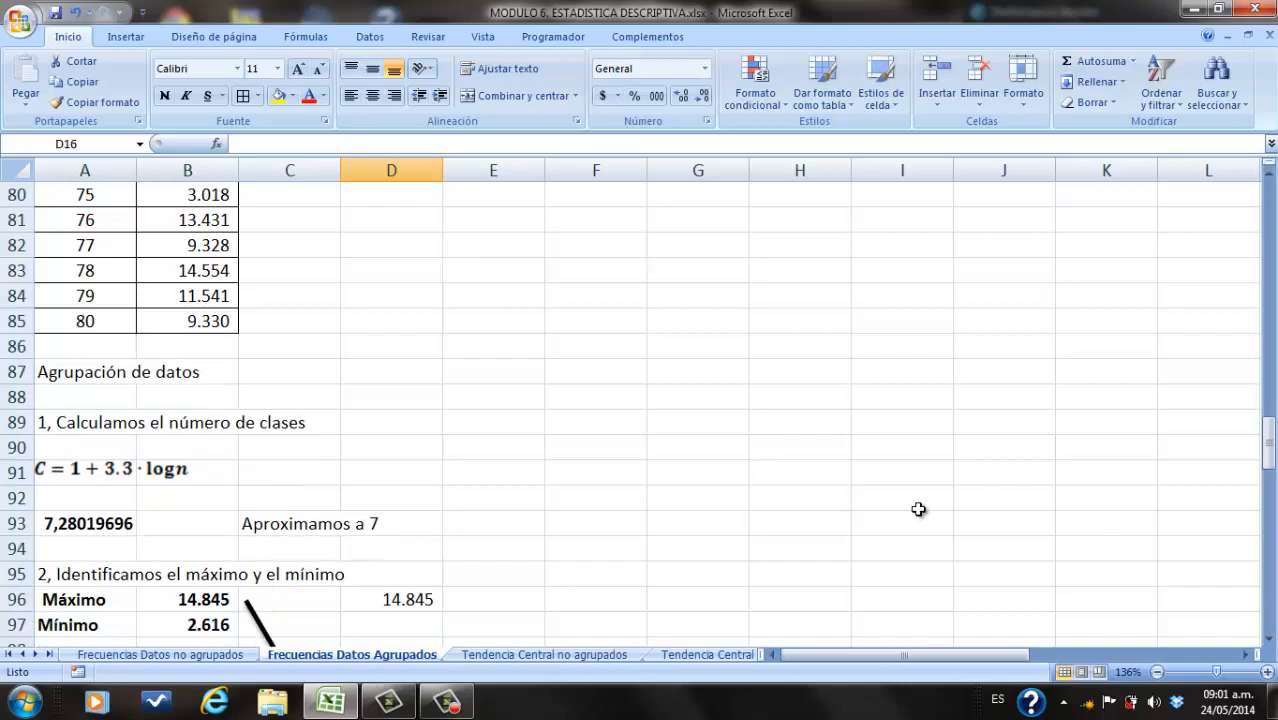
double_click(52, 422)
key("BackSpace")
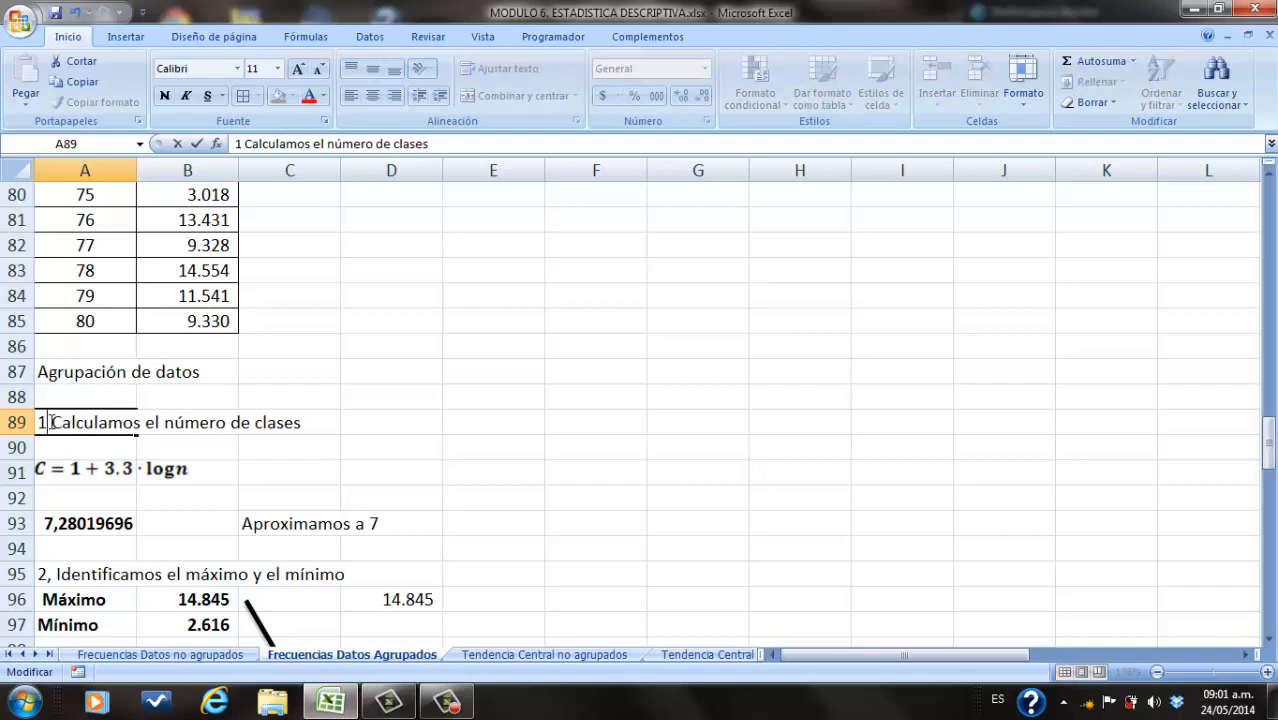
type(".")
Step: Enlarge the class-count formula picture below the step 1 heading so it extends into column C
left_click(107, 485)
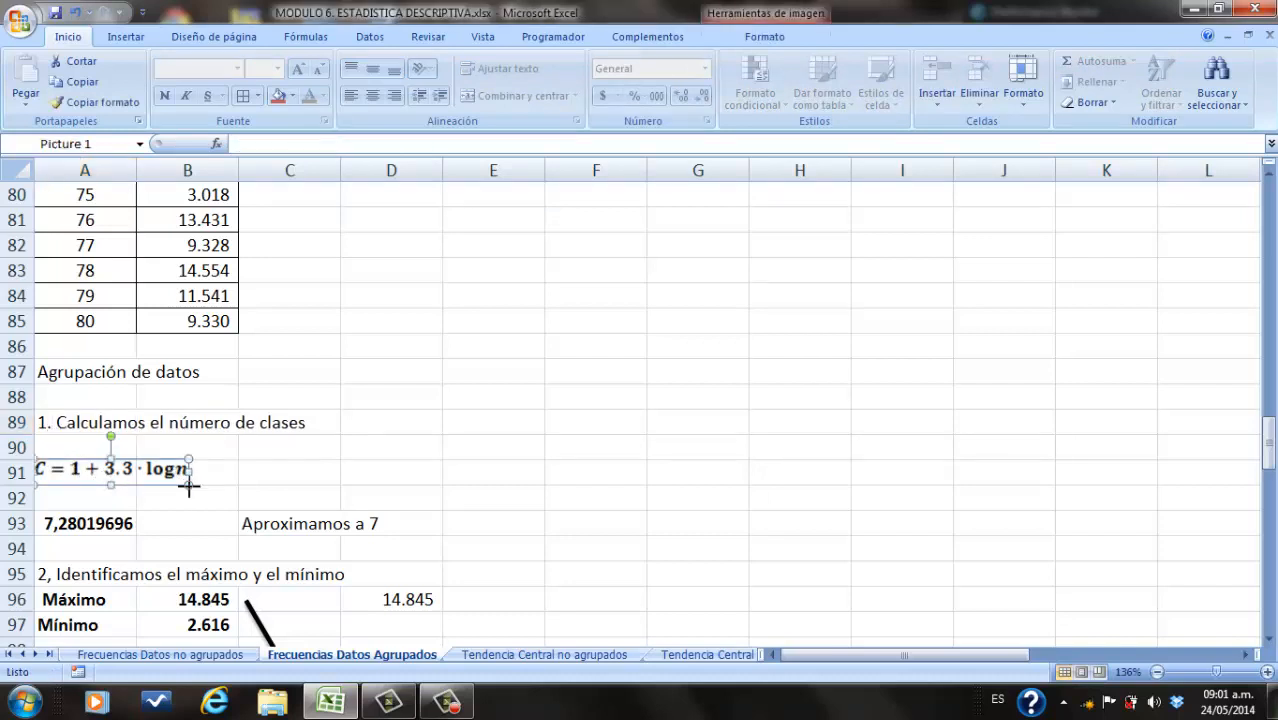
left_click_drag(190, 485, 208, 501)
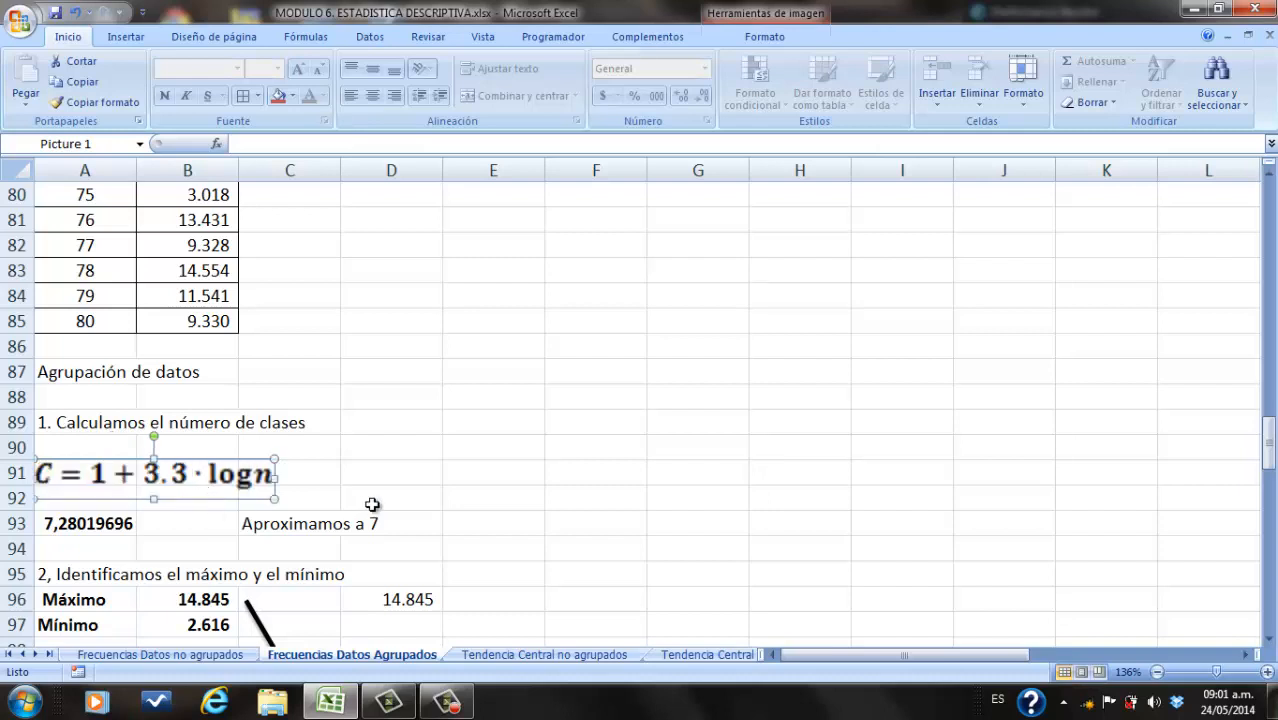
left_click(447, 492)
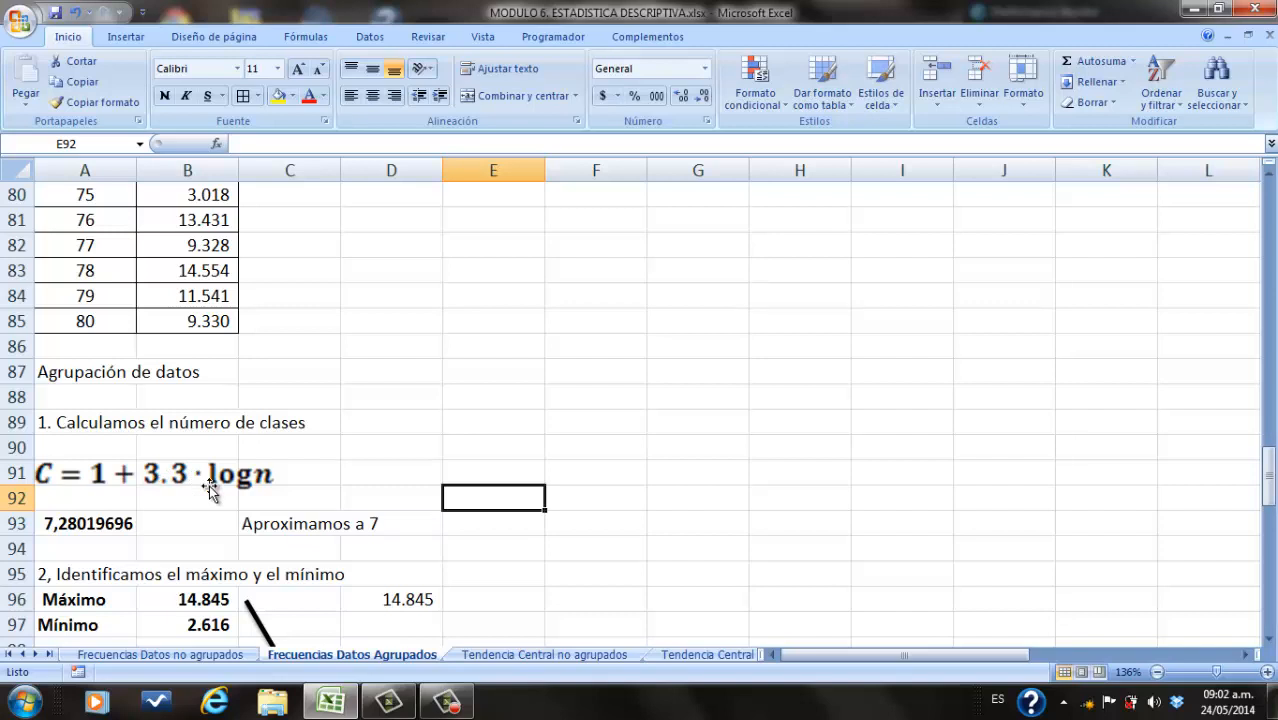
Step: Inspect the number-of-classes formula in A93 and the rounding note in C93
double_click(133, 523)
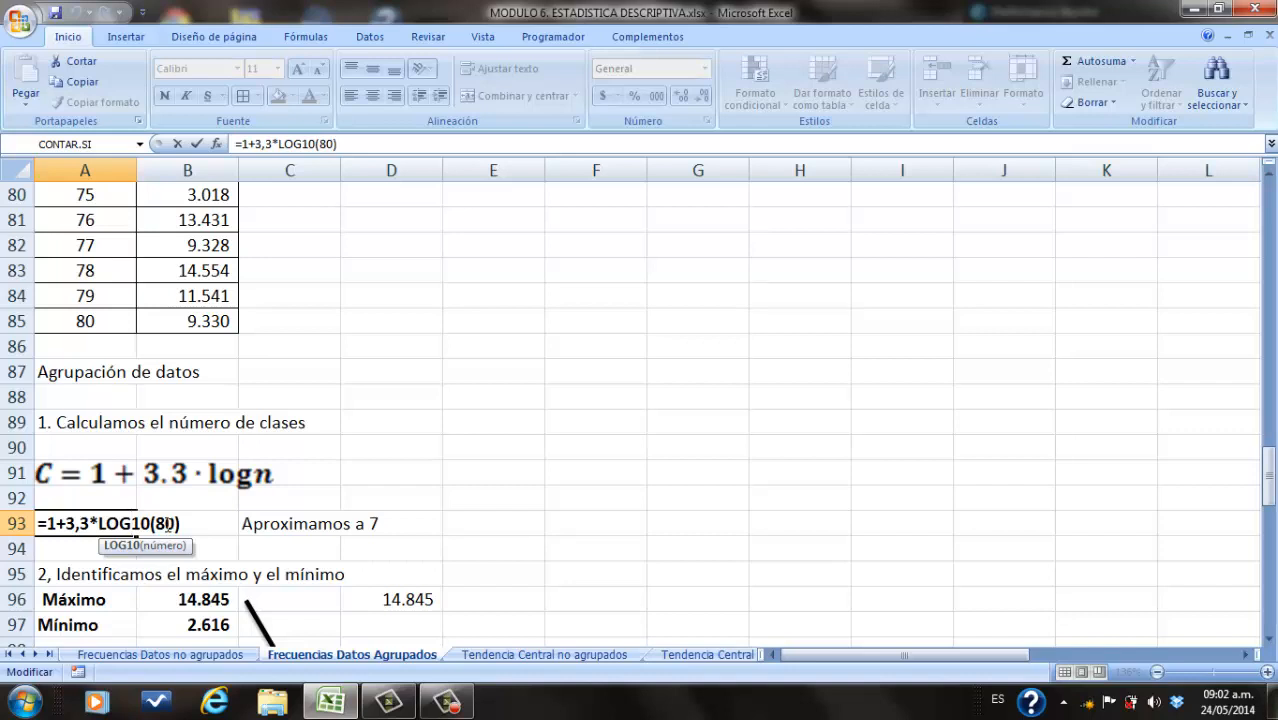
key("Return")
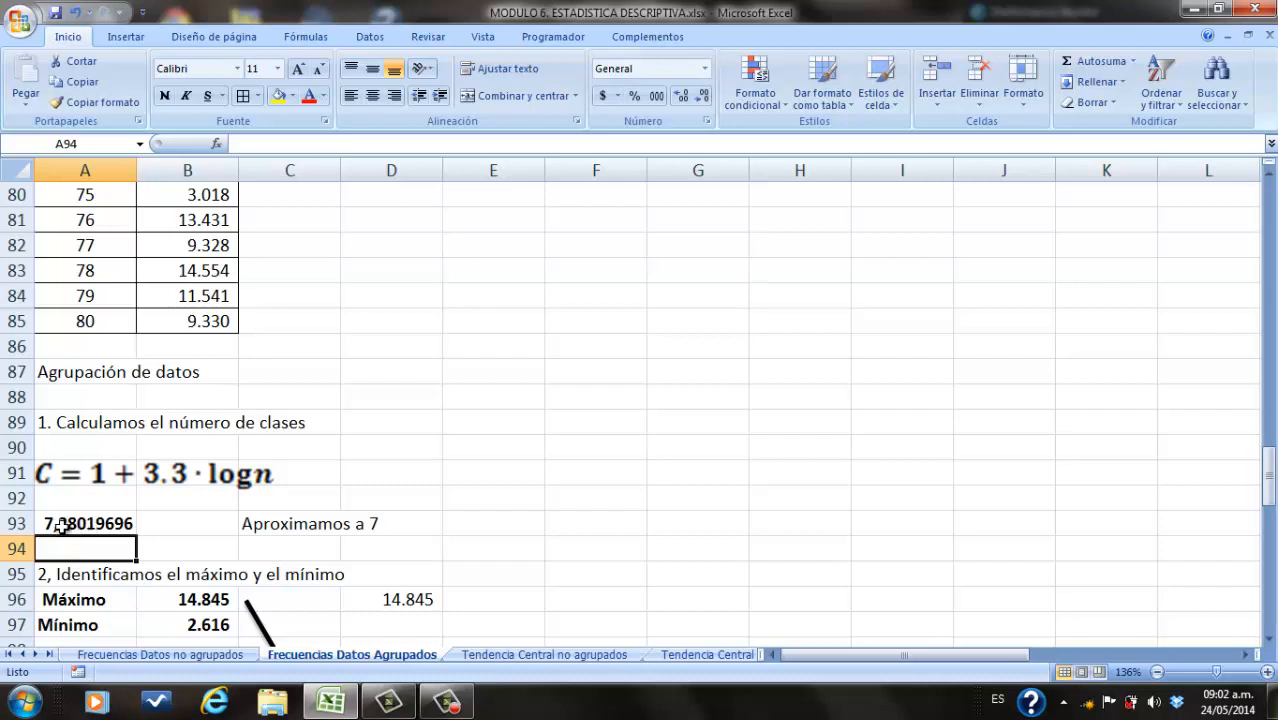
left_click(280, 528)
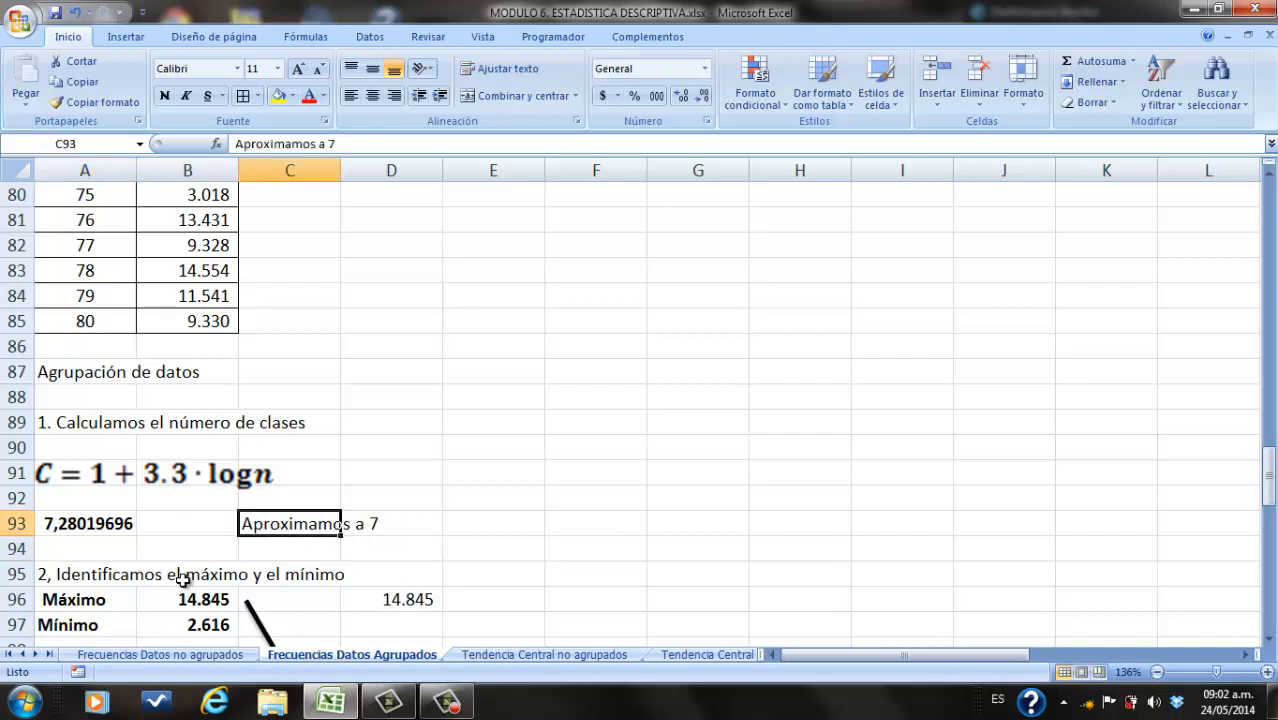
Step: Replace the comma after the number 2 with a period in the maximum and minimum heading in A95
double_click(48, 574)
key("BackSpace")
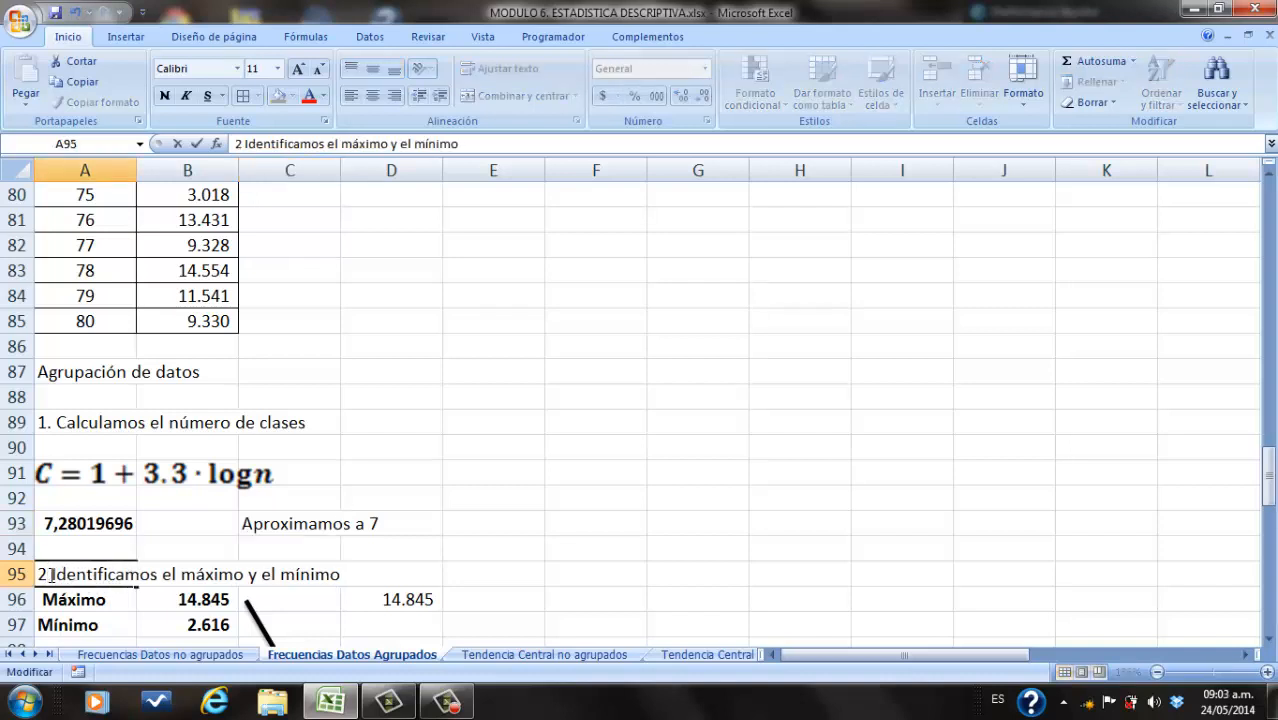
type(".")
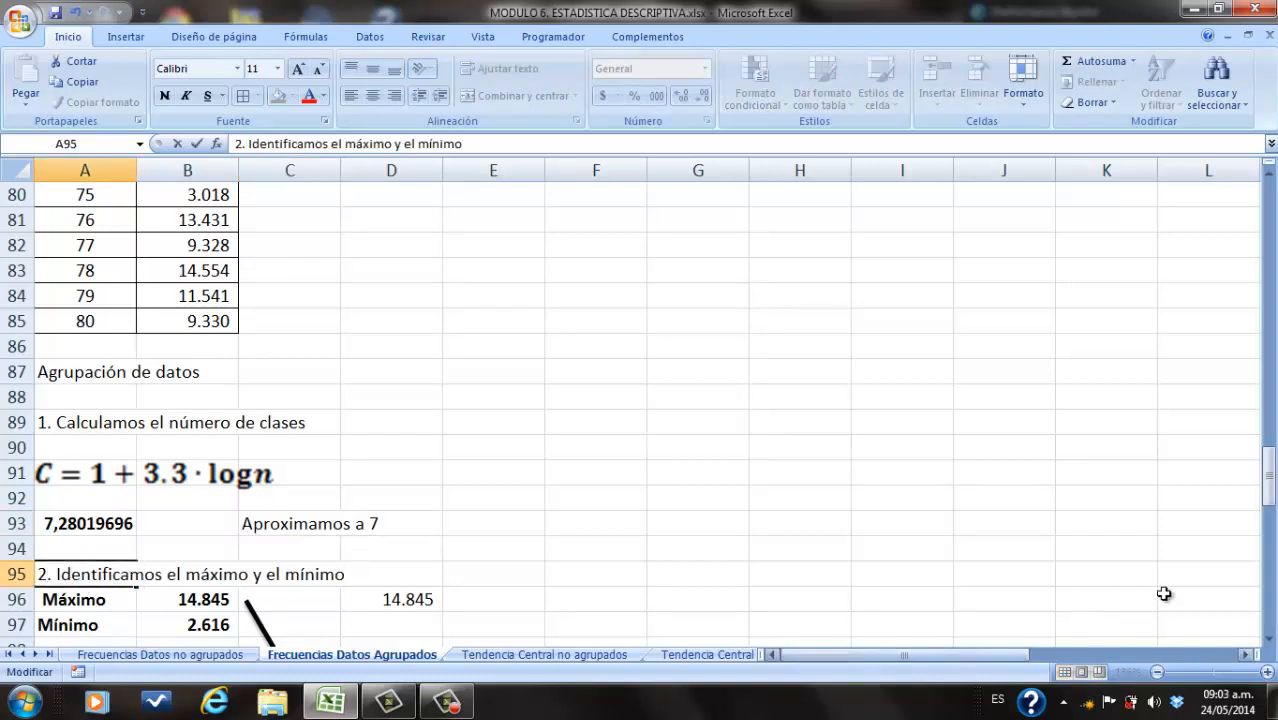
Step: Inspect the MAX formula in B96 and the MIN formula in B97 for the daily spending data
left_click(1270, 638)
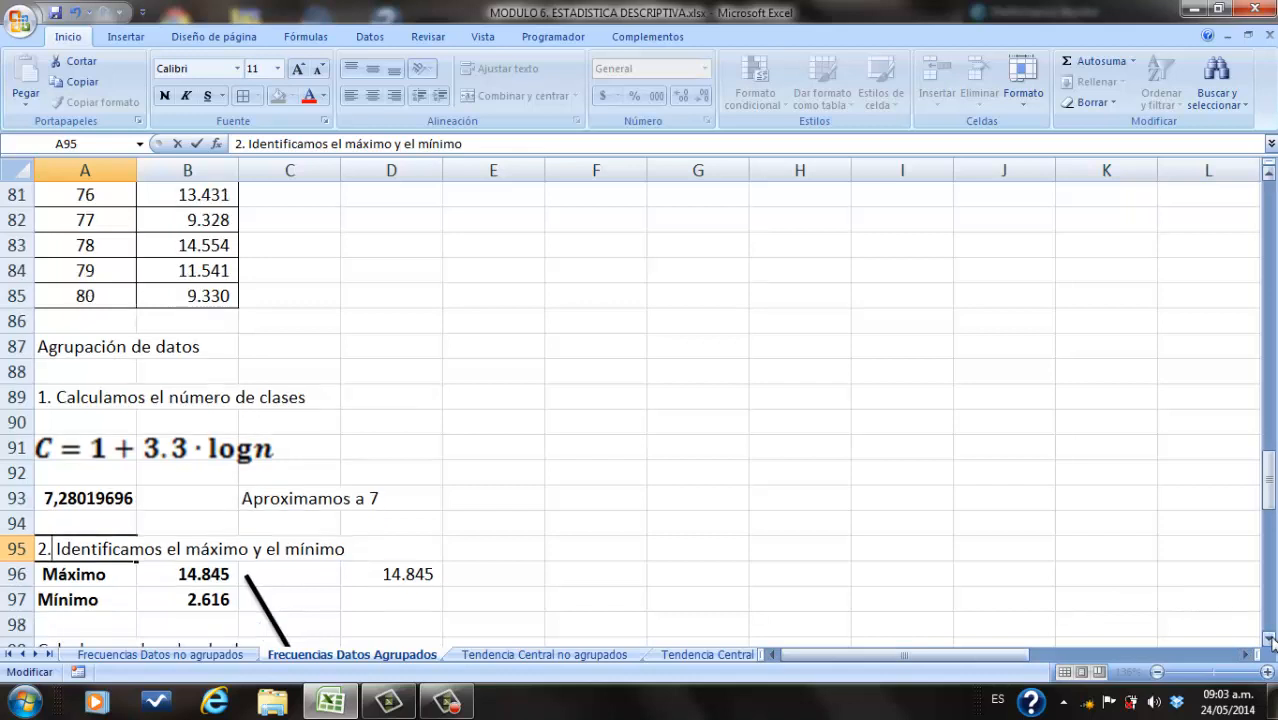
left_click(1270, 638)
left_click(1270, 638)
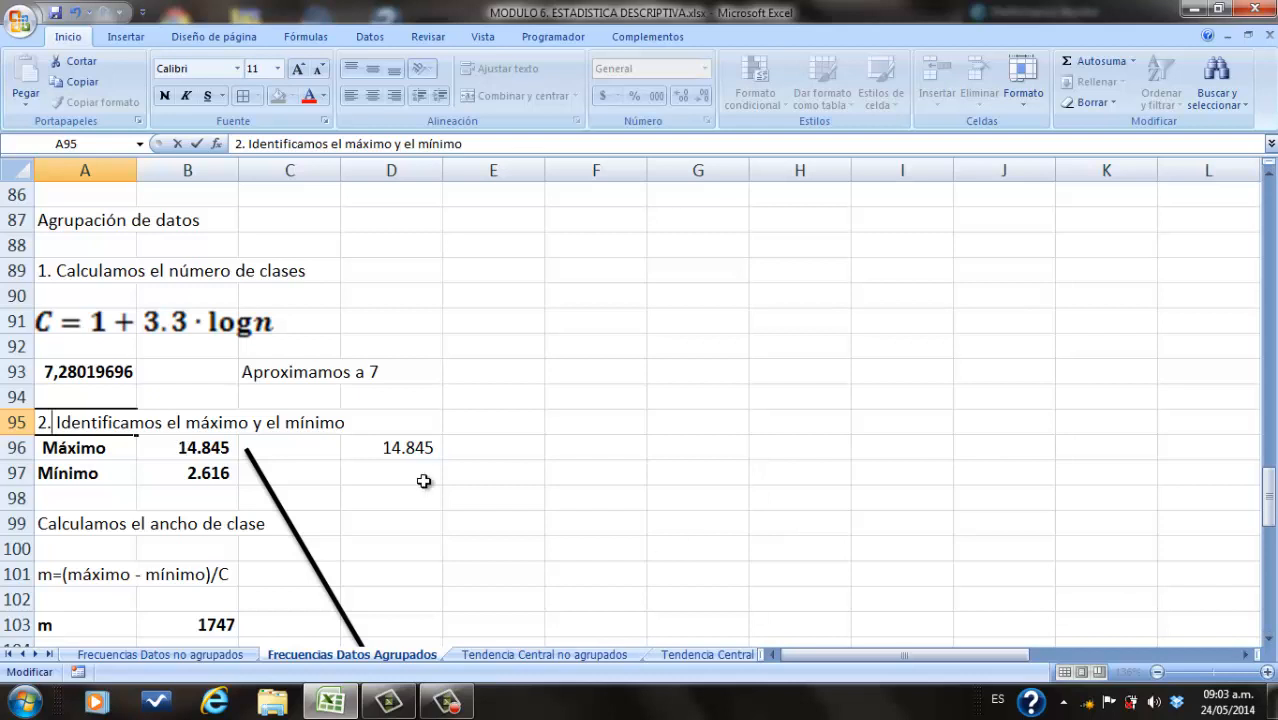
left_click(220, 451)
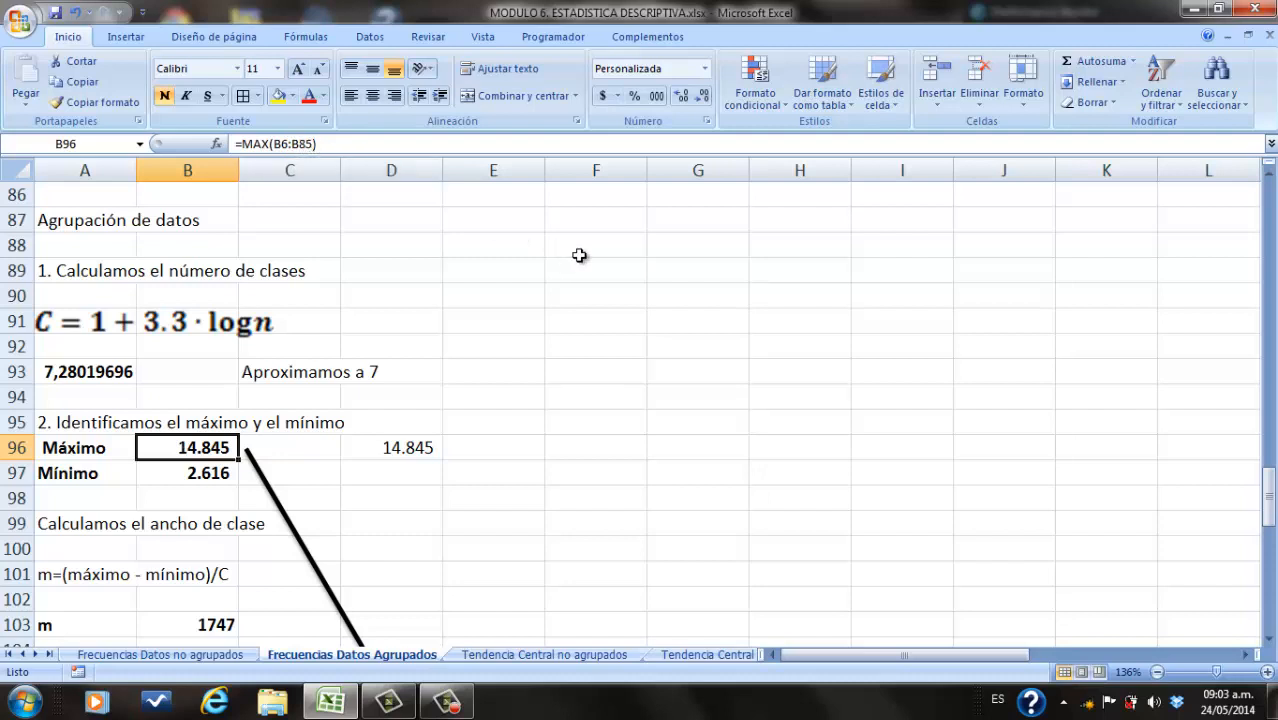
left_click(1270, 172)
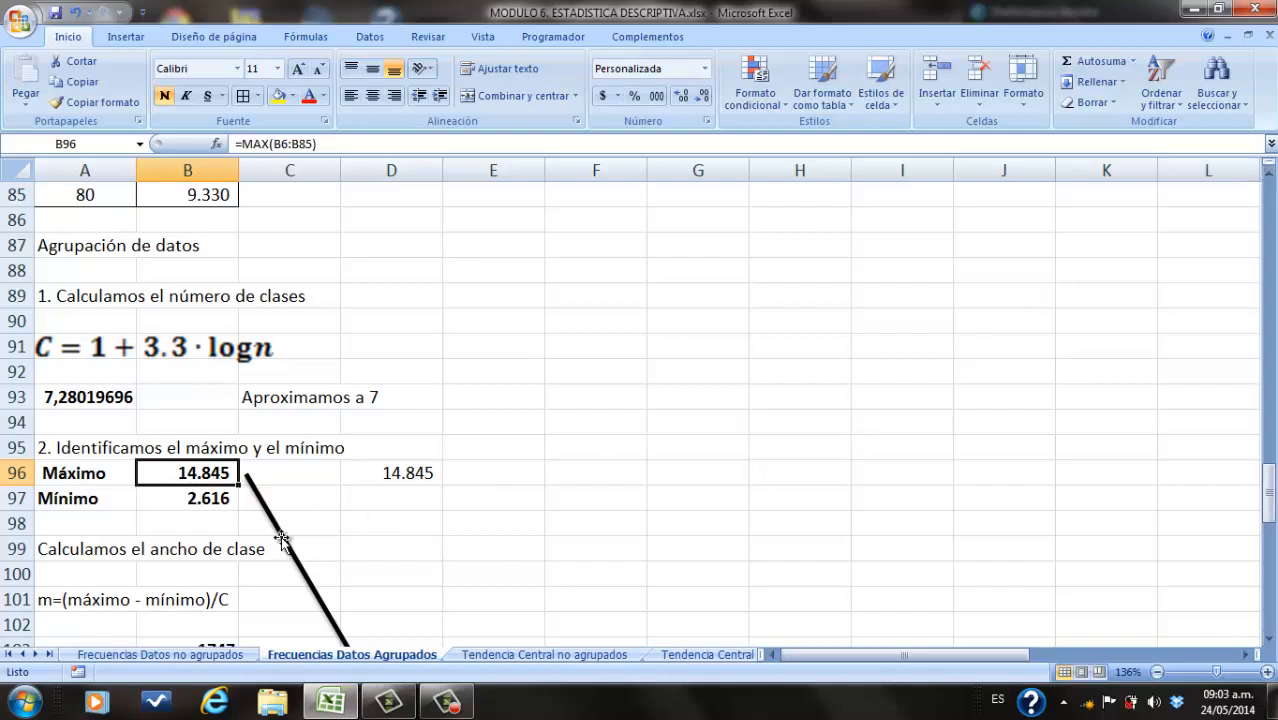
left_click(215, 498)
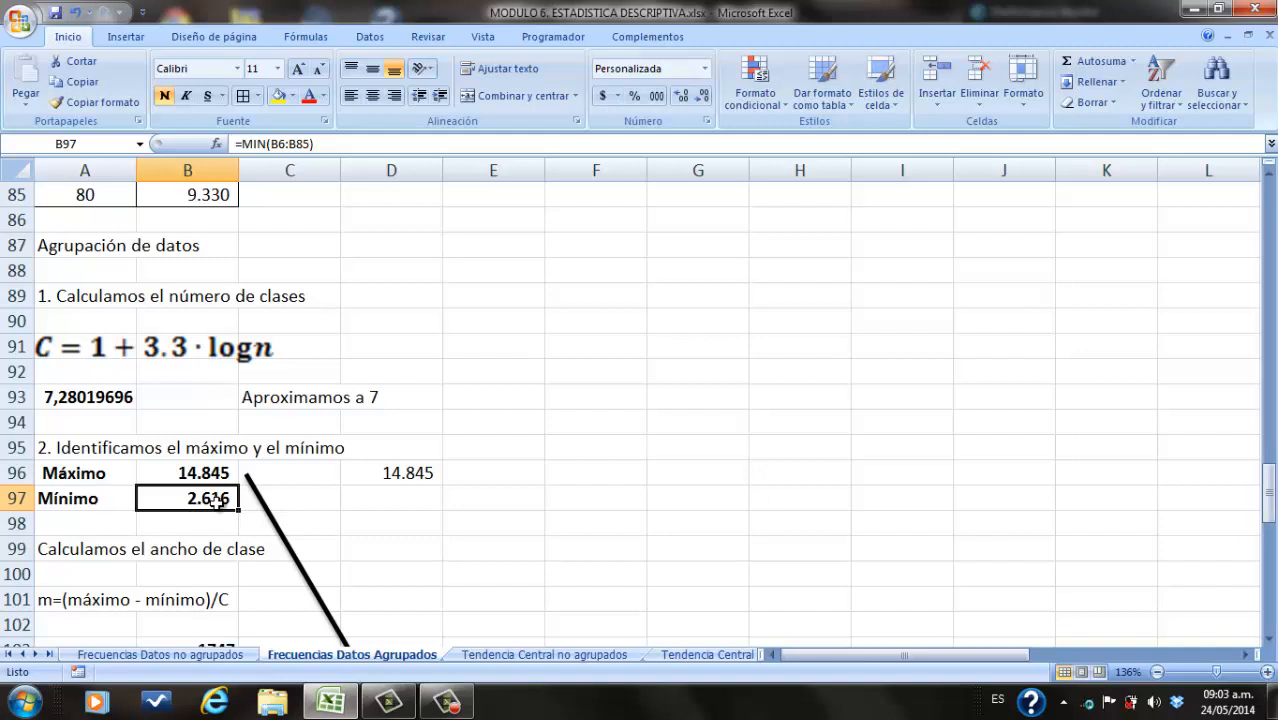
Step: Number the class-width heading in A99 by adding "3." before "Calculamos el ancho de clase"
left_click(45, 549)
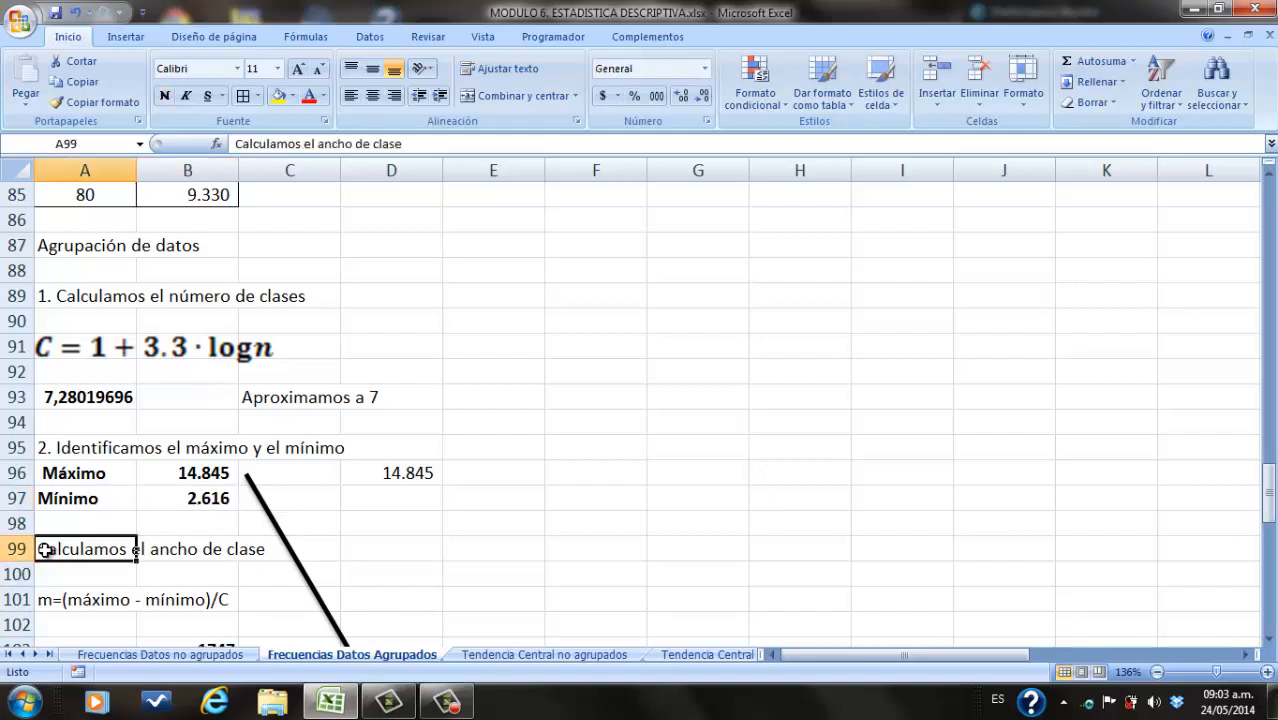
left_click(234, 143)
type("3.")
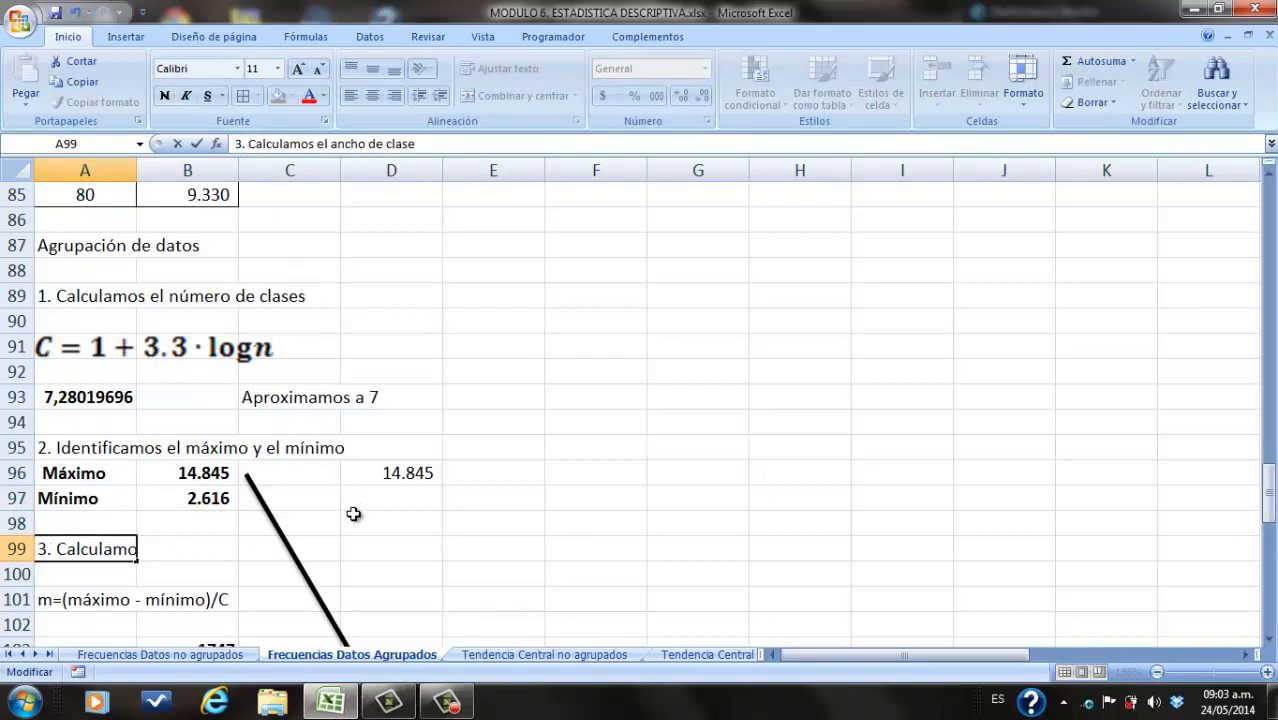
key("Return")
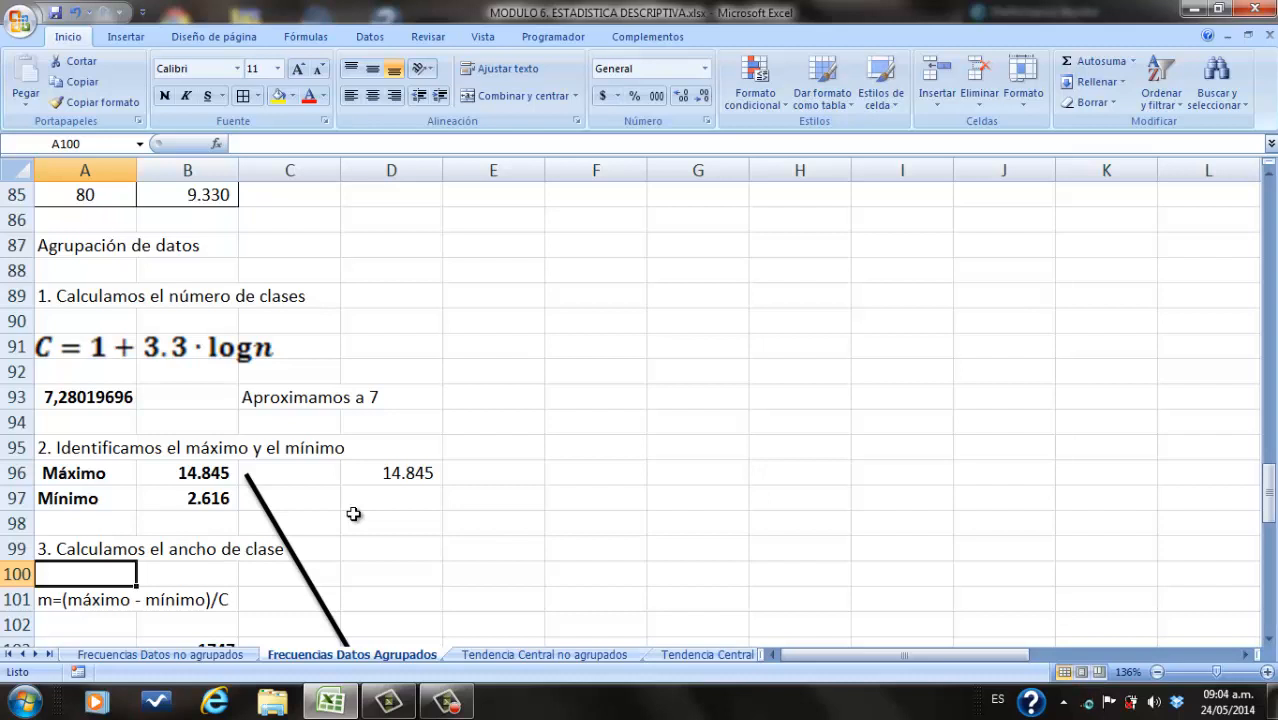
Step: Examine the written class-width expression in A101, leaving its text as it is
left_click(79, 599)
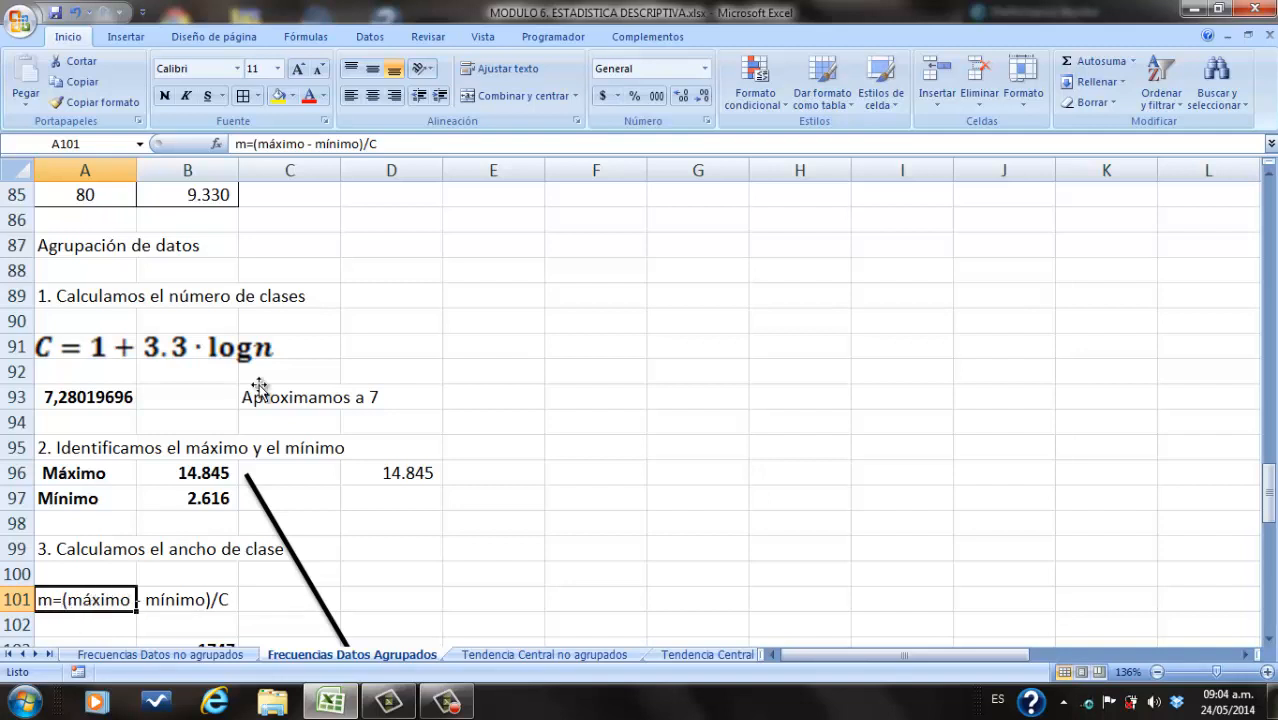
left_click(320, 144)
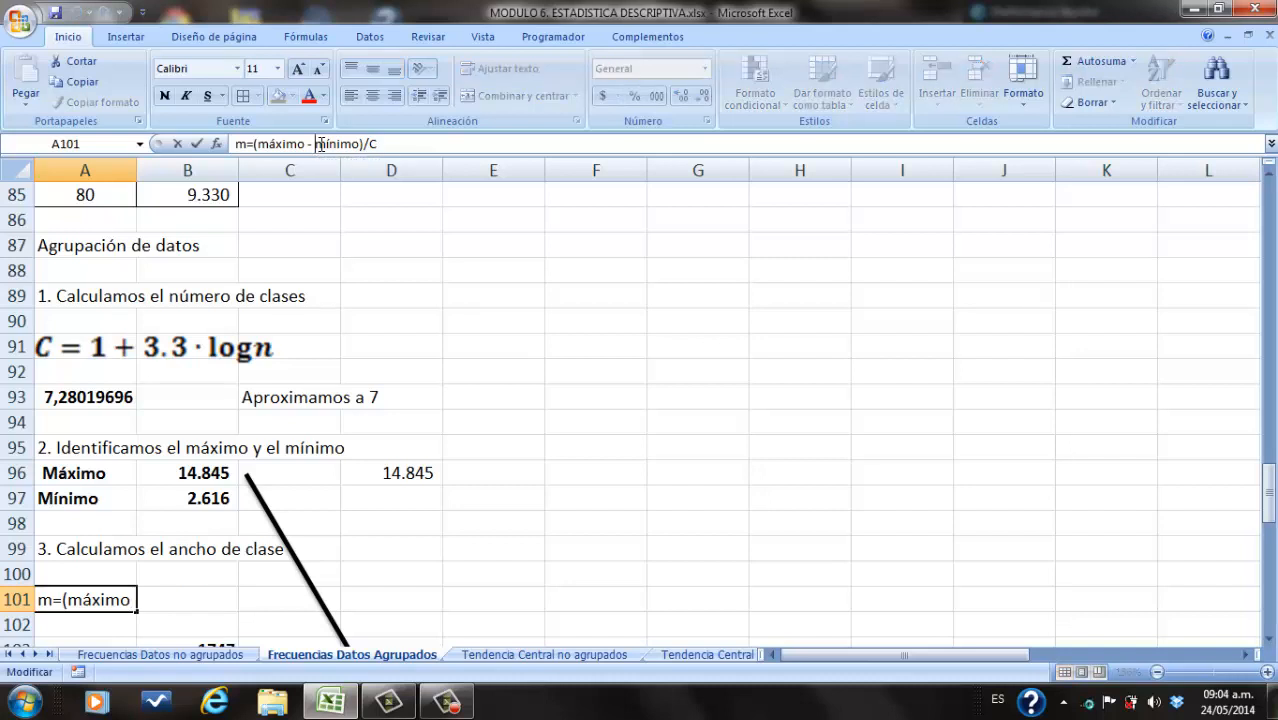
double_click(116, 600)
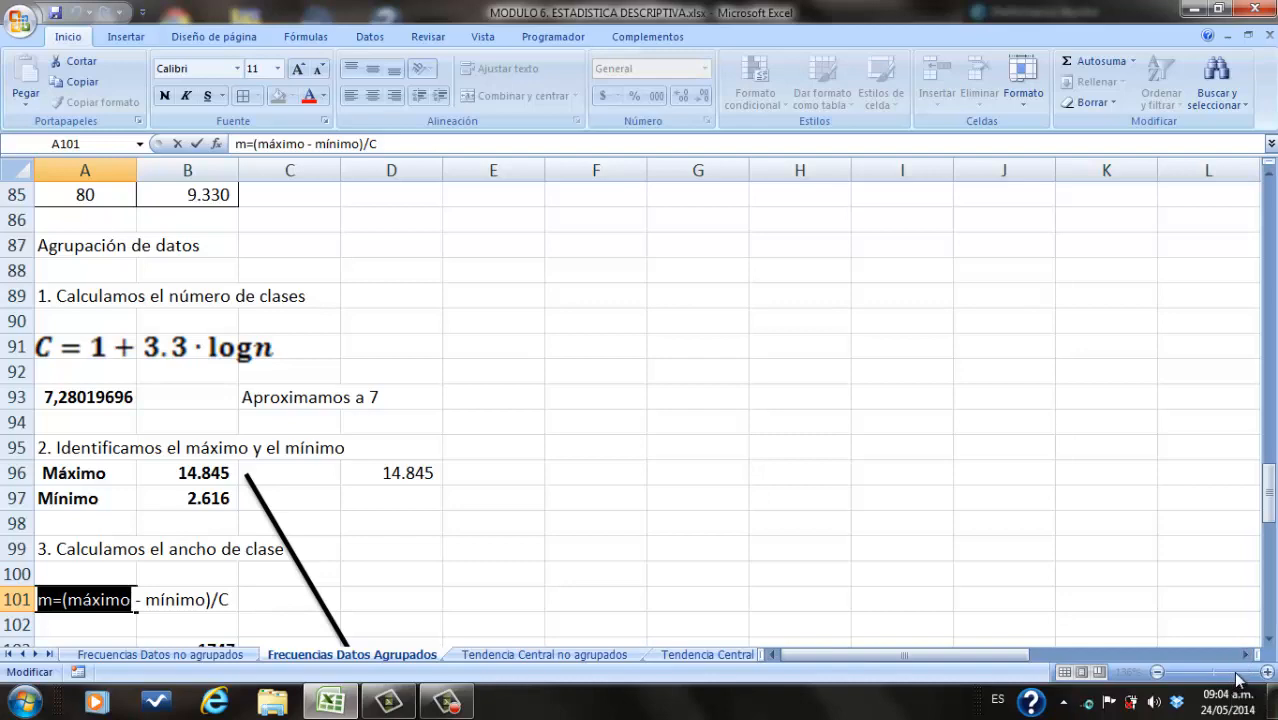
key("Return")
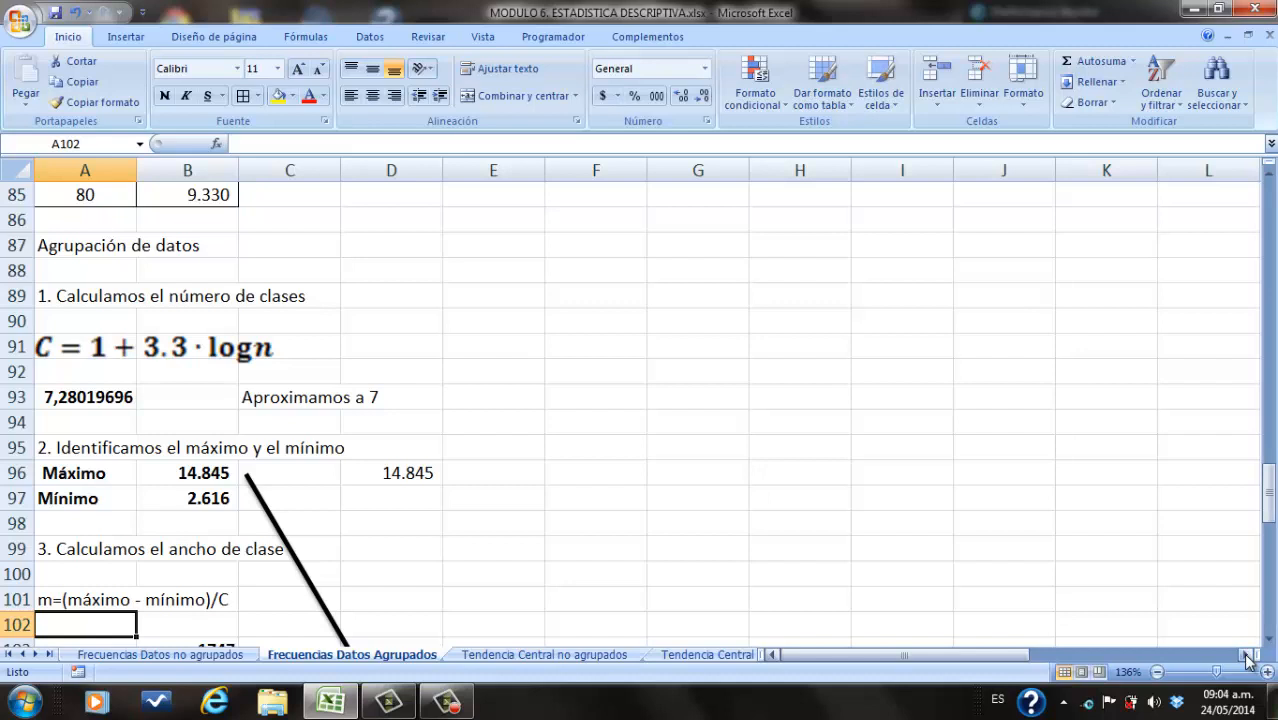
left_click(1247, 655)
left_click(1247, 655)
left_click(1247, 655)
left_click(1247, 655)
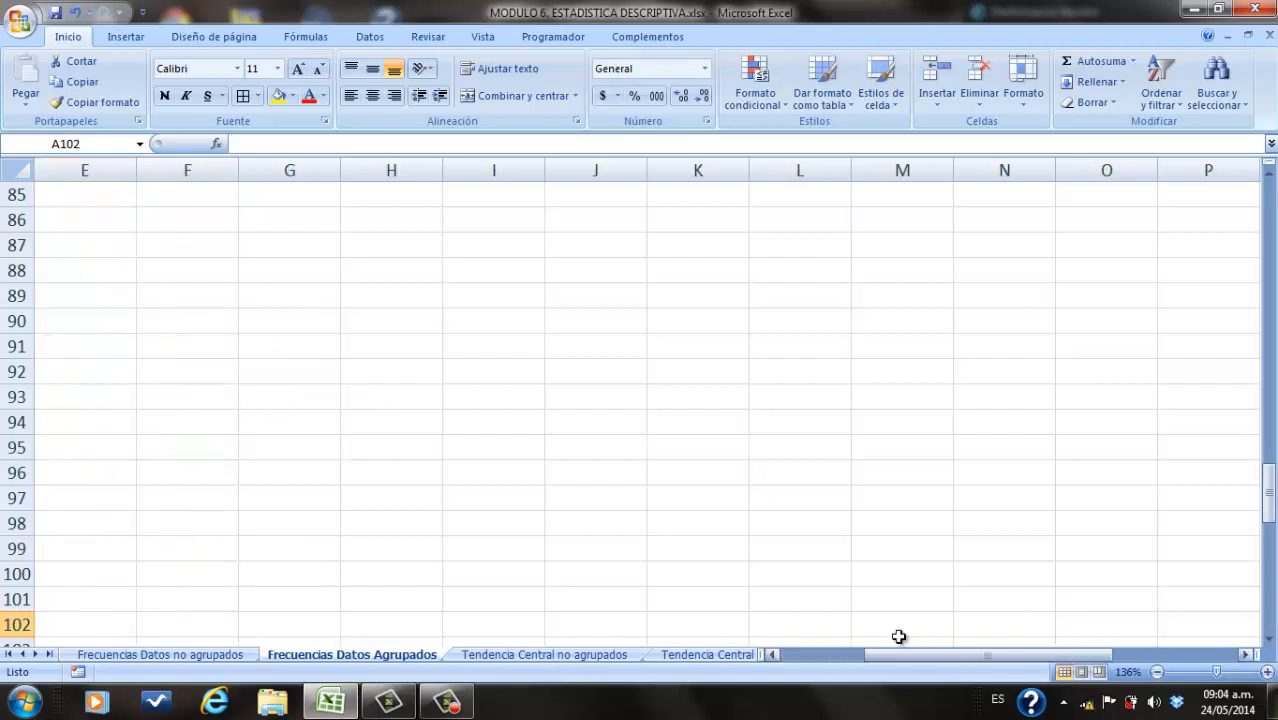
left_click(799, 654)
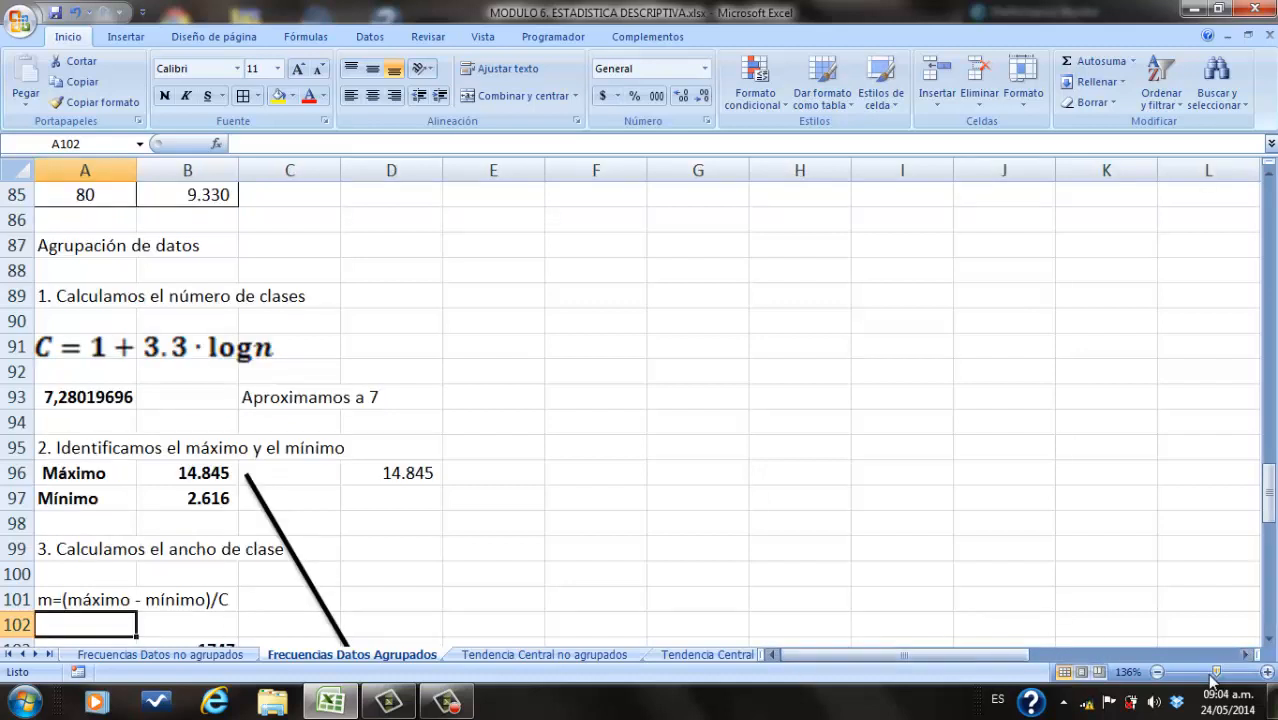
Step: Inspect the formula behind the class width m in B103
left_click(1267, 672)
left_click(1267, 672)
left_click(1267, 672)
left_click(1267, 672)
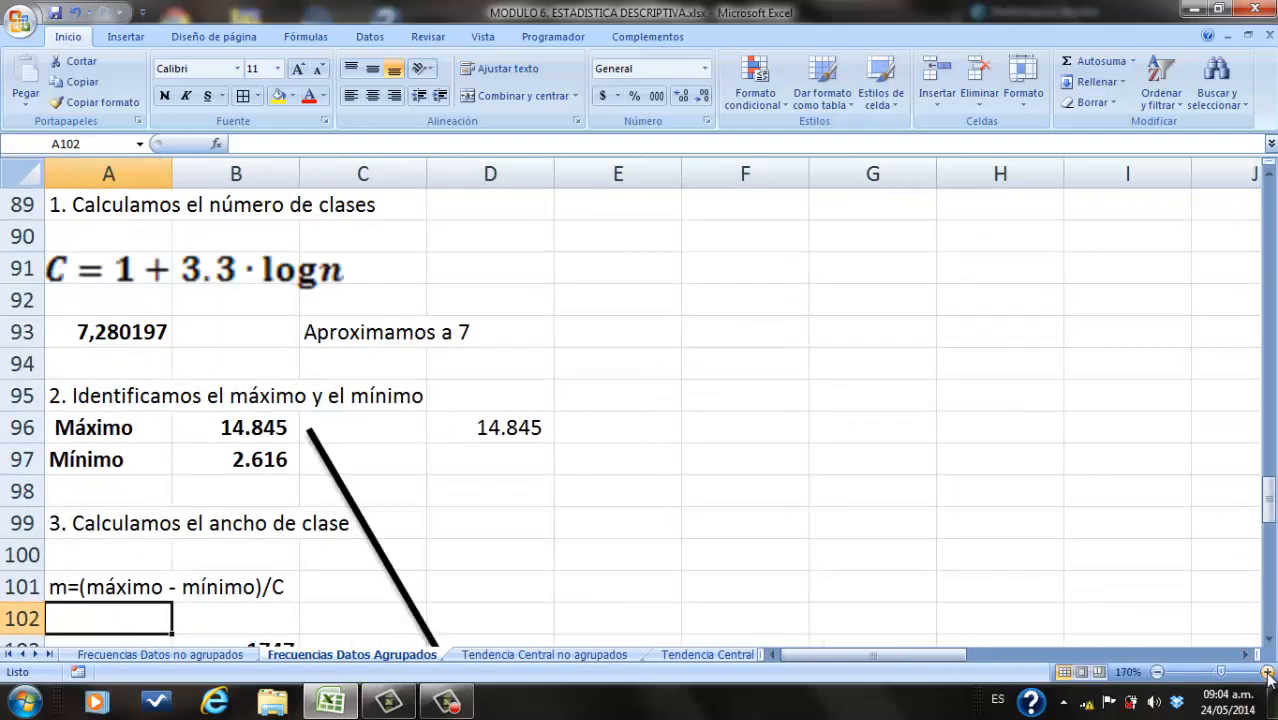
left_click(1267, 672)
left_click(1267, 672)
left_click(1267, 672)
left_click(1267, 672)
left_click(1267, 672)
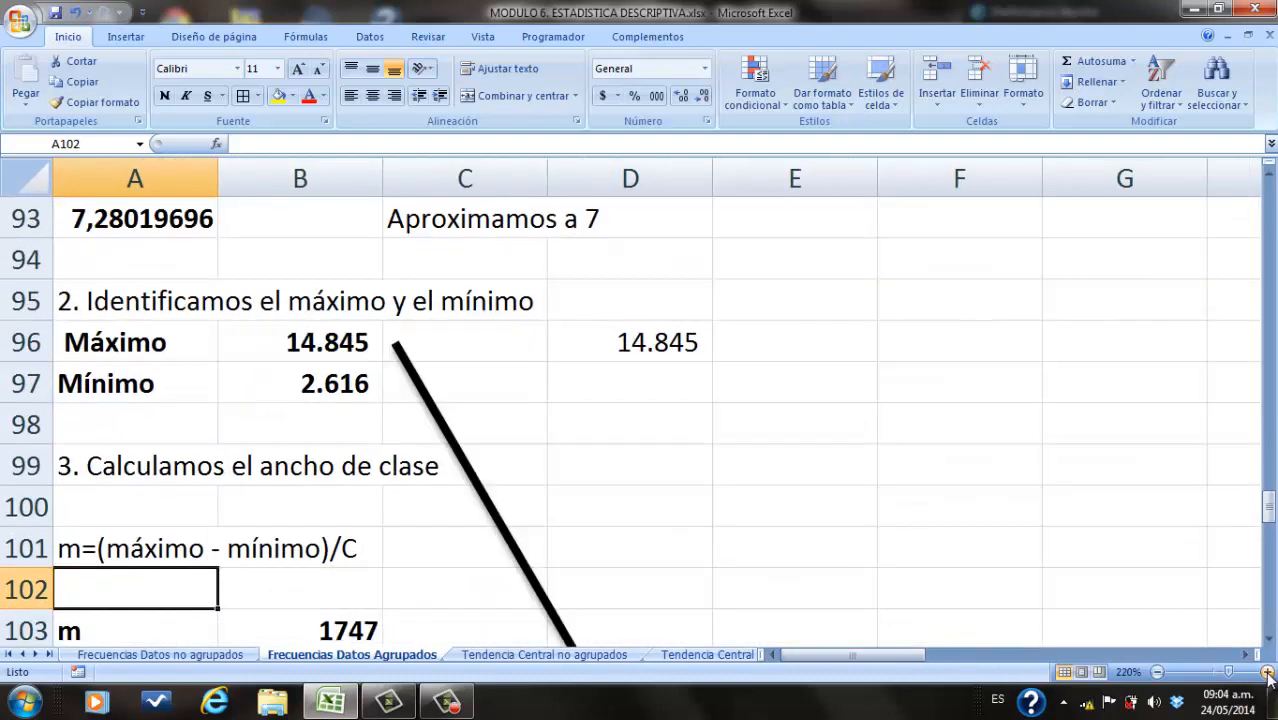
left_click(1267, 638)
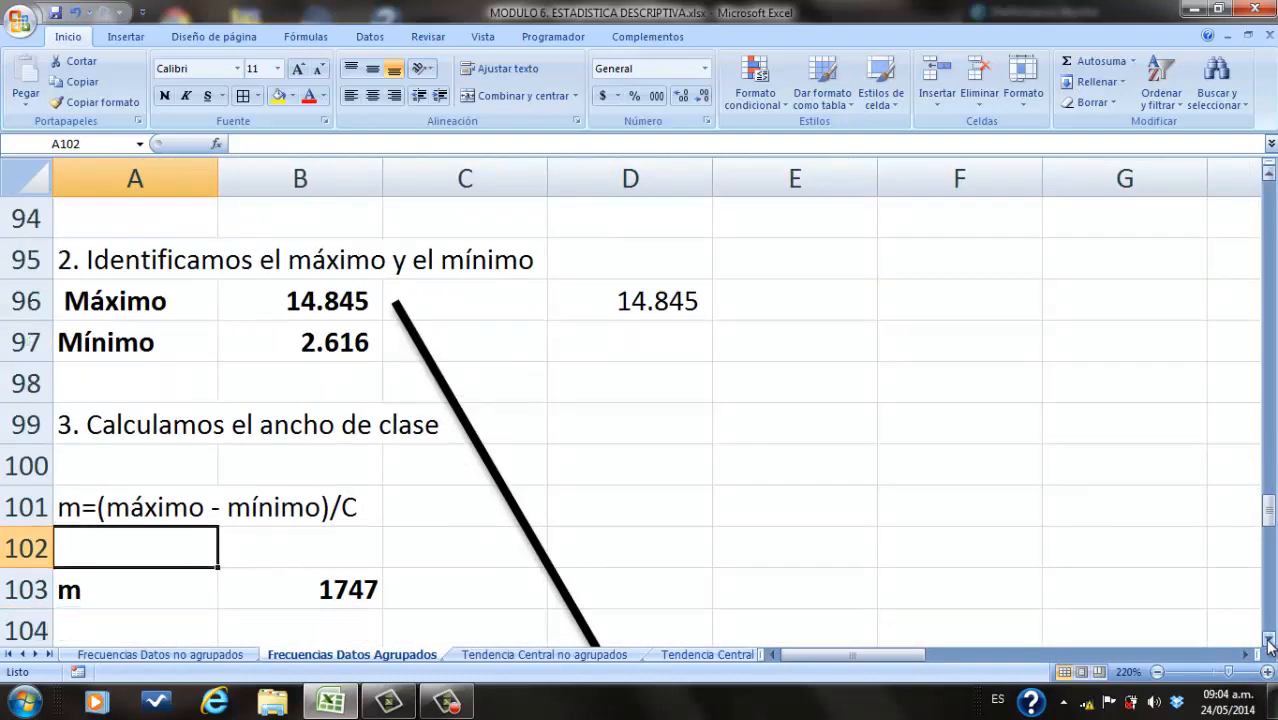
double_click(360, 590)
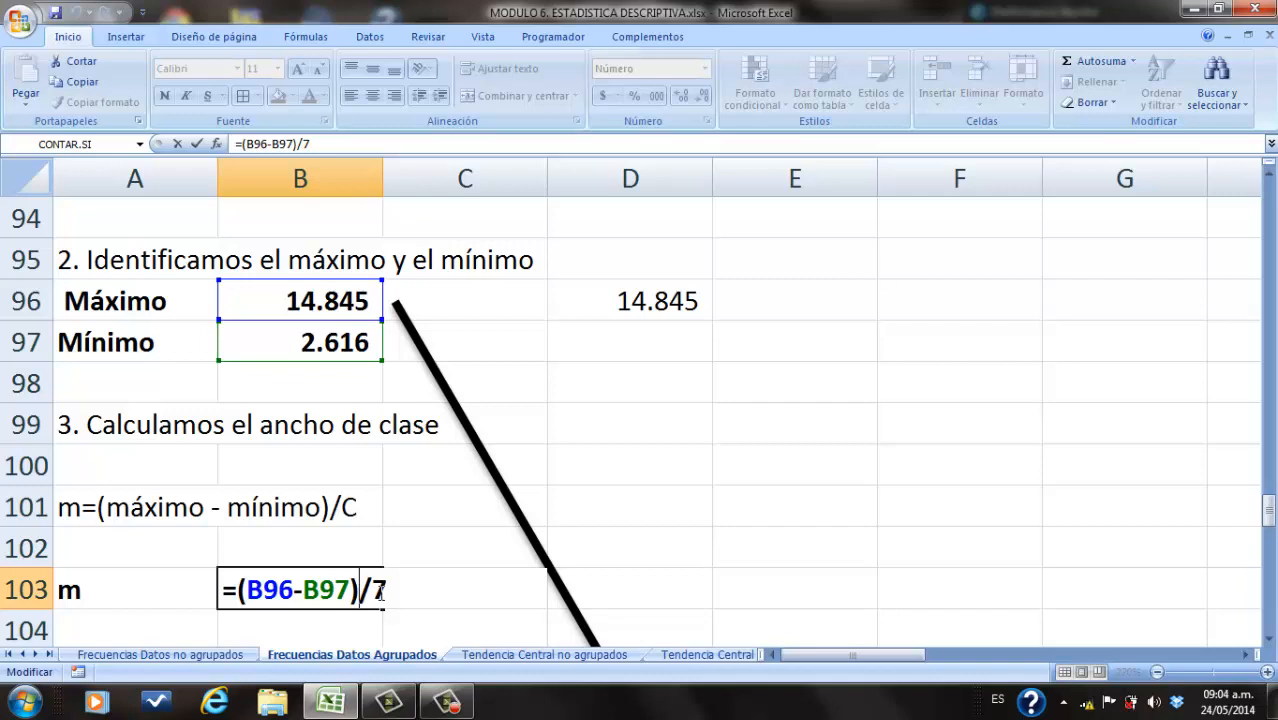
key("Return")
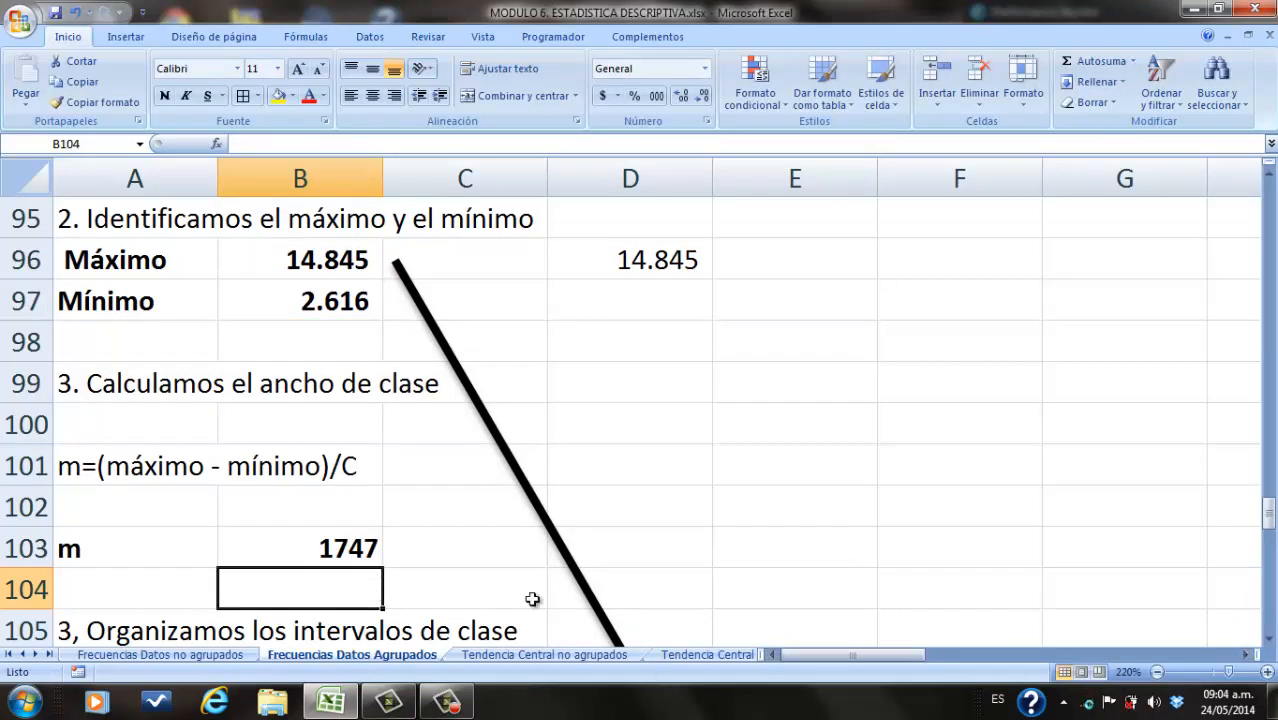
Step: Renumber the heading "Organizamos los intervalos de clase" in A105 so that it starts with "4."
double_click(80, 632)
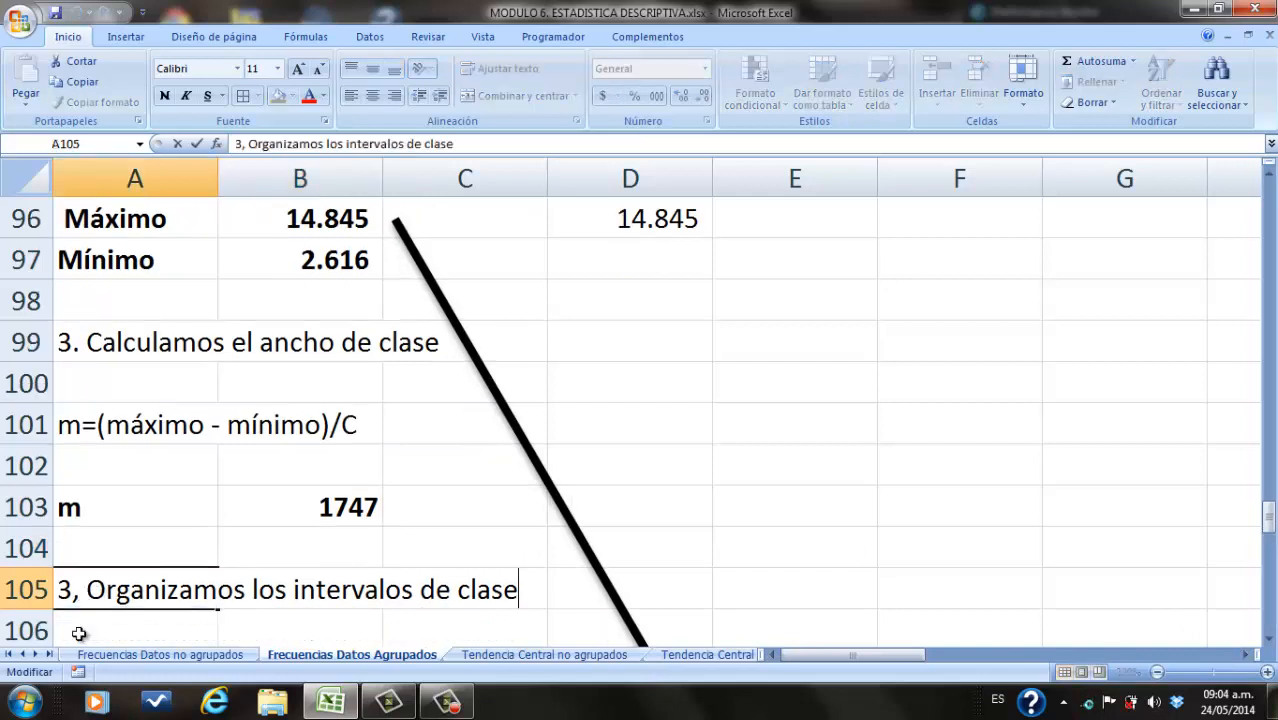
left_click(80, 590)
key("BackSpace")
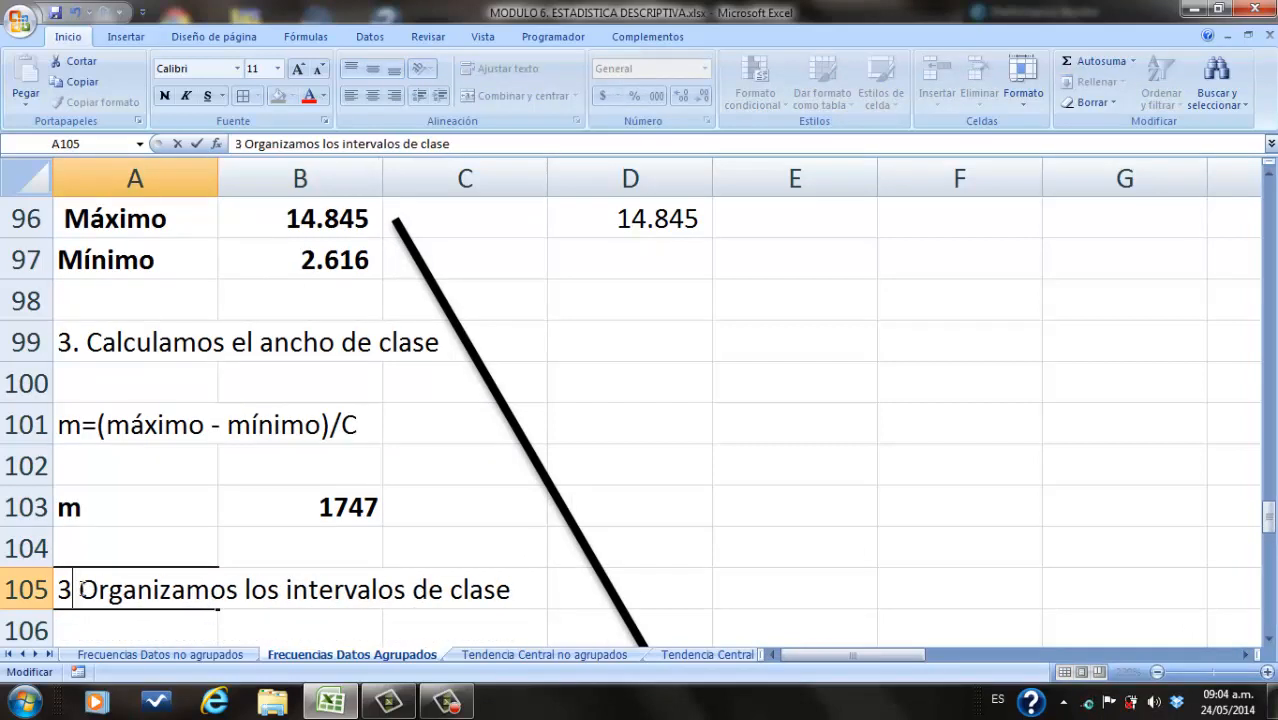
key("BackSpace")
type("4.")
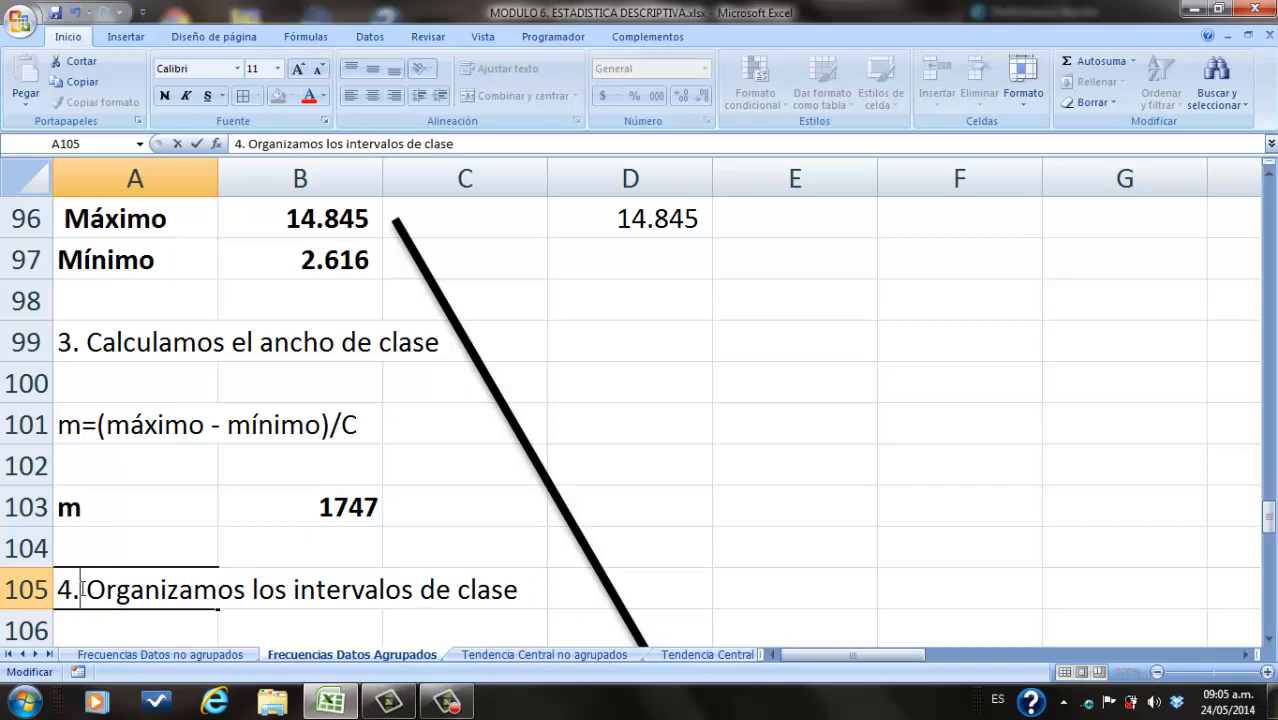
key("Return")
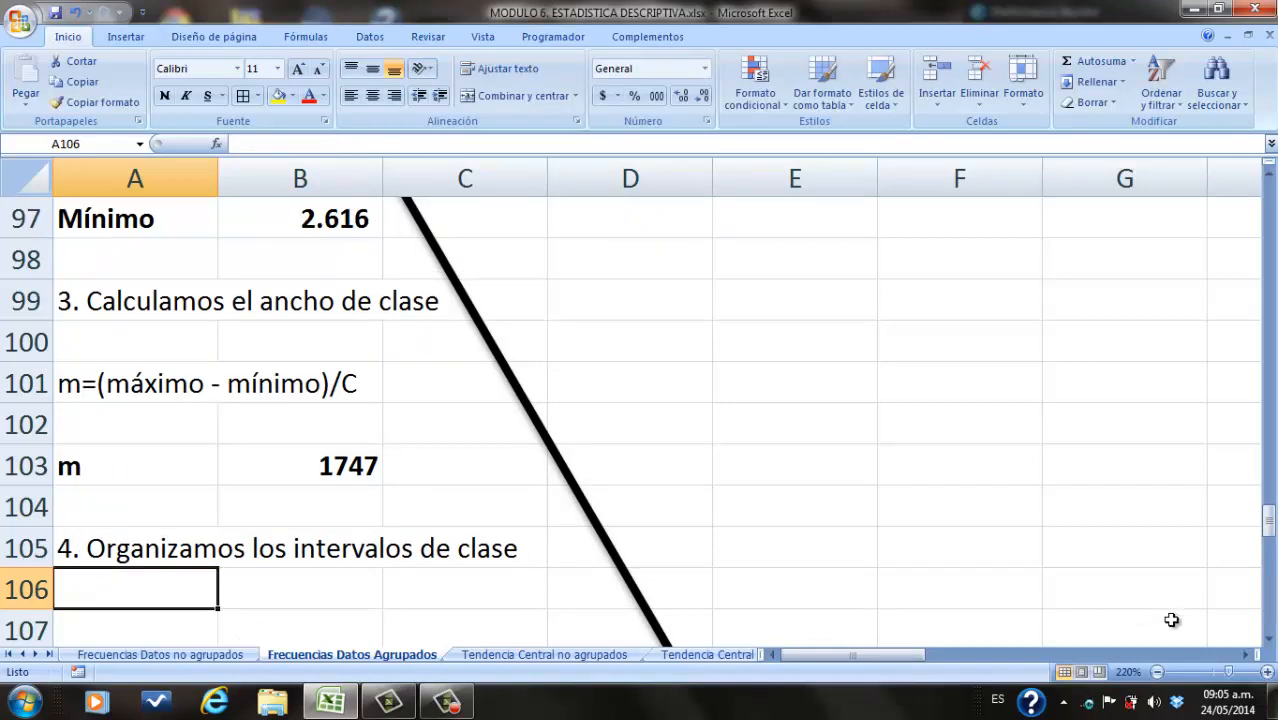
Step: Review the Intervalo table in A108:B115 and the note beside it about the last interval's upper limit
left_click(1268, 646)
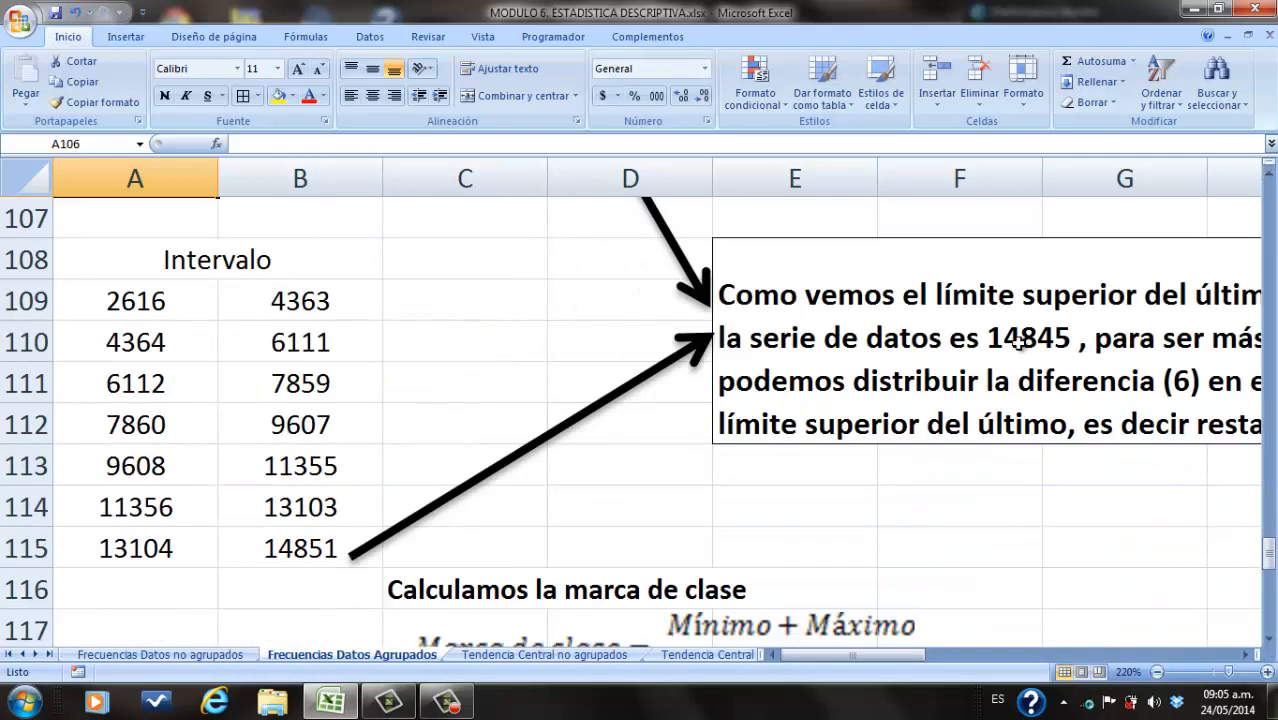
left_click(1268, 212)
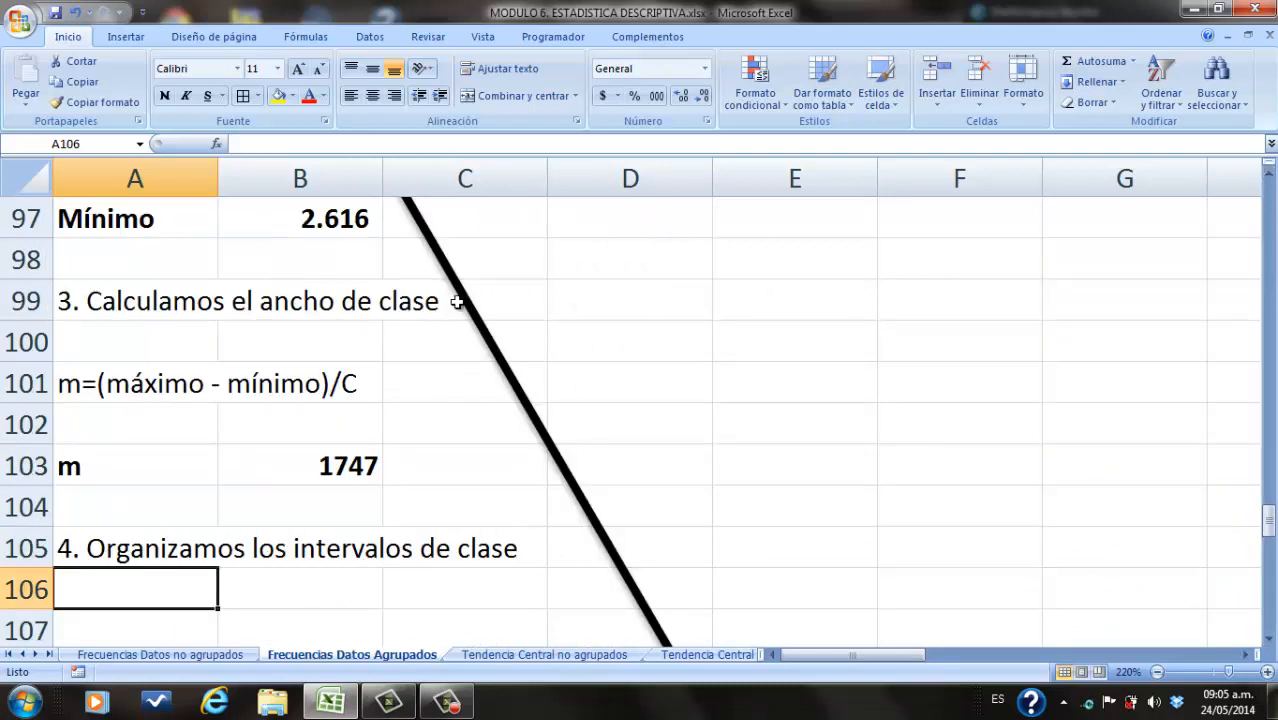
left_click(1269, 639)
left_click(1269, 639)
left_click(1269, 639)
left_click(1269, 639)
left_click(1269, 639)
left_click(1269, 639)
left_click(1269, 639)
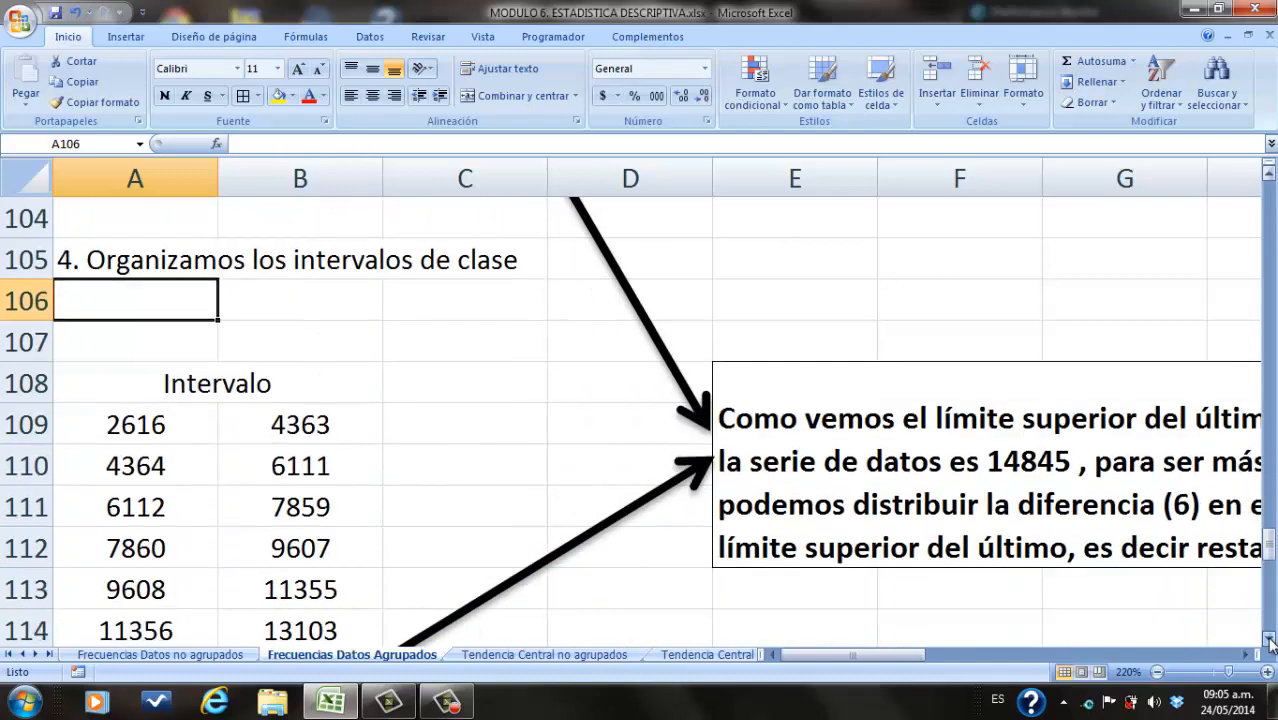
left_click(1269, 639)
left_click(1269, 639)
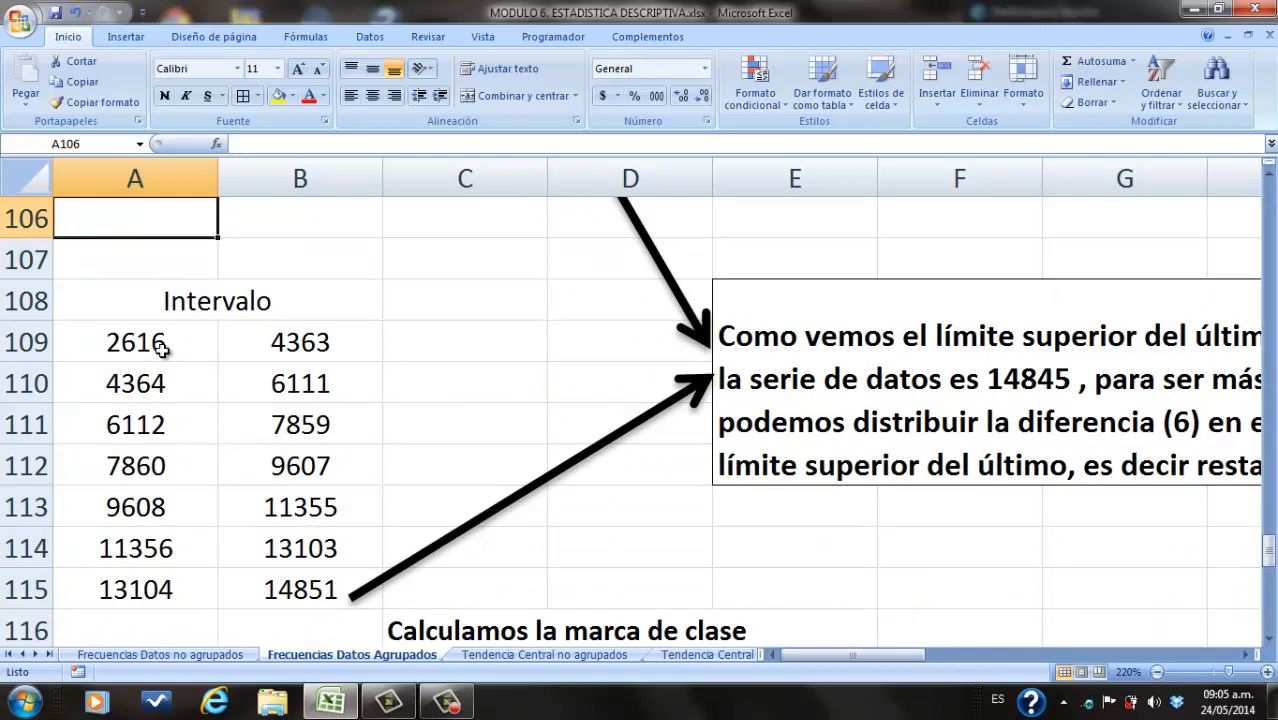
Step: Inspect the first interval's upper-limit formula in B109 and compare its added constant with the class width m in B103
double_click(297, 342)
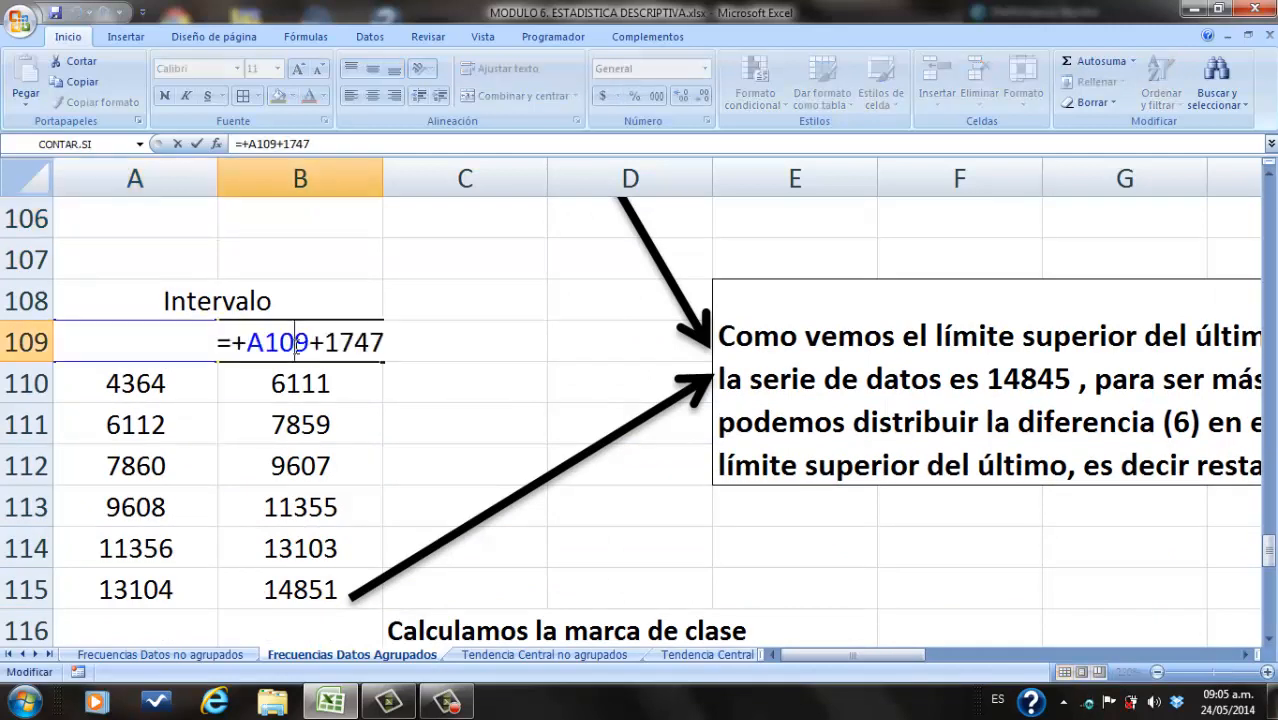
key("Return")
left_click(297, 342)
double_click(295, 342)
key("Return")
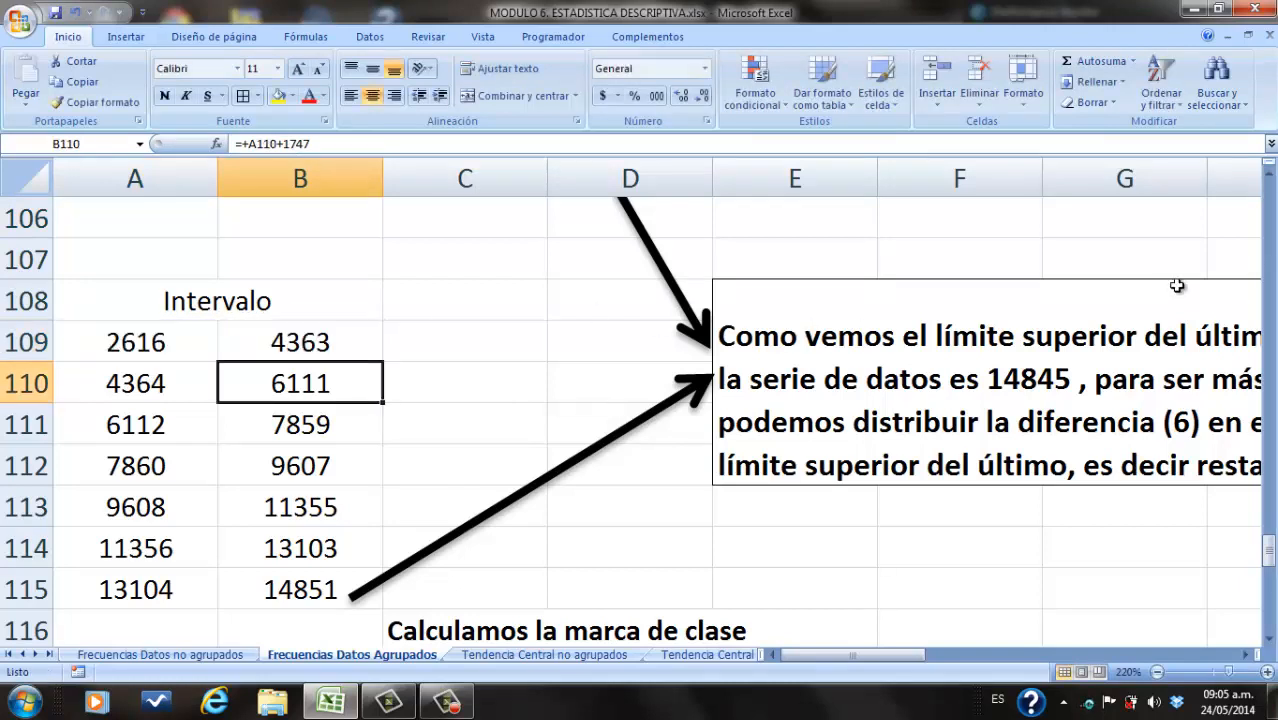
left_click(1269, 176)
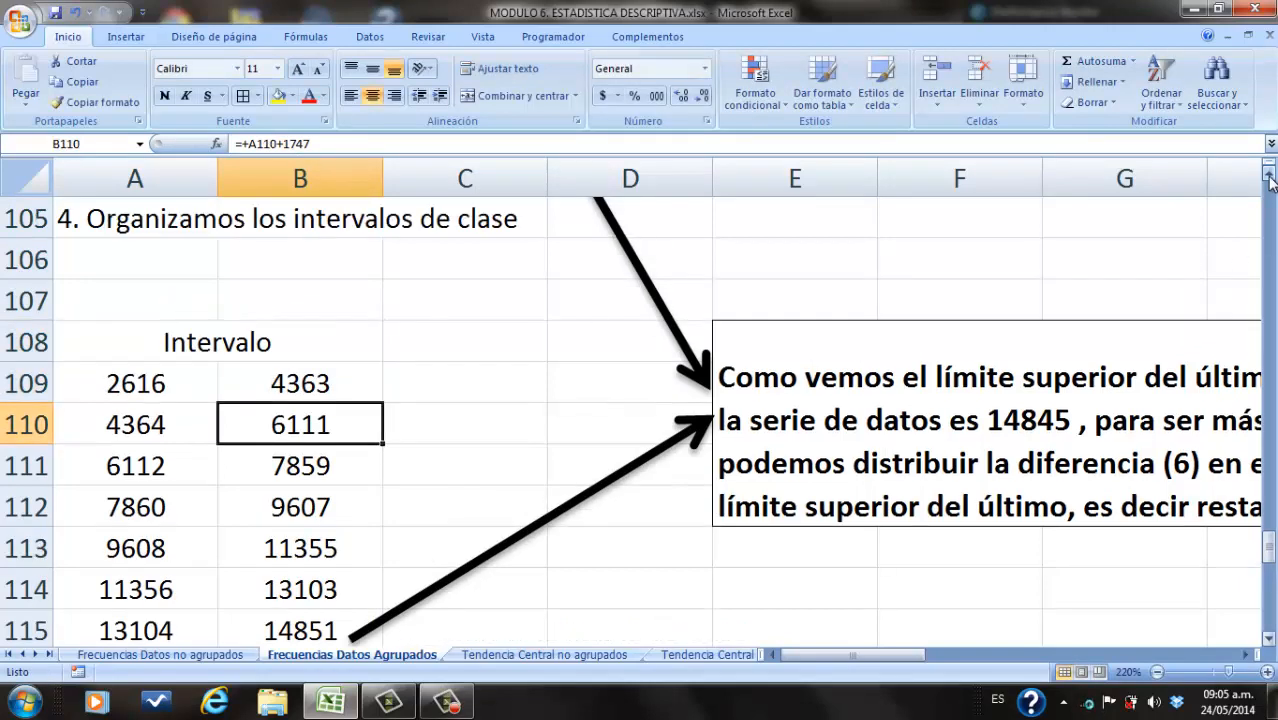
left_click(1269, 176)
left_click(1269, 176)
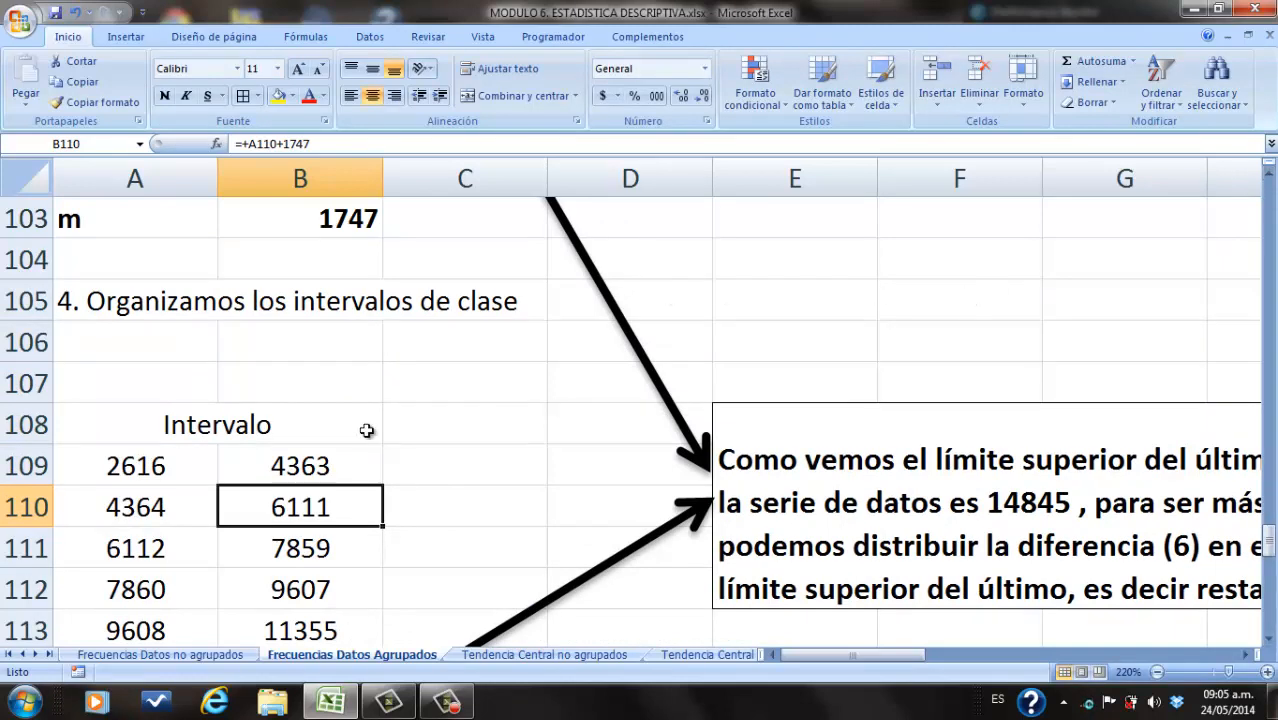
left_click(350, 459)
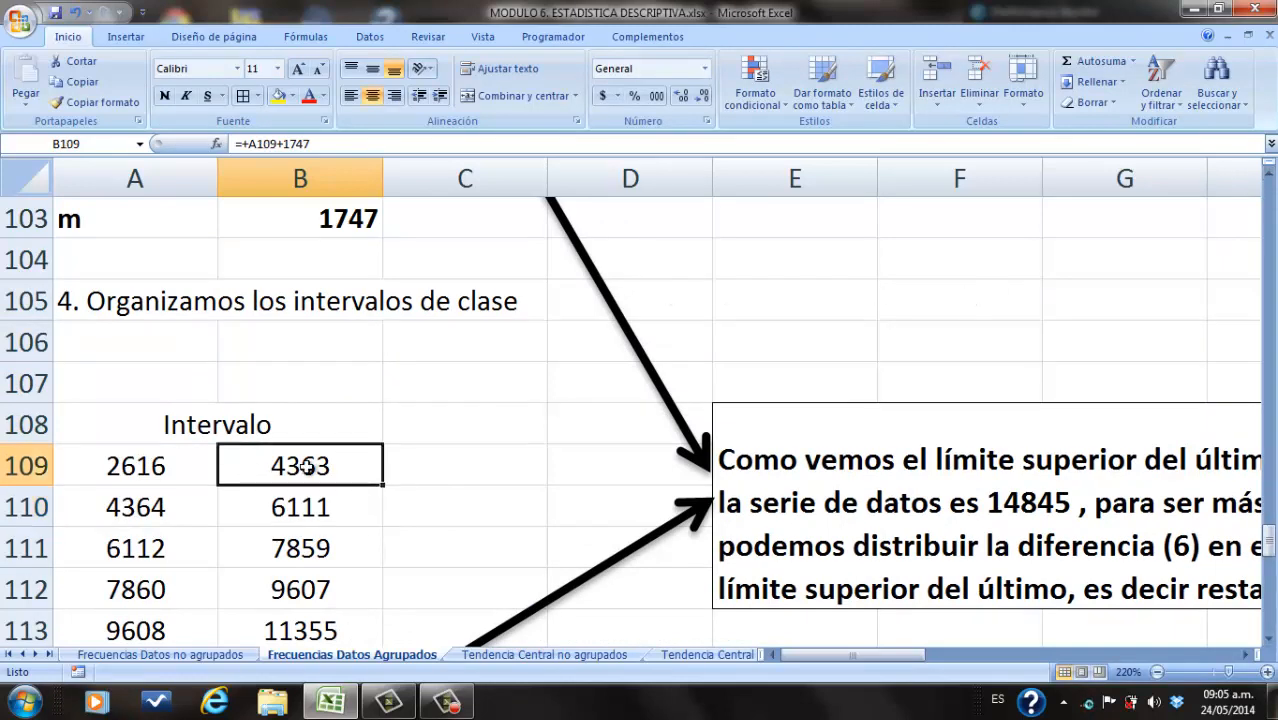
double_click(305, 466)
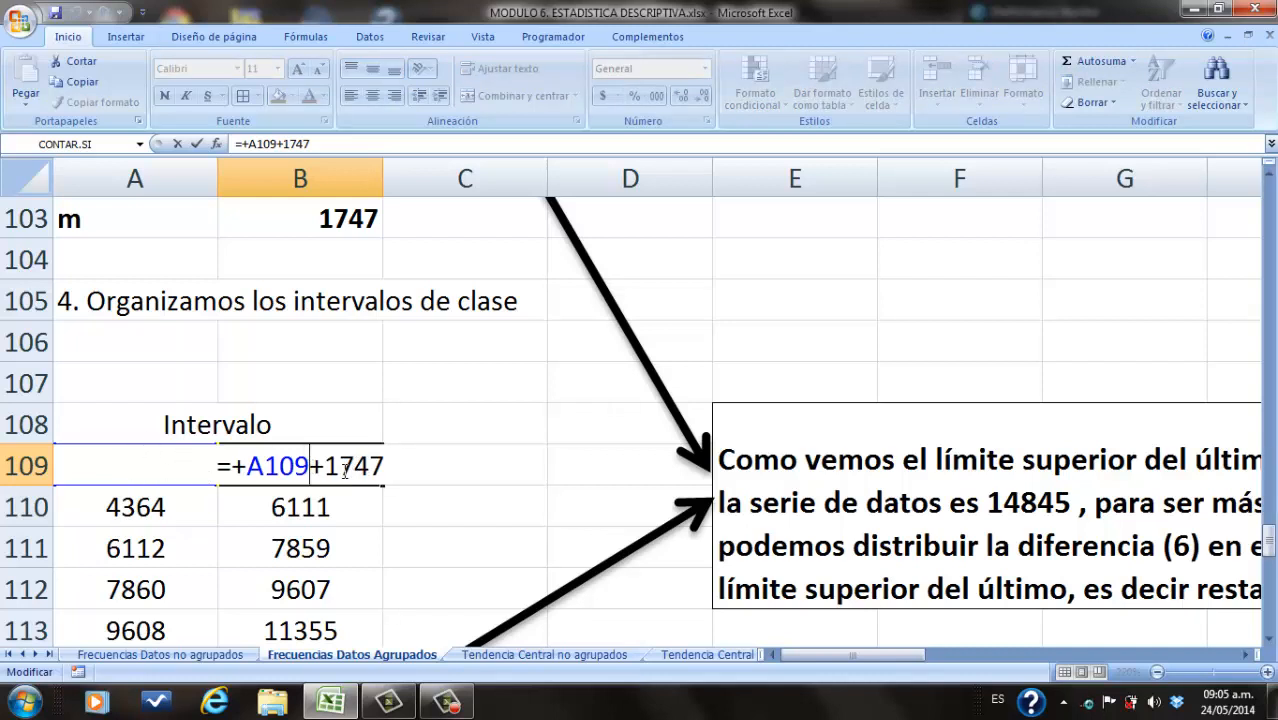
key("Return")
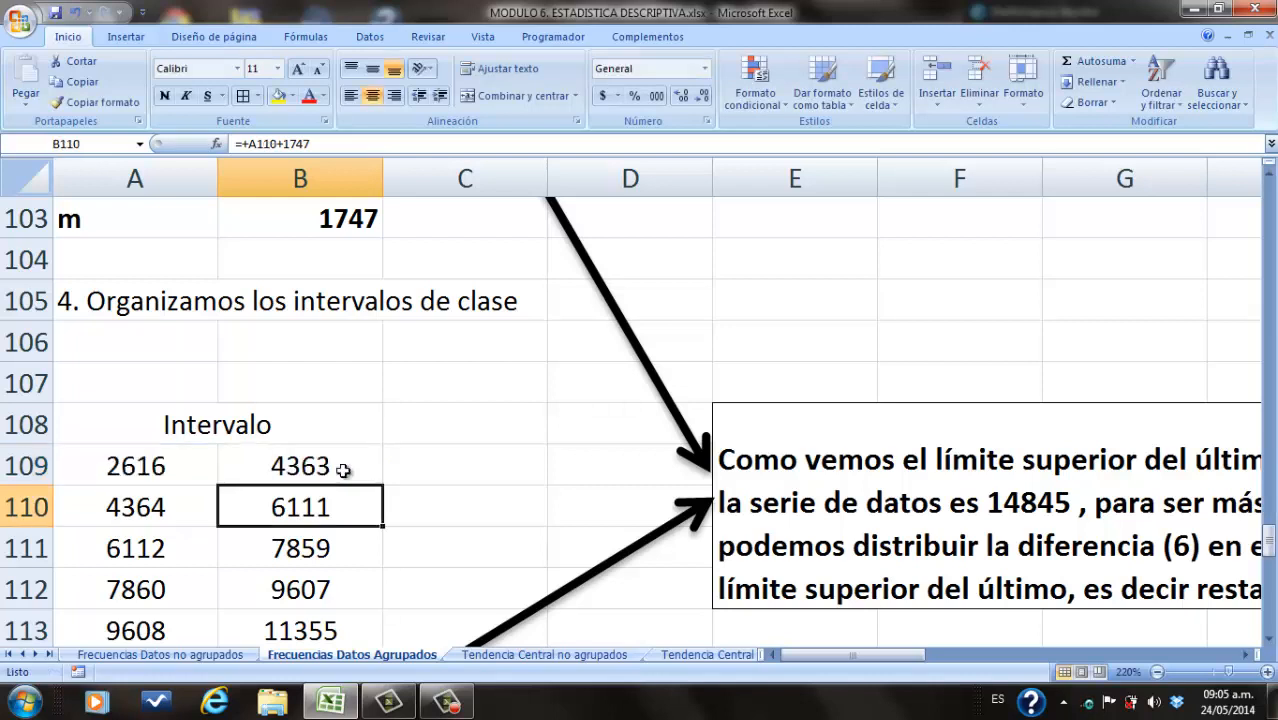
left_click(447, 700)
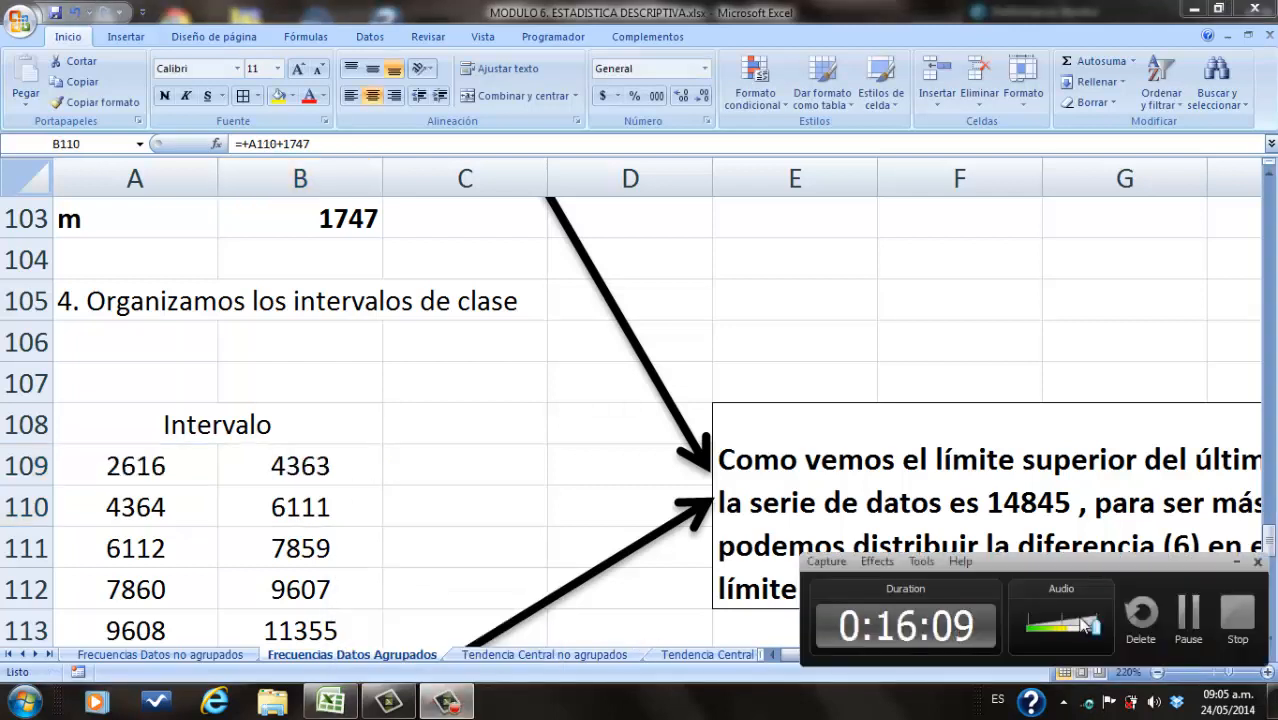
left_click(1189, 614)
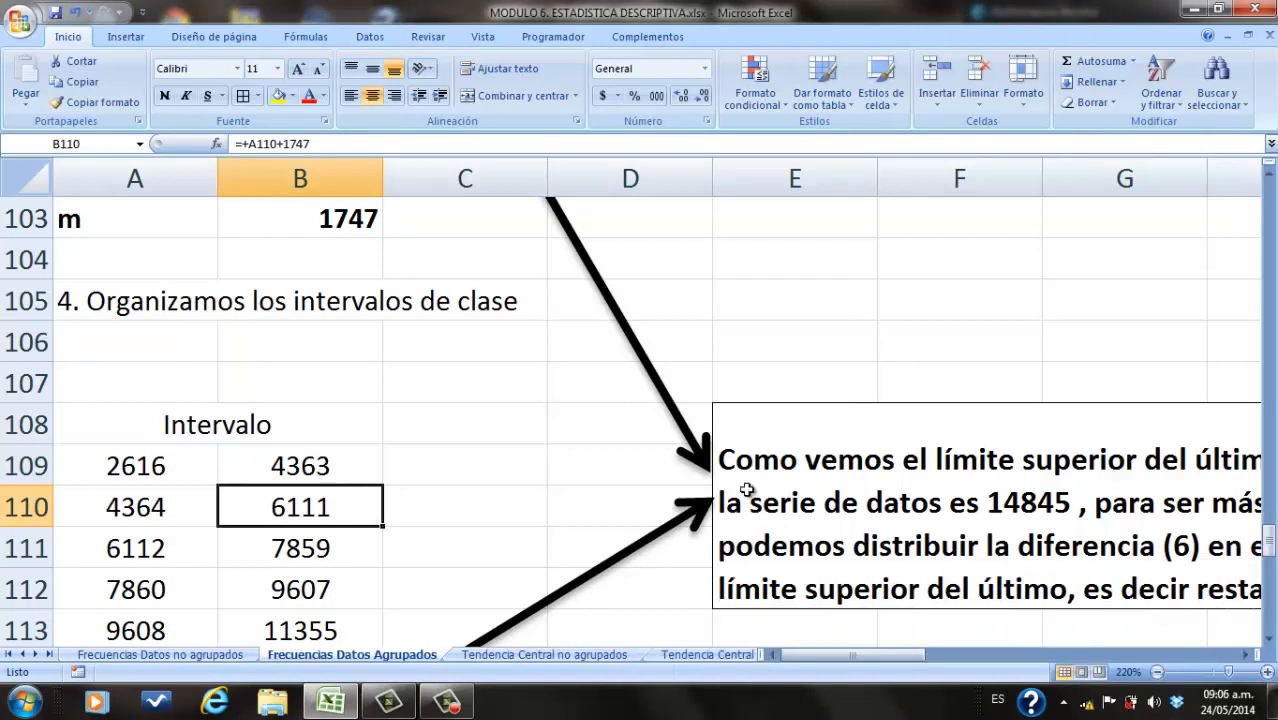
Step: Inspect the second interval's lower-limit formula in A110 and trace its reference to the first interval's upper limit in B109
left_click(187, 509)
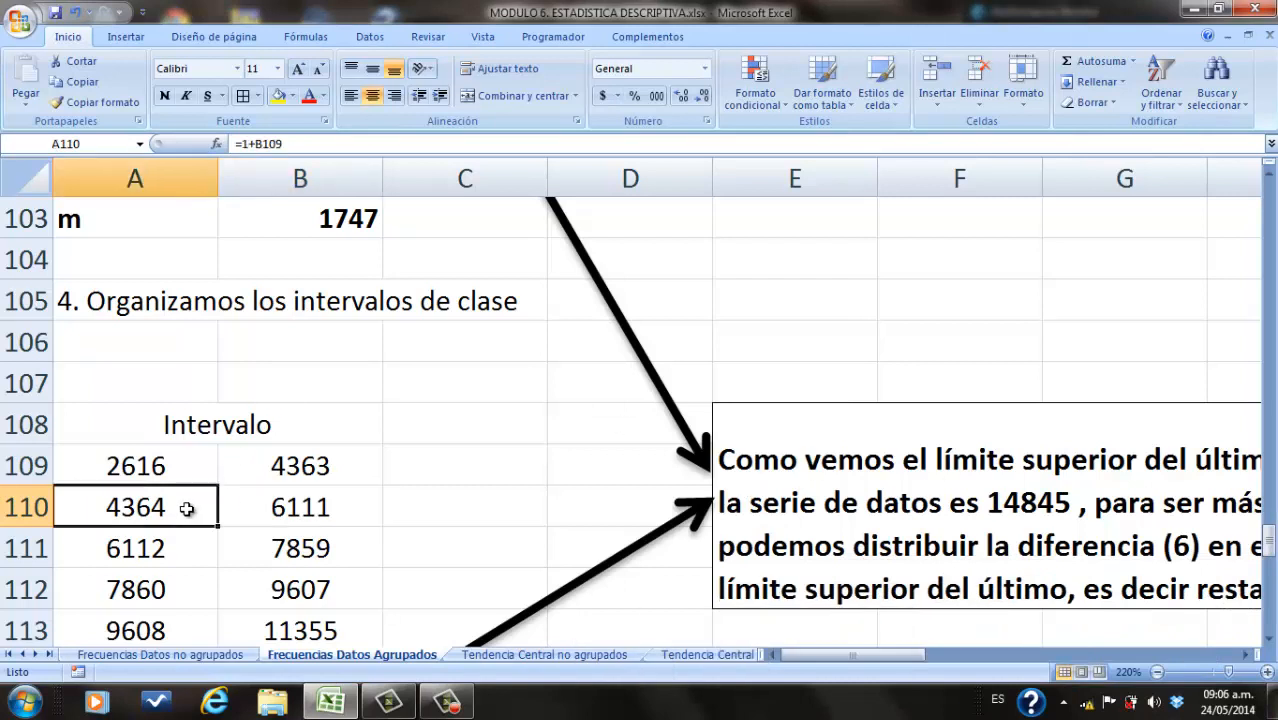
left_click(310, 467)
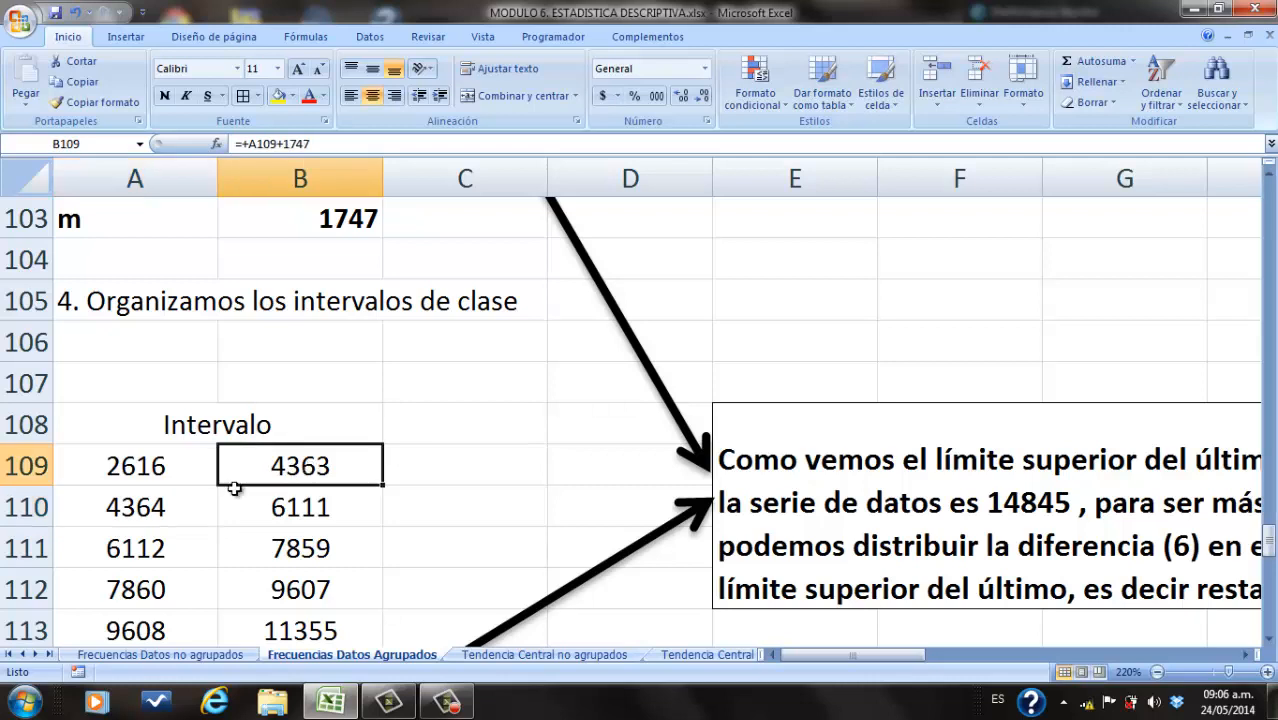
left_click(186, 506)
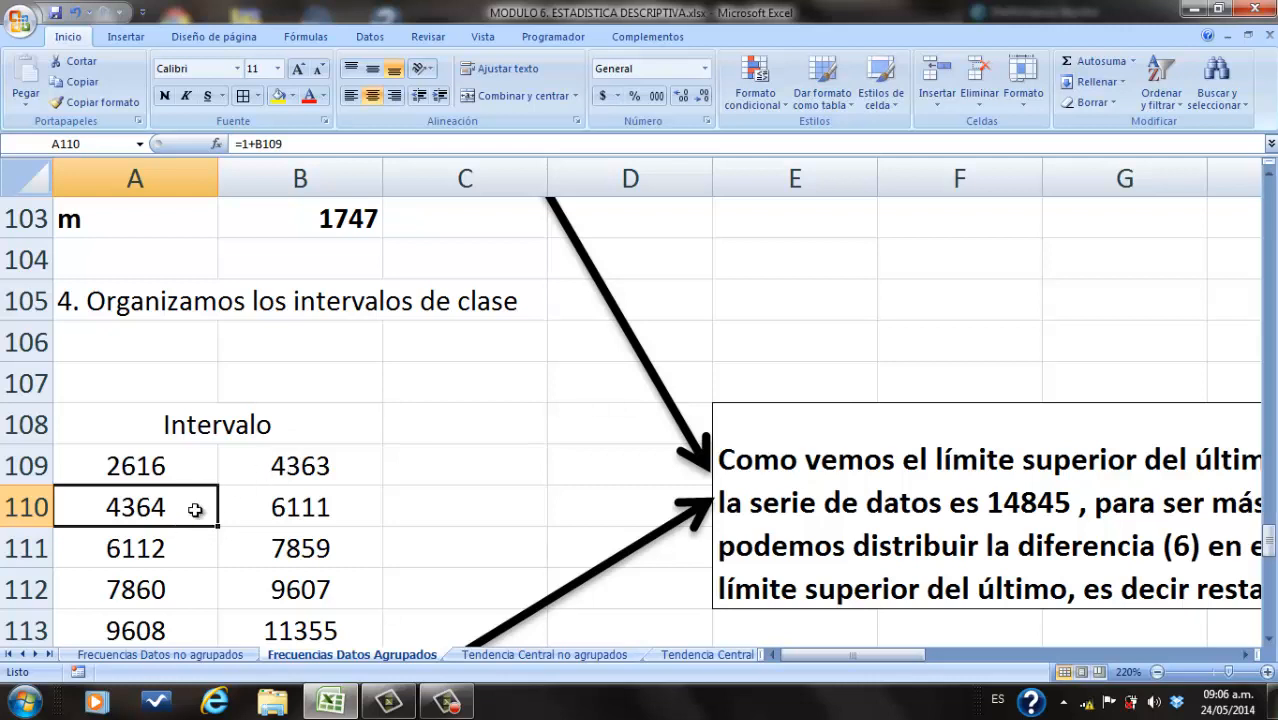
double_click(185, 510)
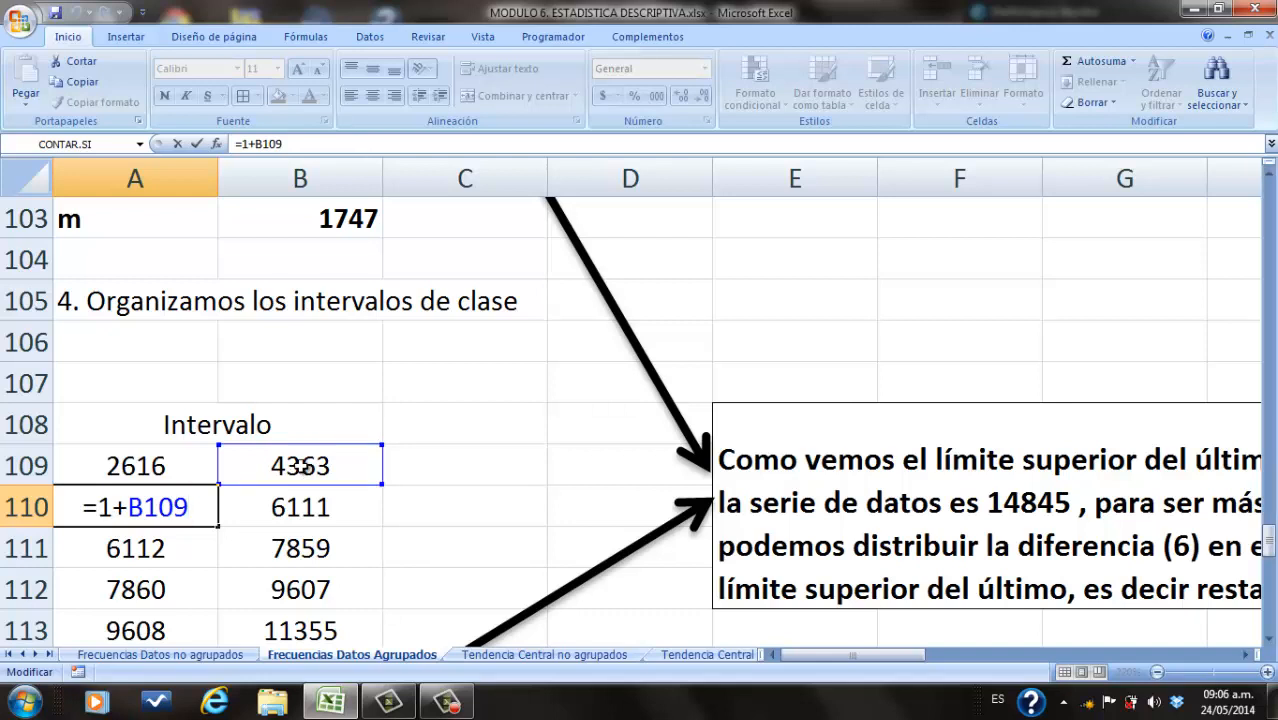
key("Return")
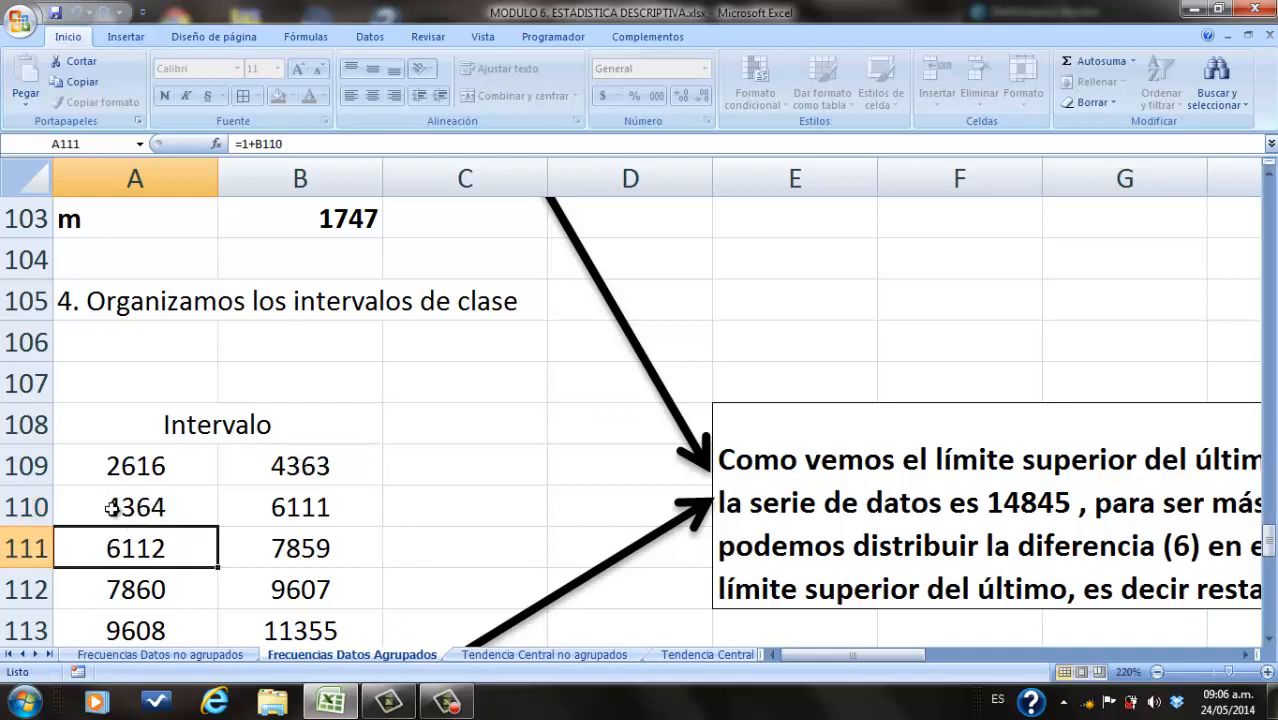
Step: Inspect the second interval's upper-limit formula in B110 and both limit formulas of the third interval in A111 and B111
double_click(290, 507)
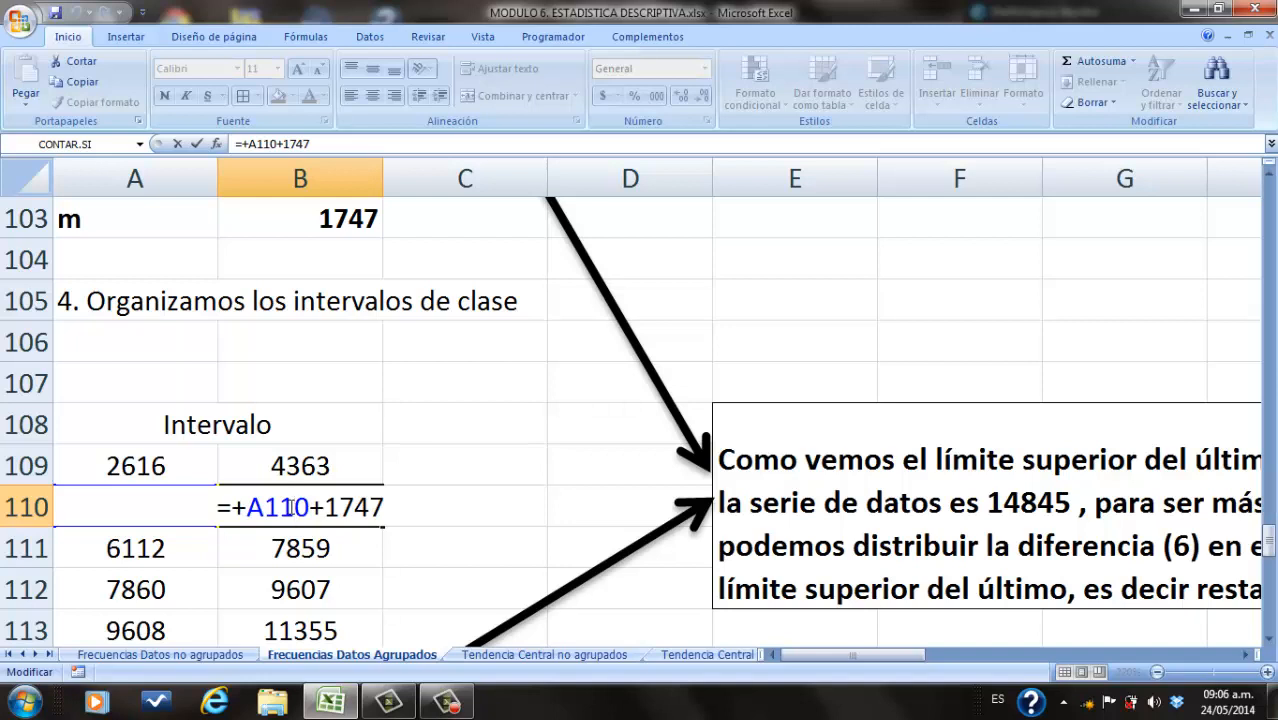
key("Return")
double_click(182, 551)
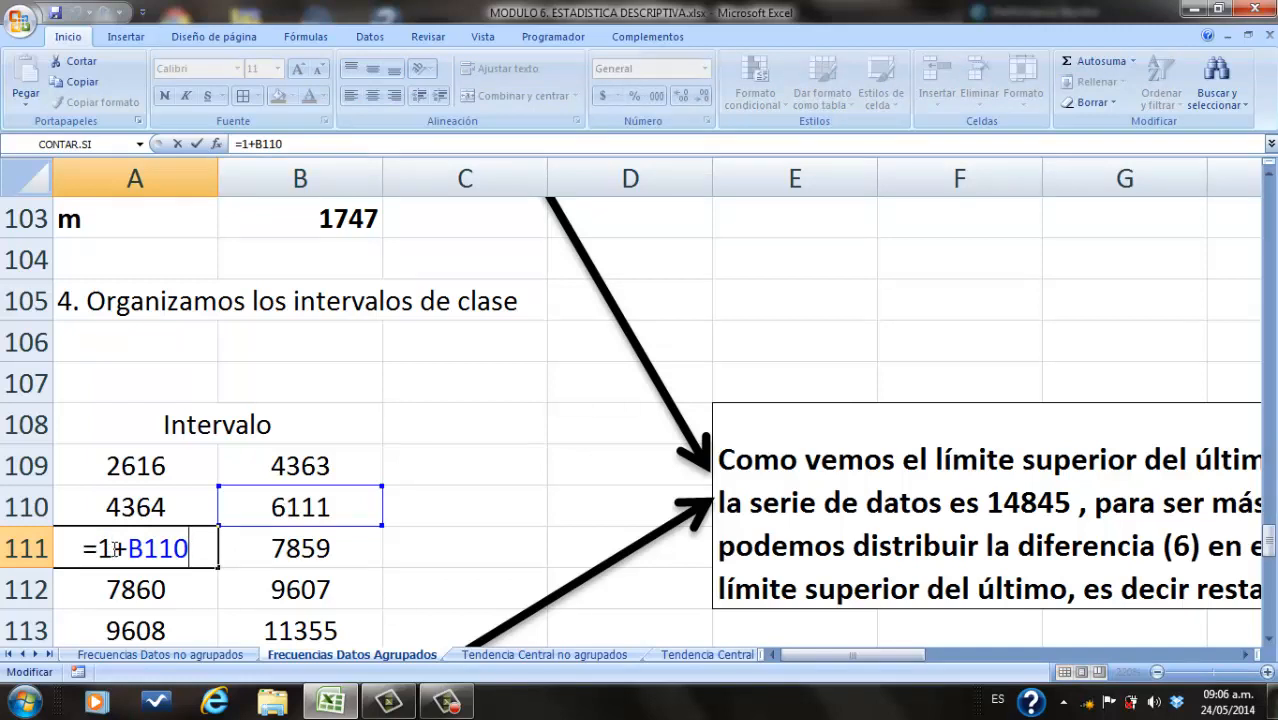
key("Return")
double_click(248, 548)
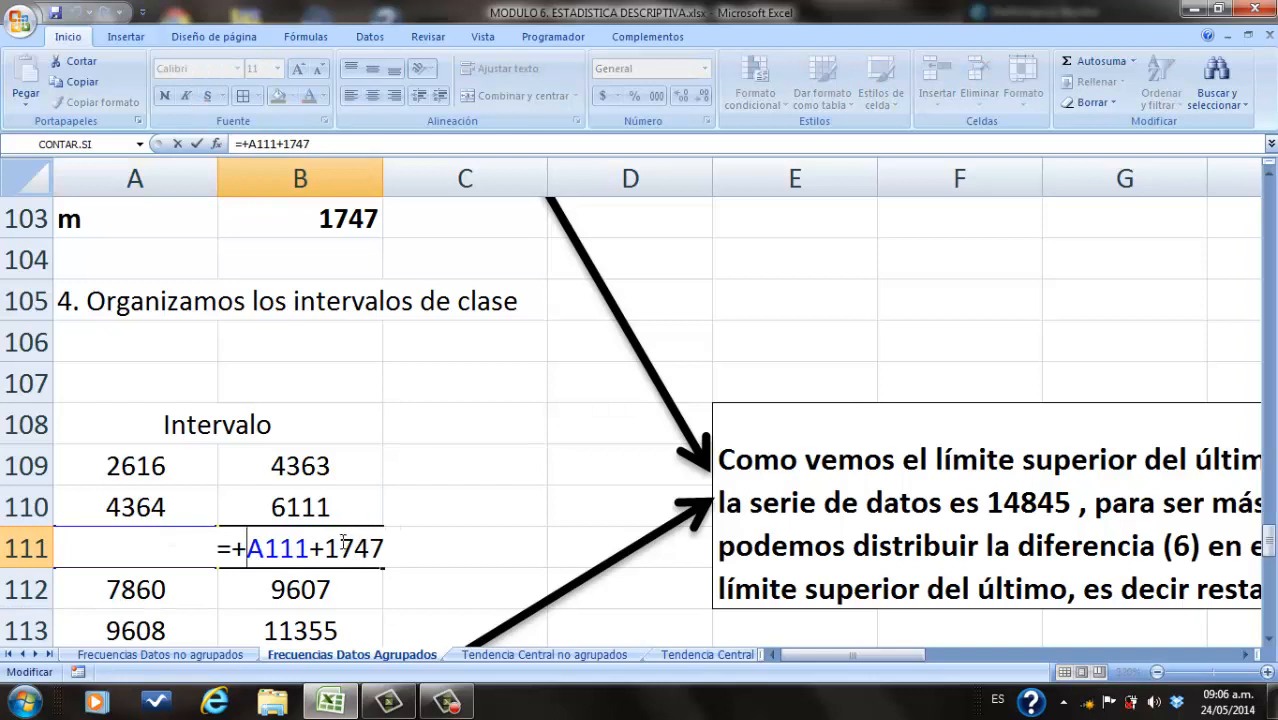
key("Return")
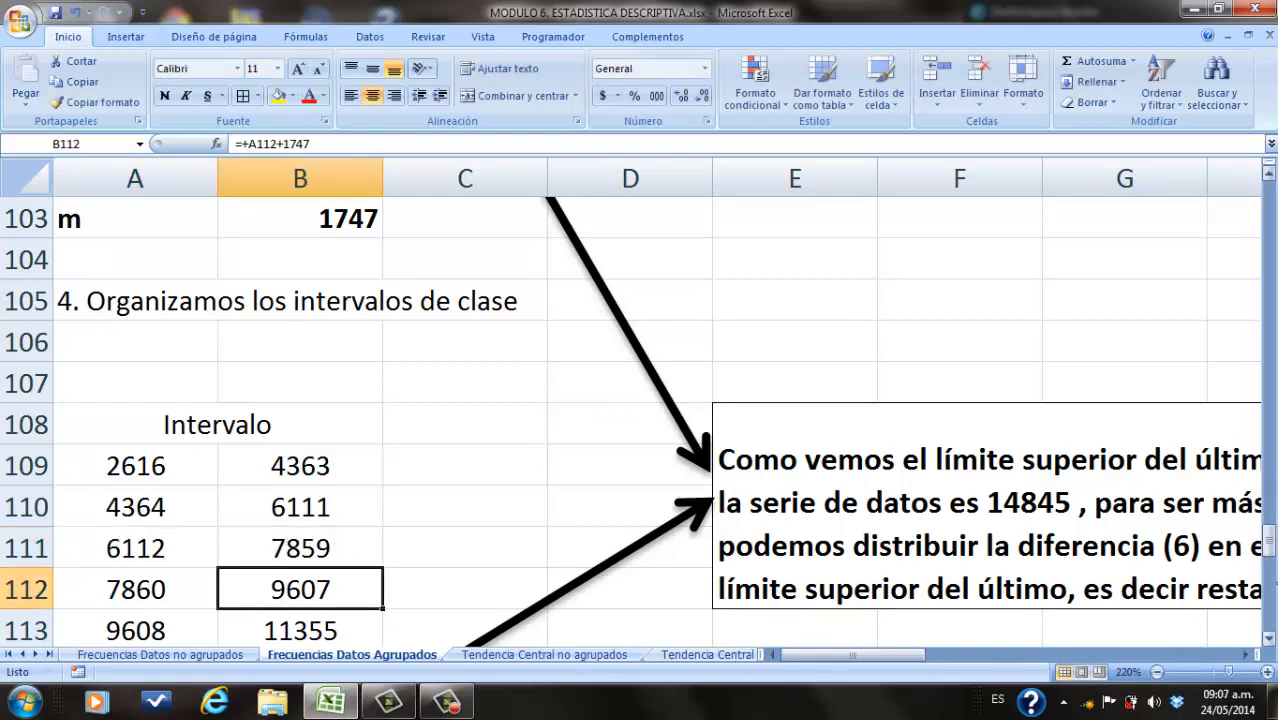
Step: Review the remaining class intervals in the Intervalo table, ending at the last upper limit in B115
left_click(1270, 636)
left_click(1270, 636)
left_click(1270, 636)
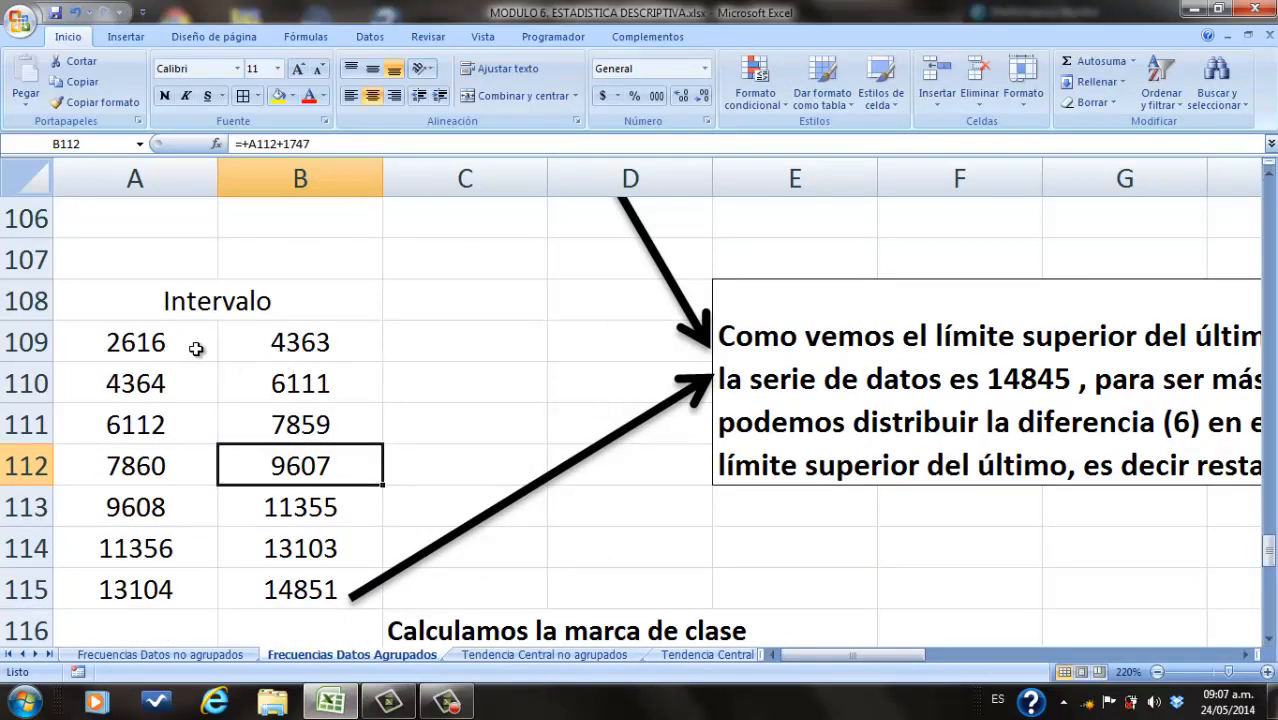
left_click_drag(178, 346, 282, 370)
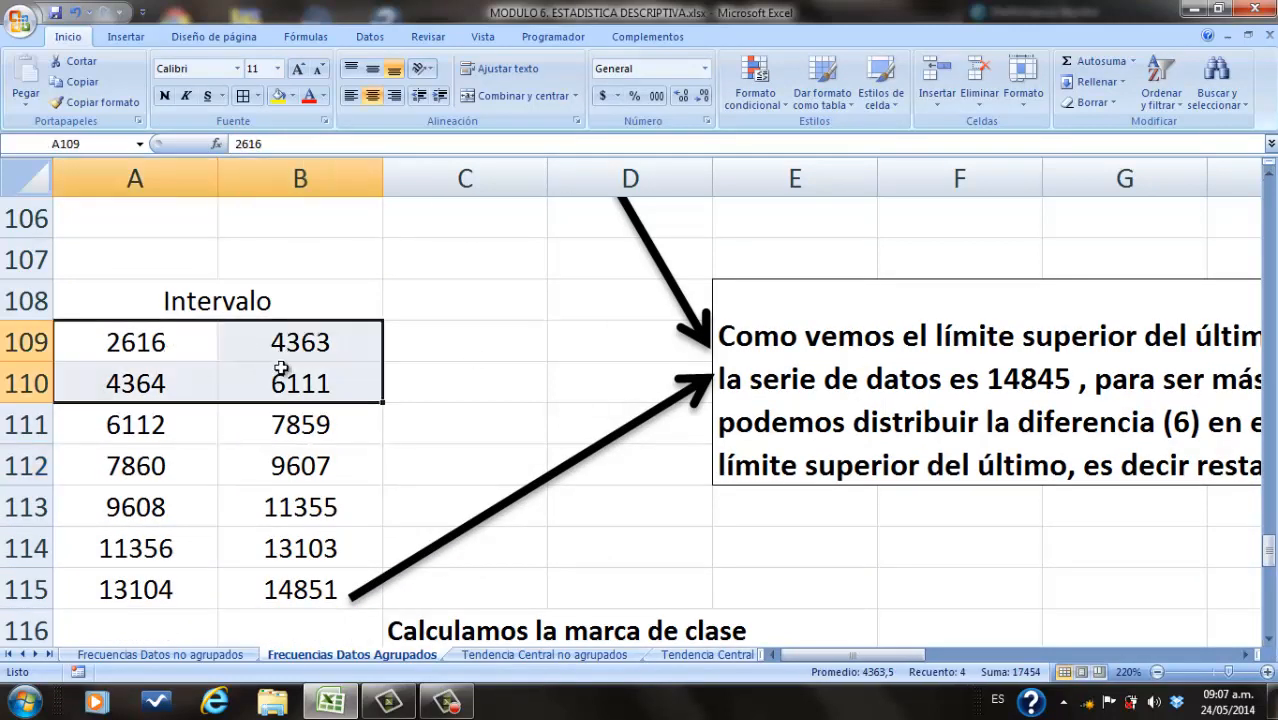
left_click_drag(187, 428, 256, 476)
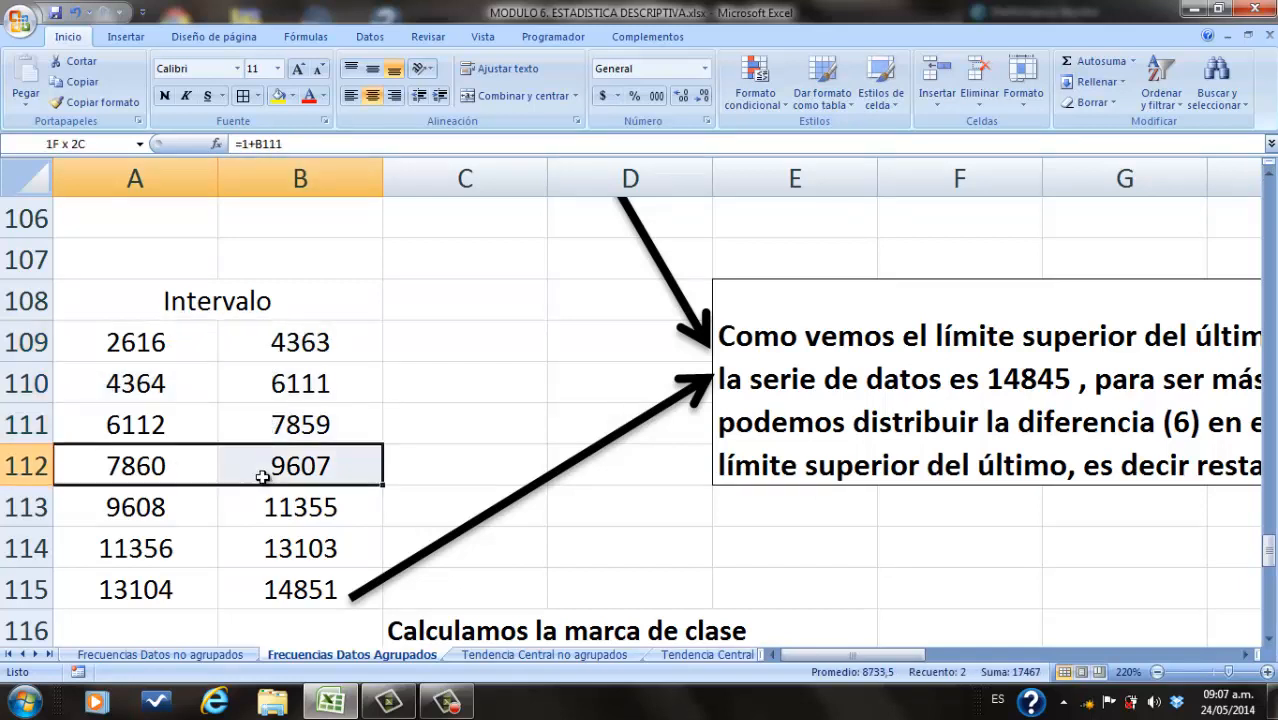
double_click(188, 516)
double_click(263, 520)
left_click(245, 552)
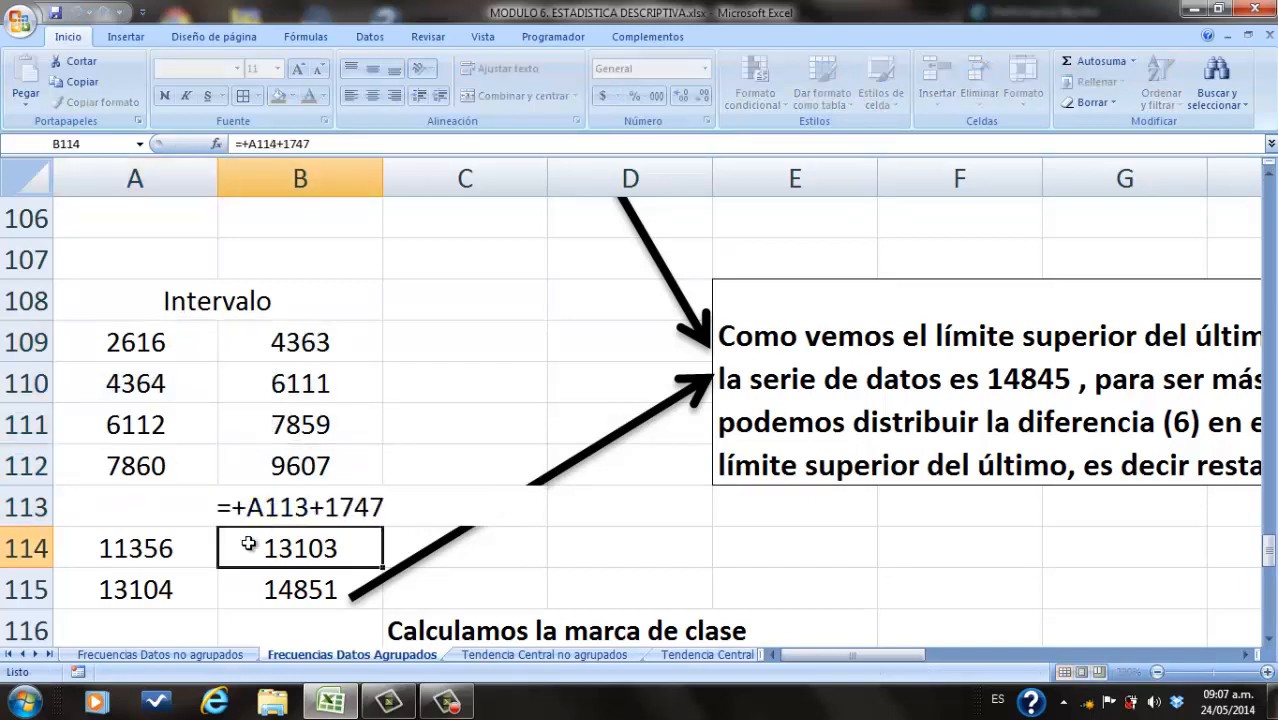
left_click(241, 587)
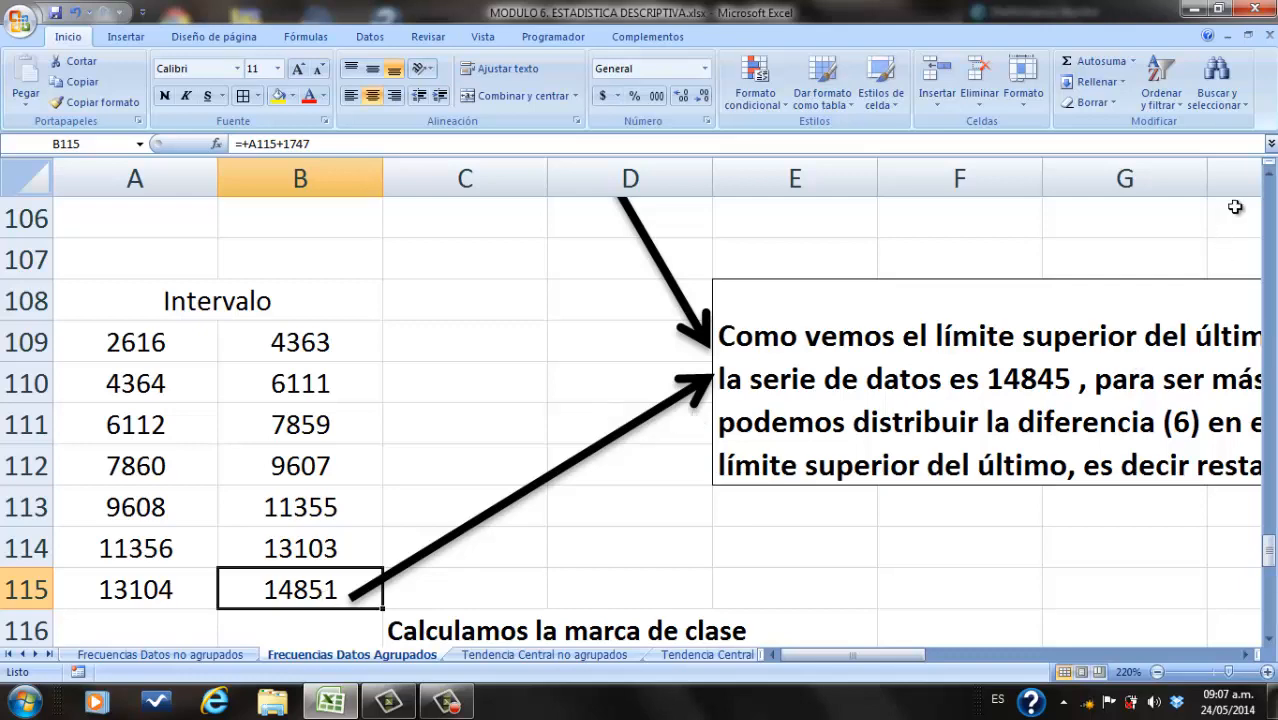
Step: Compare the last interval's upper limit in B115 with the data maximum in B96
left_click_drag(1270, 175, 1270, 175)
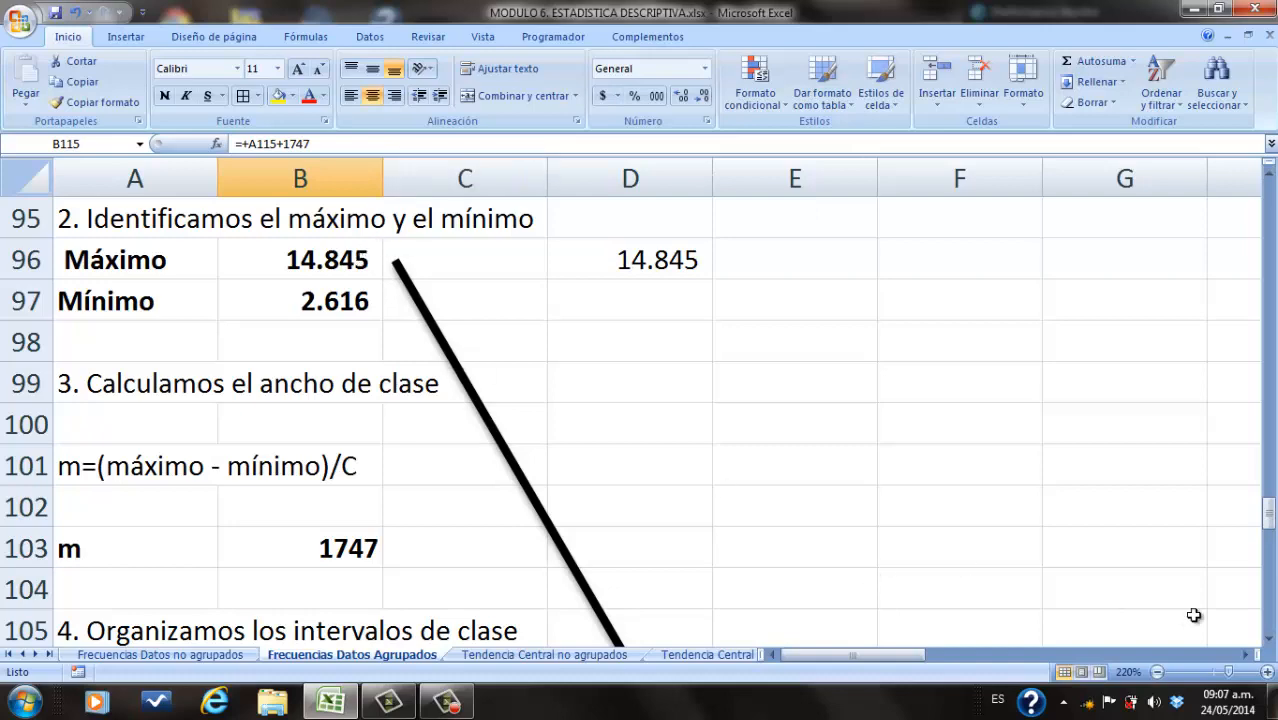
left_click(1269, 639)
left_click_drag(1270, 647, 1270, 647)
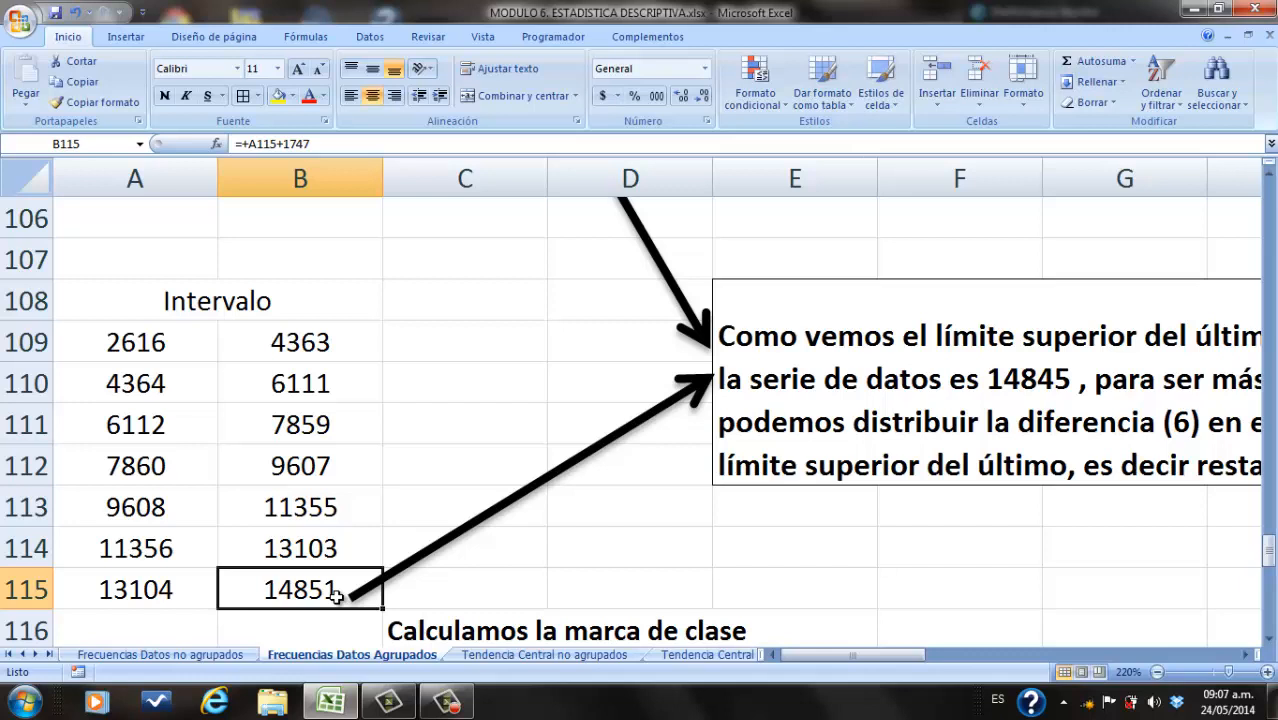
Step: Inspect the first interval of the frequency table, checking its lower limit in A121 and the upper-limit formula in B121
left_click(1270, 640)
left_click(1270, 640)
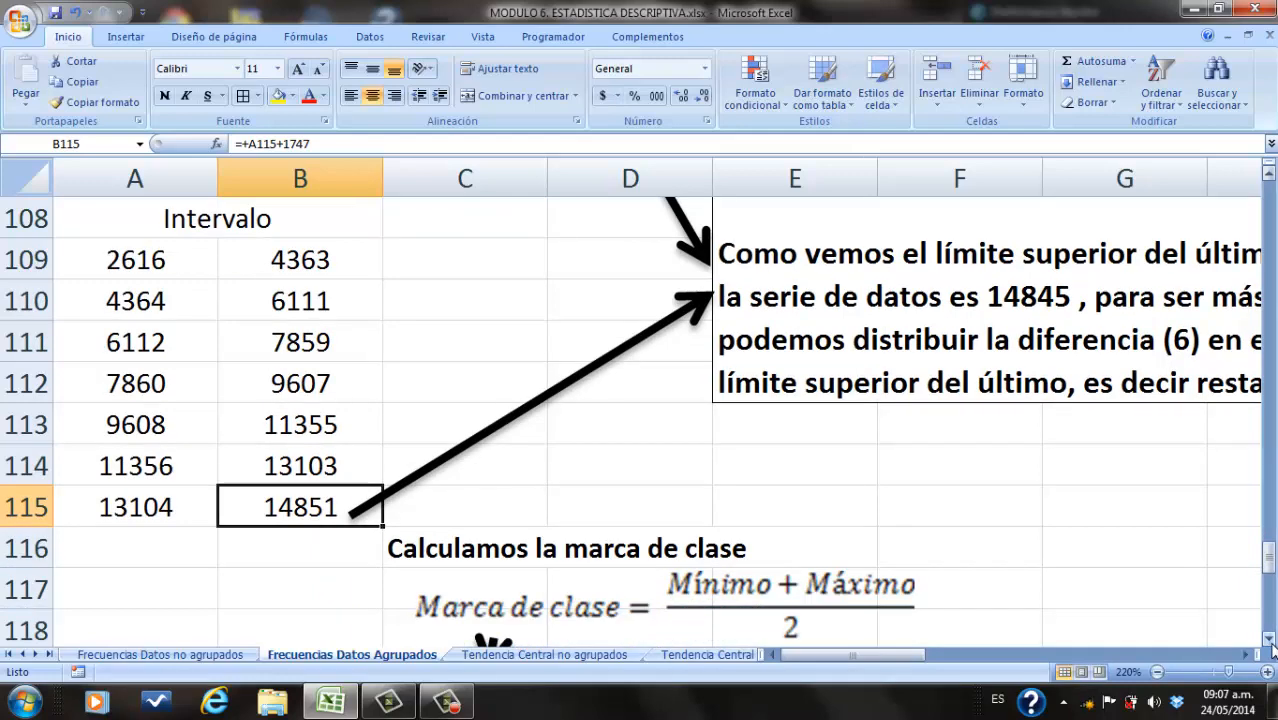
left_click(1270, 640)
left_click(1270, 640)
left_click(1270, 640)
left_click(1270, 640)
left_click(1270, 640)
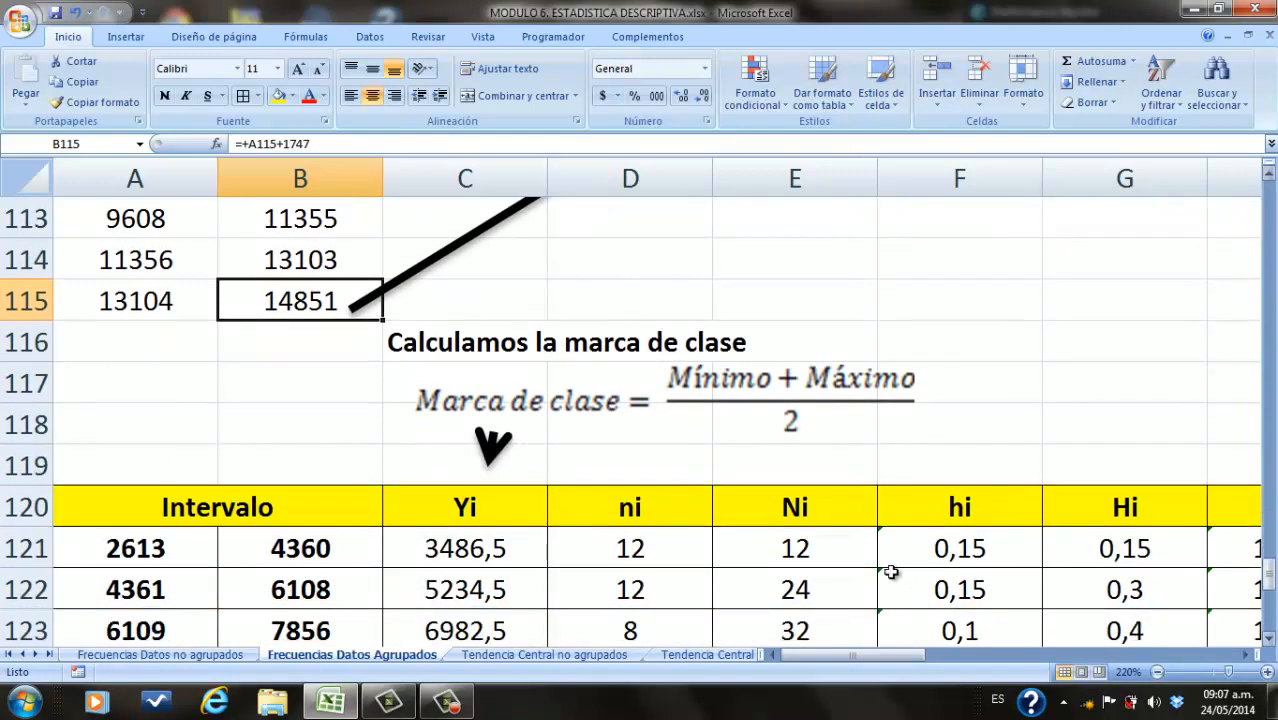
left_click(169, 548)
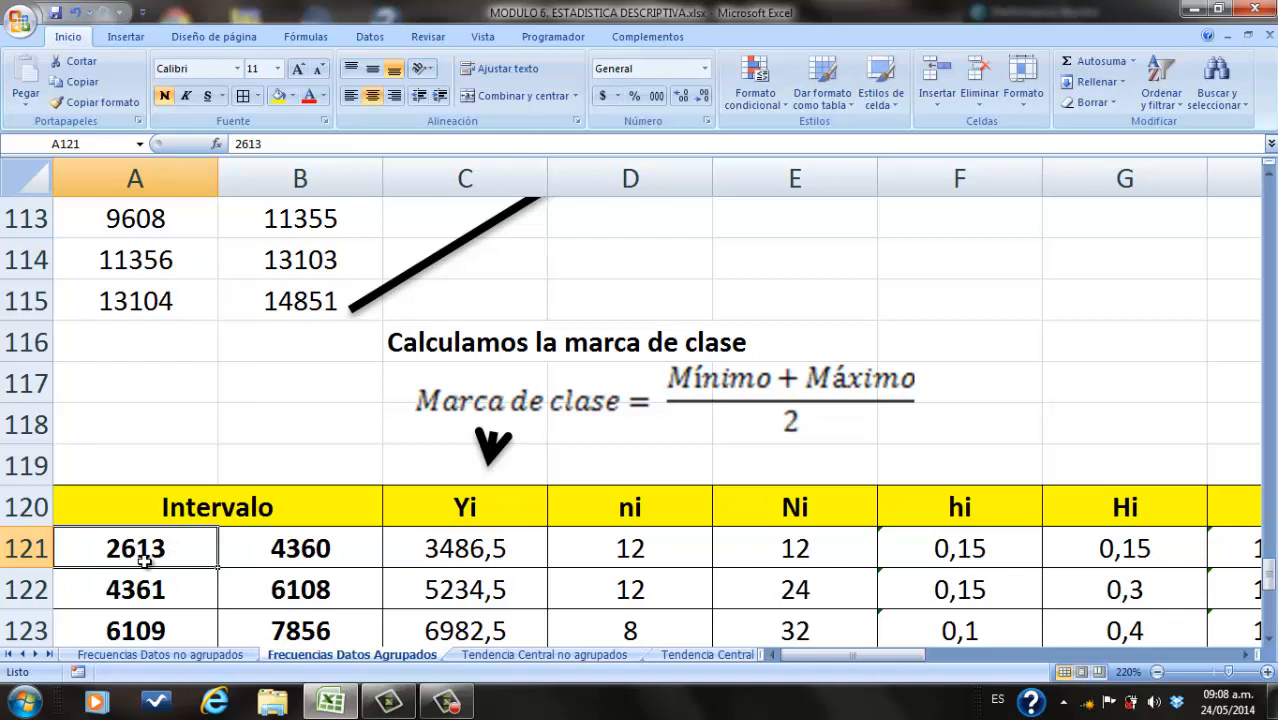
left_click(259, 554)
double_click(261, 553)
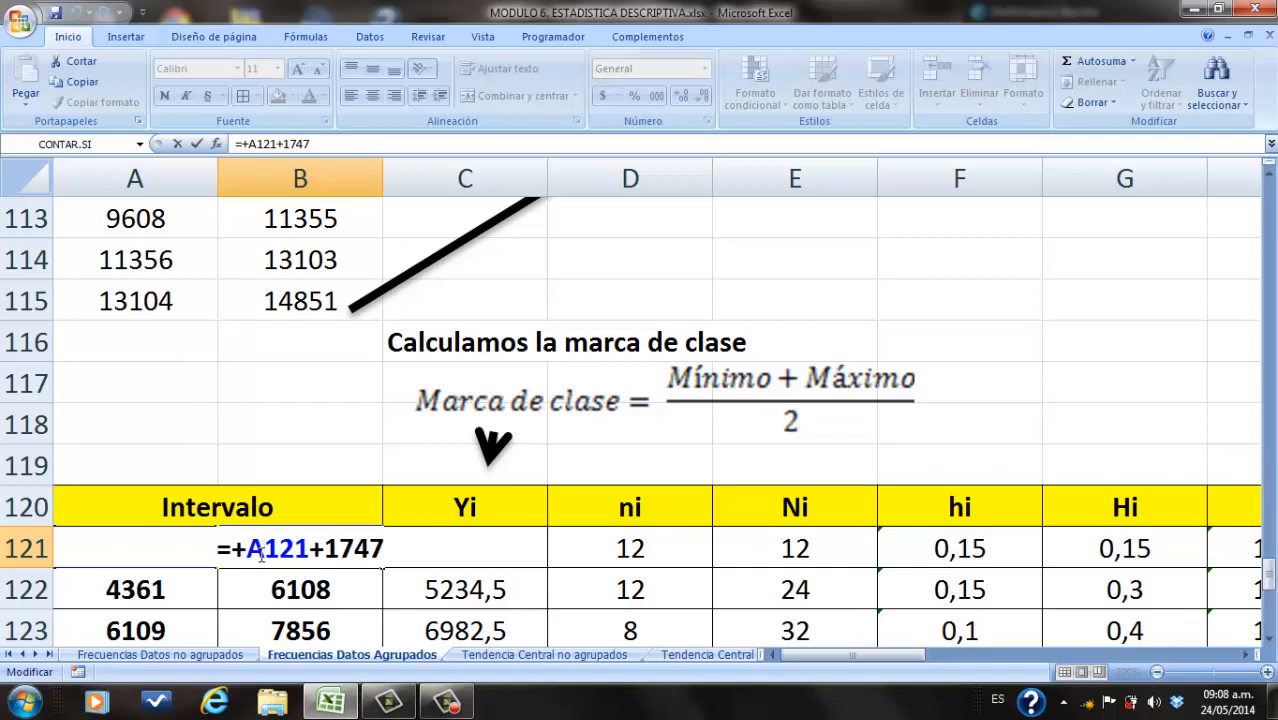
key("Return")
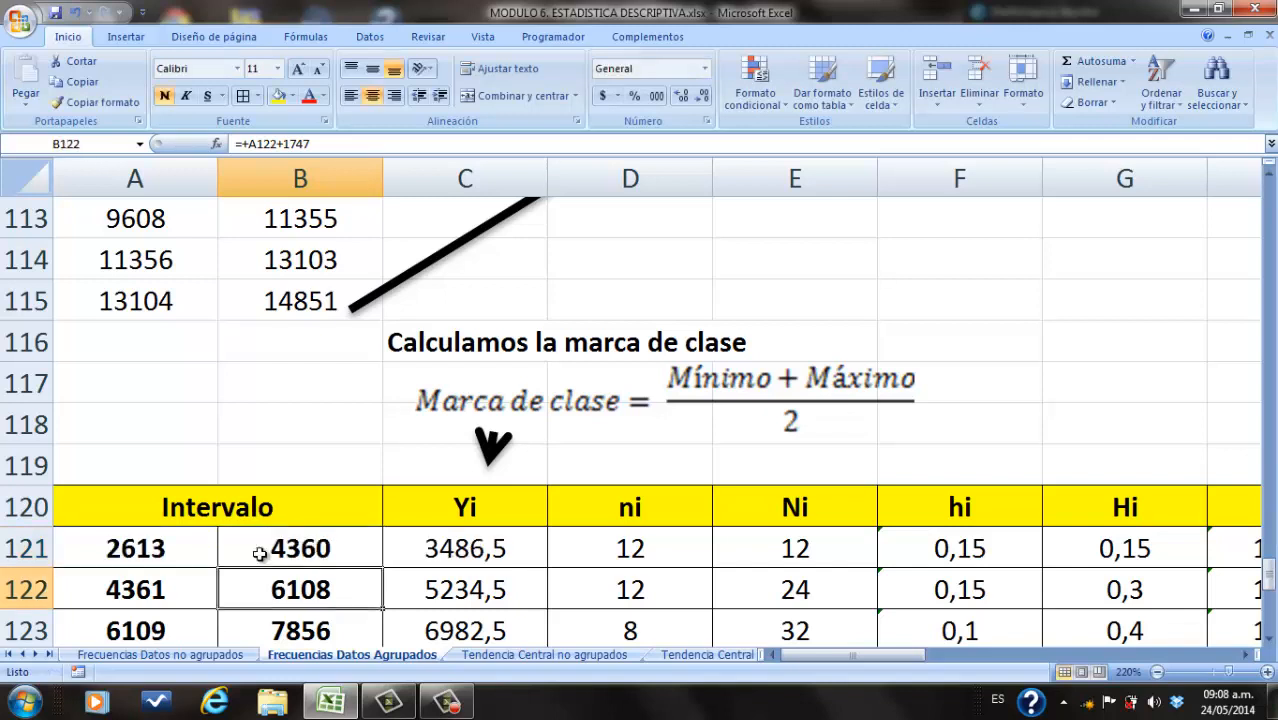
Step: Inspect the frequency table's limit formulas for the second interval in A122 and B122 and the third lower limit in A123
left_click(172, 590)
type("=1+B121")
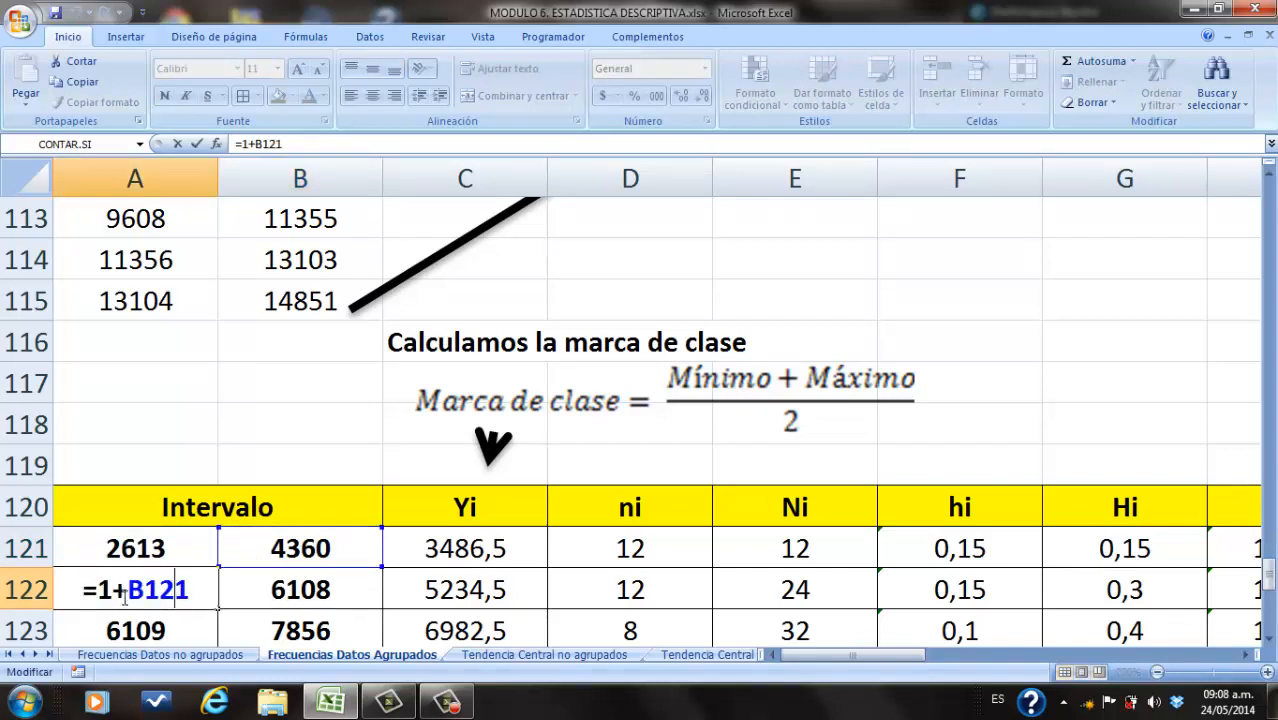
key("Return")
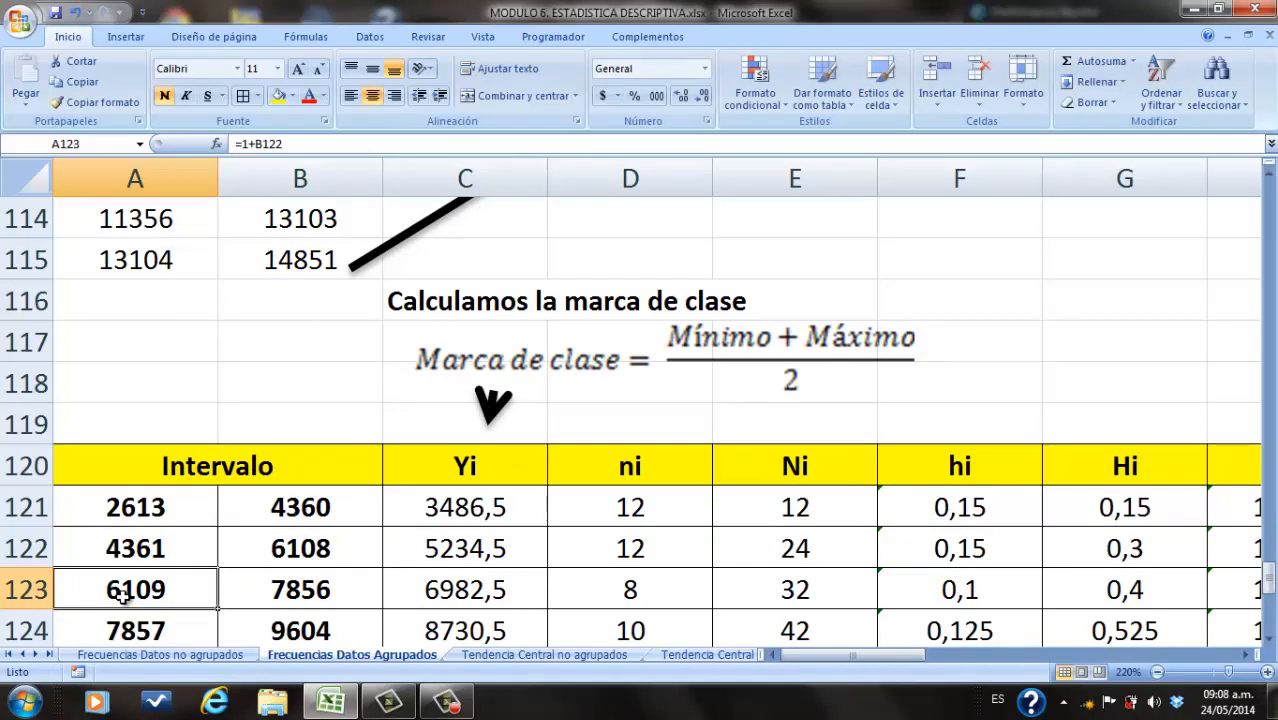
double_click(300, 555)
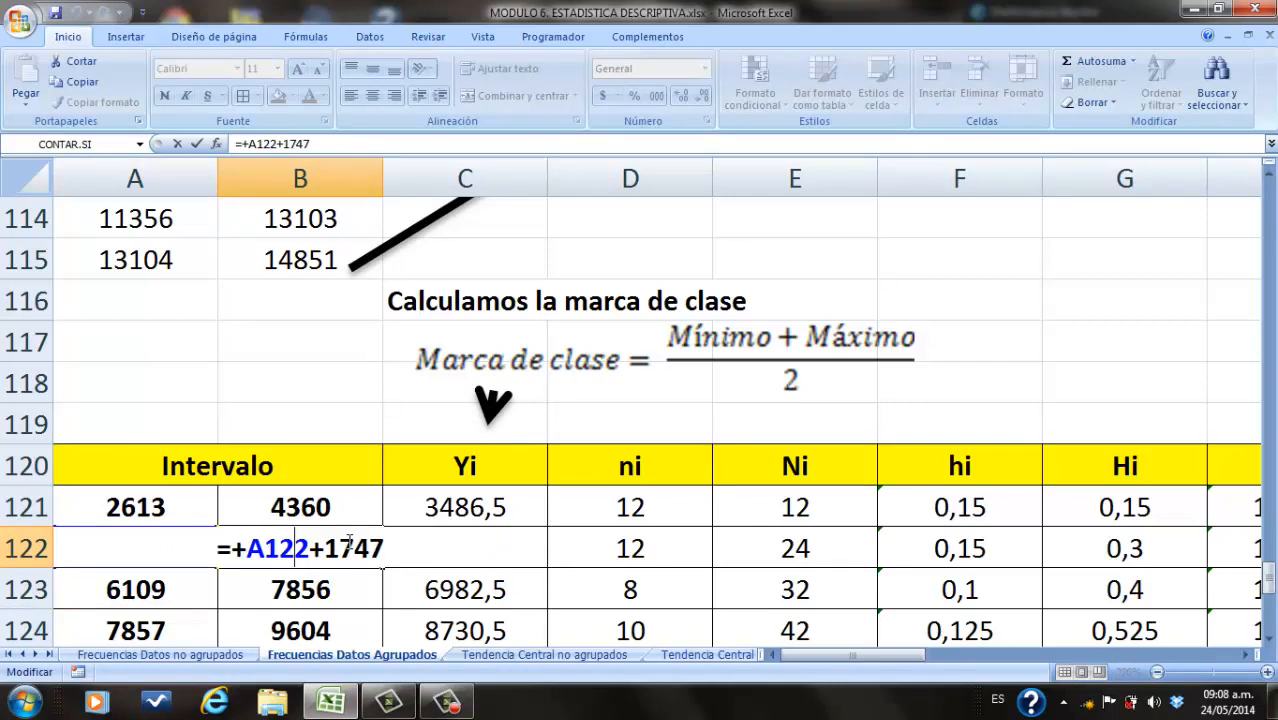
key("Return")
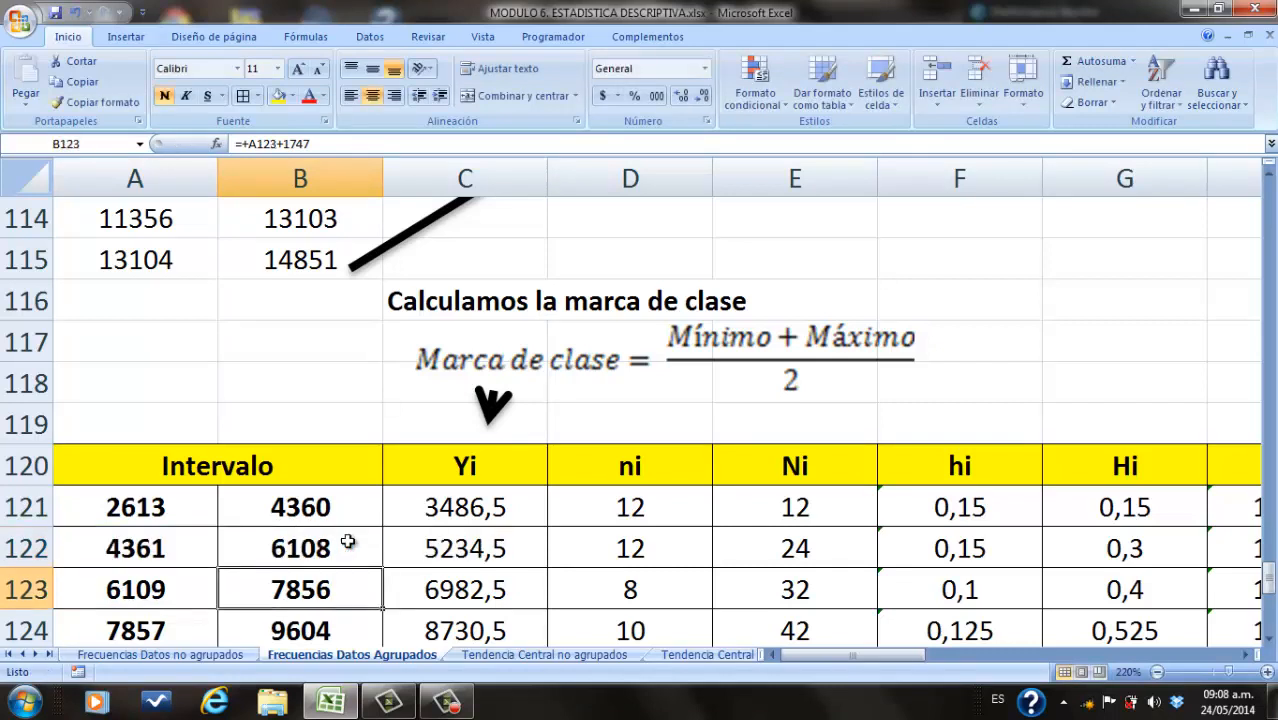
double_click(150, 594)
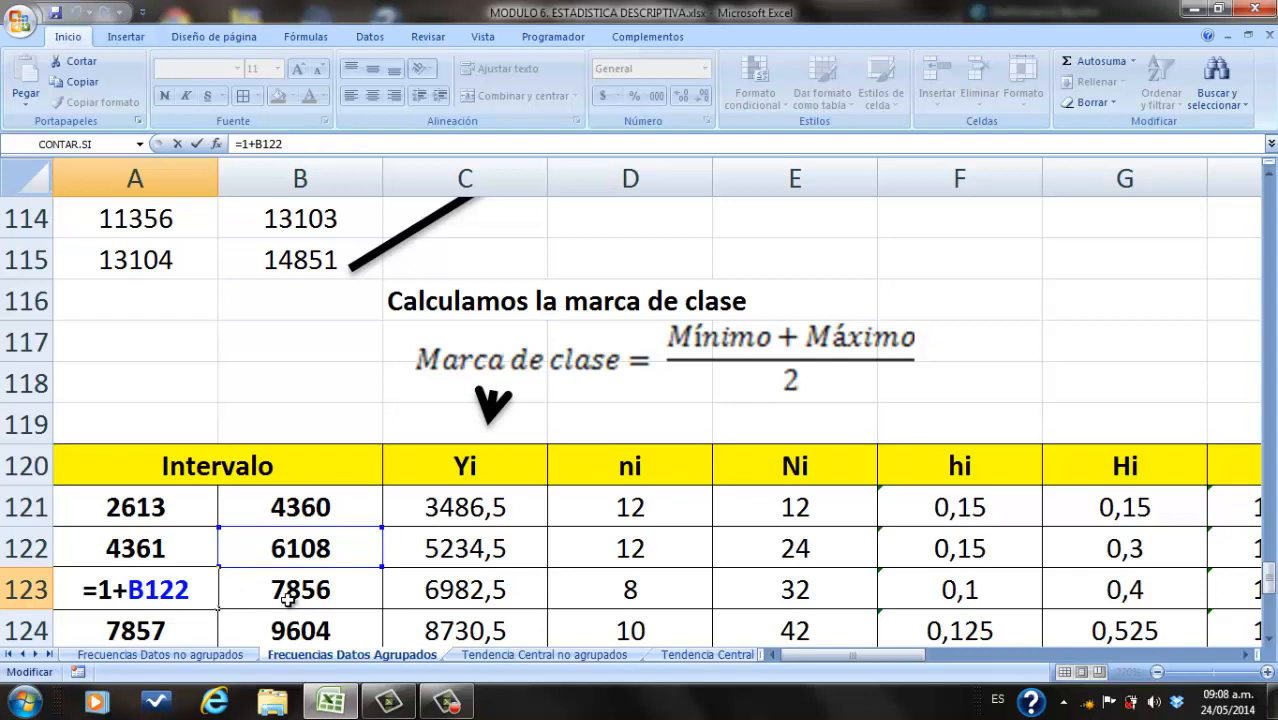
key("Return")
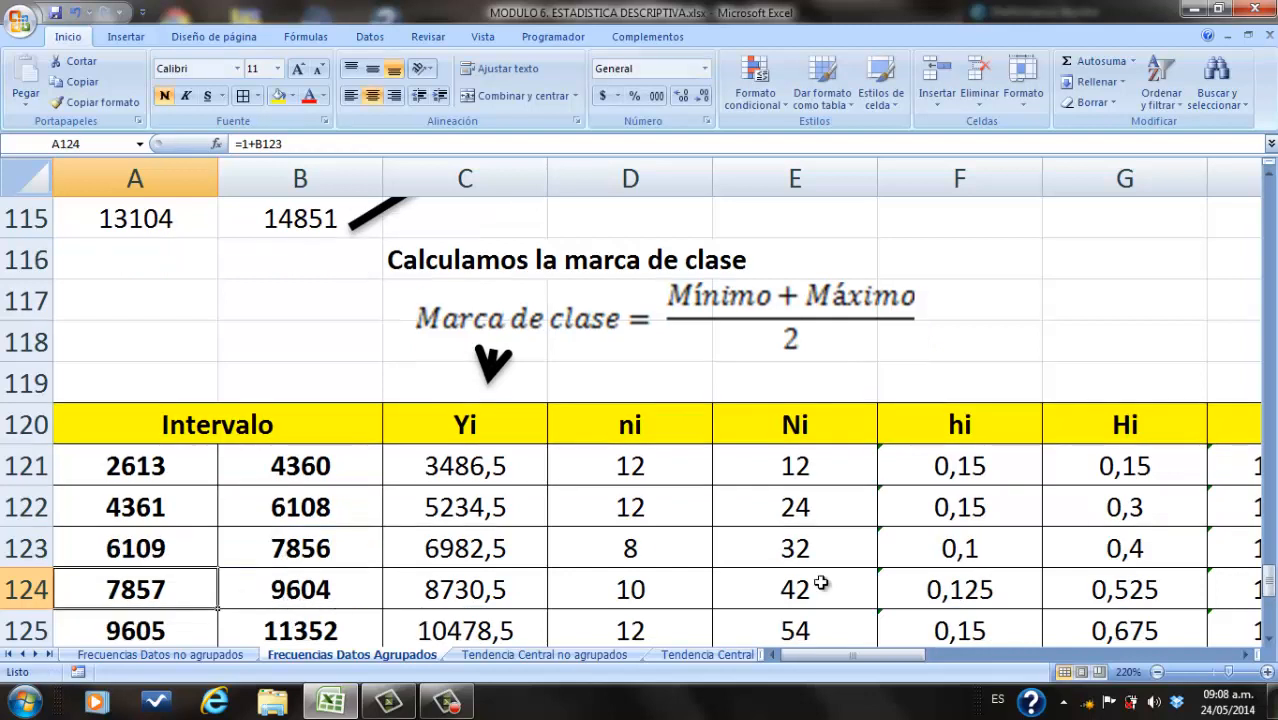
Step: Review the frequency table's remaining intervals down to the last upper limit in B127
left_click(1269, 640)
left_click(1269, 640)
left_click(1269, 640)
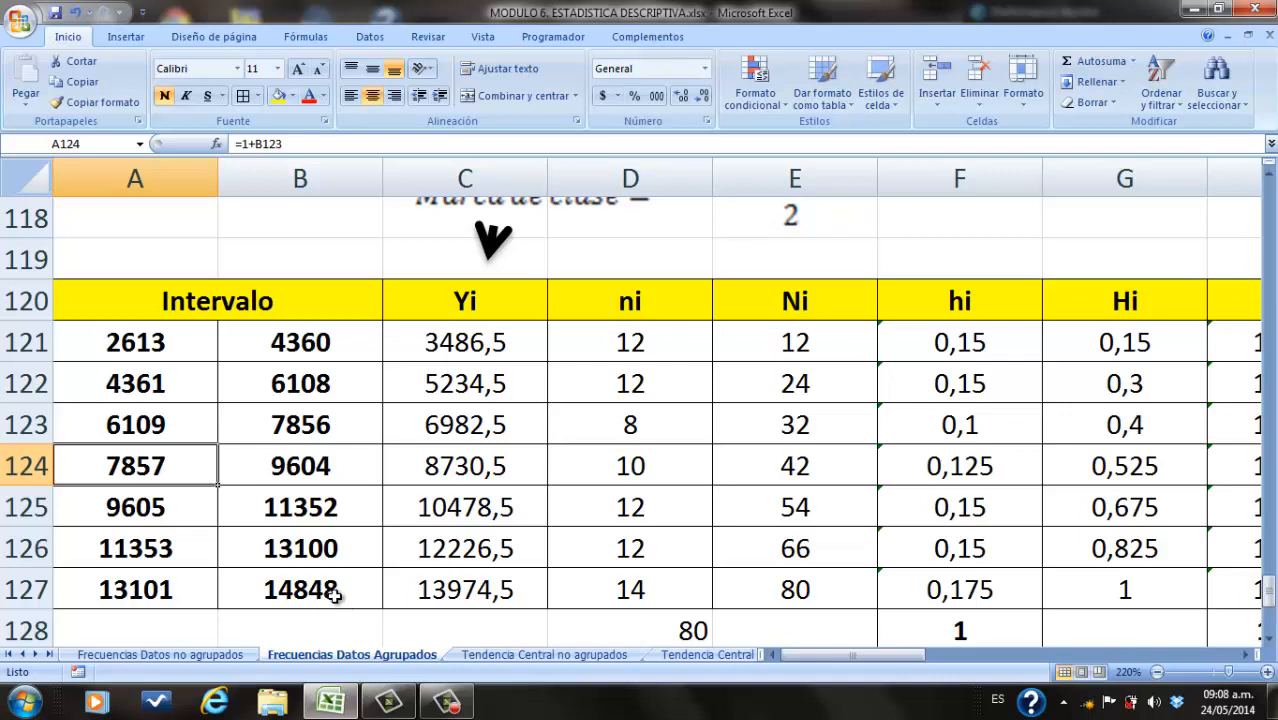
Step: Examine the class mark column Yi, comparing the formula in C121 with the minimum-plus-maximum-over-two expression above the table
left_click(472, 318)
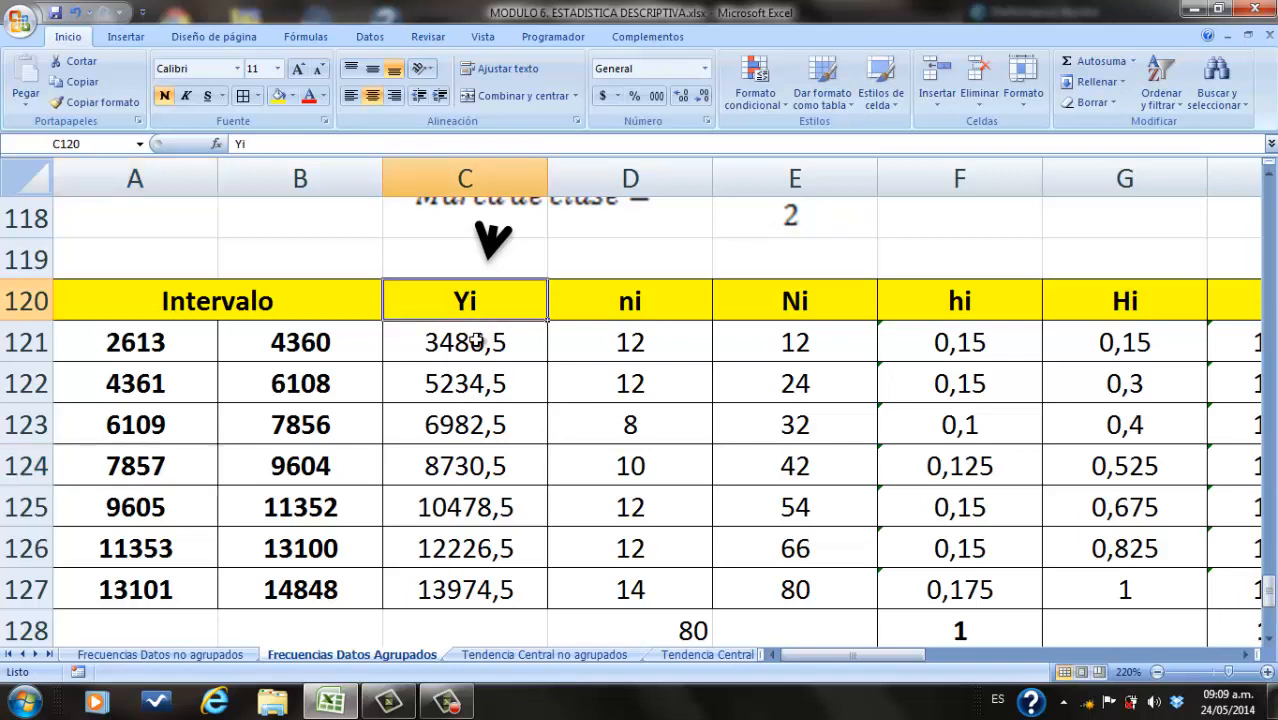
left_click(476, 336)
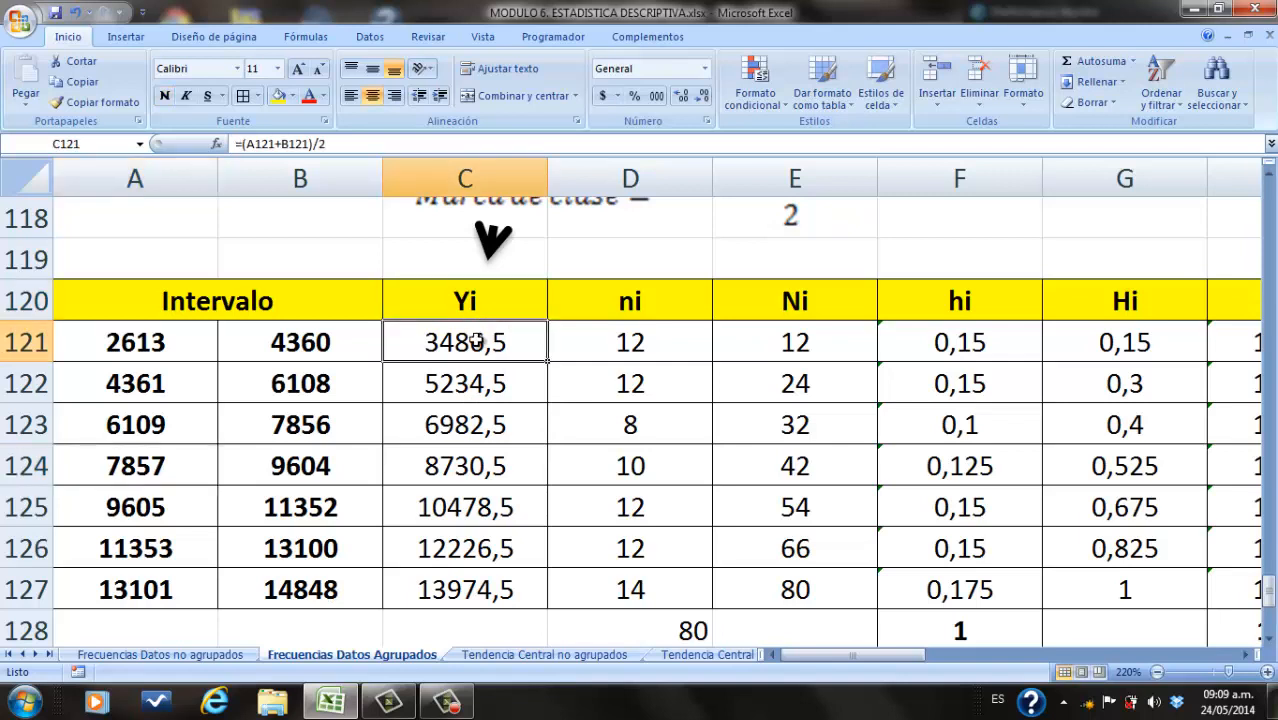
left_click(1269, 174)
left_click(1269, 174)
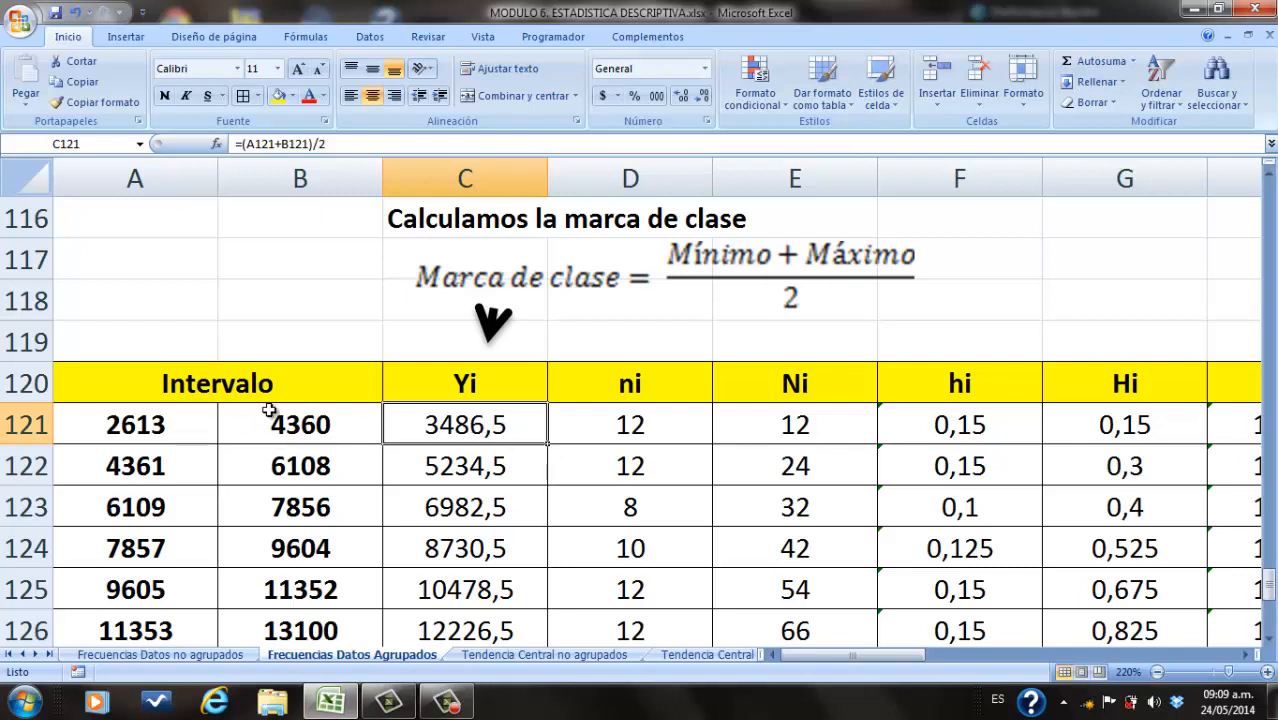
double_click(420, 428)
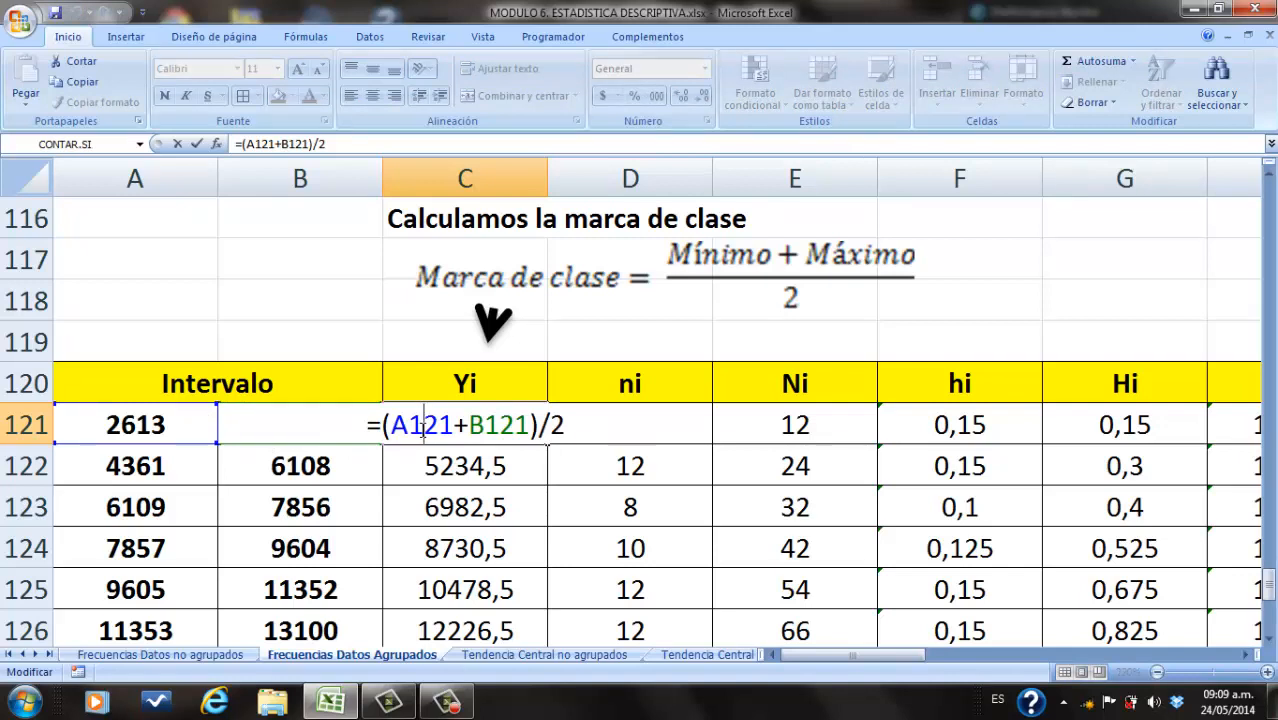
key("Return")
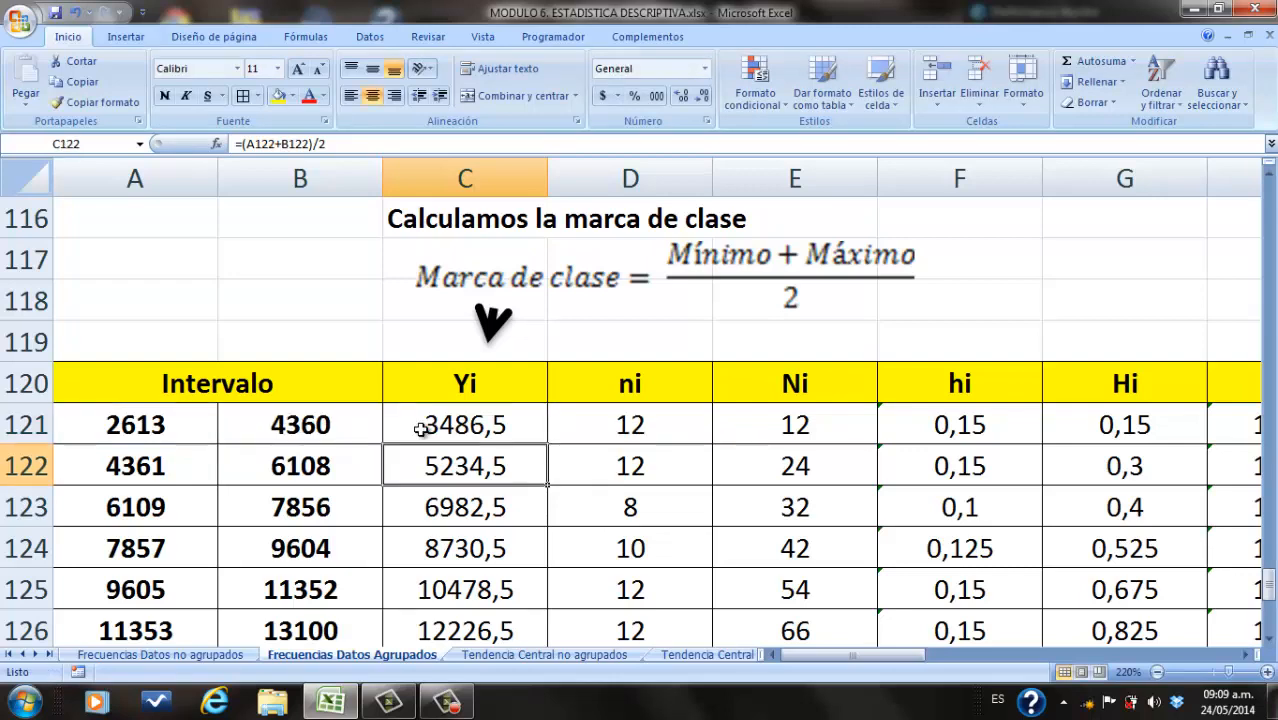
Step: Fill the class mark formula =(A121+B121)/2 from C121 down through C127
left_click(527, 432)
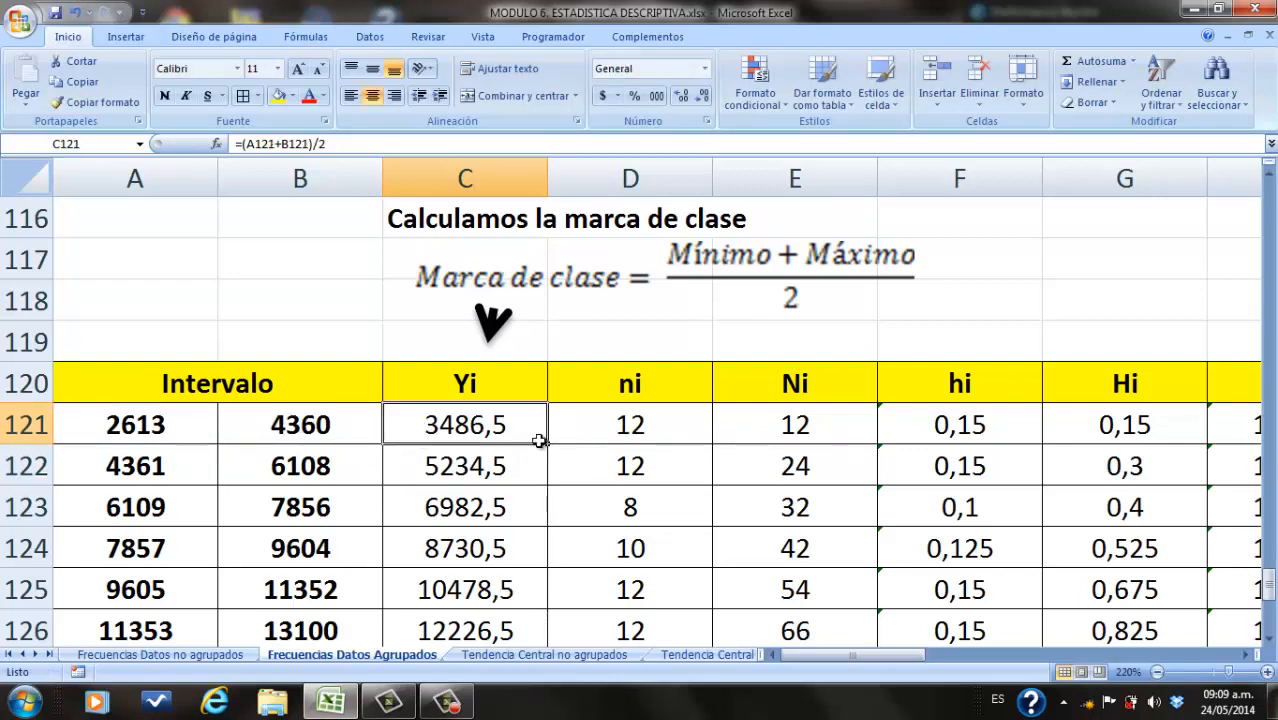
left_click_drag(538, 441, 537, 569)
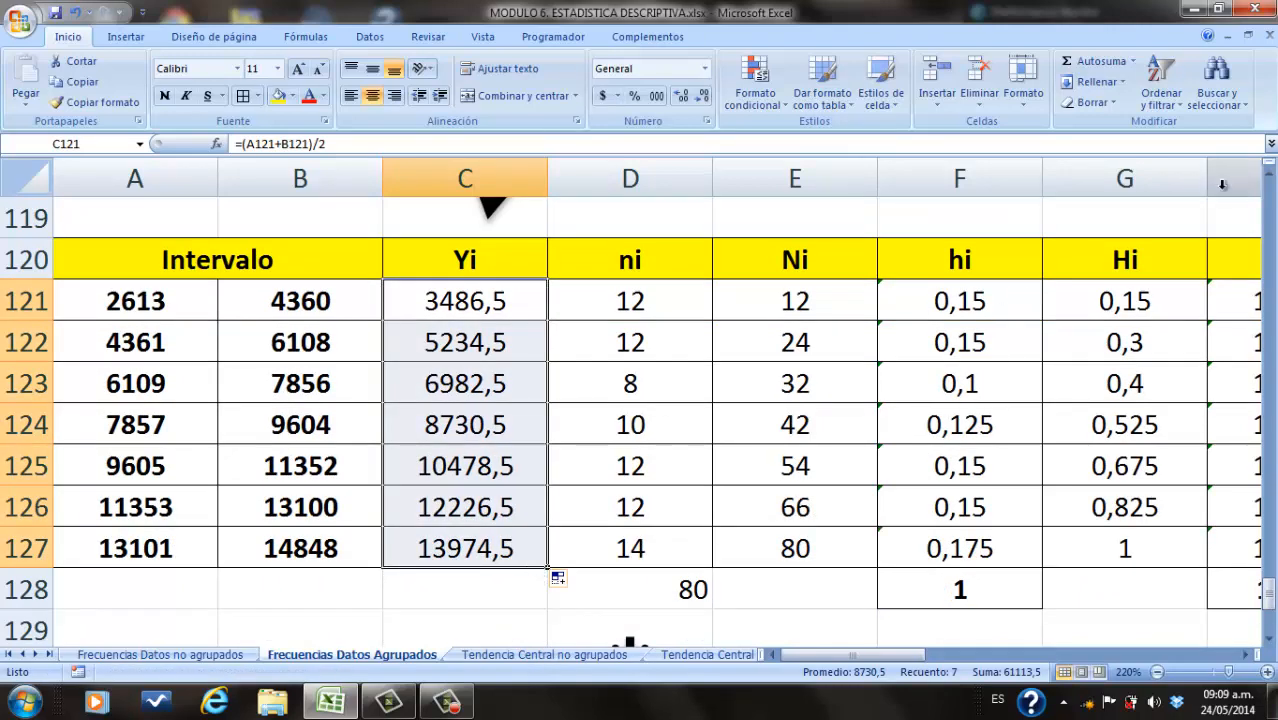
left_click(1270, 174)
left_click(1270, 174)
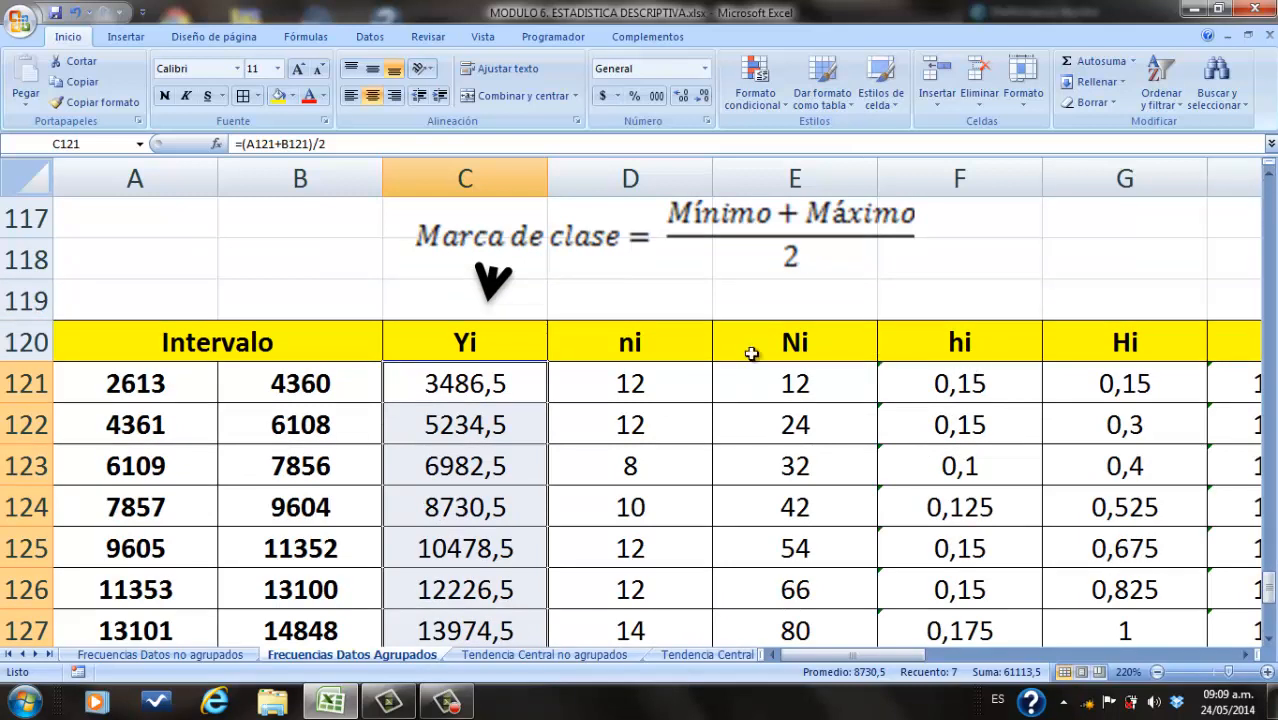
Step: Change the header in D120 to "Frecuencia Absoluta (ni)"
double_click(667, 344)
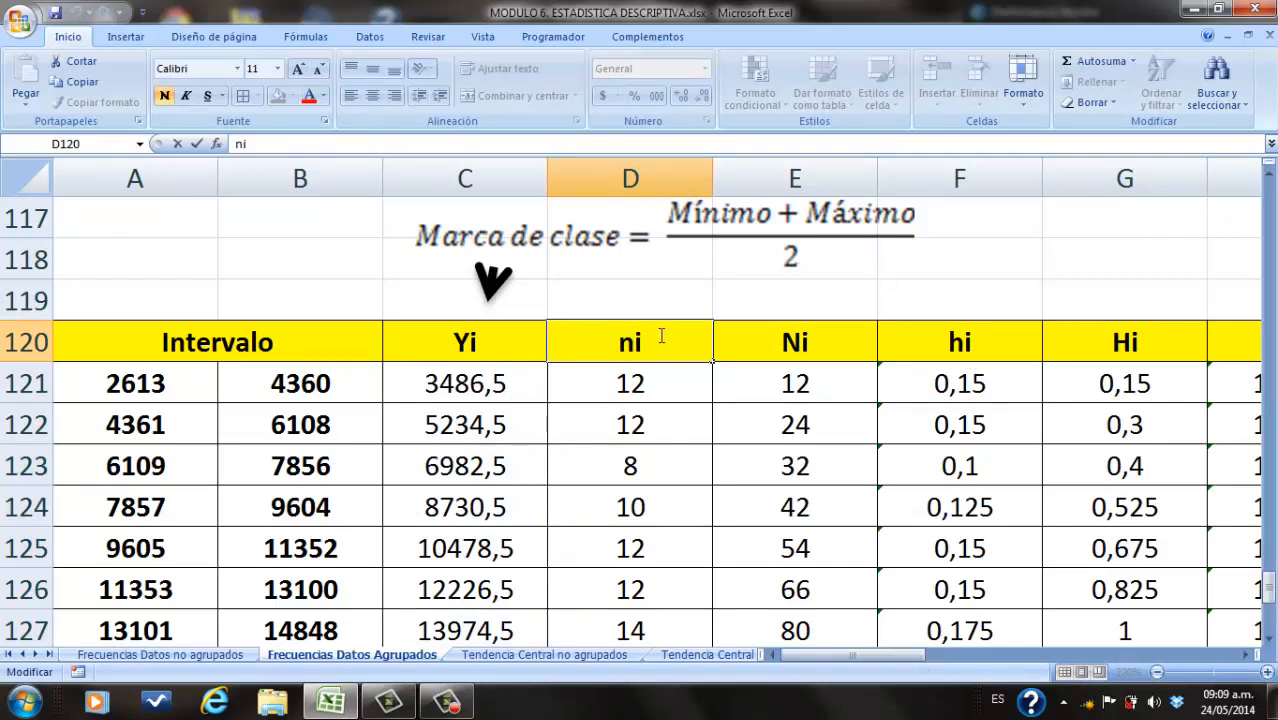
left_click_drag(642, 343, 619, 343)
left_click(619, 343)
type("Fee")
key("BackSpace")
key("BackSpace")
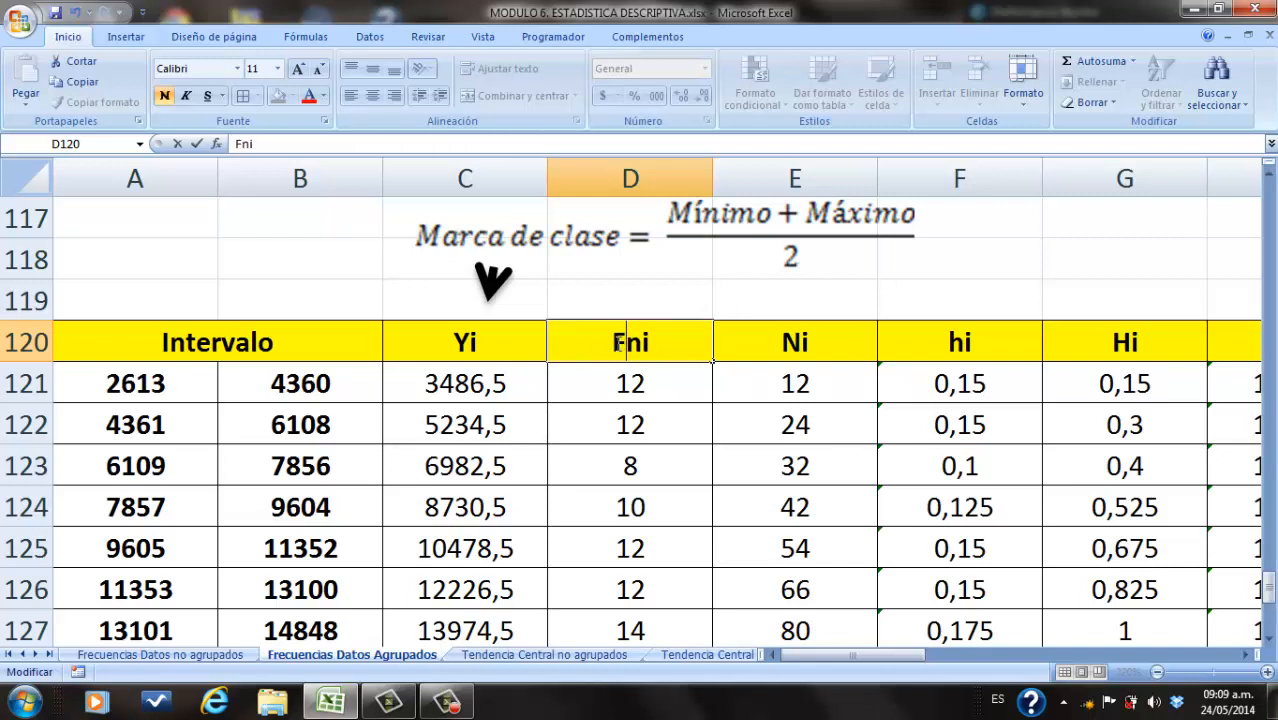
type("recu")
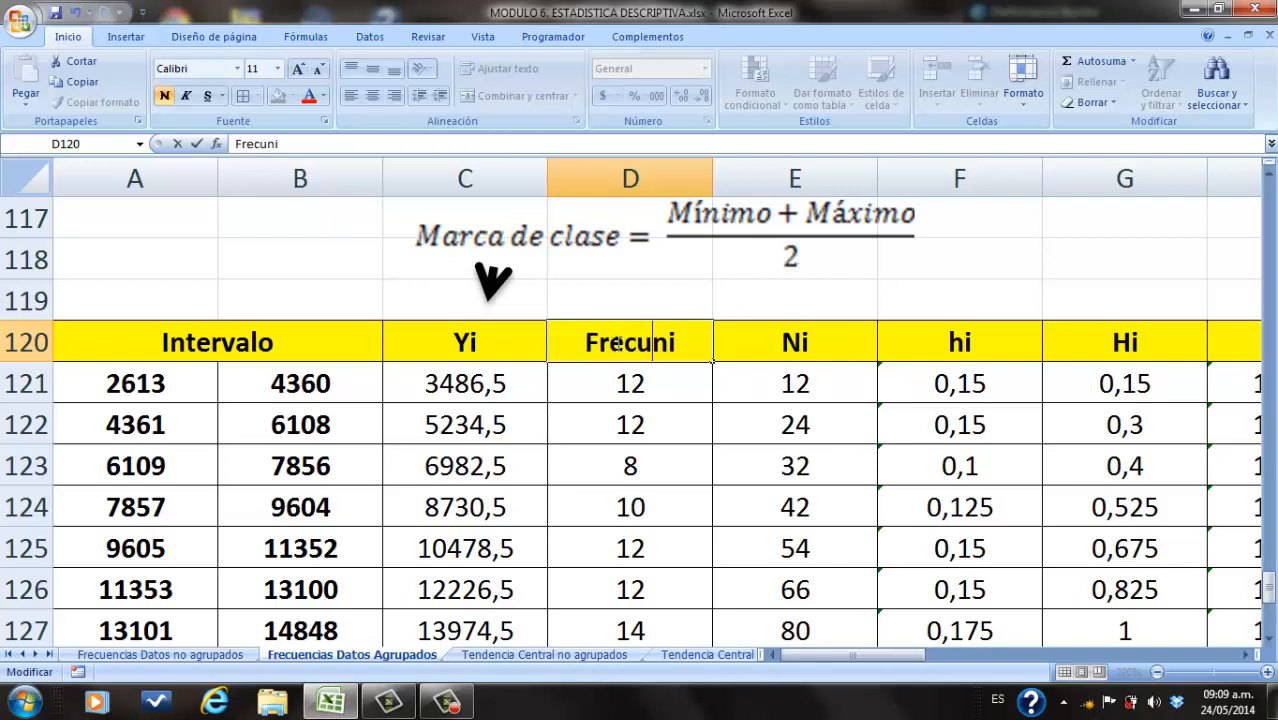
type("encia A")
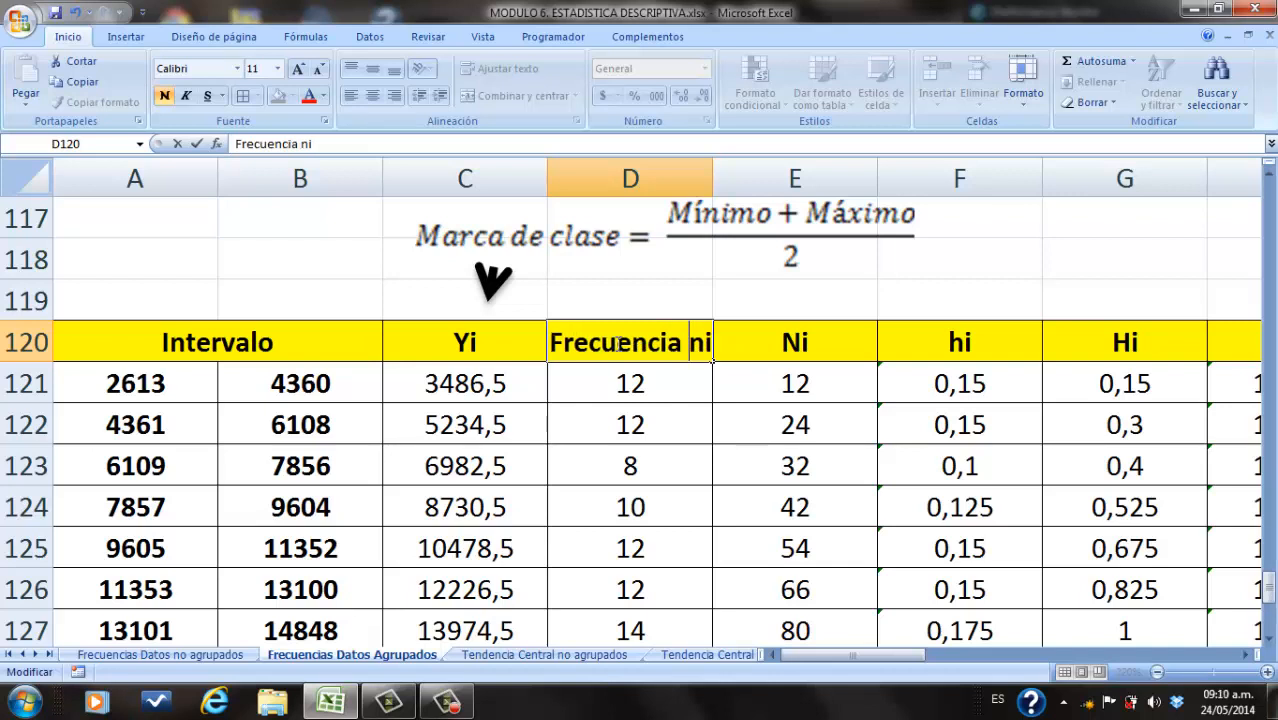
type("bsolut")
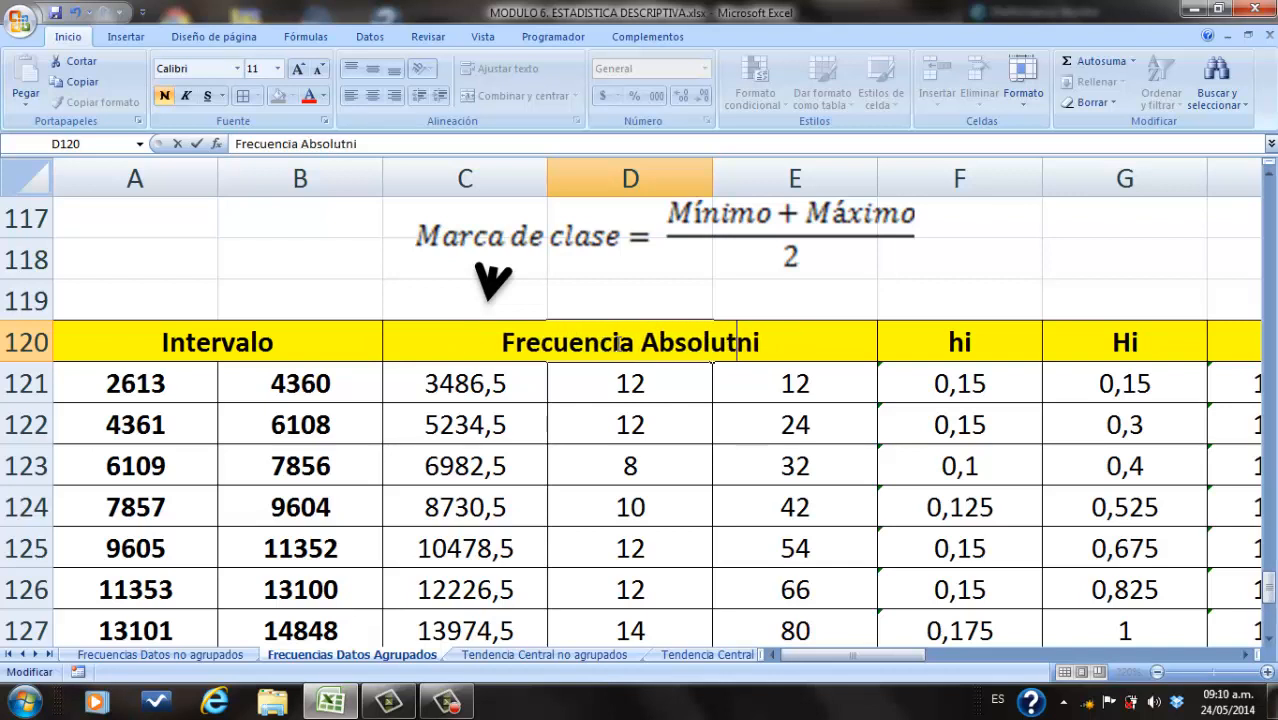
type("a")
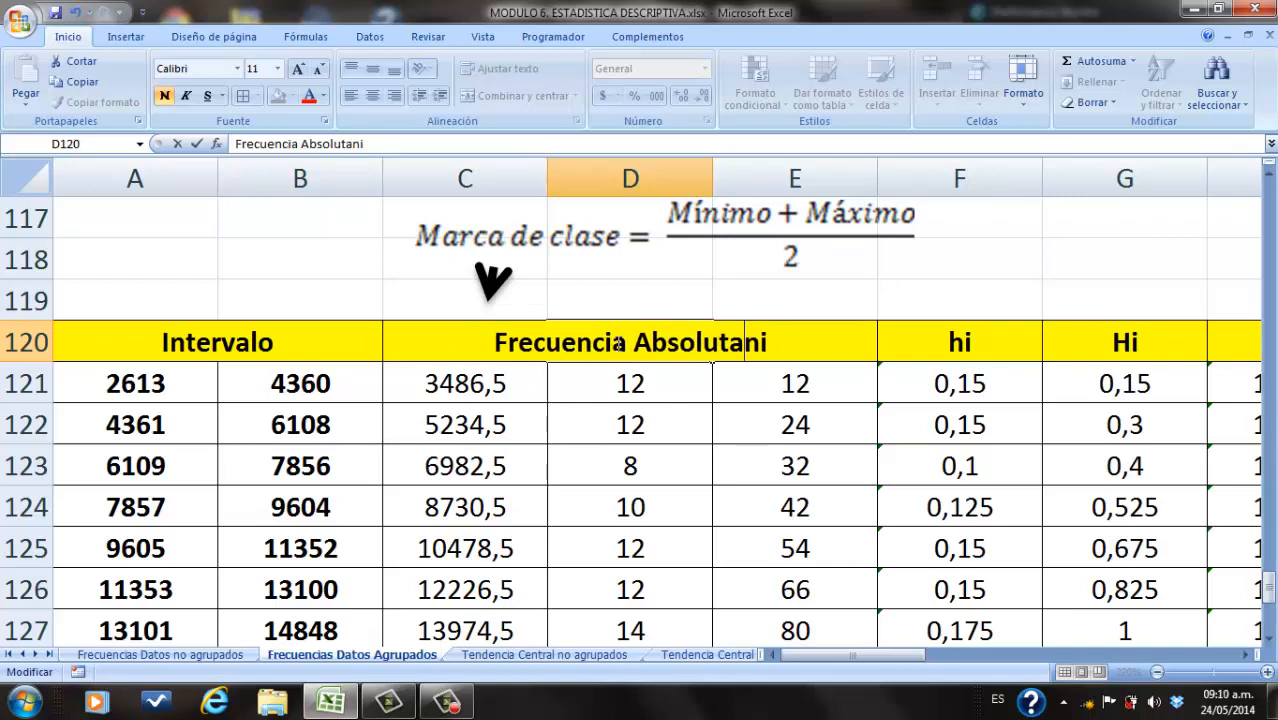
type(" (")
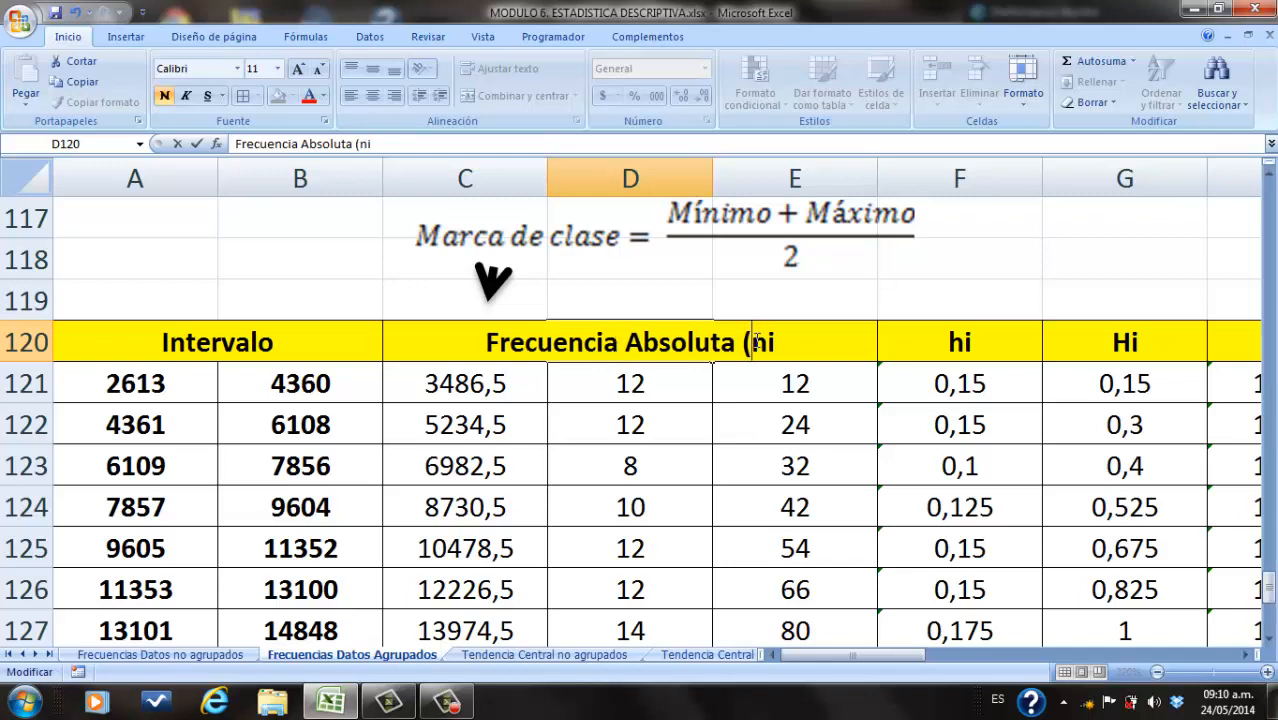
type(")")
key("Return")
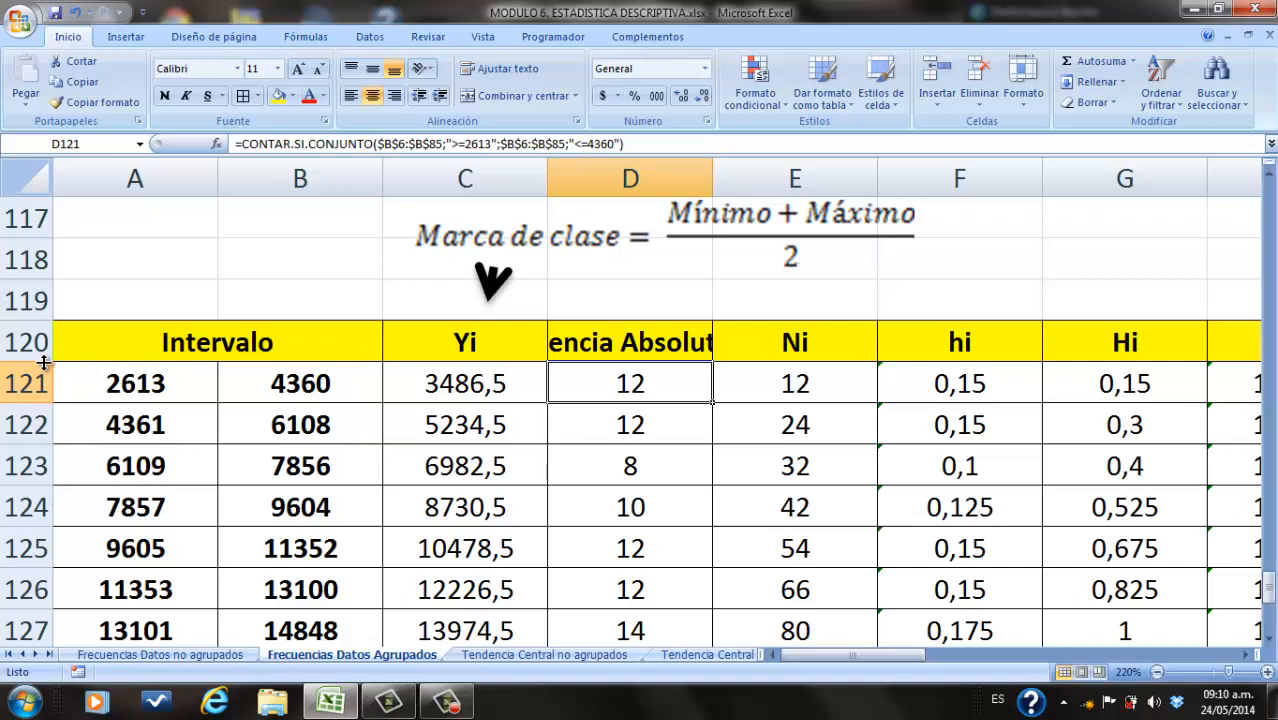
Step: Wrap the header text in D120 and fit the height of row 120 to show it in full
left_click_drag(44, 362, 44, 411)
left_click(652, 370)
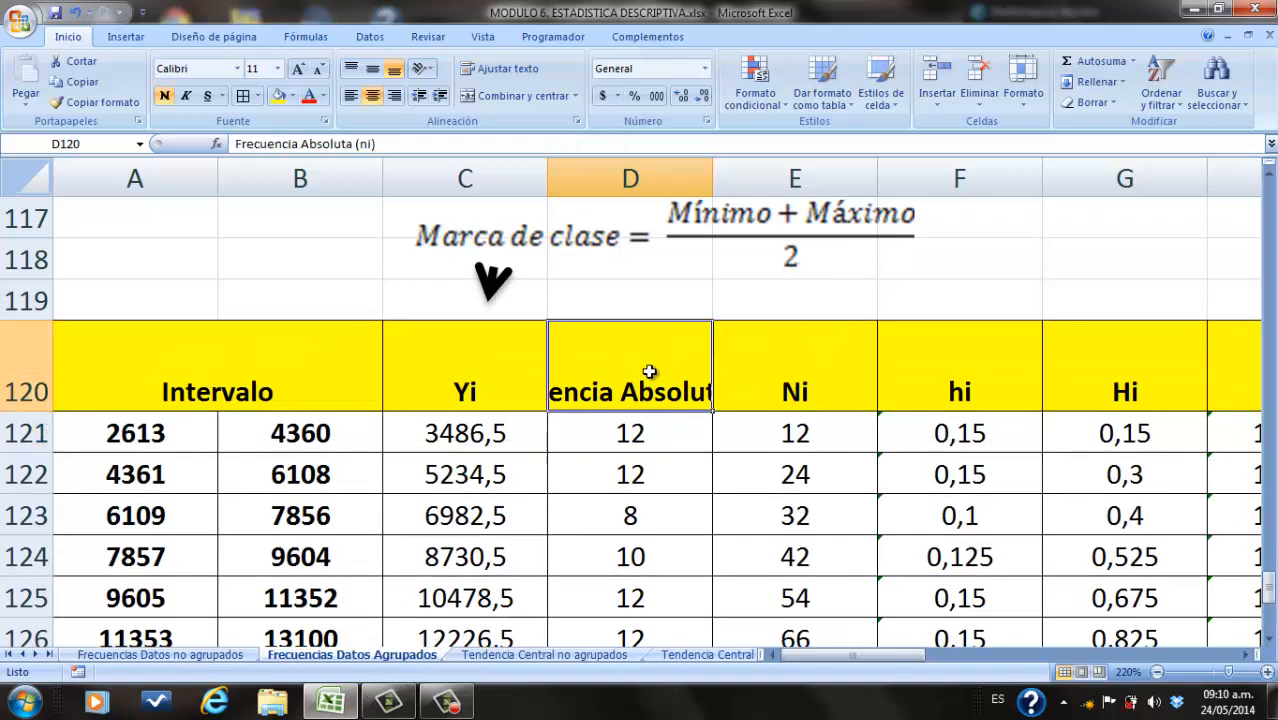
left_click(494, 67)
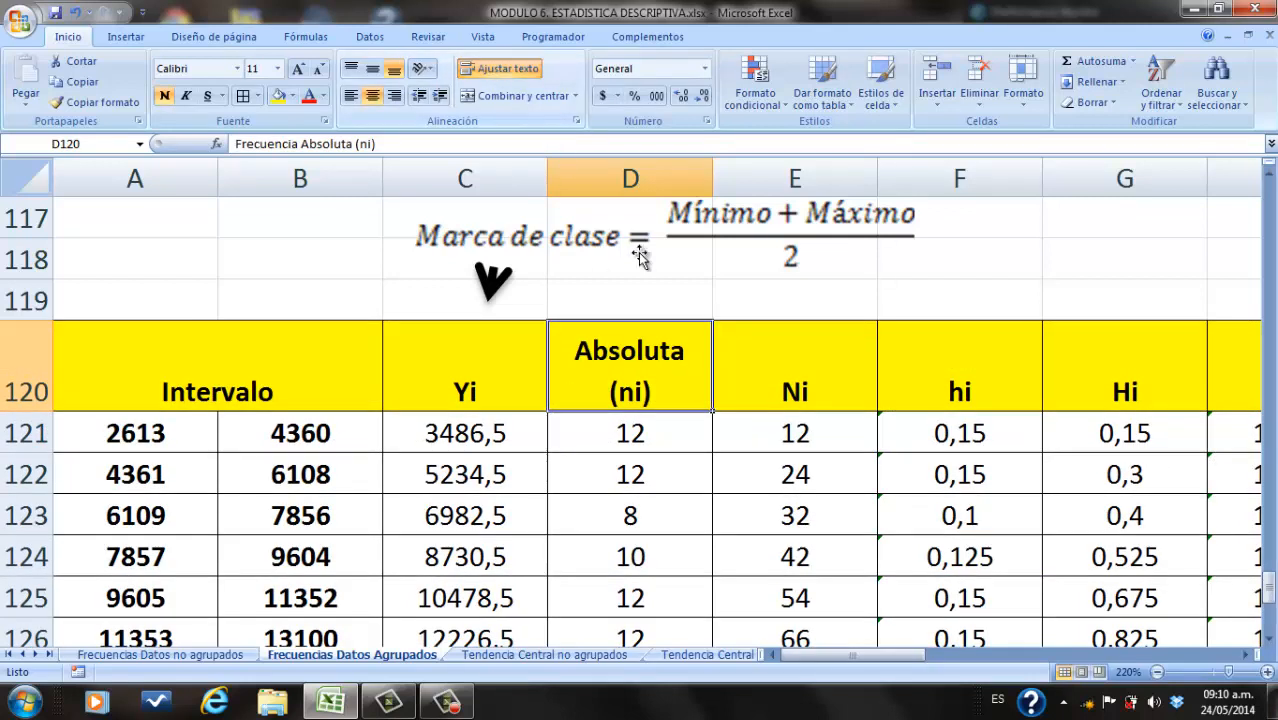
double_click(45, 411)
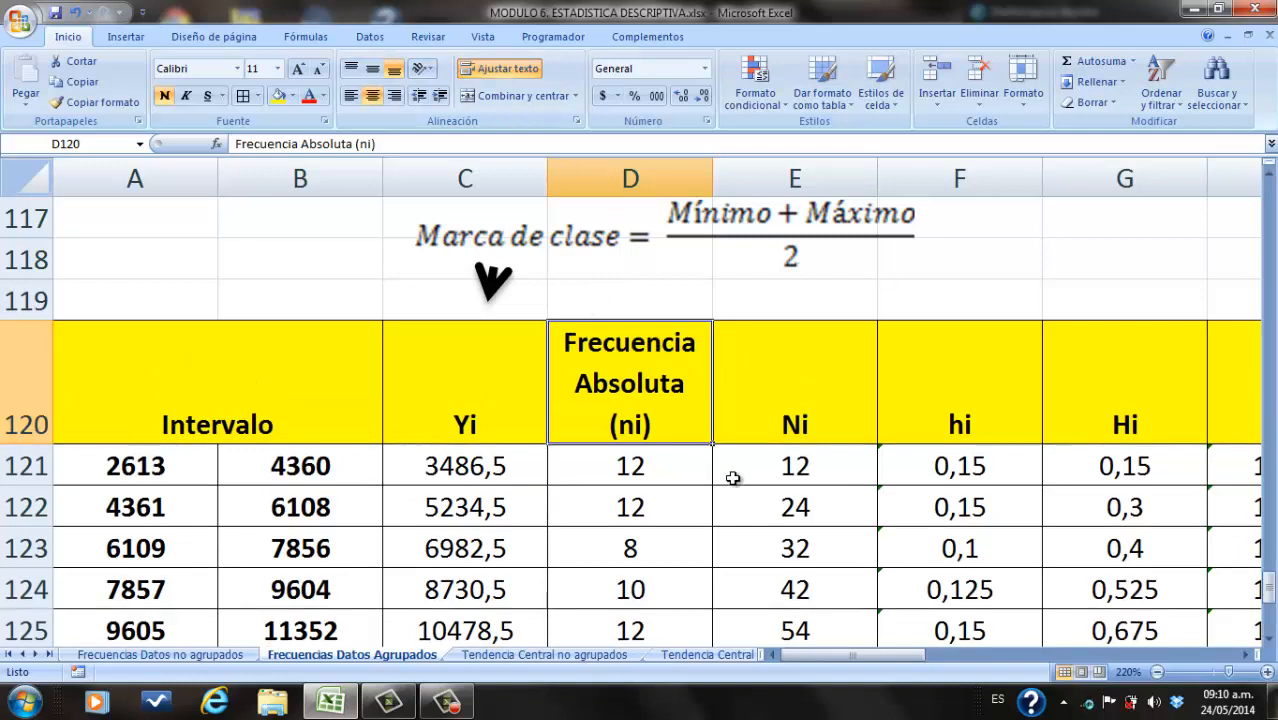
Step: Inspect the CONTAR.SI.CONJUNTO formula in D121 and its ranges and criteria in the function arguments dialog
left_click(783, 398)
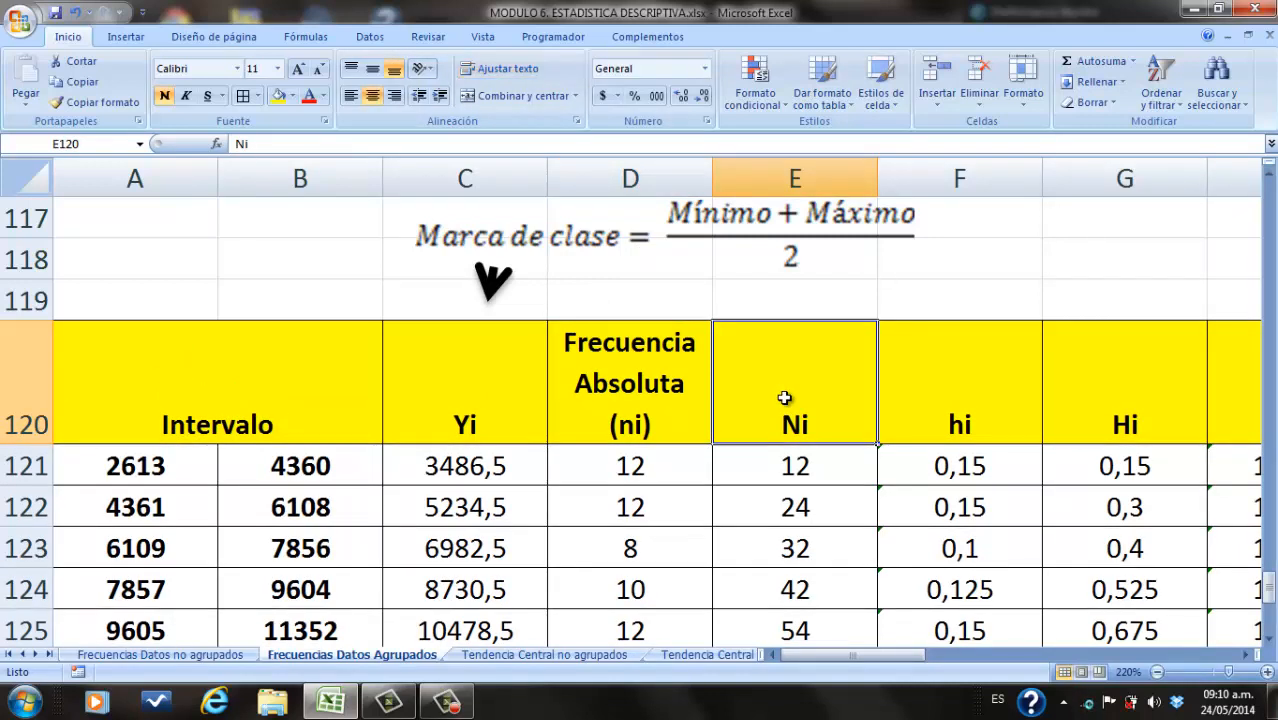
left_click(632, 480)
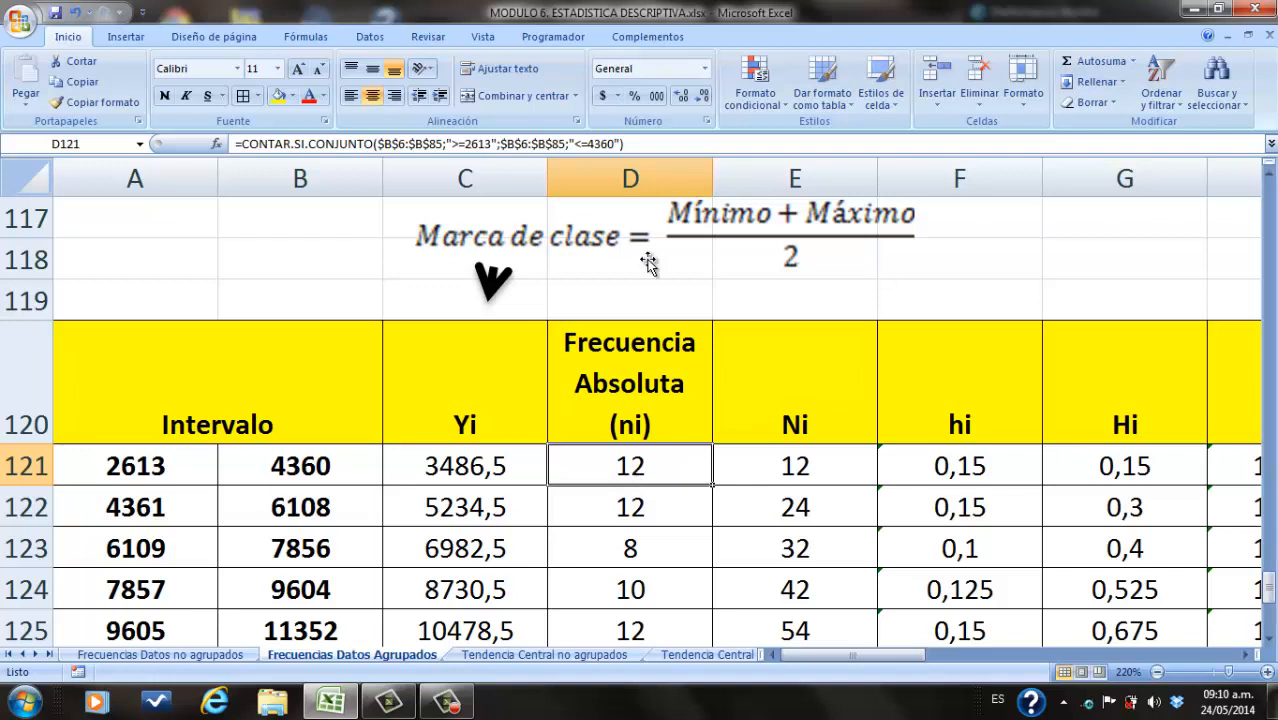
left_click(657, 143)
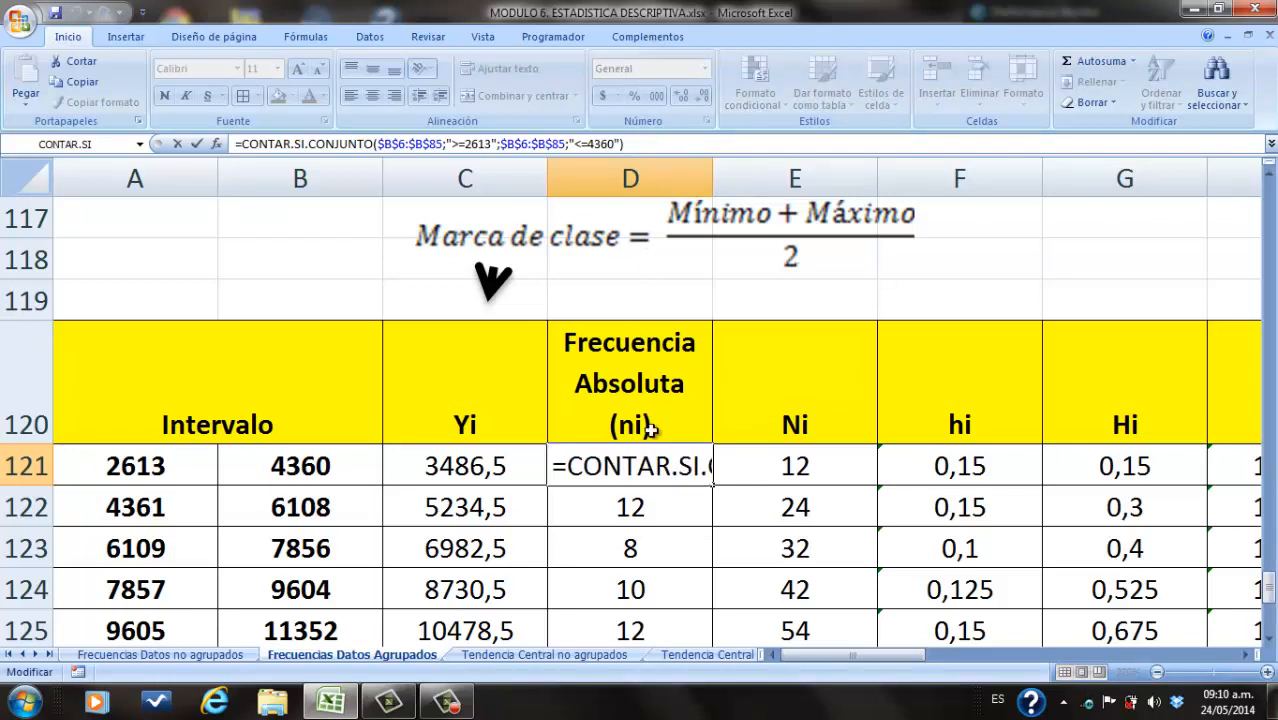
left_click(654, 468)
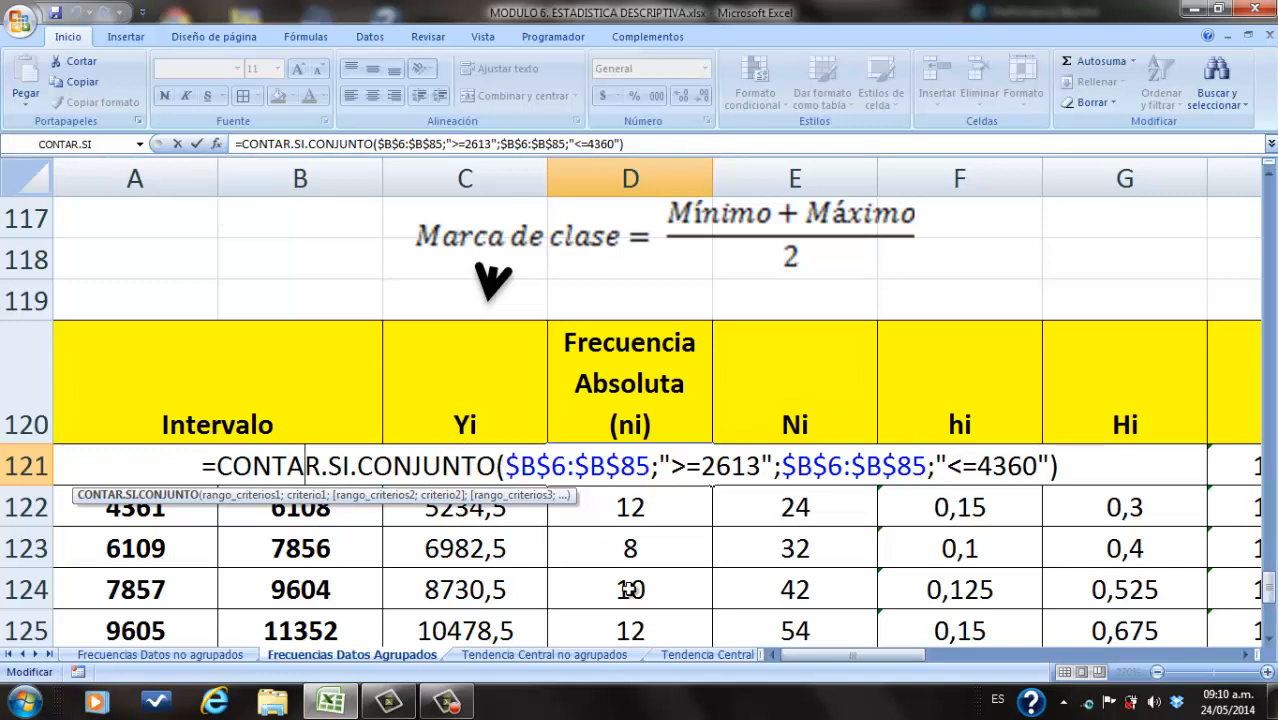
key("Return")
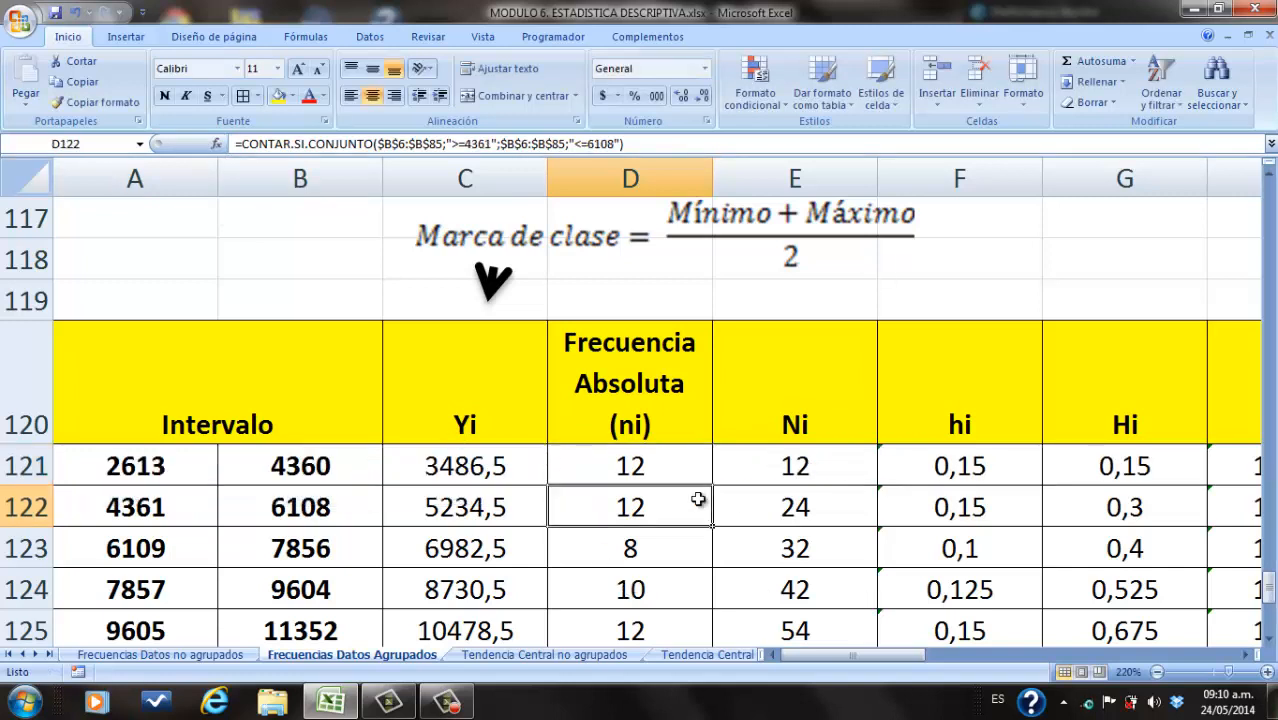
left_click(672, 468)
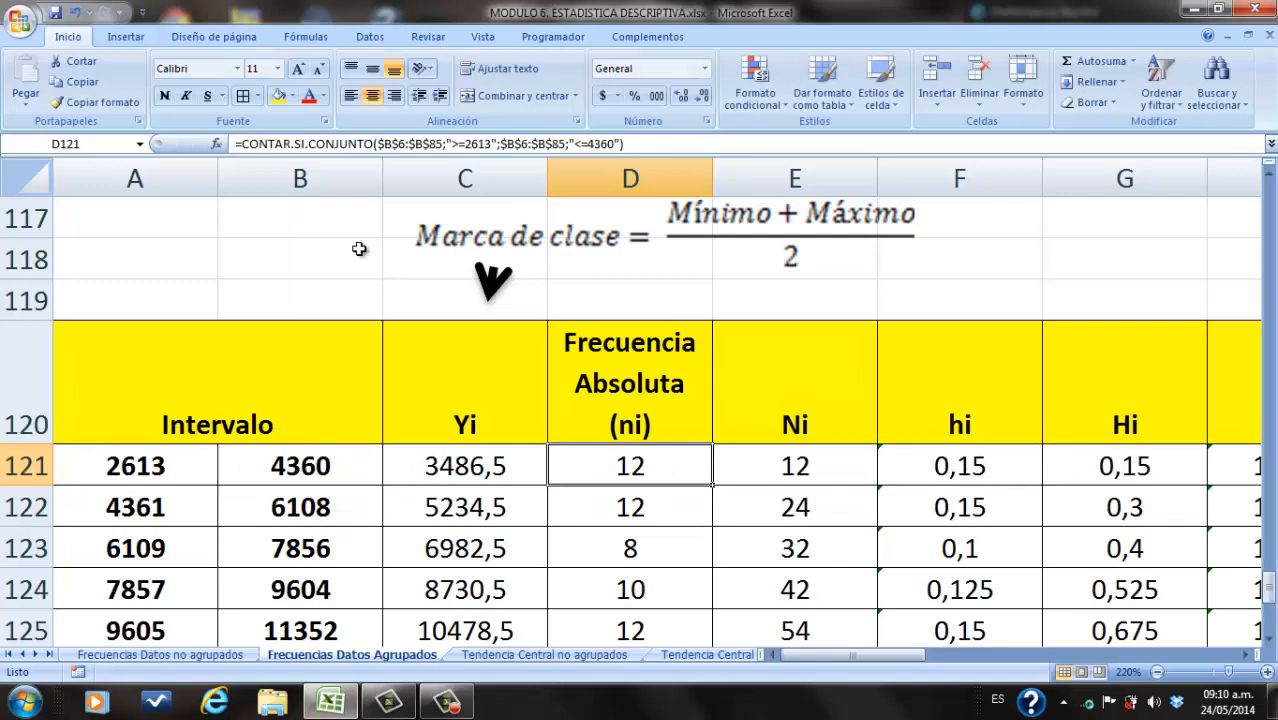
left_click(216, 145)
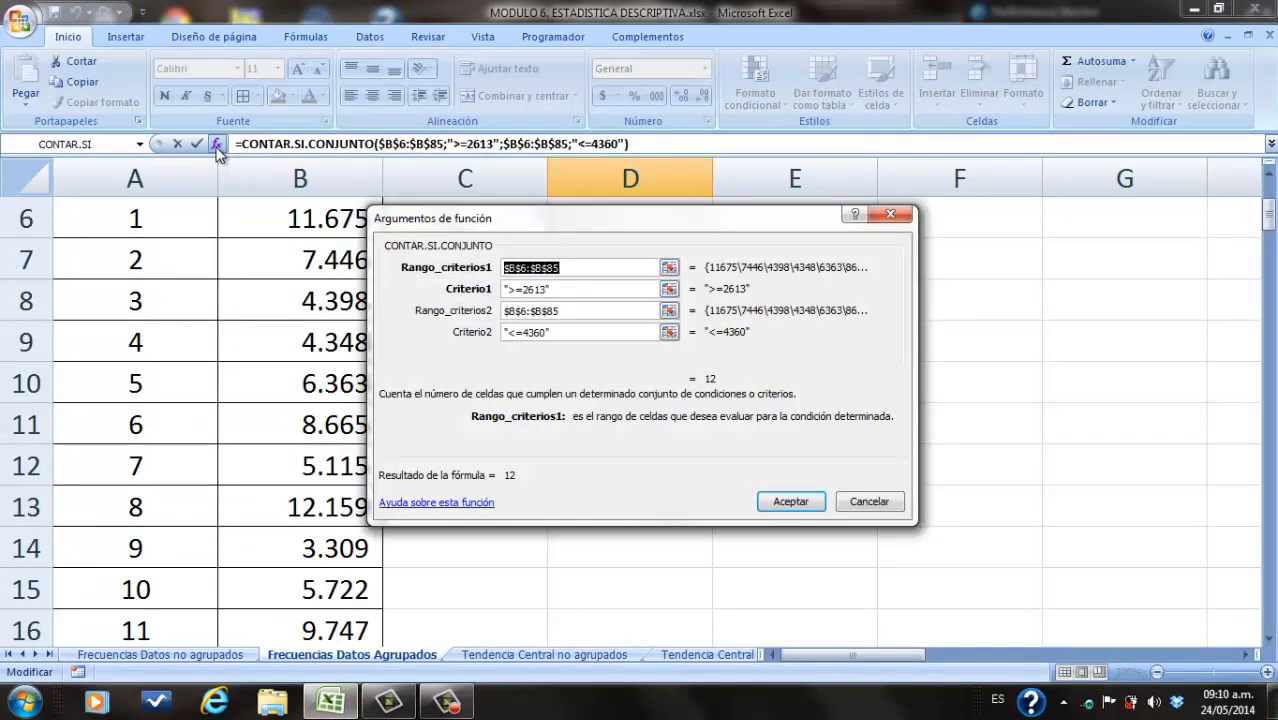
left_click(890, 505)
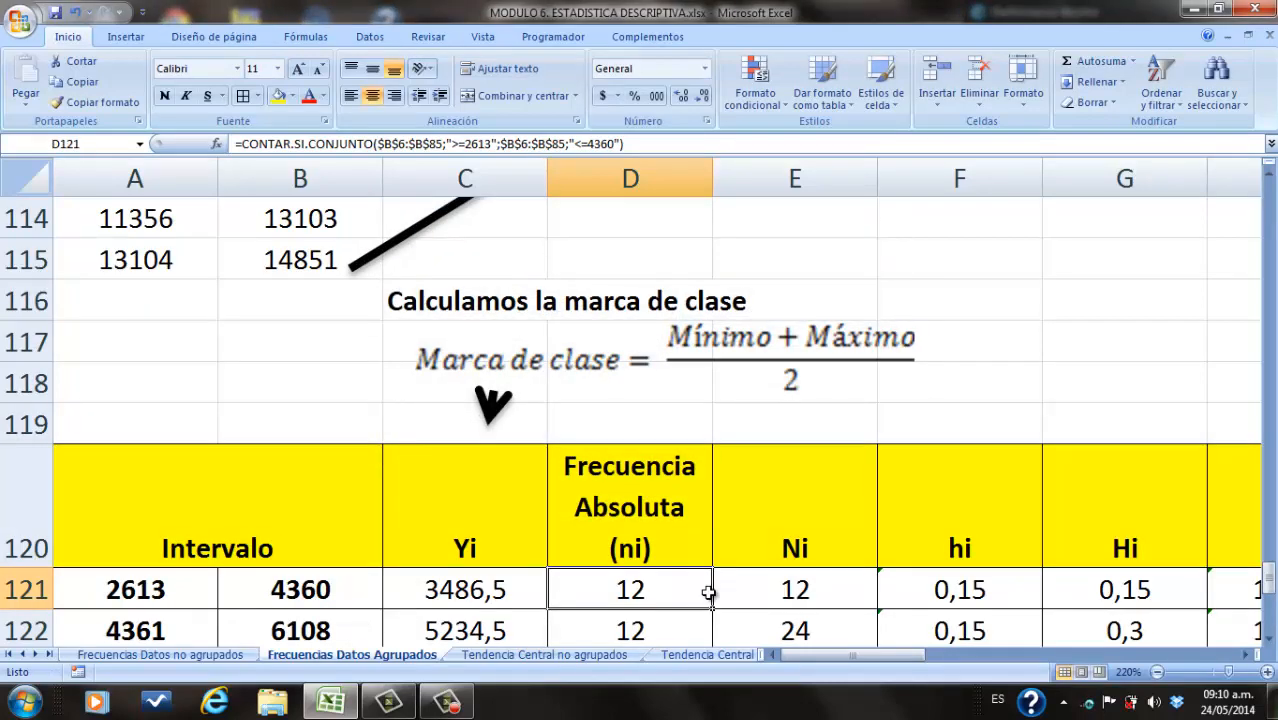
Step: Clear D121 and start a new formula there with the CONTAR.SI.CONJUNTO function
key("Delete")
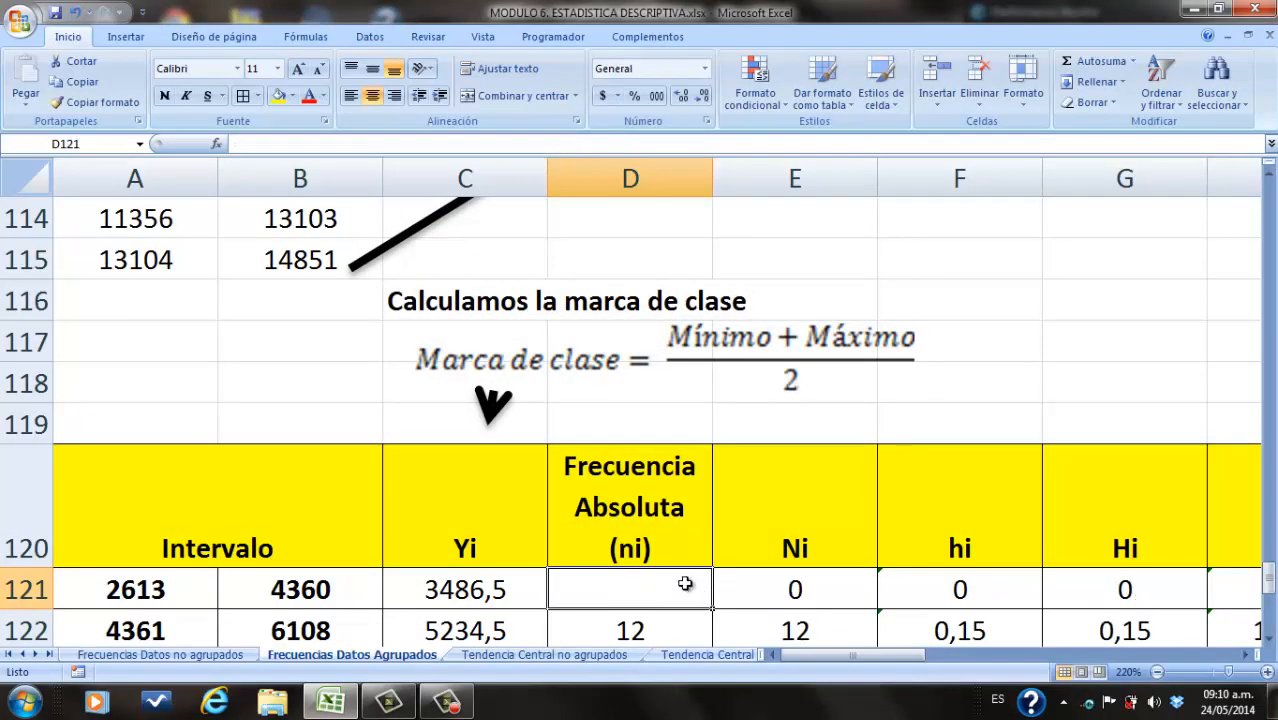
type("=")
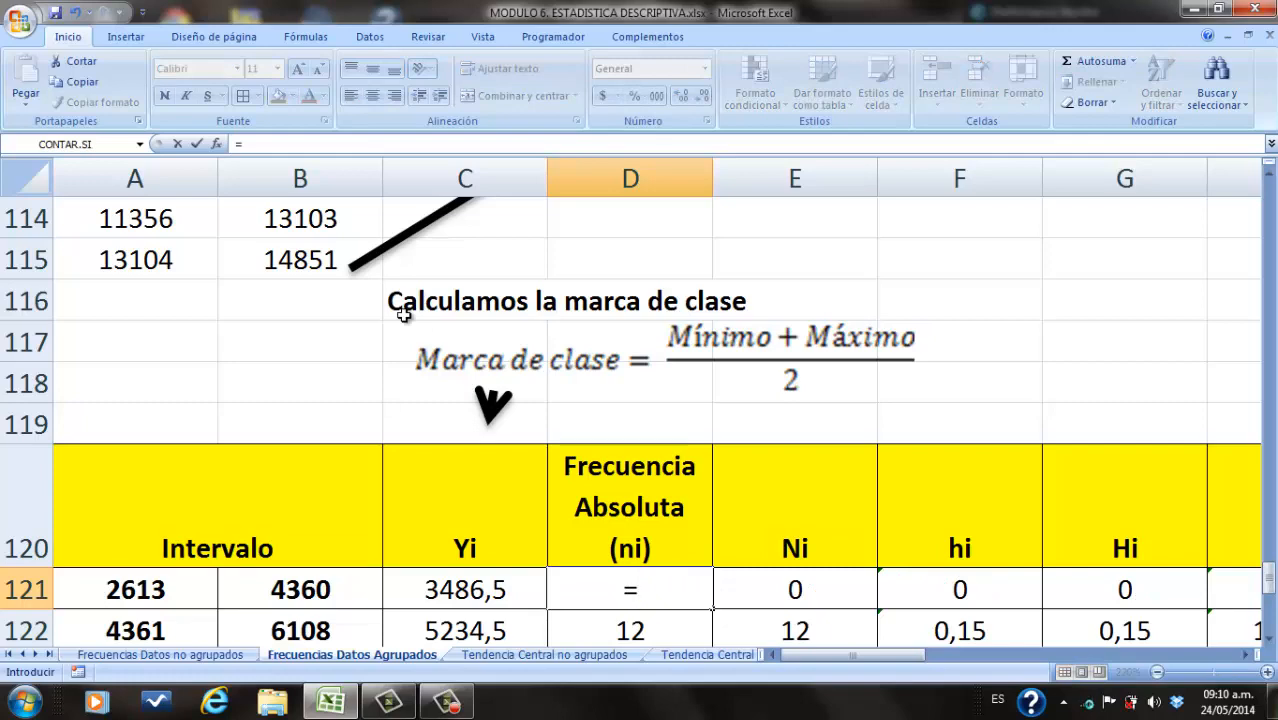
left_click(218, 144)
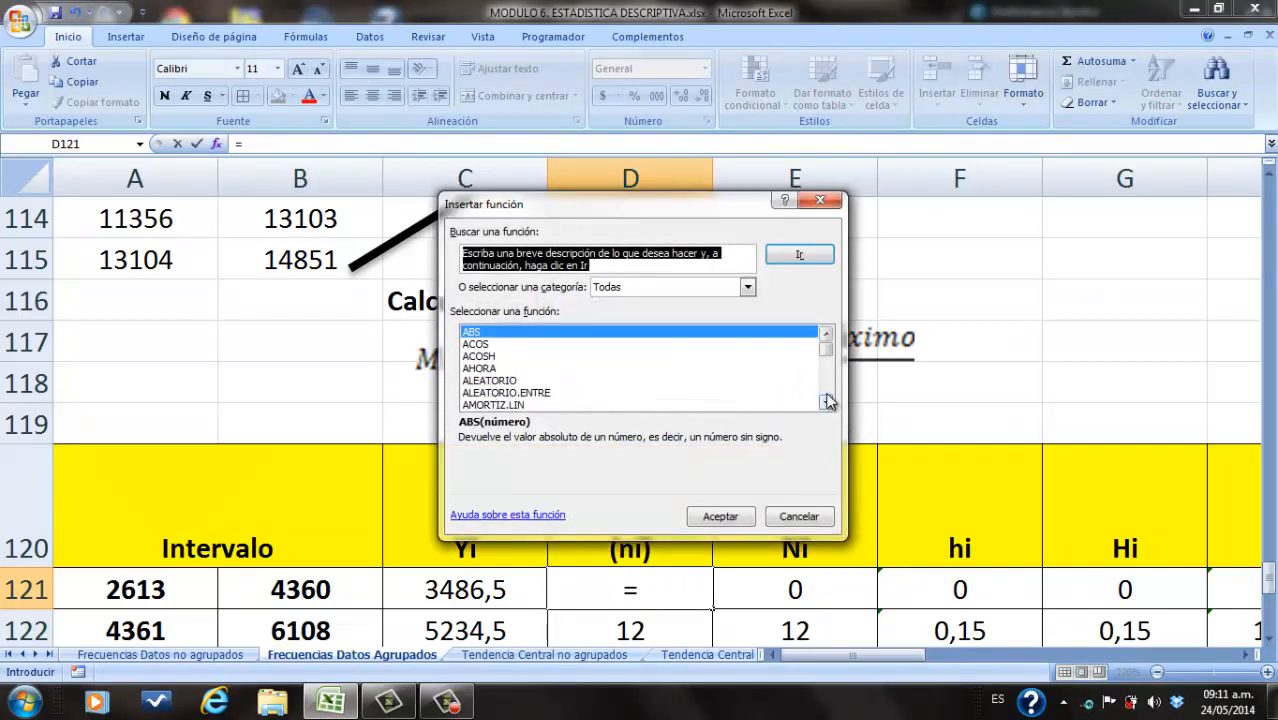
left_click_drag(827, 400, 827, 400)
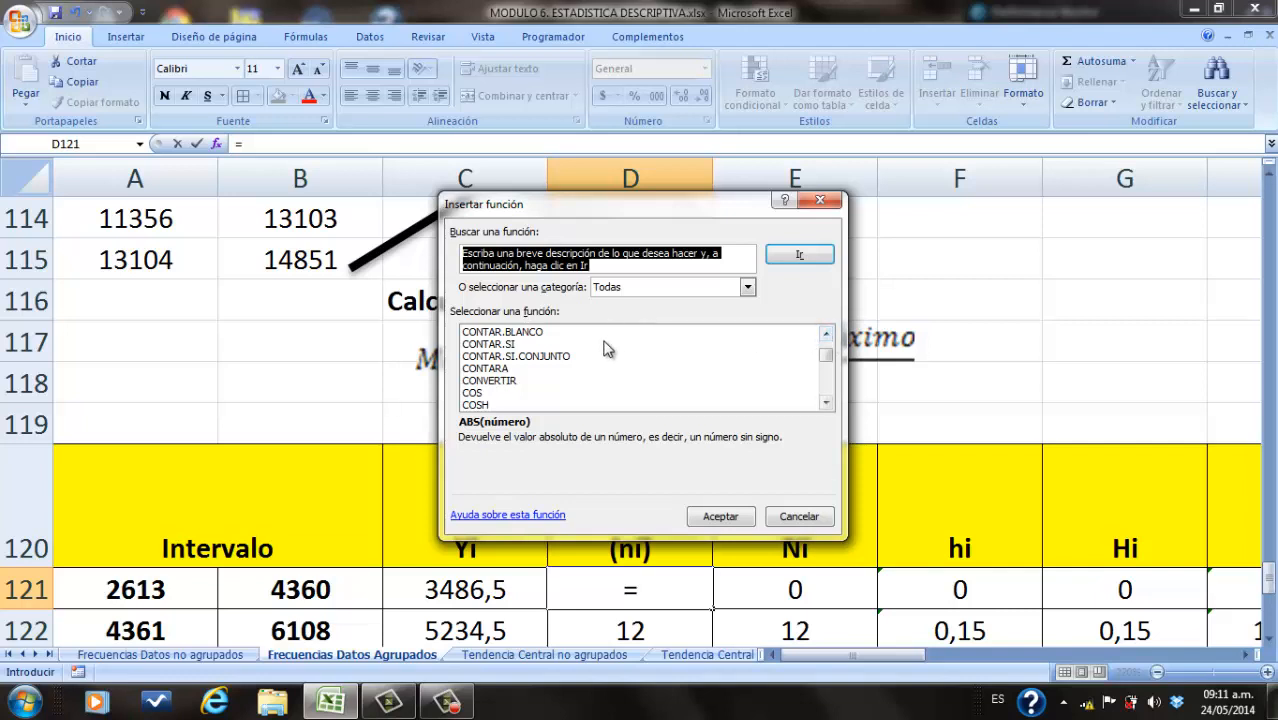
left_click(565, 359)
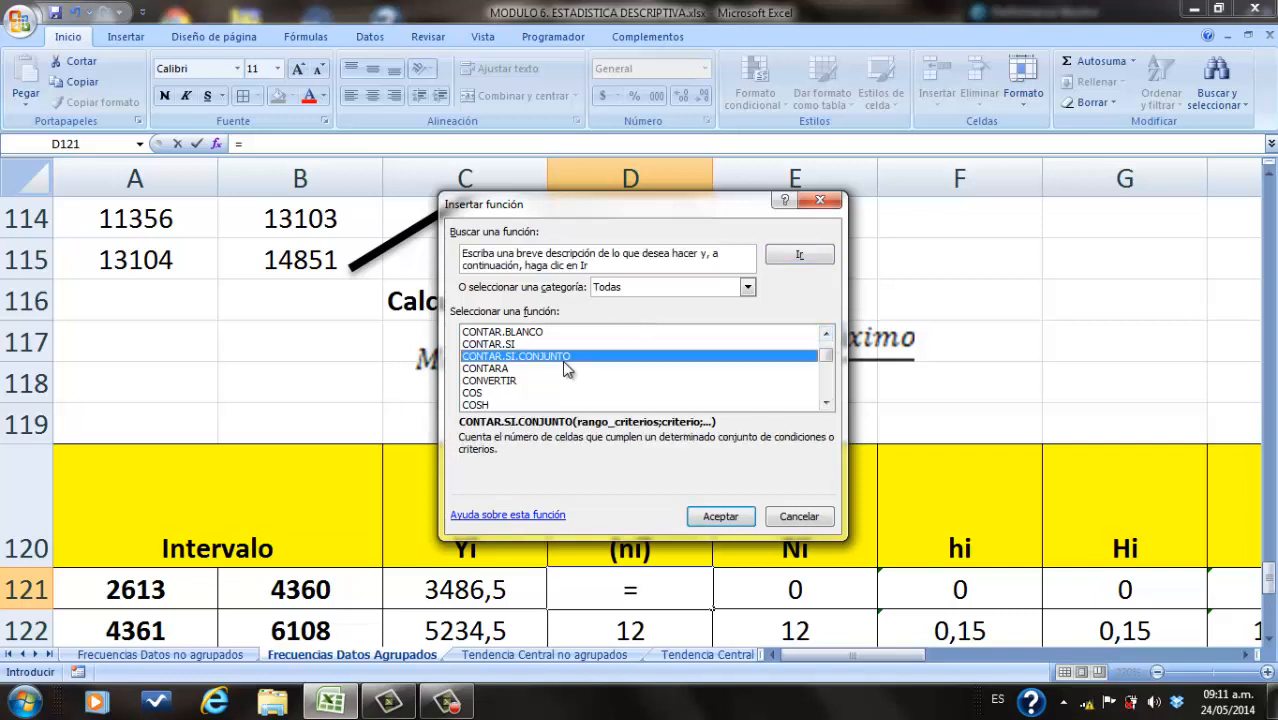
left_click(720, 516)
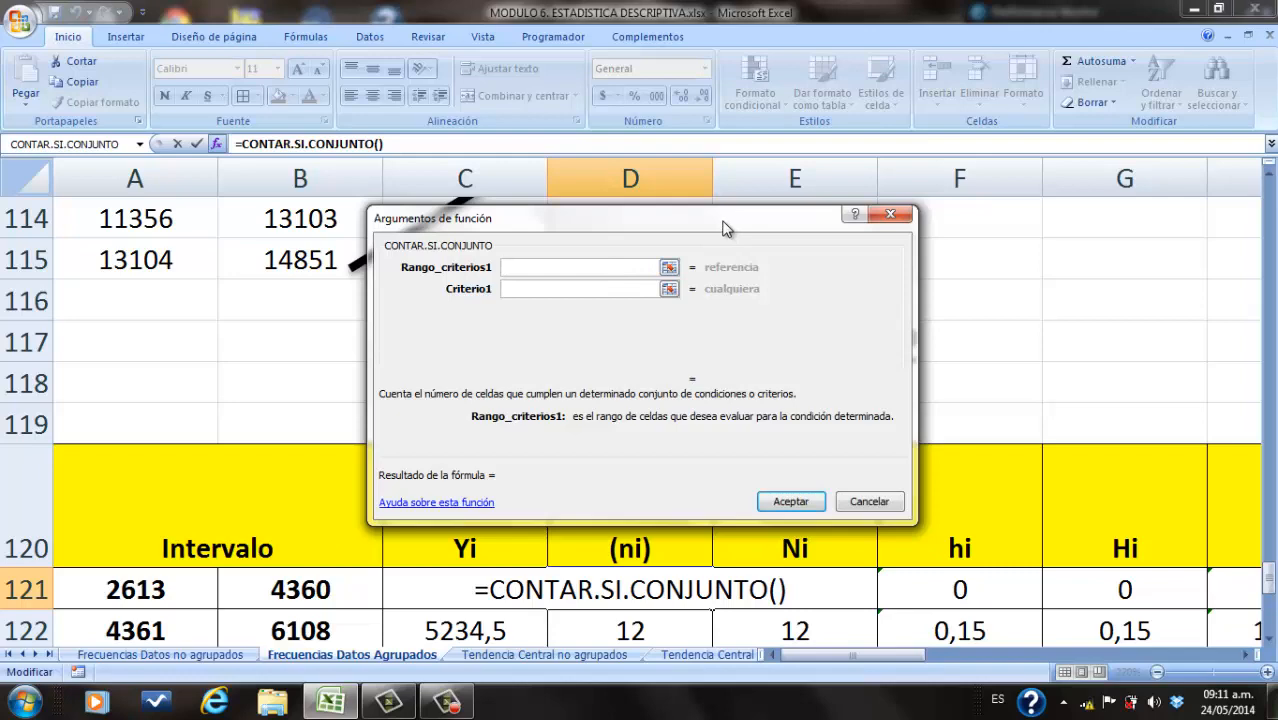
Step: Set the first criteria range of the CONTAR.SI.CONJUNTO function in D121 to the daily spending data B6:B85
left_click_drag(730, 230, 905, 303)
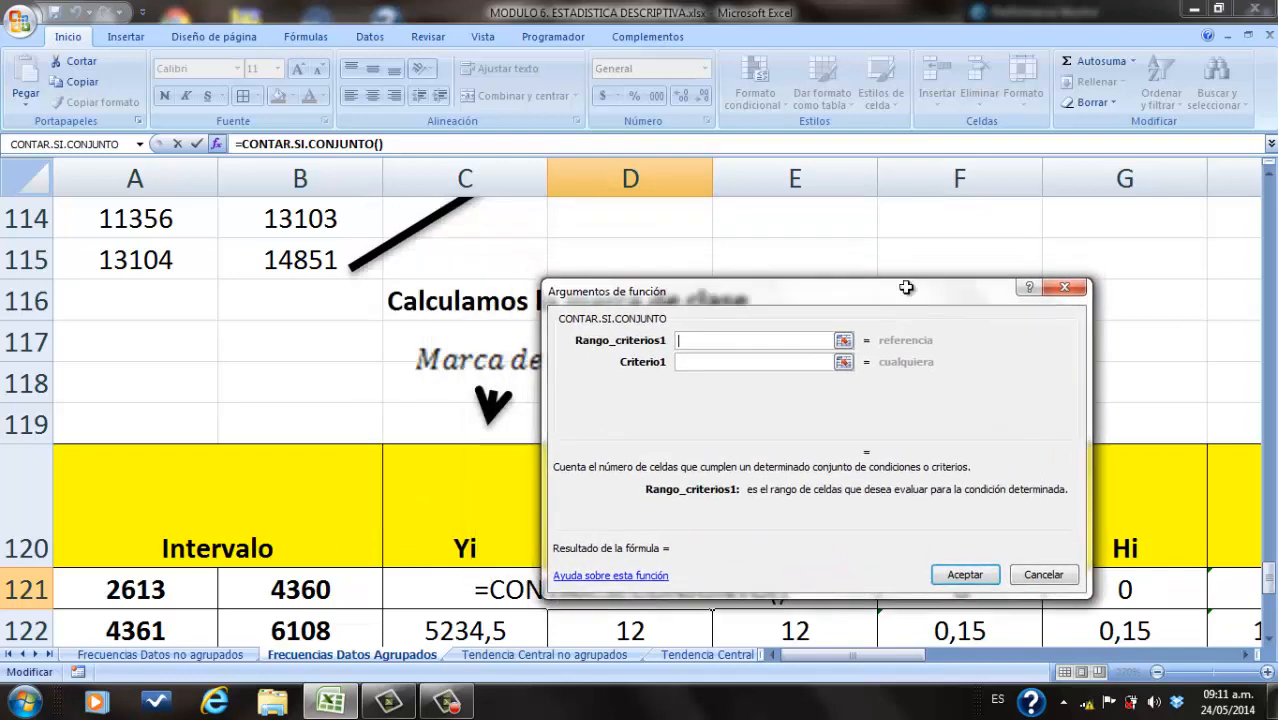
left_click(1269, 172)
left_click(1269, 174)
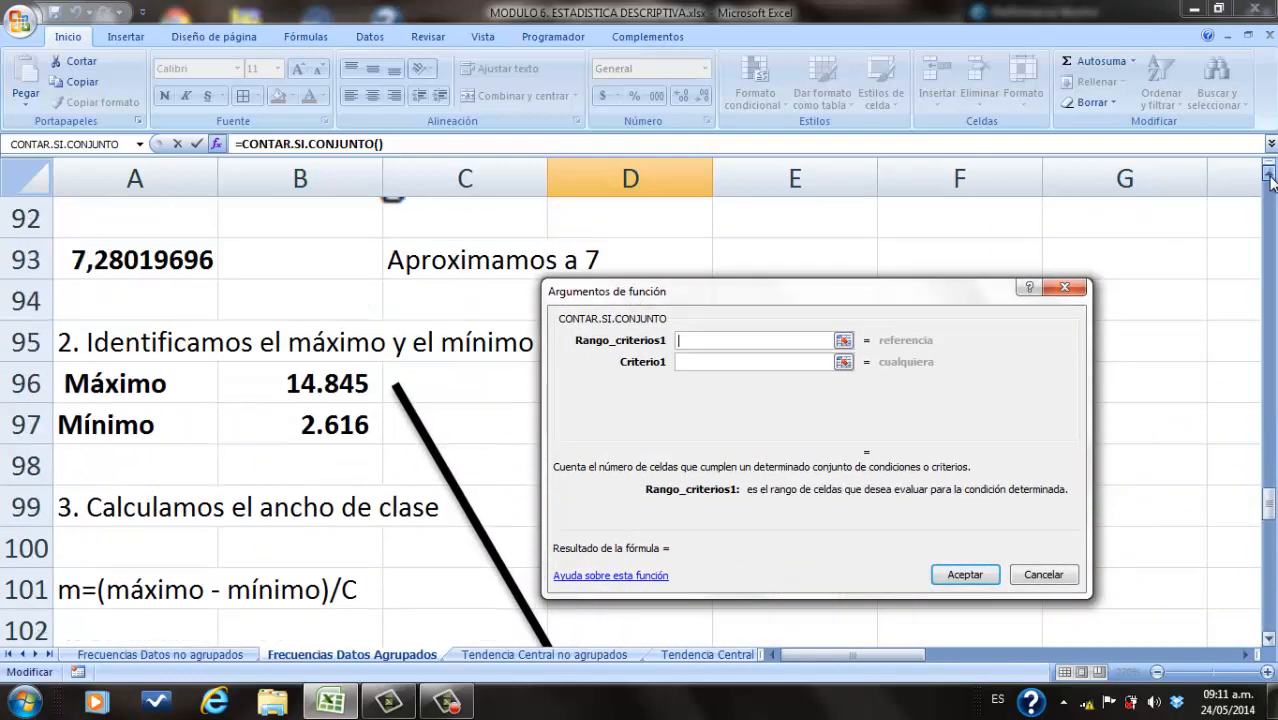
left_click(1269, 174)
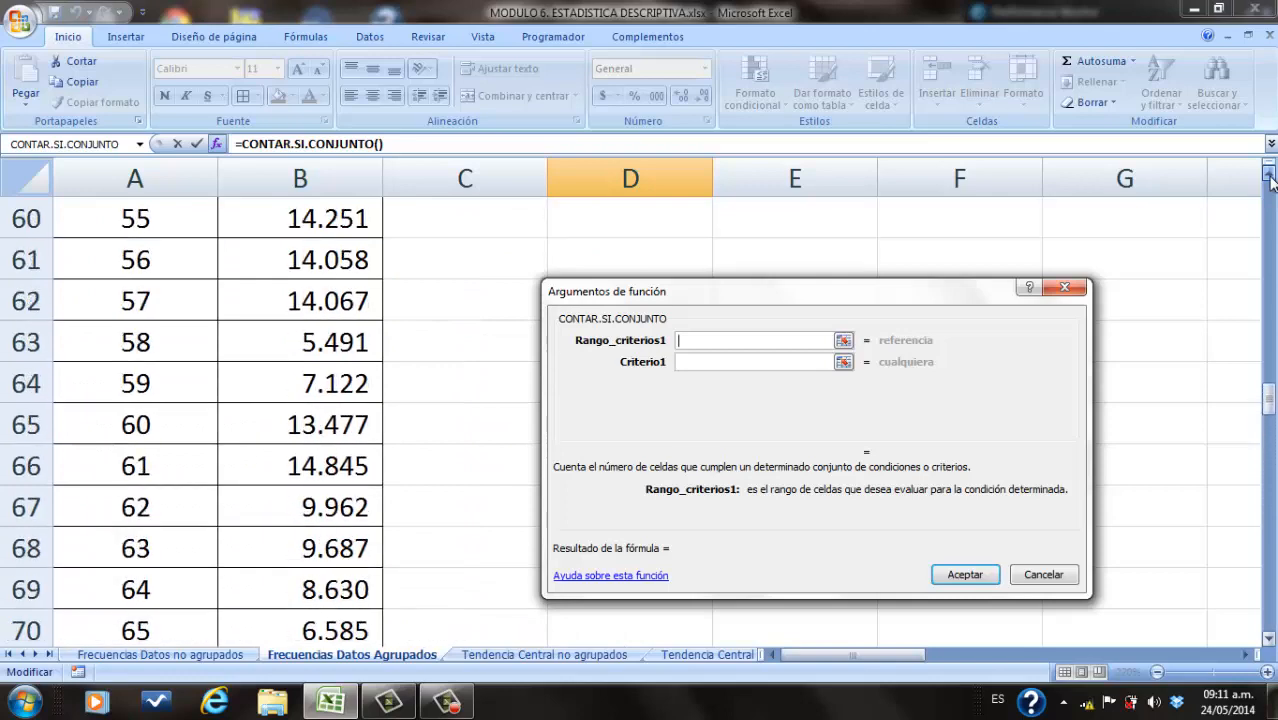
left_click(1269, 174)
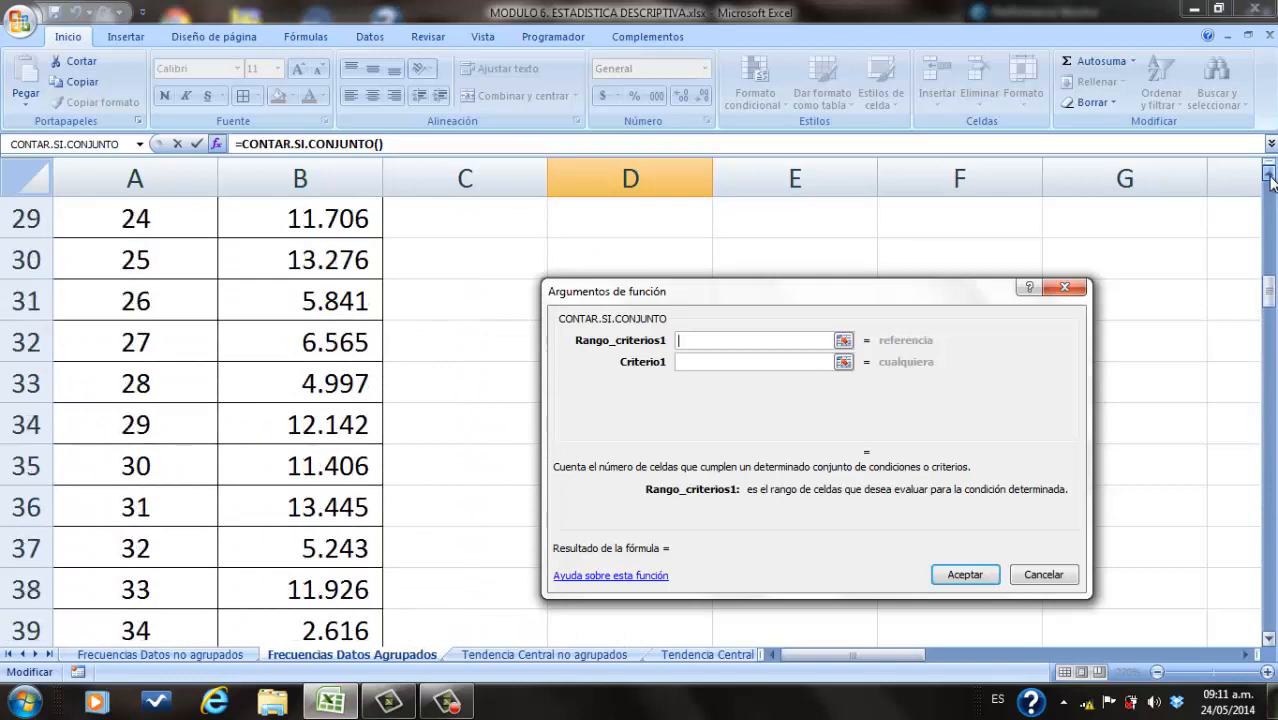
left_click(1269, 174)
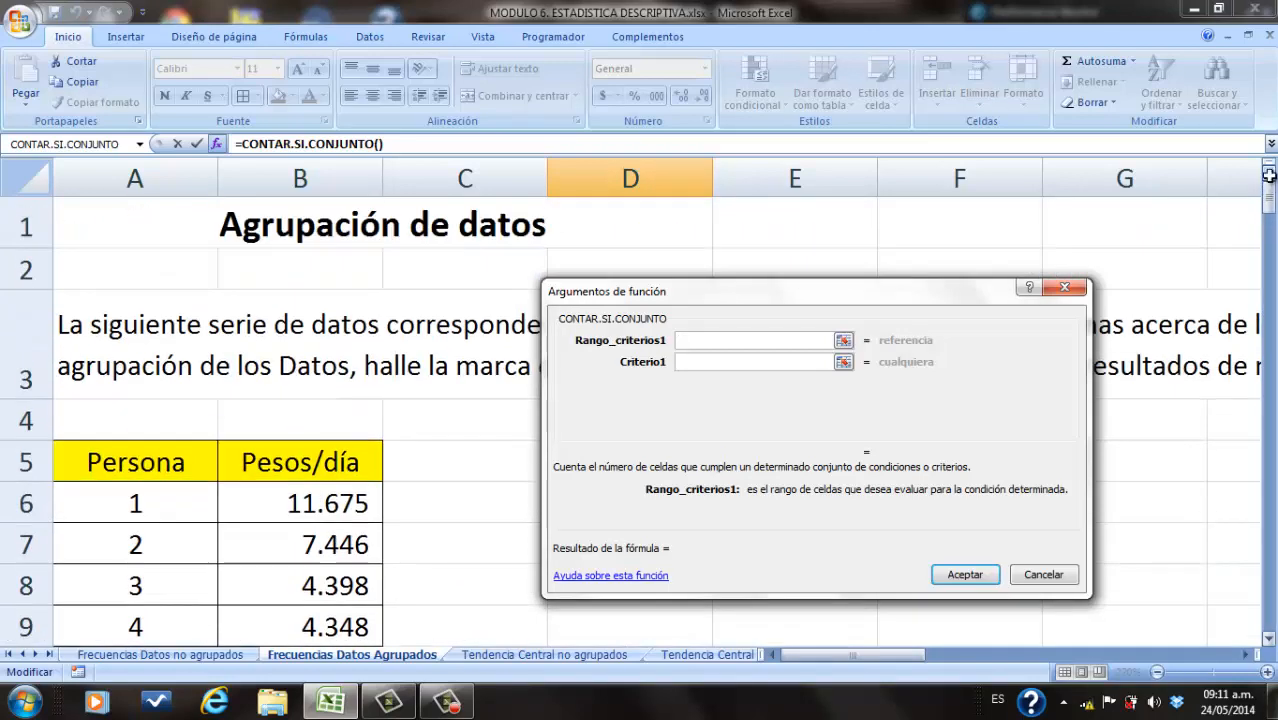
left_click_drag(350, 522, 326, 567)
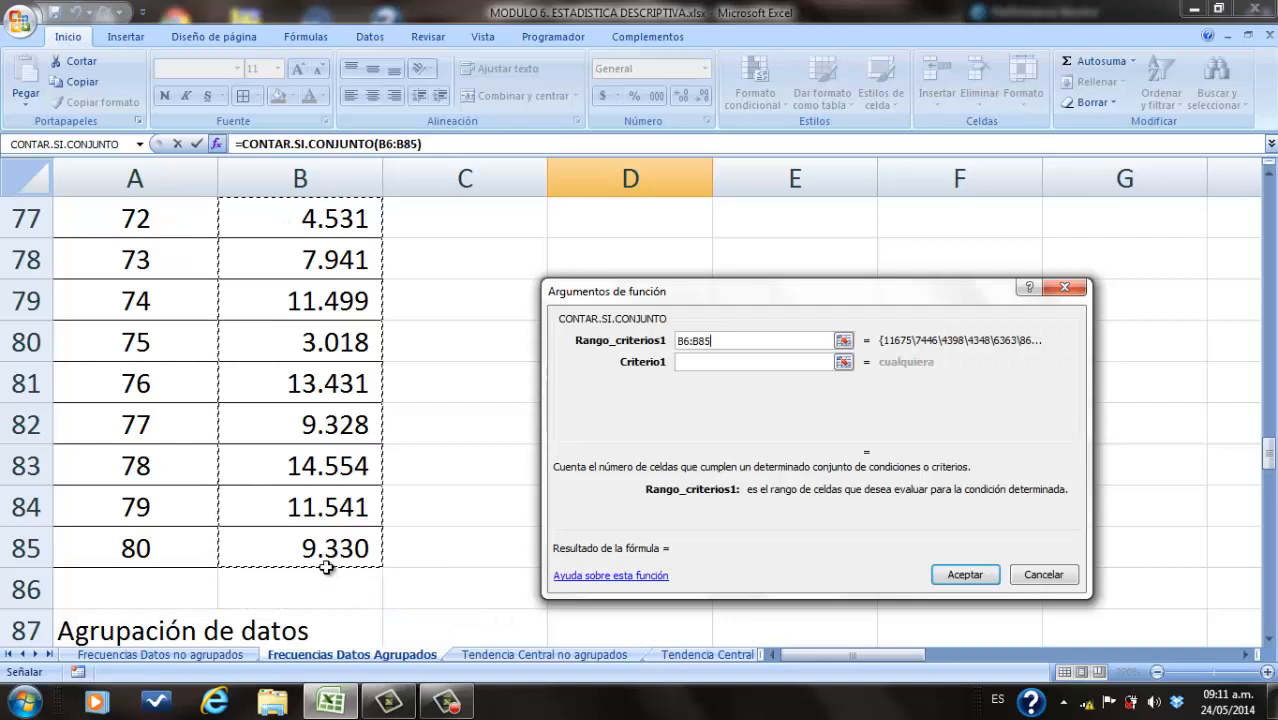
Step: Switch the keyboard language to English (United States) and enter >=2613 as the function's first criterion
left_click(688, 363)
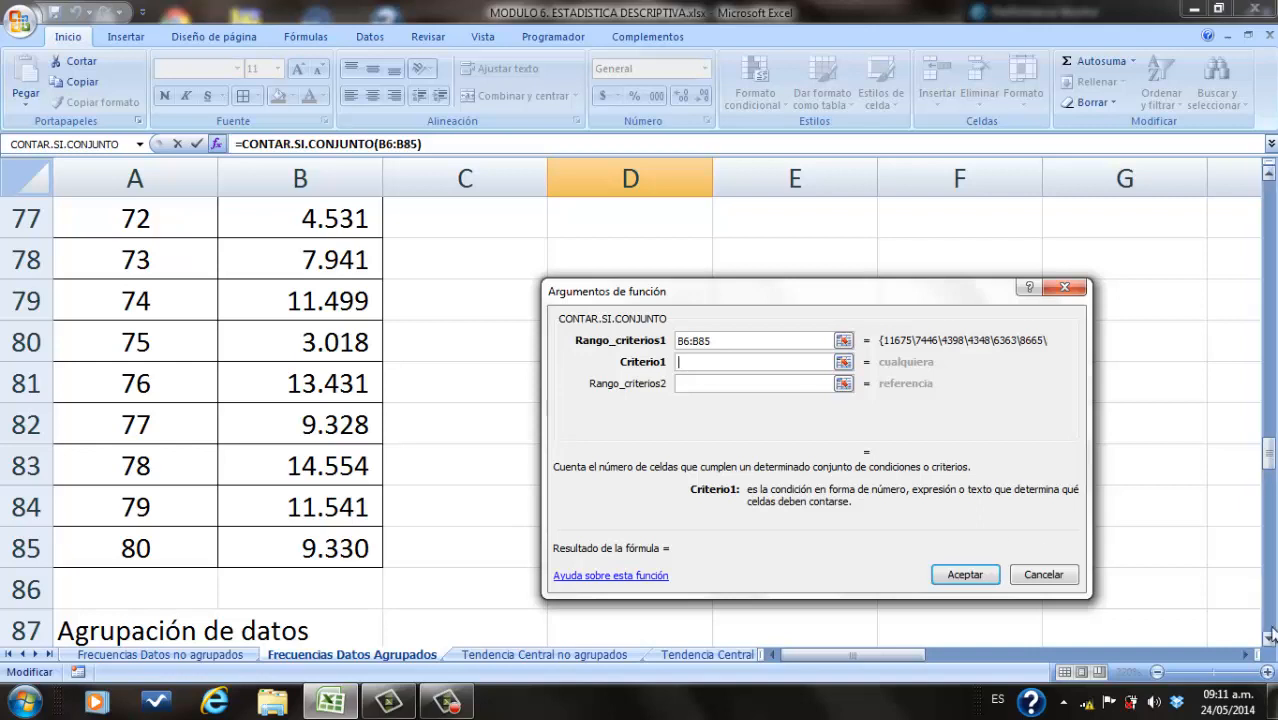
left_click_drag(1271, 641, 1271, 641)
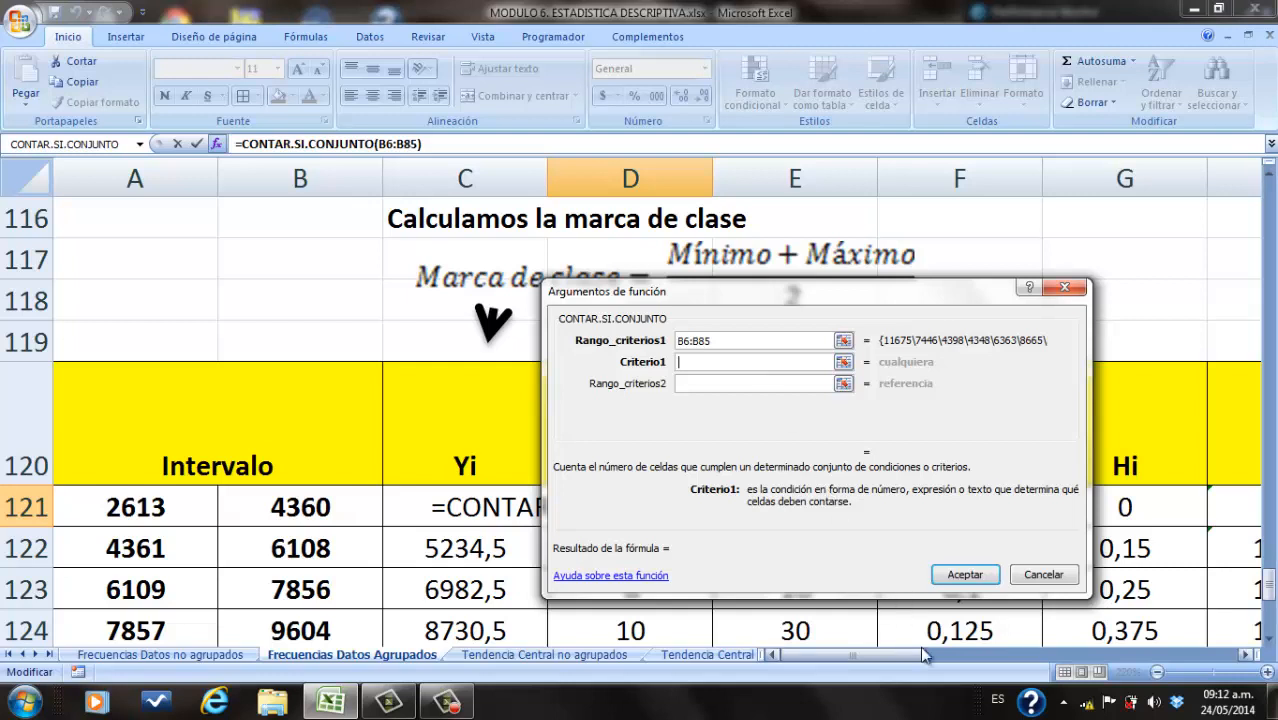
left_click(1000, 703)
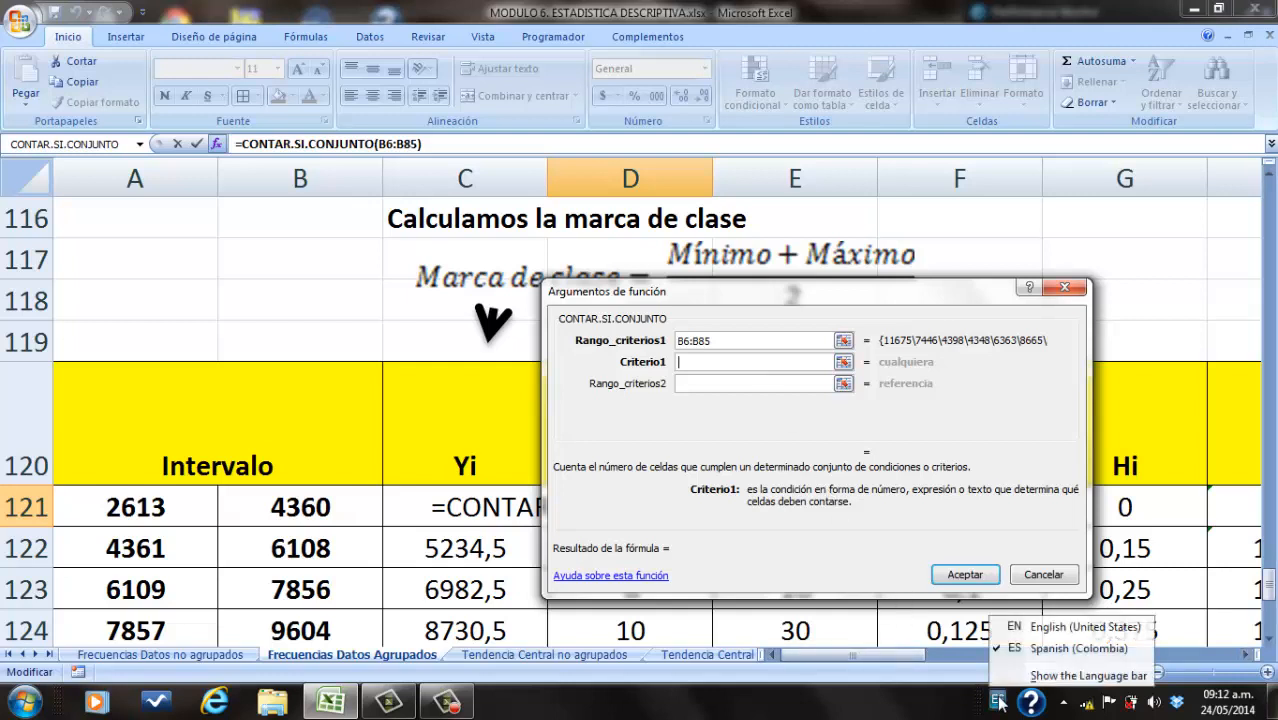
left_click(1031, 630)
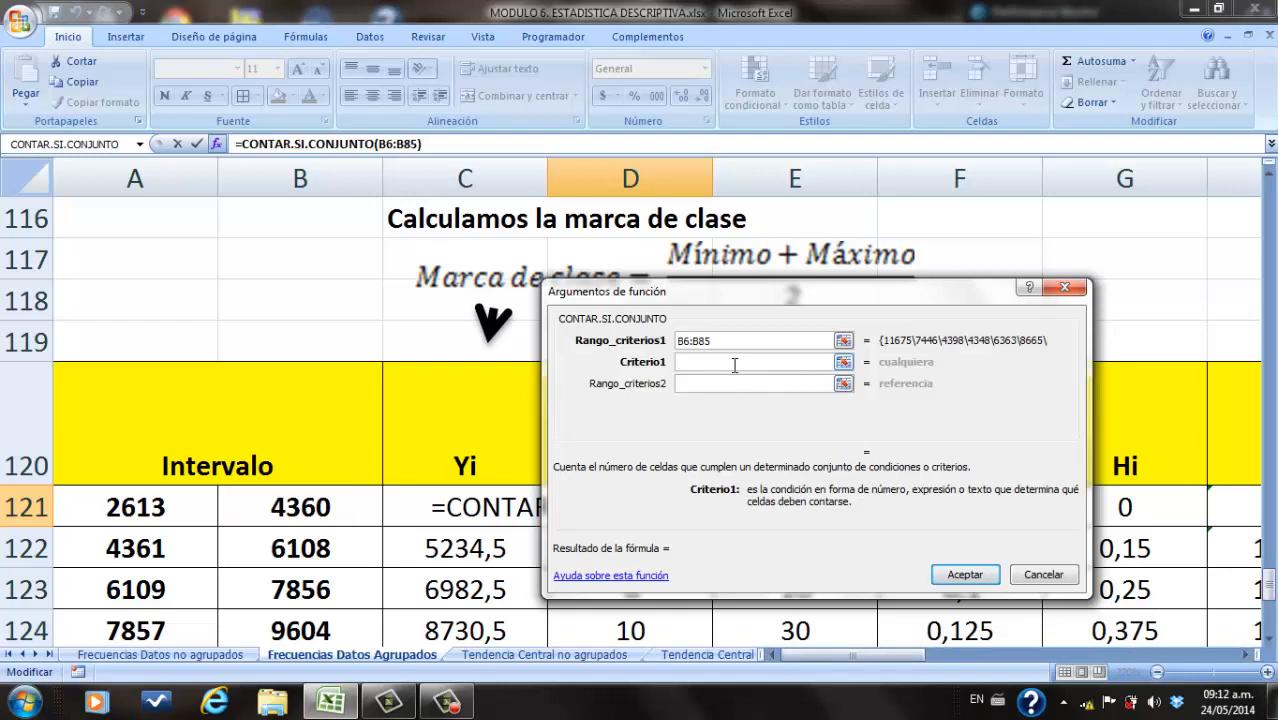
type(">")
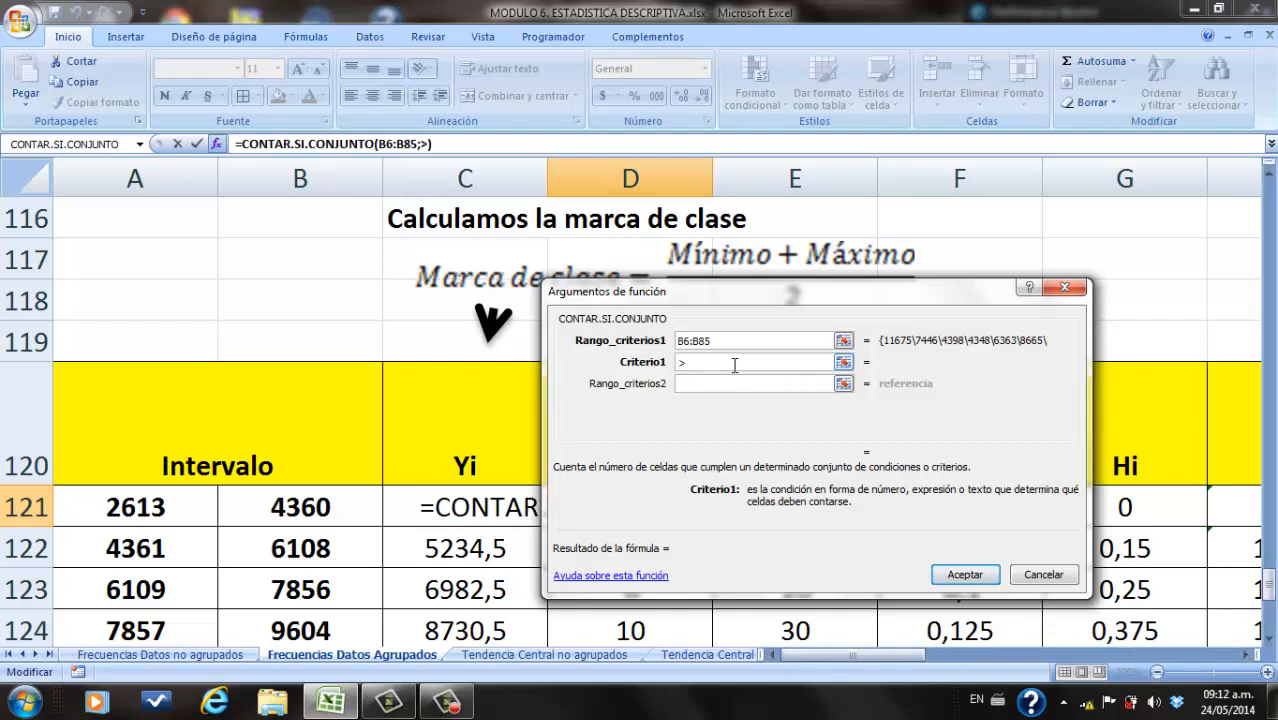
type(")")
key("BackSpace")
type("=")
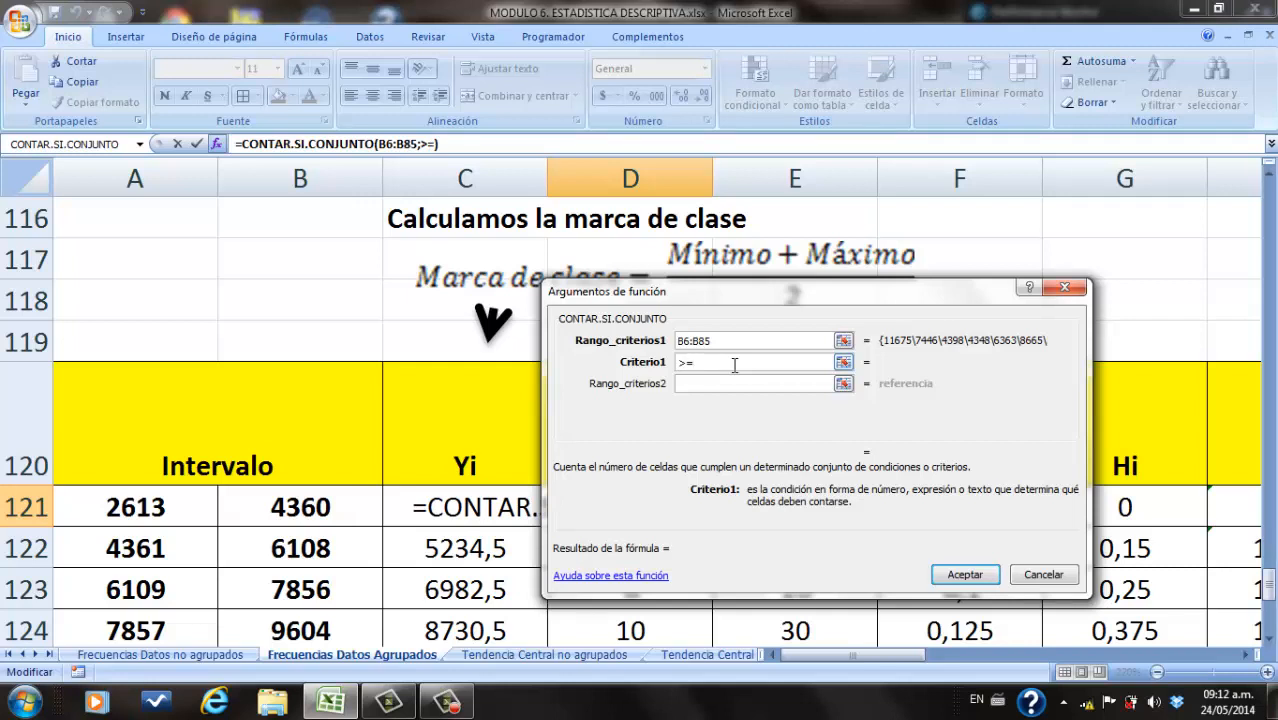
type("2613")
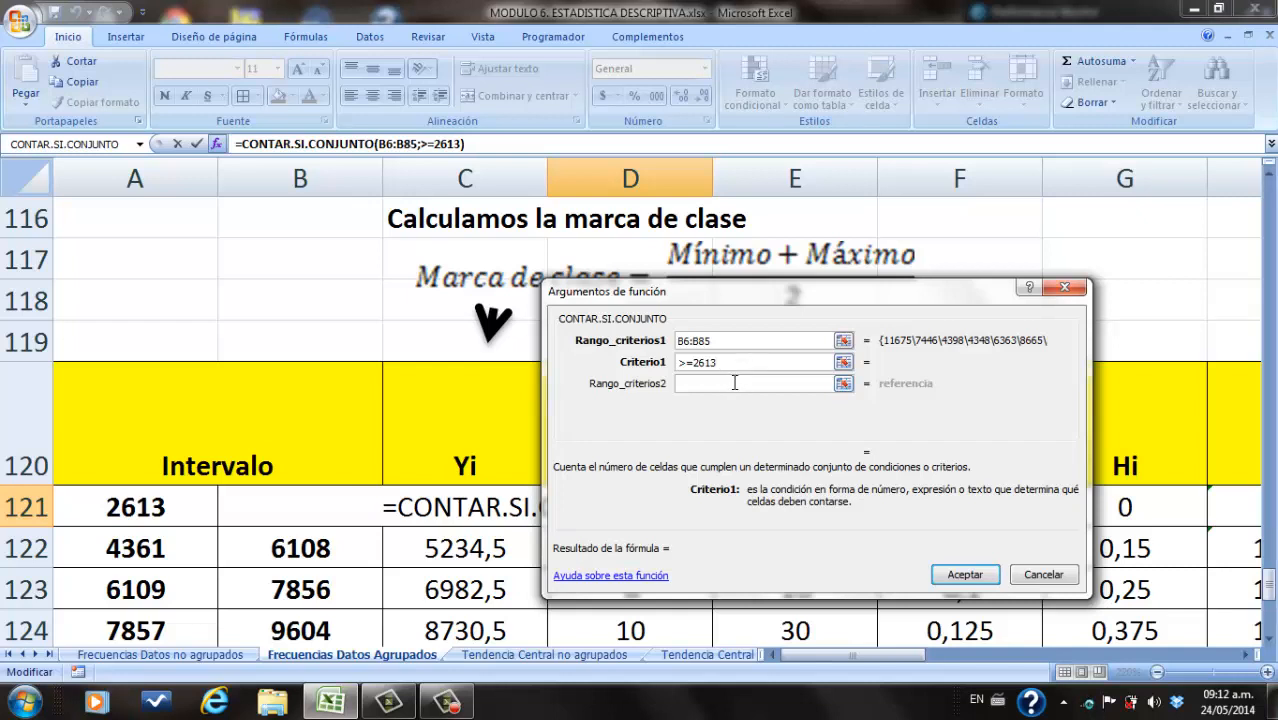
Step: Set the function's second criteria range to B6:B85
left_click(734, 383)
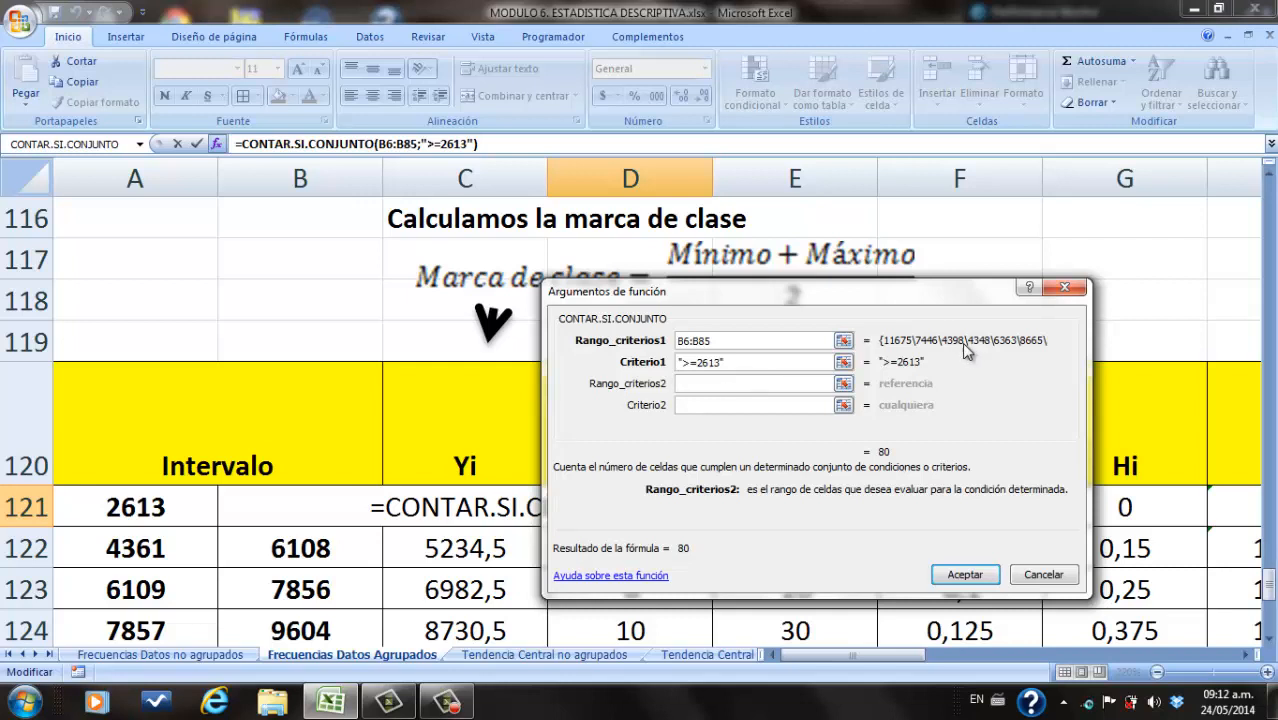
type("B6")
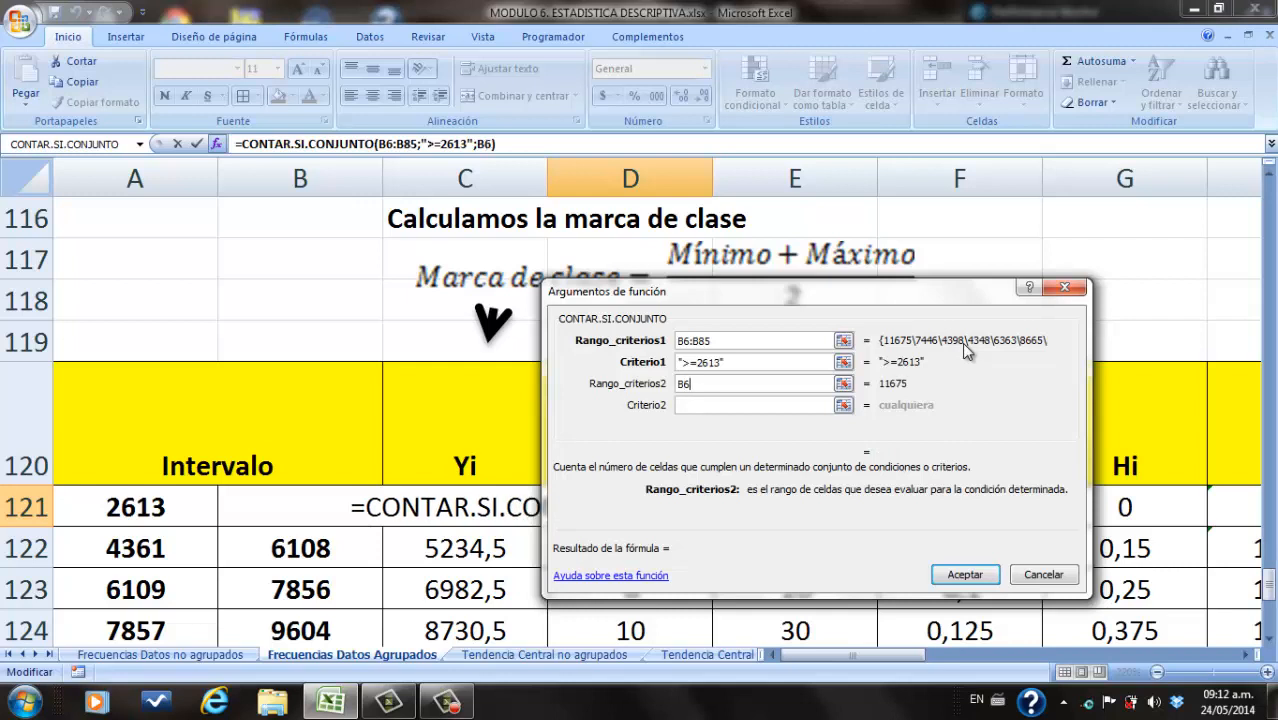
type(":")
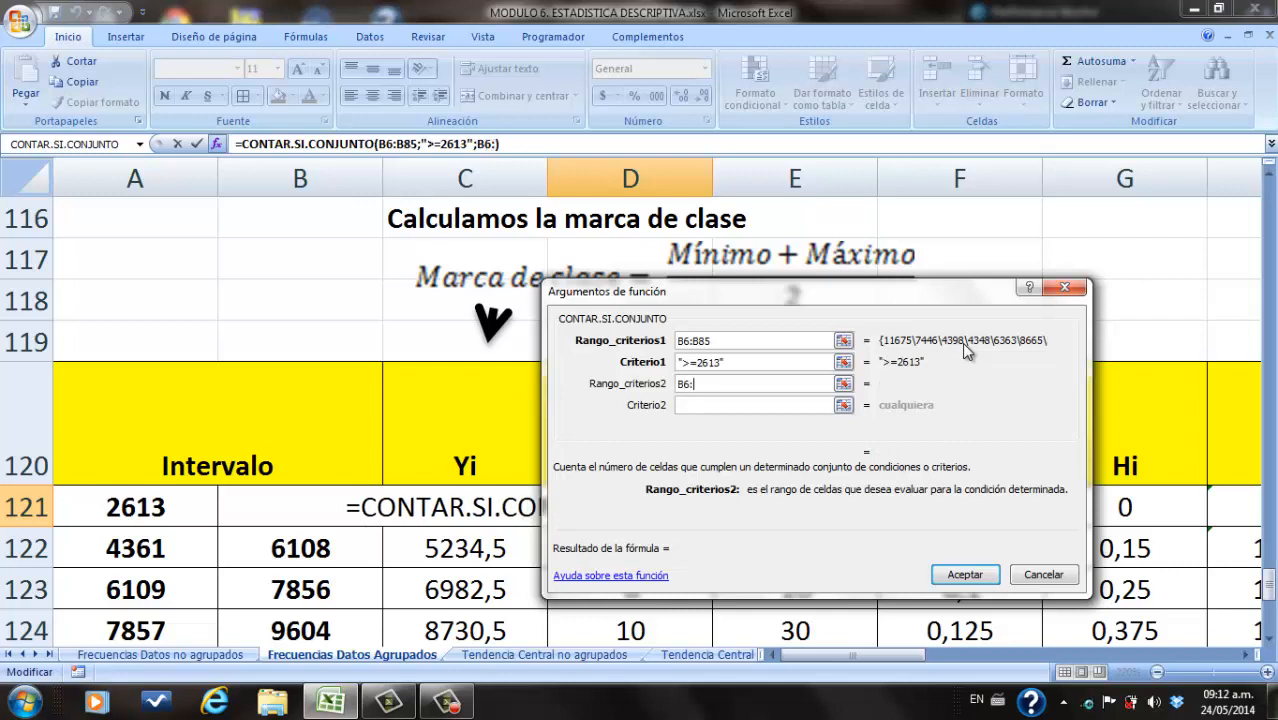
type("B85")
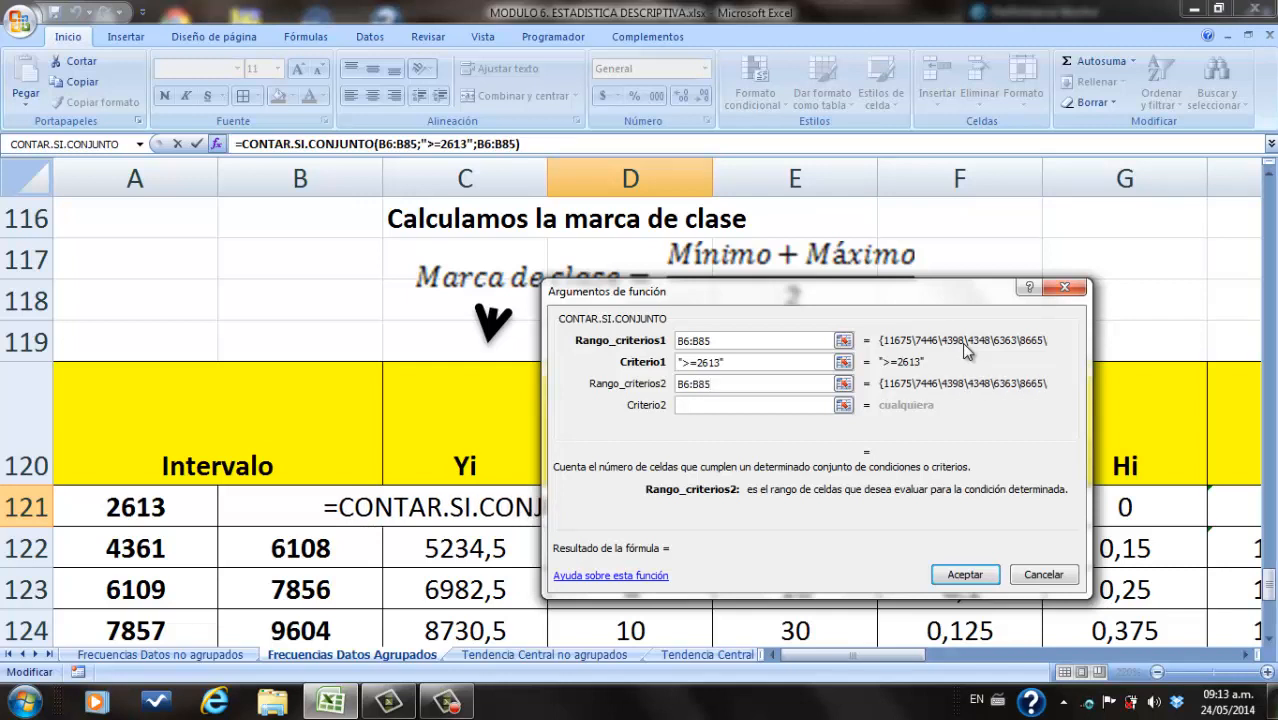
Step: Enter <=4360 as the second criterion and accept the CONTAR.SI.CONJUNTO formula for D121
left_click(779, 404)
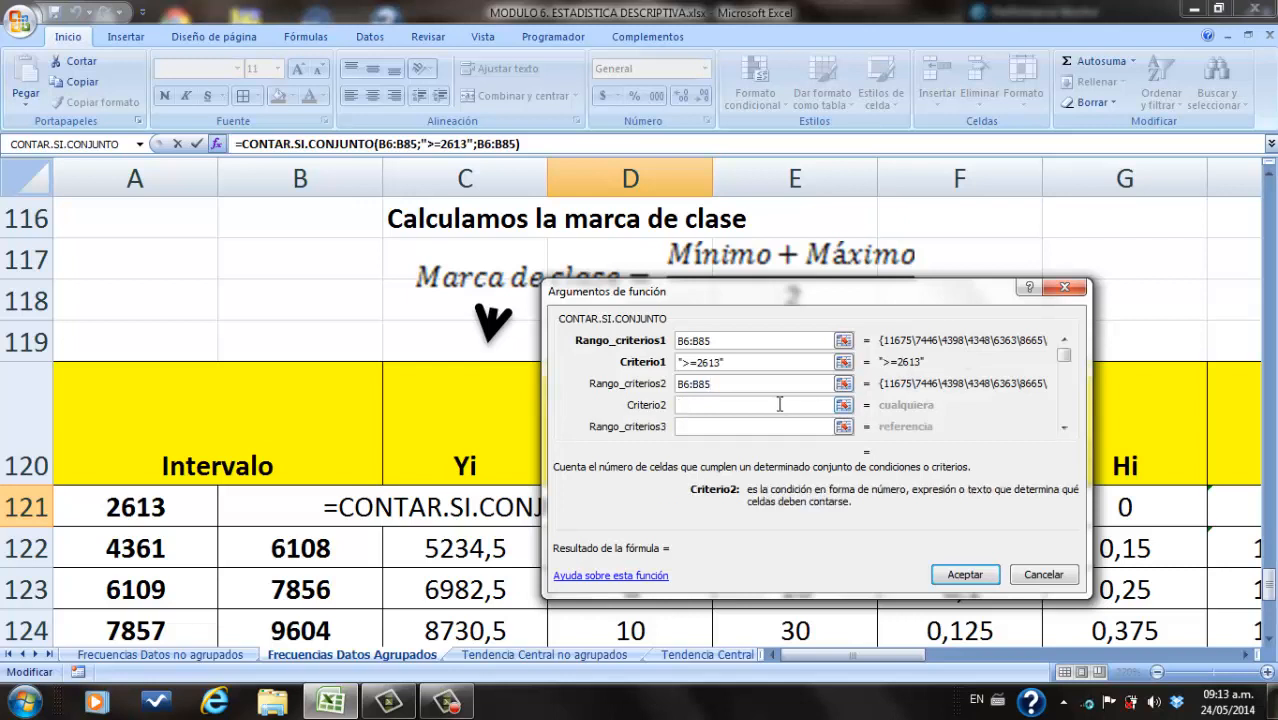
type("<")
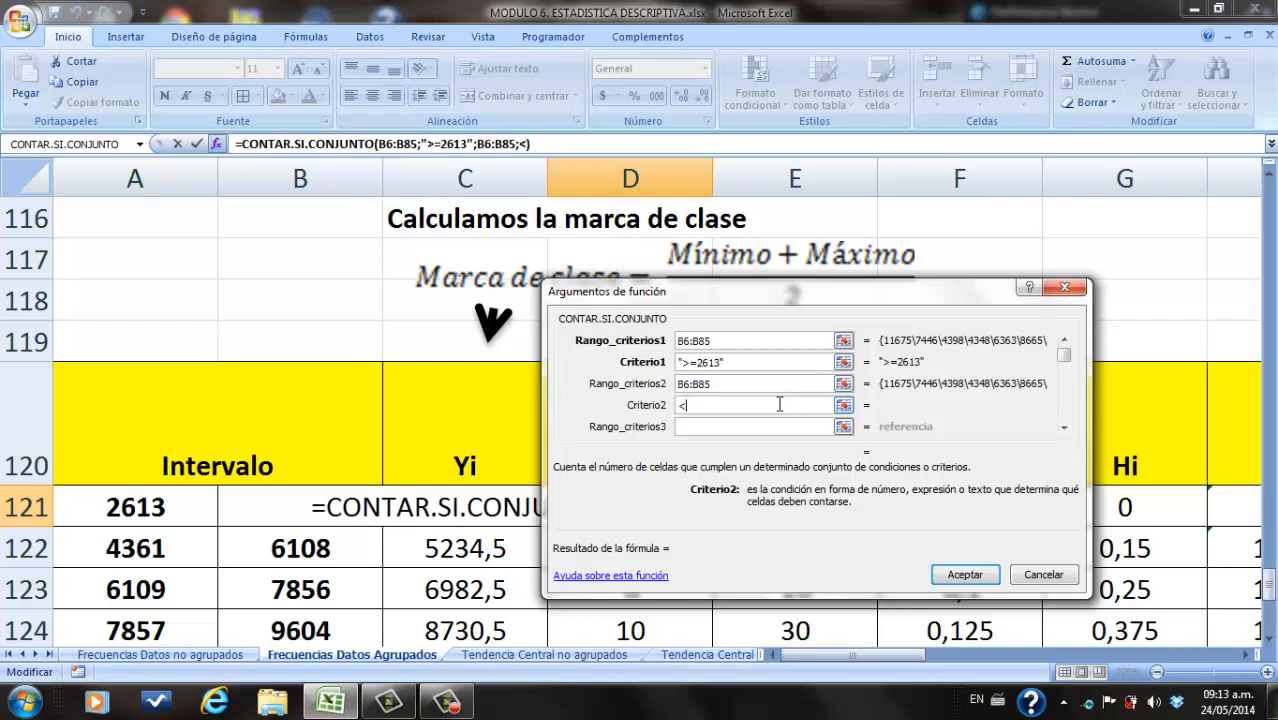
type("=")
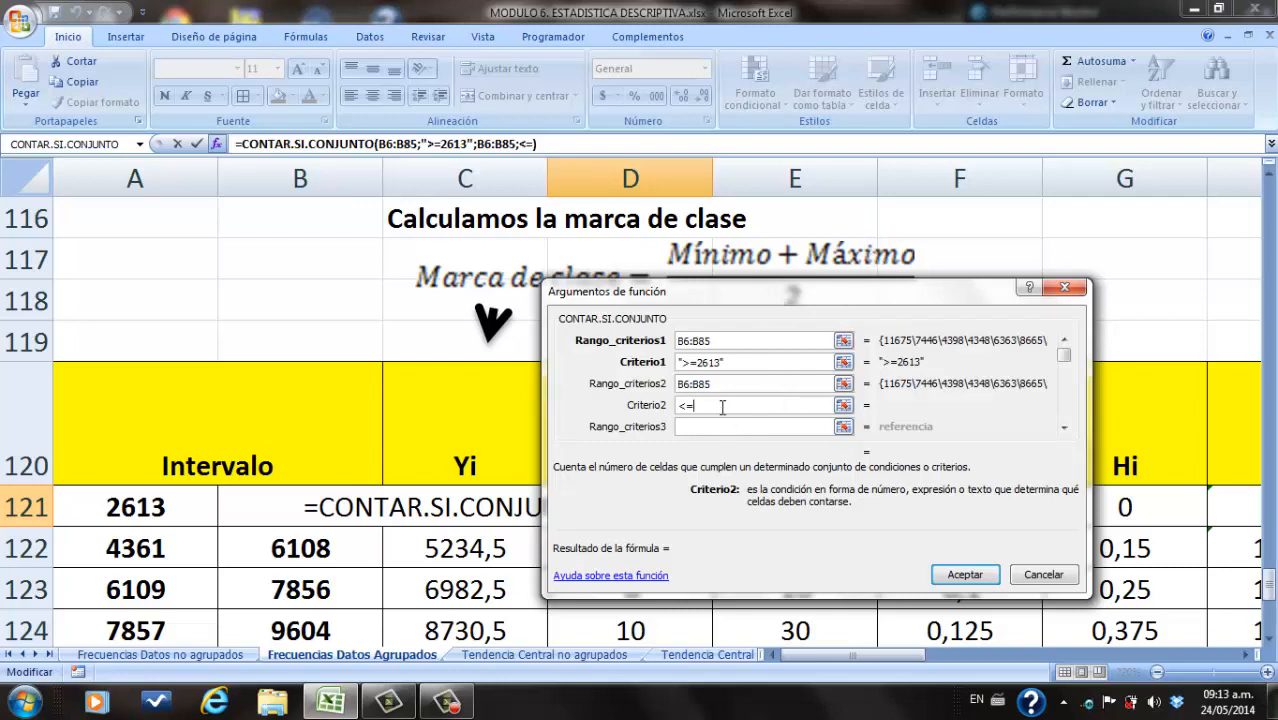
type("4")
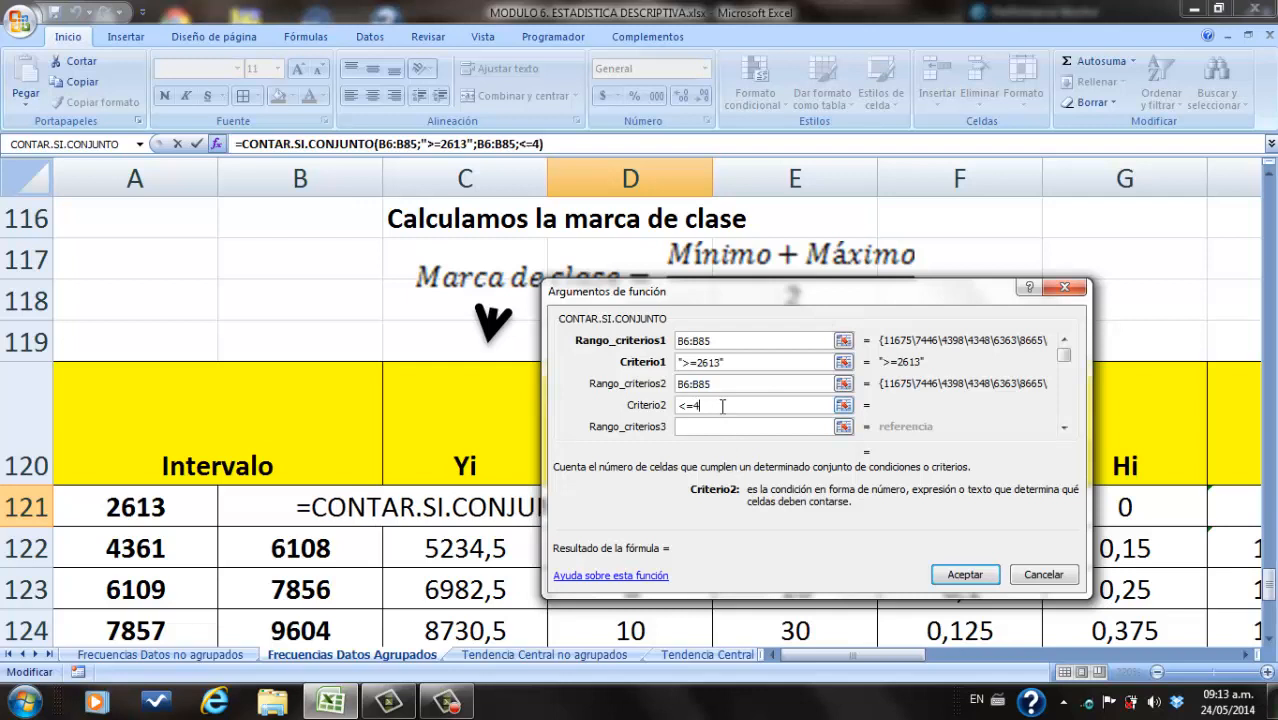
type("360")
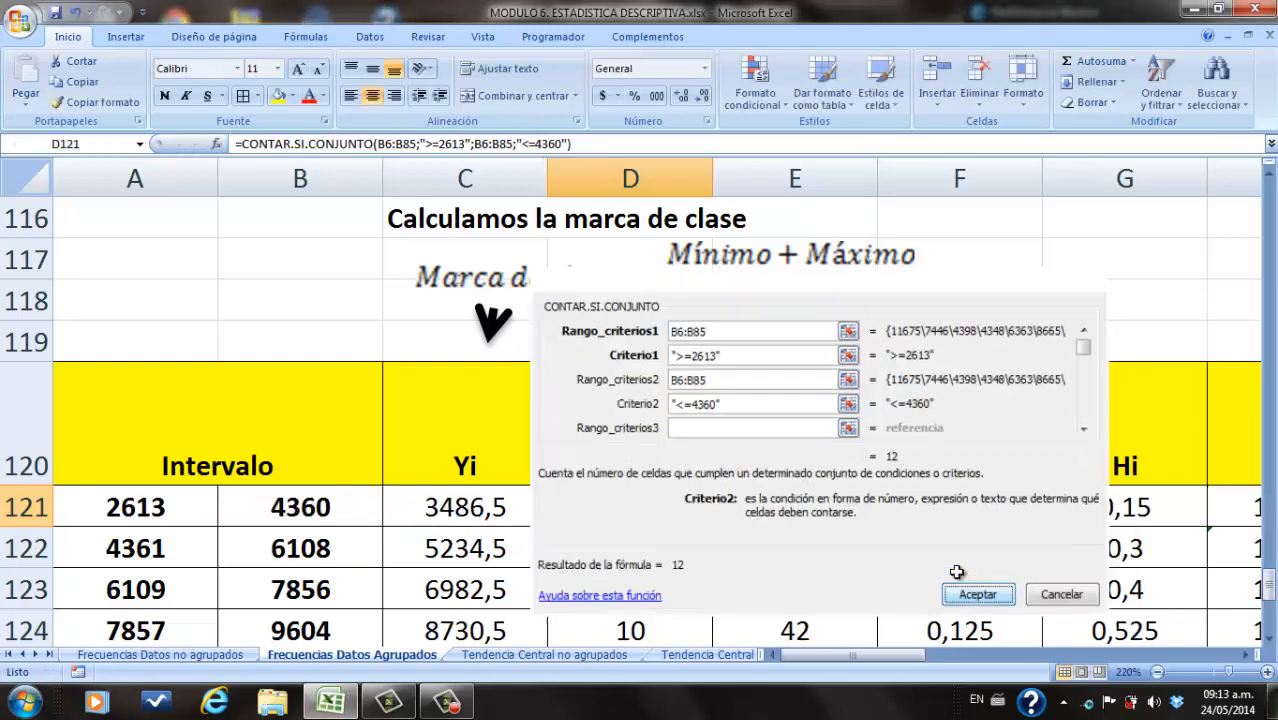
left_click(962, 575)
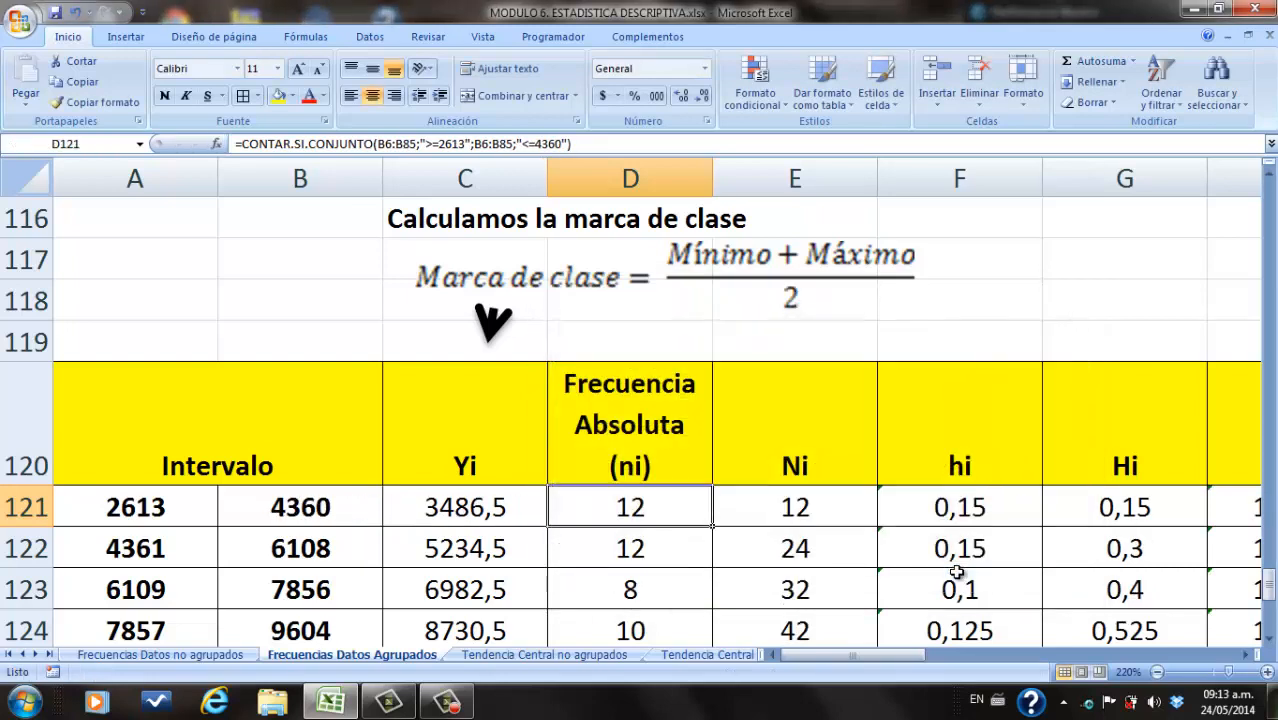
Step: Review the formula in D121 and make both of its B6:B85 ranges absolute as $B$6:$B$85
double_click(678, 510)
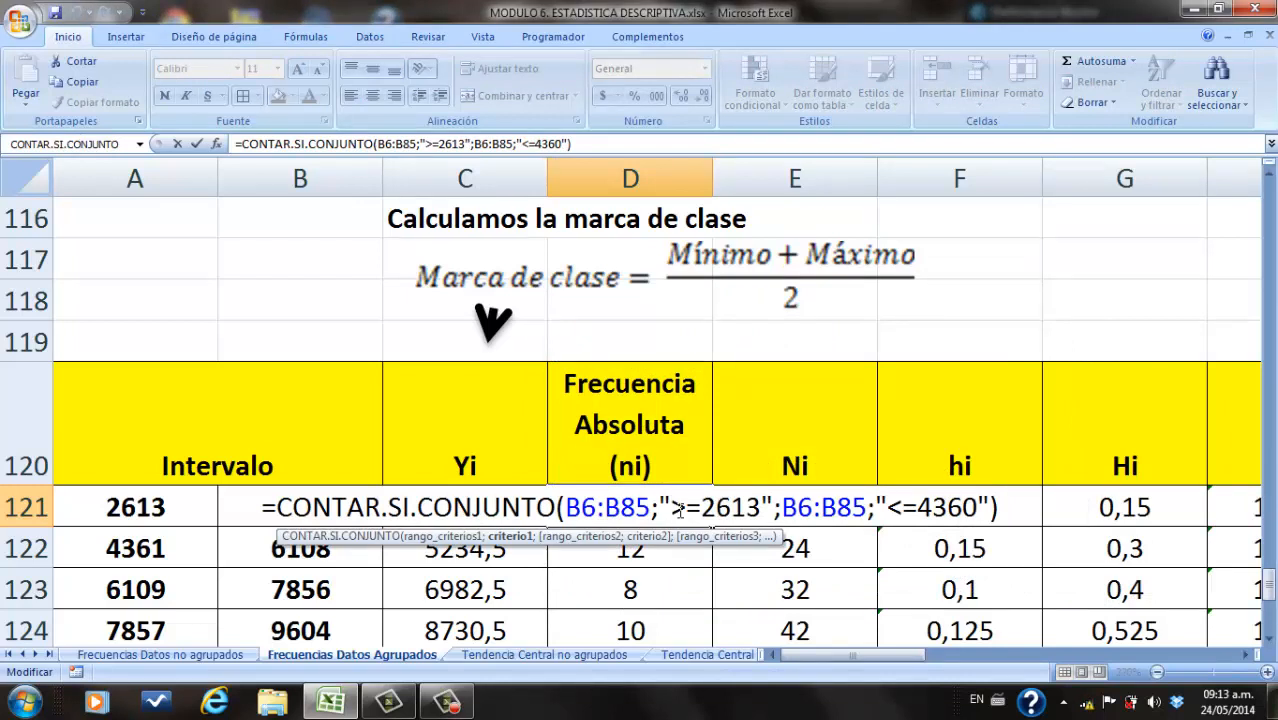
key("Return")
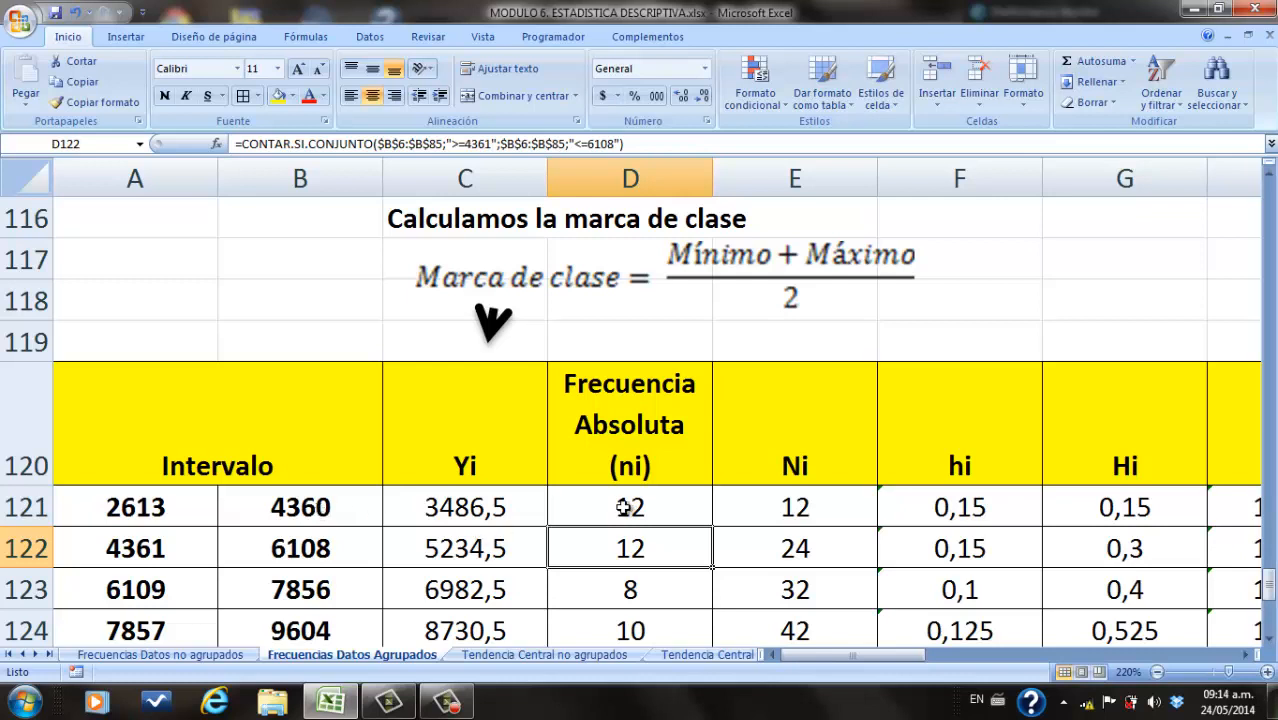
left_click(623, 508)
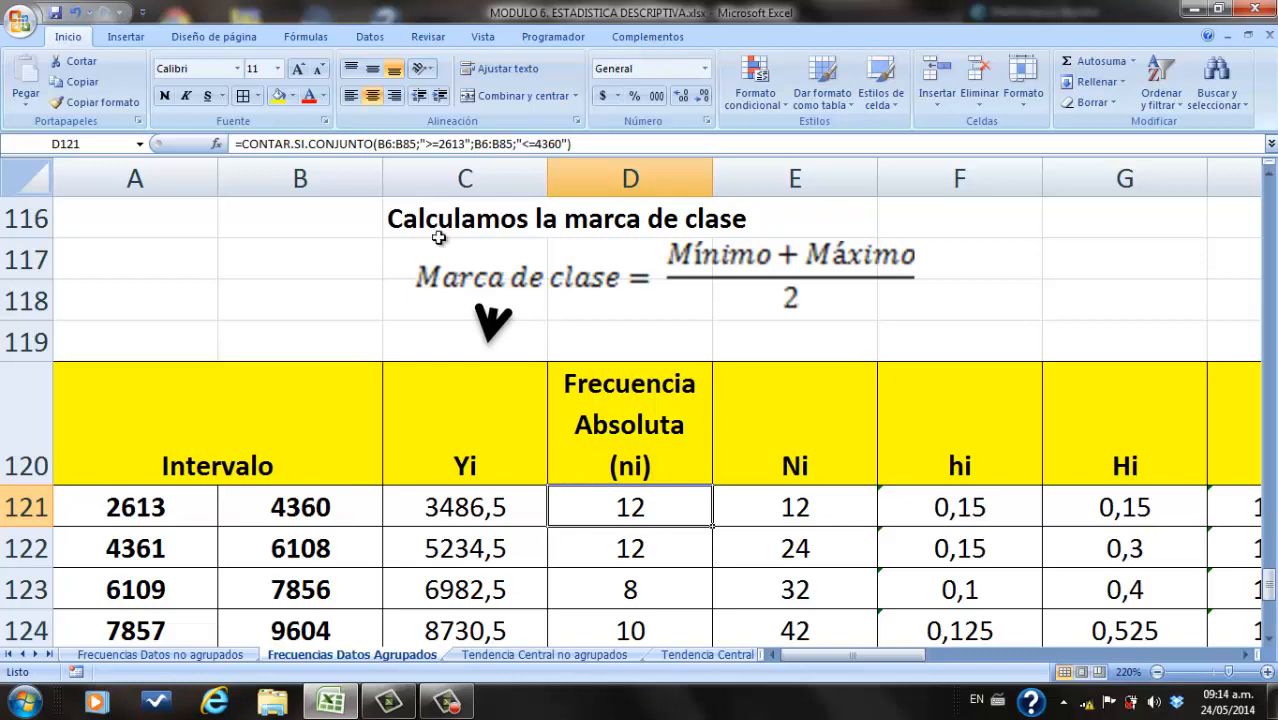
left_click(386, 144)
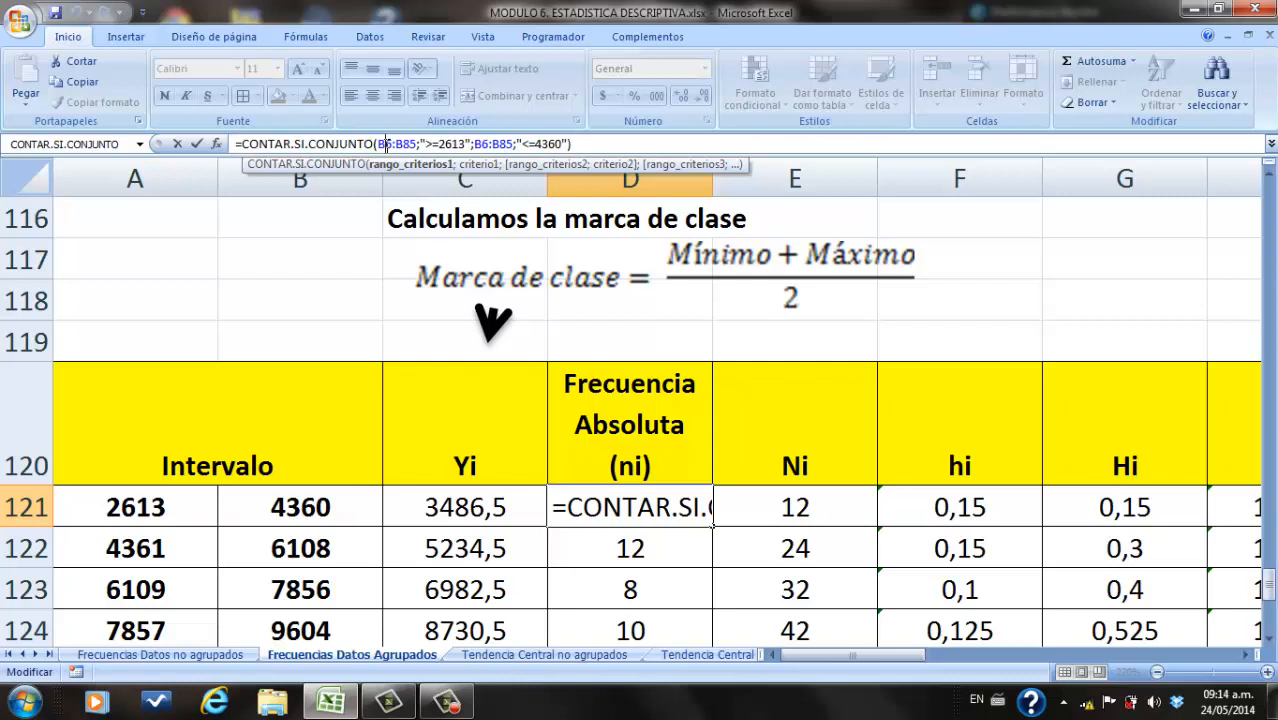
key("F4")
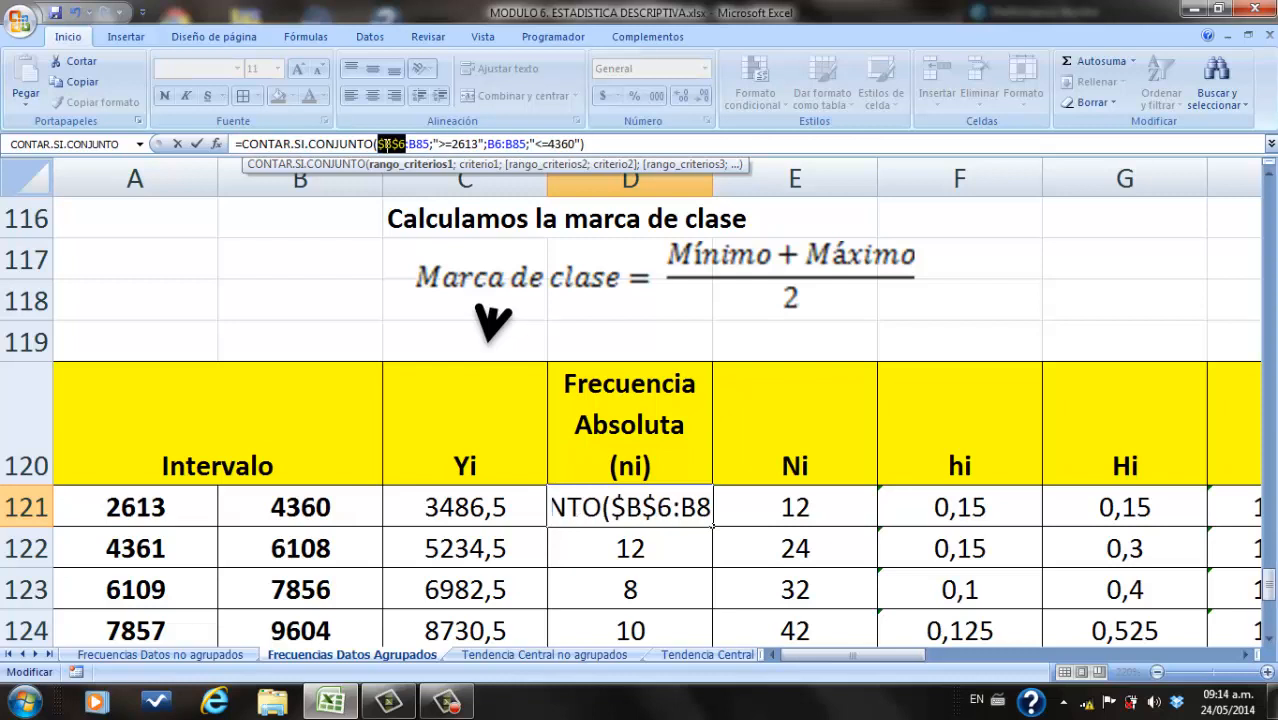
left_click(423, 144)
key("F4")
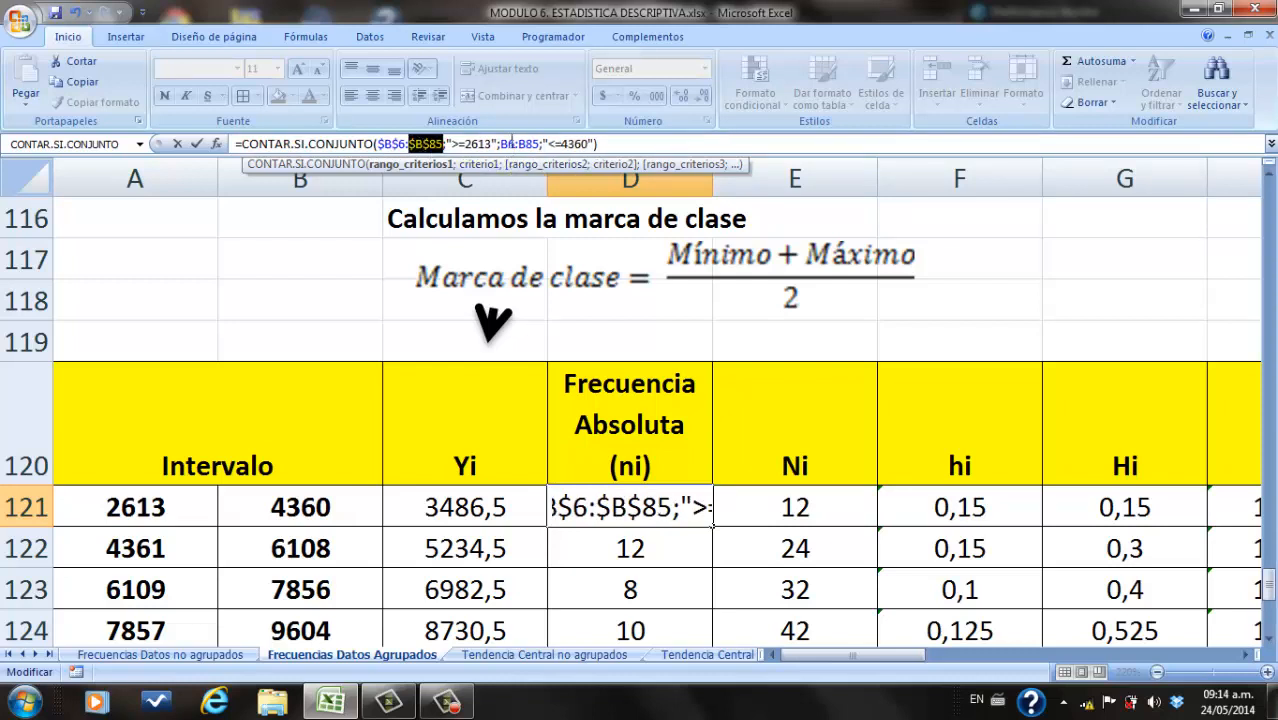
left_click(509, 144)
key("F4")
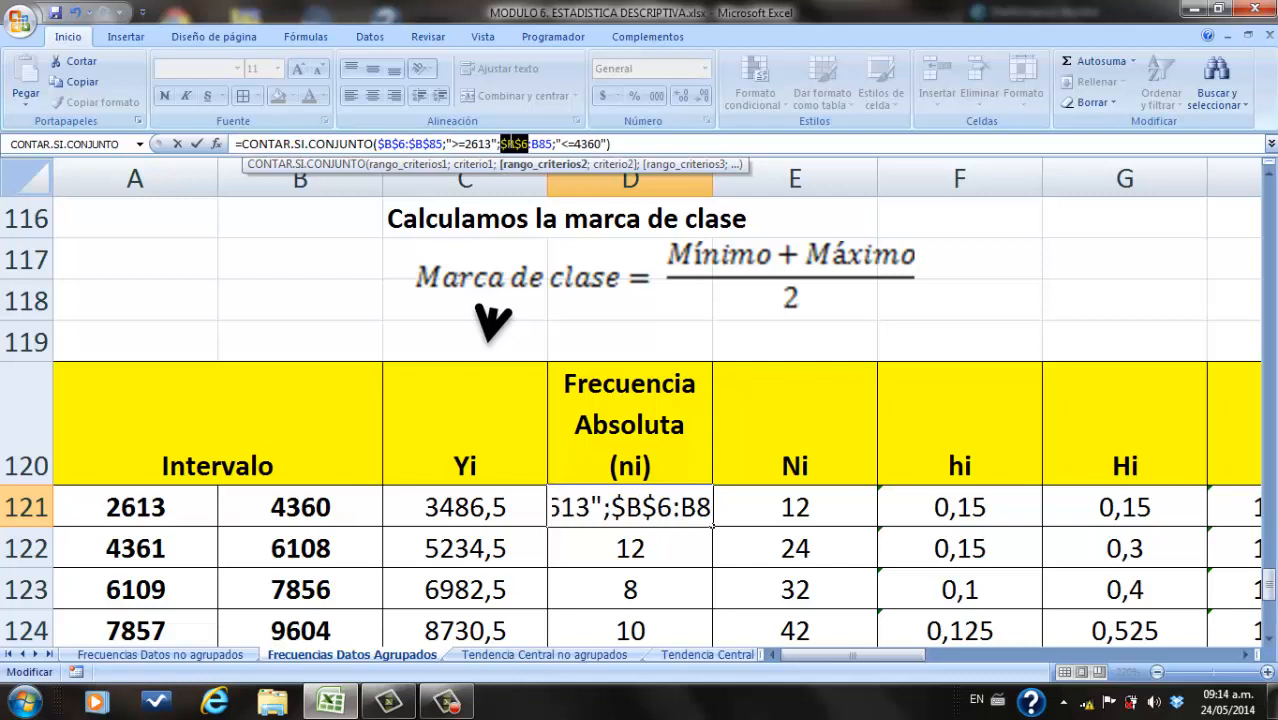
left_click(541, 144)
key("F4")
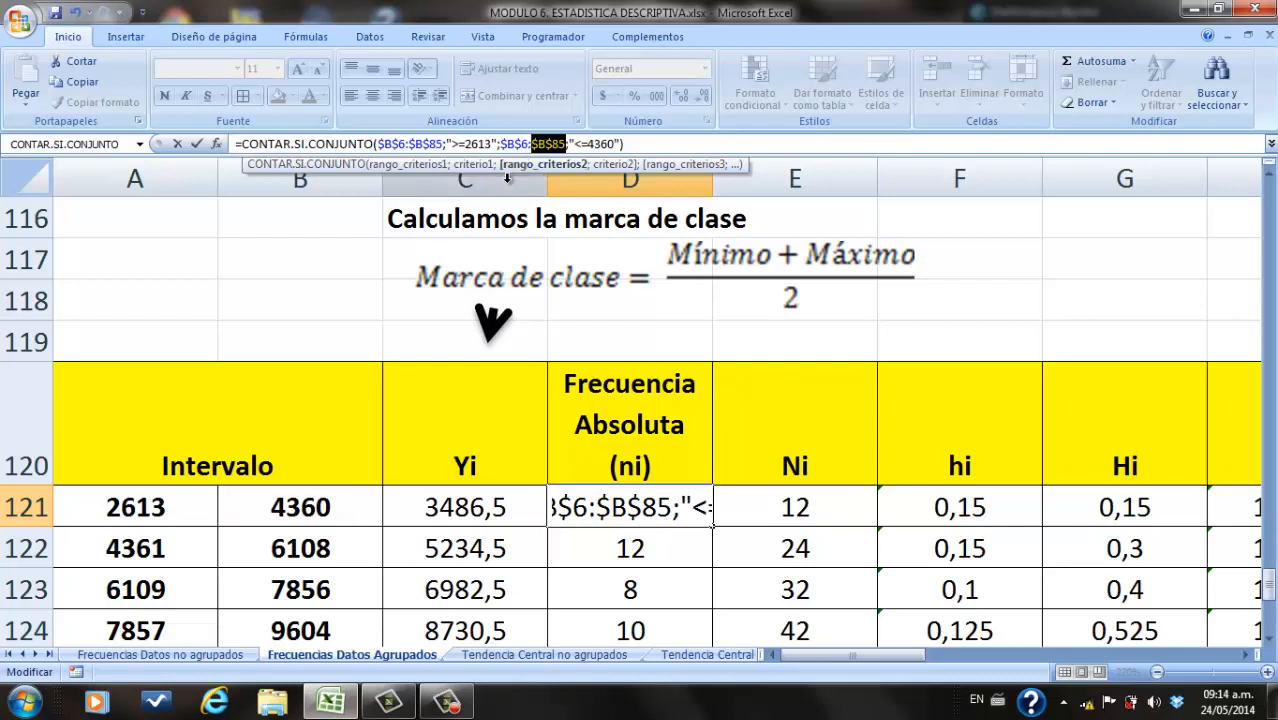
key("Return")
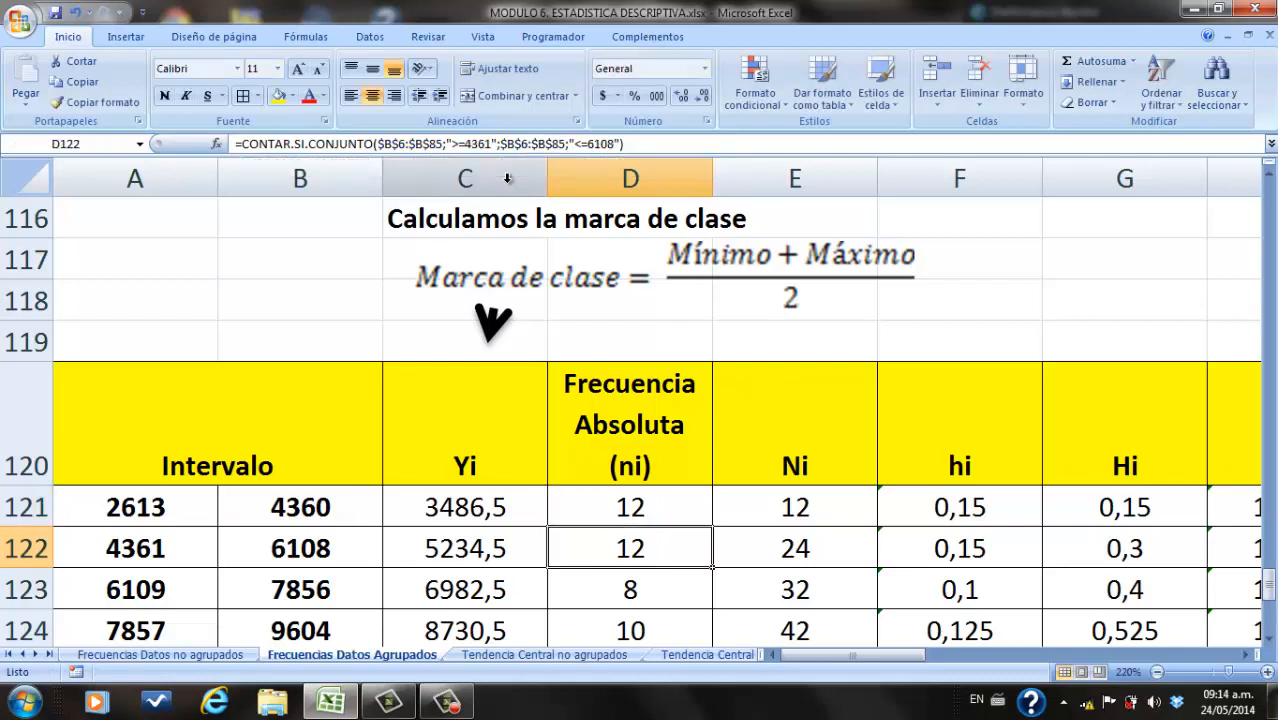
Step: Copy the D121 formula down through D123 and check the ranges and criteria in the copied formulas
left_click(700, 506)
left_click_drag(710, 528, 710, 608)
left_click(663, 551)
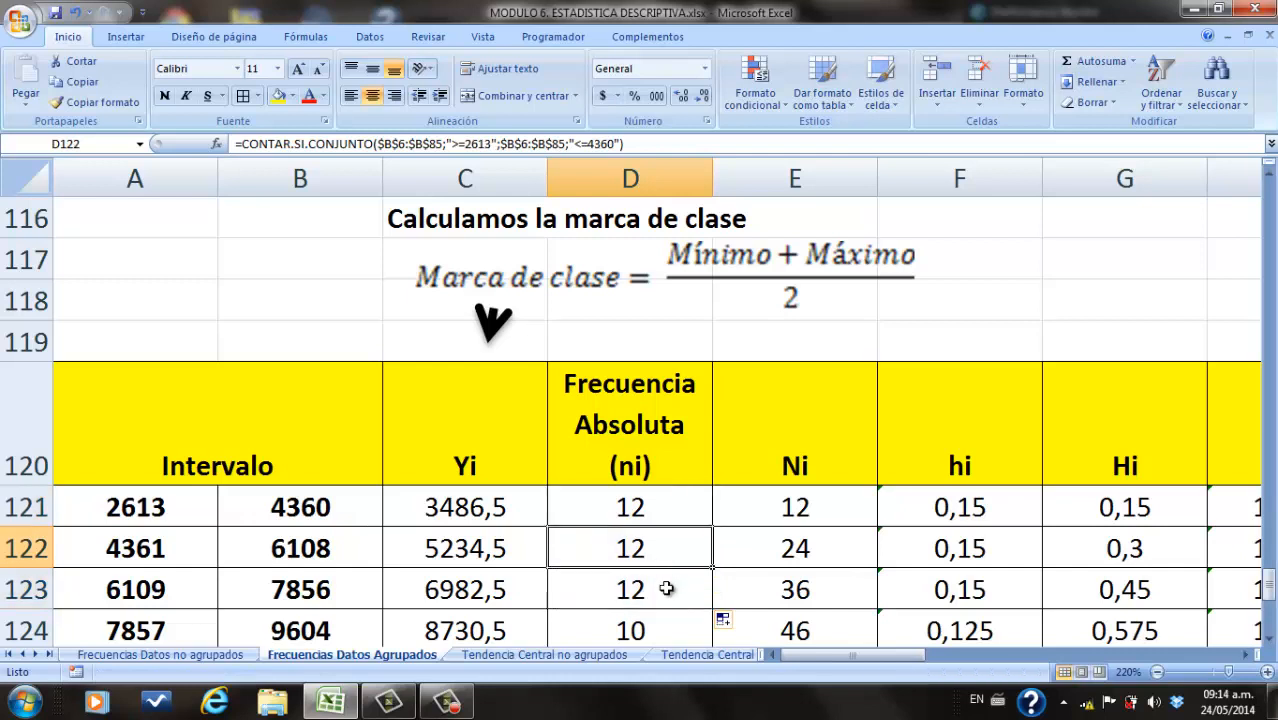
left_click(665, 585)
left_click(663, 556)
left_click(665, 573)
left_click(661, 553)
double_click(661, 553)
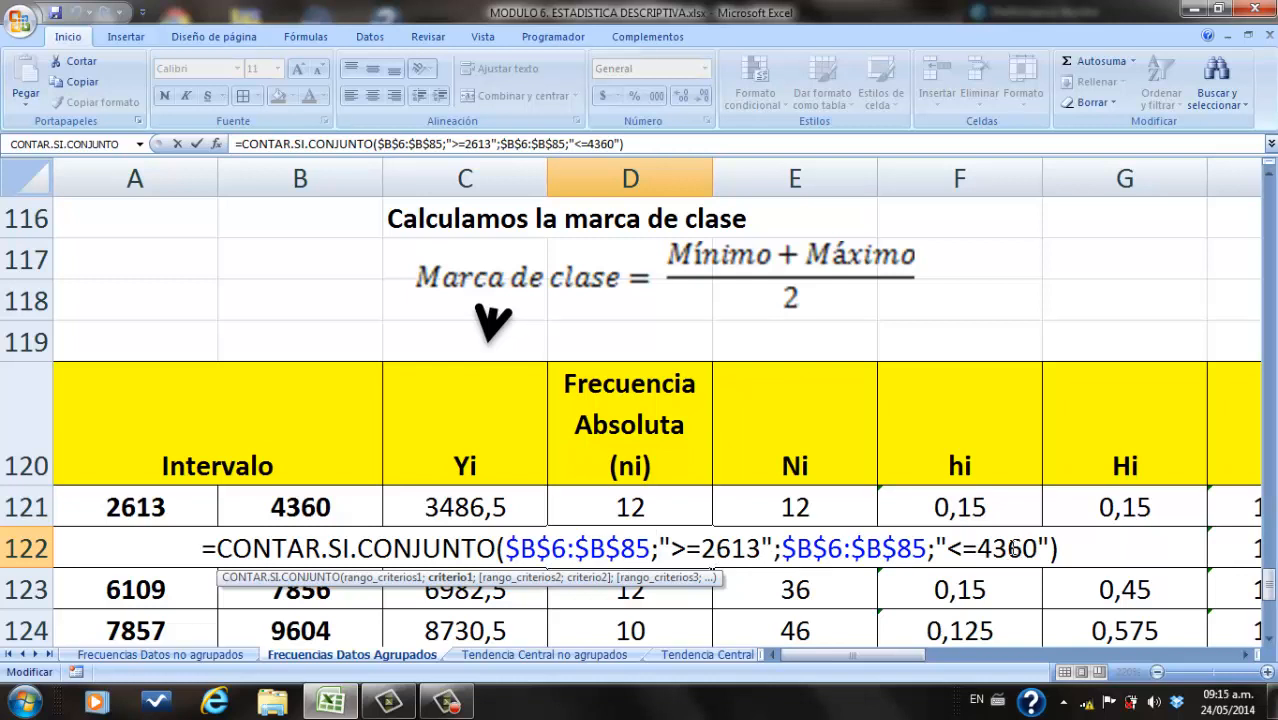
key("Return")
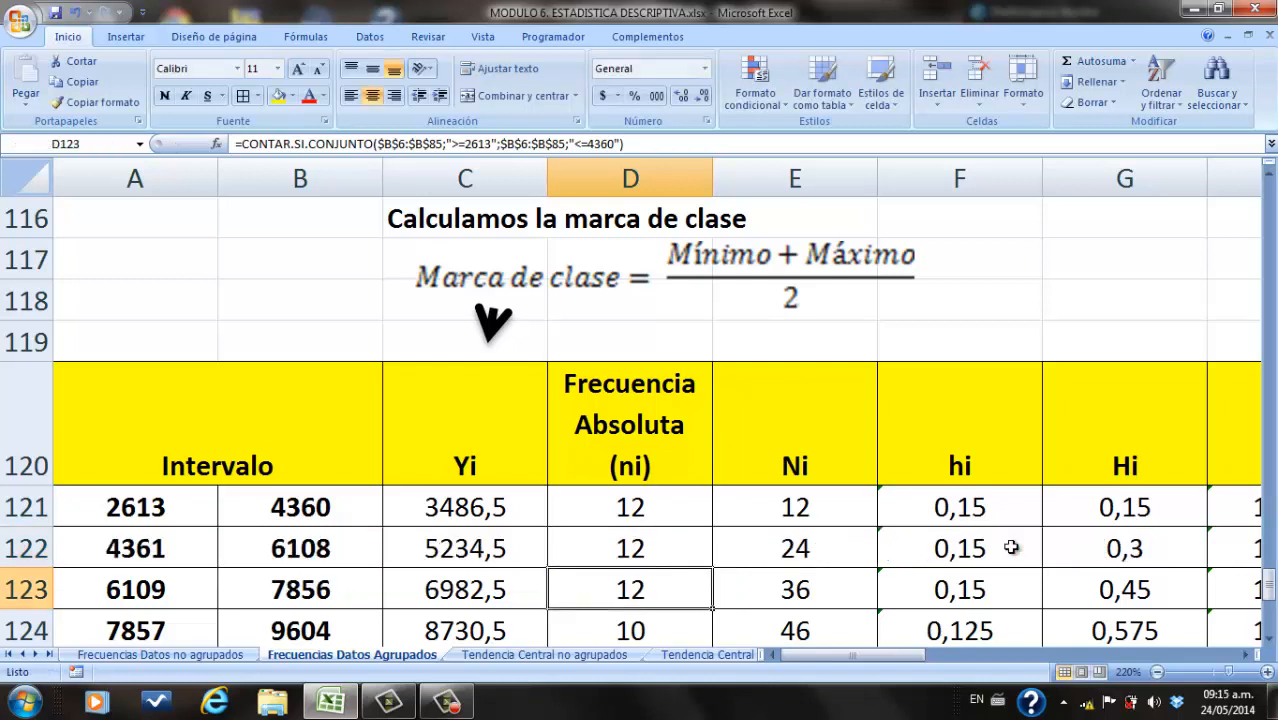
Step: Change the first criterion of the CONTAR.SI.CONJUNTO formula in D122 to >=4361
left_click(648, 553)
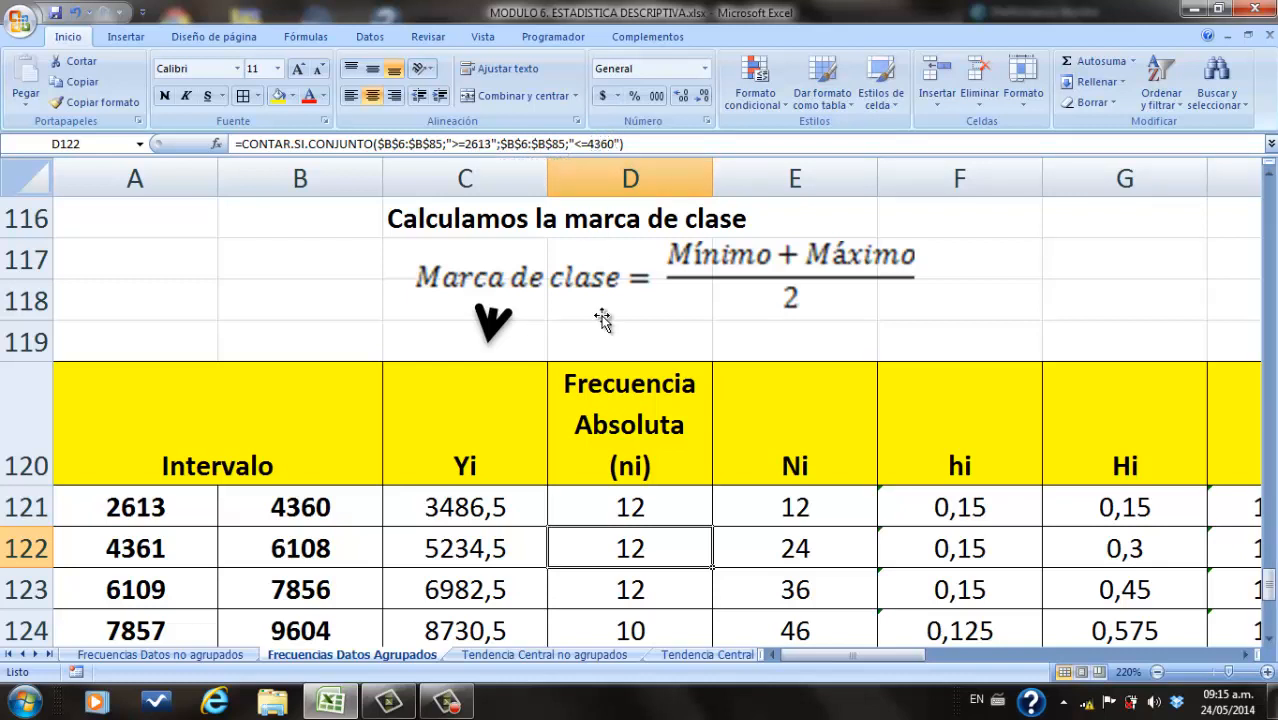
left_click(492, 144)
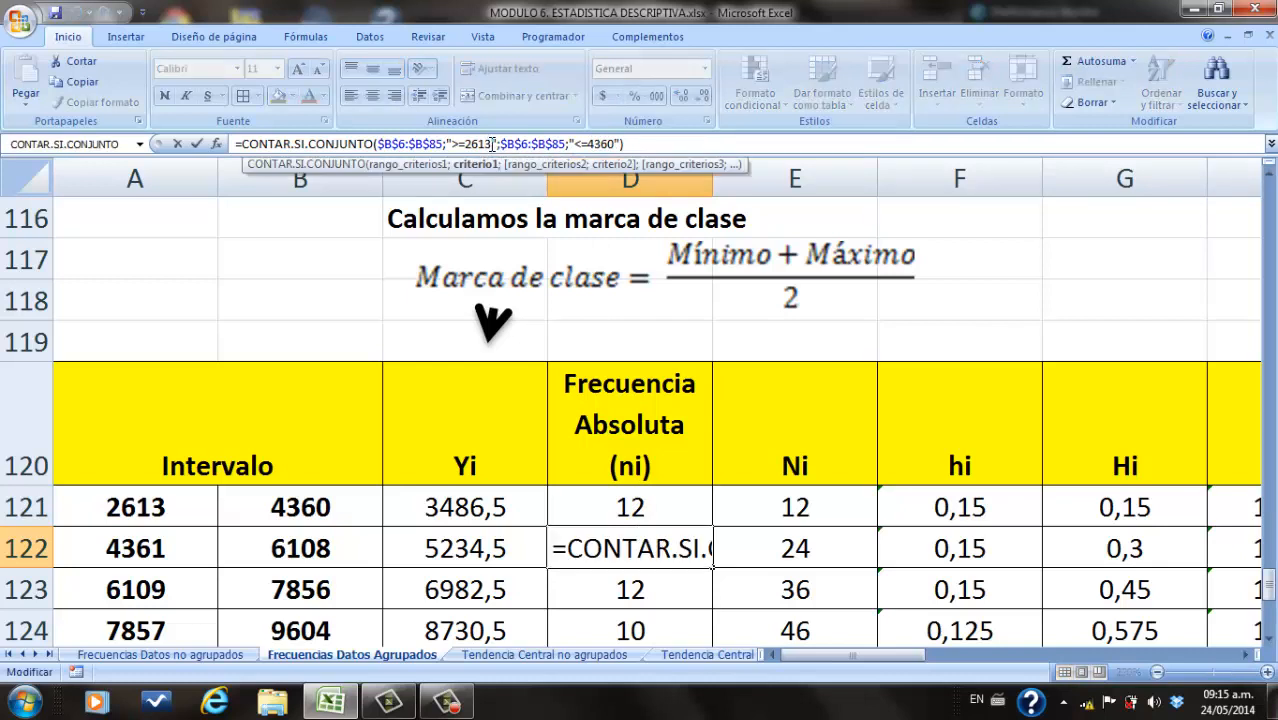
key("BackSpace")
key("BackSpace")
key("BackSpace")
key("BackSpace")
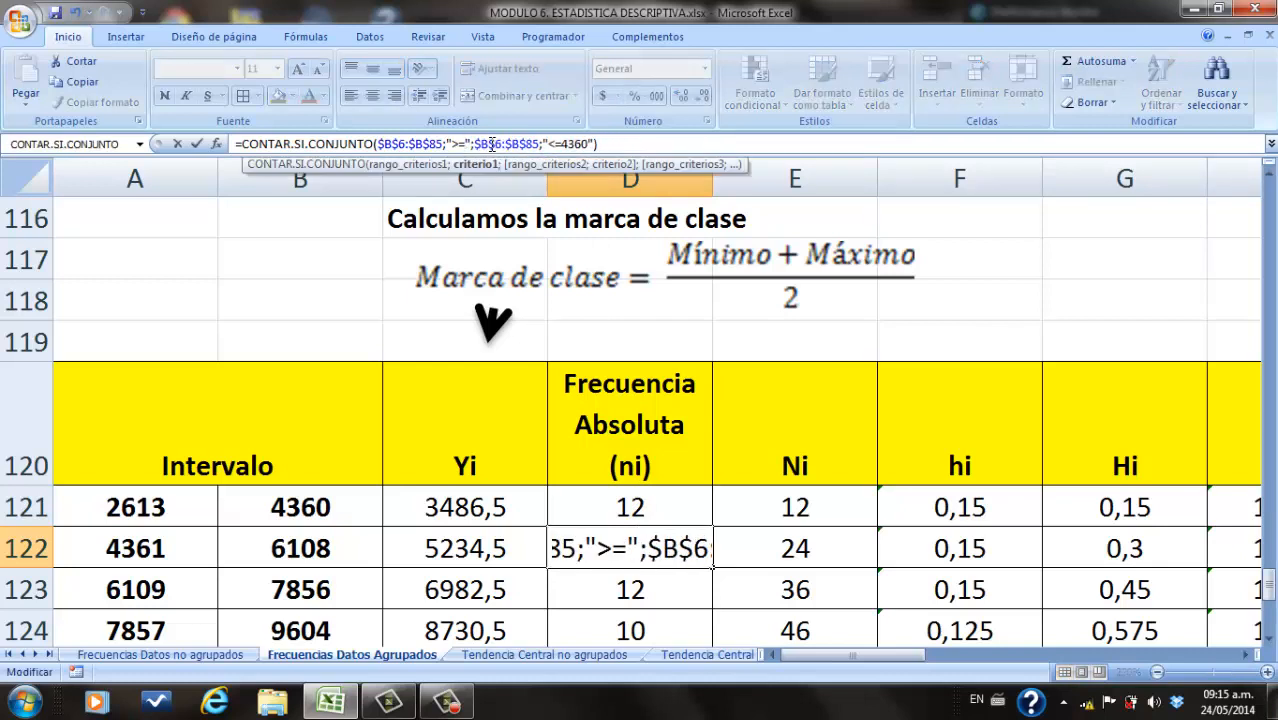
type("43")
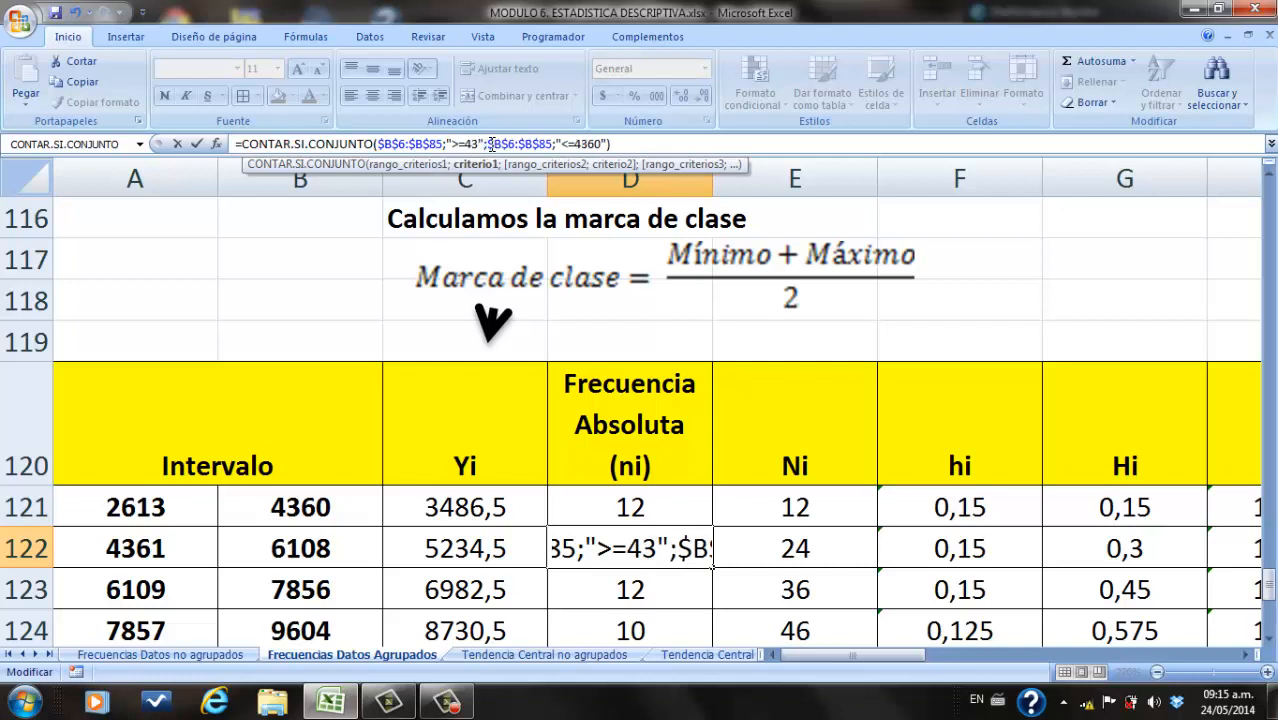
type("61")
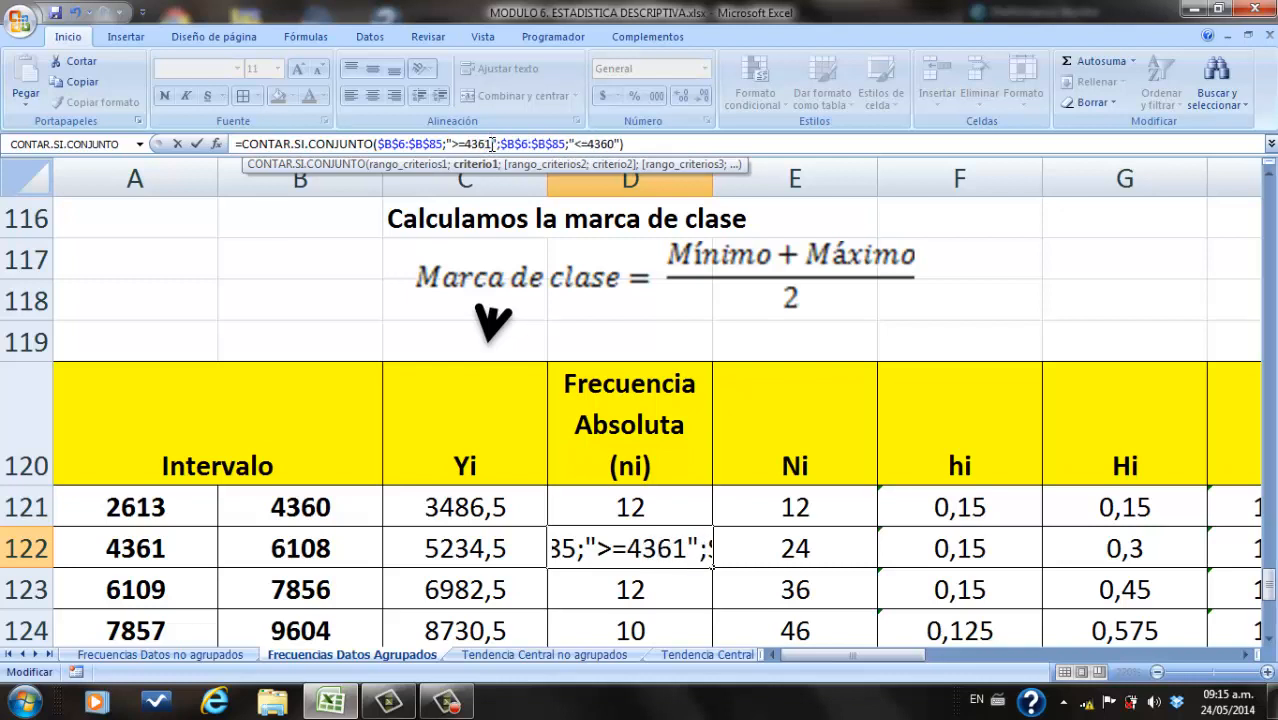
Step: Change the second criterion in the D122 formula to <=6108 and accept the formula
left_click(615, 143)
key("BackSpace")
key("BackSpace")
key("BackSpace")
key("BackSpace")
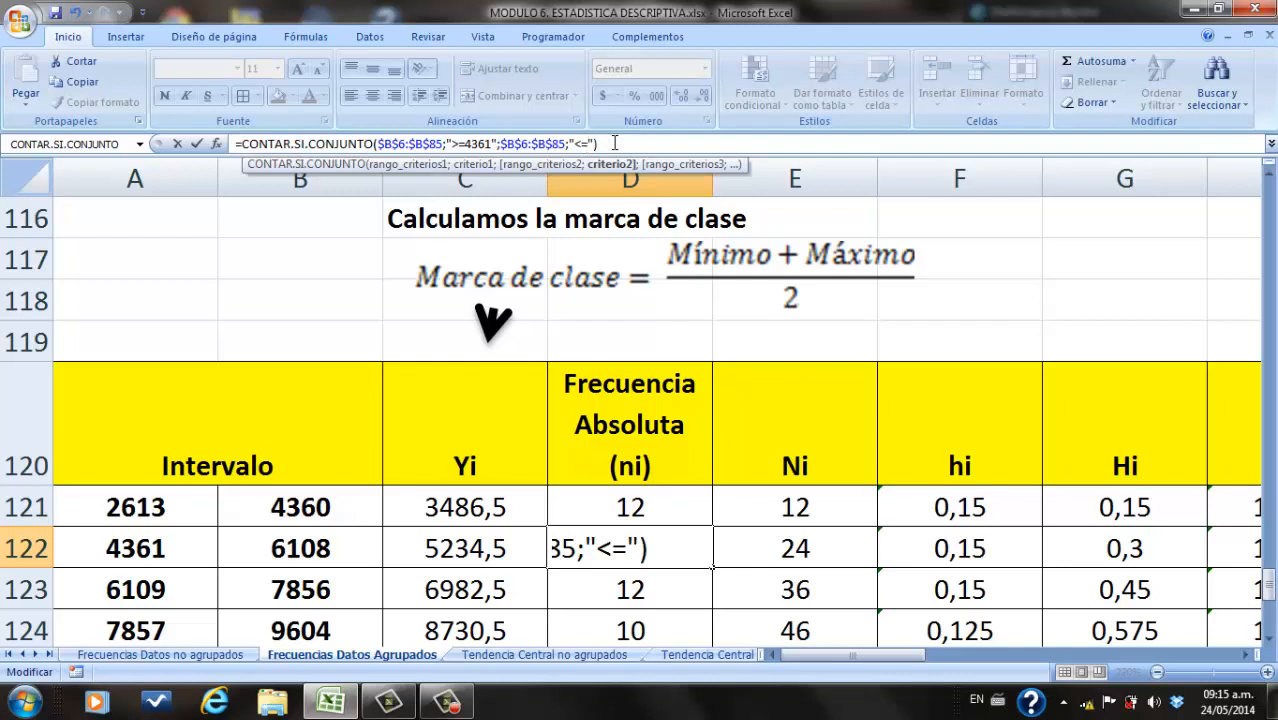
type("6108")
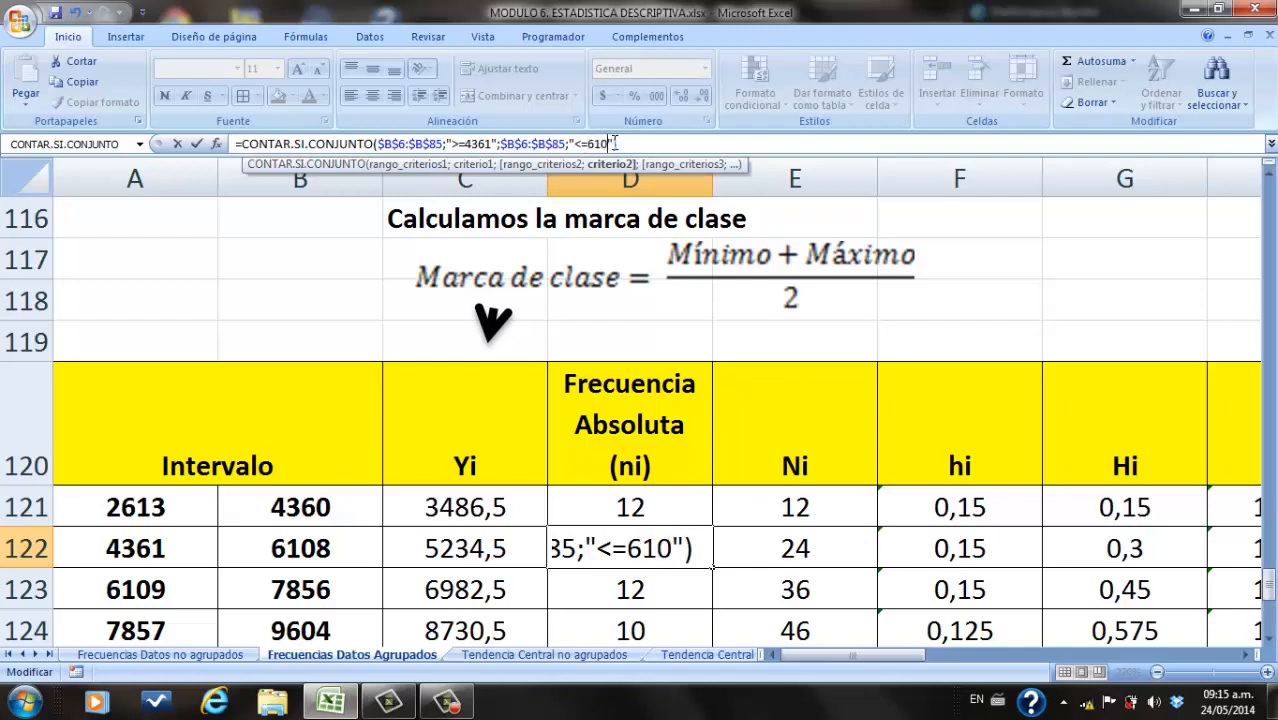
key("Return")
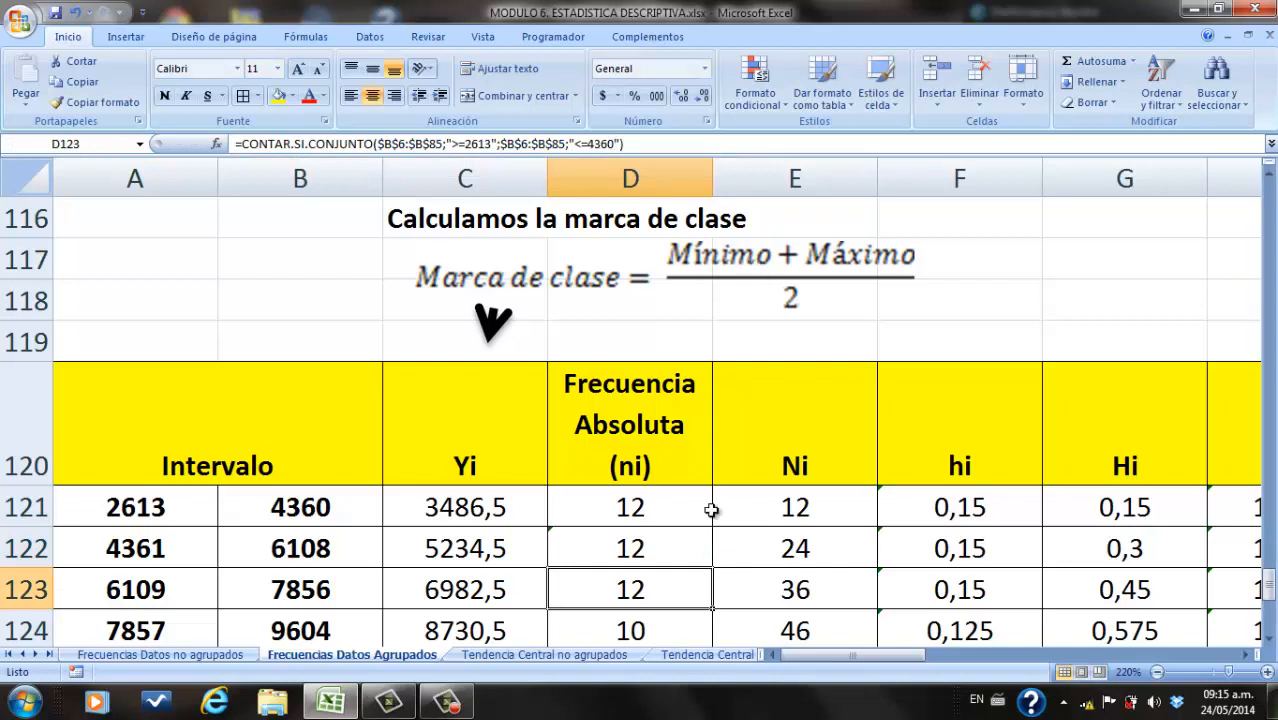
Step: Review the ranges and criteria of the formulas in D122 and D123
double_click(682, 548)
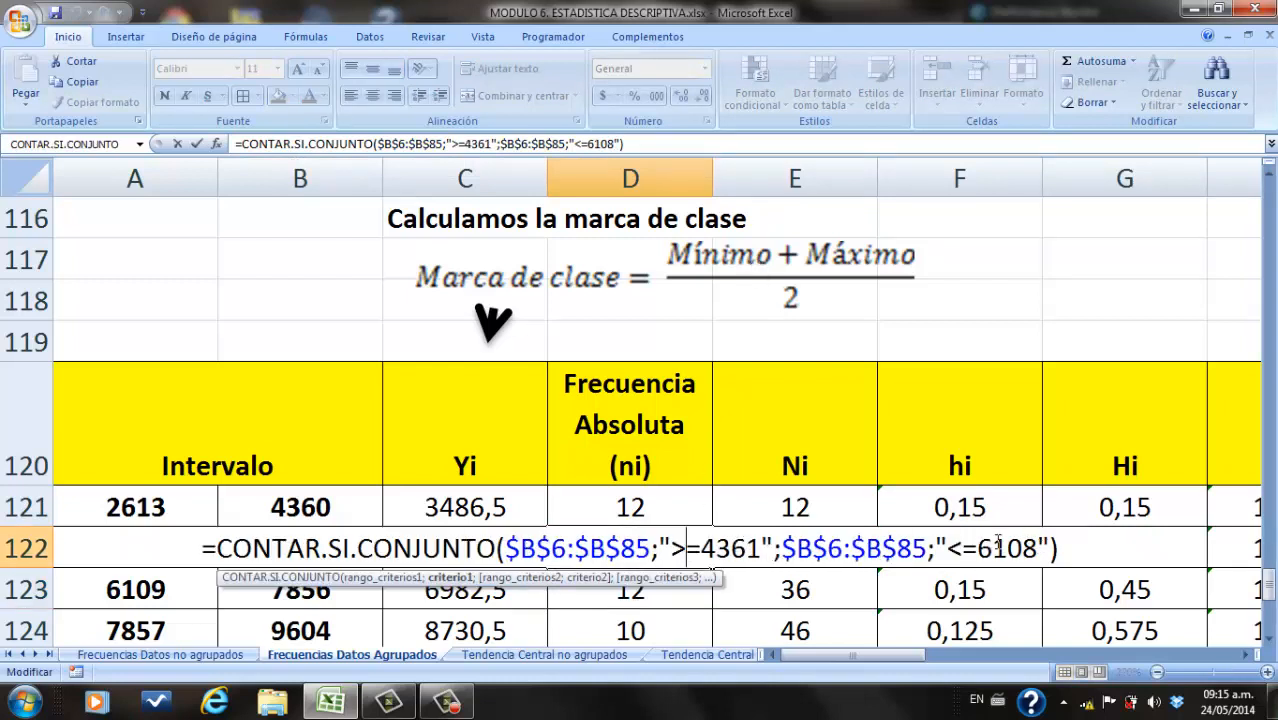
key("Return")
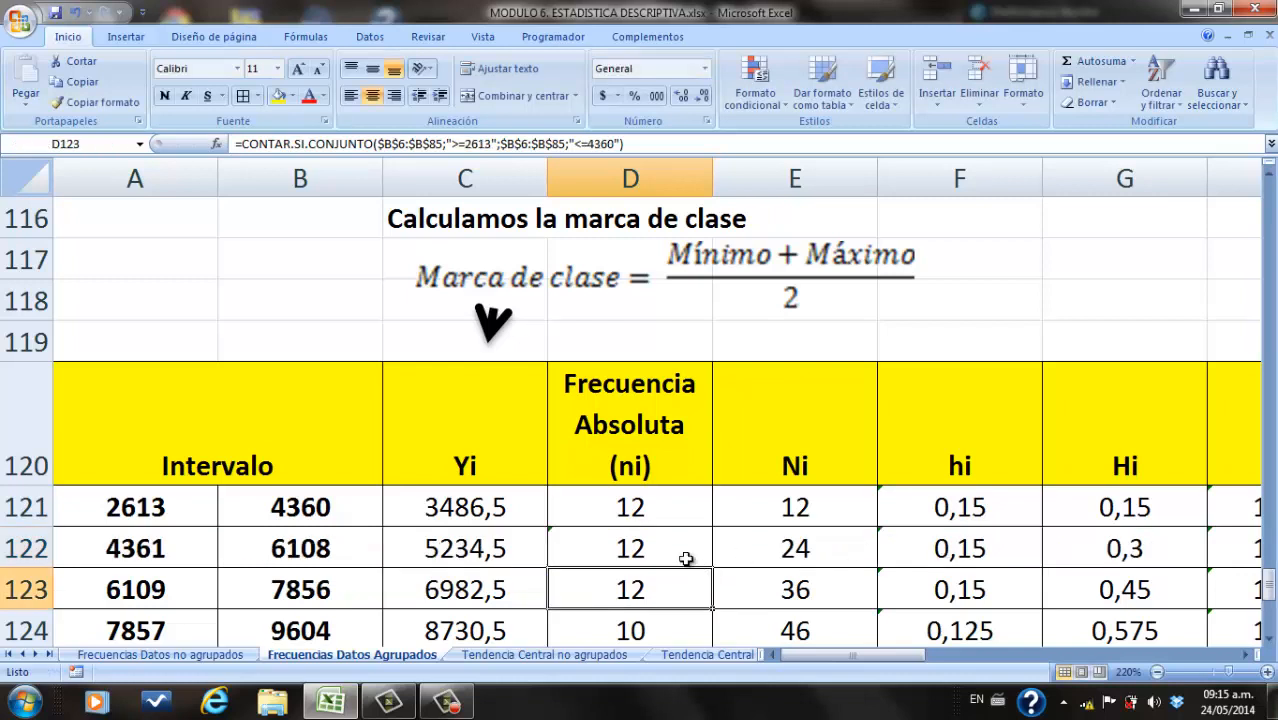
left_click(590, 542)
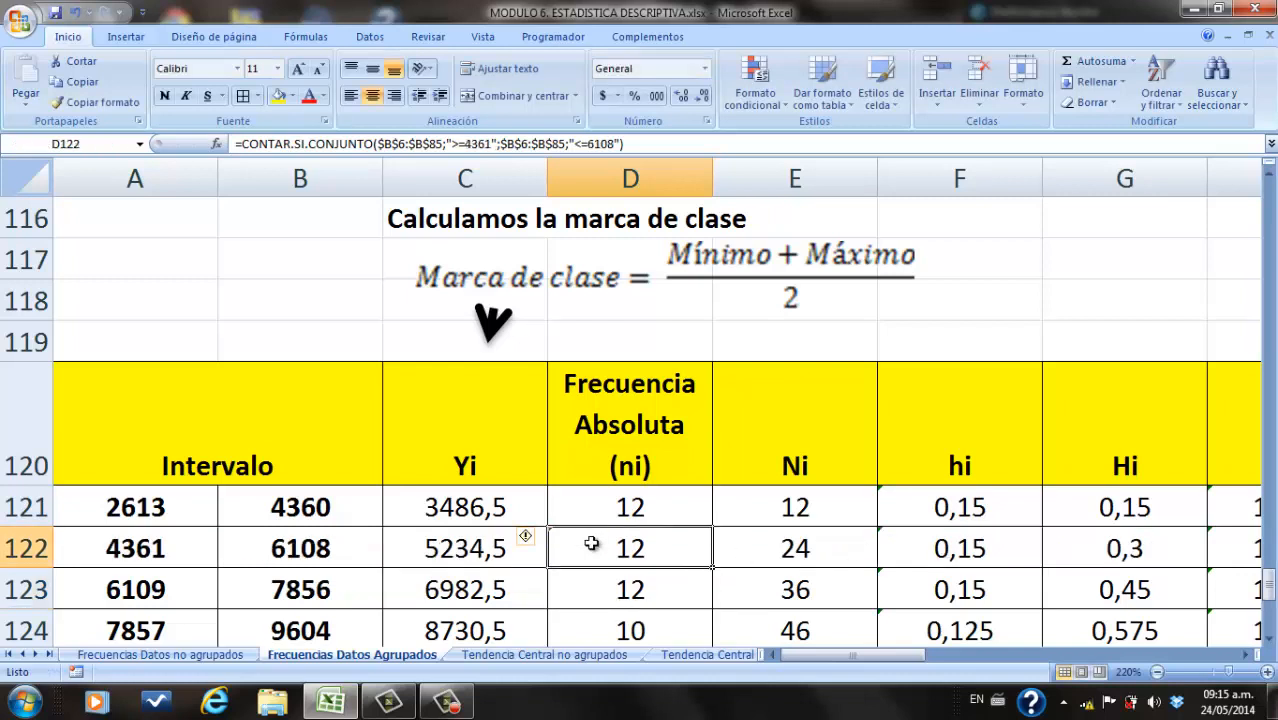
left_click(636, 595)
double_click(636, 595)
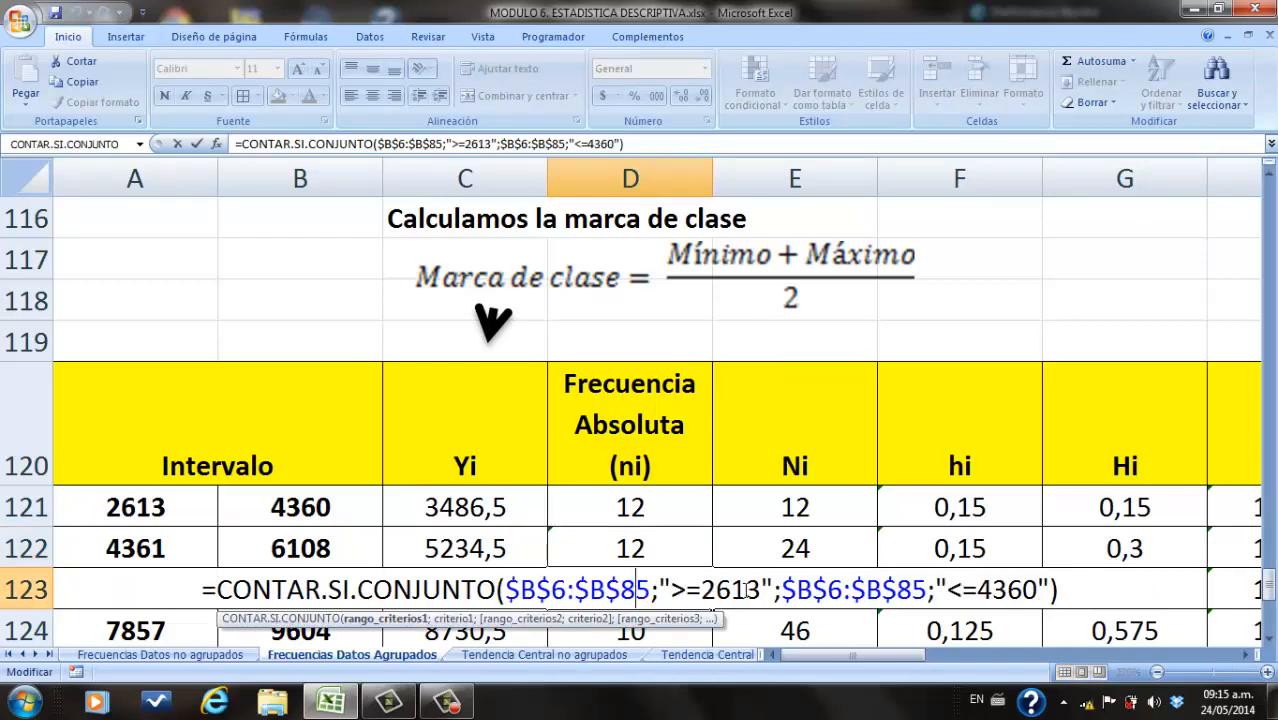
key("Return")
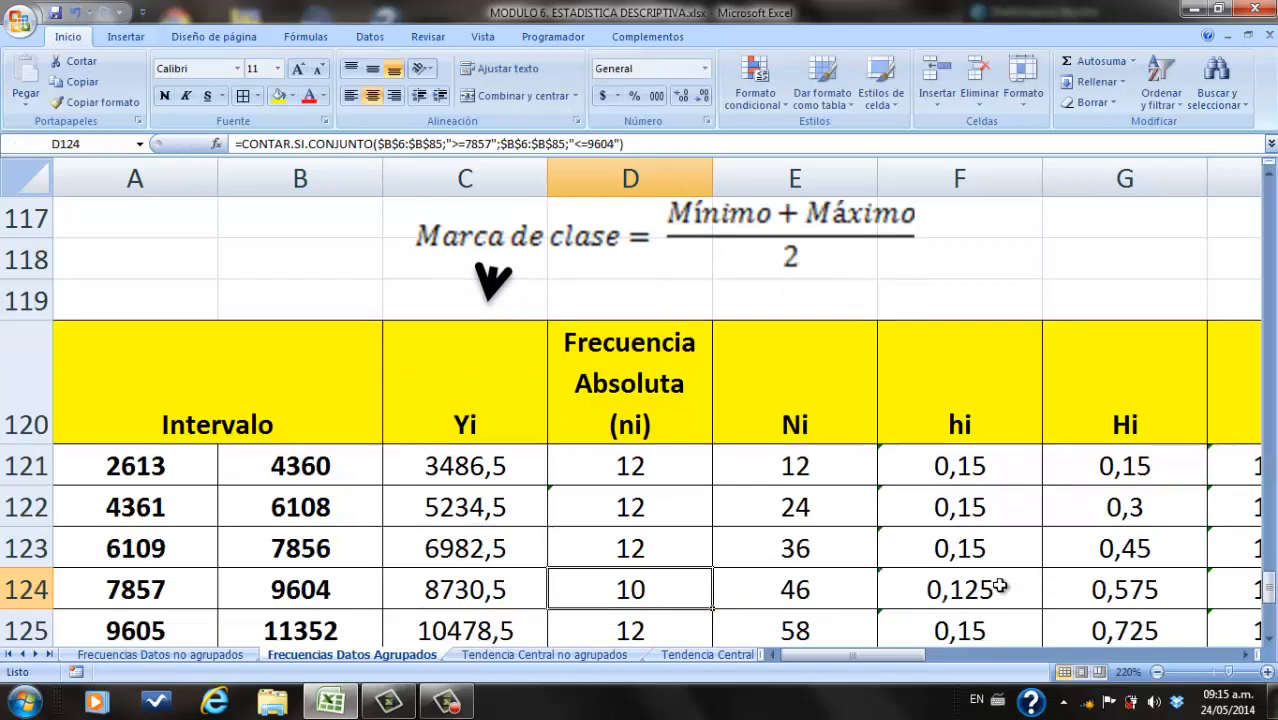
Step: Change the first criterion of the CONTAR.SI.CONJUNTO formula in D123 to >=6109
left_click(650, 540)
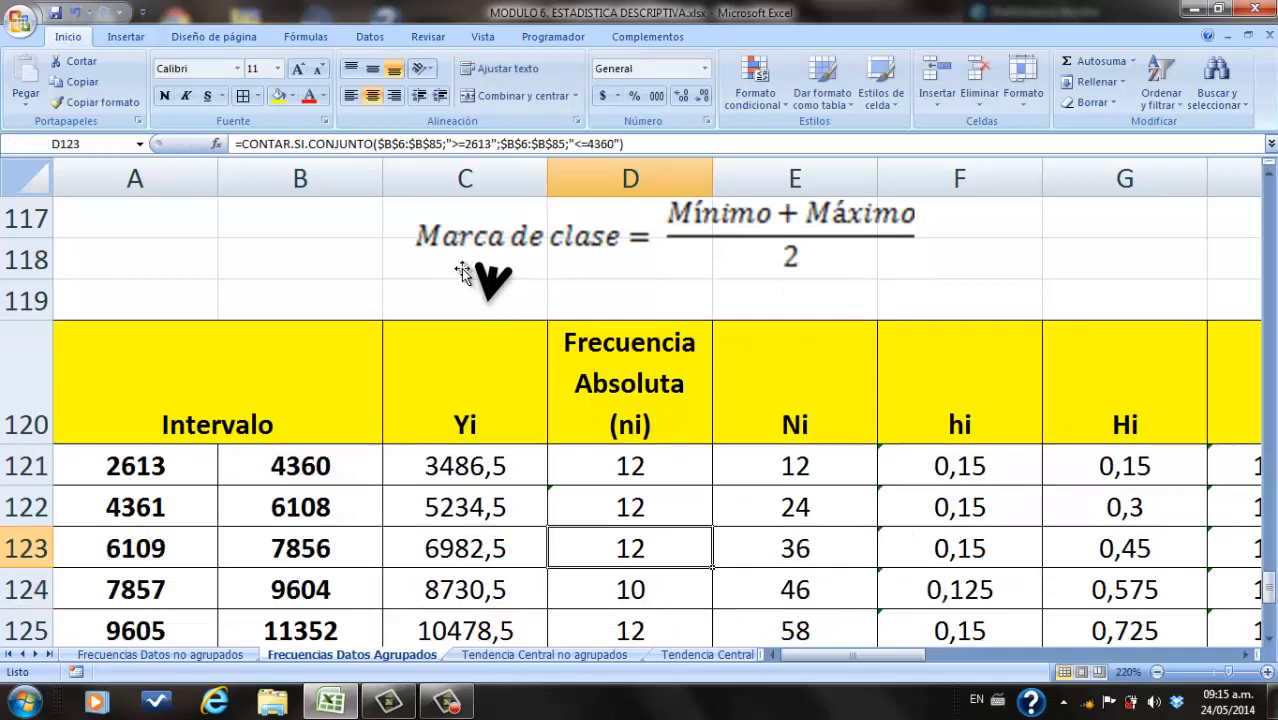
left_click(492, 144)
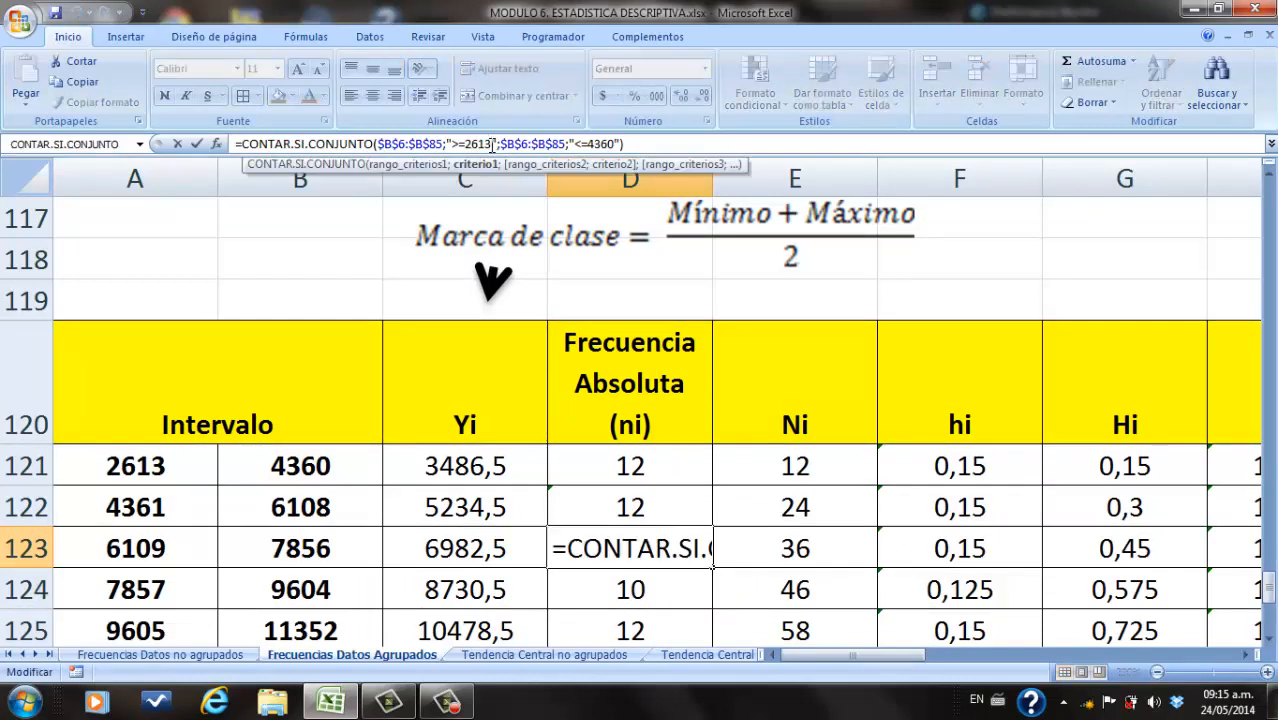
key("BackSpace")
key("BackSpace")
key("BackSpace")
key("BackSpace")
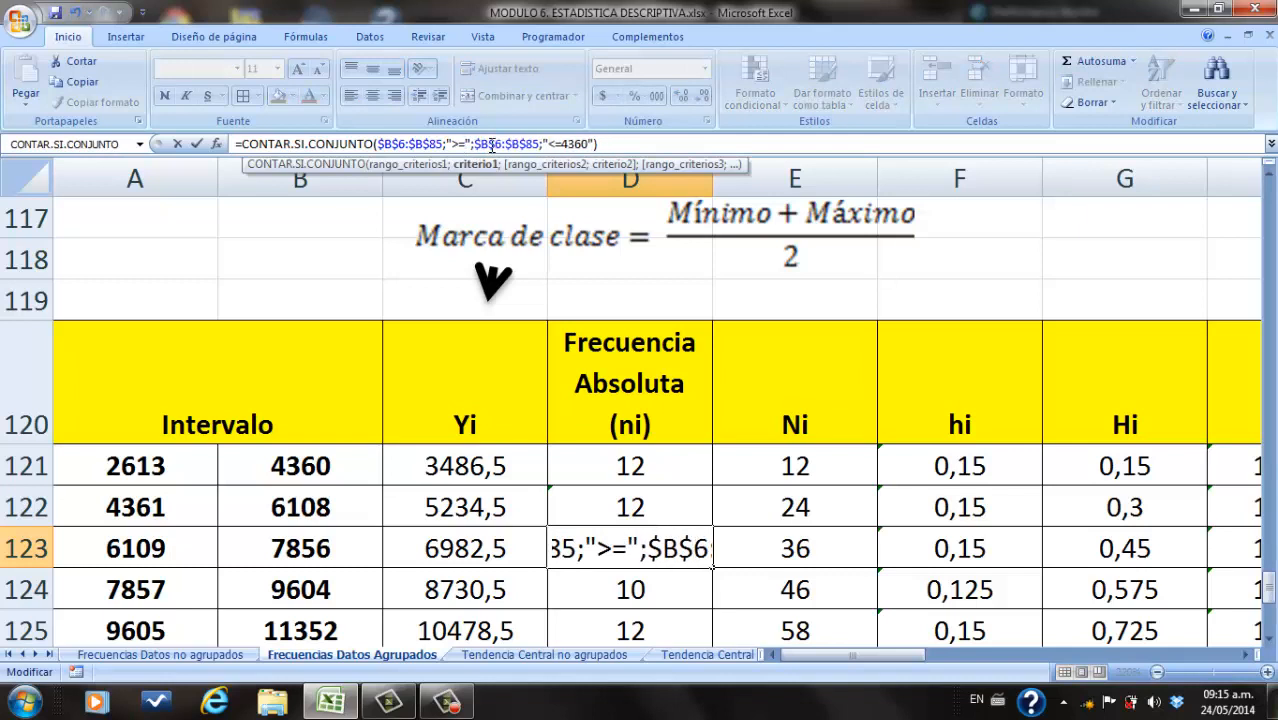
type("6109")
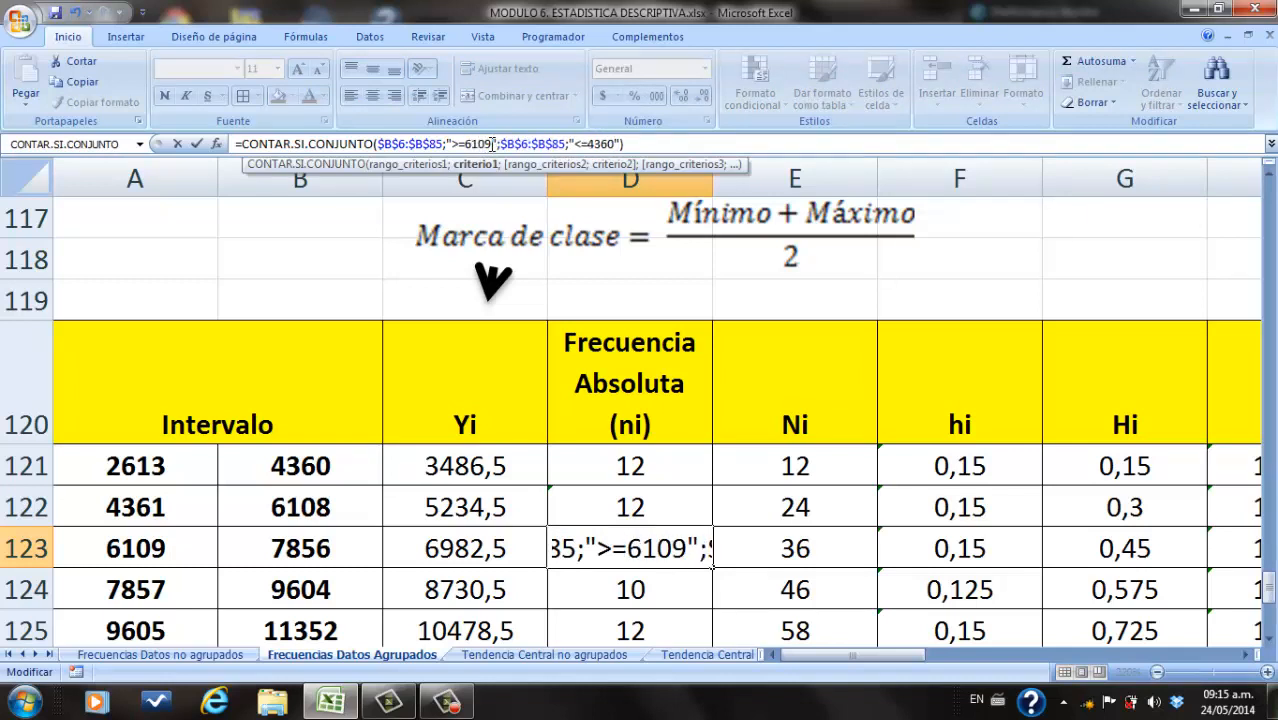
Step: Change the second criterion in the D123 formula to <=7856, accept it and reselect D123
double_click(617, 146)
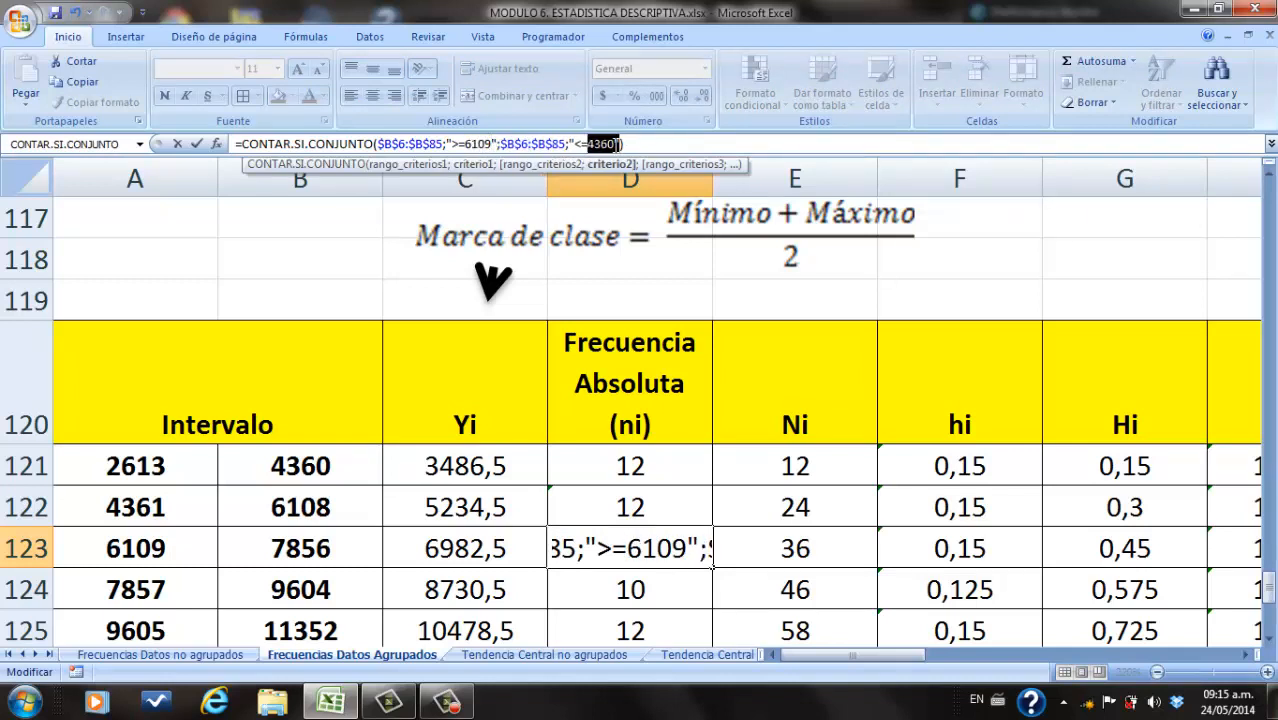
left_click(614, 146)
key("BackSpace")
key("BackSpace")
key("BackSpace")
key("BackSpace")
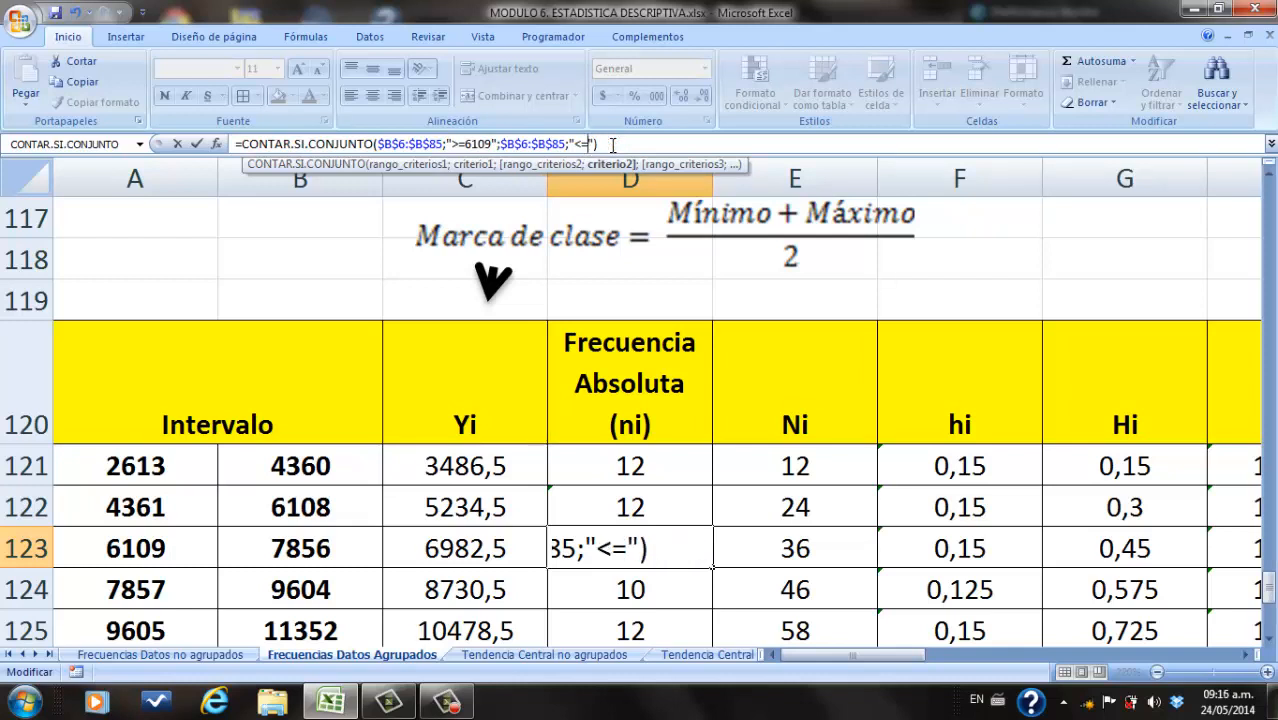
type("7856")
key("Return")
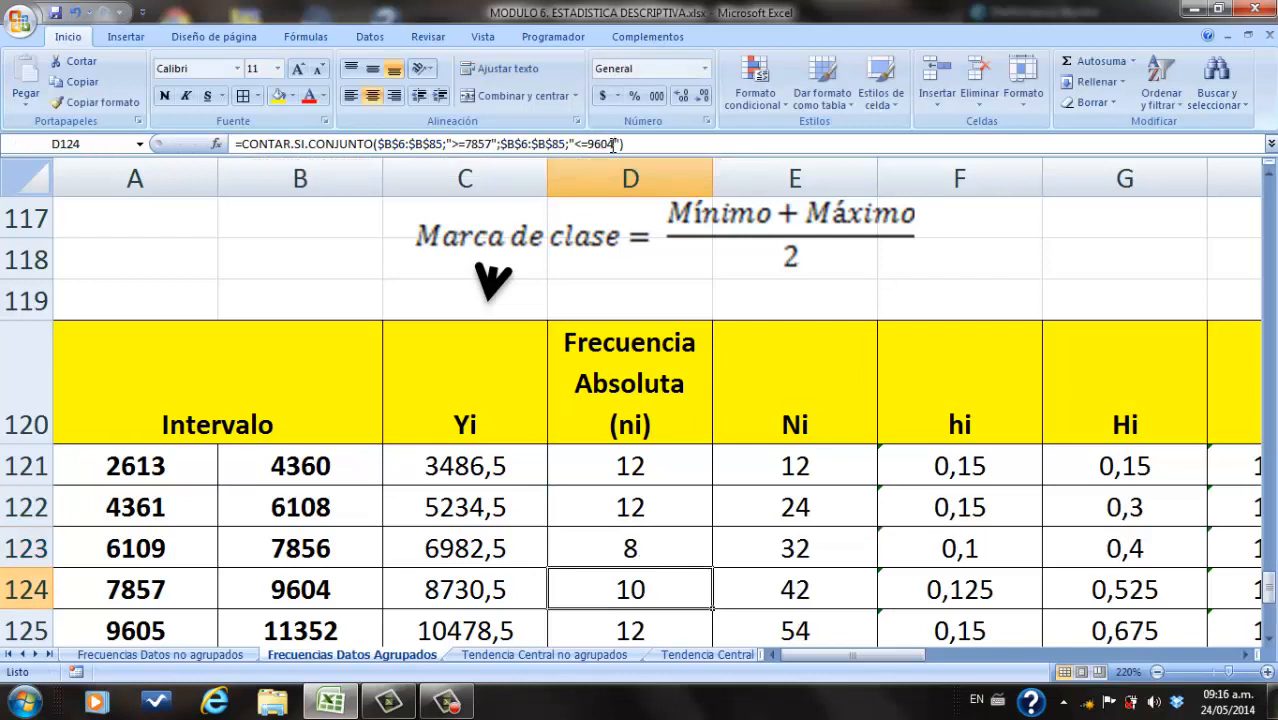
left_click(634, 549)
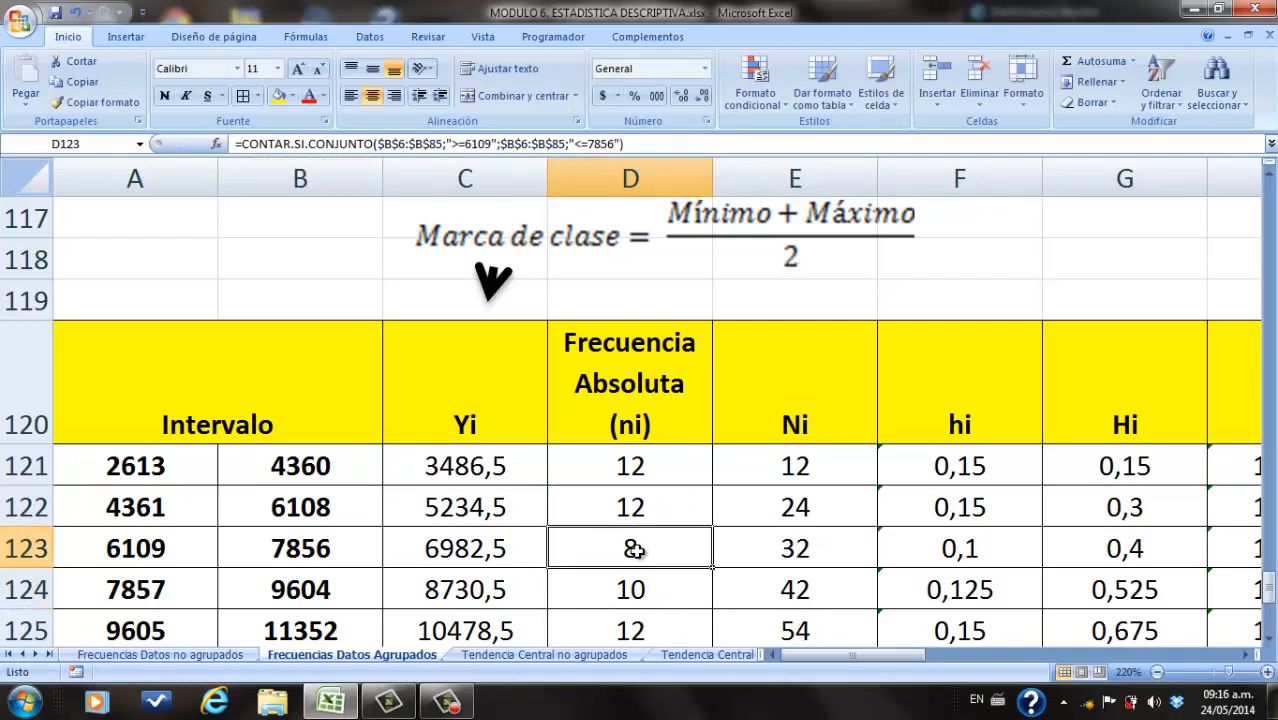
Step: Examine the rest of the absolute frequency column and the Ni formula in E121
left_click(1269, 640)
left_click(1269, 640)
left_click(1269, 640)
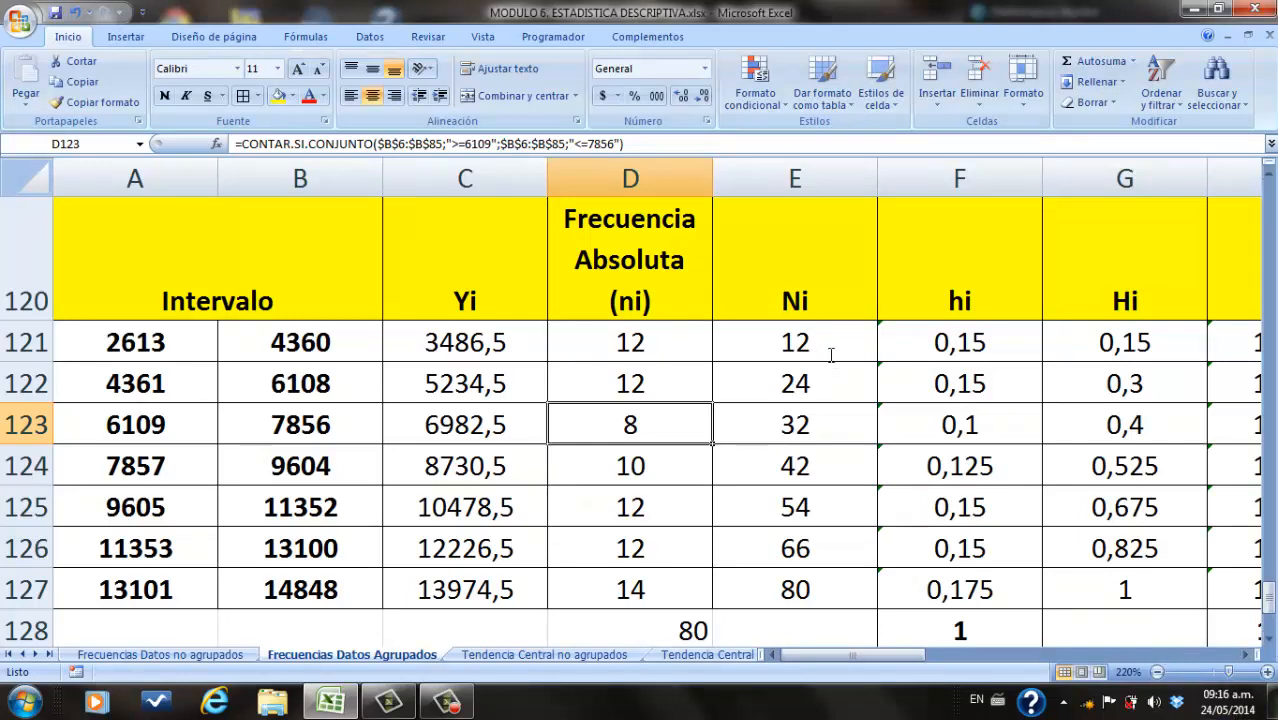
double_click(830, 356)
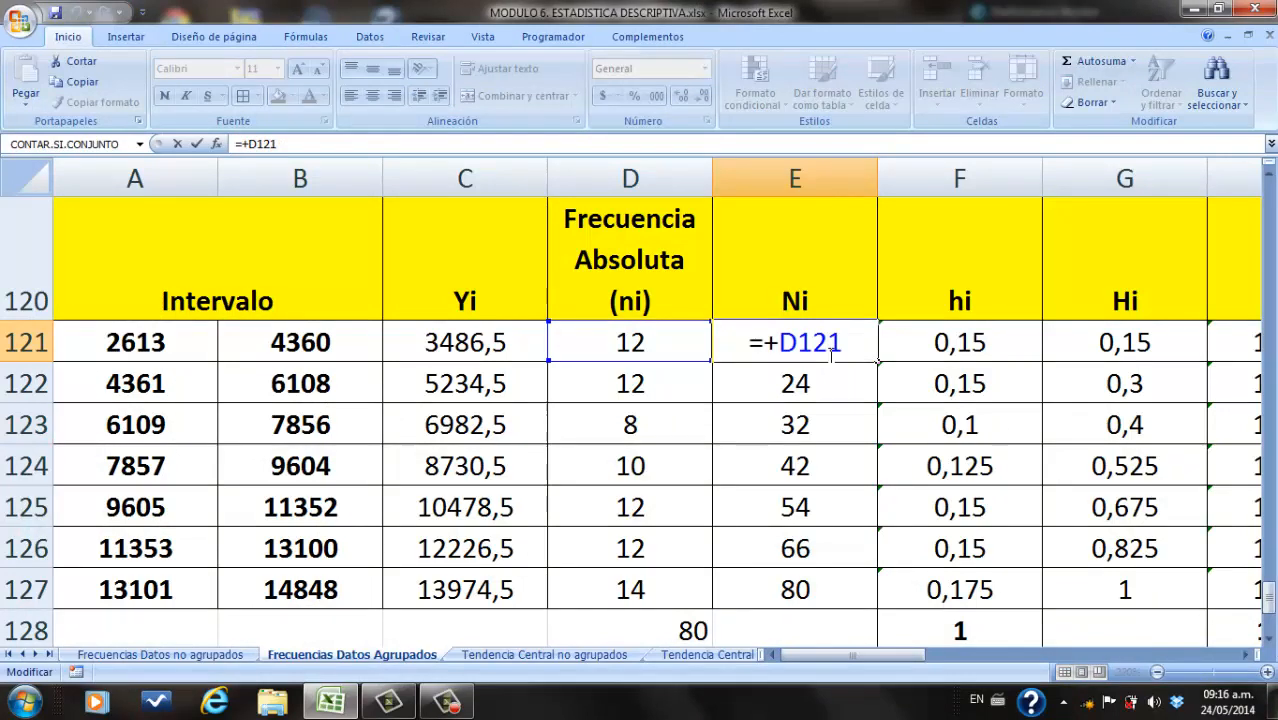
key("Return")
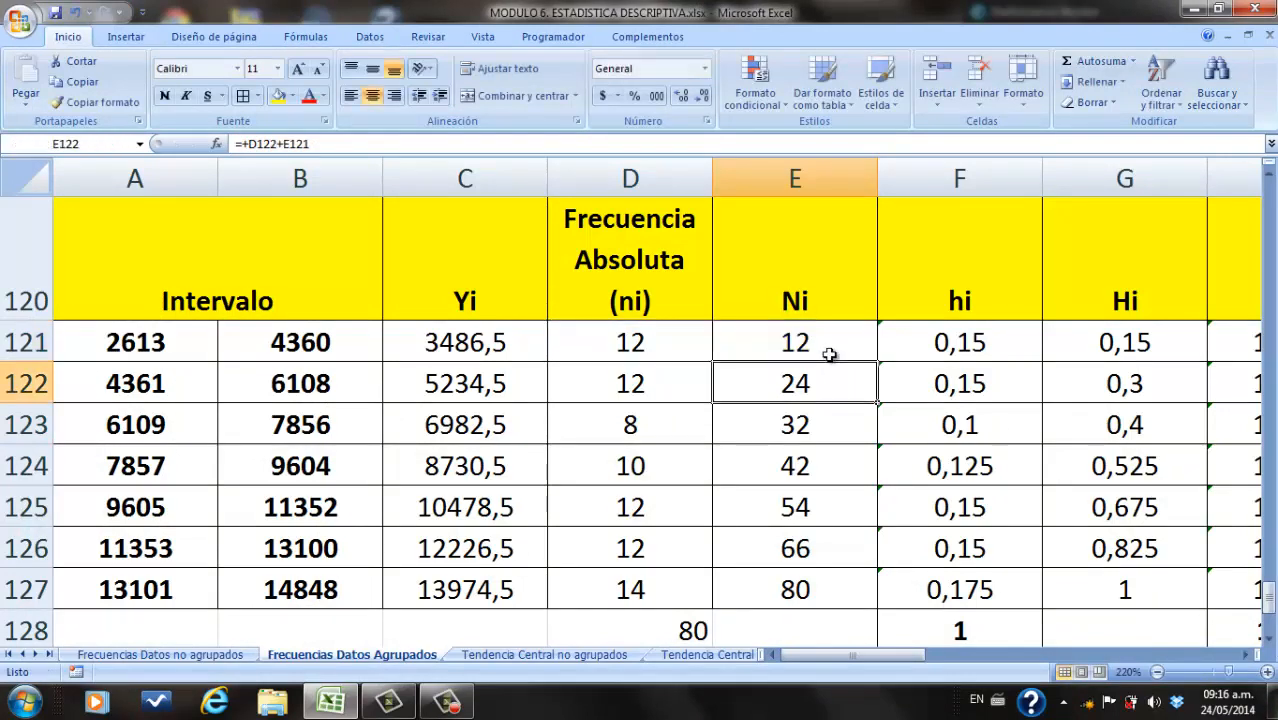
Step: Expand the Ni heading in E120 by putting "Frecuencia Absoluta Acumulada (" before the existing Ni
double_click(784, 302)
type("Freecu")
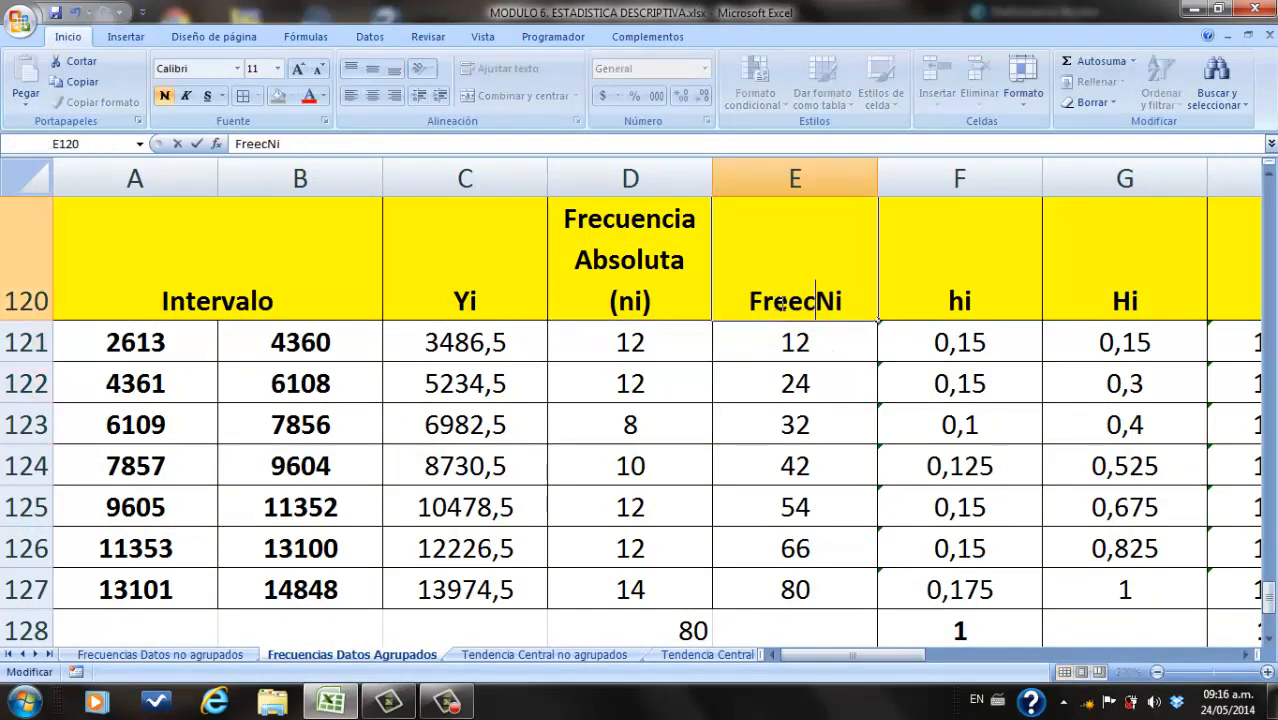
key("BackSpace")
key("BackSpace")
key("BackSpace")
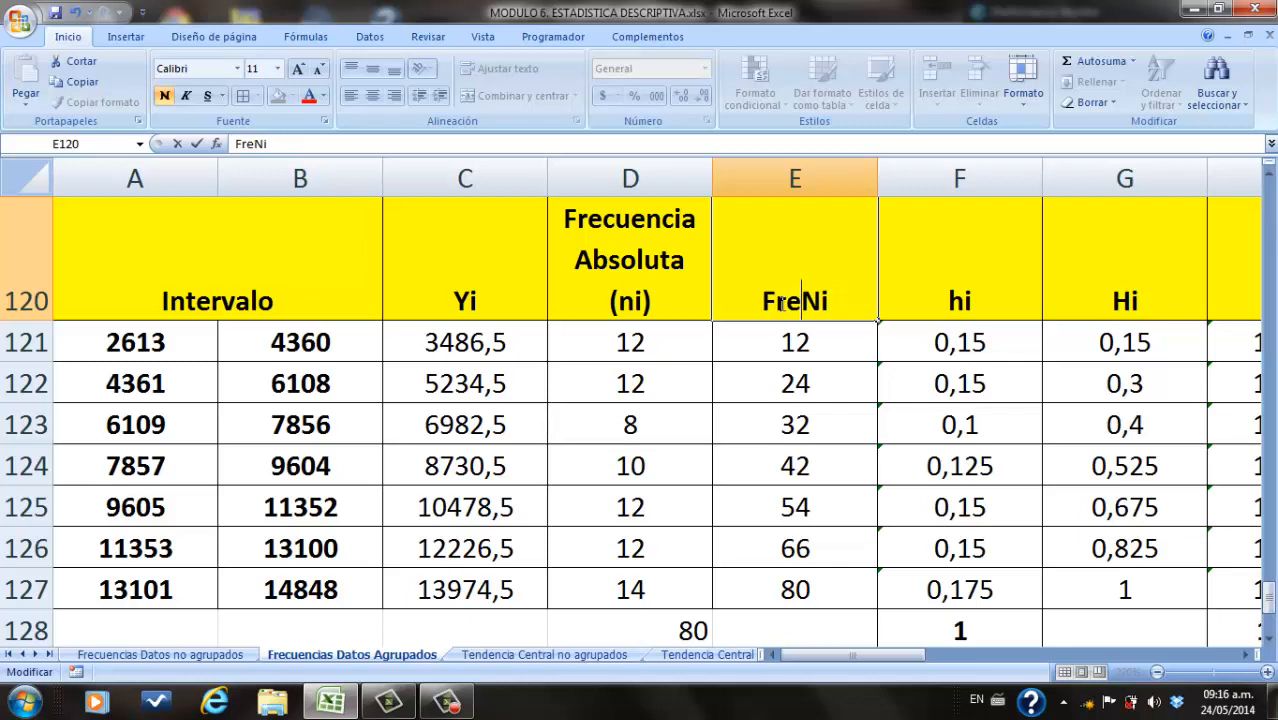
type("cu")
type("encia A")
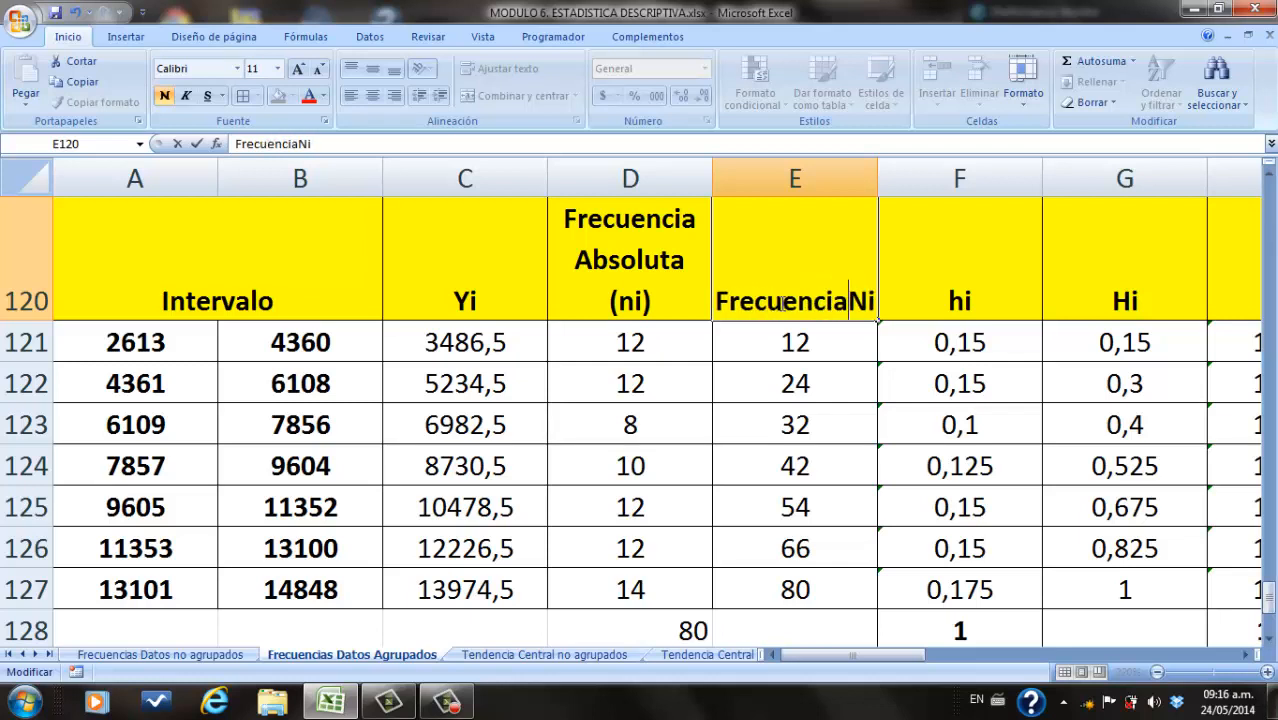
type("bsolu")
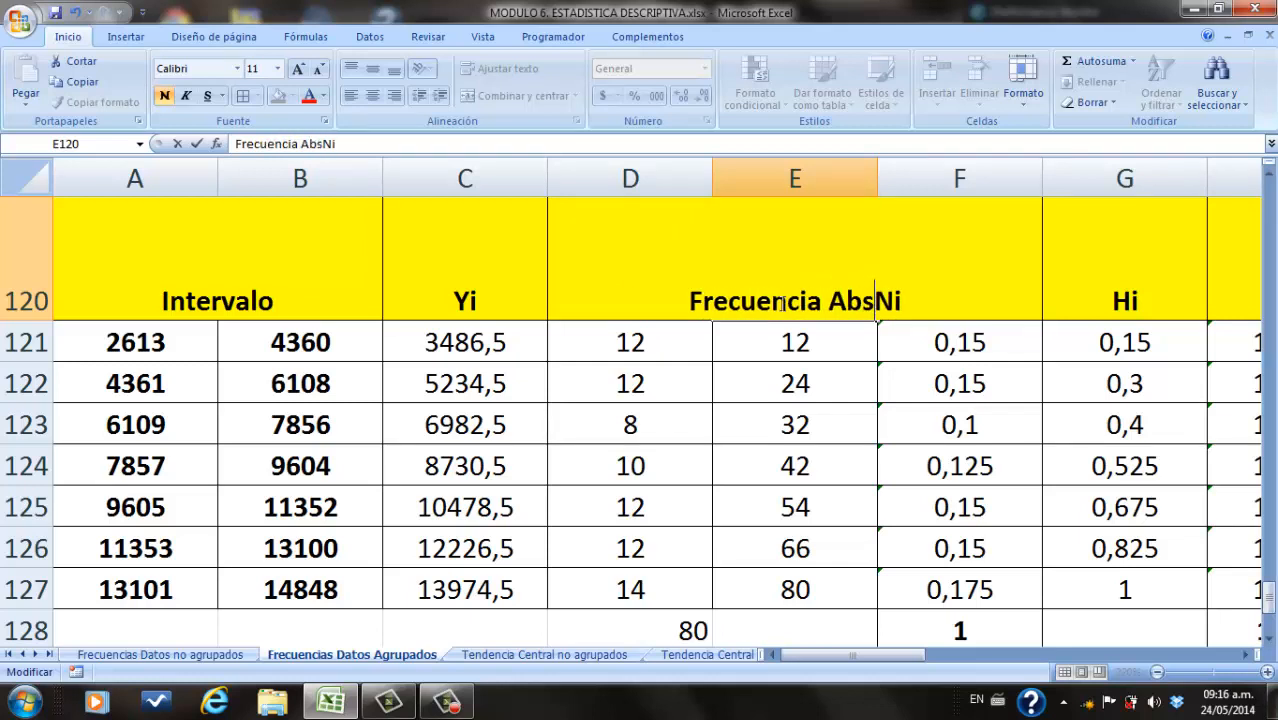
type("ta Acumu")
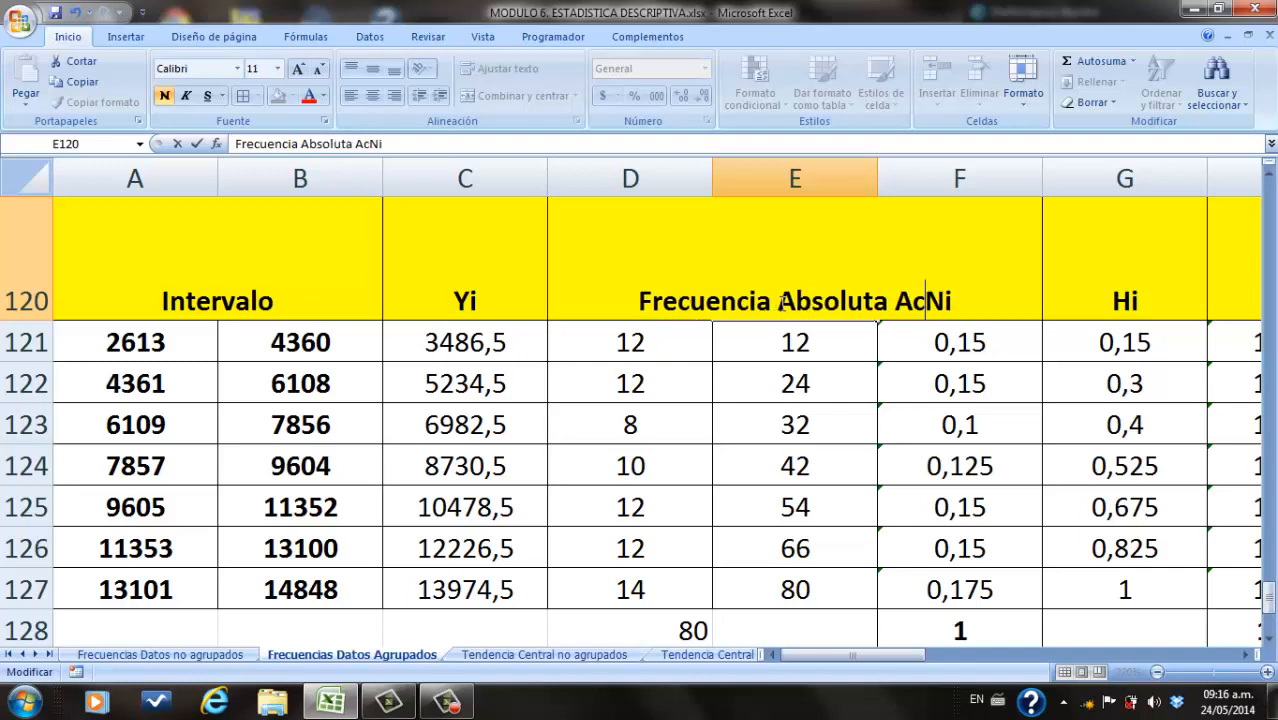
type("lada *")
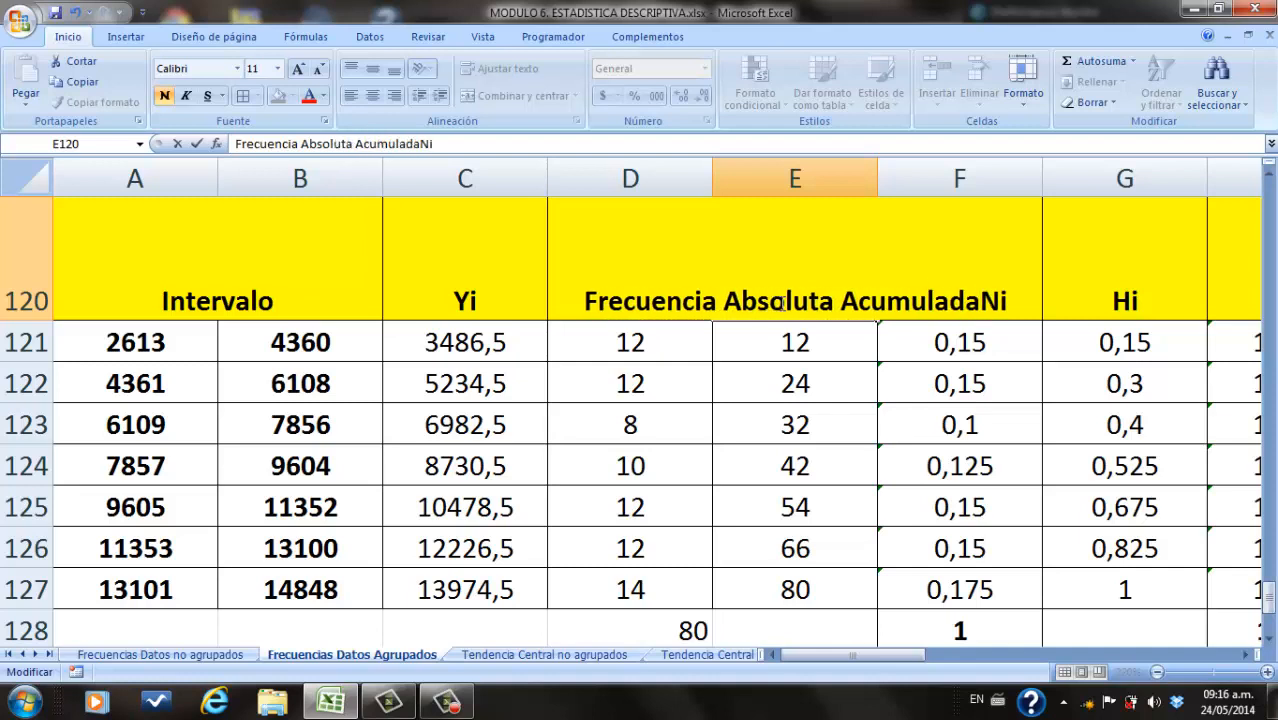
key("BackSpace")
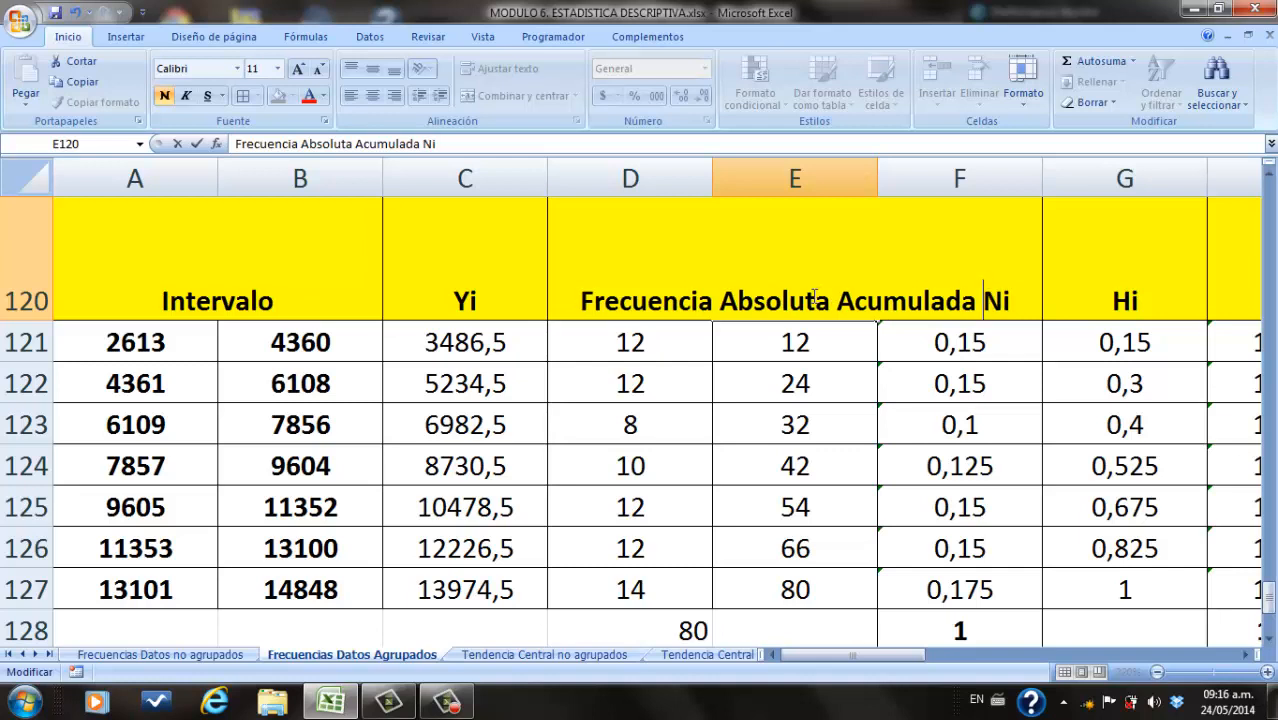
type("(")
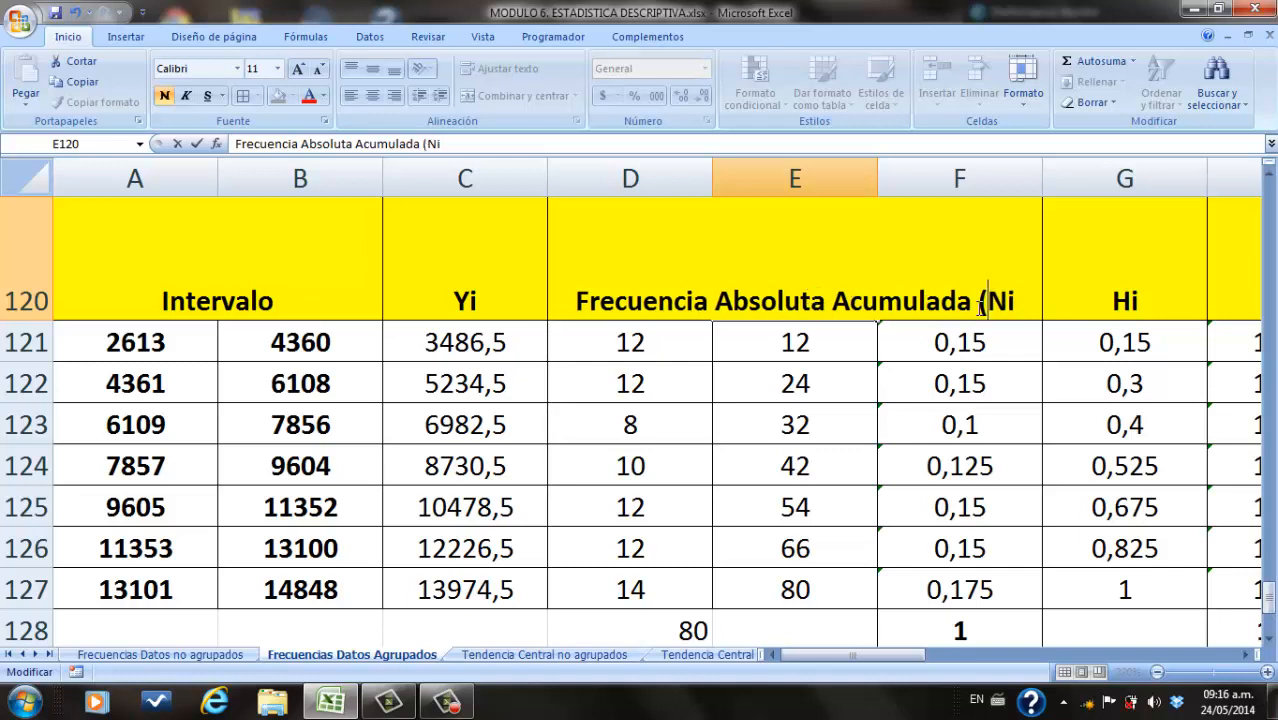
Step: Complete the header in E120 as "Frecuencia Absoluta Acumulada (Ni)" and wrap its text within the cell
double_click(1022, 304)
left_click(1022, 304)
type(")")
key("Return")
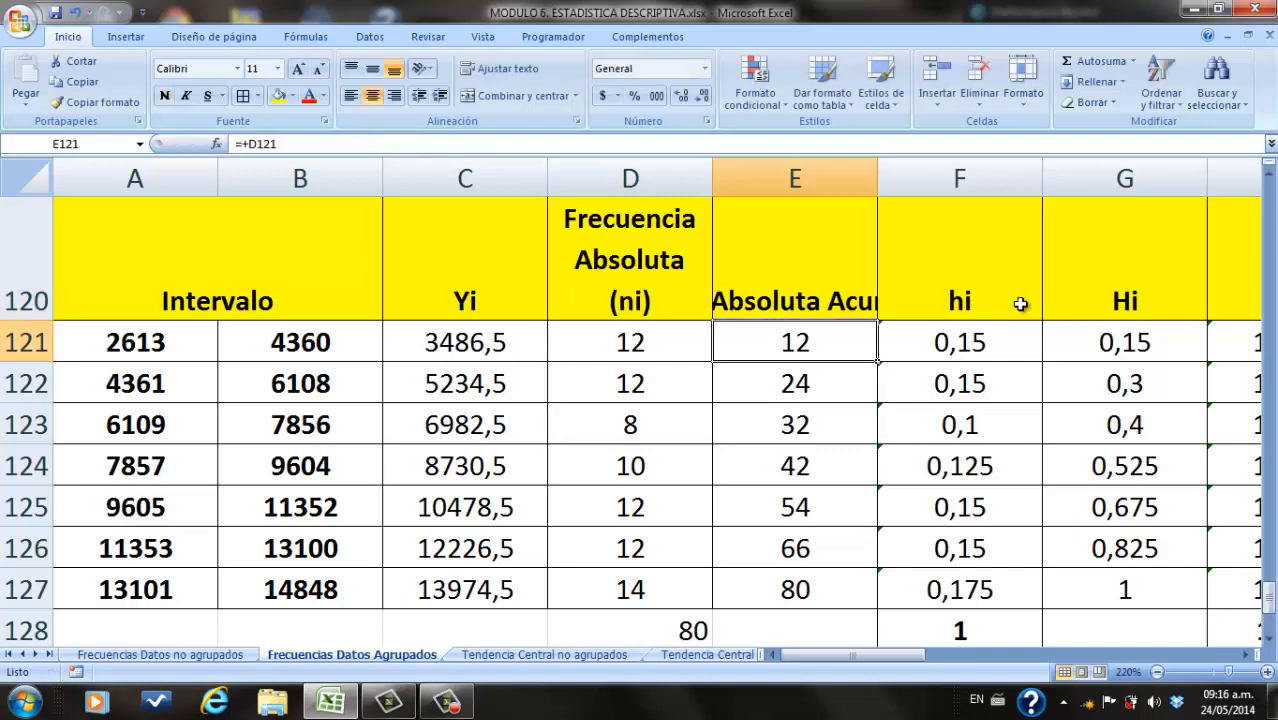
left_click(850, 262)
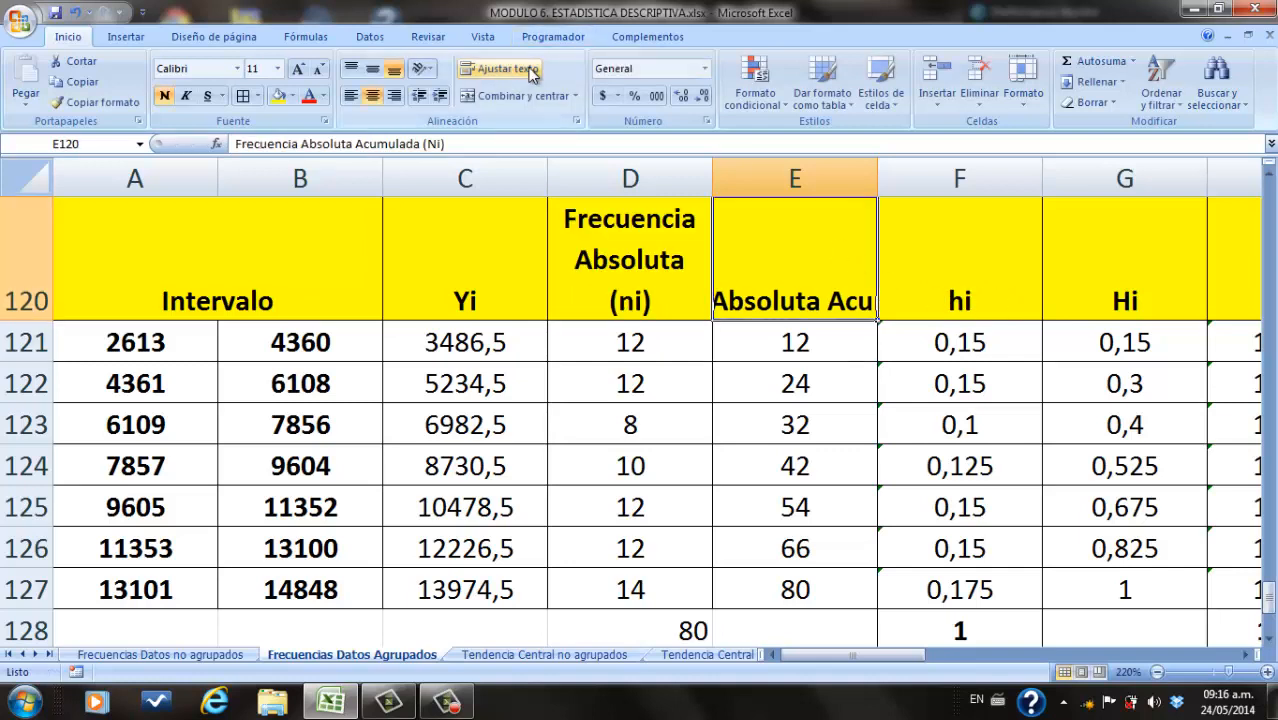
left_click(528, 70)
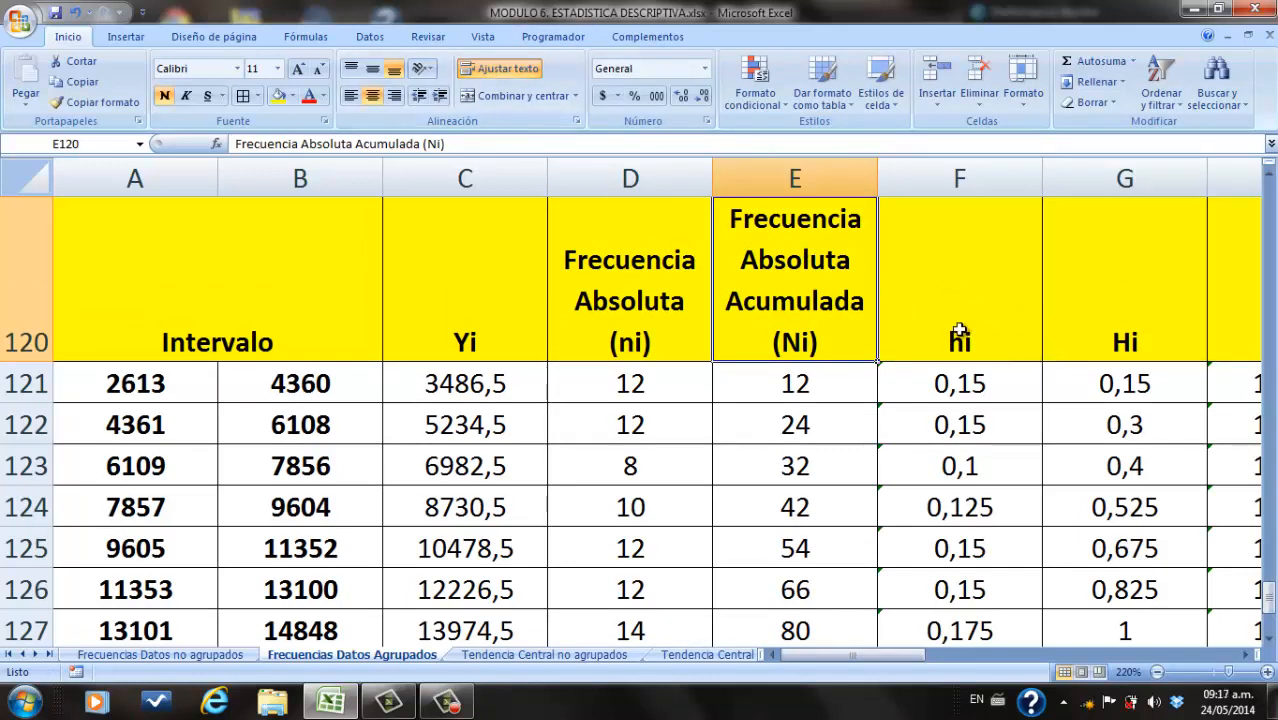
Step: Center the absolute frequency total in cell D128
left_click(1269, 643)
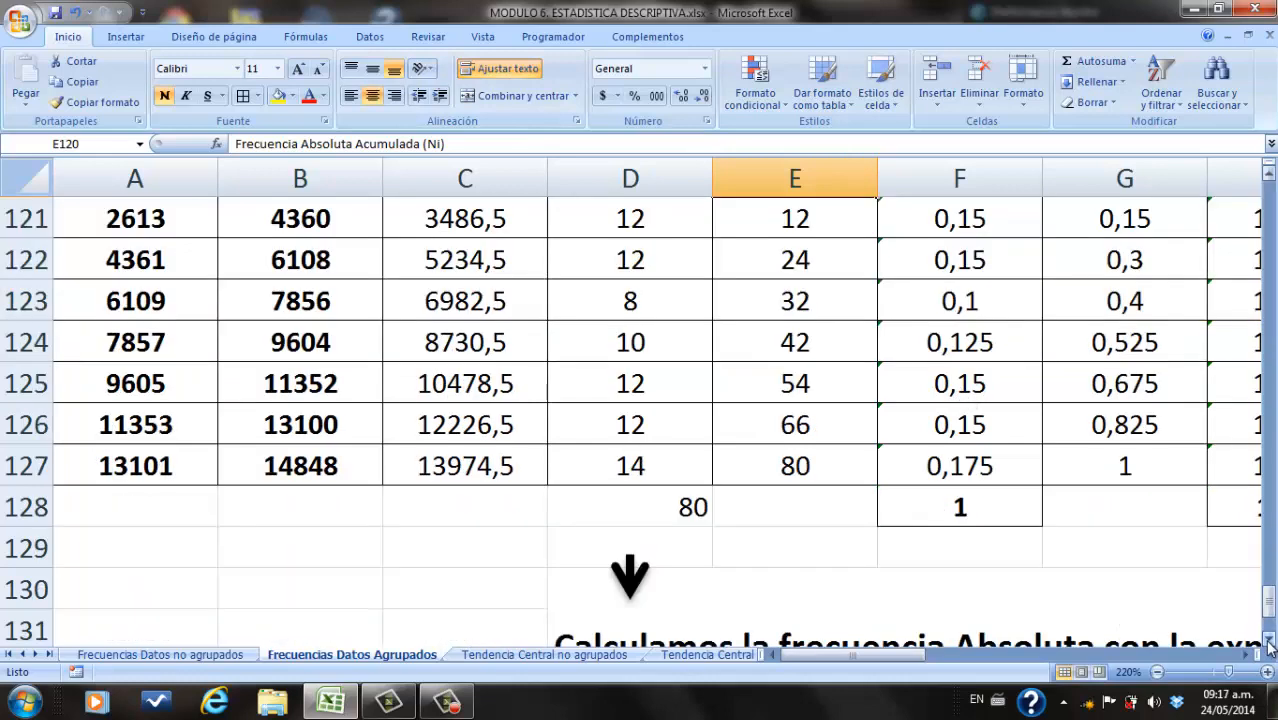
left_click(695, 507)
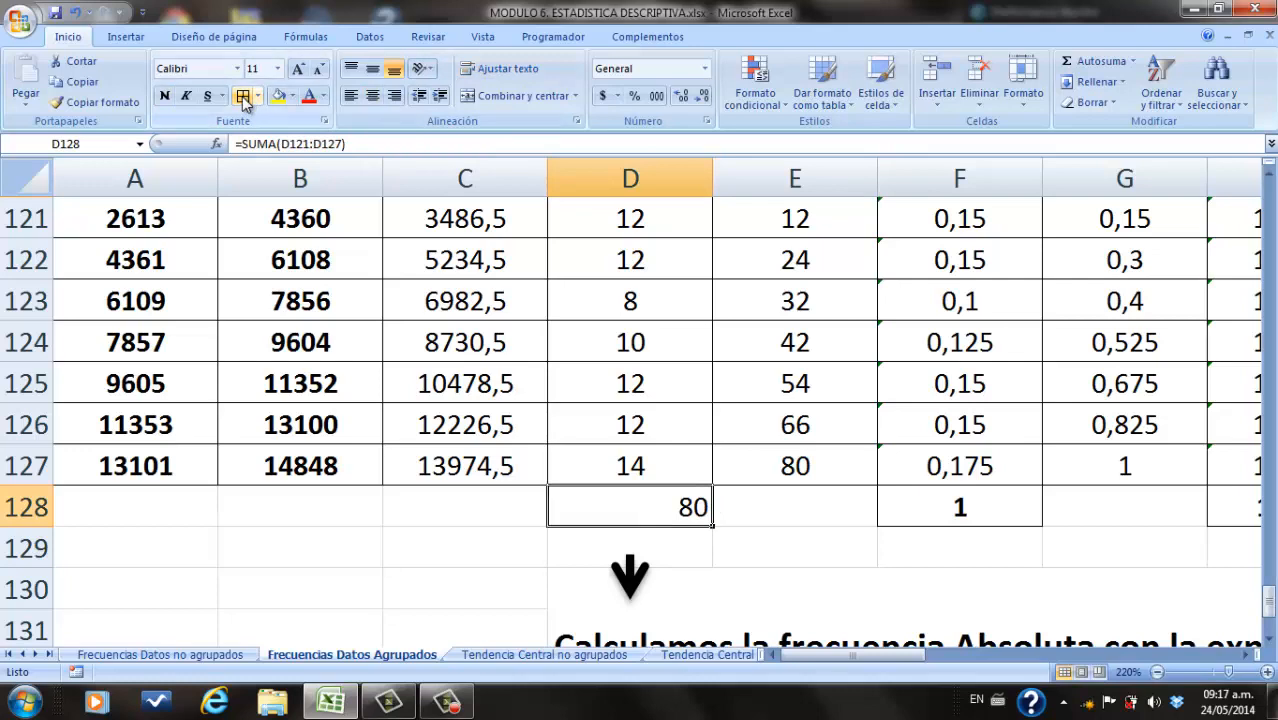
left_click(372, 96)
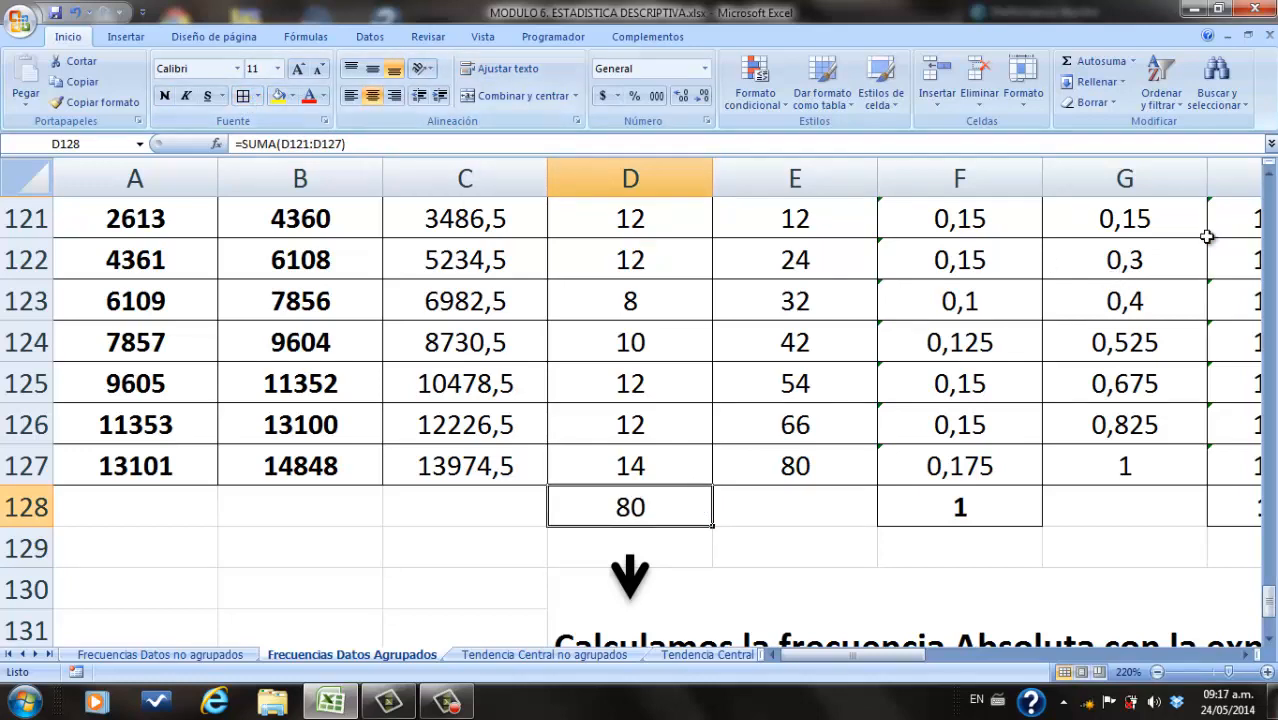
Step: Change the hi header in F120 to "Frecuencia Relativa (hi)" and wrap its text within the cell
scroll(1266, 176, "up", 1)
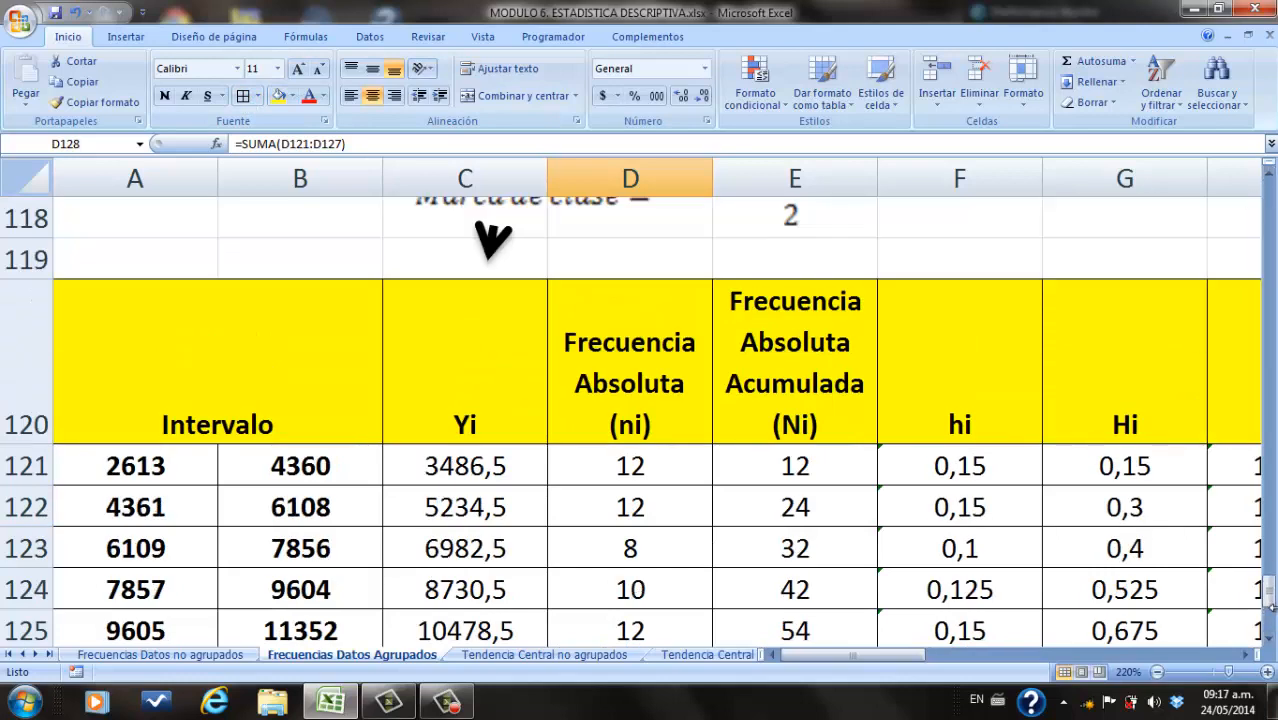
left_click(1269, 640)
left_click(1269, 640)
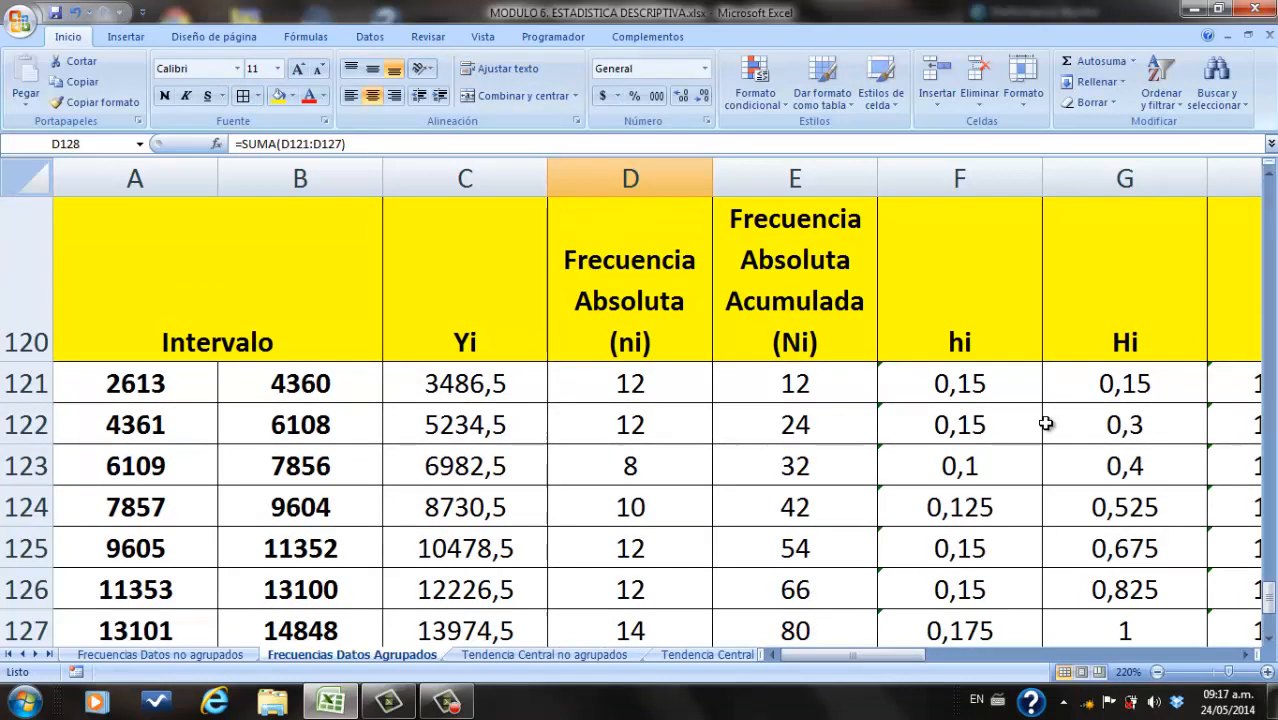
double_click(952, 342)
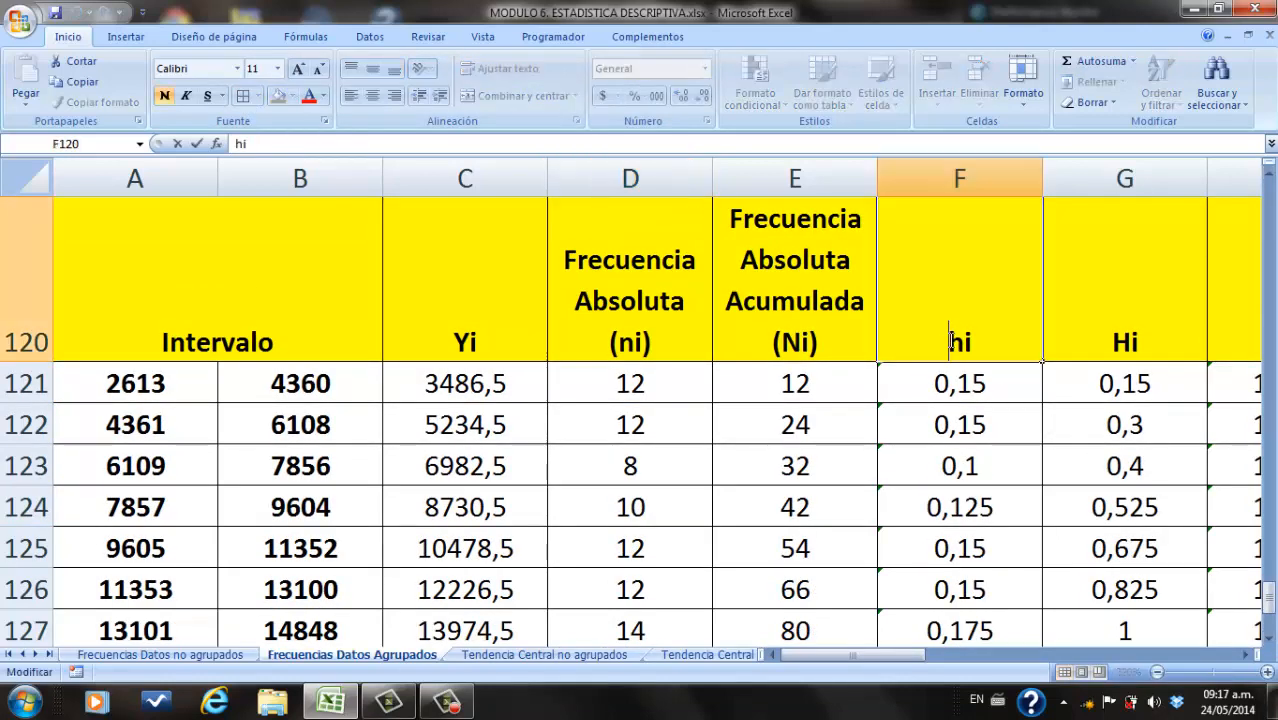
type("Frecuenc")
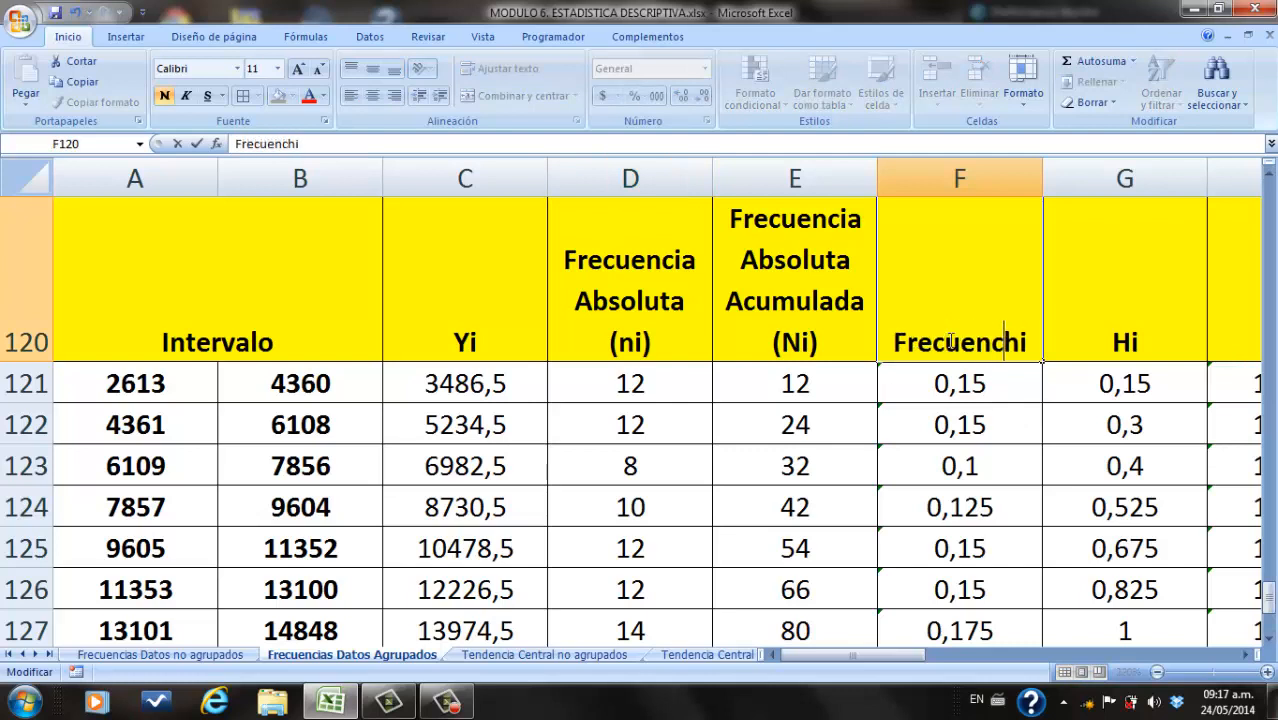
type("ia")
type(" Relati")
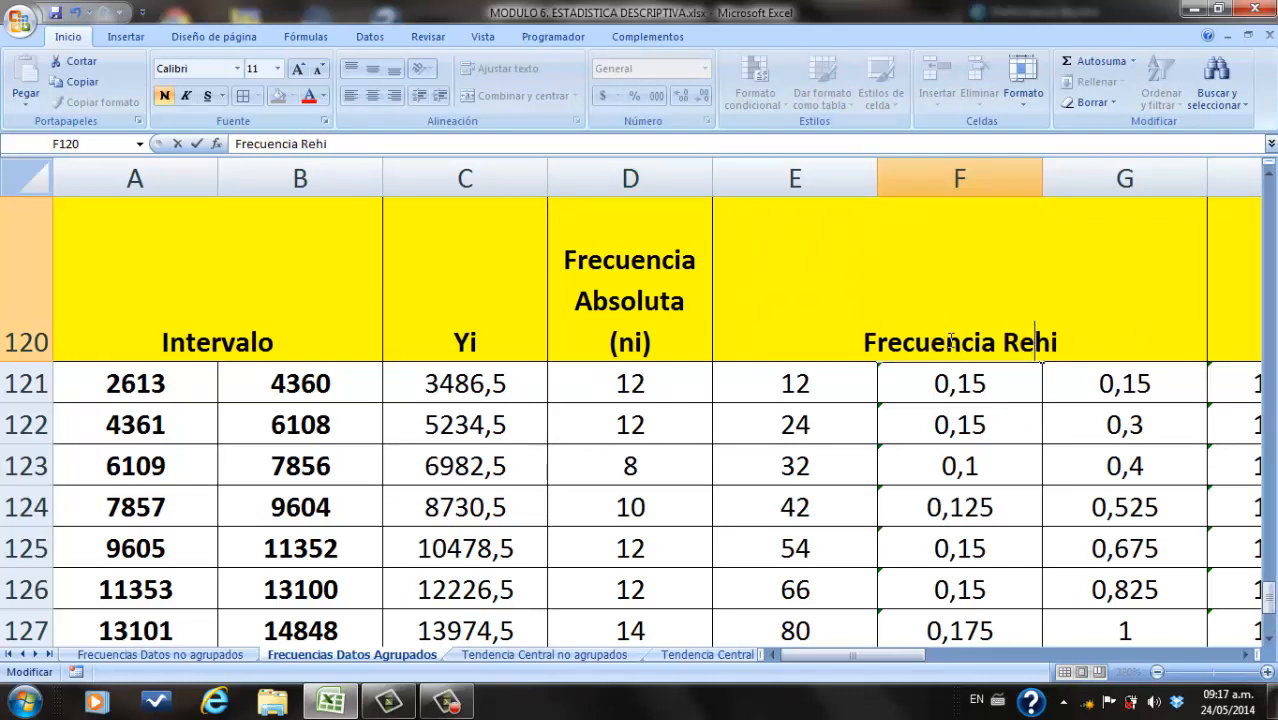
type("va ")
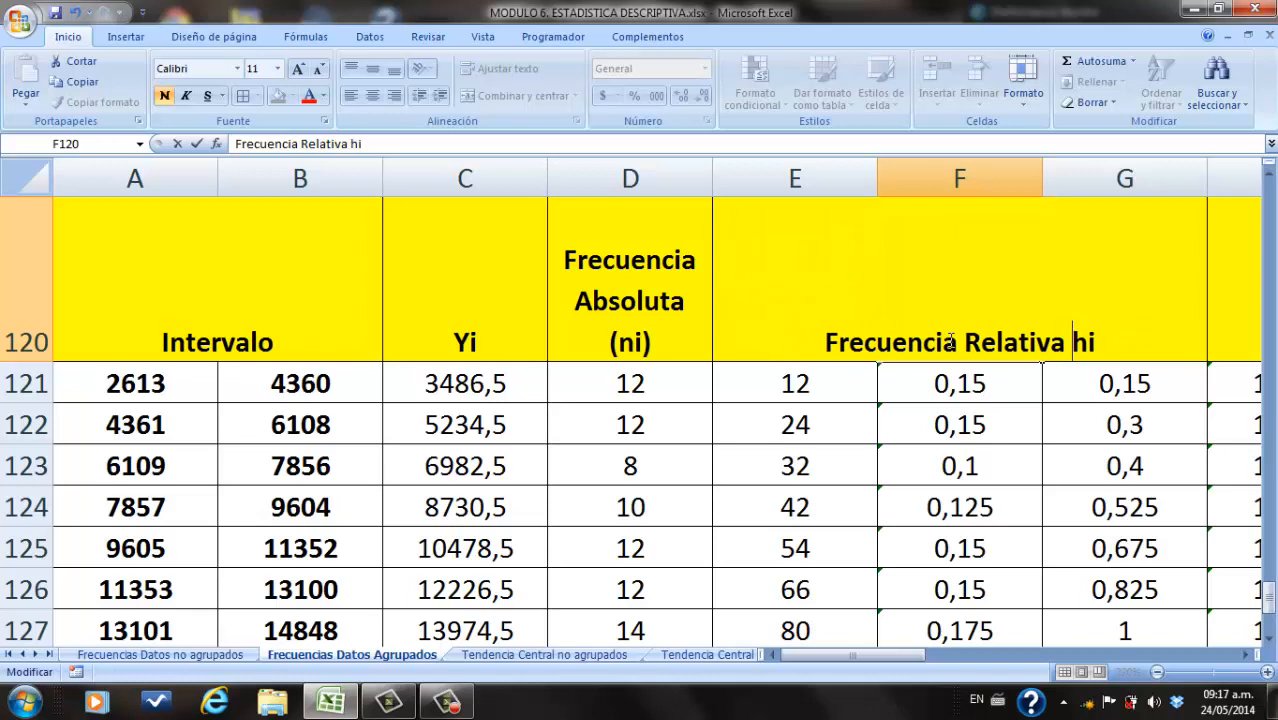
type("(hi")
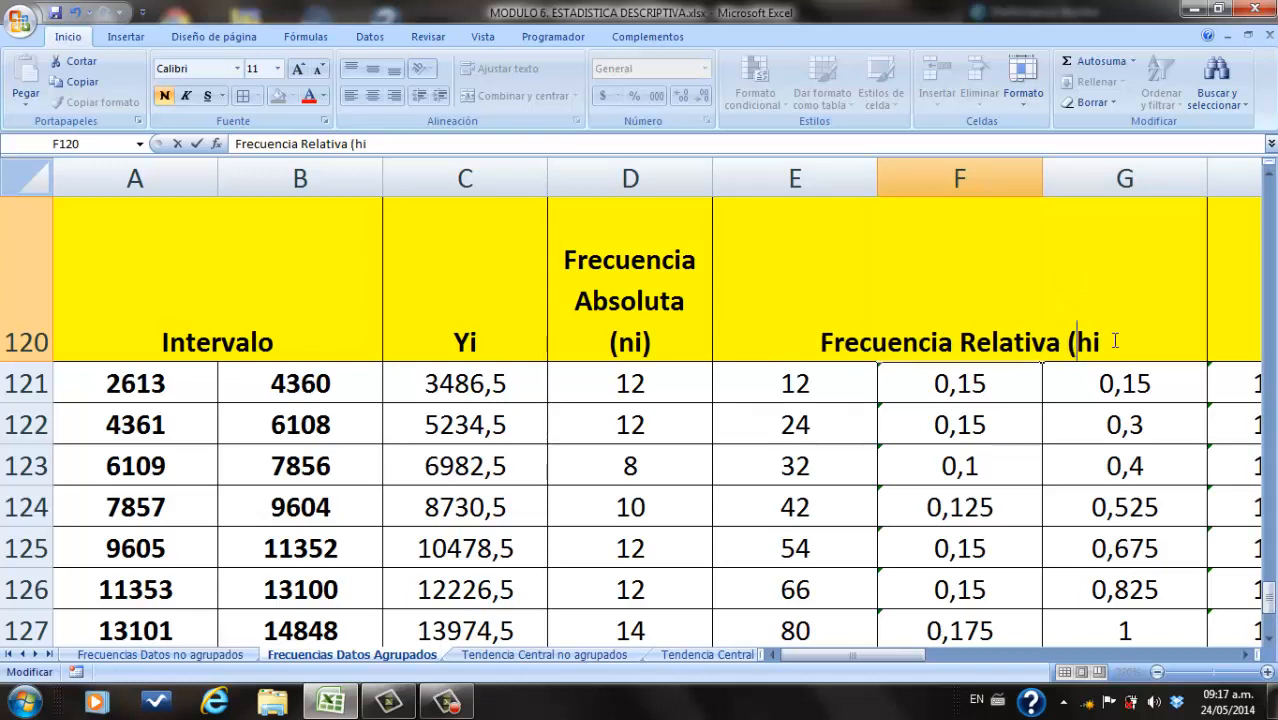
type("(")
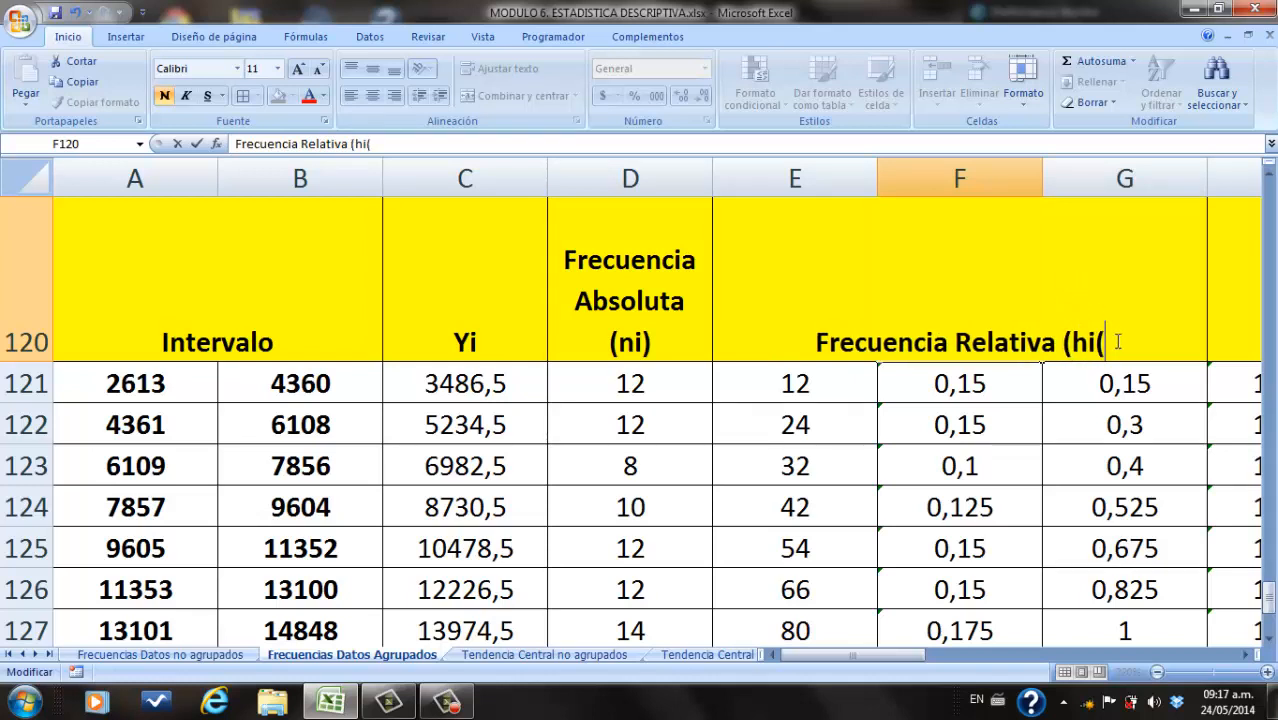
key("BackSpace")
type(")")
key("Return")
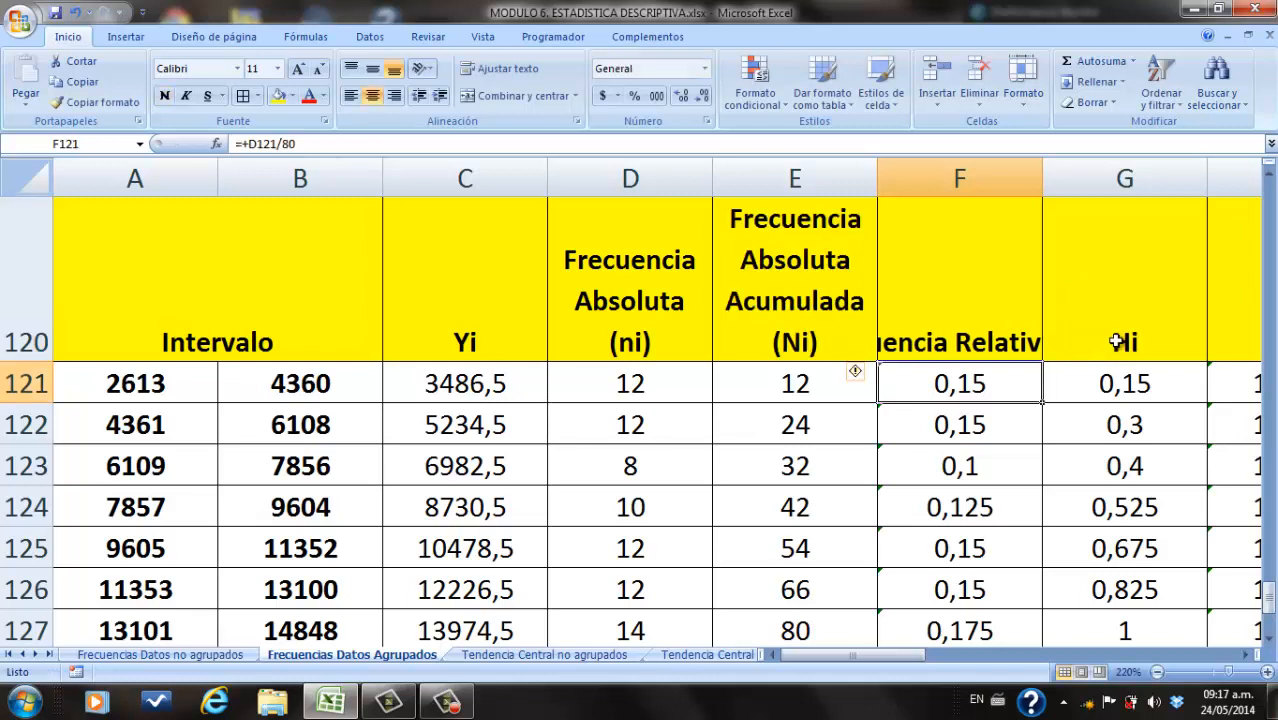
left_click(961, 300)
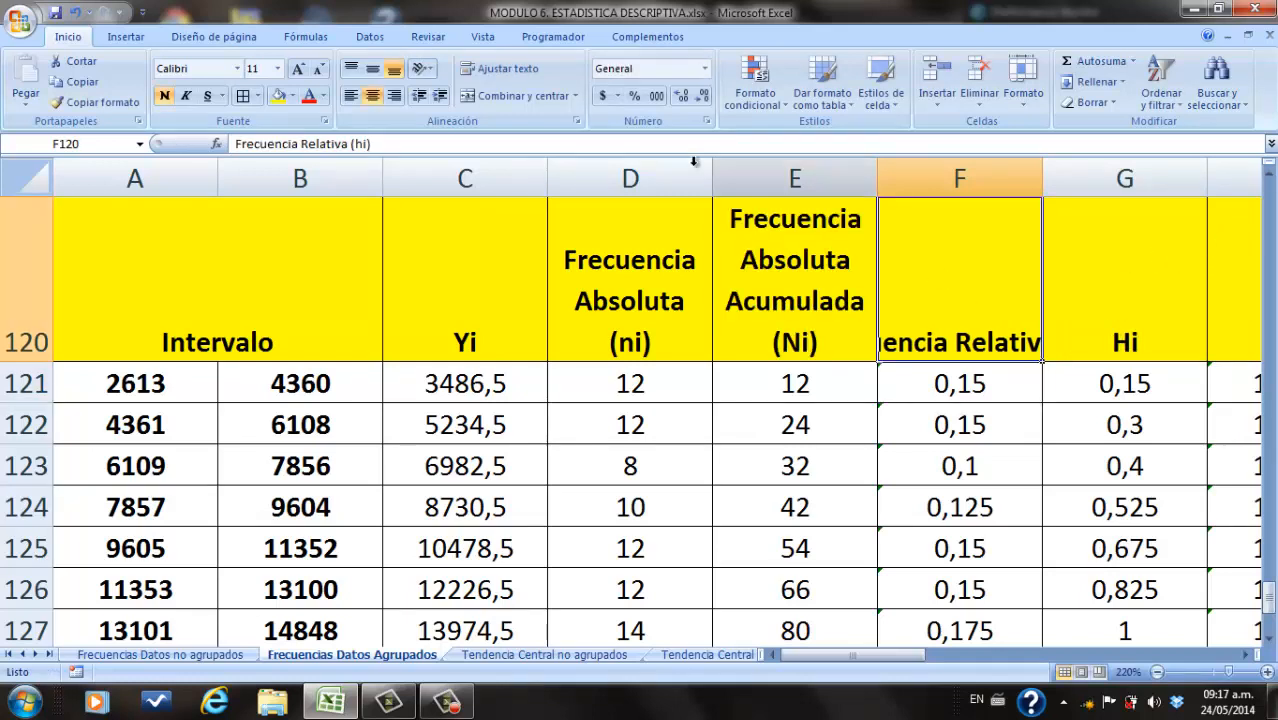
left_click(500, 68)
Step: Examine the relative frequency formula in cell F121, leaving it as it is
double_click(925, 389)
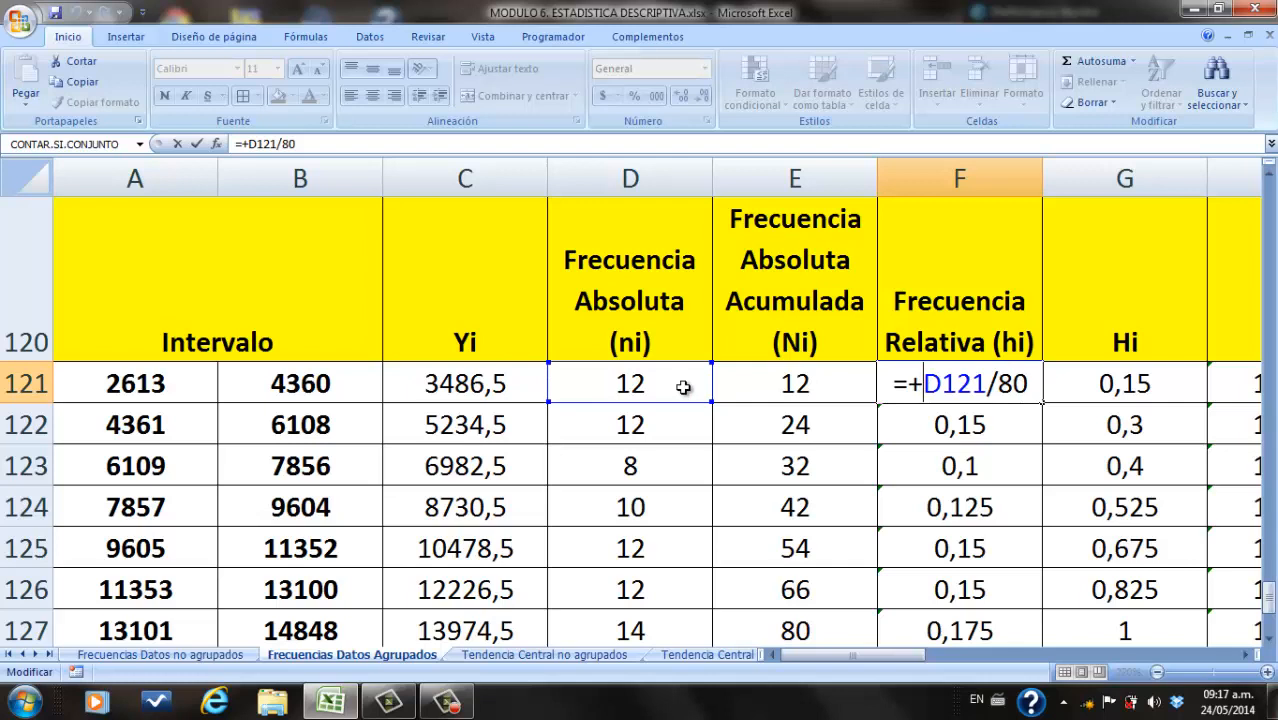
key("Return")
left_click(970, 384)
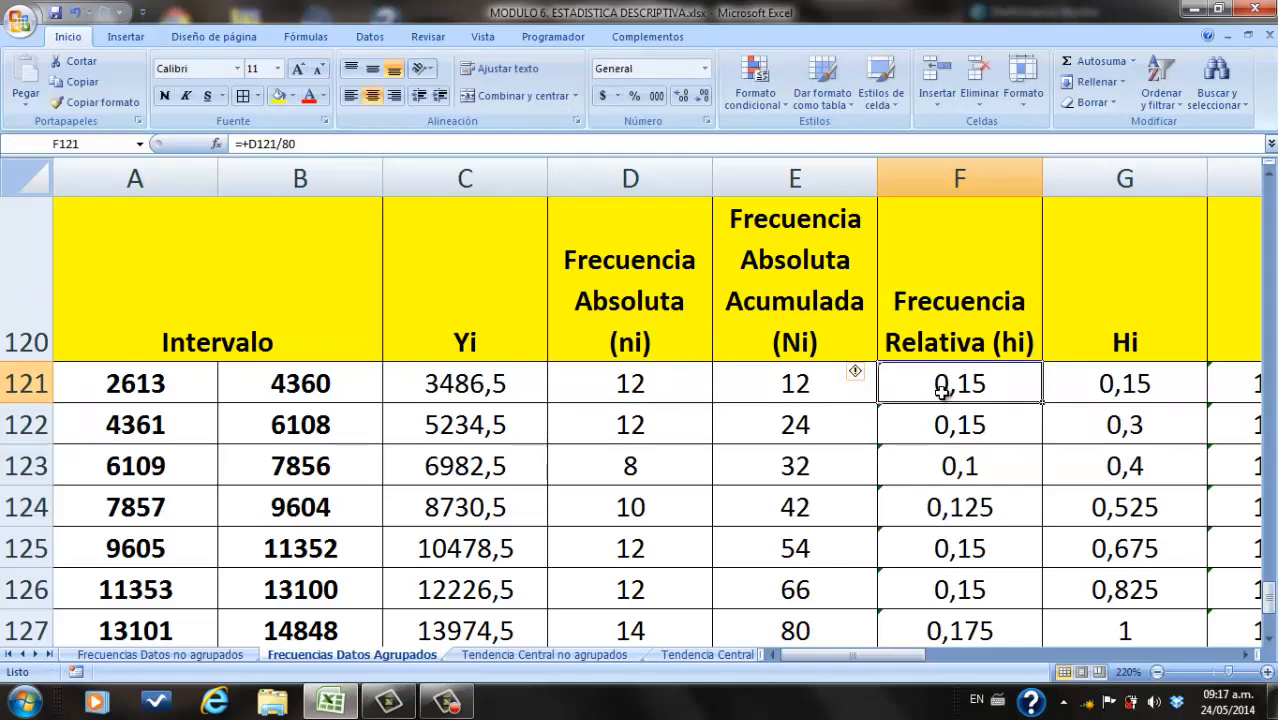
double_click(943, 392)
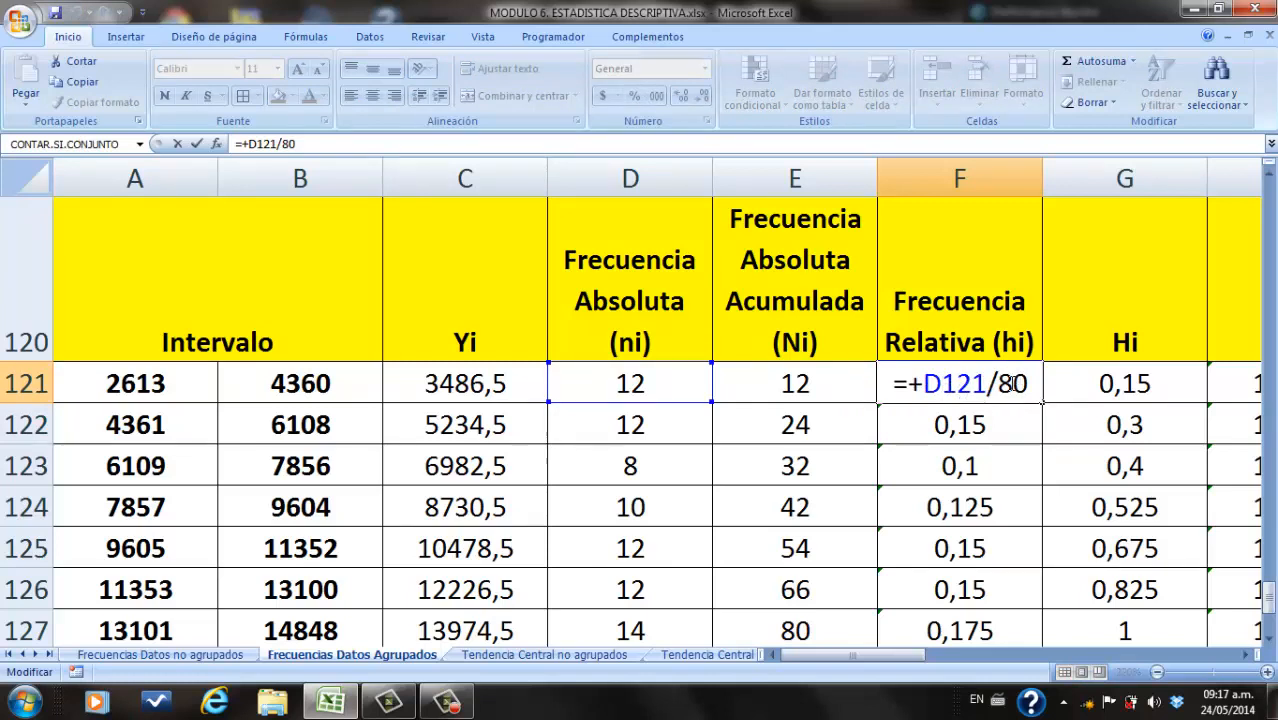
key("Return")
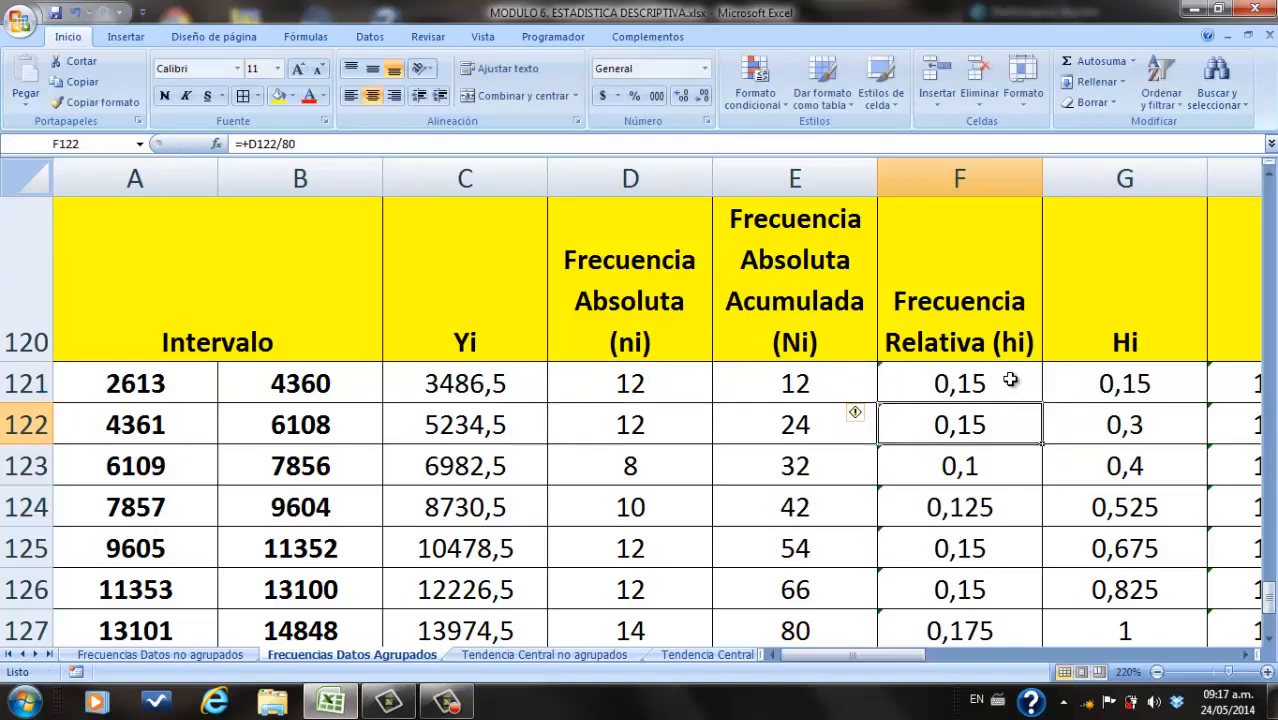
Step: Change the Hi header in G120 to "Frecuencia Relativa Porcentual (Hi)" and wrap its text within the cell
double_click(1113, 341)
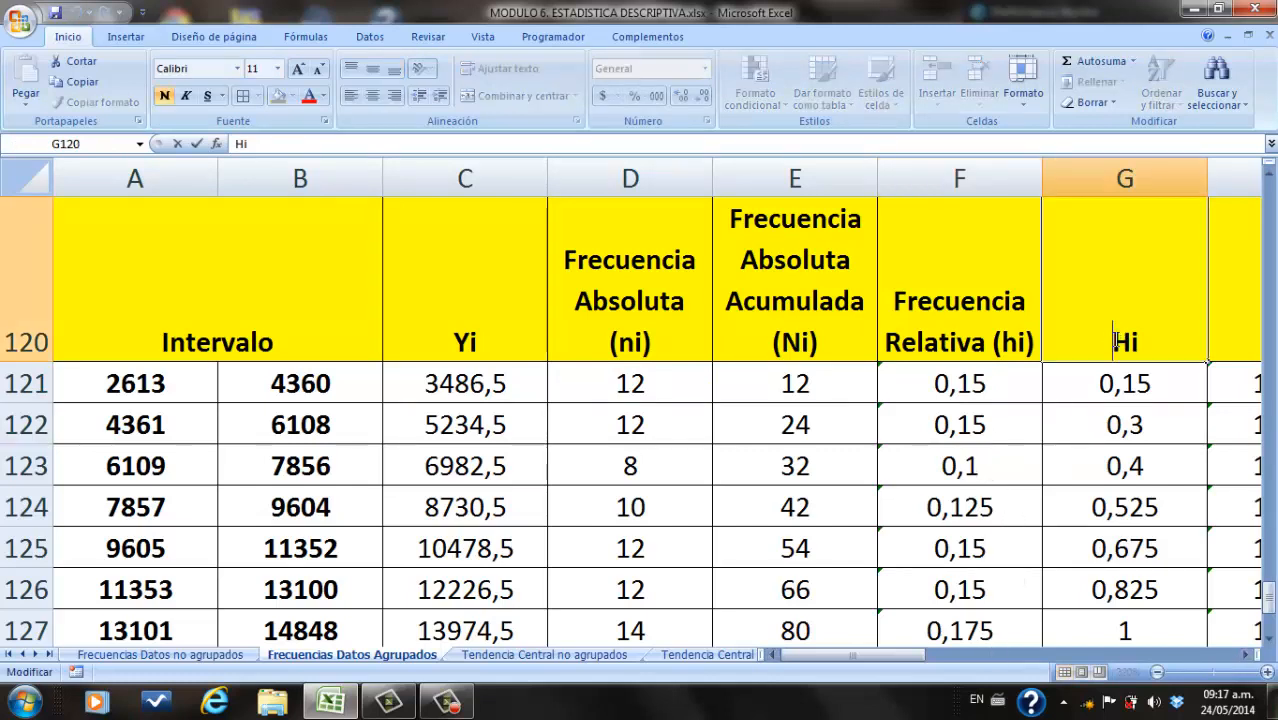
type("Frecuenc")
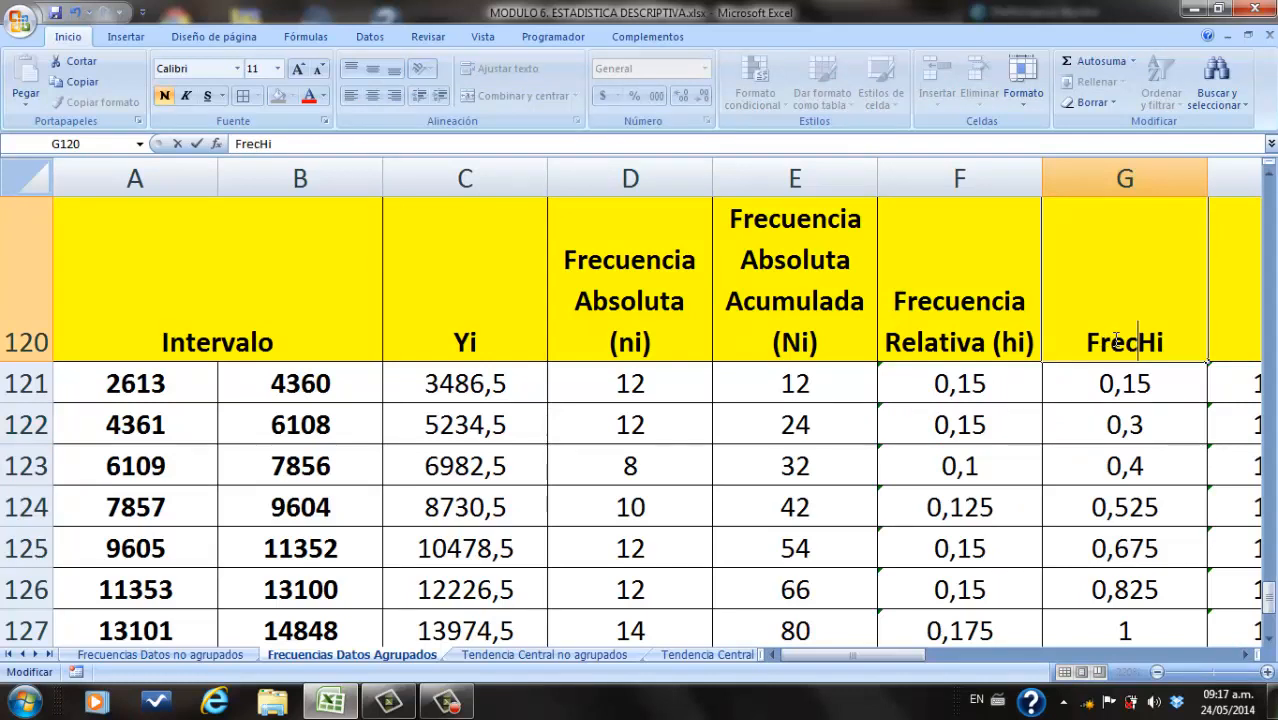
type("ia Relat")
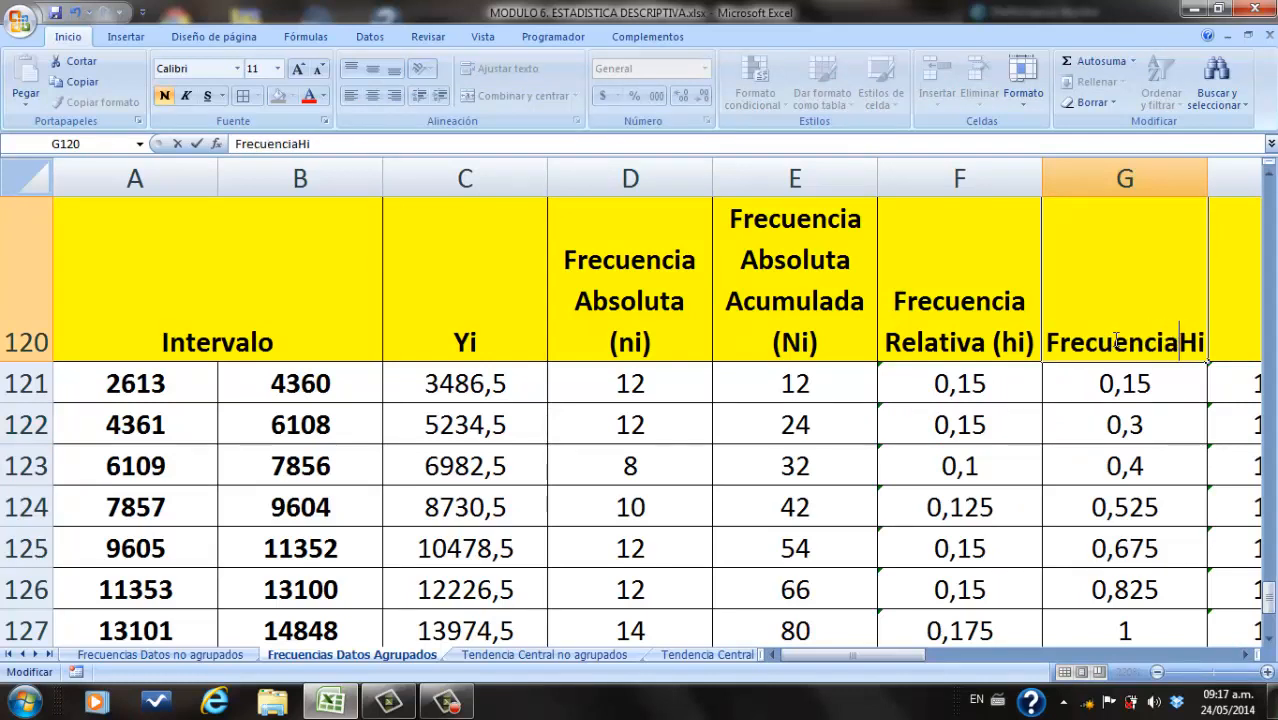
type("i")
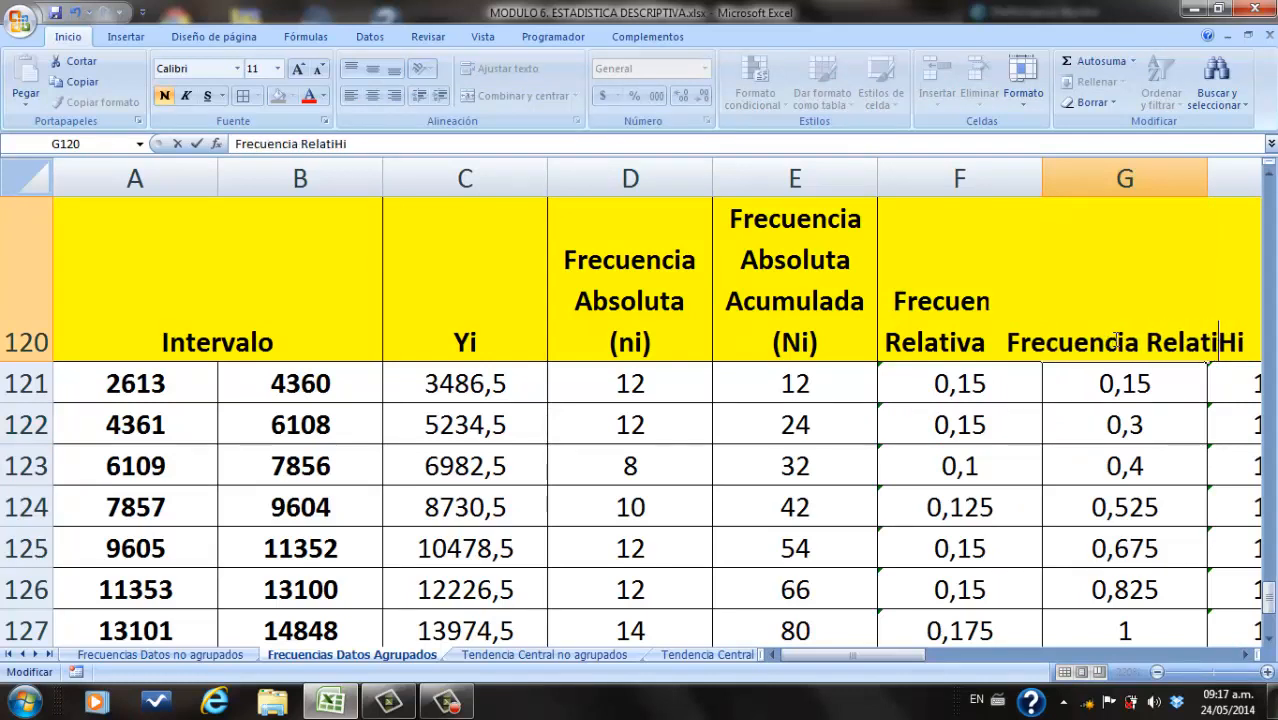
type("va Po")
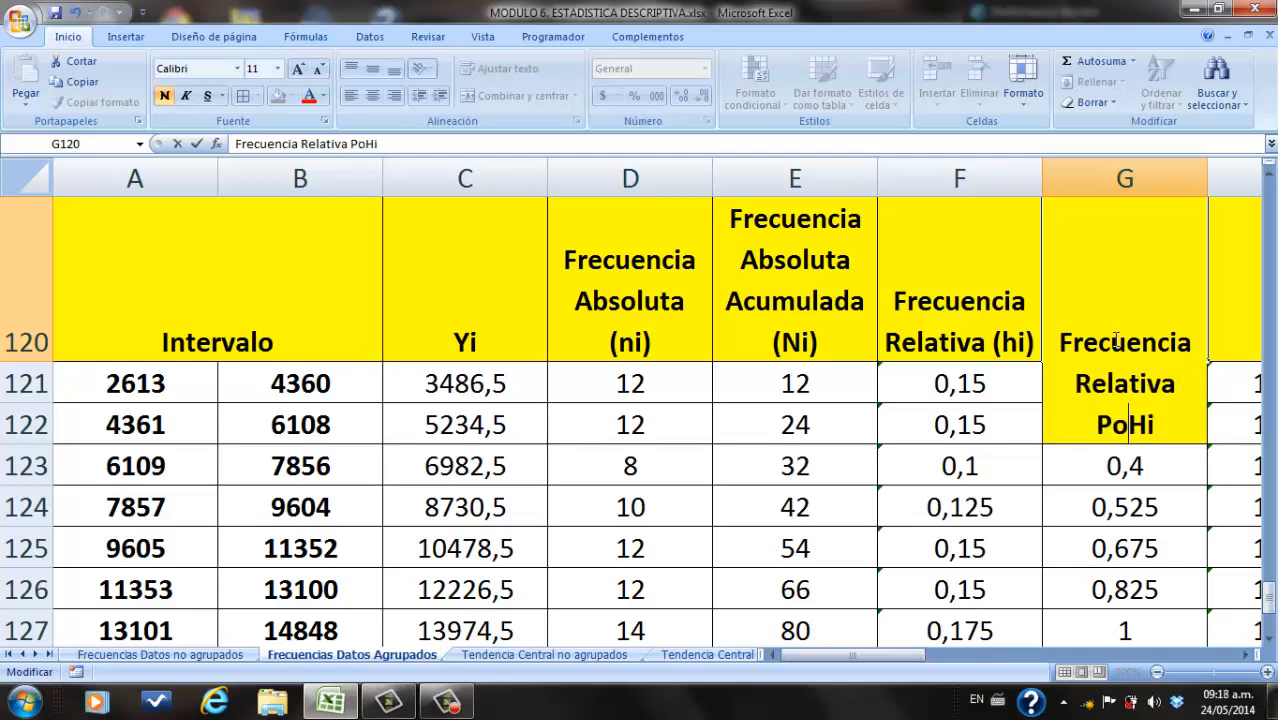
type("rcentual ")
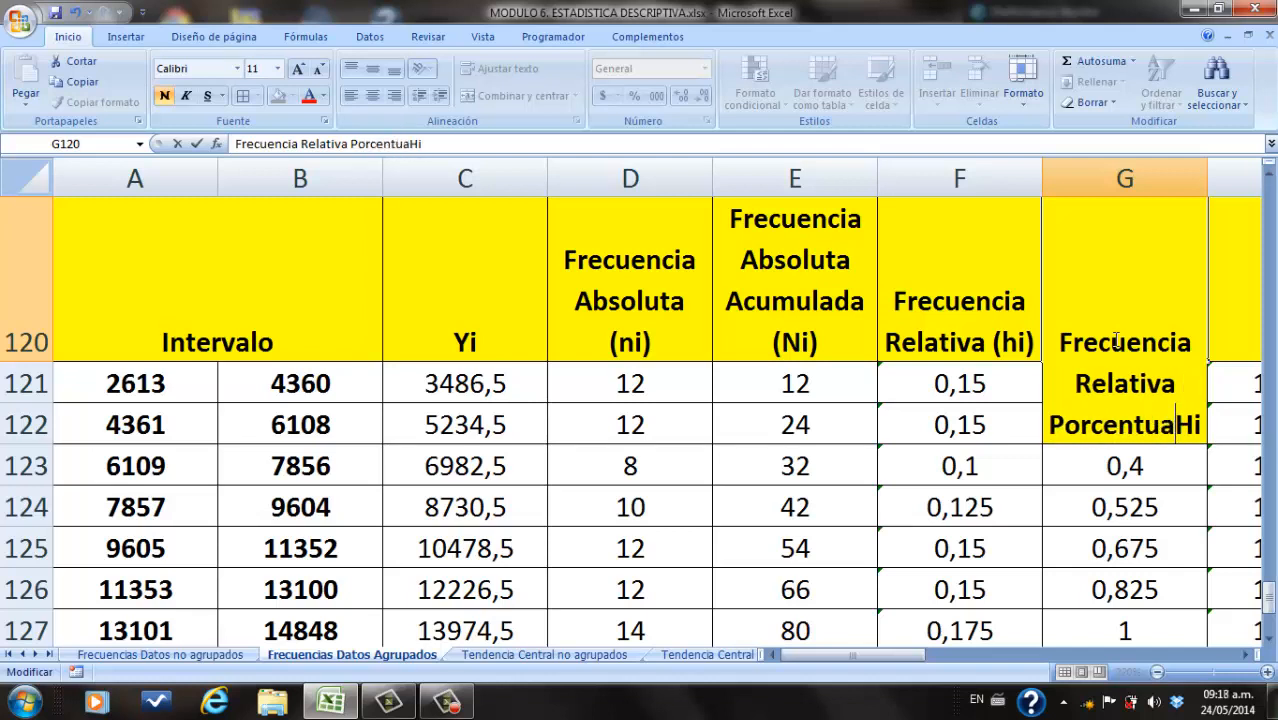
type("(Hi")
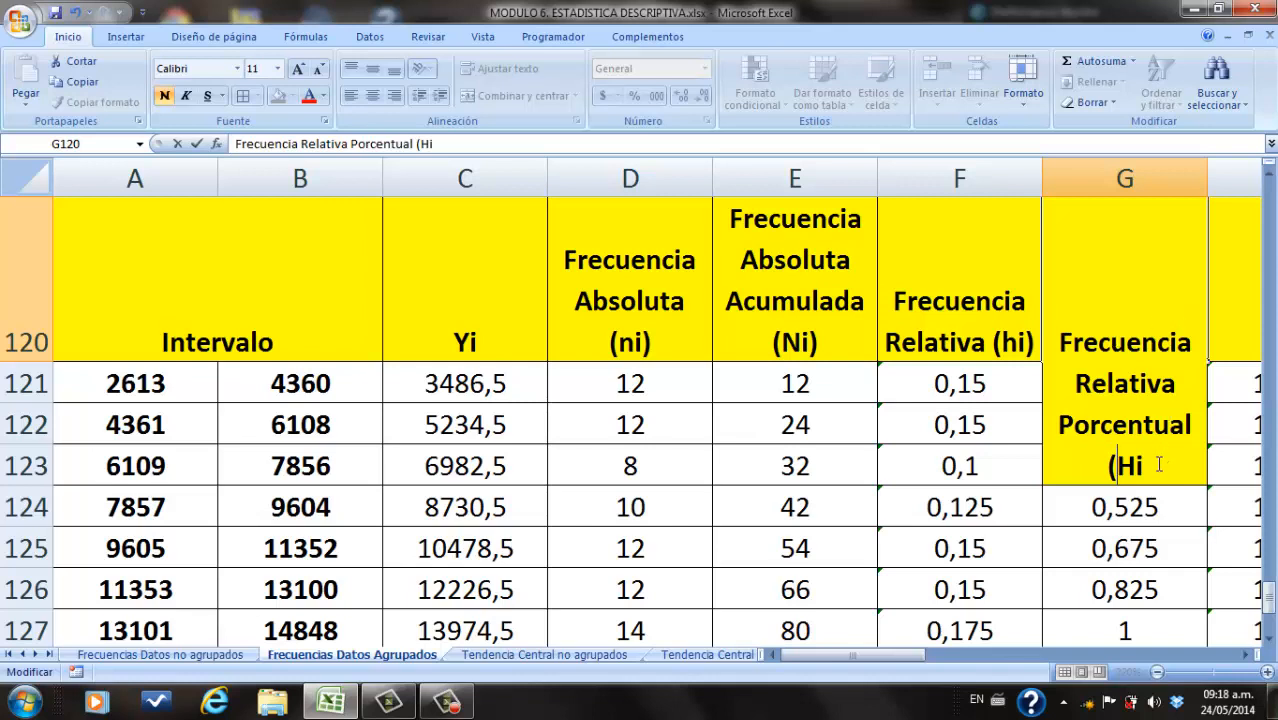
type(")")
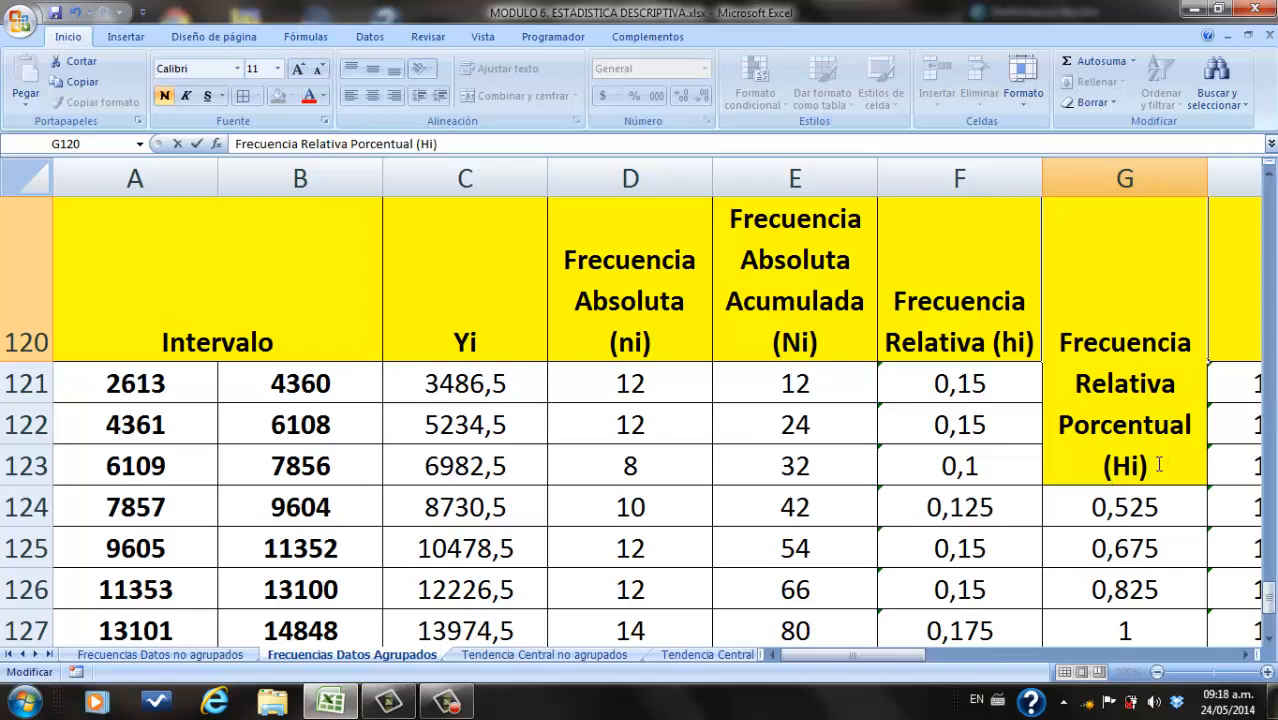
key("Return")
left_click(1130, 280)
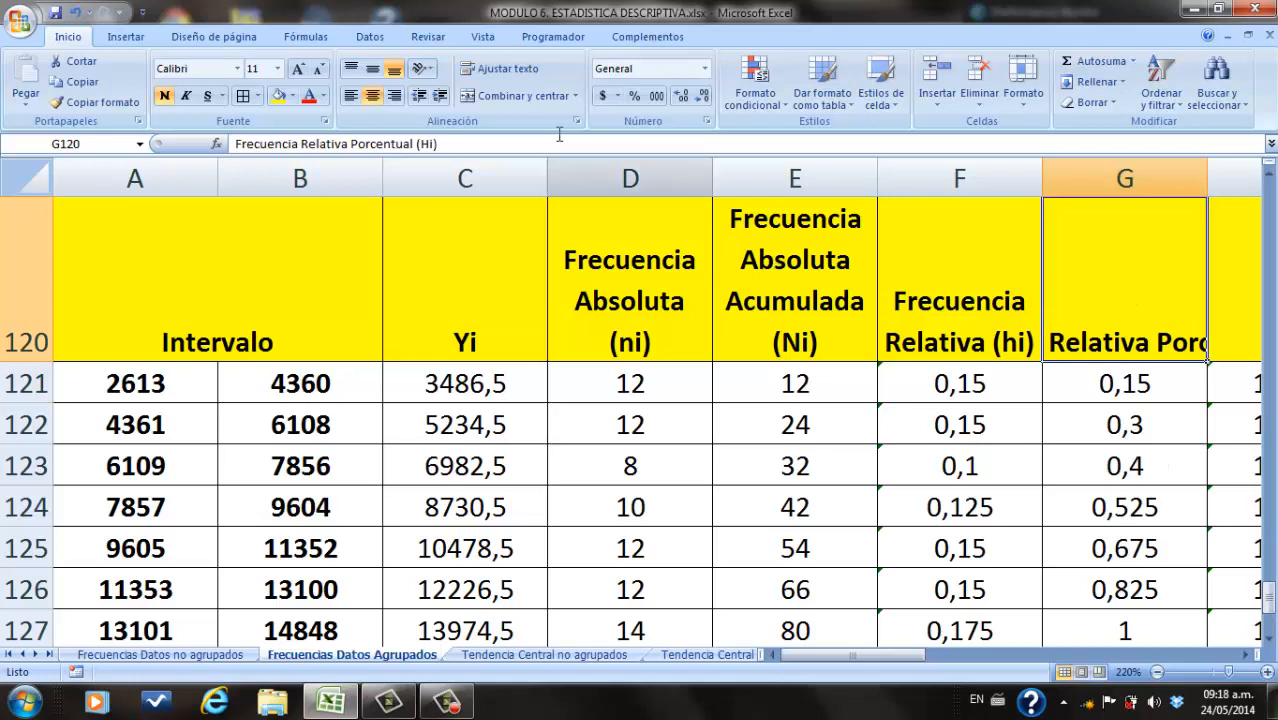
left_click(505, 68)
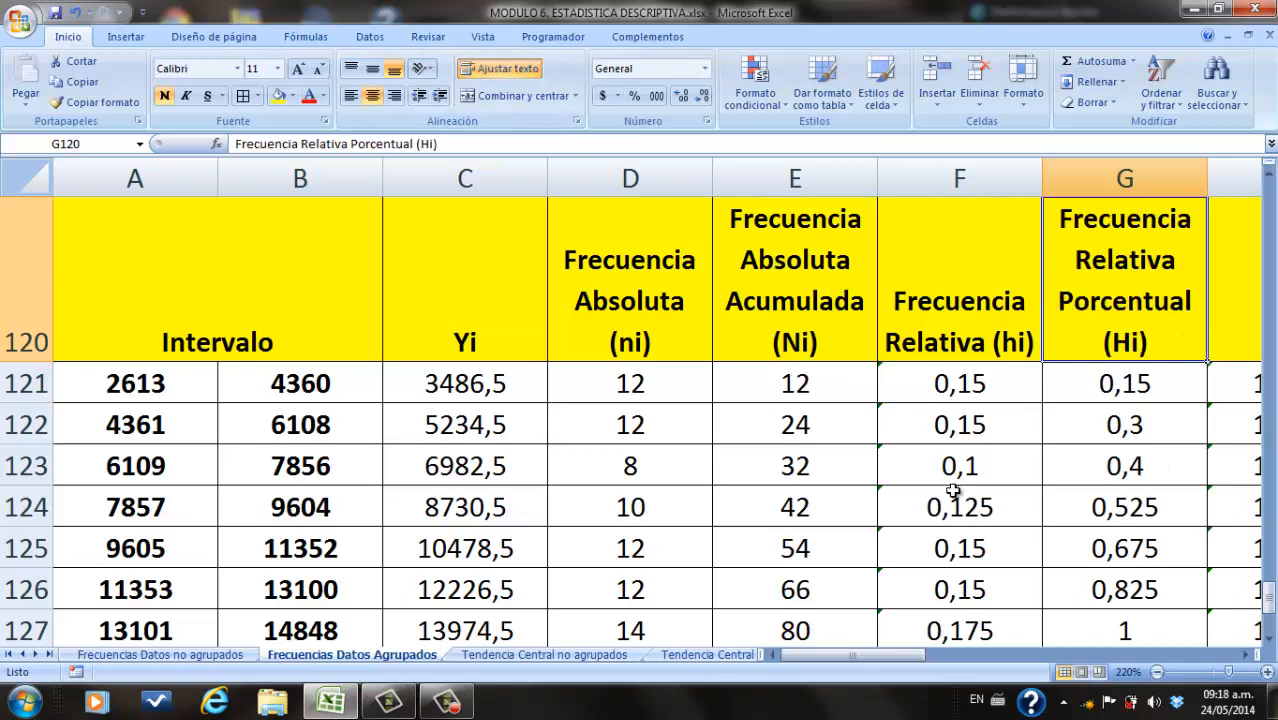
Step: Check the formula in cell G121 and format that cell as a percentage
double_click(1150, 390)
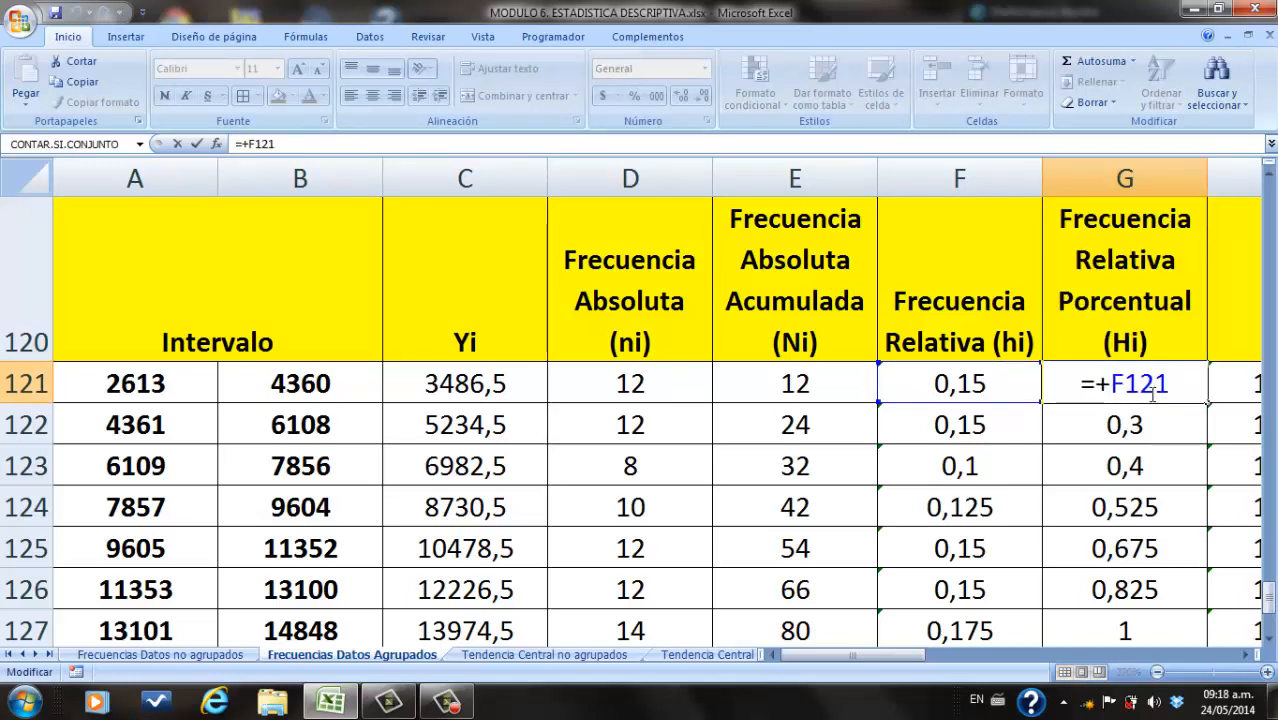
key("Return")
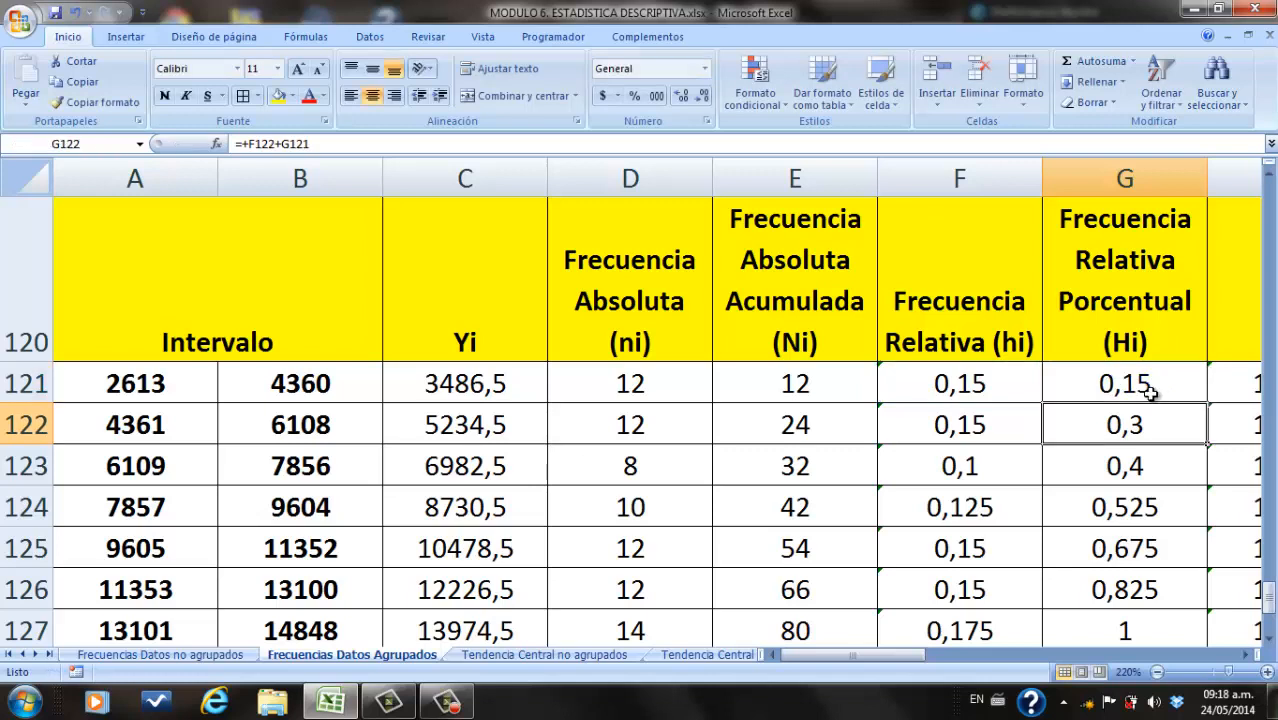
left_click(1155, 380)
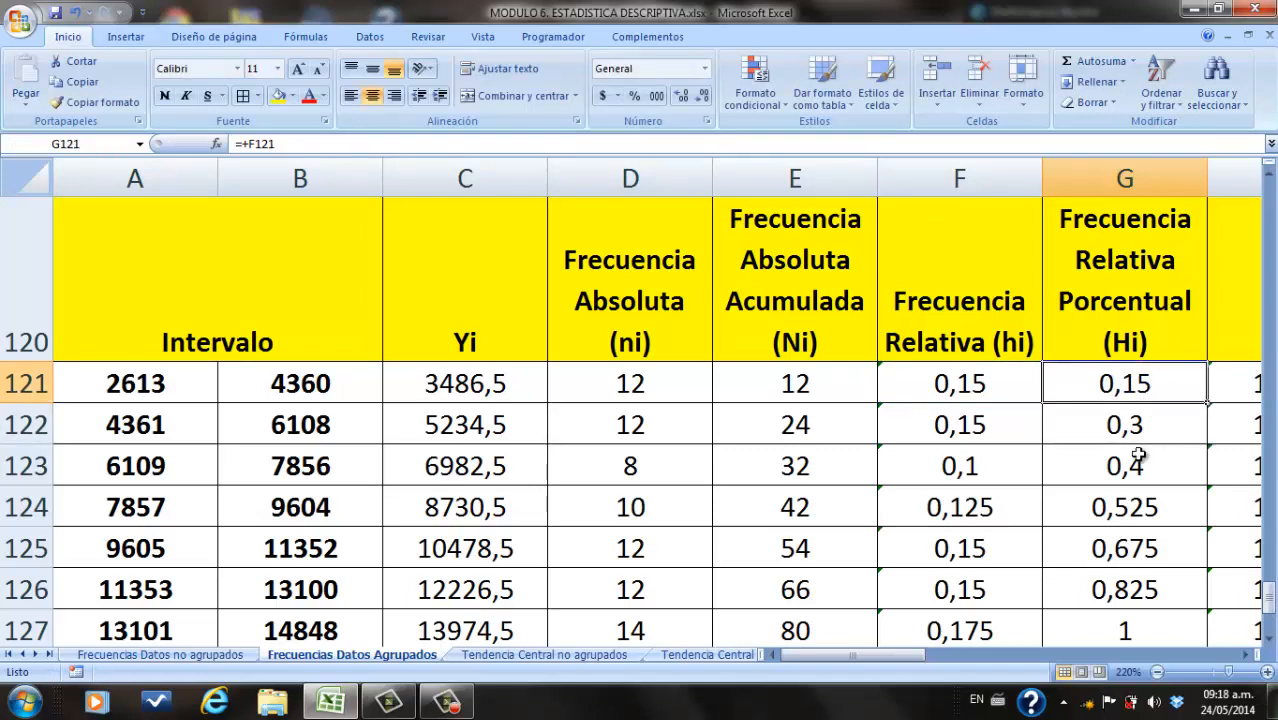
left_click(636, 97)
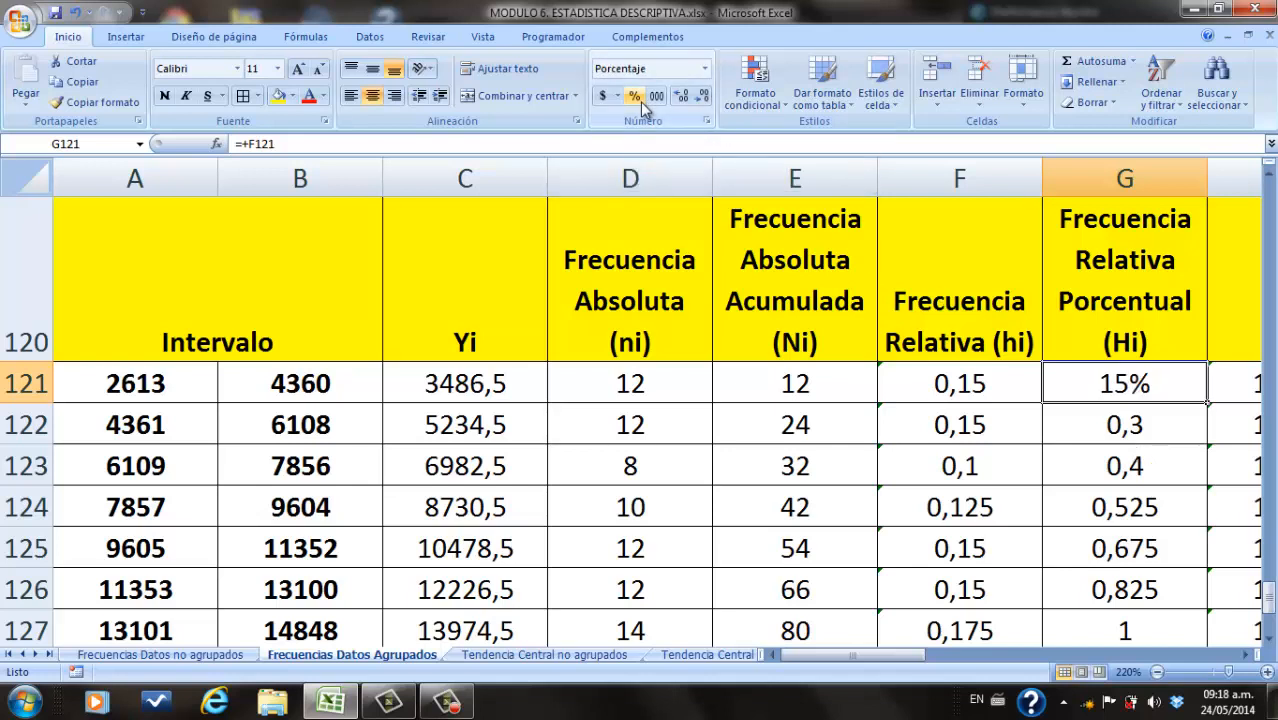
key("Down")
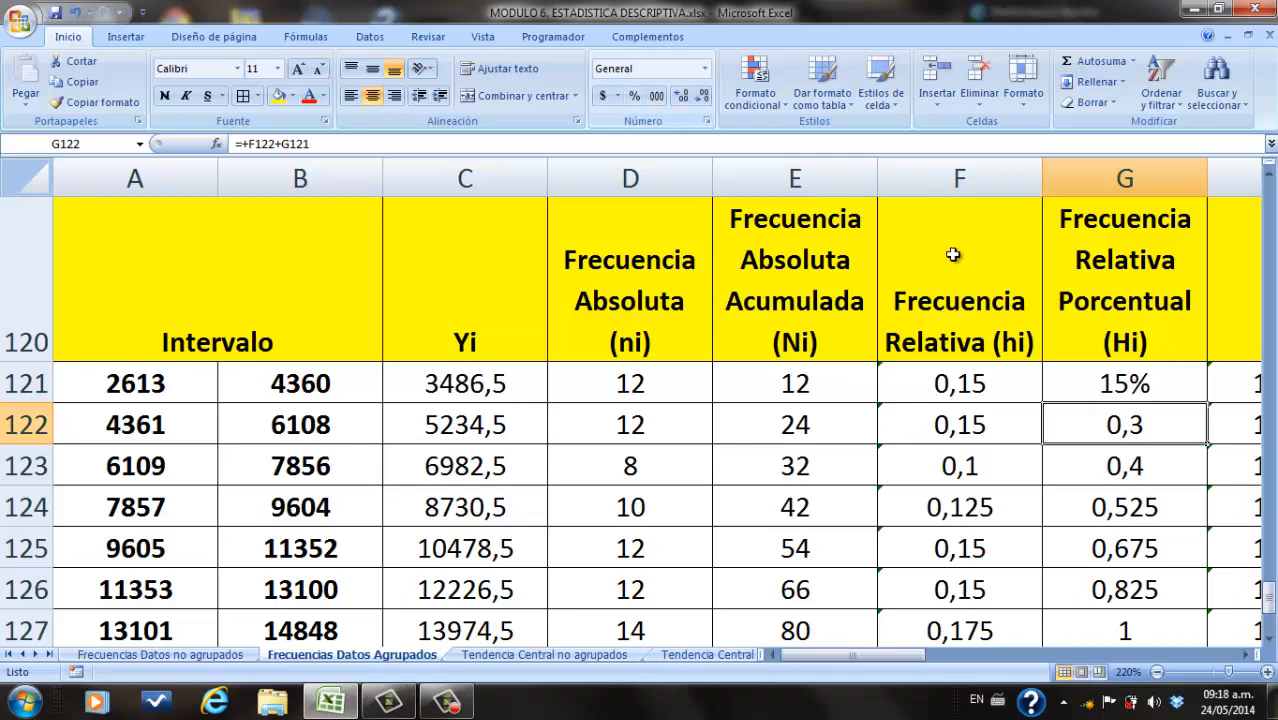
Step: Fill the formula and percentage format of G121 down through G127 and inspect the formula in G121
left_click(1165, 389)
left_click_drag(1207, 402, 1195, 472)
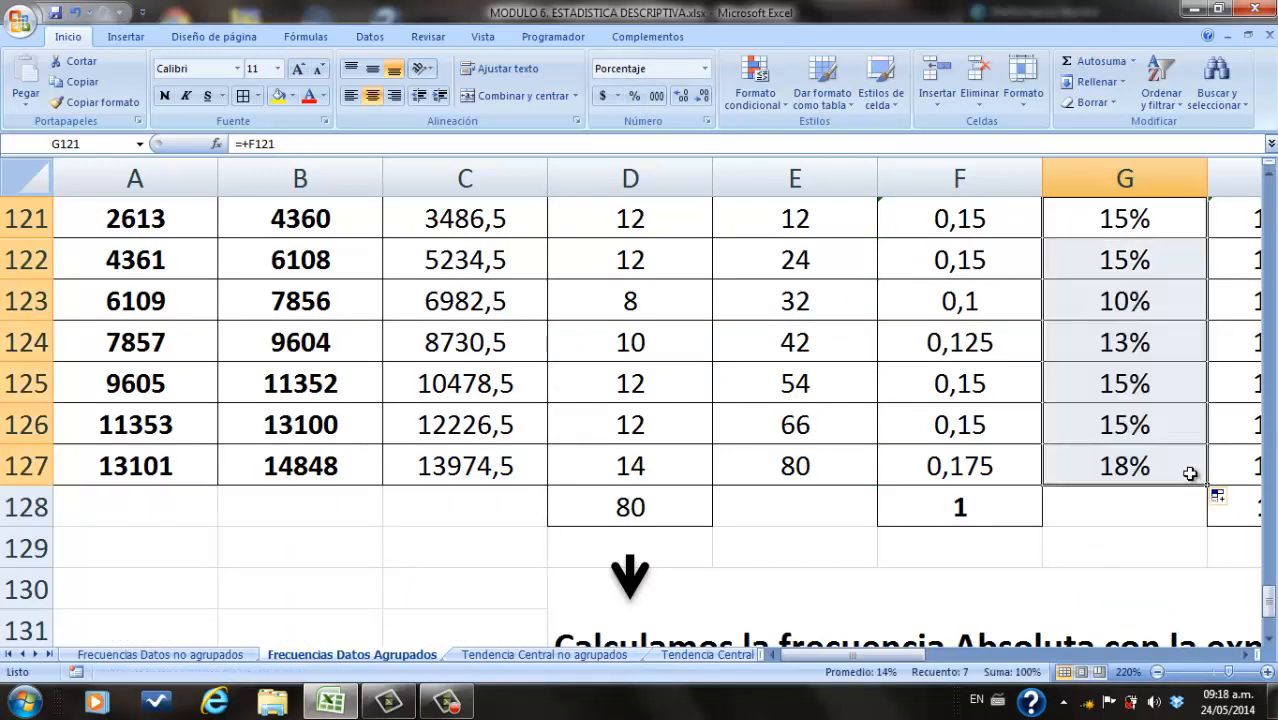
left_click(1270, 174)
left_click(1269, 176)
left_click(1269, 176)
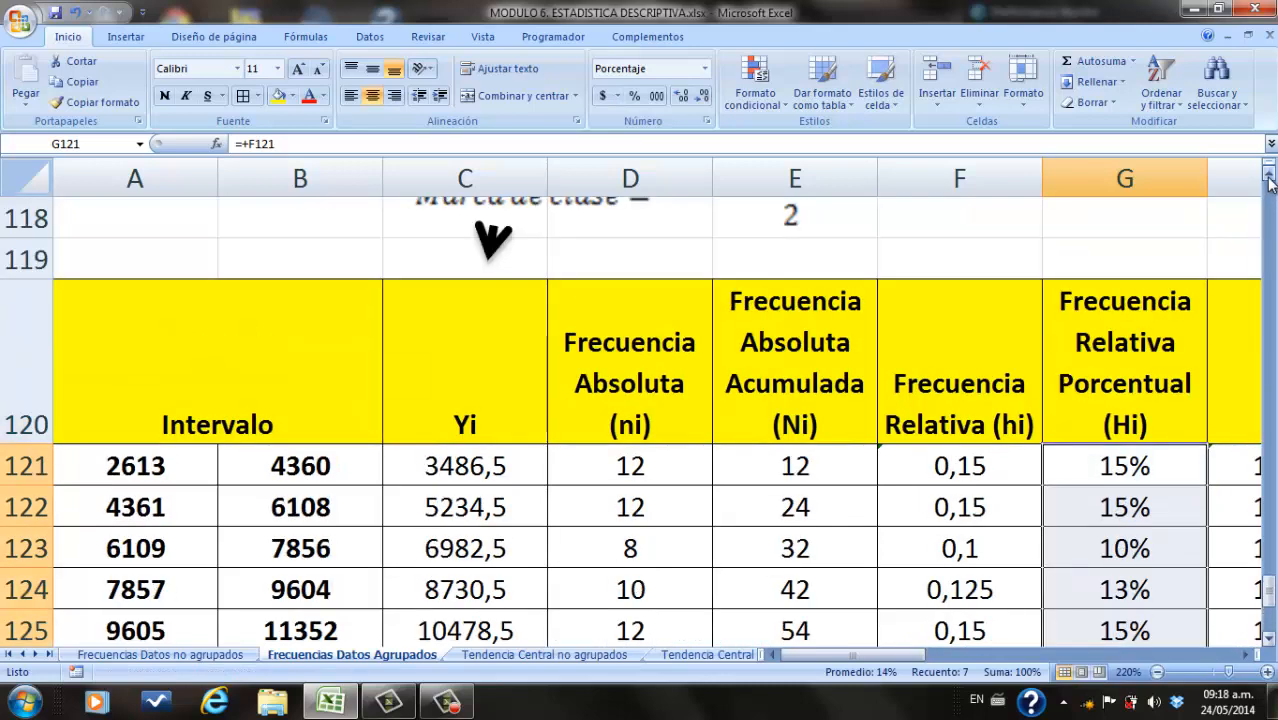
left_click(1142, 466)
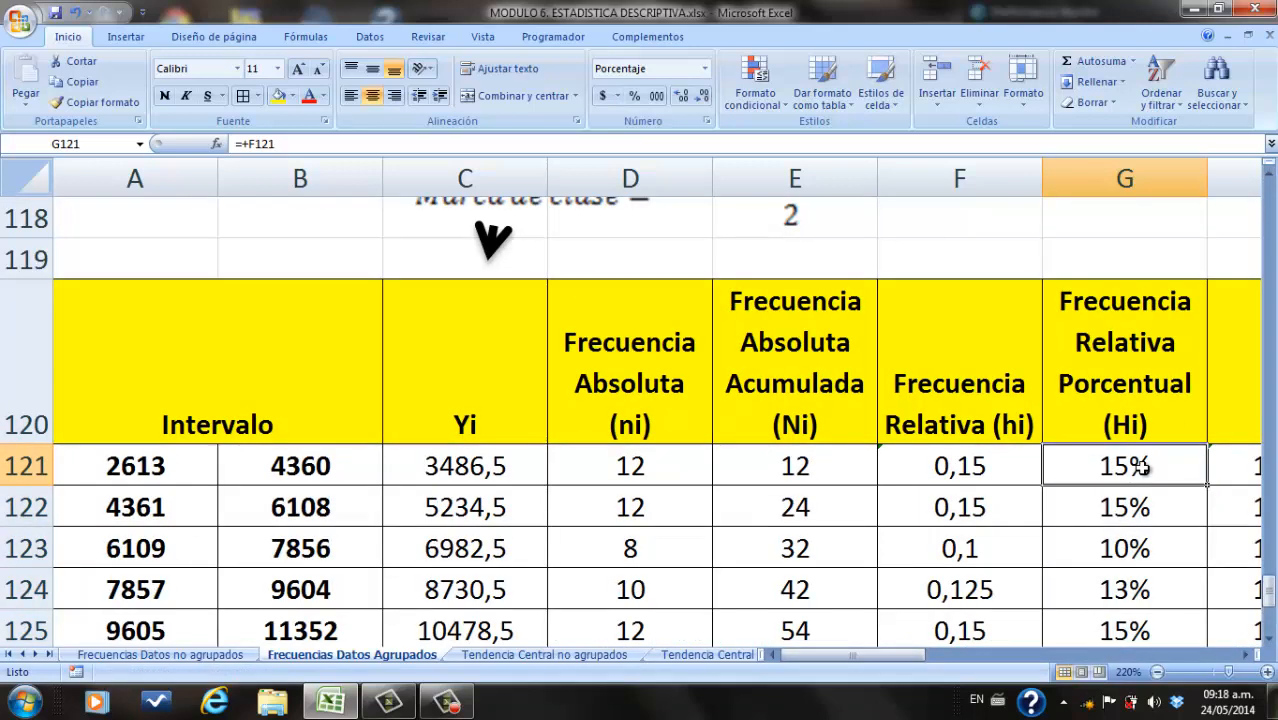
double_click(1142, 466)
key("Return")
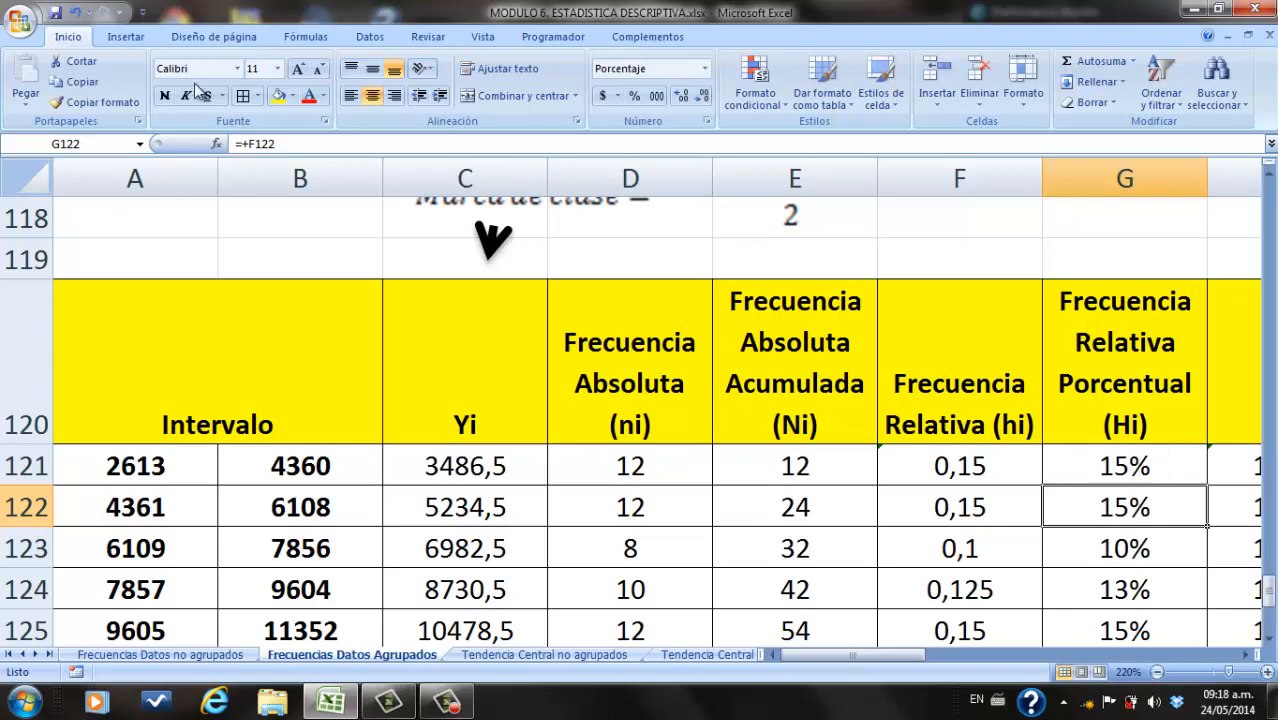
Step: Undo the fill in column G, the percentage format of G121 and the header change in G120
left_click(76, 13)
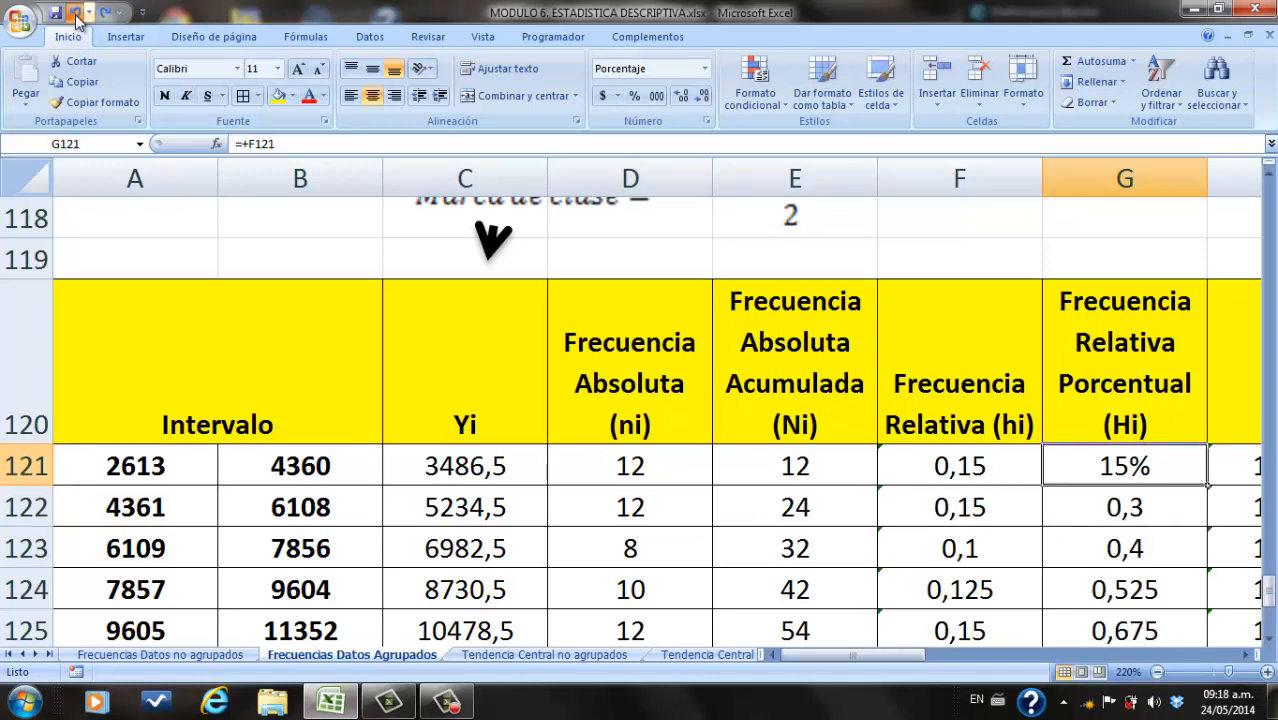
left_click(76, 13)
left_click(76, 13)
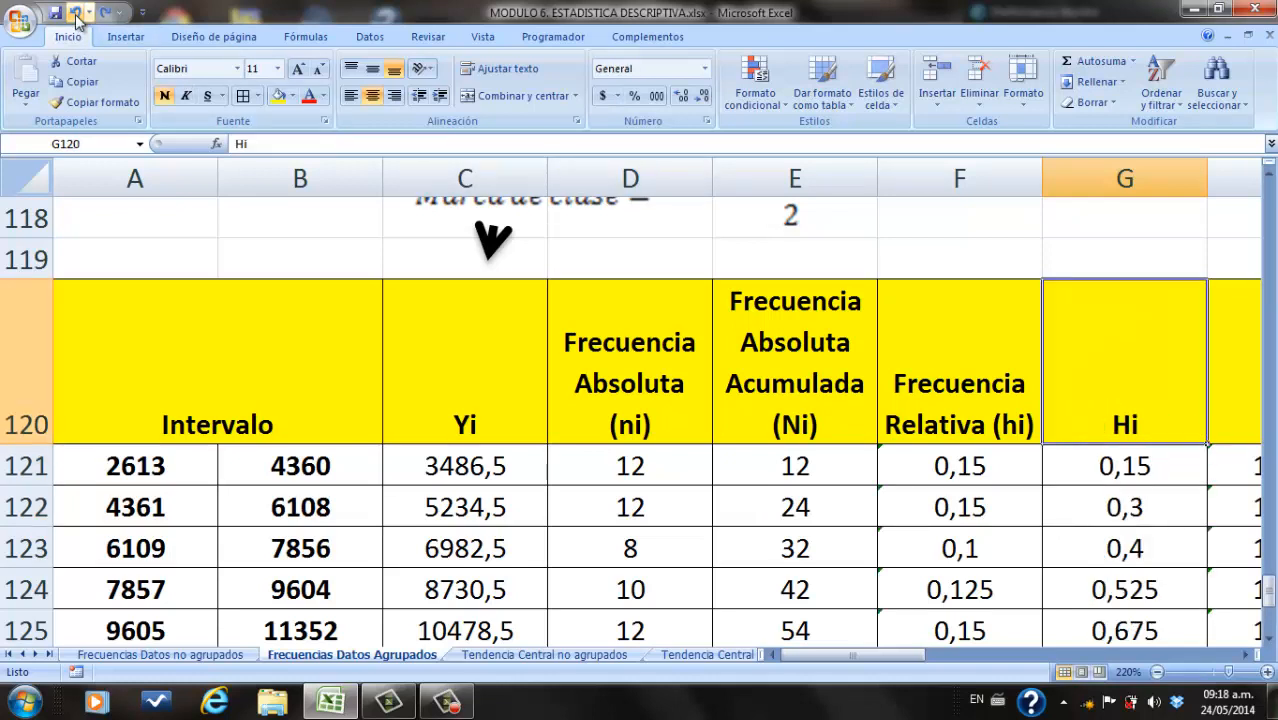
Step: Change the Hi header in G120 to "Frecuencia Relativa acumulada (Hi)"
double_click(1114, 425)
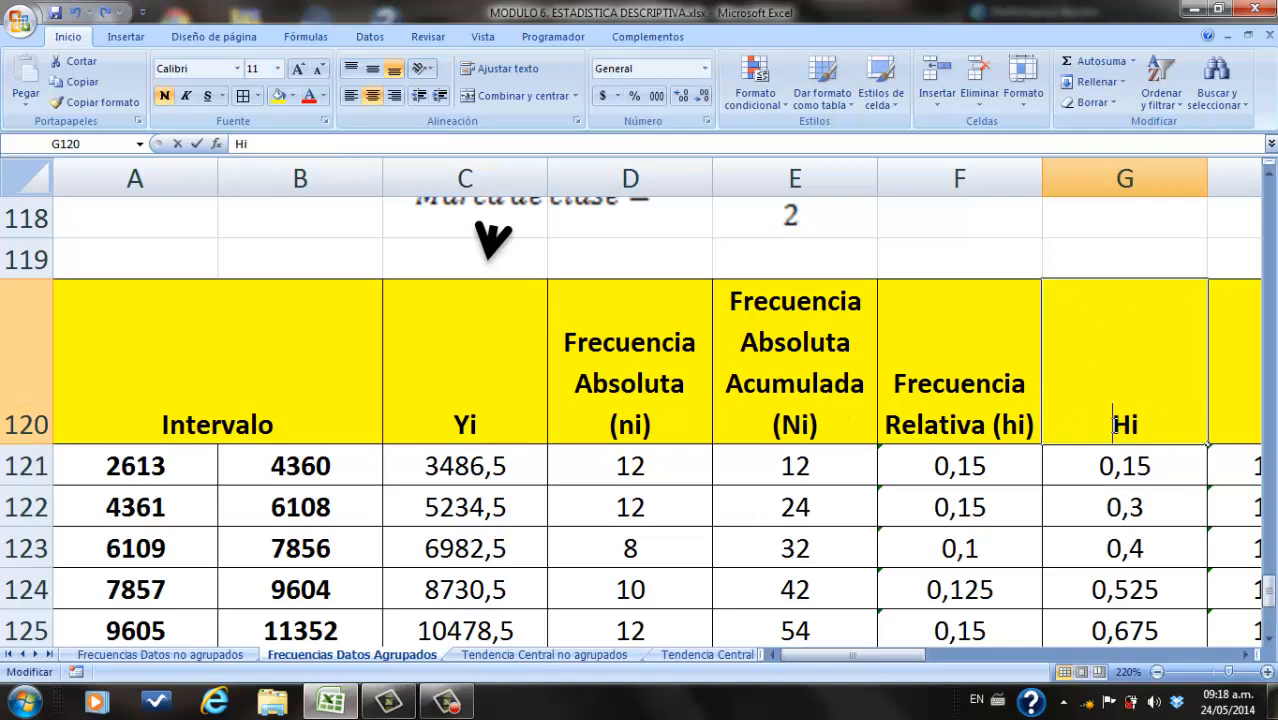
type("Frecuenc")
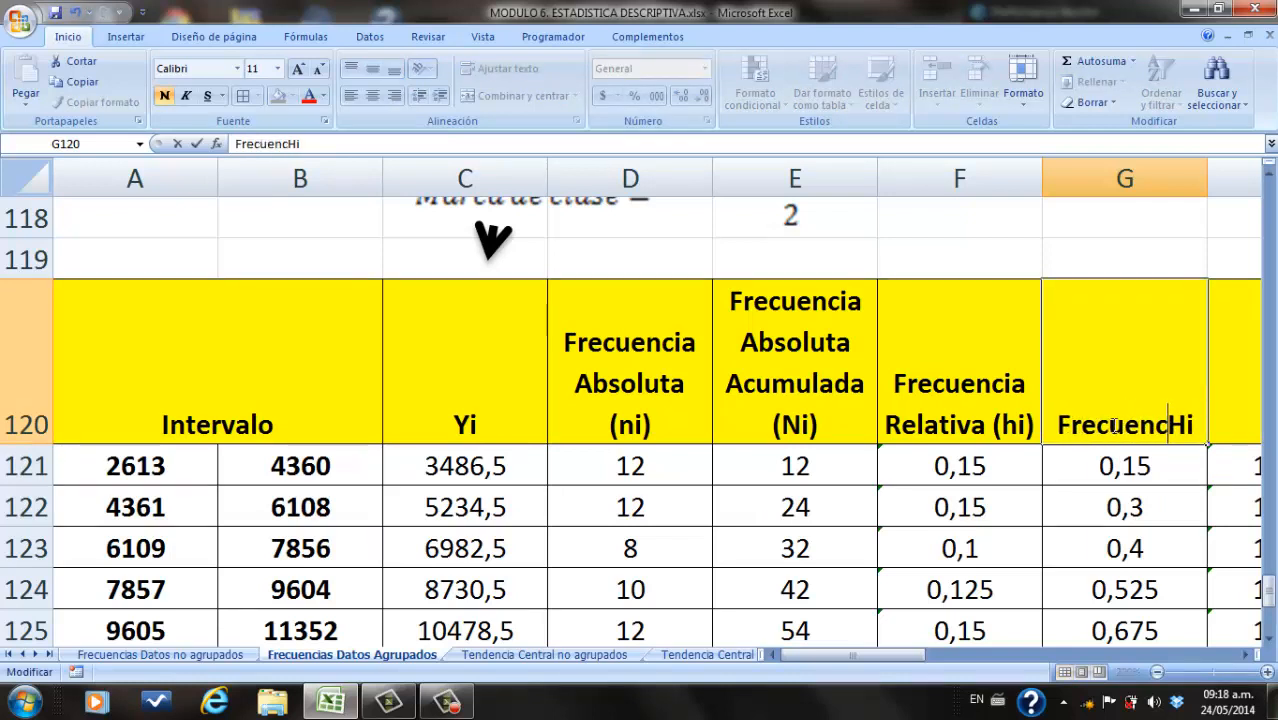
type("ia A")
key("BackSpace")
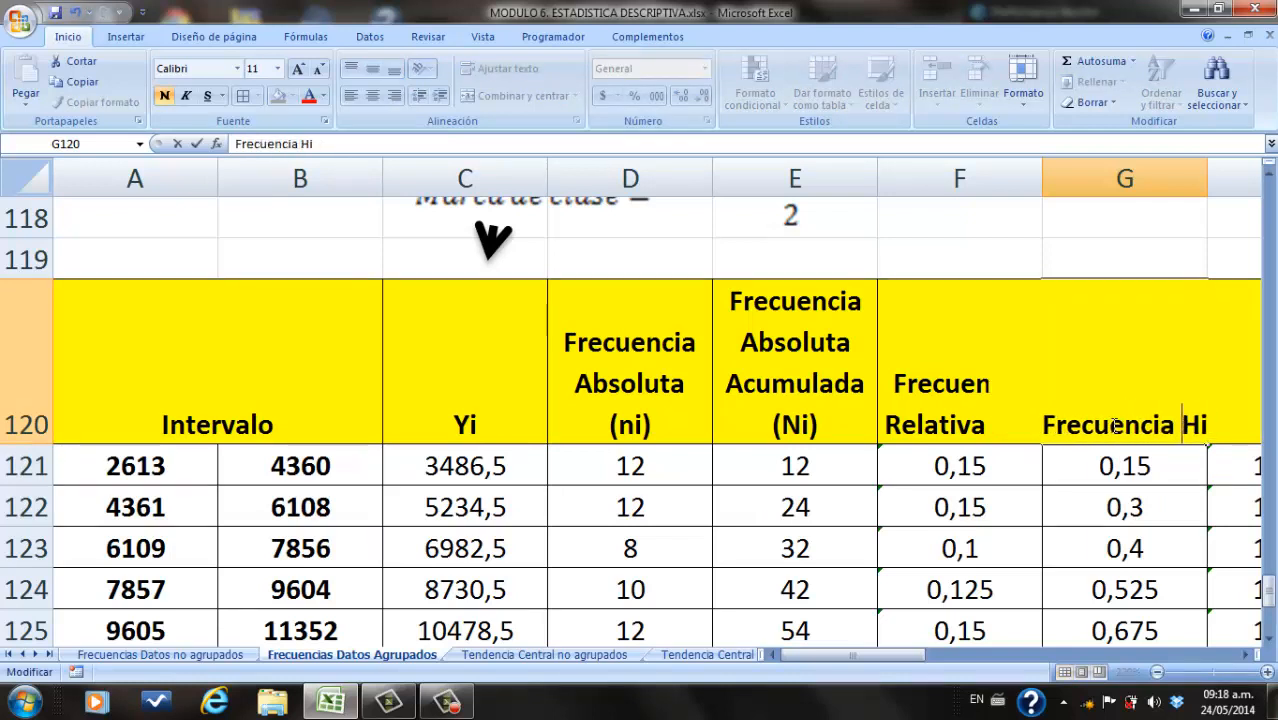
type("Relativa ")
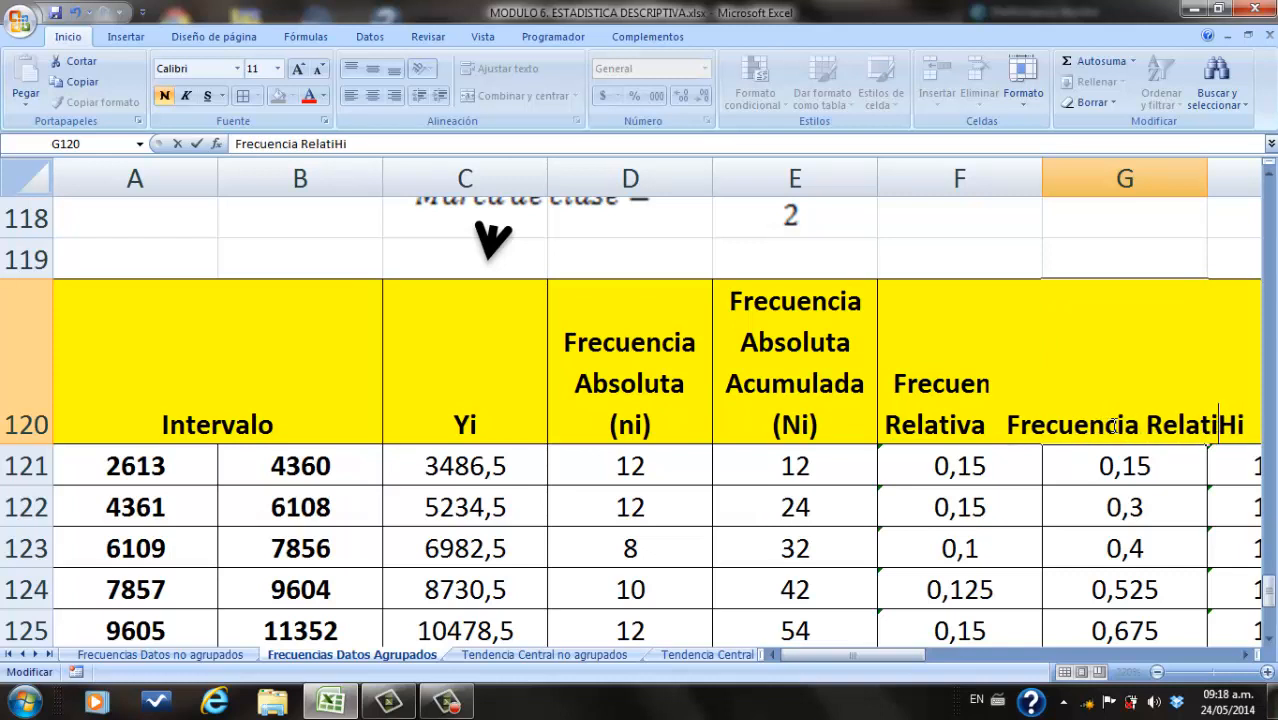
type("acumulada")
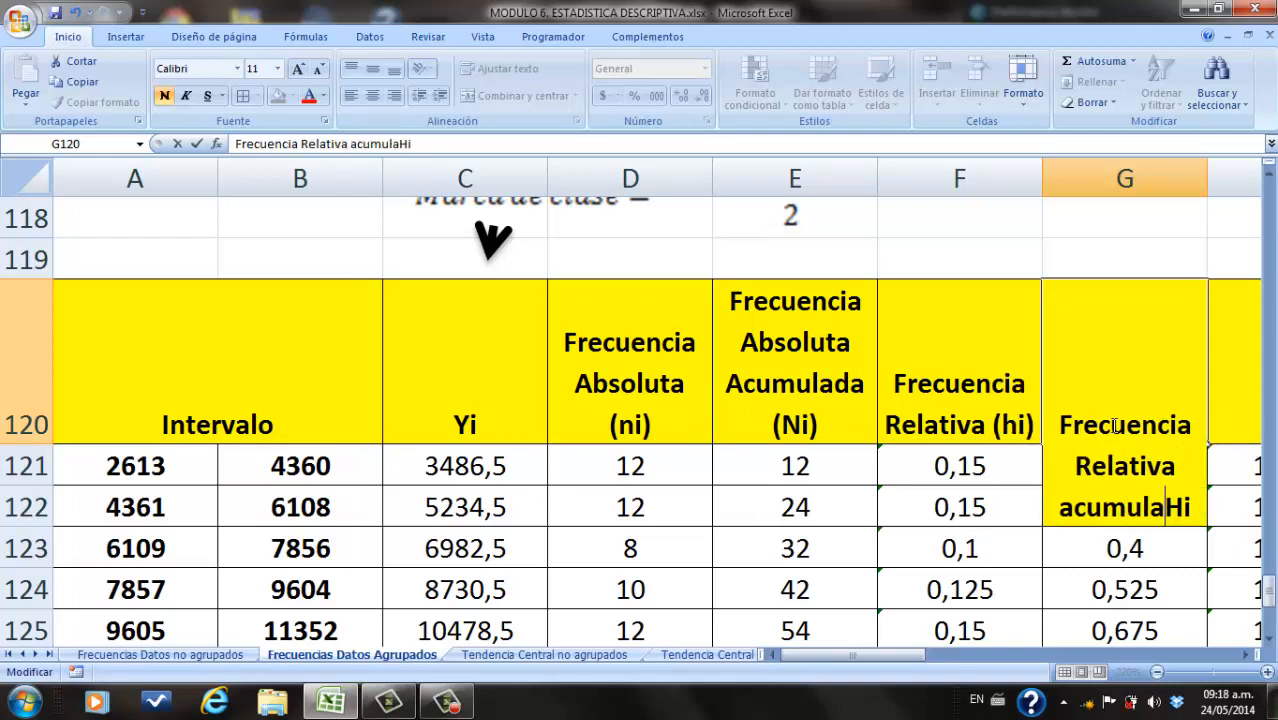
type(" (Hi")
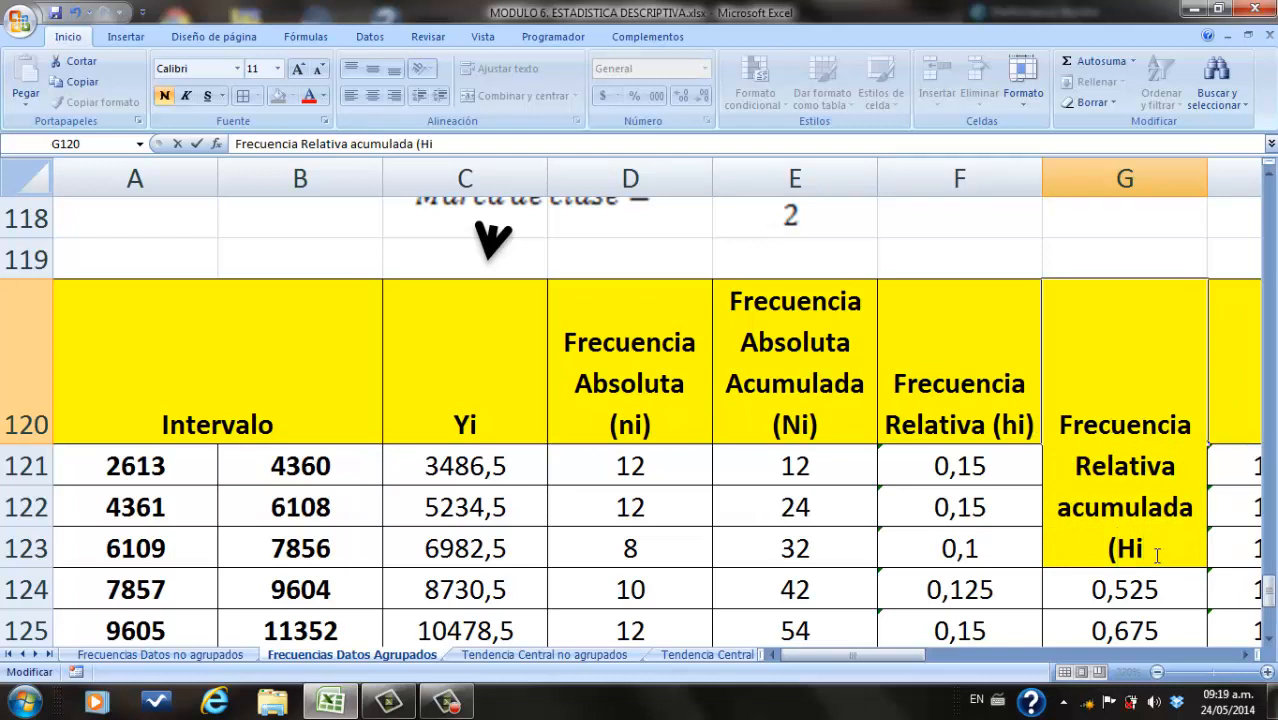
type("(")
key("BackSpace")
type(")")
key("Return")
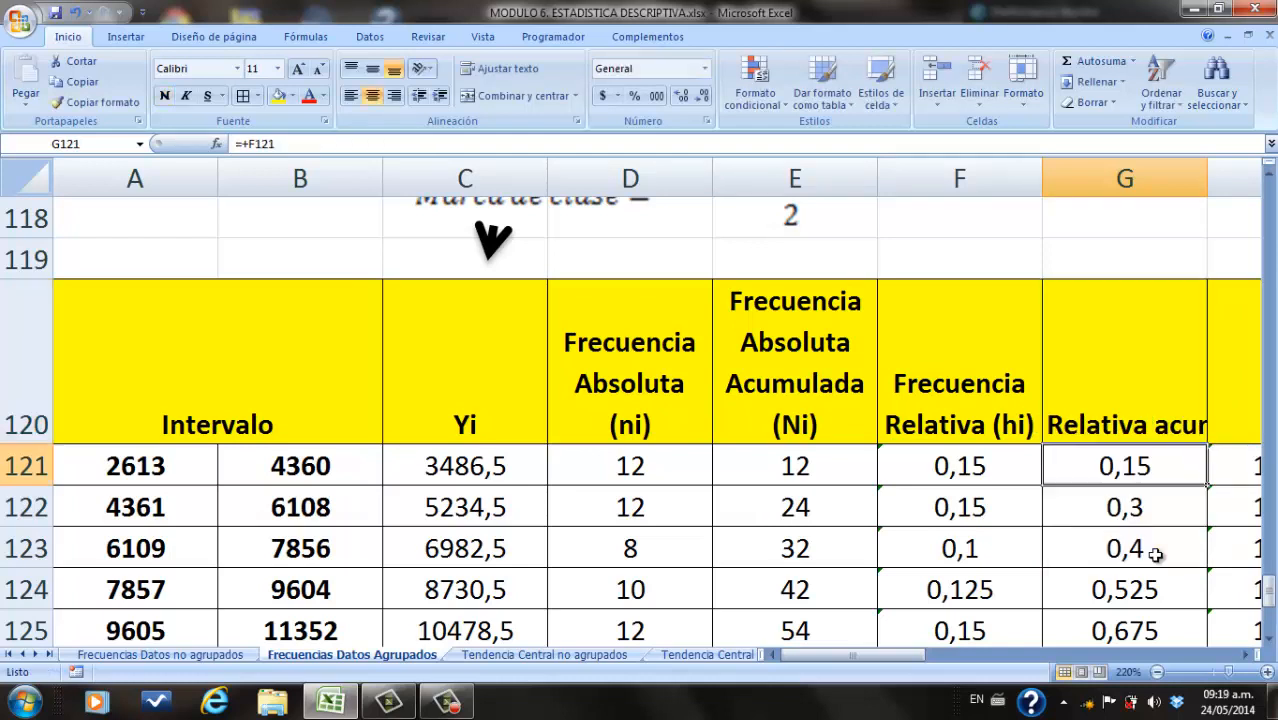
Step: Wrap the text of the cumulative relative frequency header in G120 within its cell
left_click(1256, 654)
left_click(1256, 654)
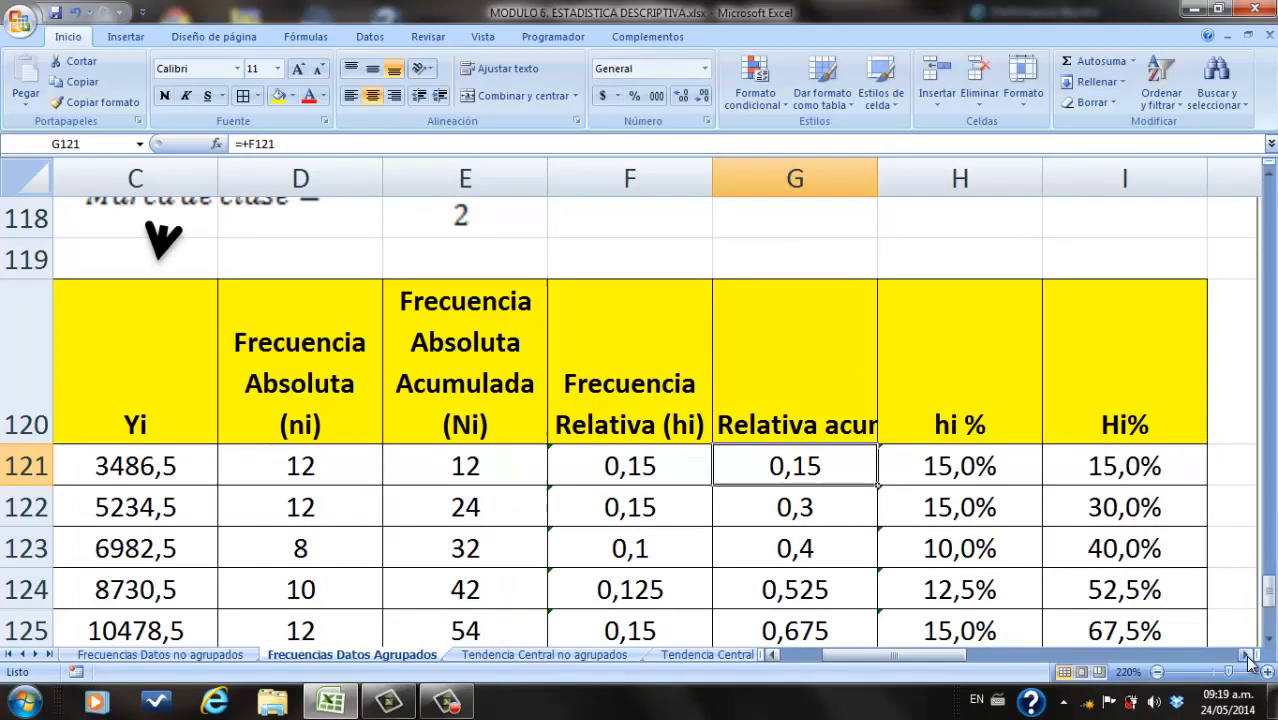
double_click(933, 434)
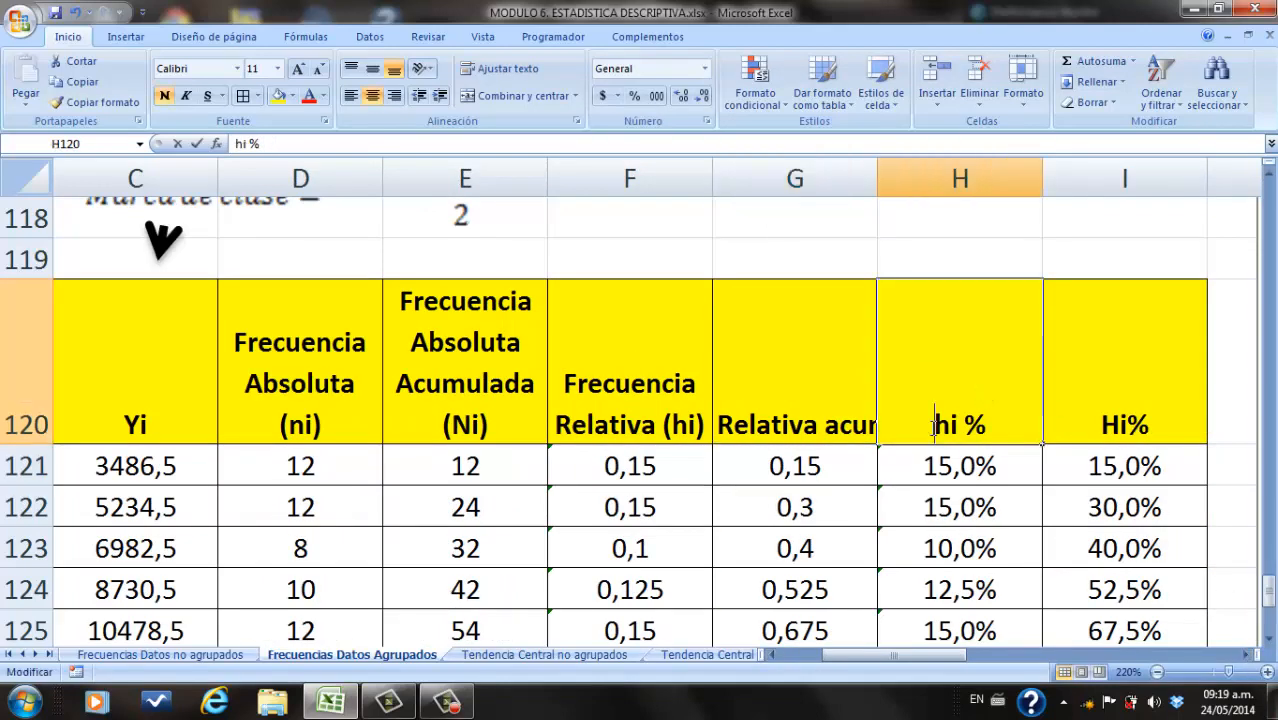
double_click(824, 397)
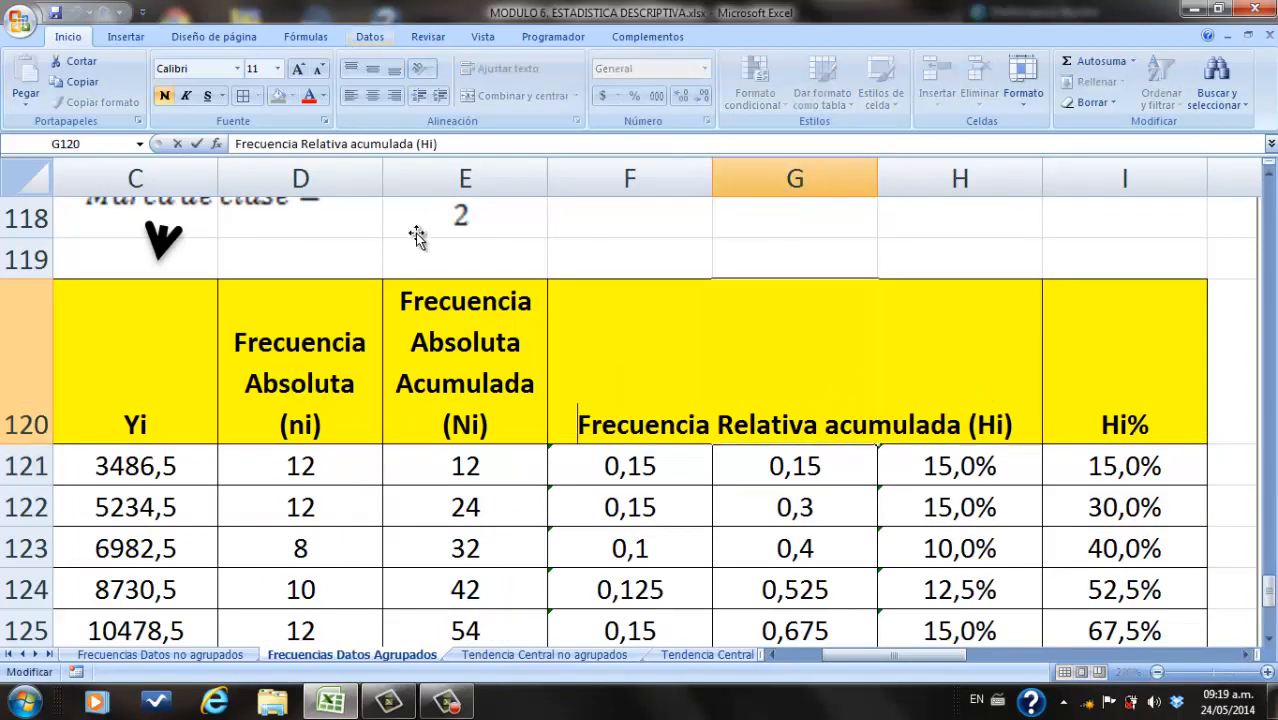
key("Return")
left_click(741, 366)
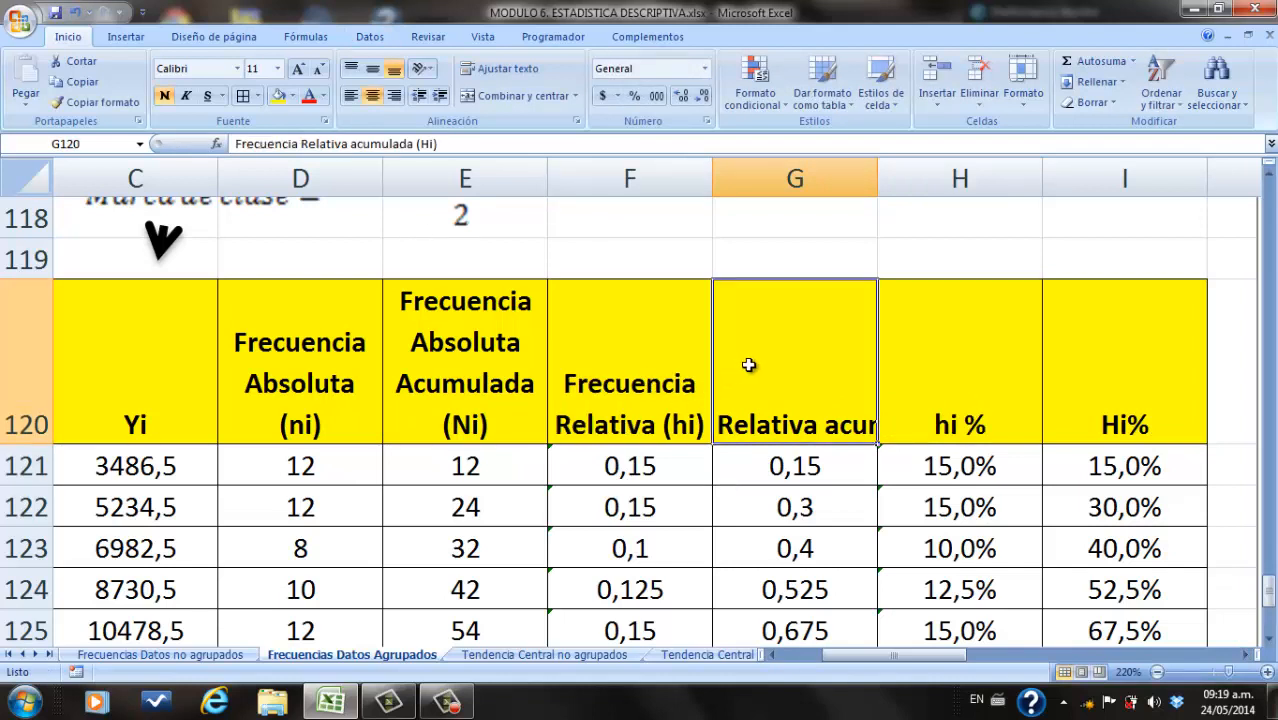
left_click(493, 70)
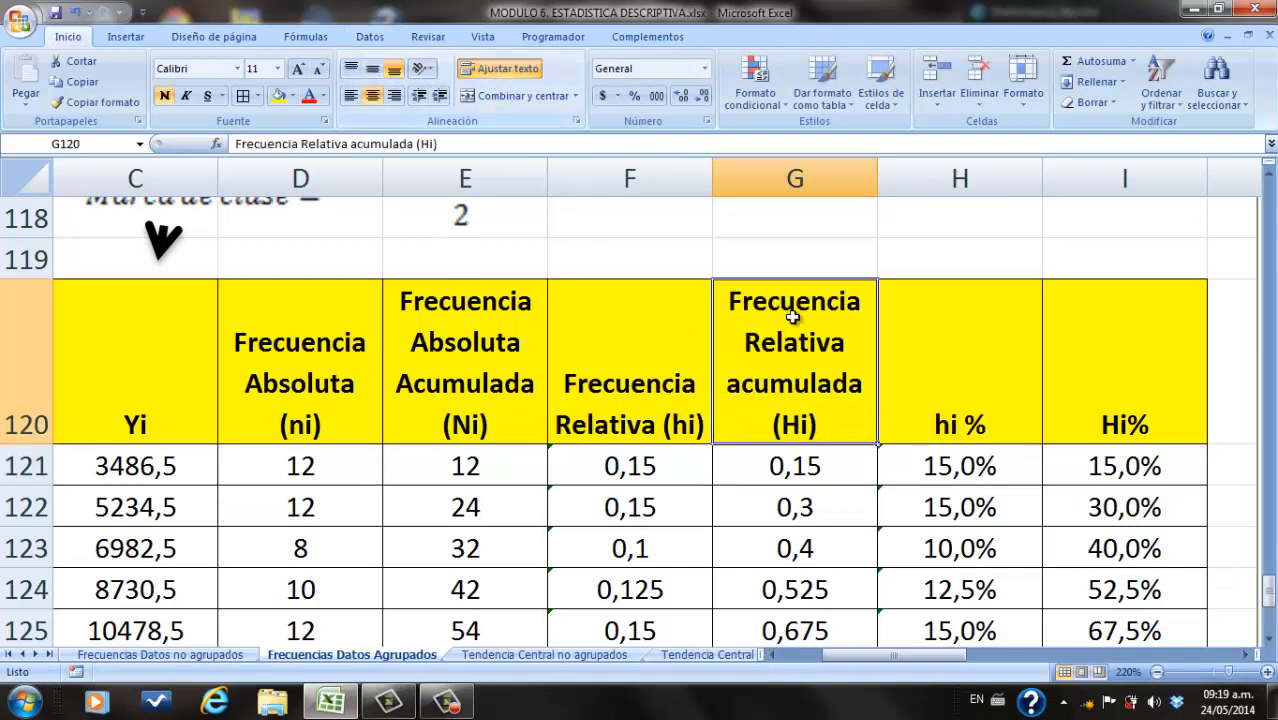
Step: Change the hi % header in H120 to "Frecuencia Relativa Porcentual (hi %)" and wrap its text within the cell
double_click(937, 425)
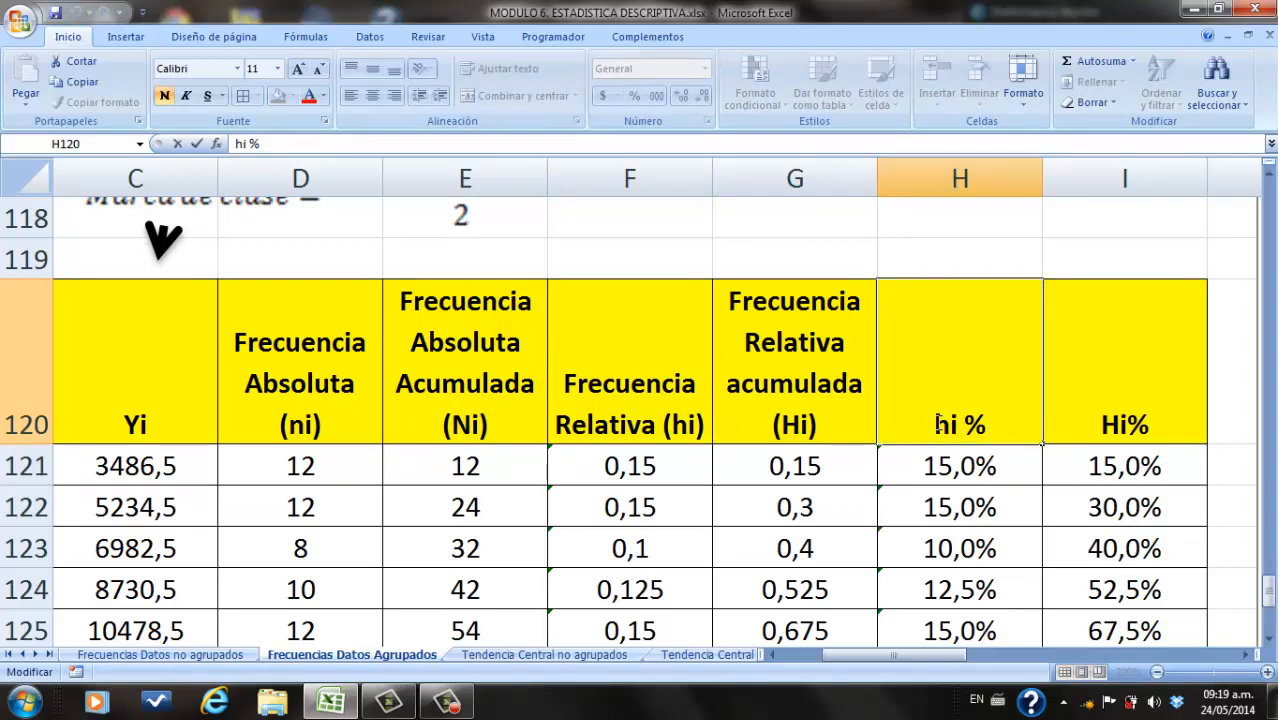
type("Frecuencia")
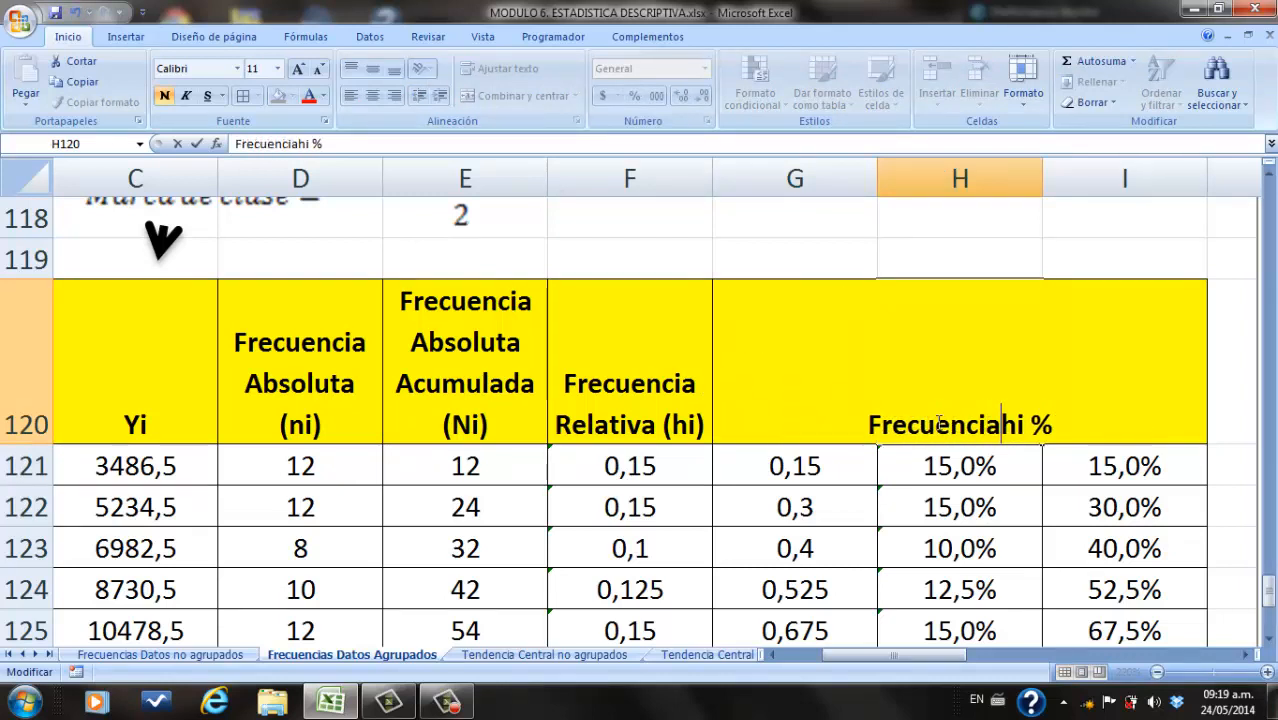
type(" Relat")
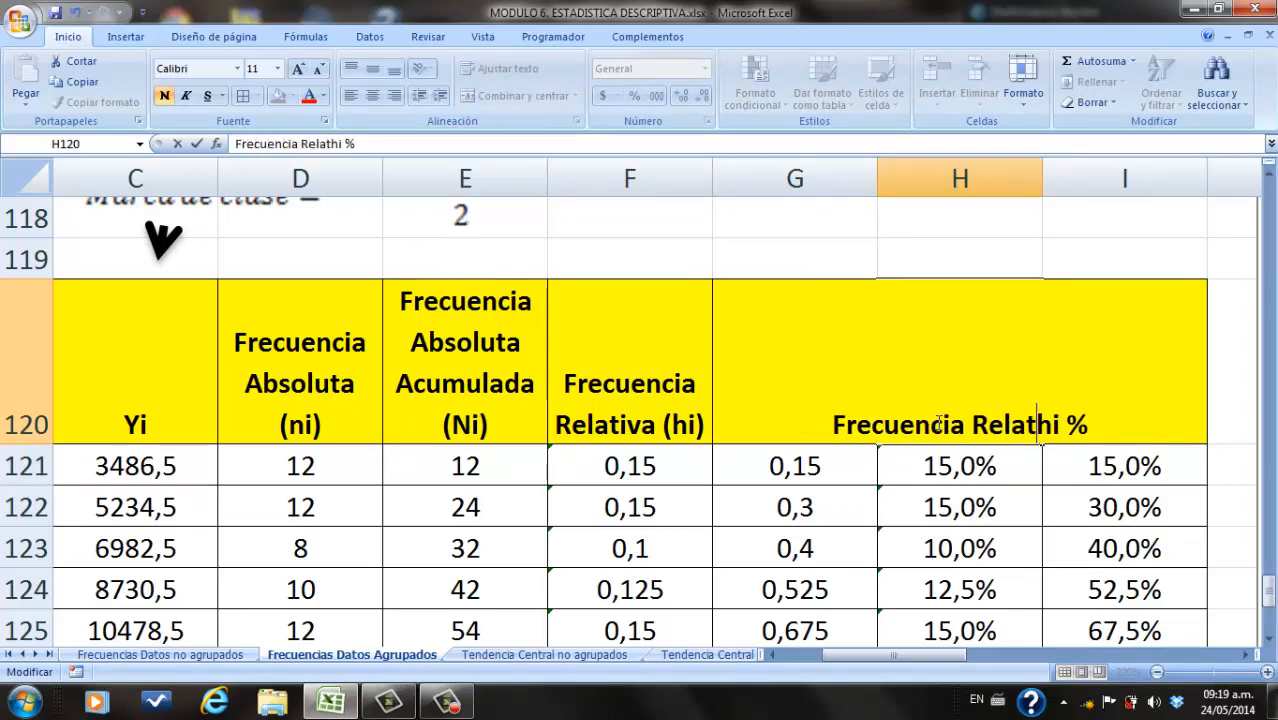
type("iva")
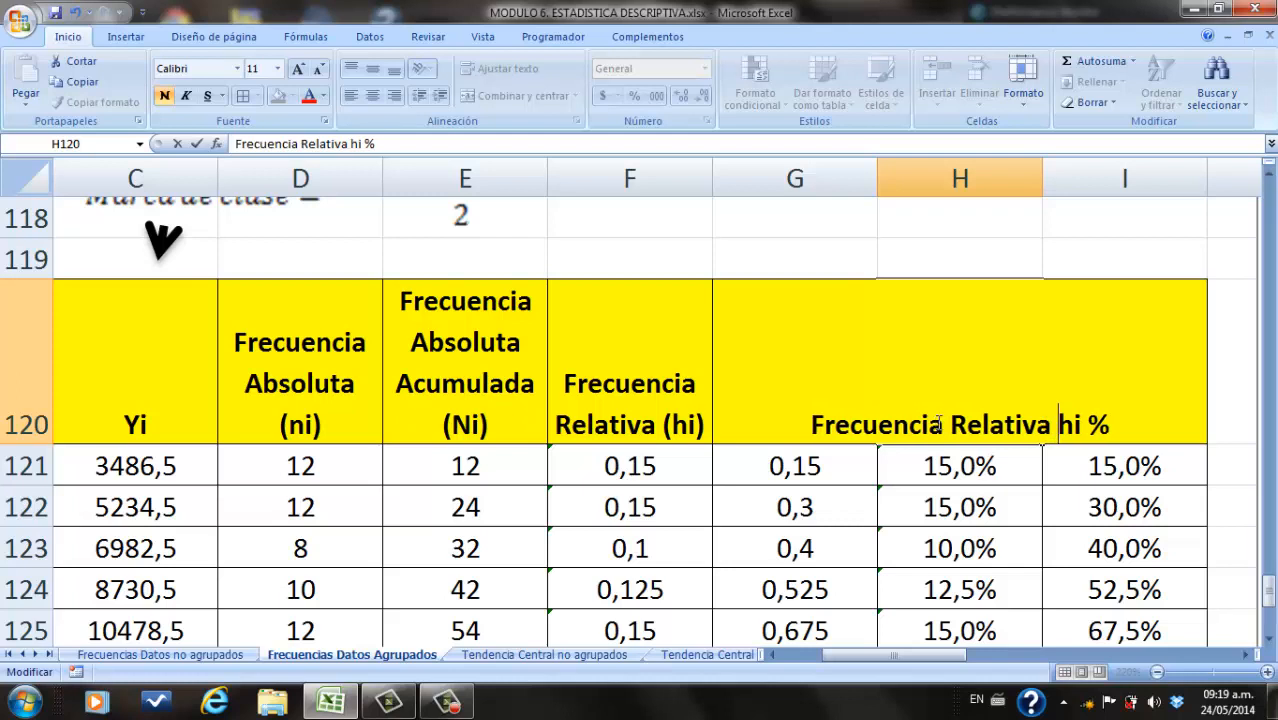
type(" Porcentua")
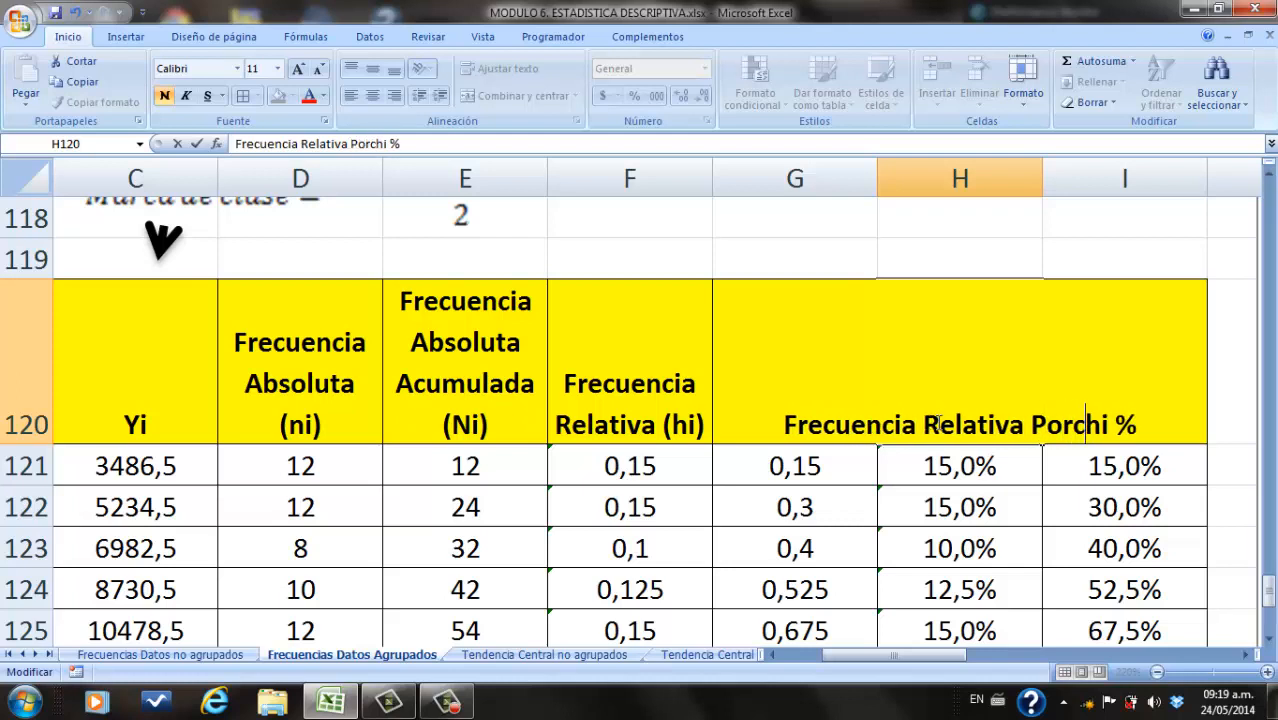
type("l")
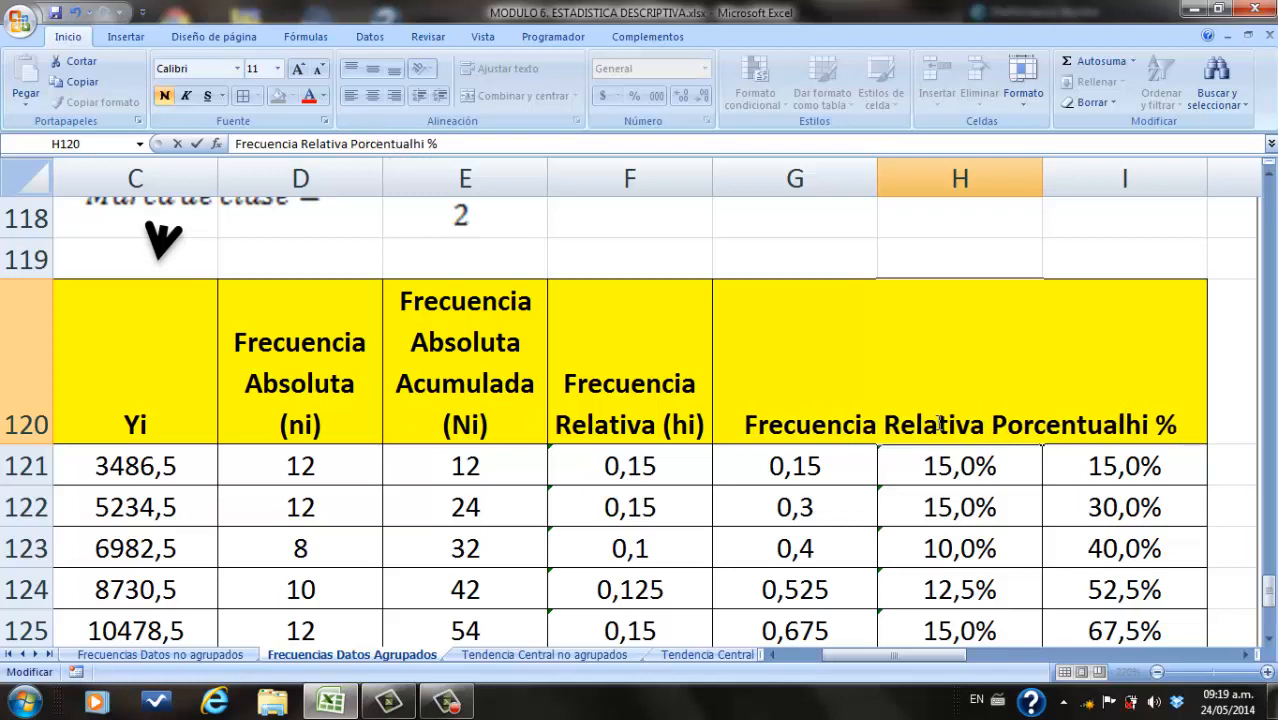
type(" (")
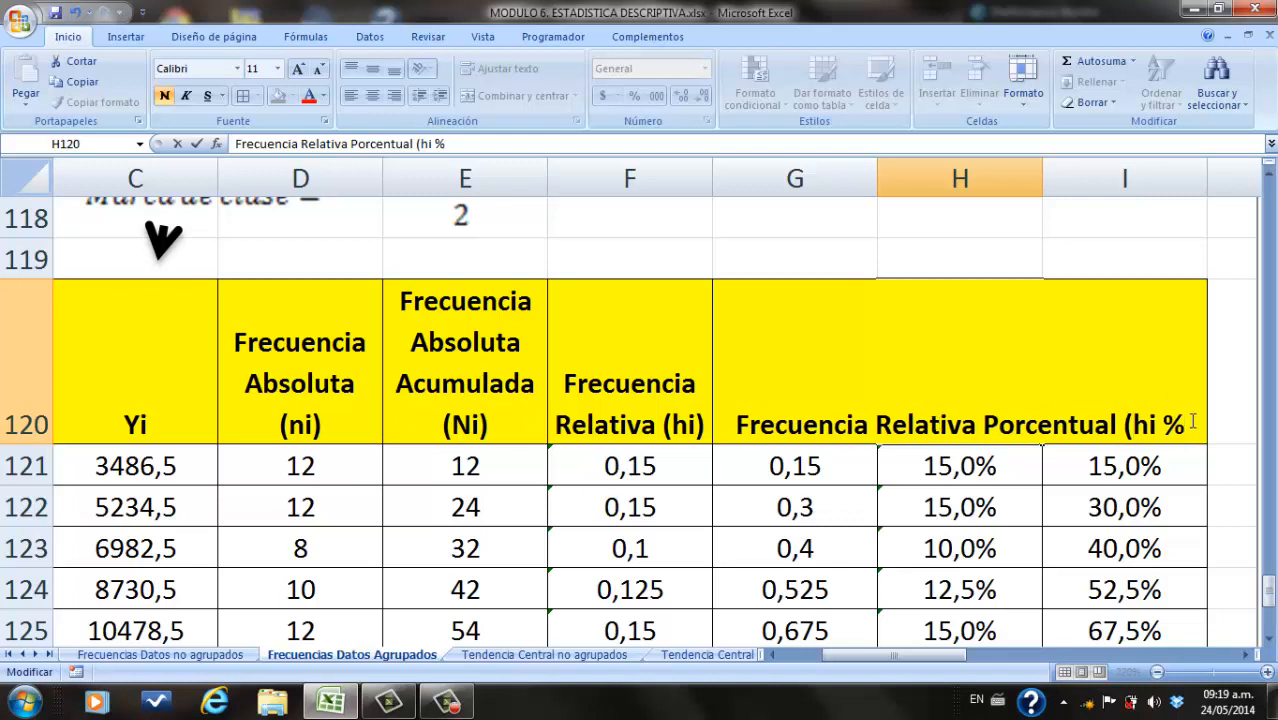
key("Return")
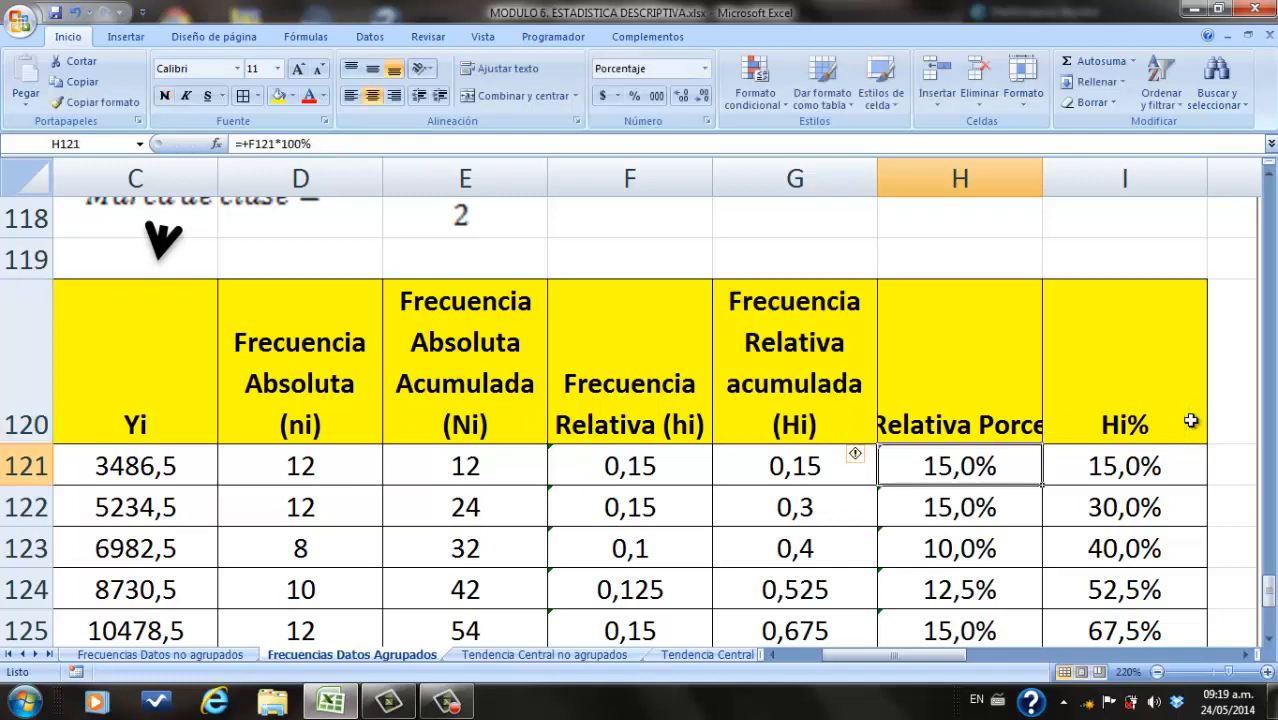
left_click(997, 376)
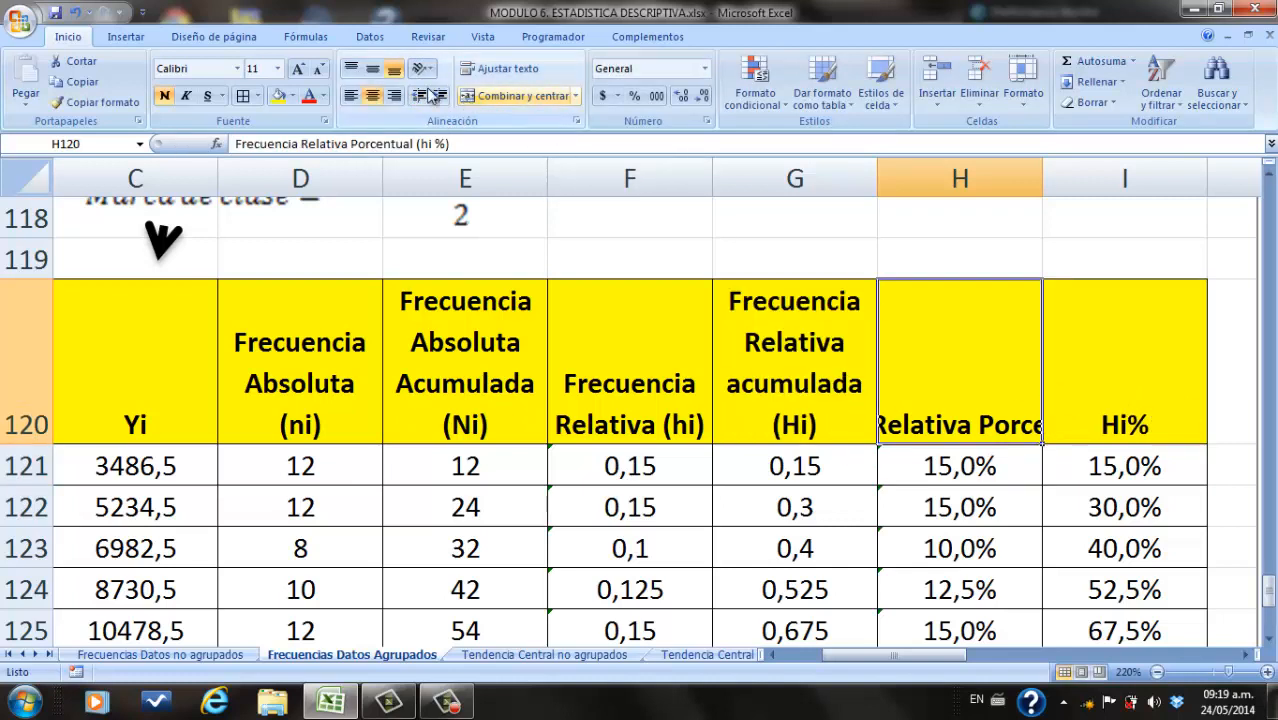
left_click(495, 68)
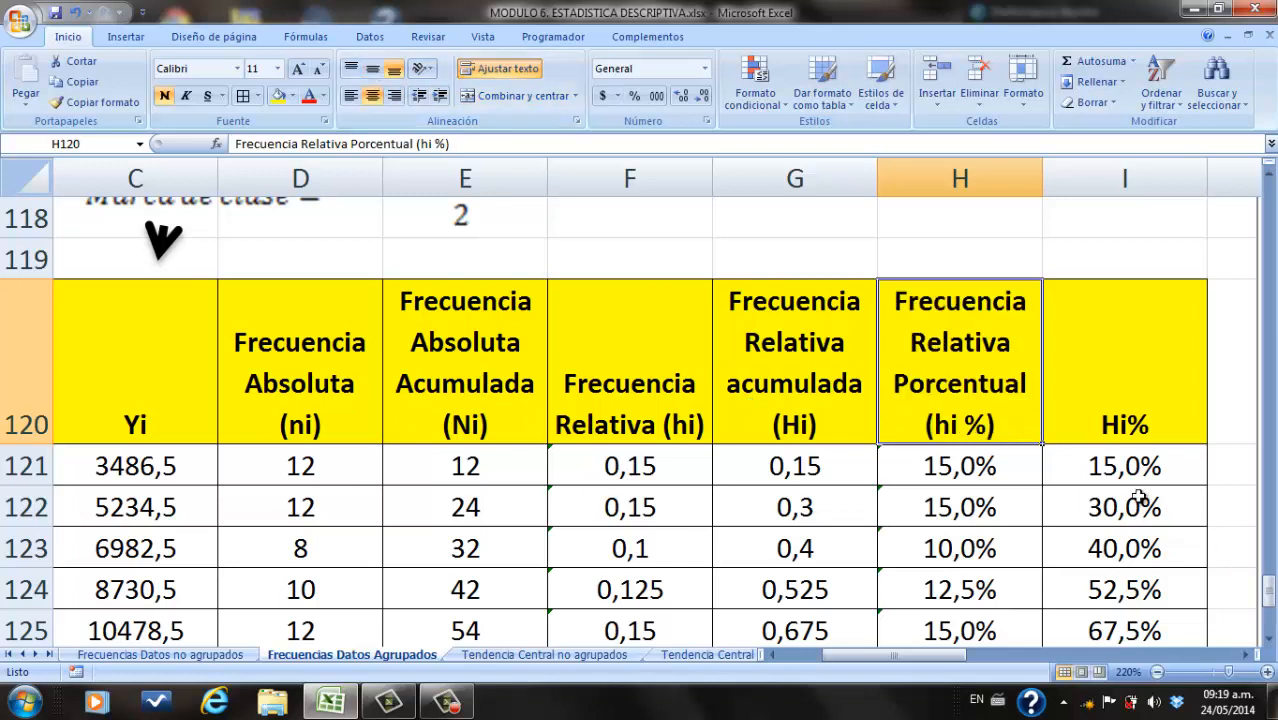
Step: Change the Hi% header in I120 to "Frecuencia Relativa porc AcumHi%" and wrap its text within the cell
double_click(1099, 424)
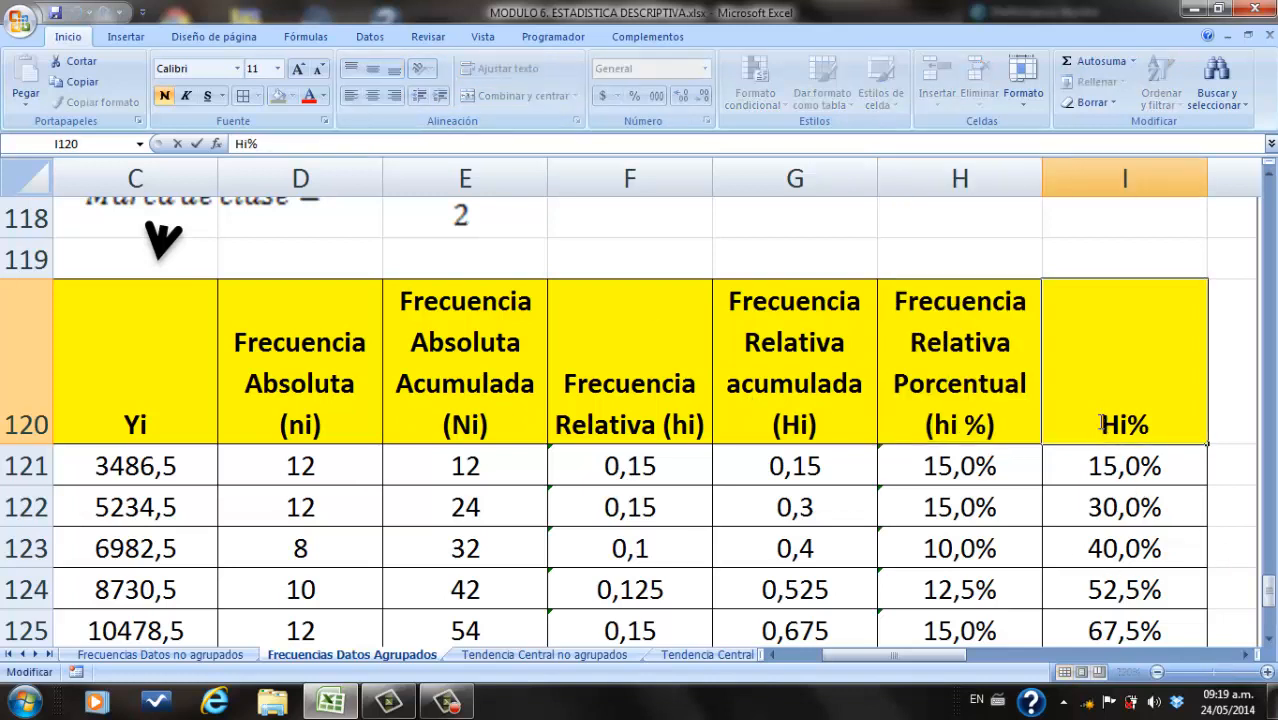
type("Frecuencia")
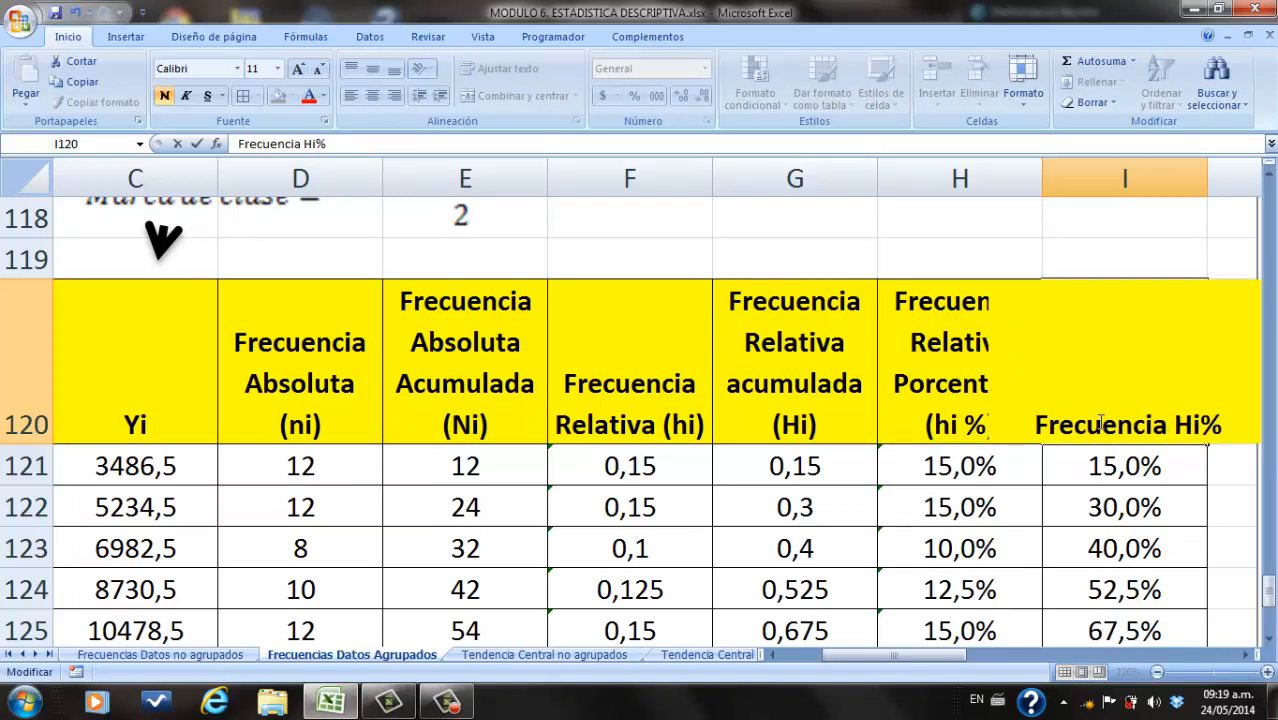
type(" Relati")
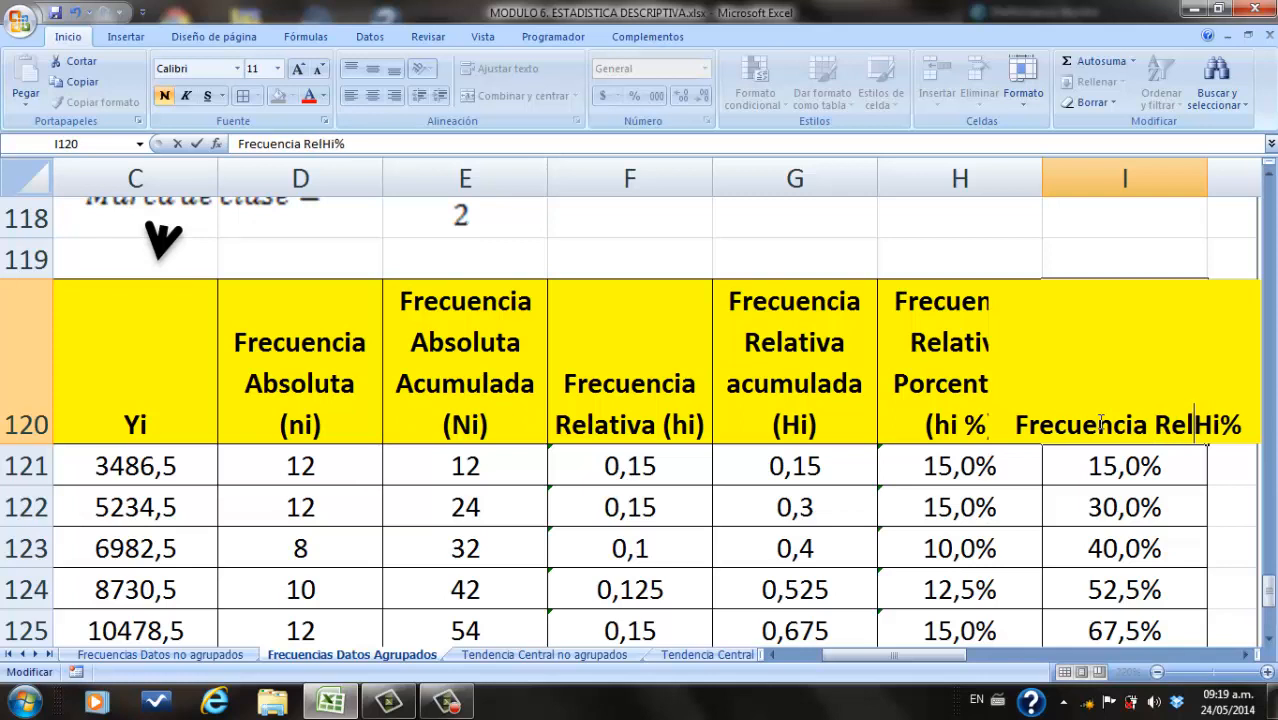
type("va porc")
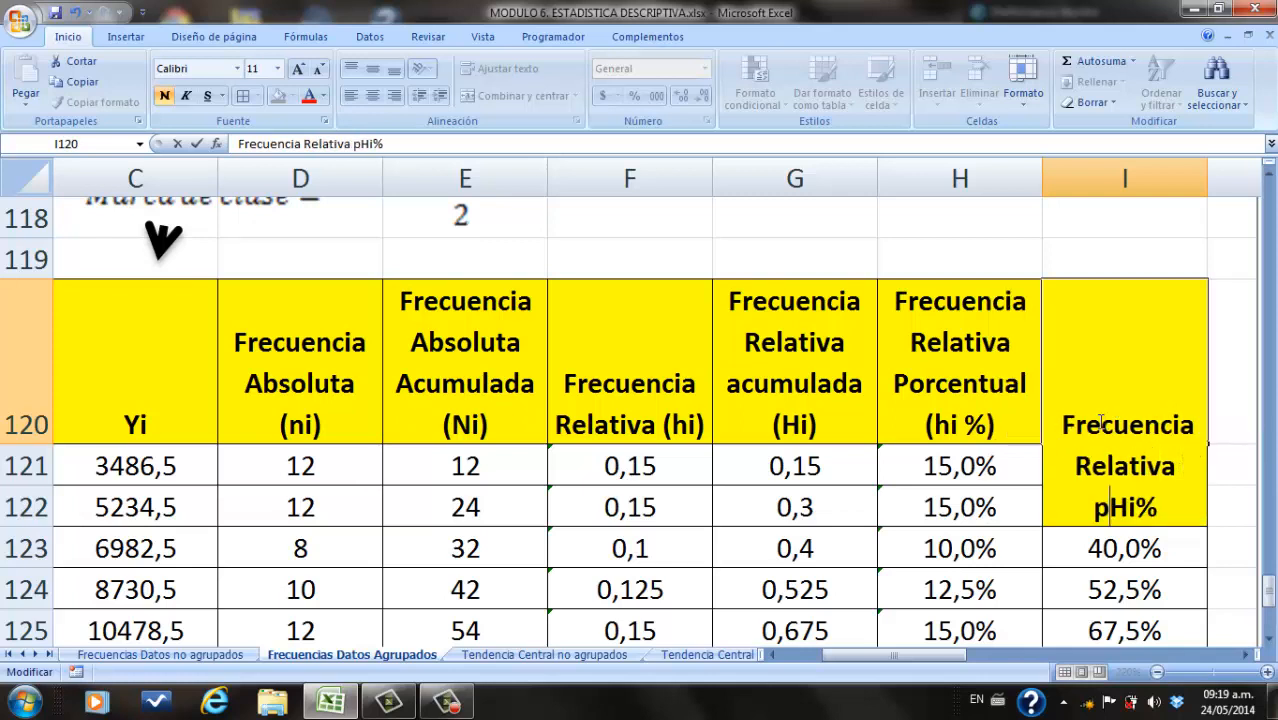
type(" Acum")
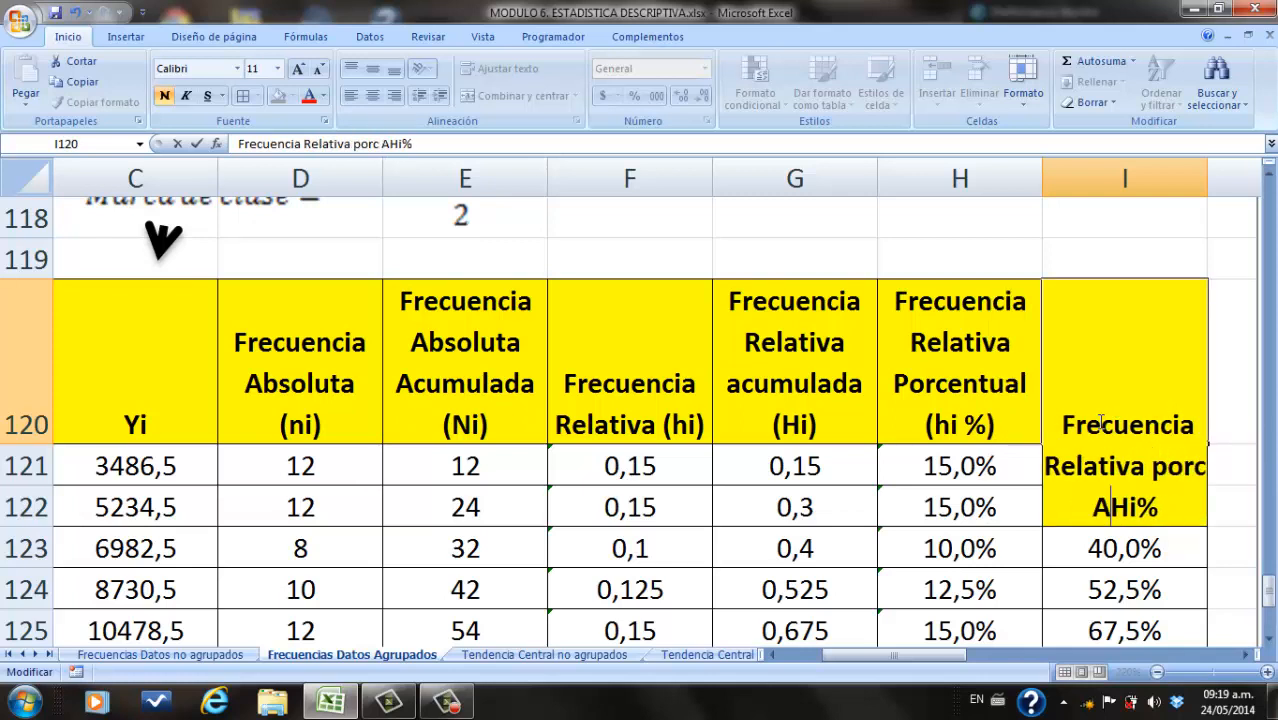
key("Return")
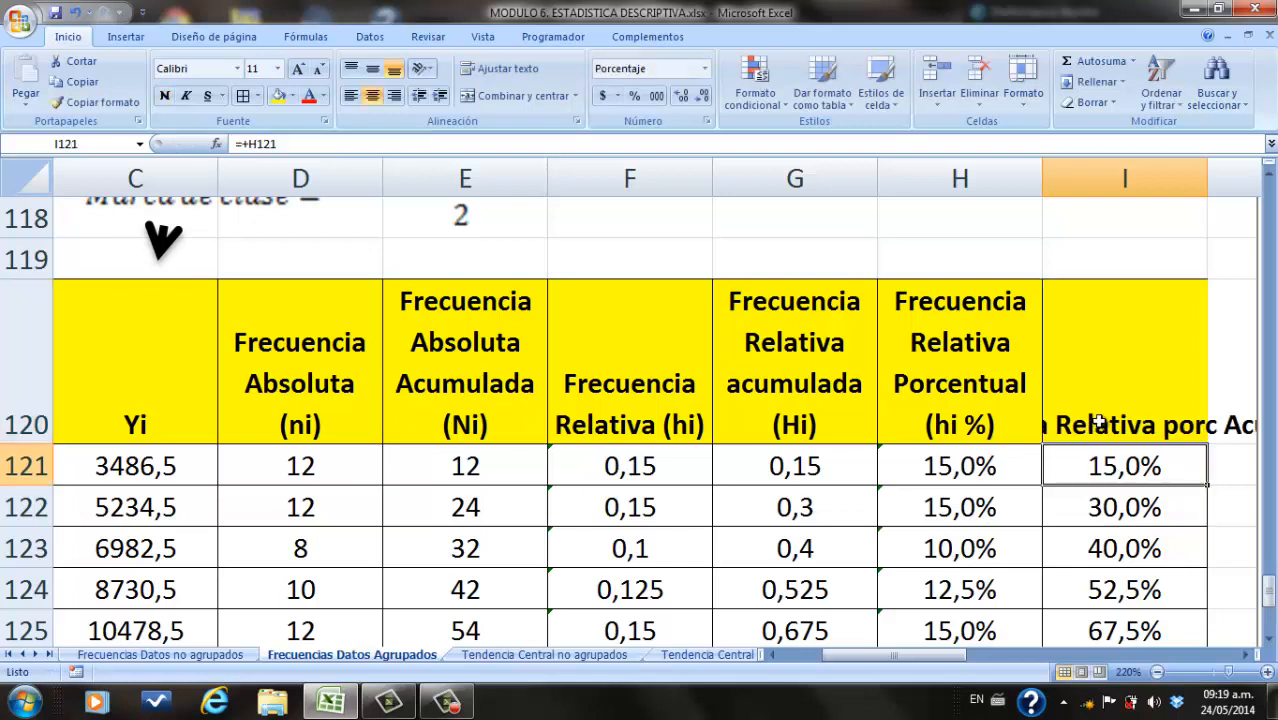
left_click(1097, 422)
left_click(508, 68)
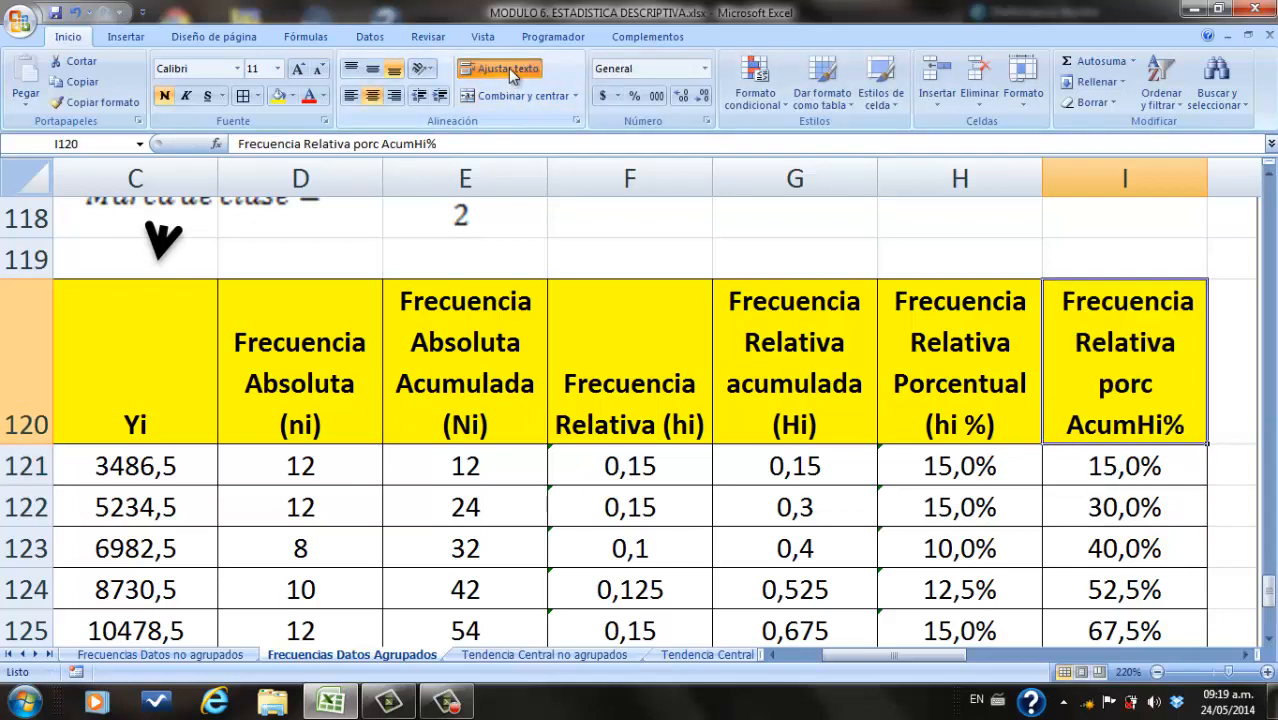
left_click(1271, 640)
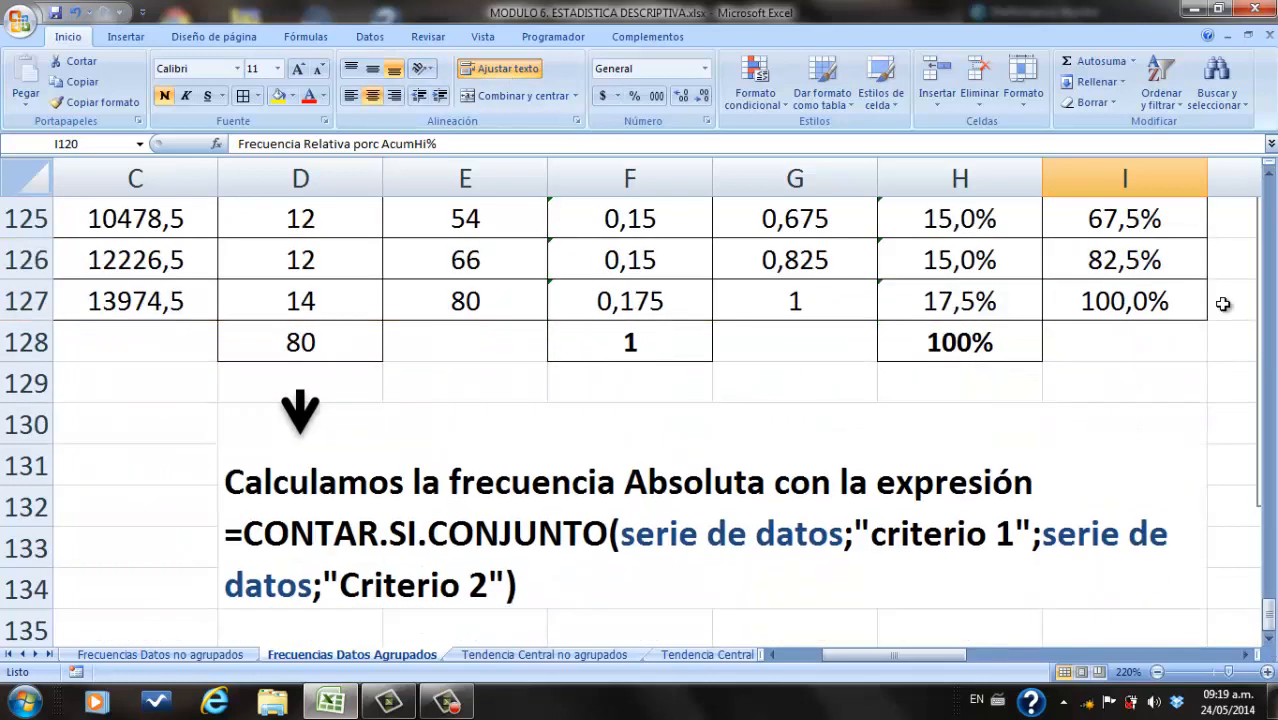
left_click(1269, 172)
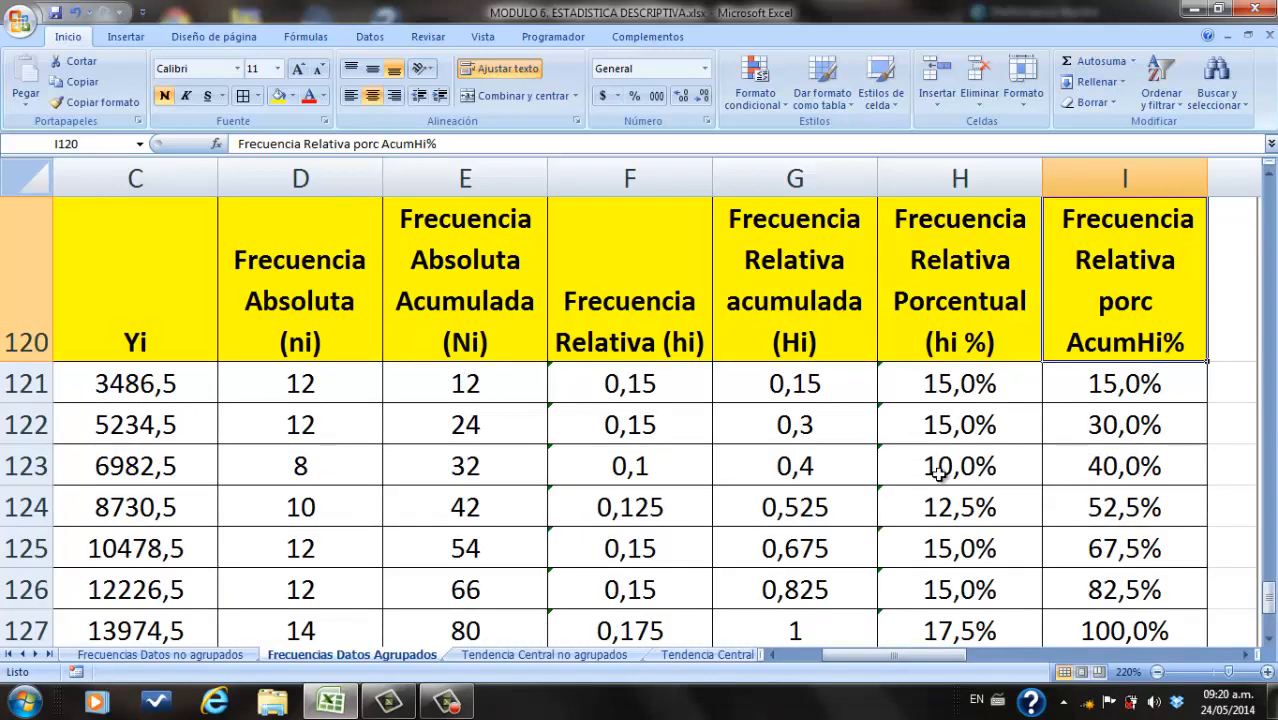
left_click_drag(918, 657, 877, 661)
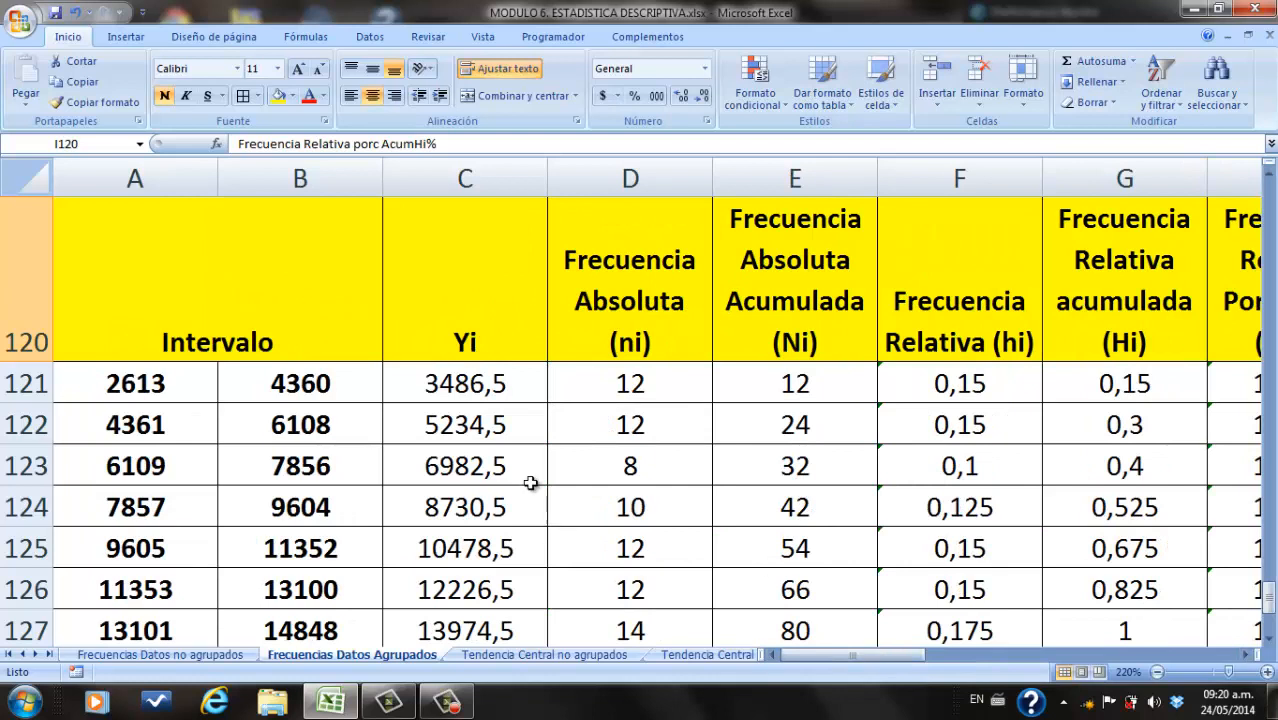
left_click(261, 289)
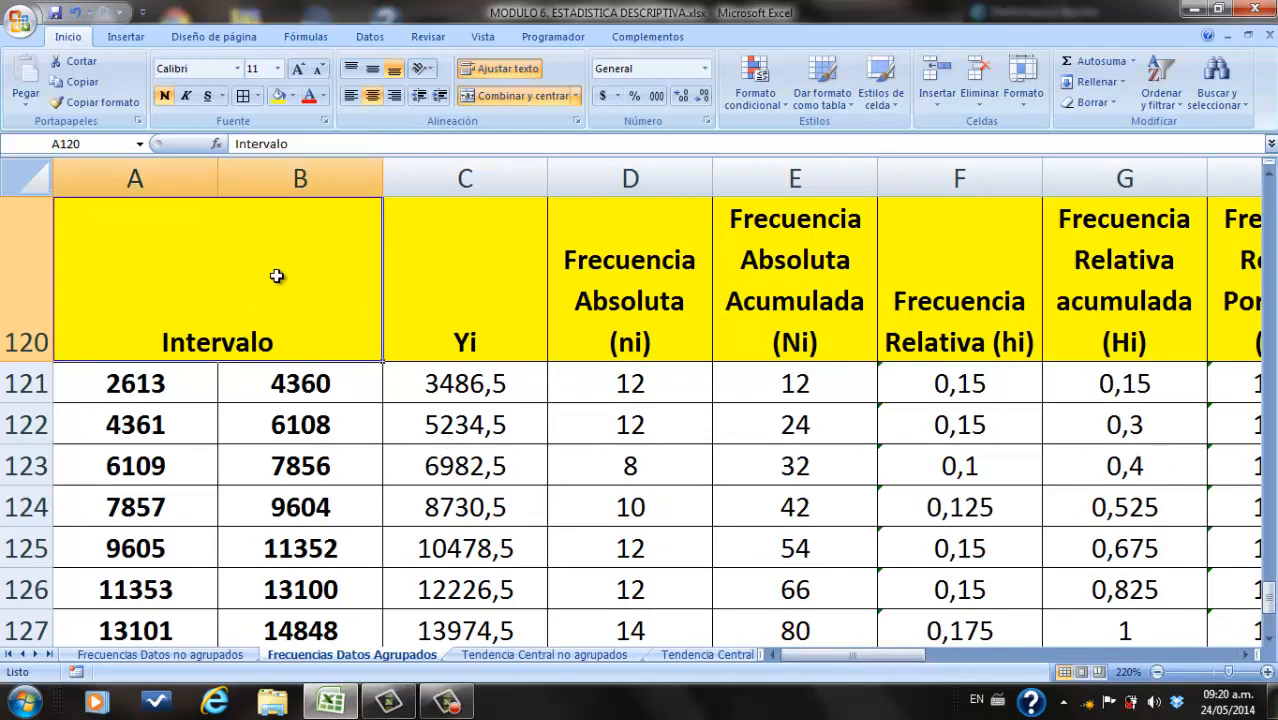
left_click_drag(277, 276, 277, 480)
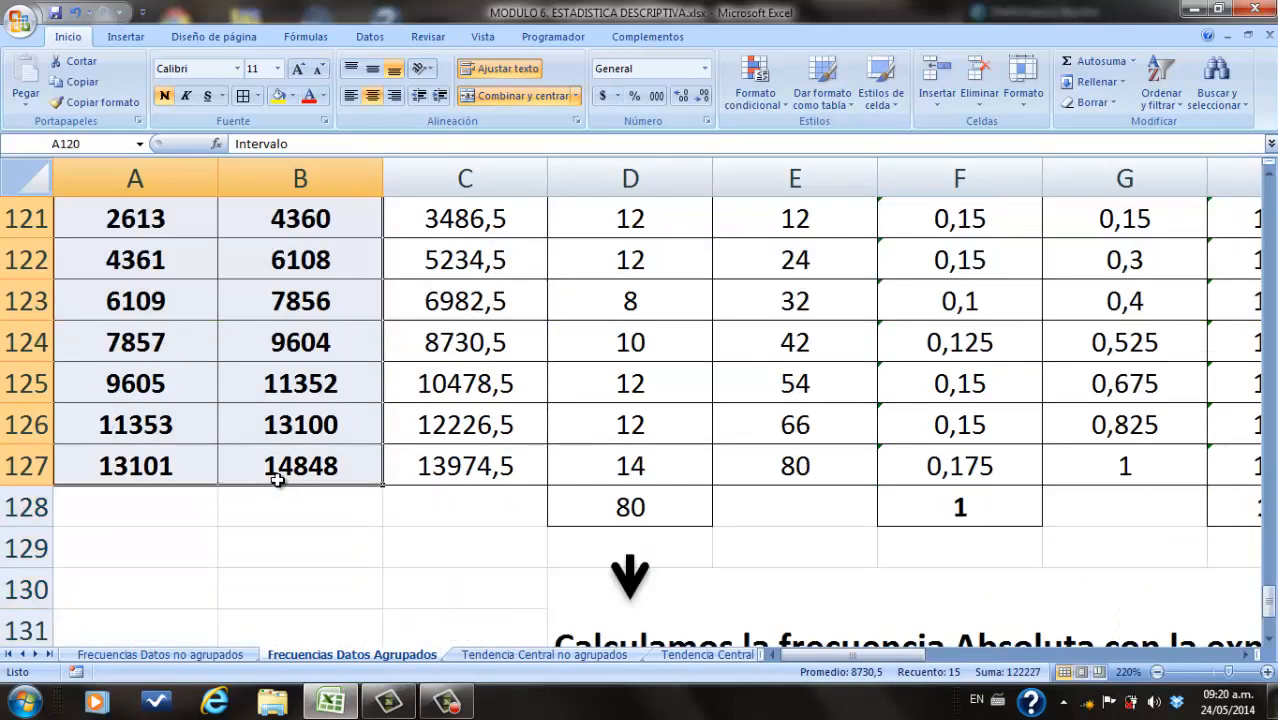
left_click(447, 701)
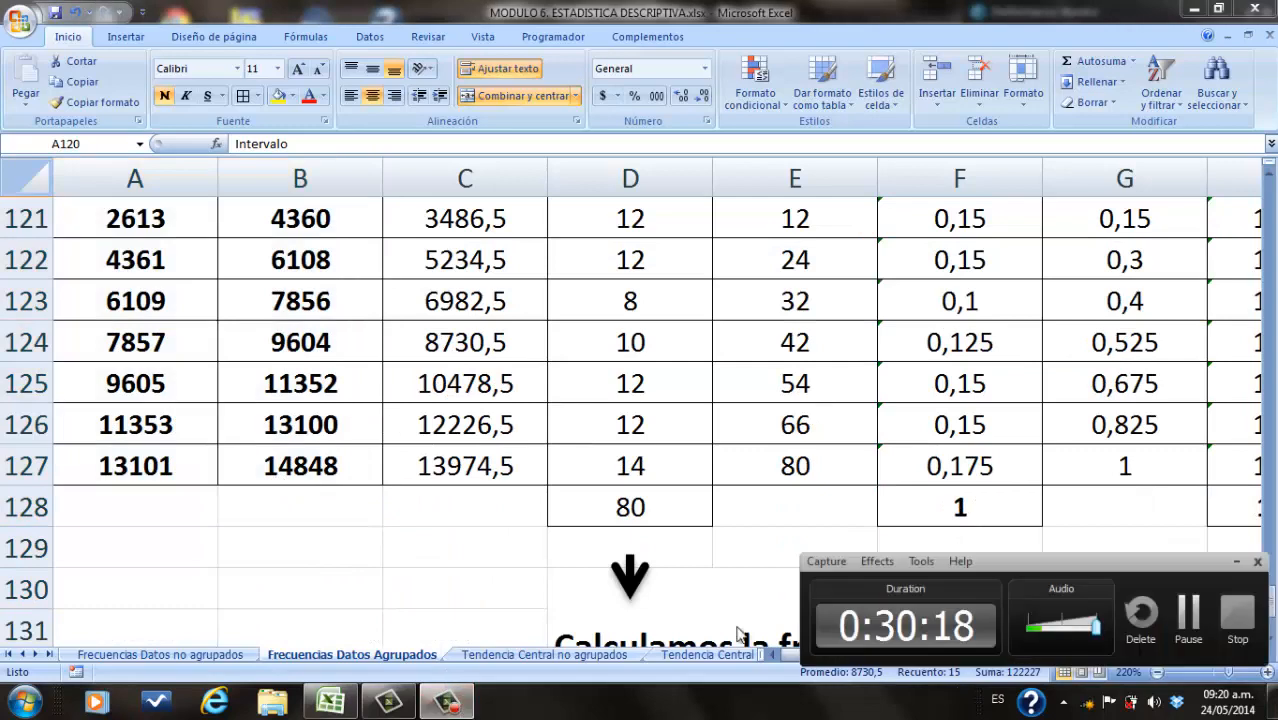
left_click(1188, 617)
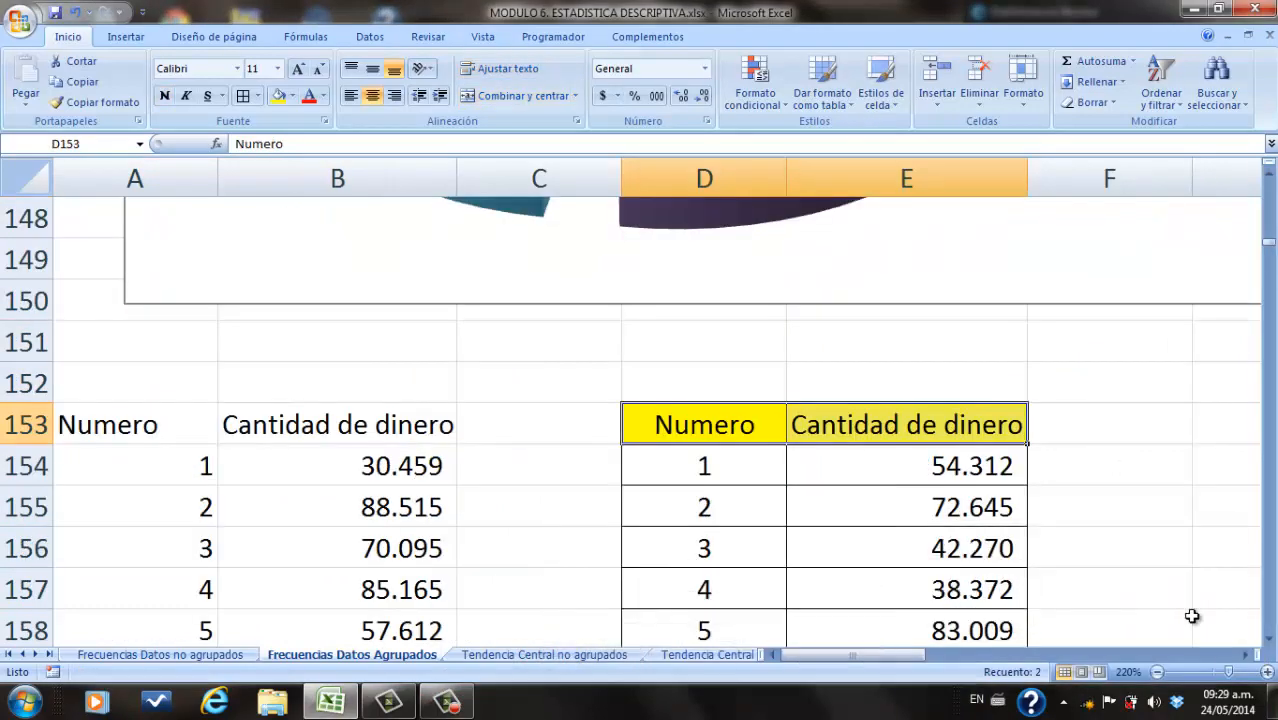
Step: Begin a note numbered "1." in G153, beside the bordered Numero and Cantidad de dinero table
left_click(1268, 641)
left_click(1268, 641)
left_click(1268, 641)
left_click(1268, 641)
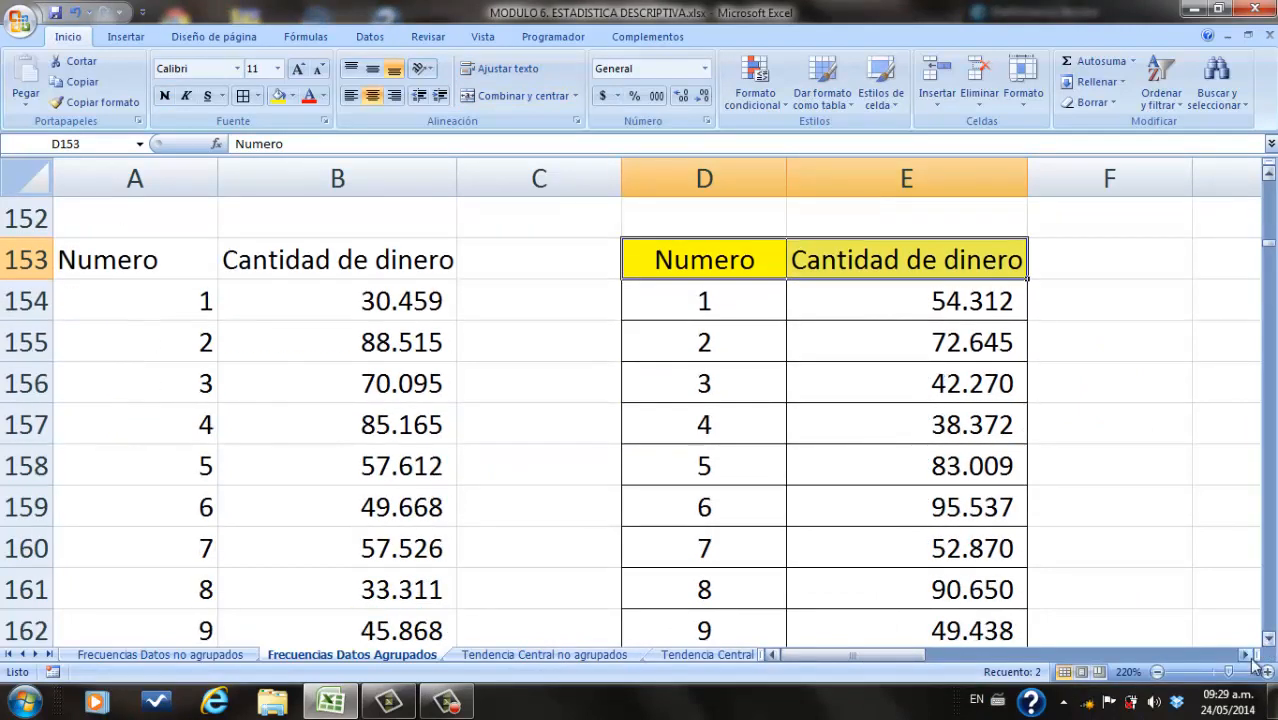
left_click(1246, 655)
left_click(1246, 655)
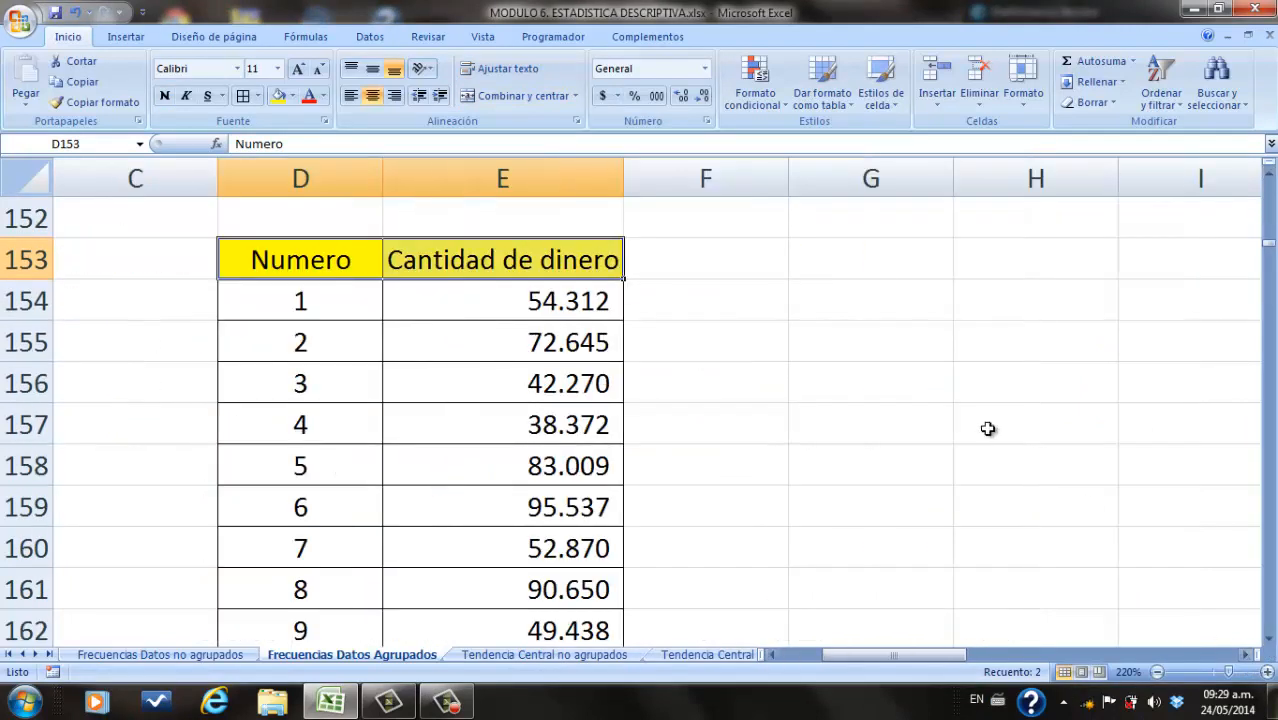
left_click(859, 264)
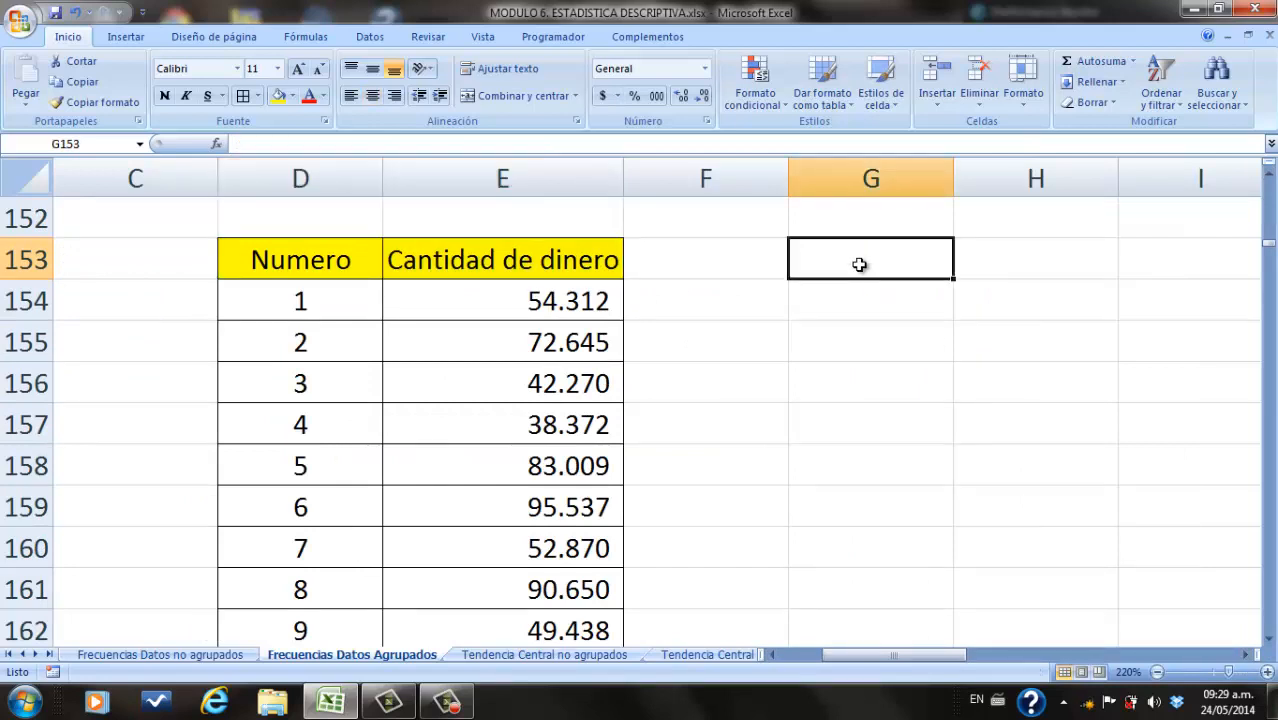
type("1.")
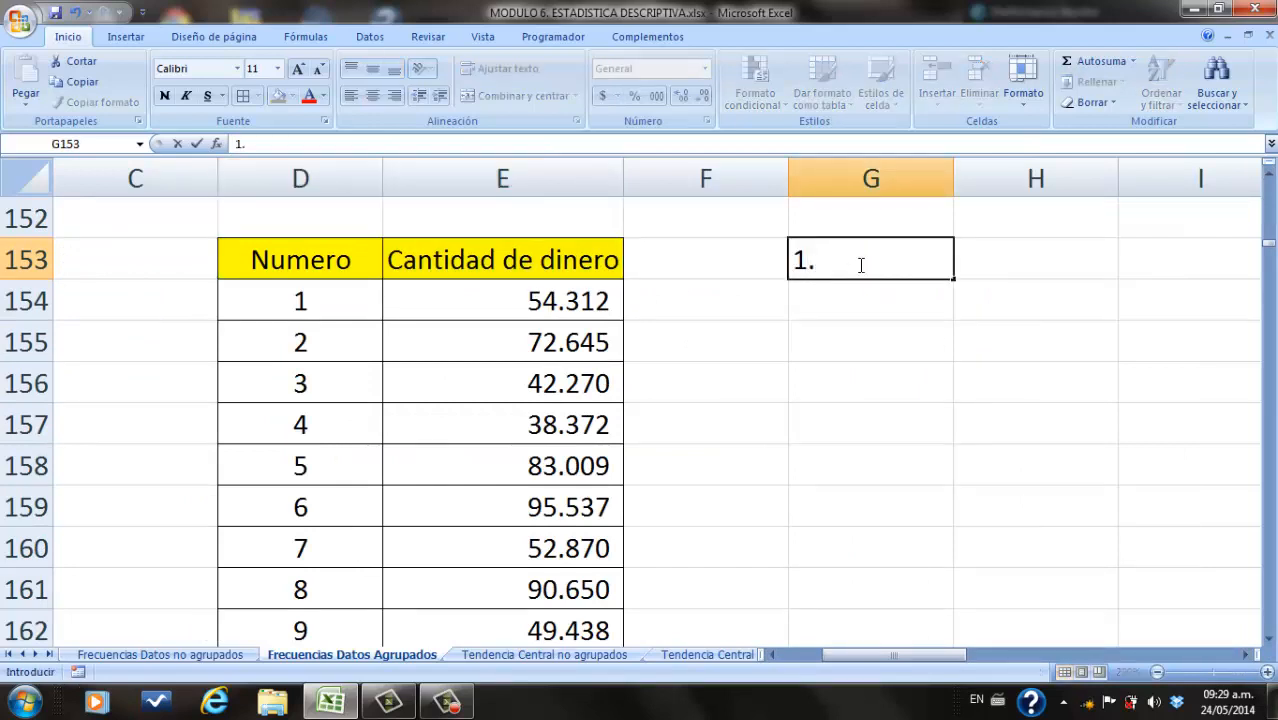
type(" Calcular")
key("BackSpace")
key("BackSpace")
key("BackSpace")
key("BackSpace")
key("BackSpace")
key("BackSpace")
key("BackSpace")
key("BackSpace")
Step: Complete the note in G153 so that it reads "1. C=1+3,3*log(n)"
type("C)")
key("BackSpace")
type("=1+3,3")
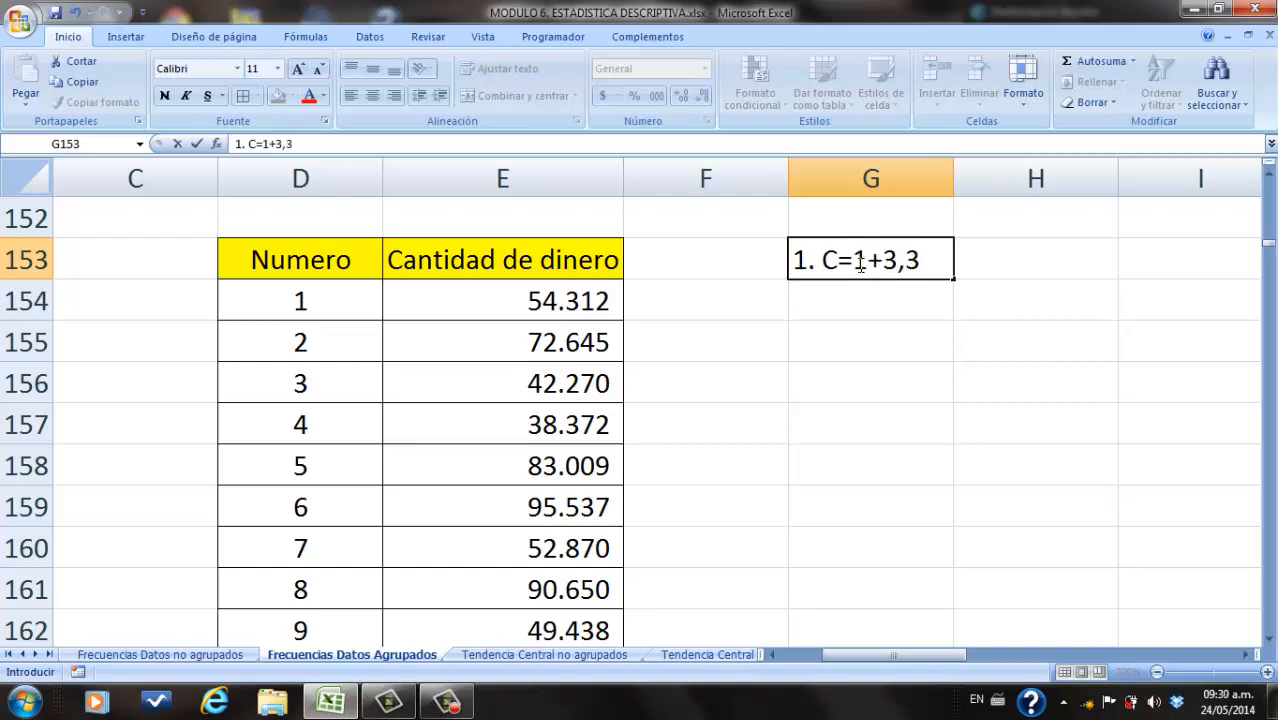
type("*log")
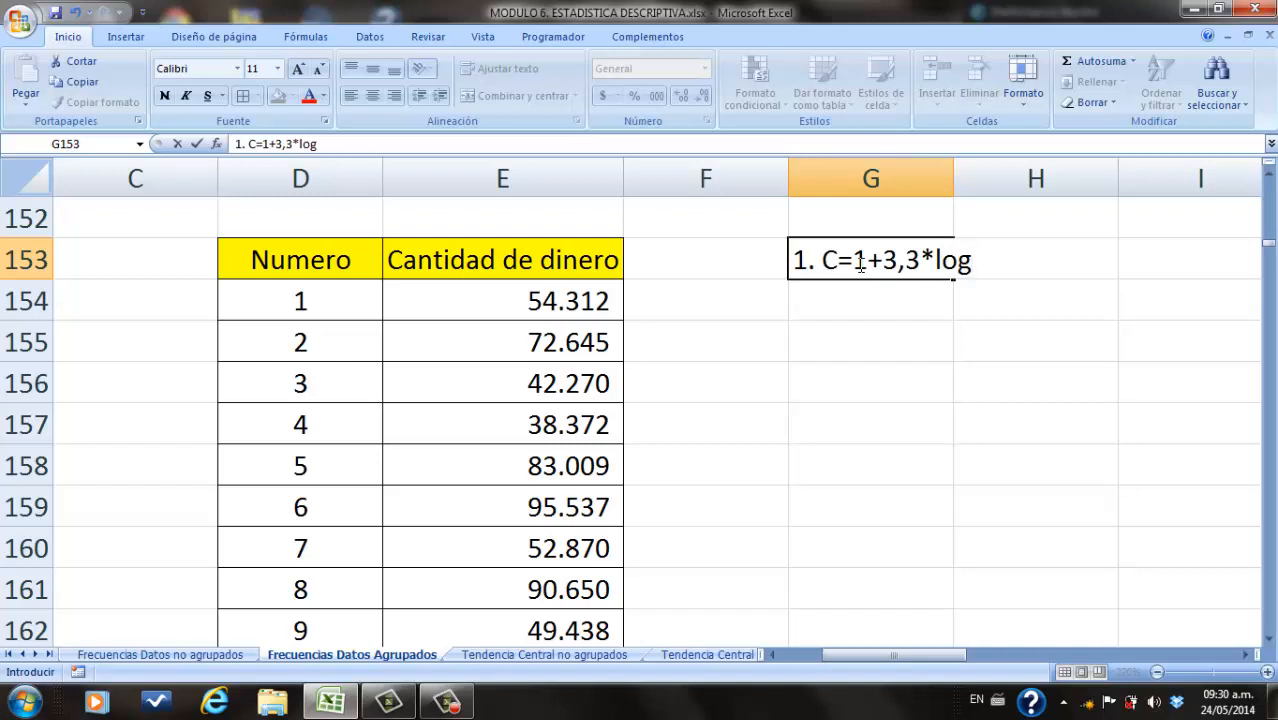
type("(n)")
key("Return")
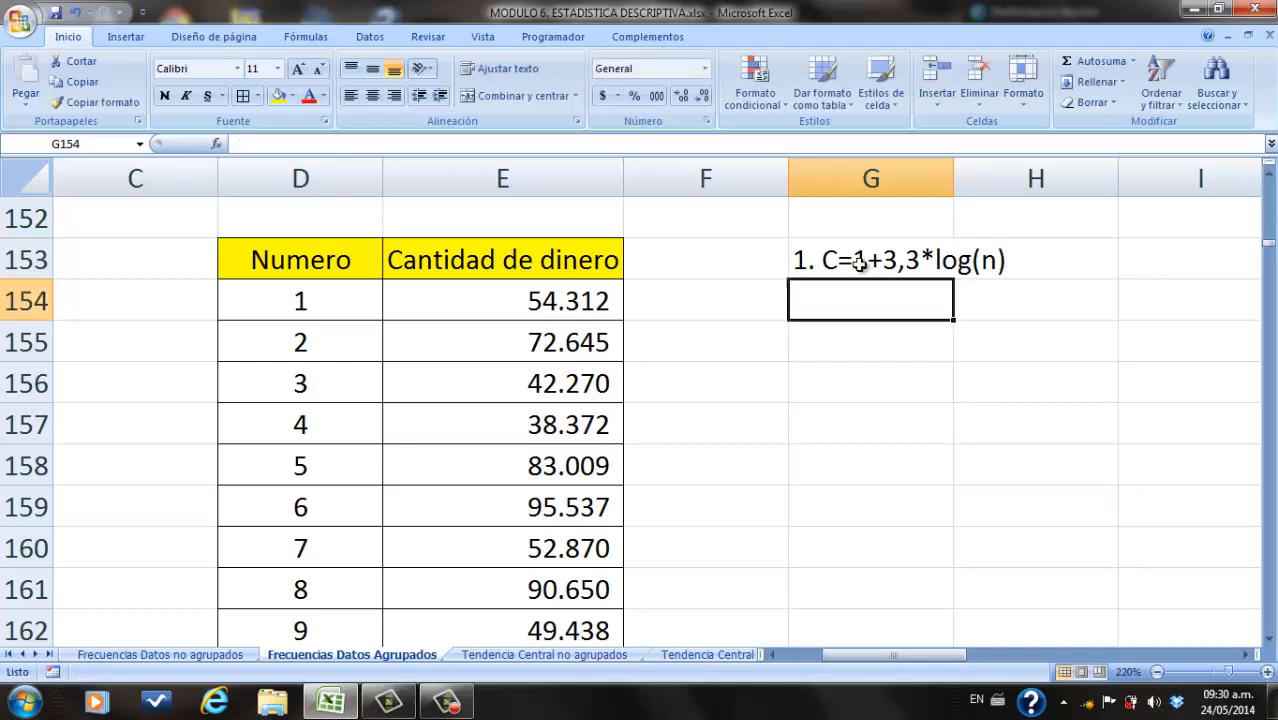
Step: Label G155 as C and calculate the number of classes in H155 with =1+3,3*LOG10(1000)
key("Return")
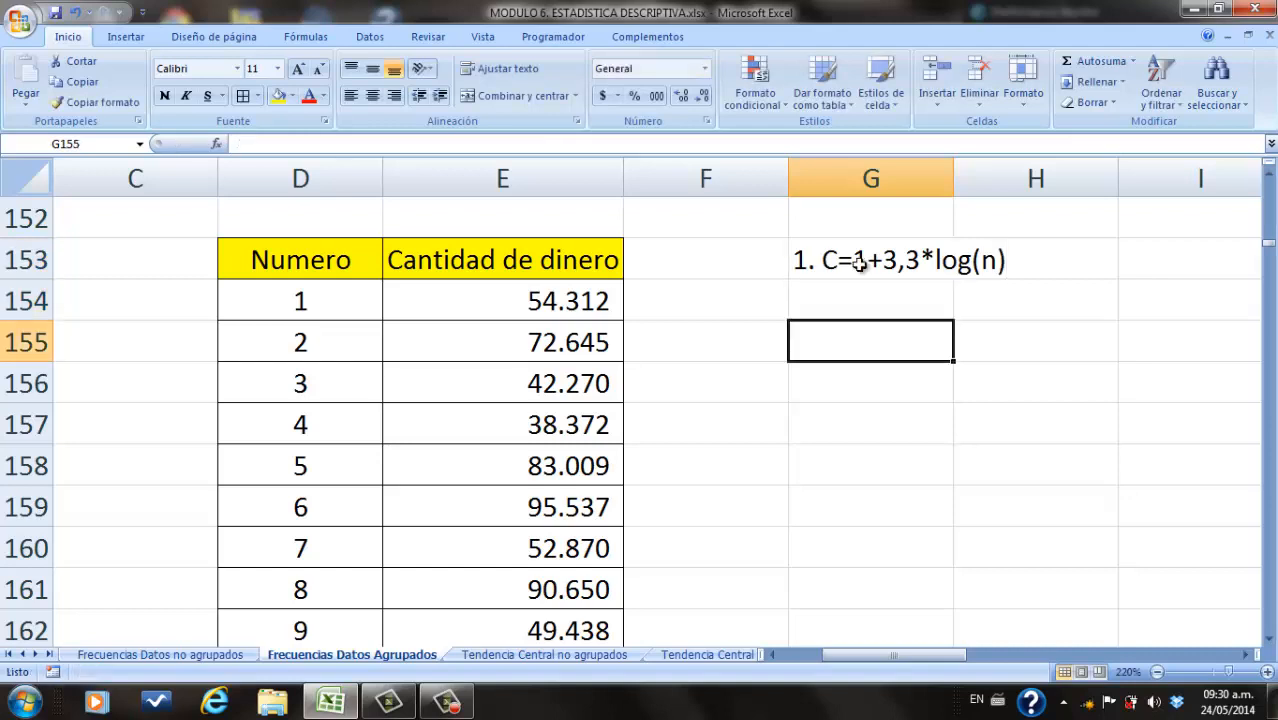
type("C")
key("Tab")
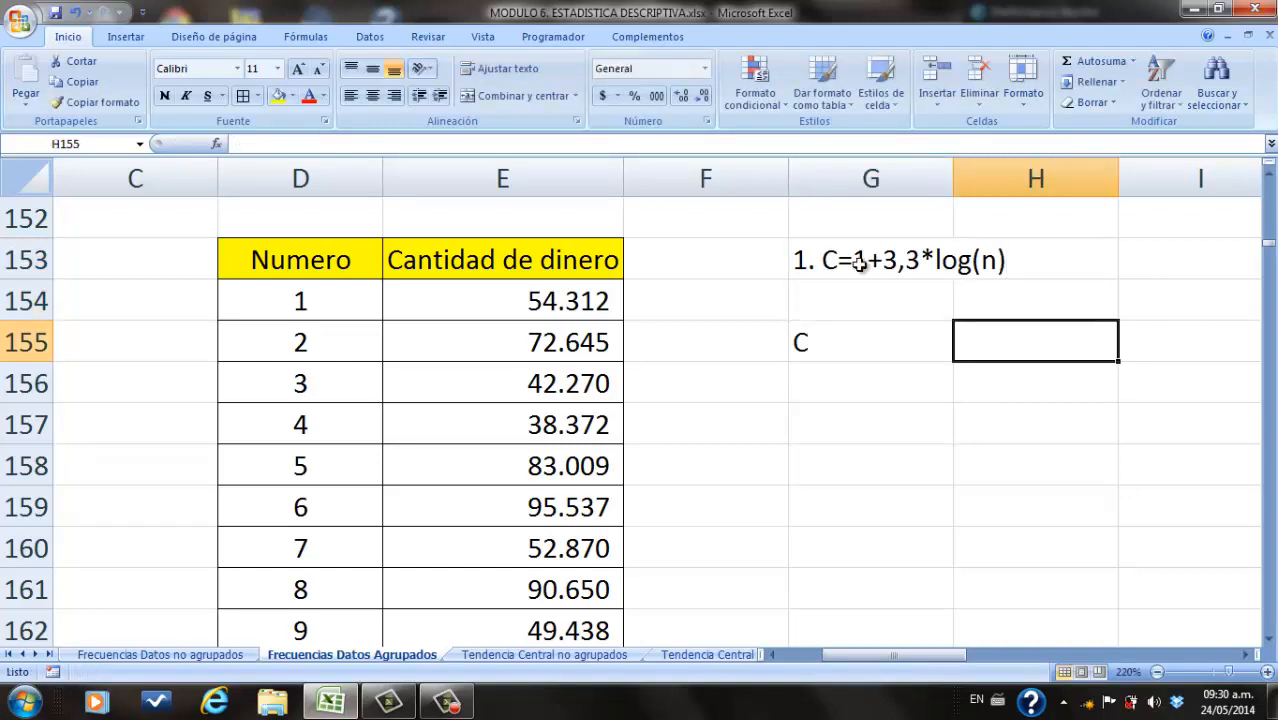
type(")")
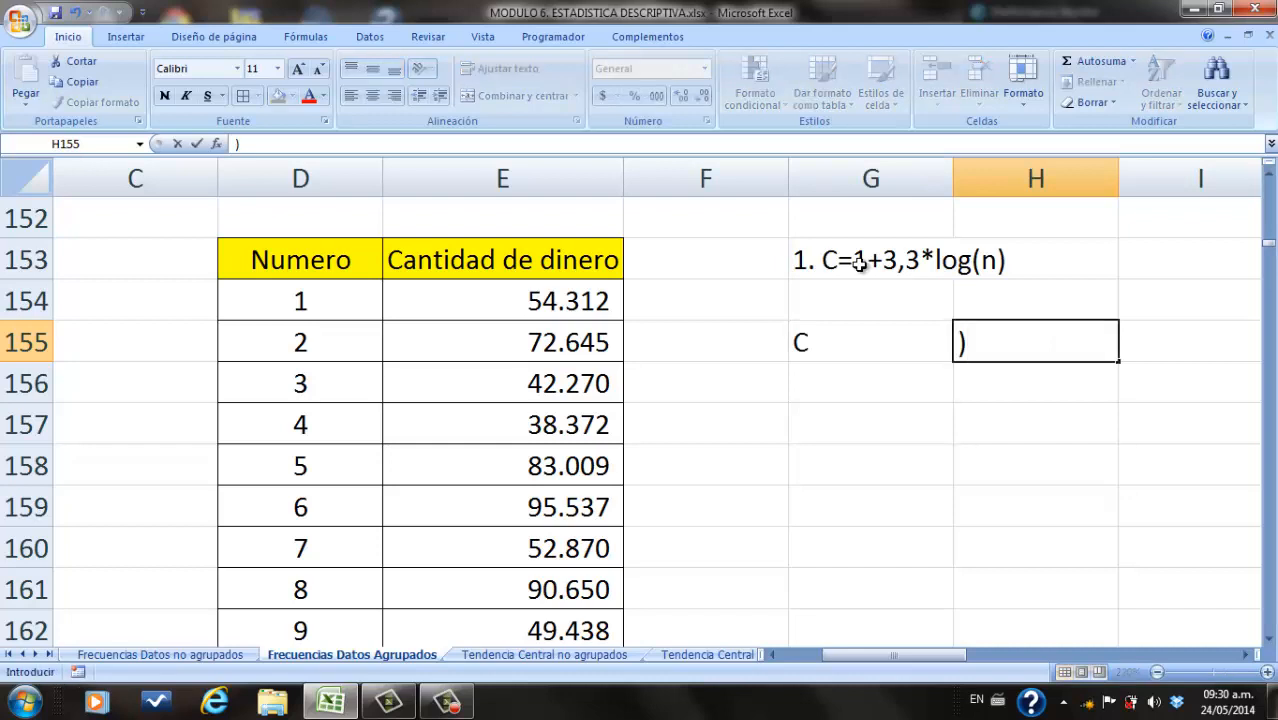
key("BackSpace")
type("=1")
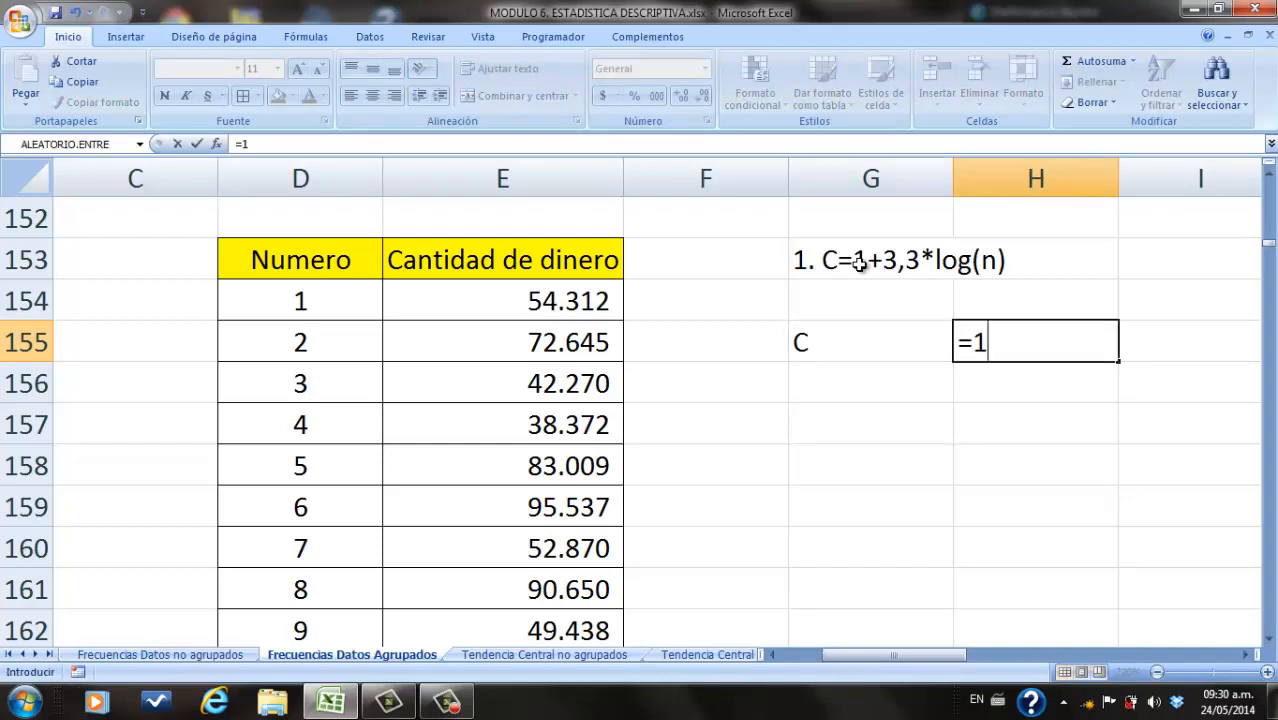
type("+3,3")
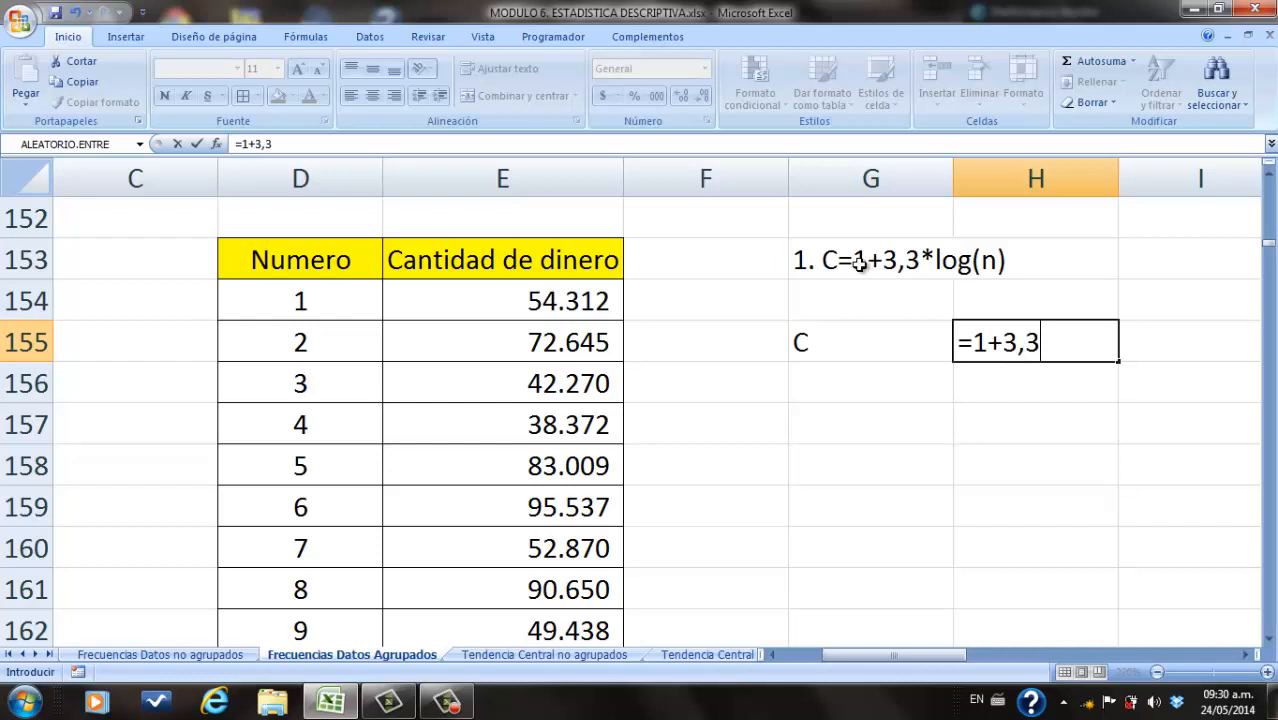
type("*log")
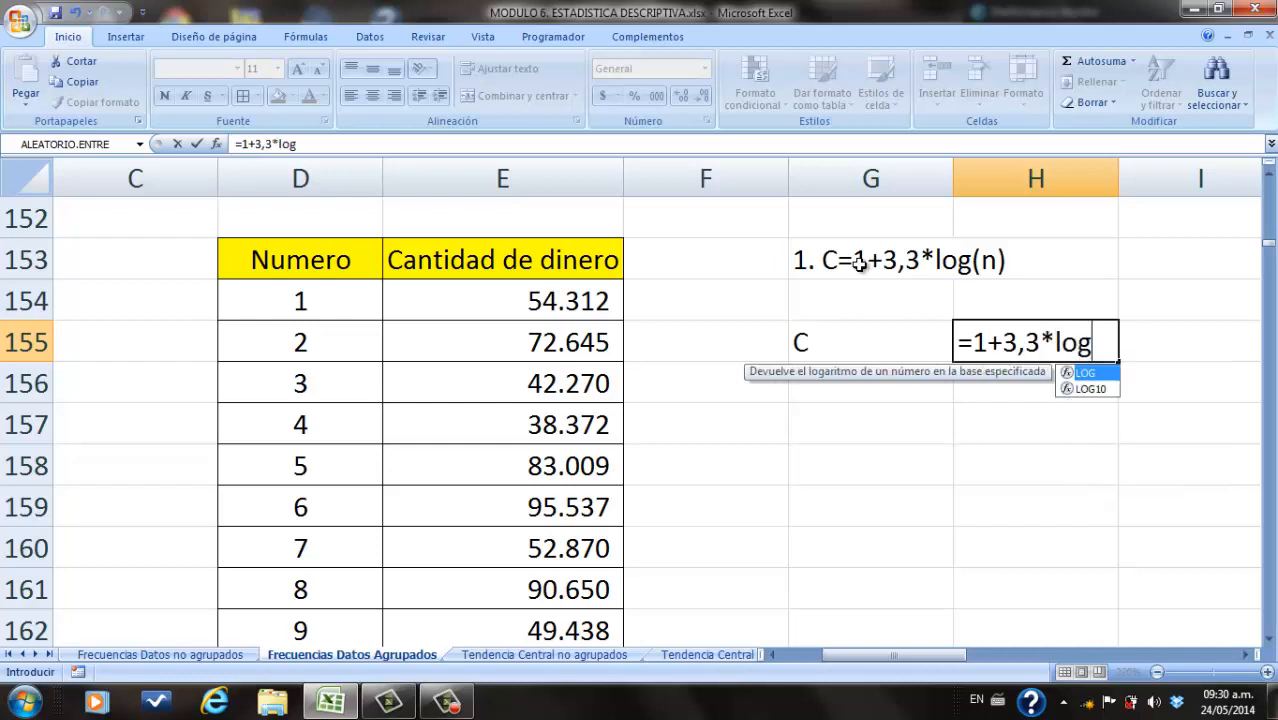
left_click(1092, 389)
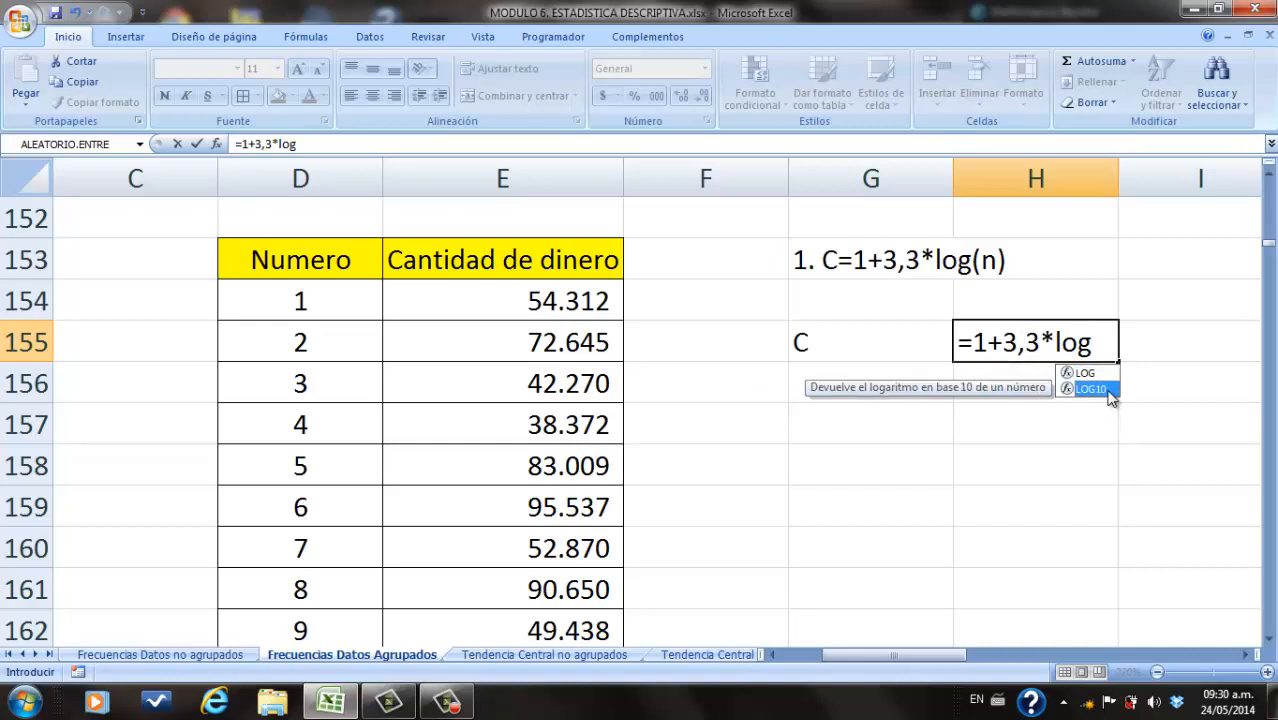
double_click(1092, 389)
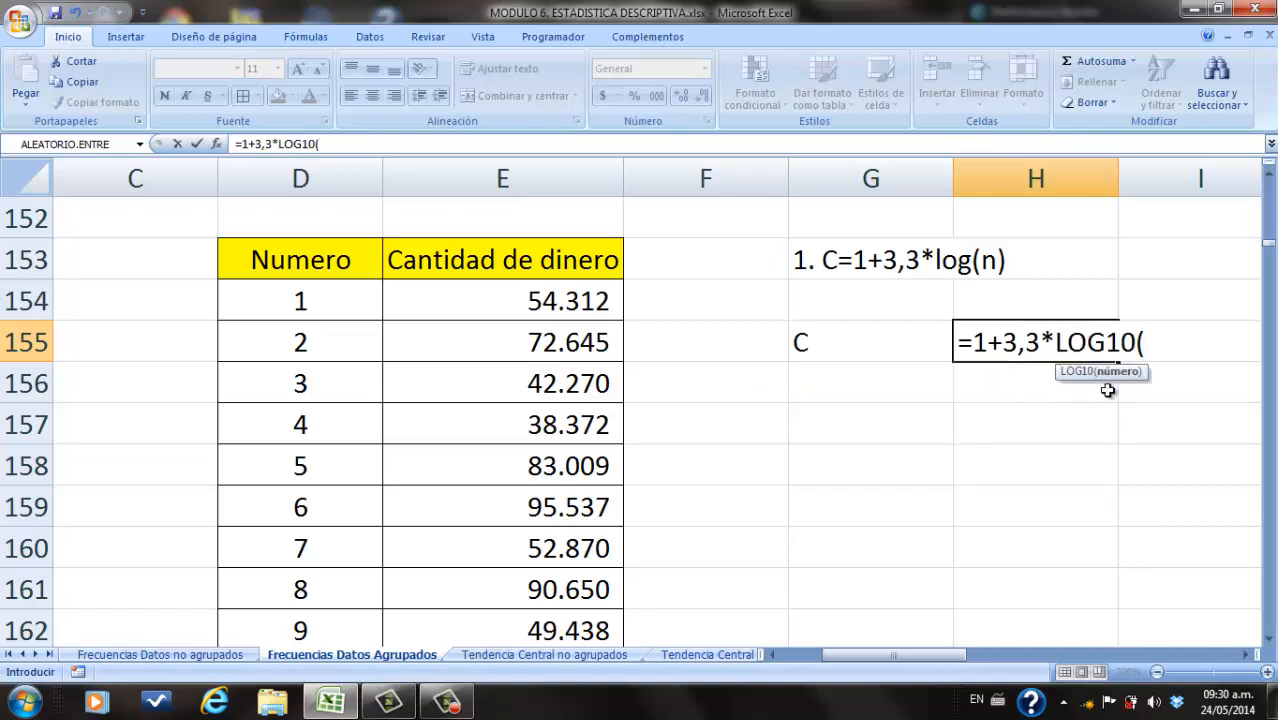
type("1000")
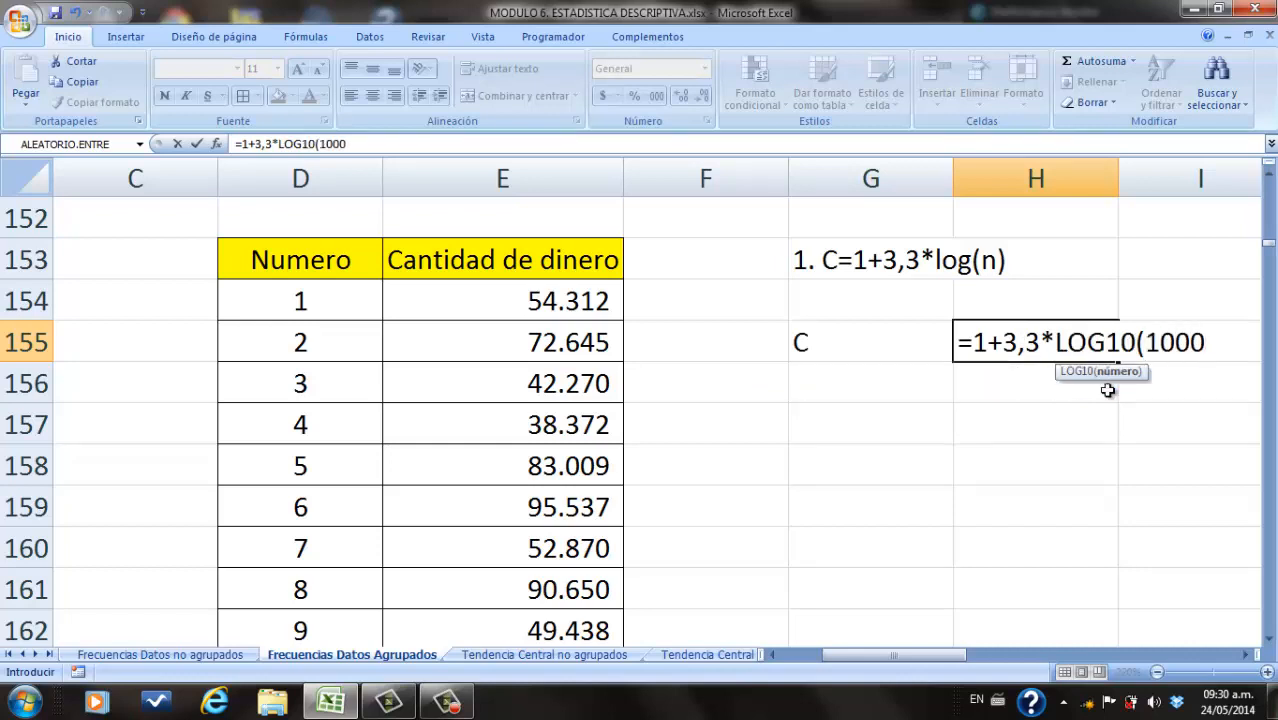
type(")")
key("Return")
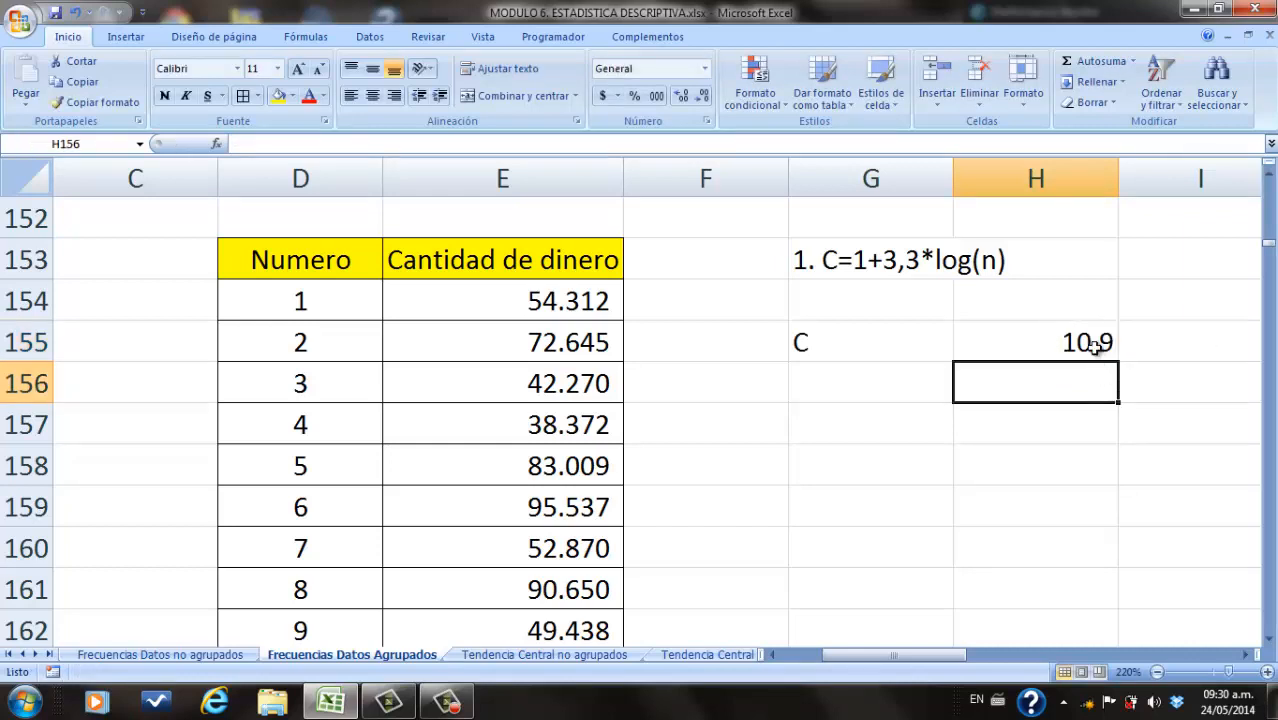
left_click(1094, 344)
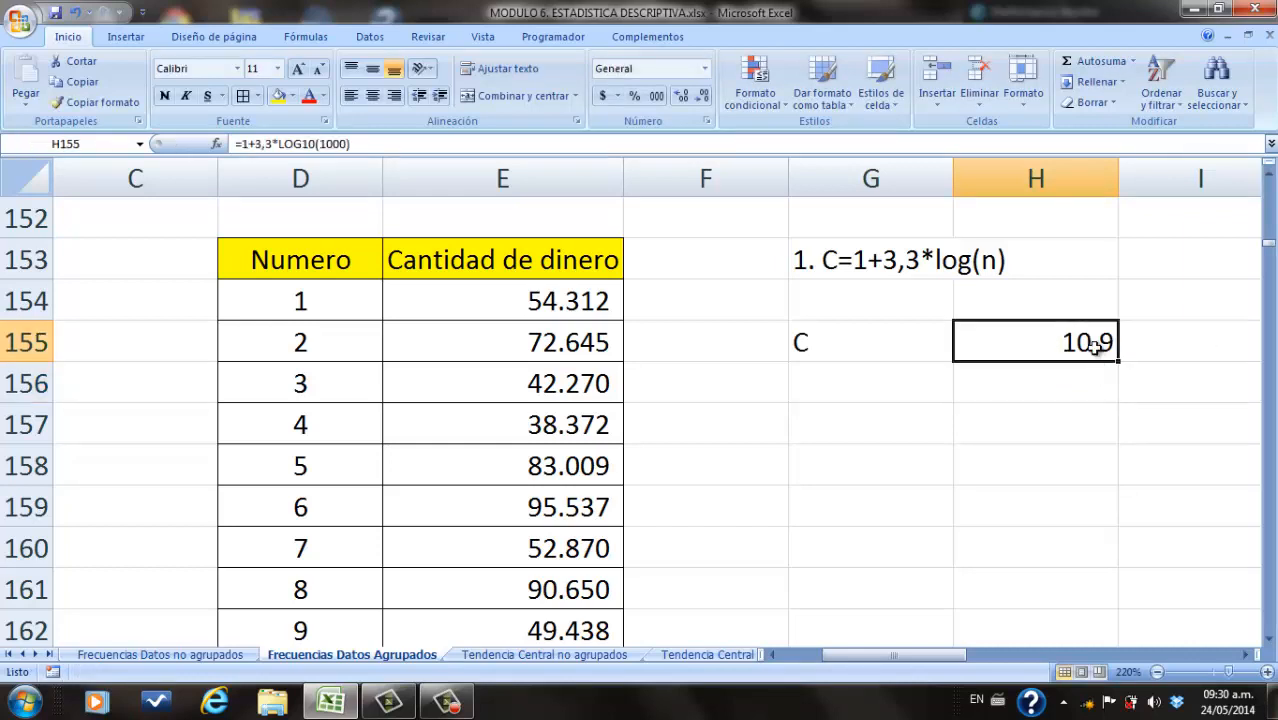
left_click(1151, 345)
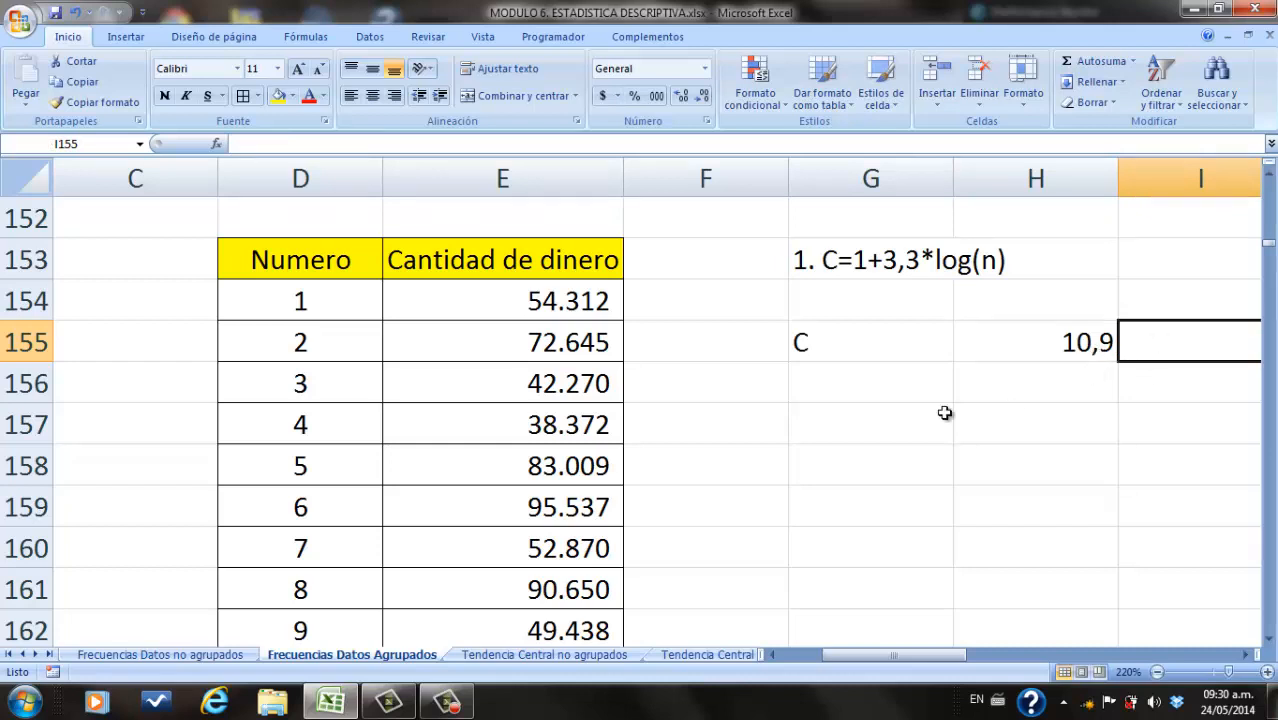
Step: Add a second C label in G156 and enter the rounded number of classes, 11, in H156
left_click(897, 381)
type("C")
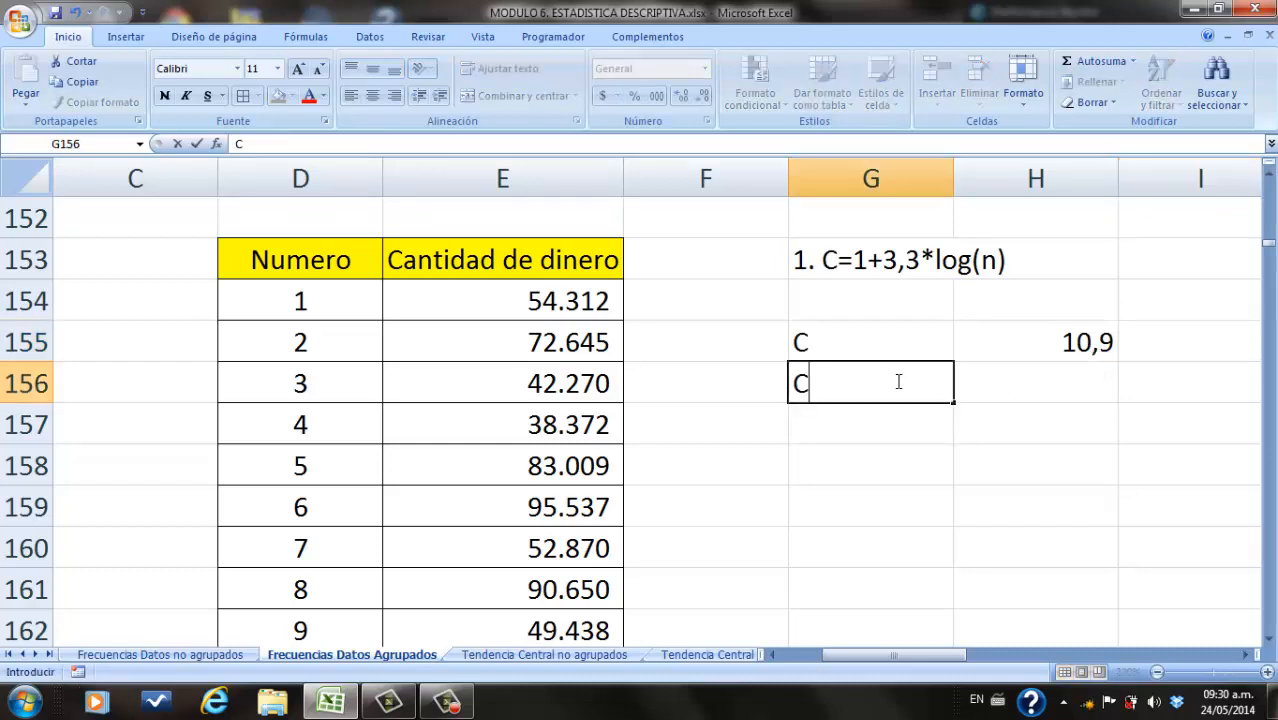
key("Tab")
type("11")
key("Return")
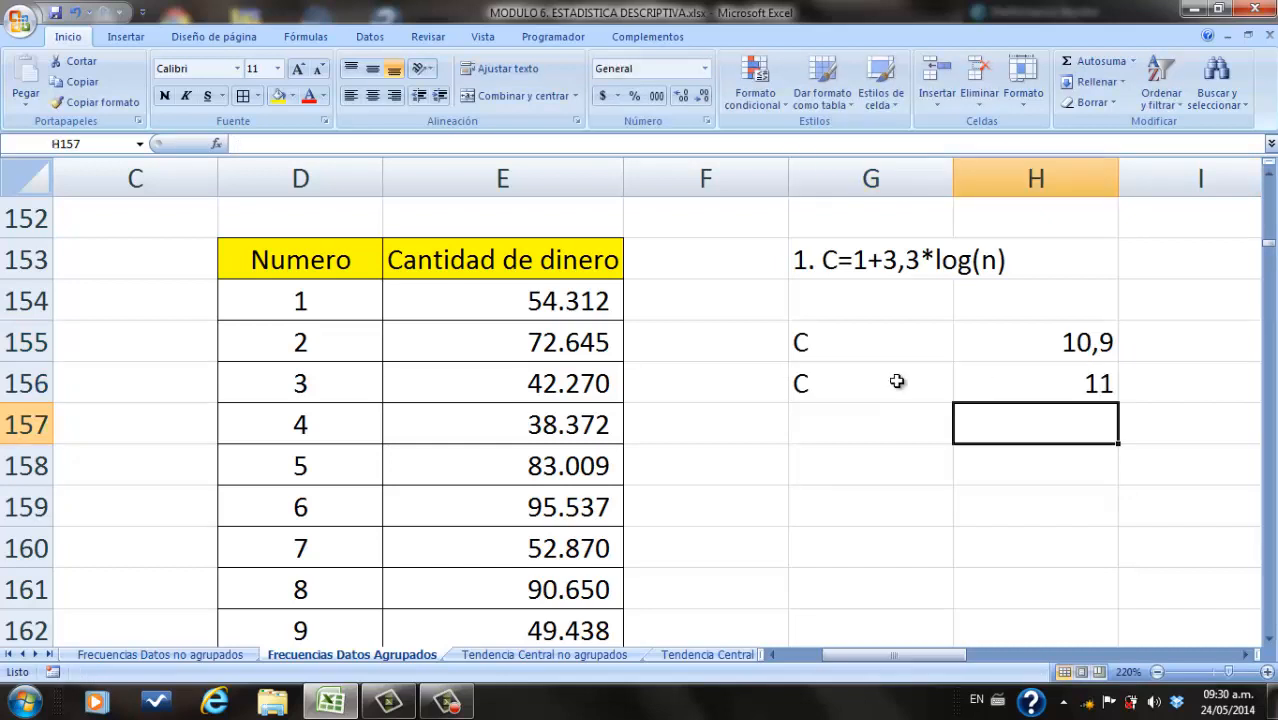
Step: Fill the rounded C row, G156:H156, with yellow and put borders around its cells
left_click_drag(897, 381, 965, 378)
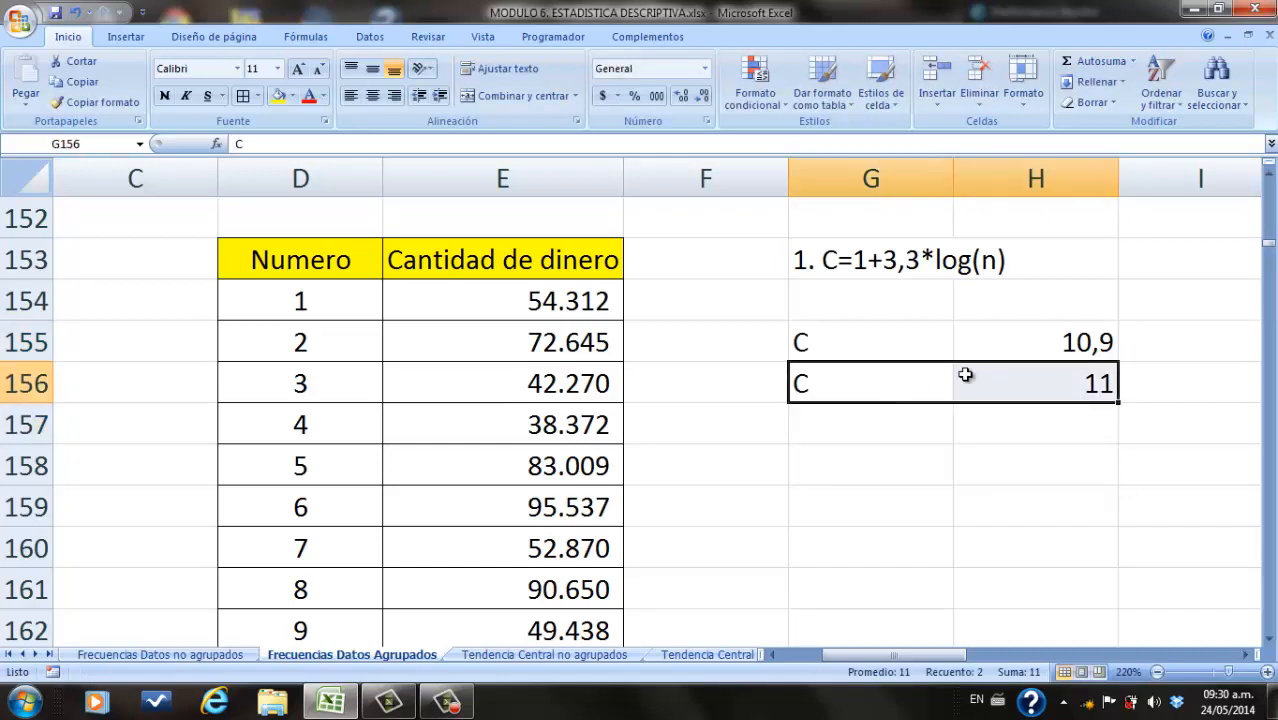
left_click(279, 95)
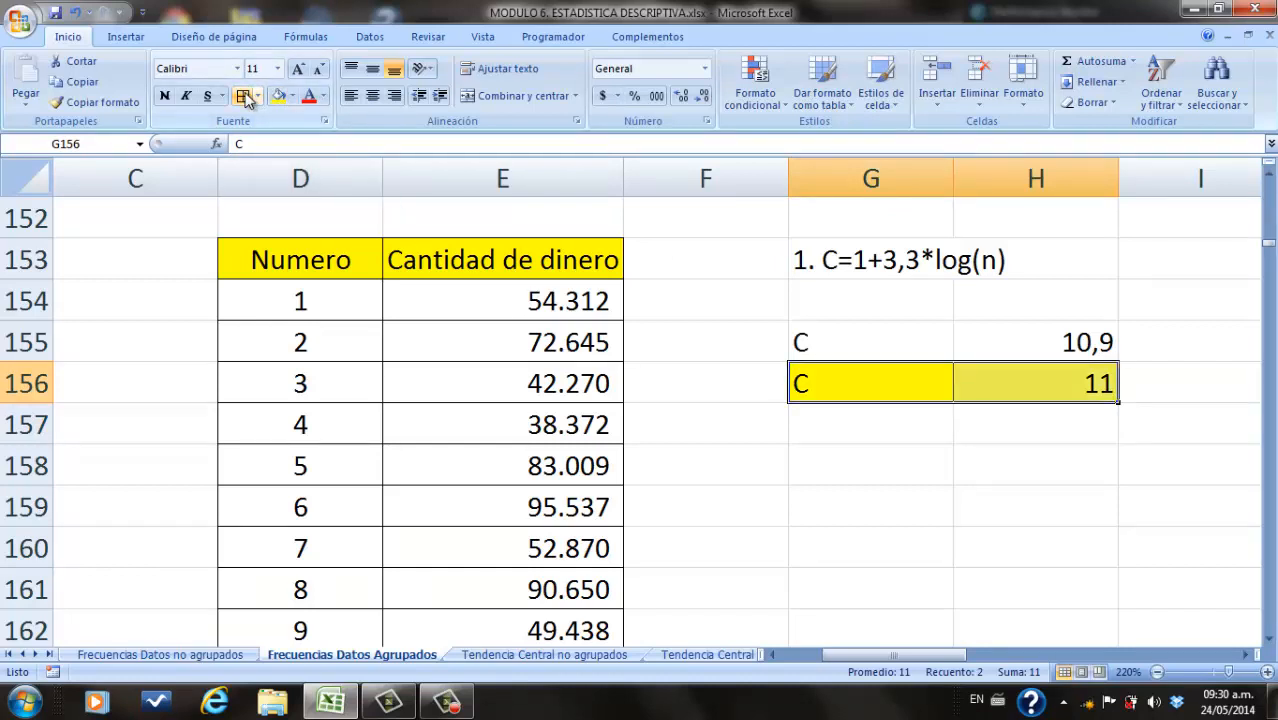
left_click(896, 457)
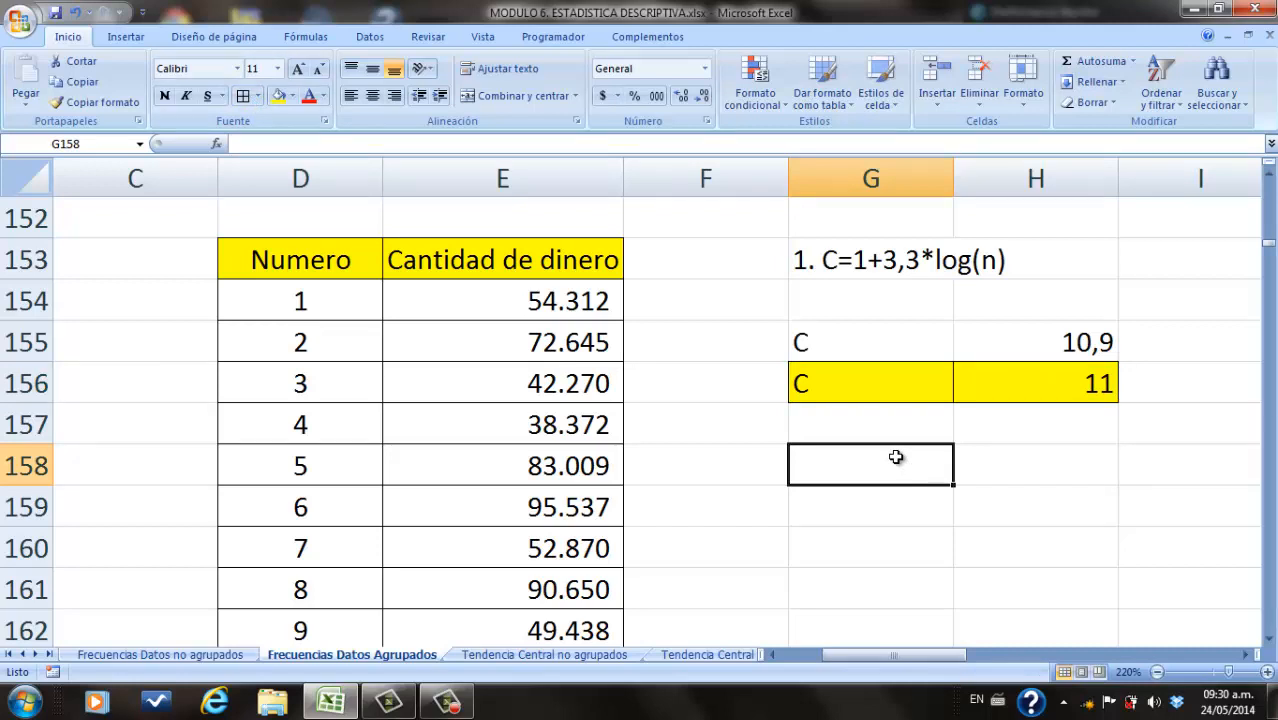
left_click(447, 701)
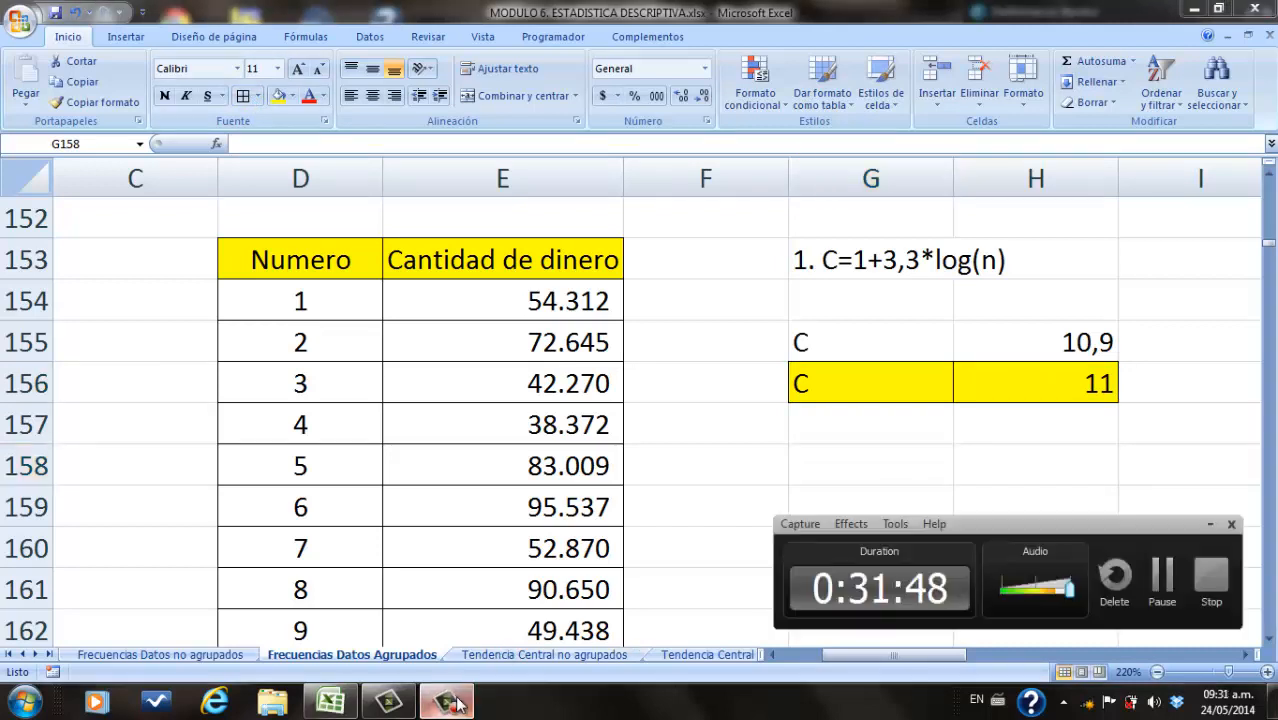
left_click(1162, 580)
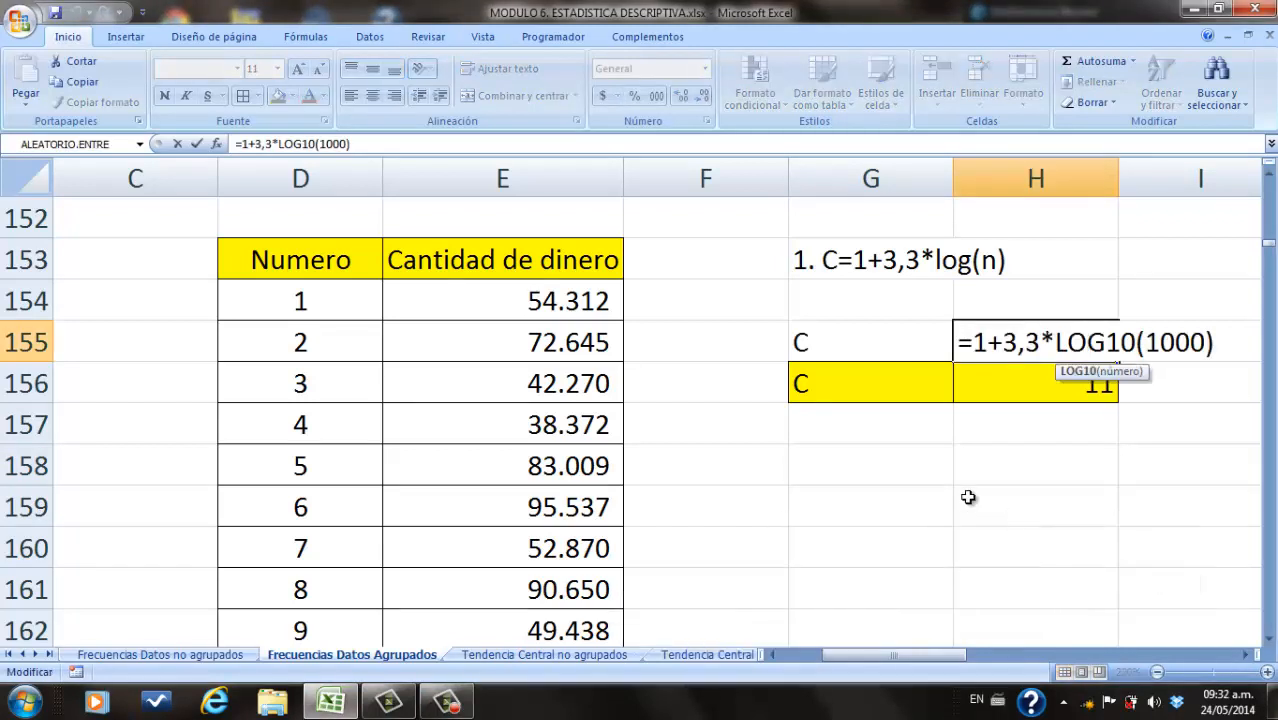
Step: Enter the heading "2. Max y Min" in G158 for the second calculation
left_click(907, 466)
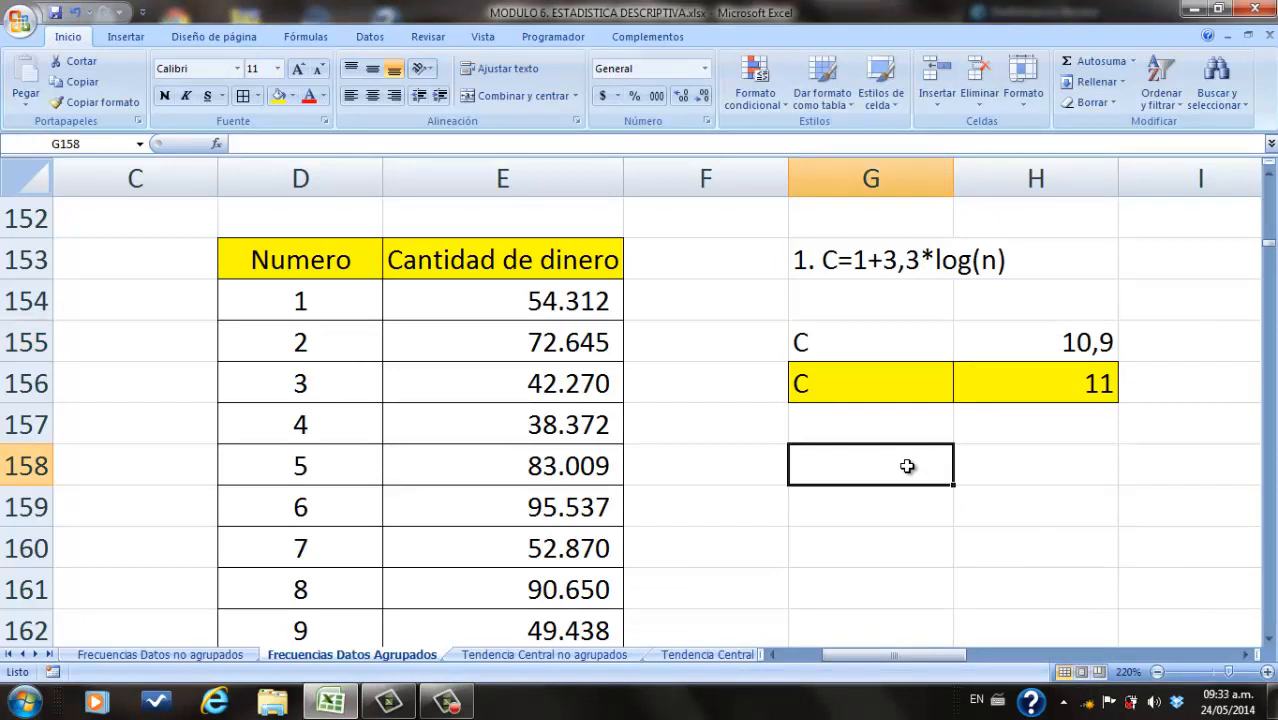
type("2.")
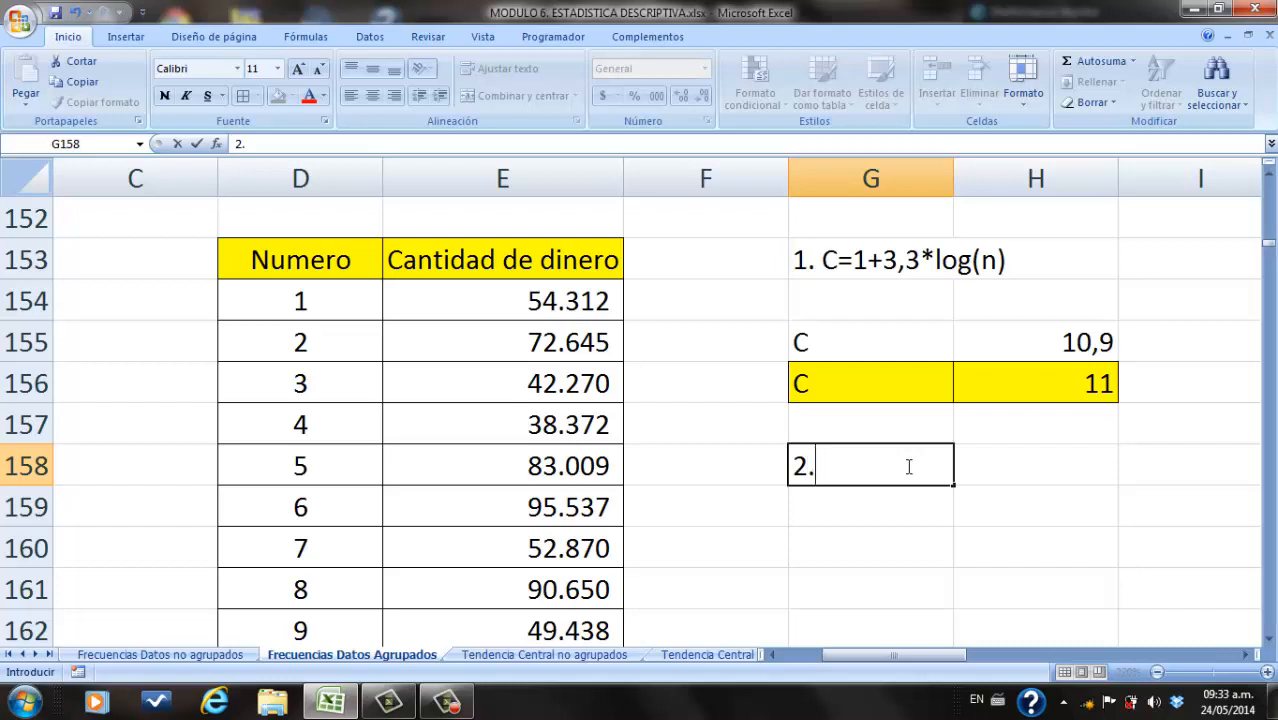
type(" Max")
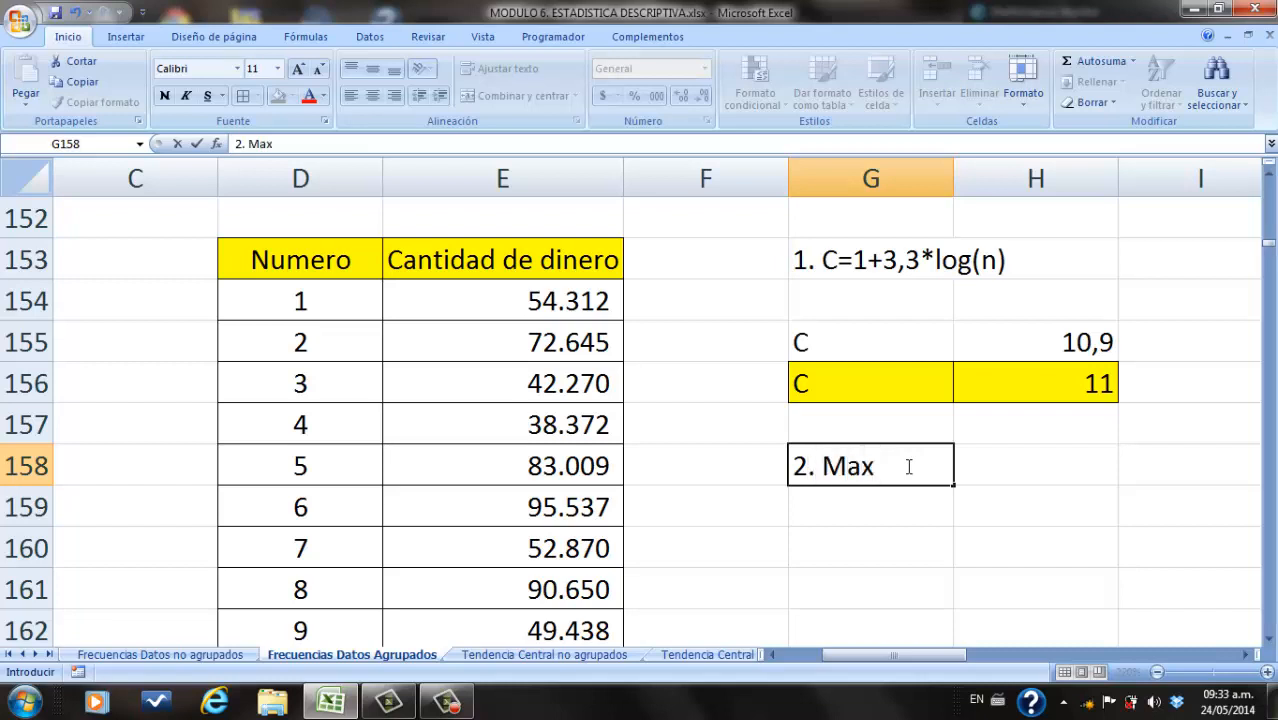
type(" y Min")
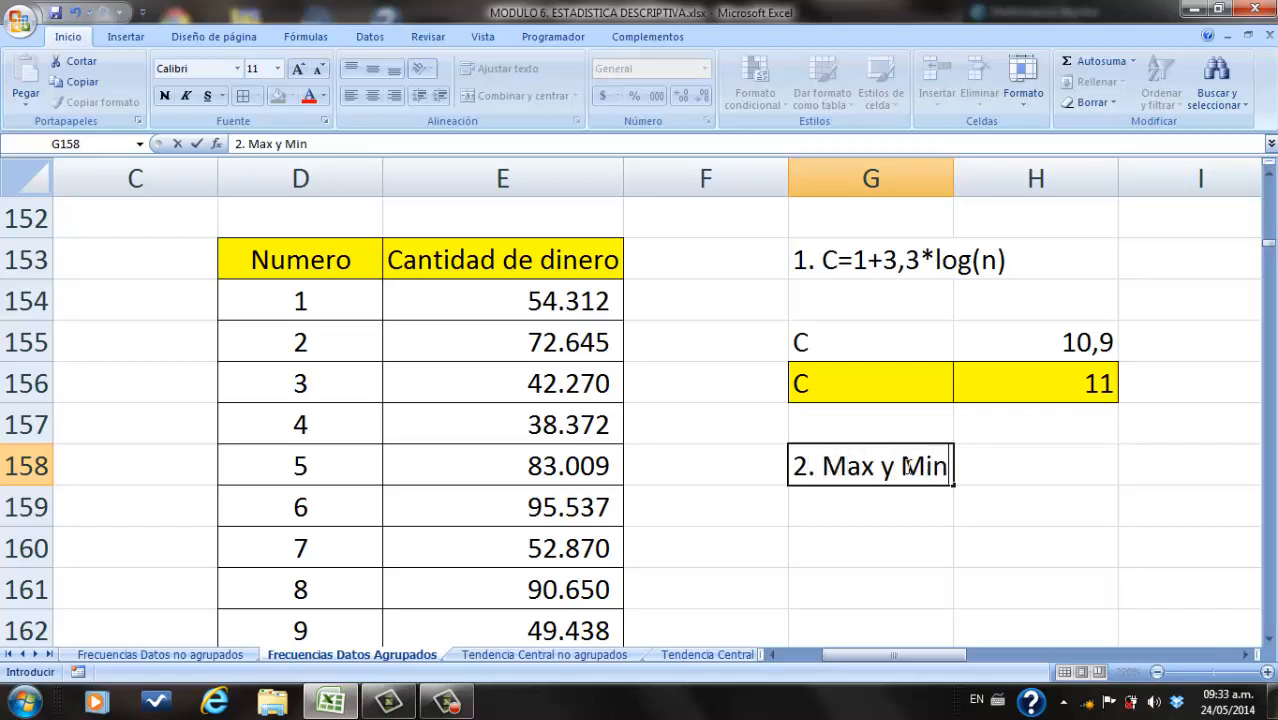
key("Return")
key("Return")
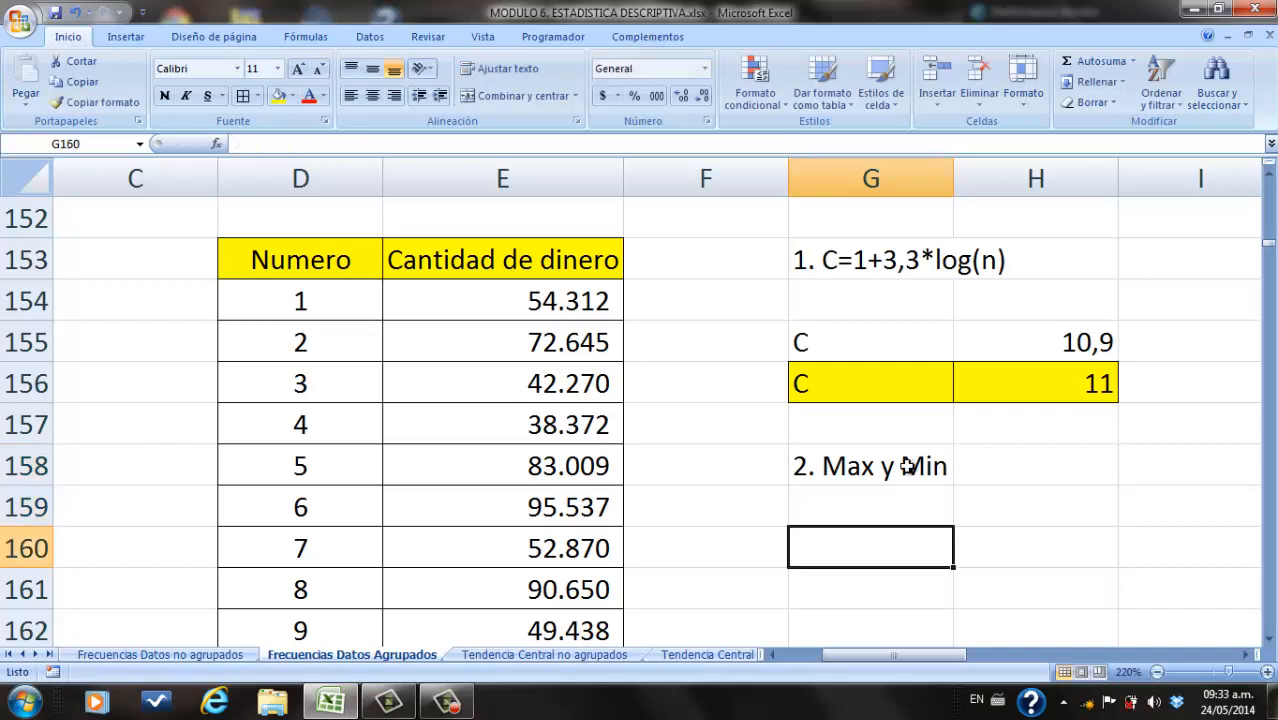
Step: Calculate the largest Cantidad de dinero value in G160 with =MAX(E154:E1153)
type(")")
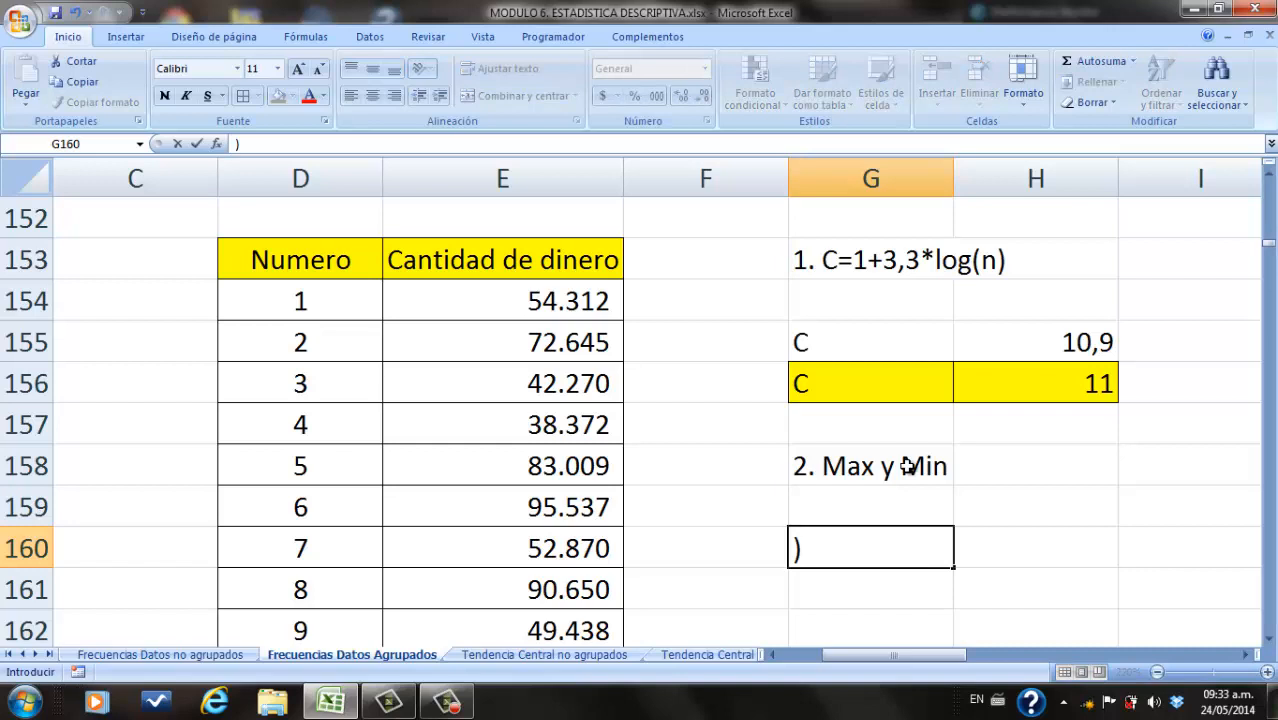
key("BackSpace")
type("=max")
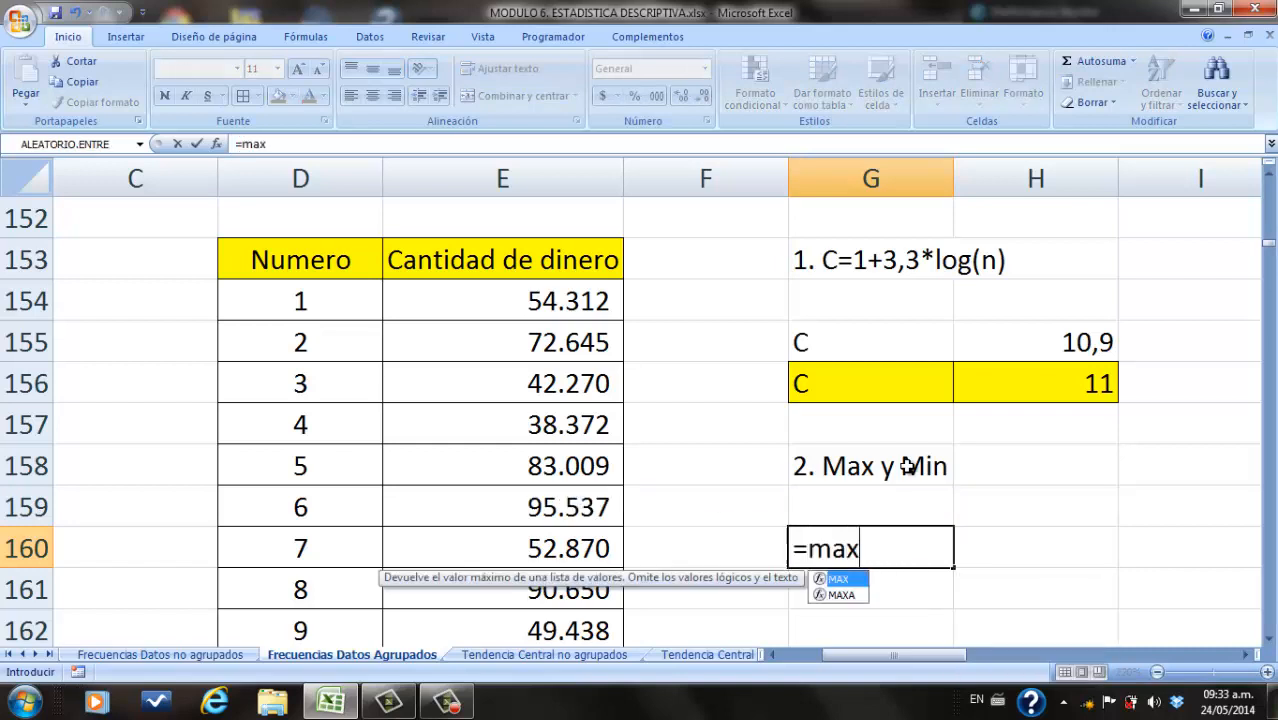
type("*")
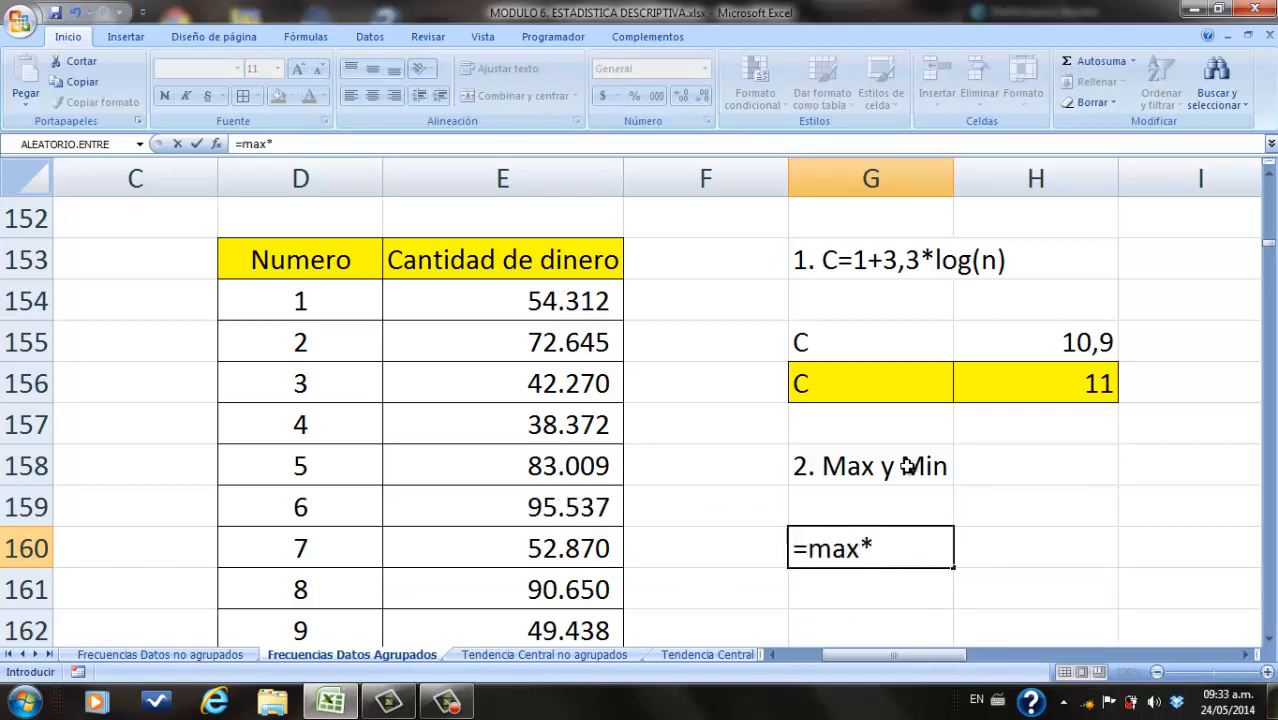
key("BackSpace")
type("(")
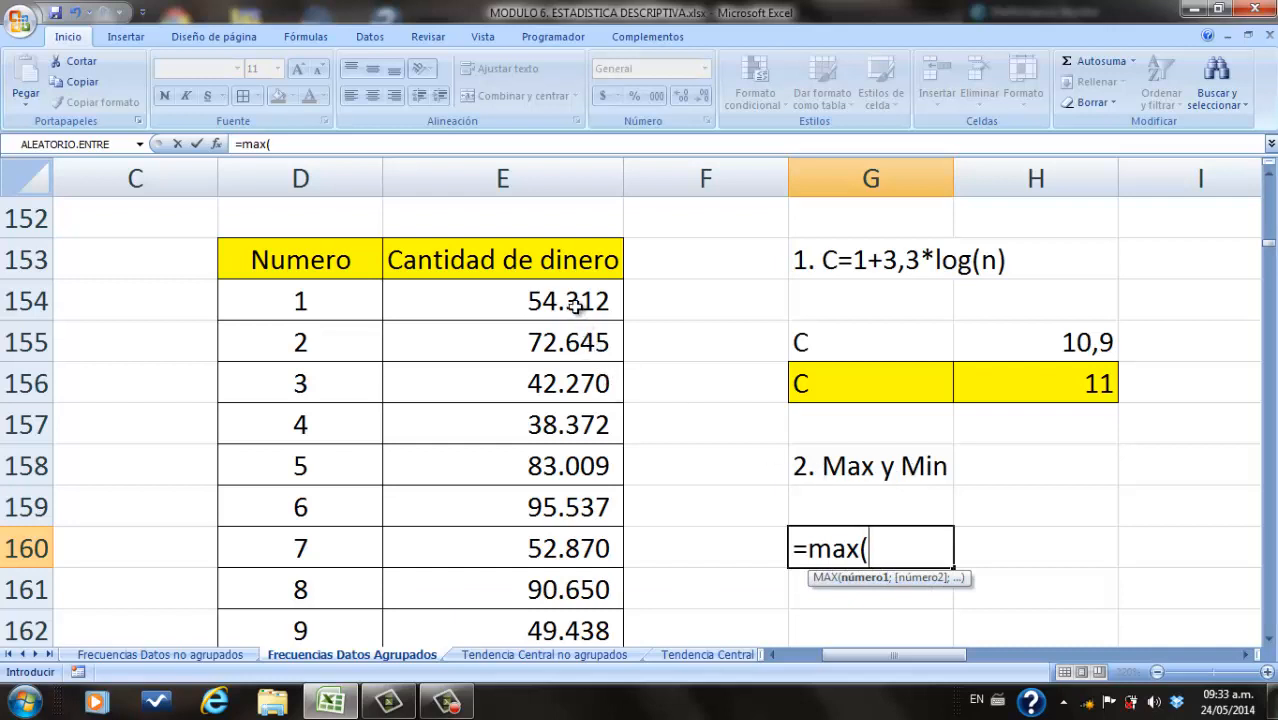
left_click_drag(576, 305, 622, 549)
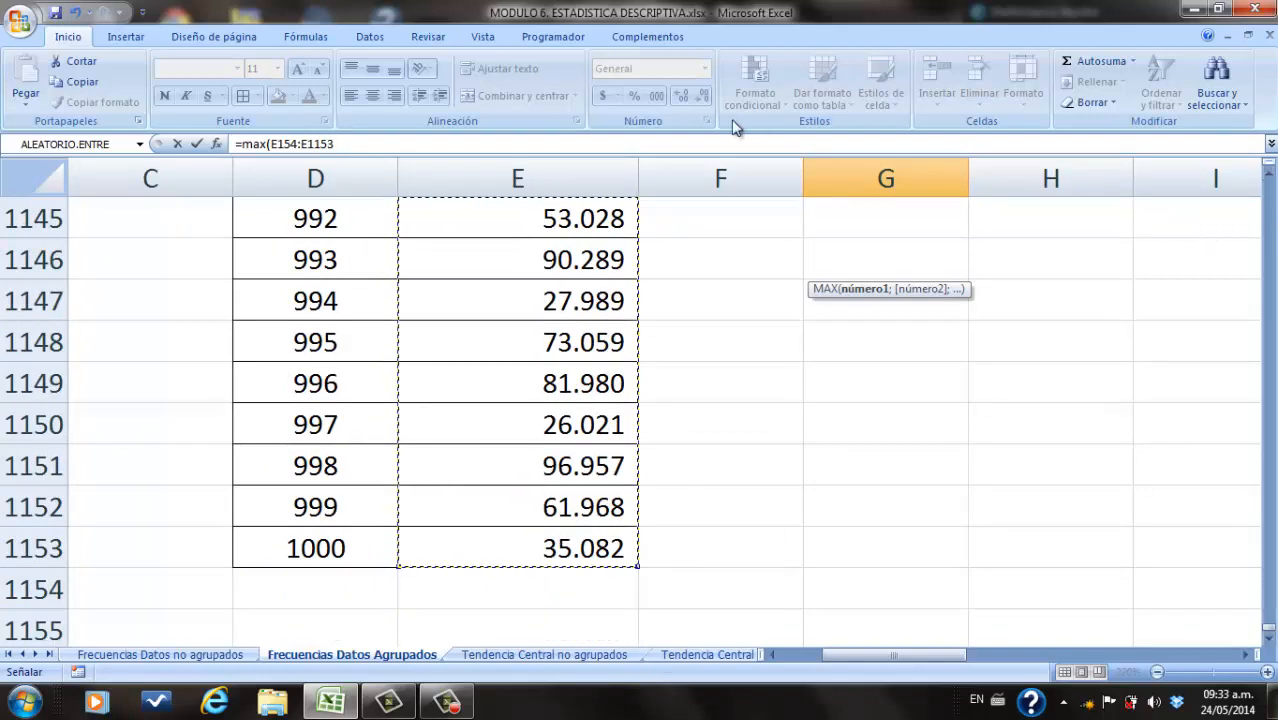
left_click(555, 143)
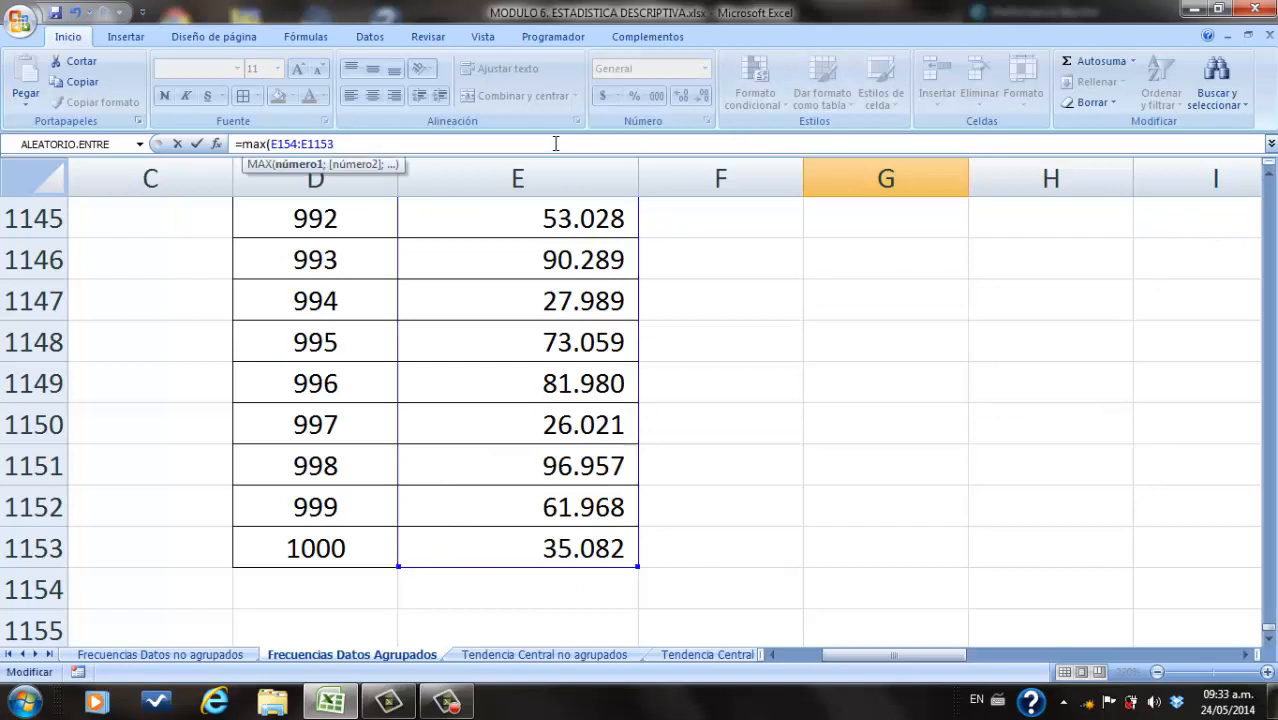
key("Return")
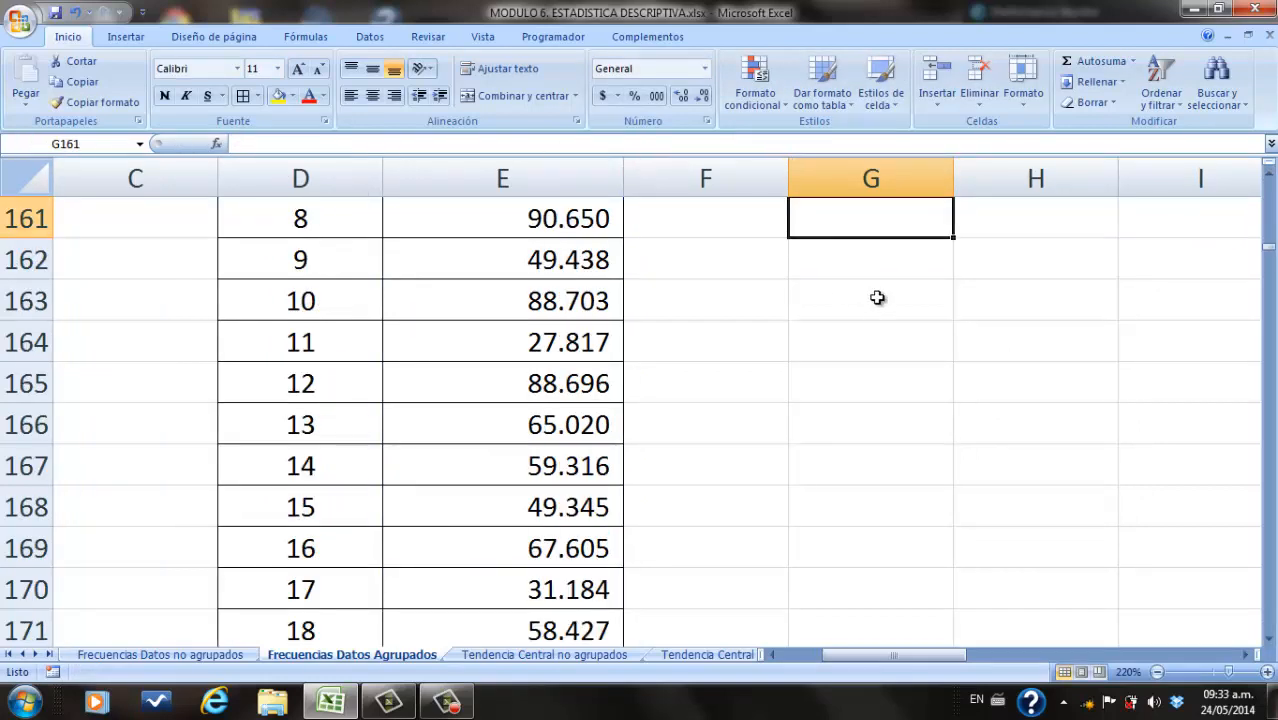
left_click(1269, 172)
left_click(1269, 172)
left_click(1269, 172)
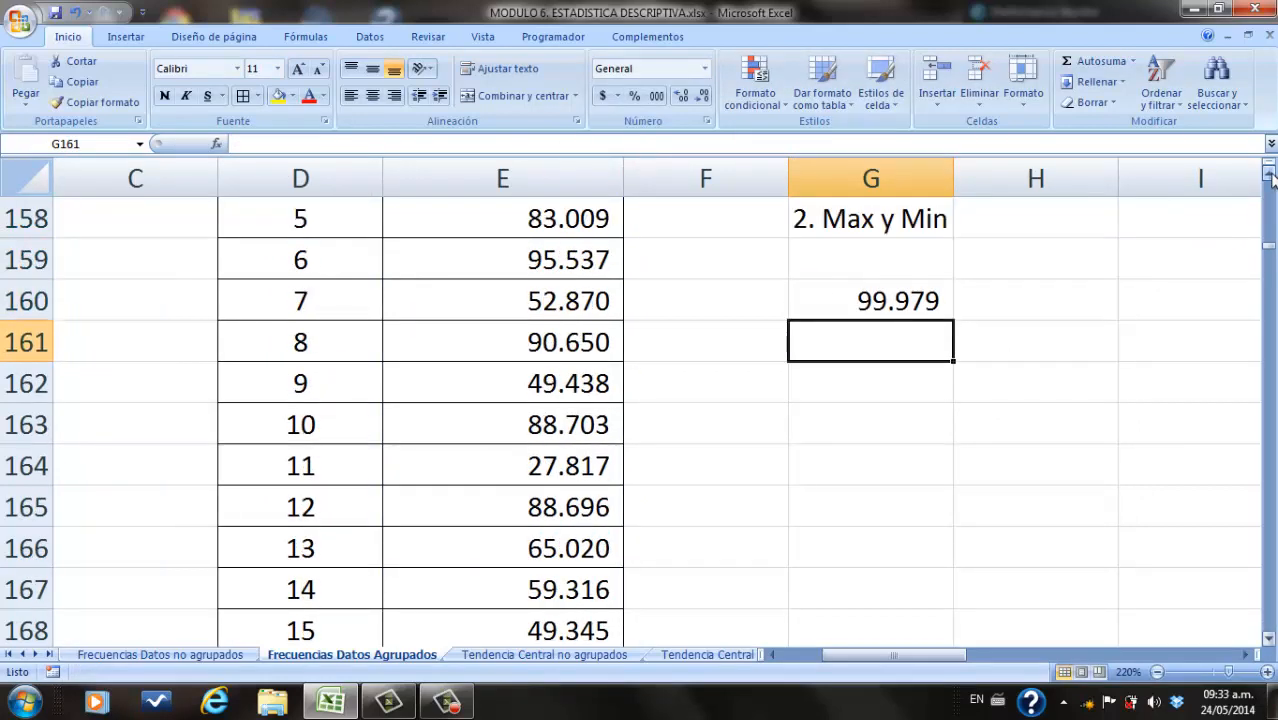
left_click(1269, 172)
left_click(893, 340)
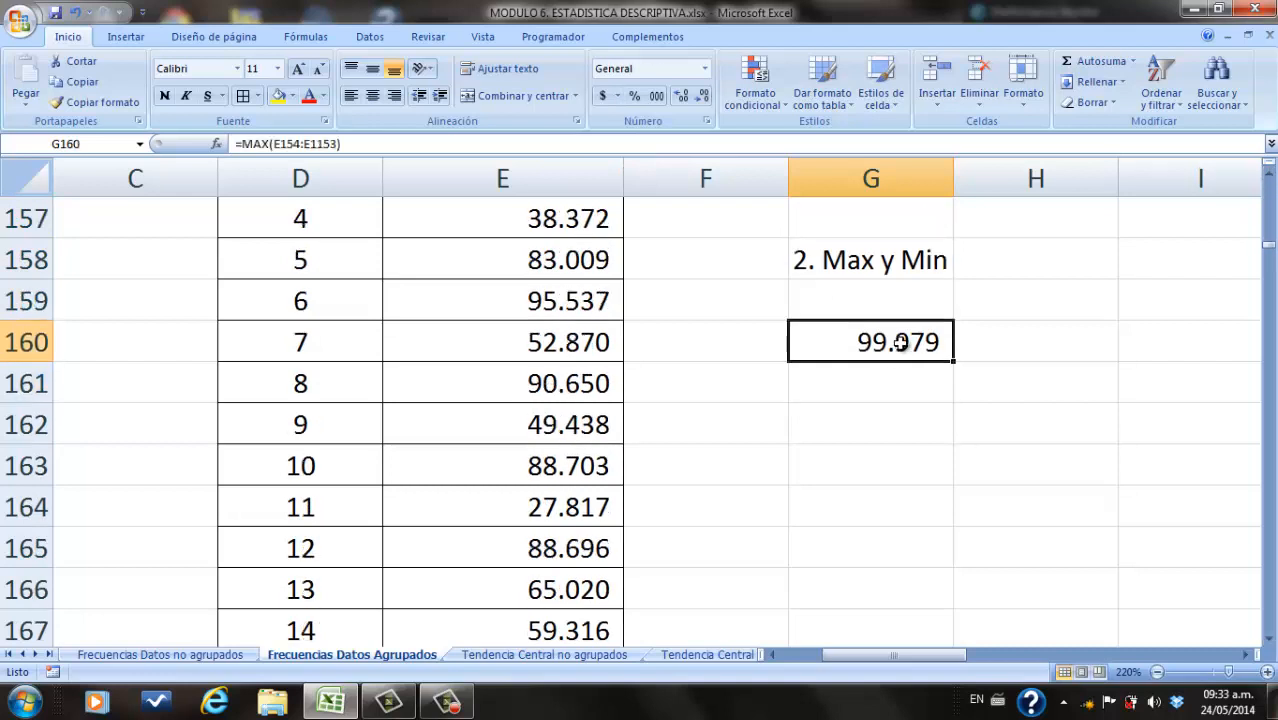
left_click(768, 340)
type("M")
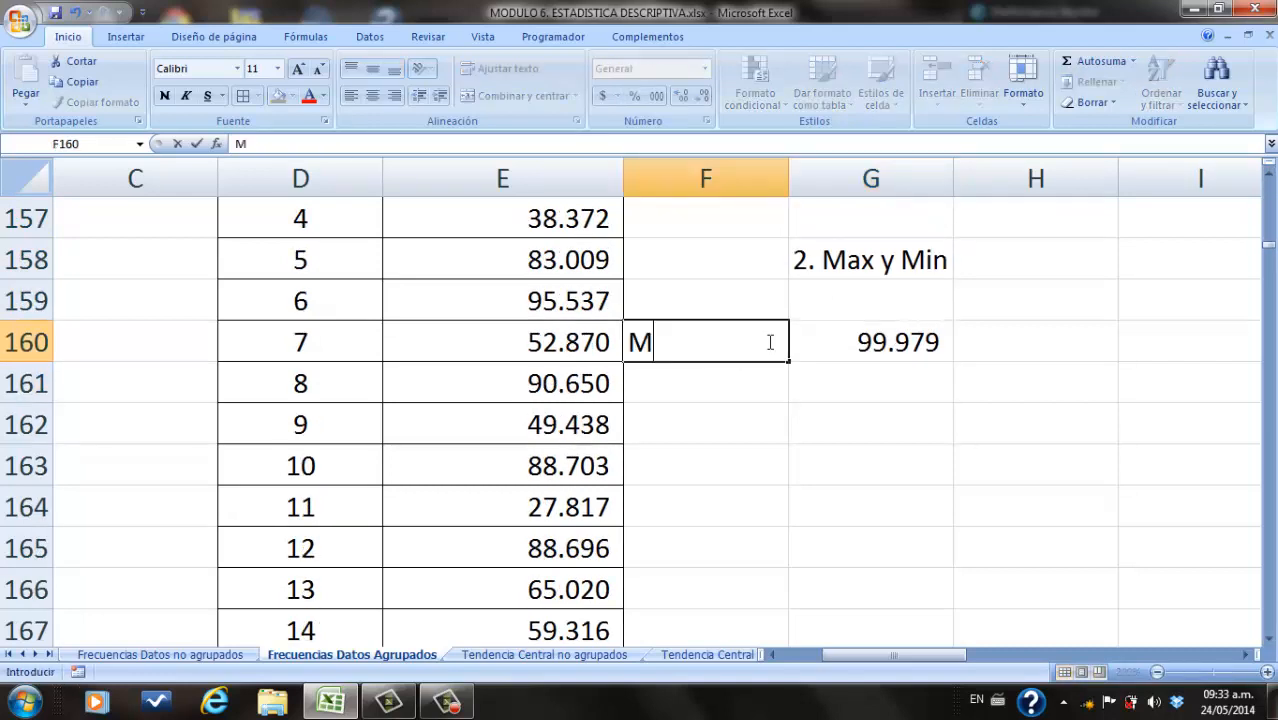
type("ax")
key("BackSpace")
key("BackSpace")
key("BackSpace")
Step: Label G159 as Maximo and H159 as Minimo above the result cells
left_click(940, 296)
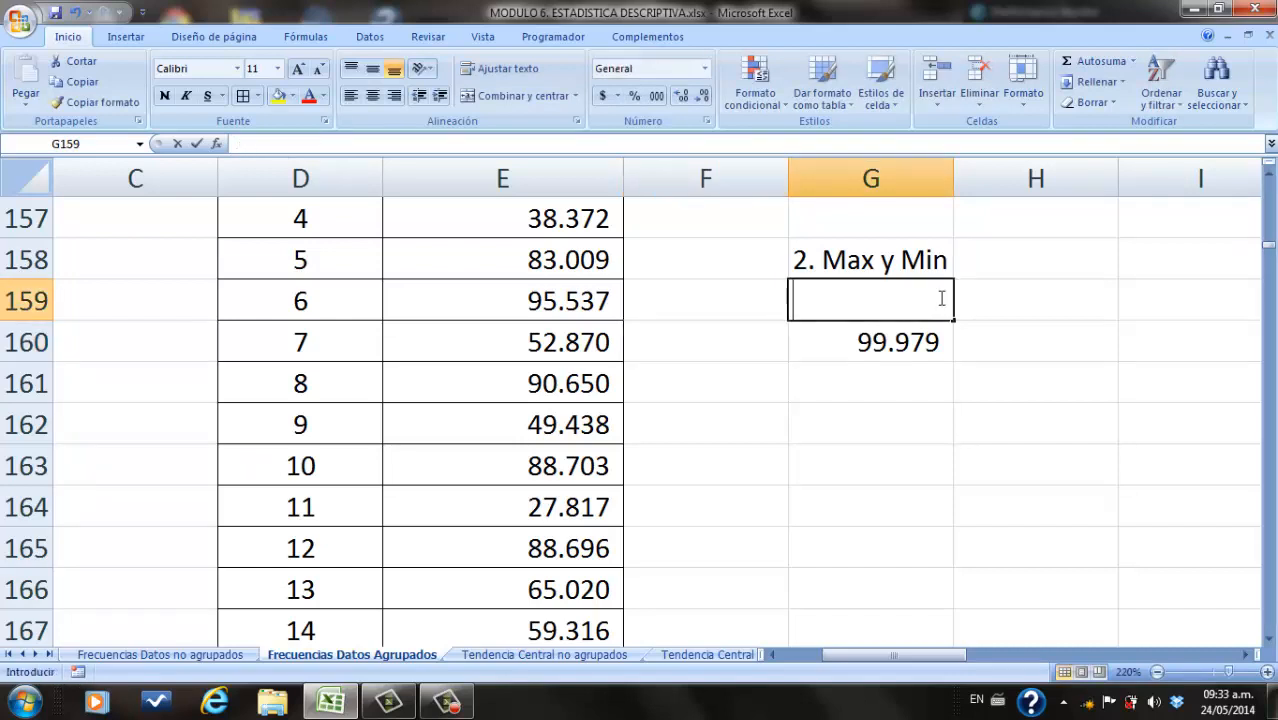
type("Max")
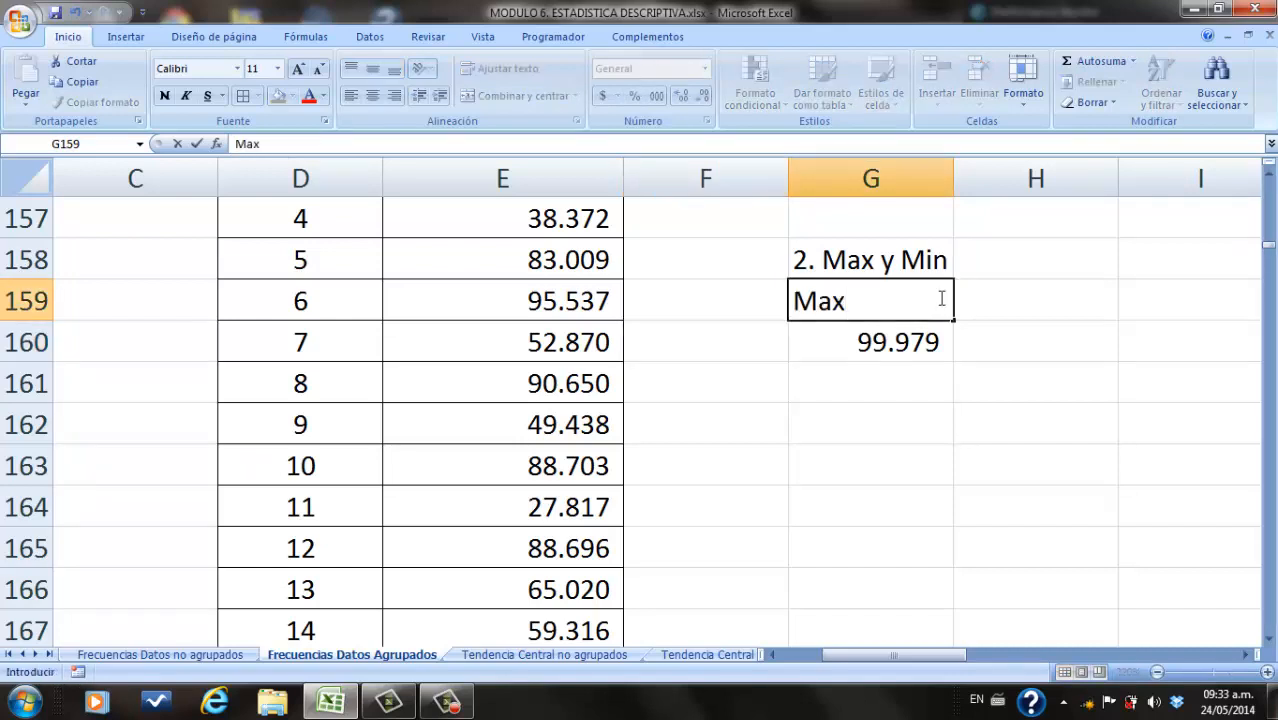
type("imo")
key("Tab")
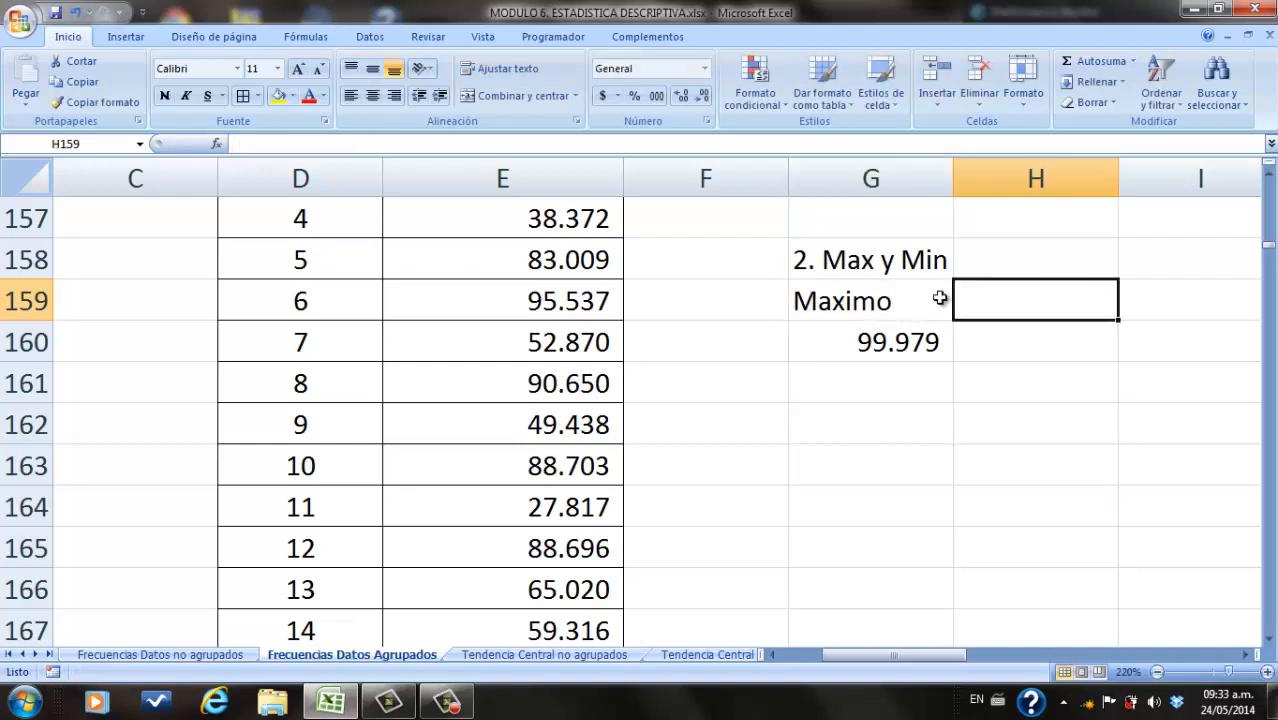
type("Mini")
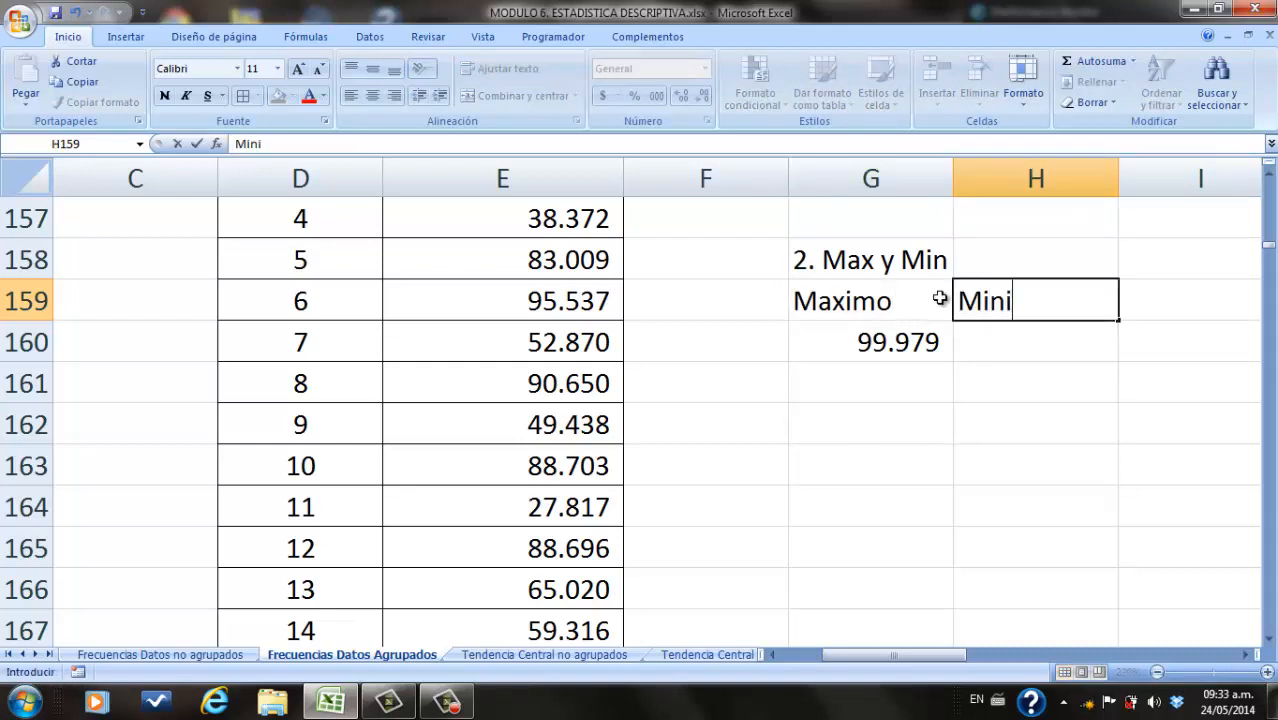
type("mo")
Step: Make the range in the G160 formula absolute so that it reads =MAX($E$154:$E$1153)
left_click(934, 340)
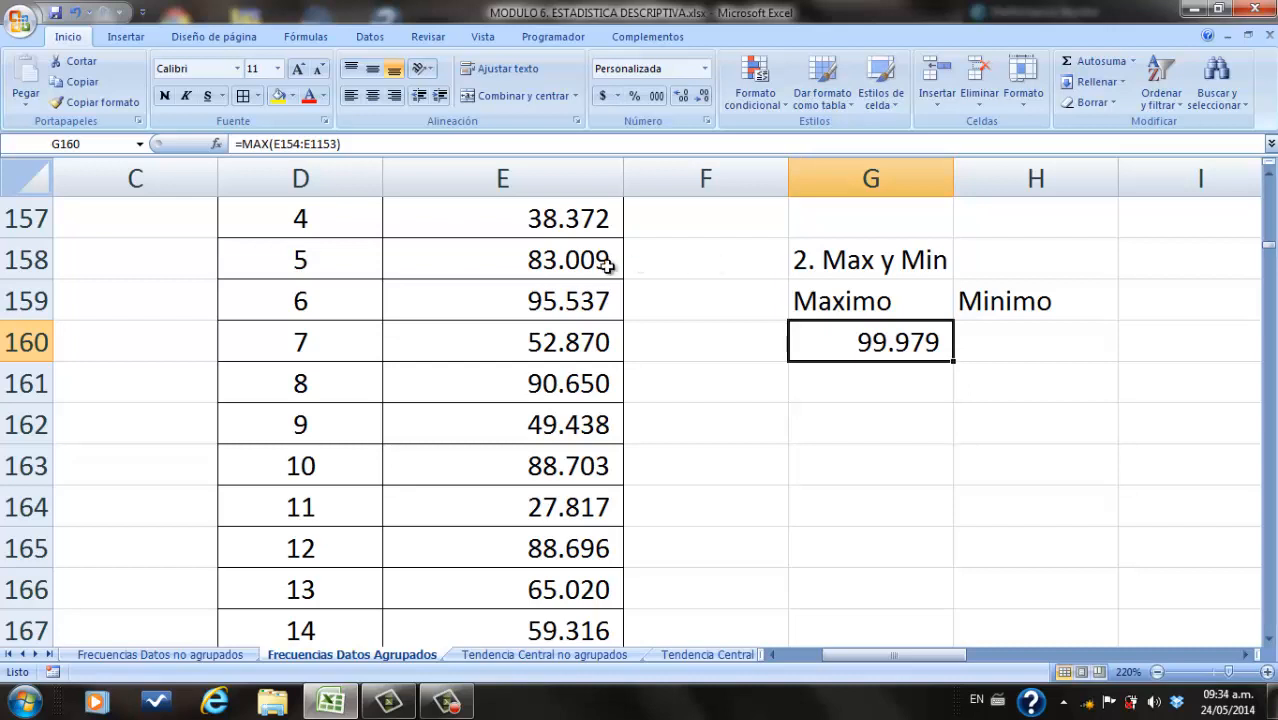
left_click(288, 147)
key("F4")
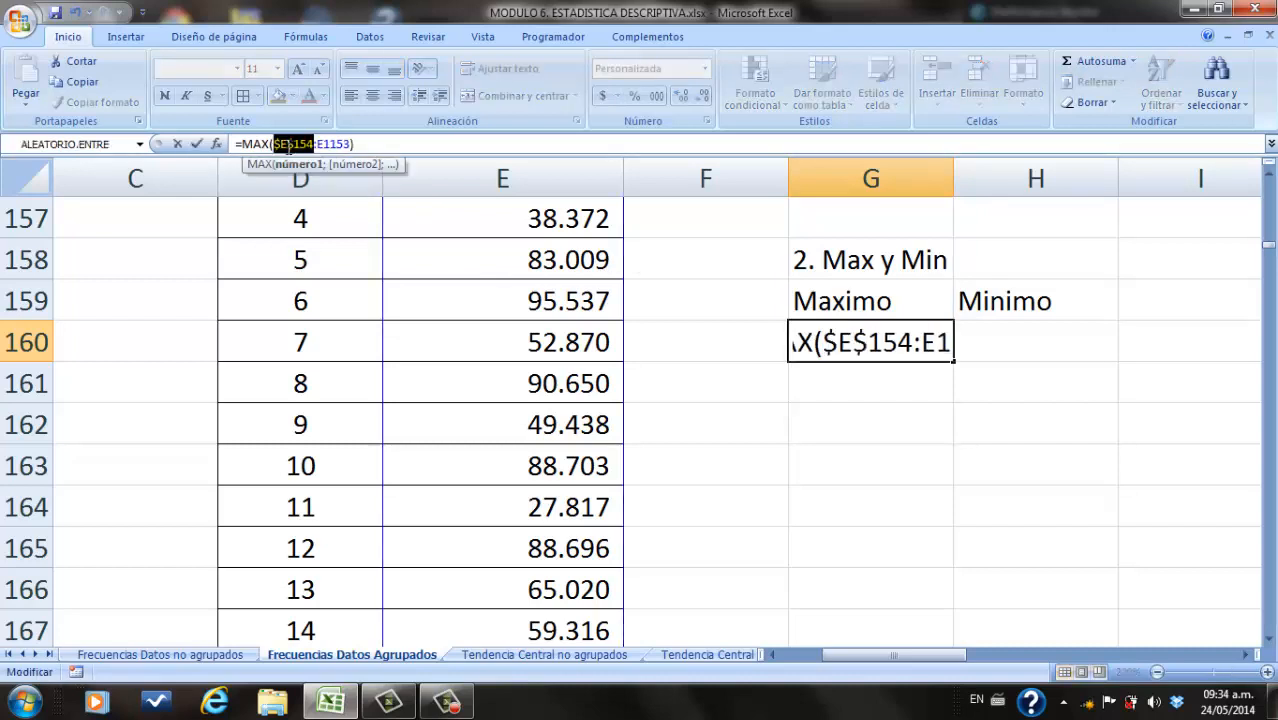
left_click(336, 145)
key("F4")
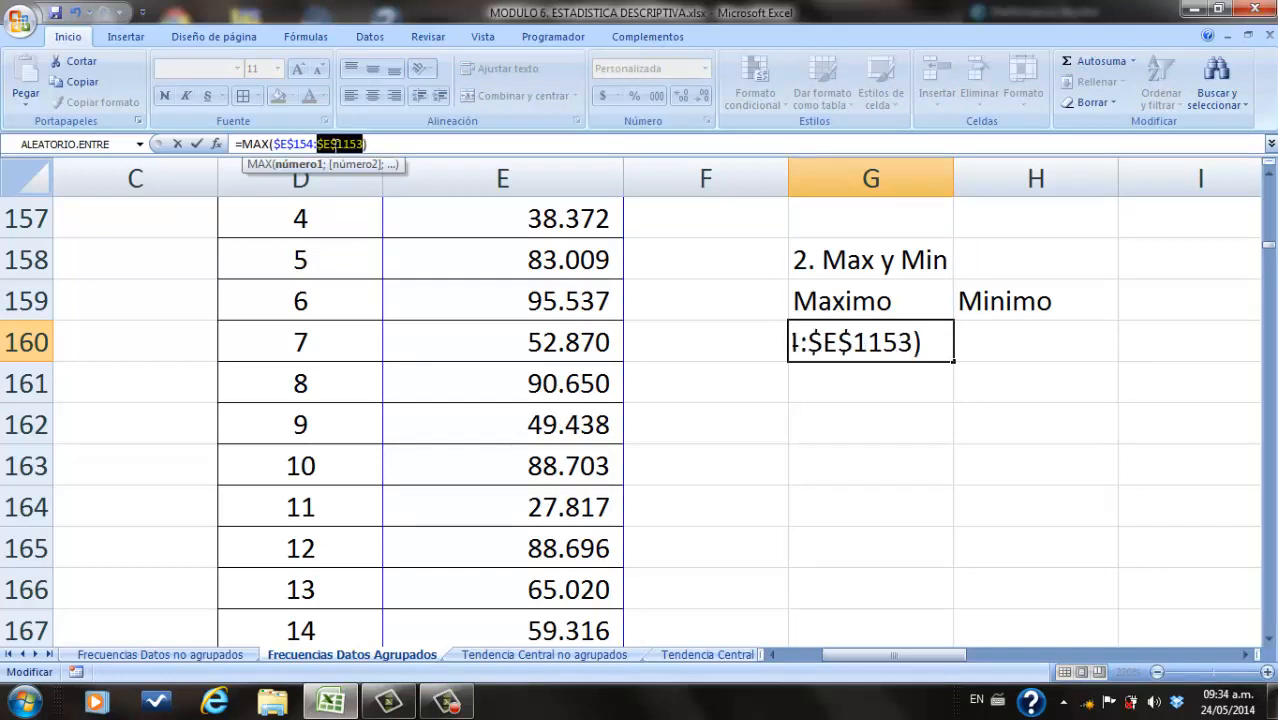
key("Return")
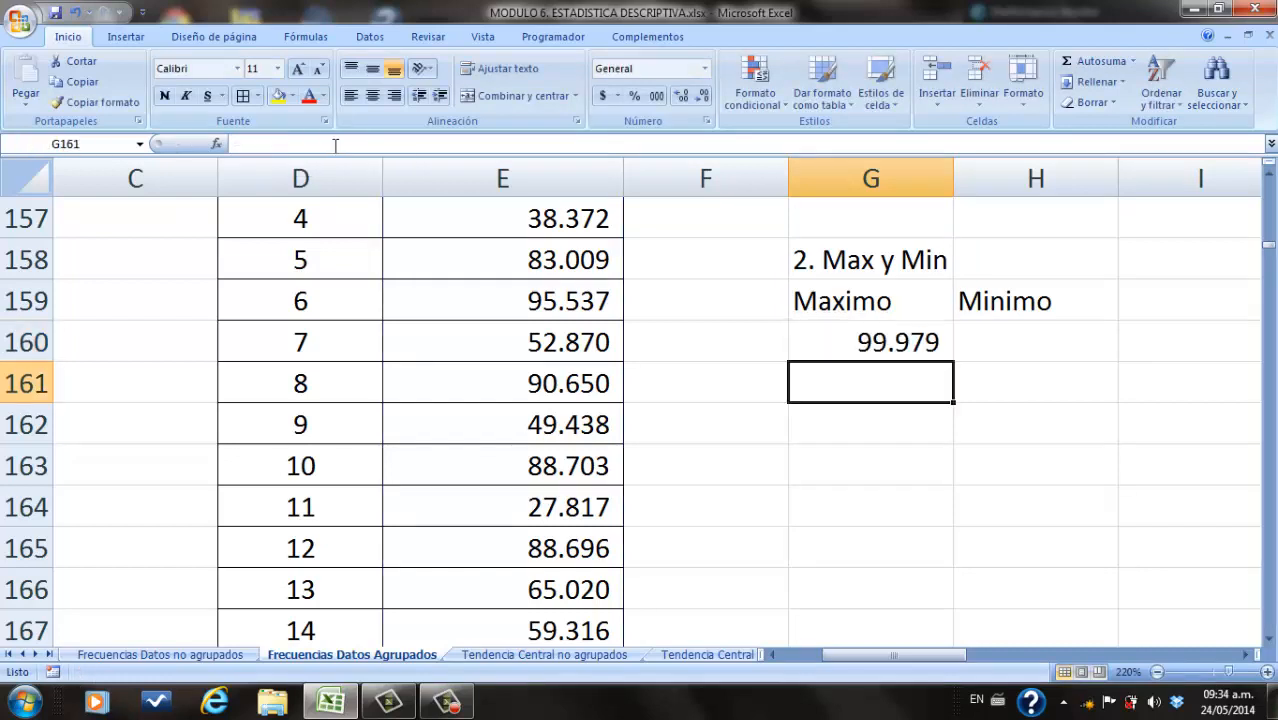
Step: Copy the G160 formula into H160 and change its function to MIN, giving =MIN($E$154:$E$1153)
left_click(874, 342)
left_click_drag(954, 360, 1093, 365)
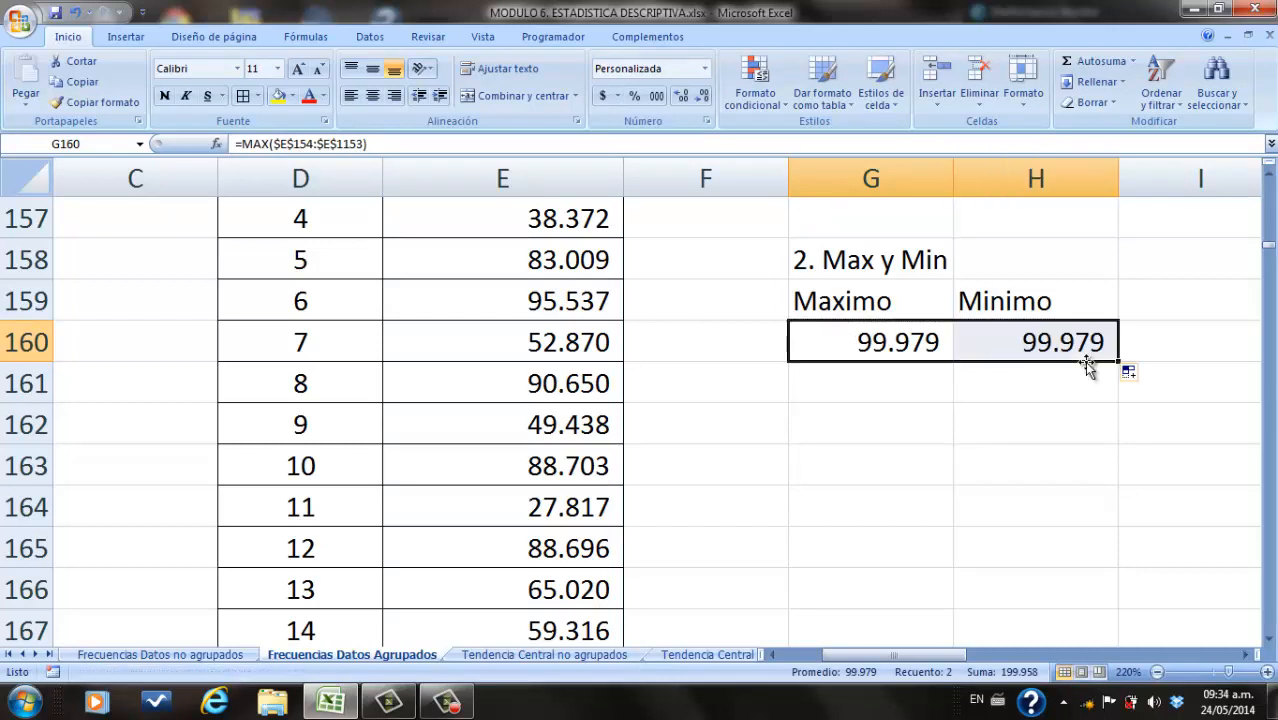
left_click(1060, 346)
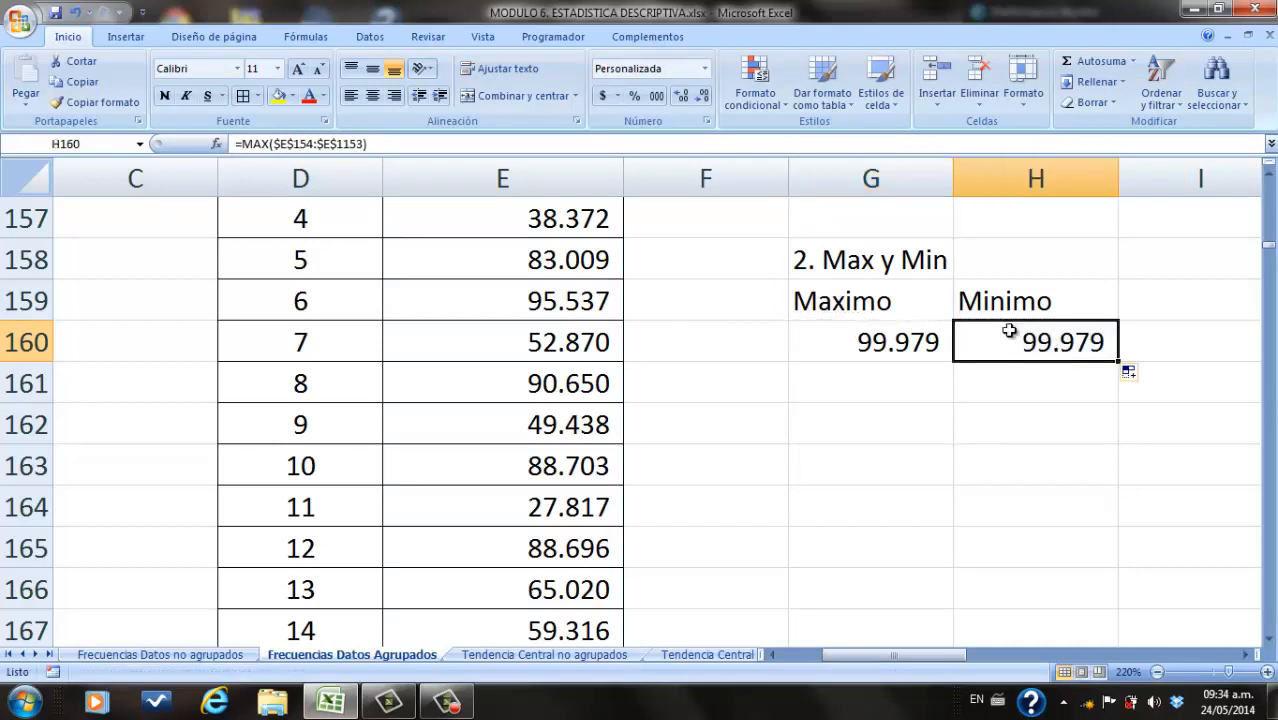
left_click(271, 146)
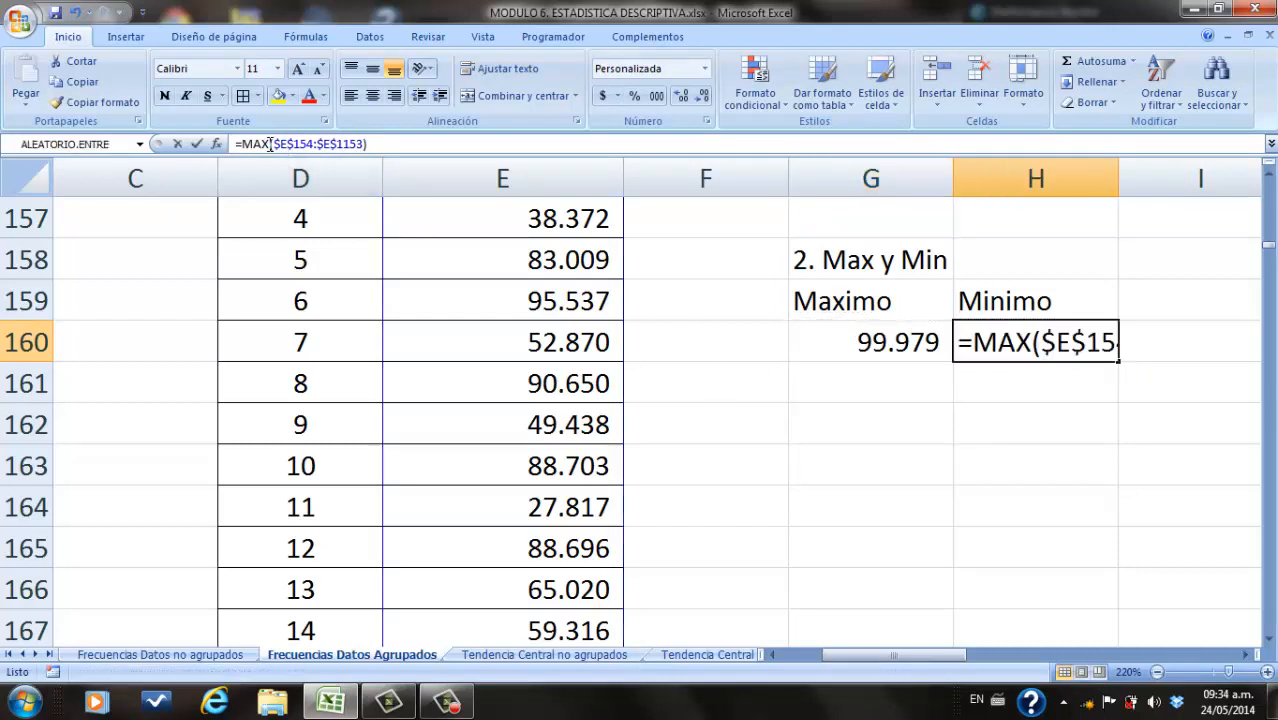
key("BackSpace")
key("BackSpace")
type("in")
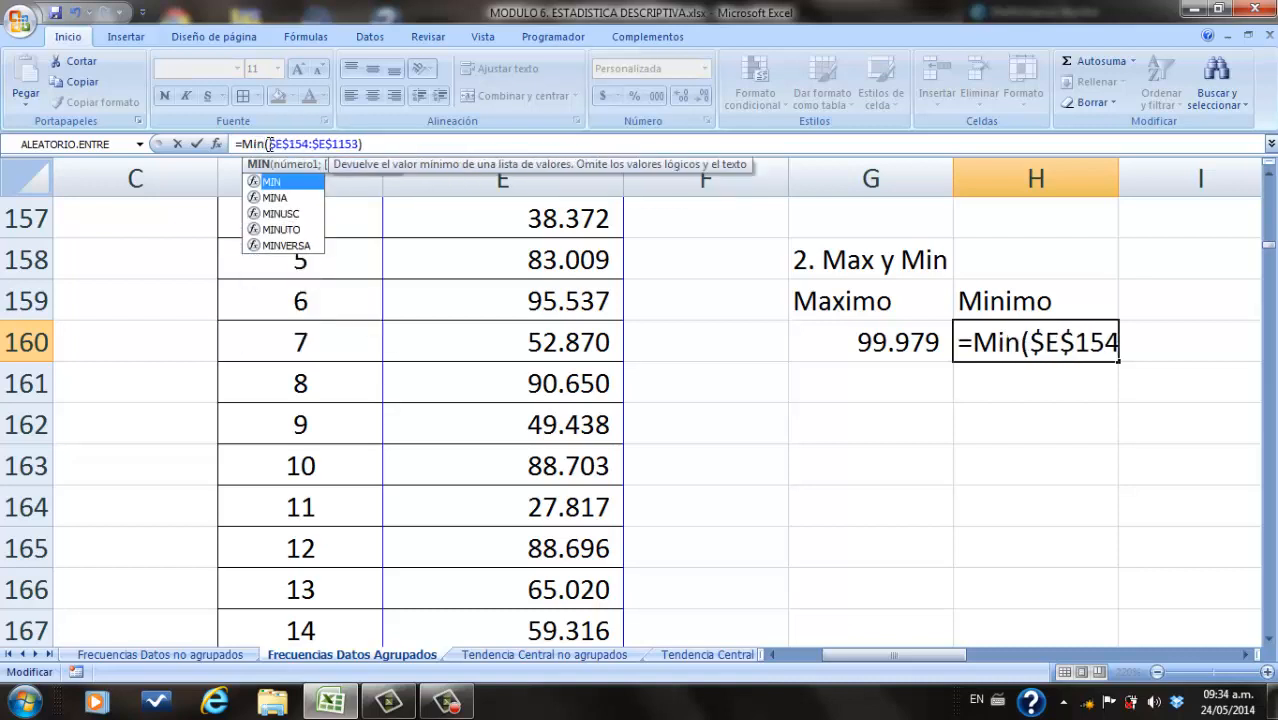
key("Return")
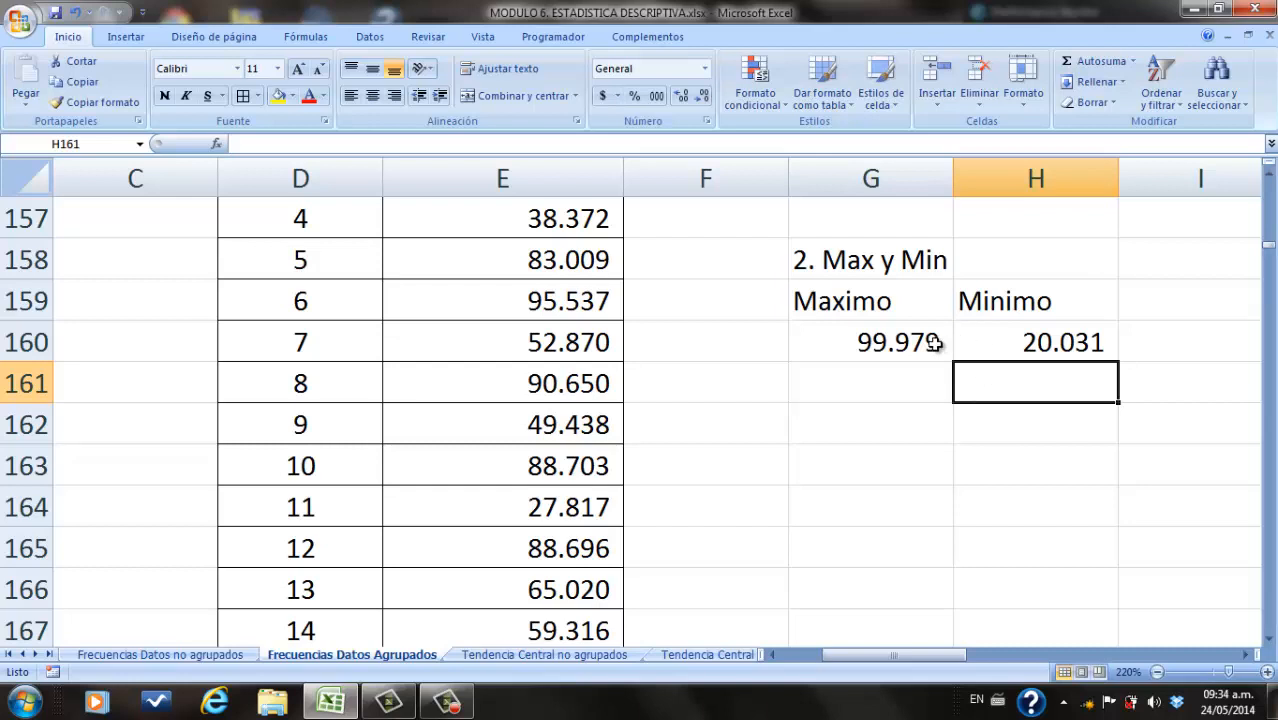
Step: Put borders around the values in G160:H160 and fill both the values and their labels, G159:H160, with yellow
left_click_drag(890, 342, 990, 345)
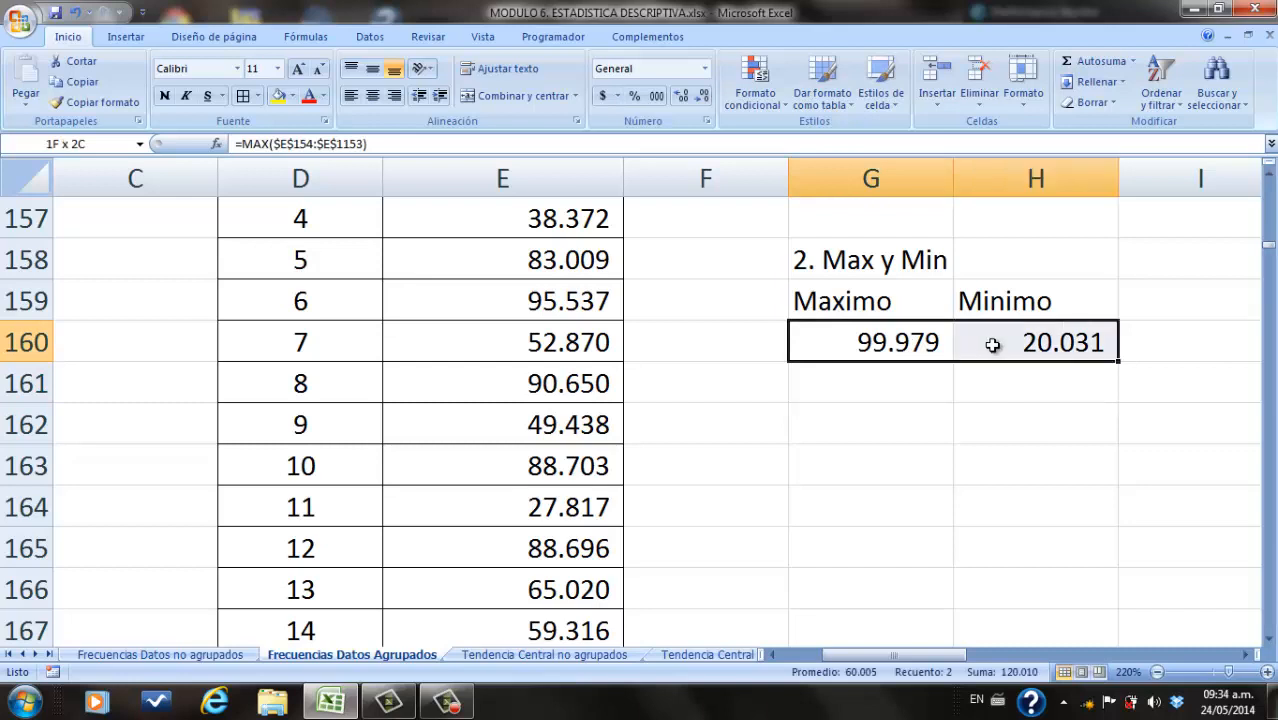
left_click(244, 96)
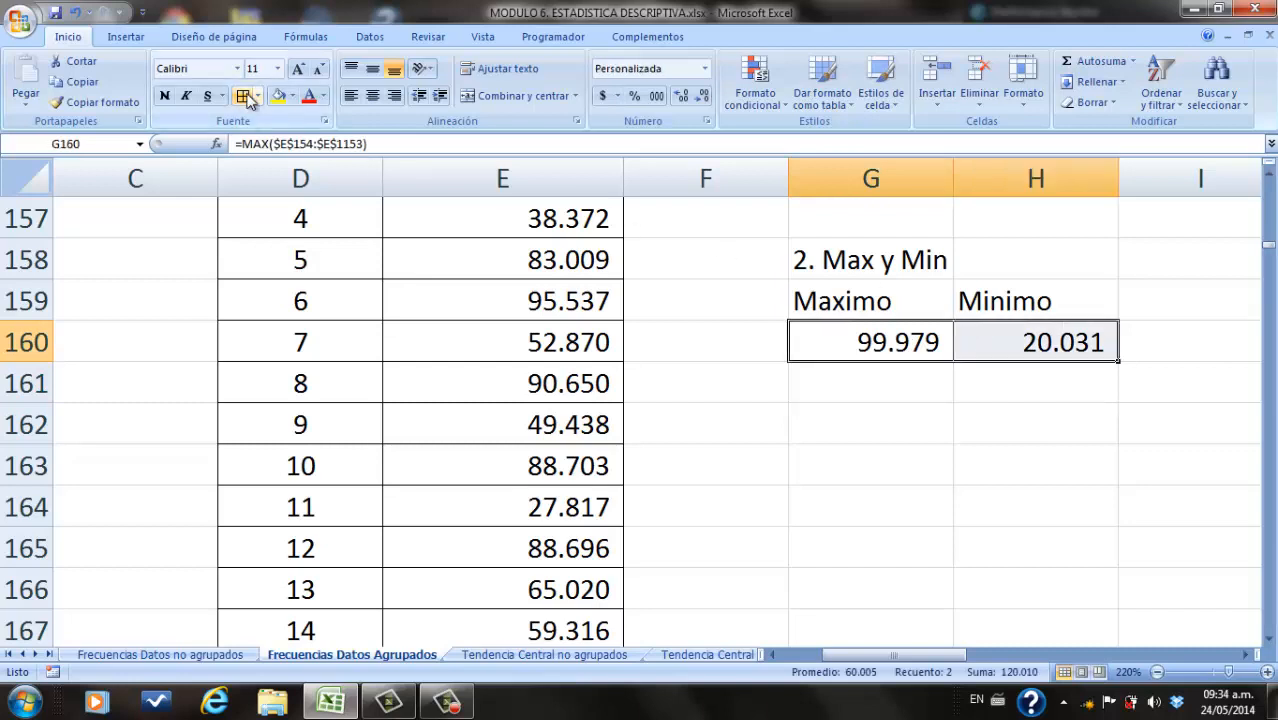
left_click(294, 97)
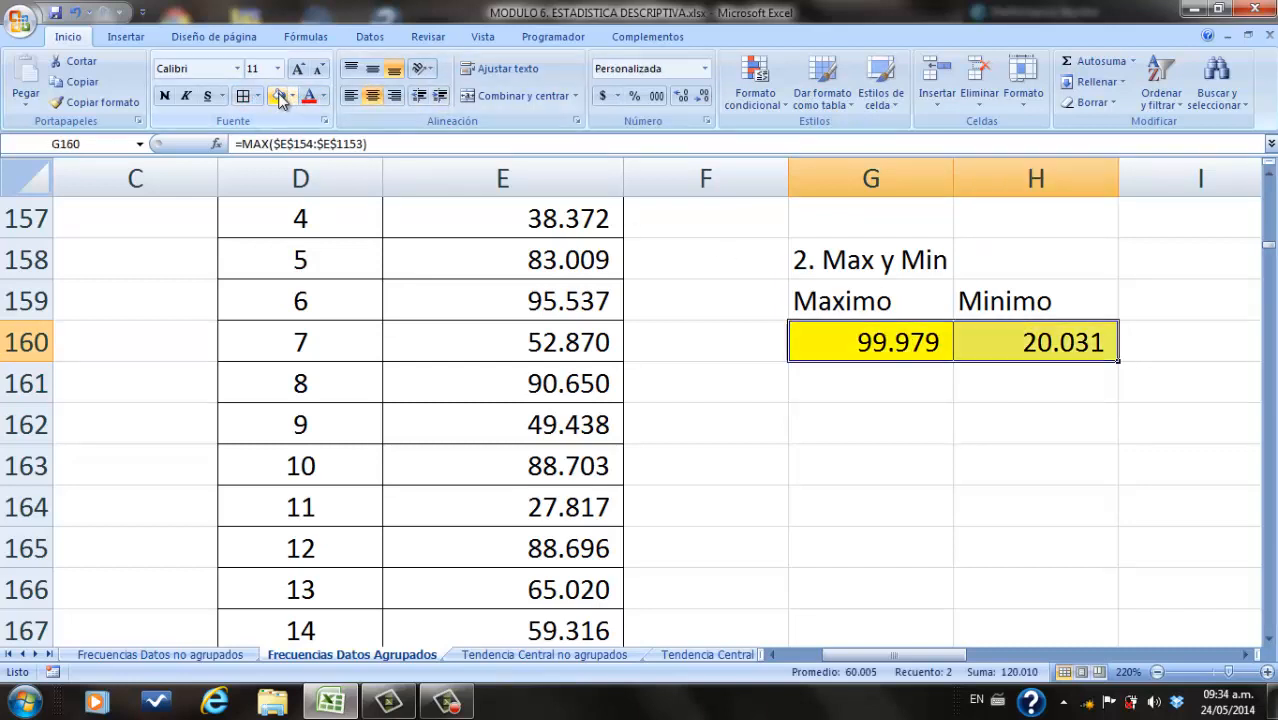
left_click(907, 302)
left_click_drag(907, 302, 984, 300)
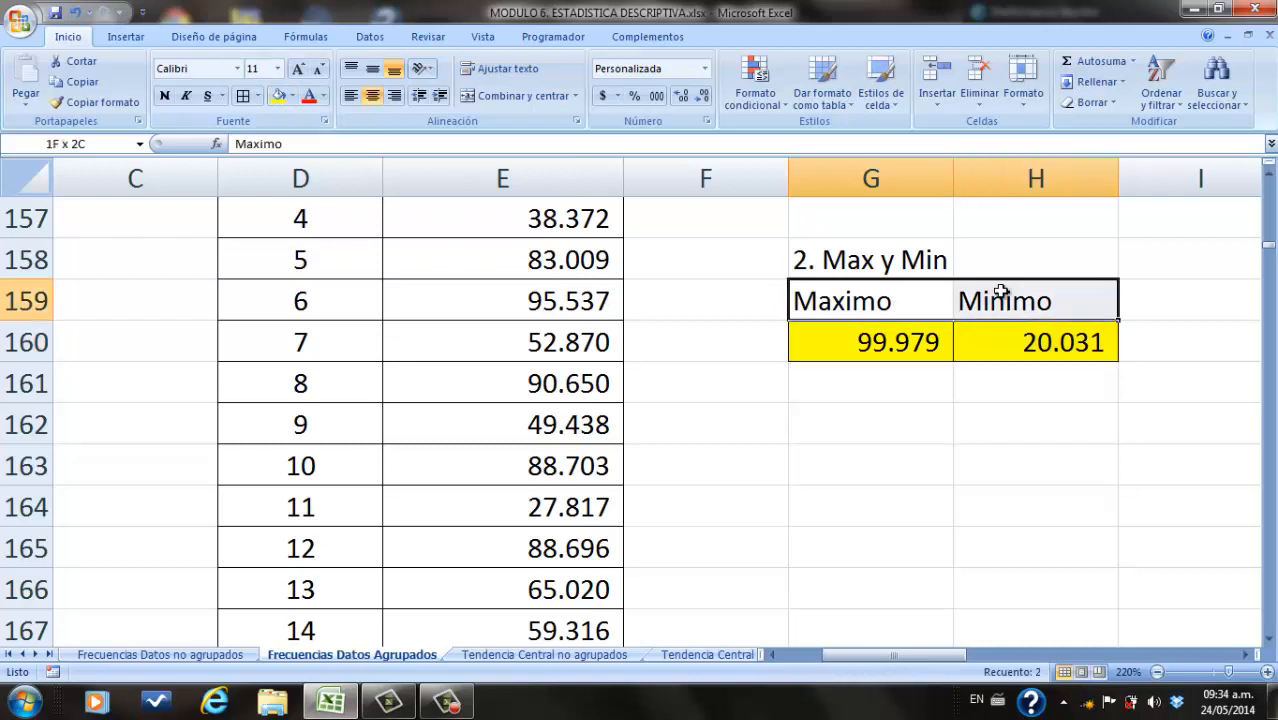
left_click(278, 98)
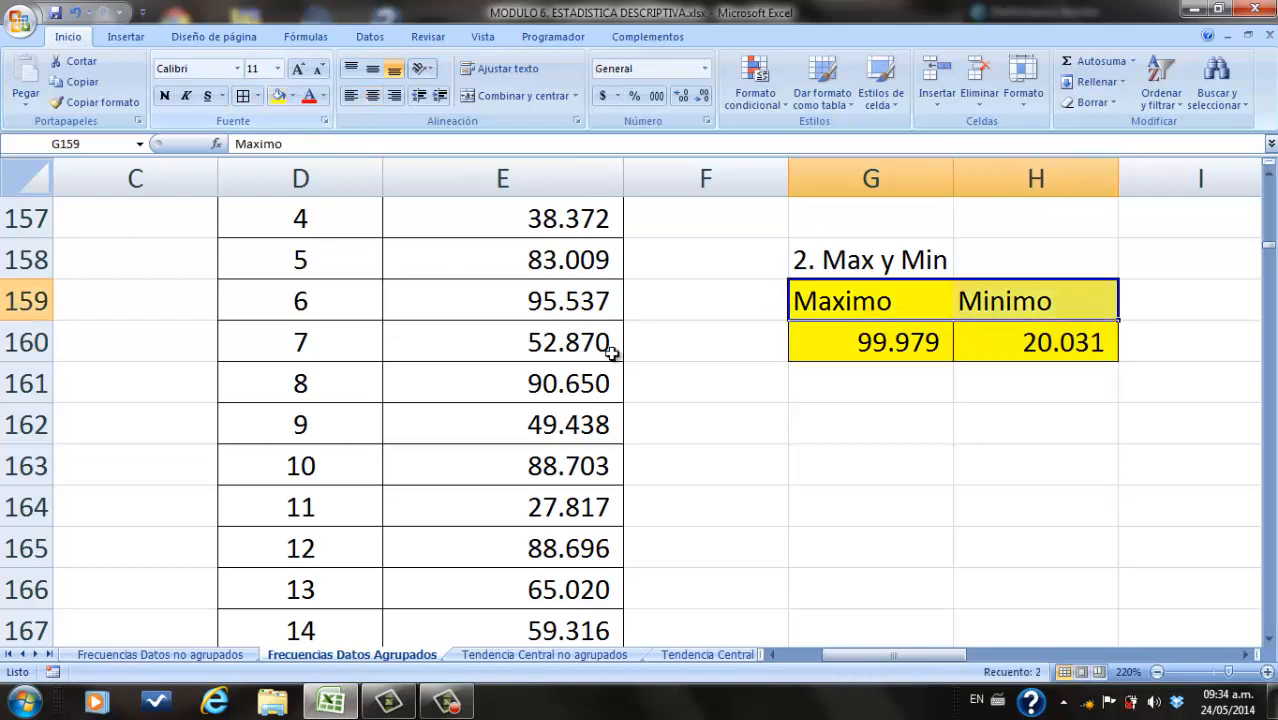
double_click(850, 343)
left_click_drag(851, 343, 973, 349)
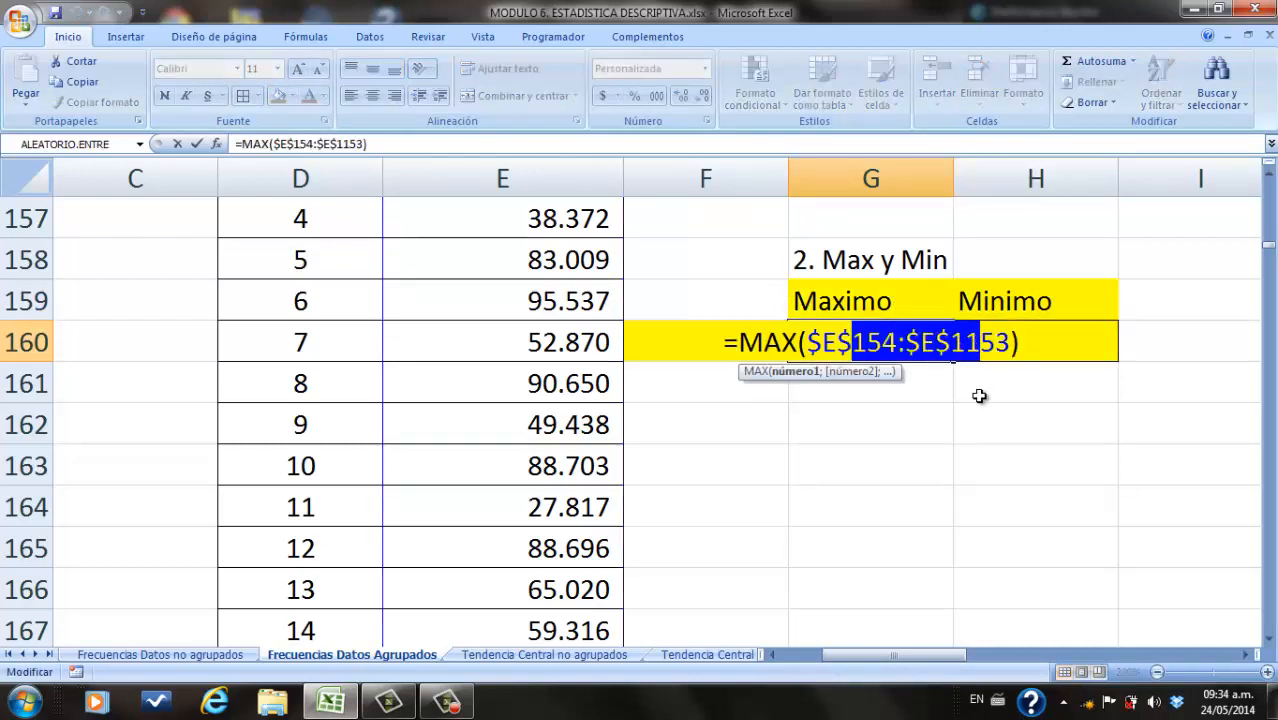
left_click(979, 392)
key("Return")
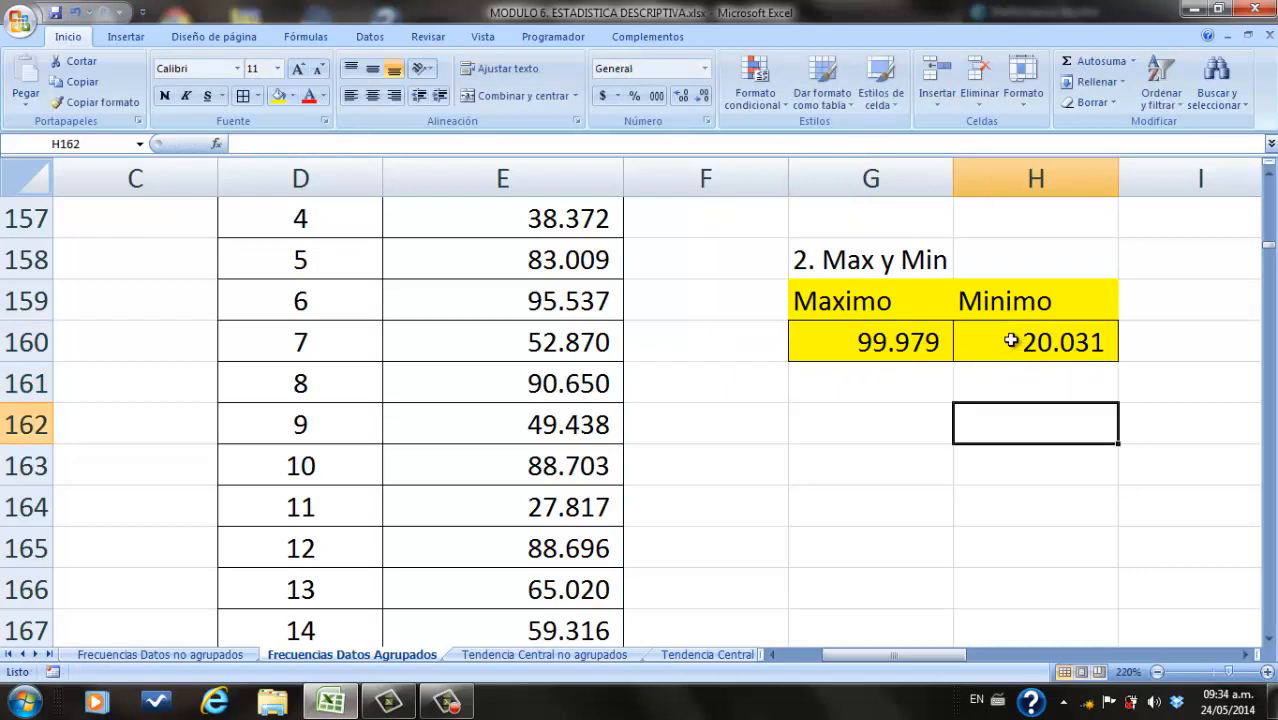
left_click_drag(1005, 340, 870, 340)
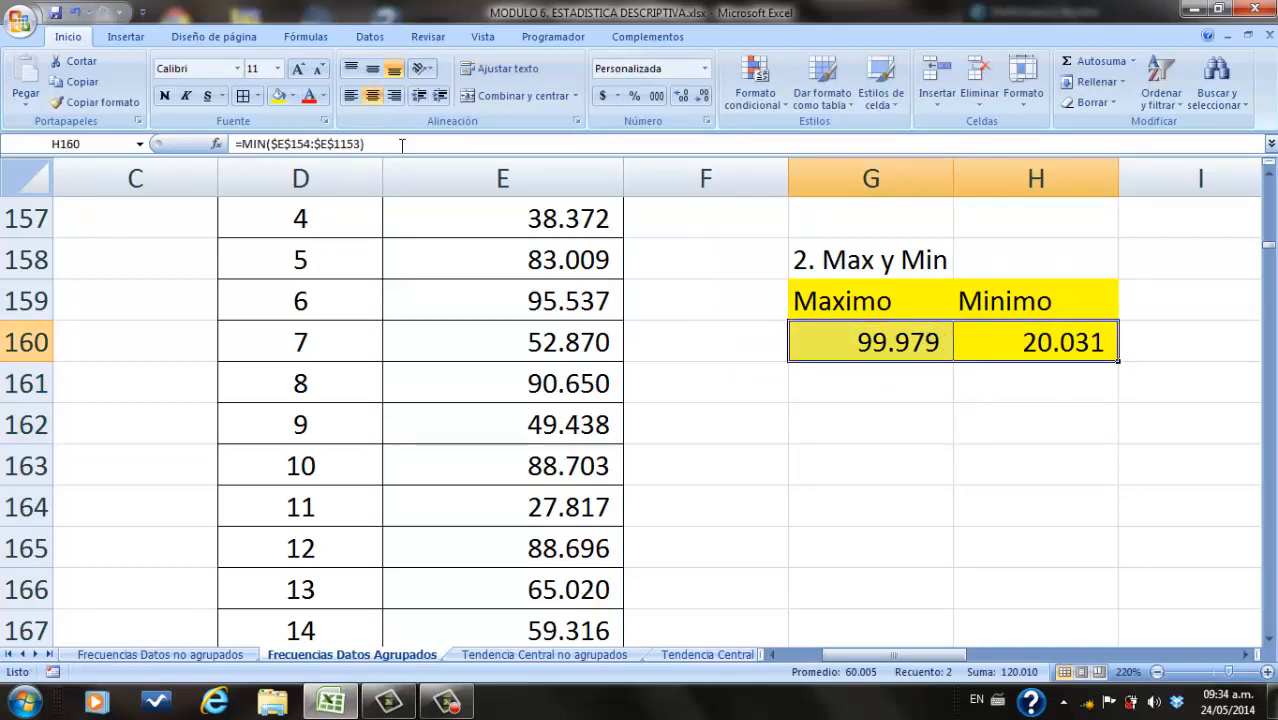
key("Return")
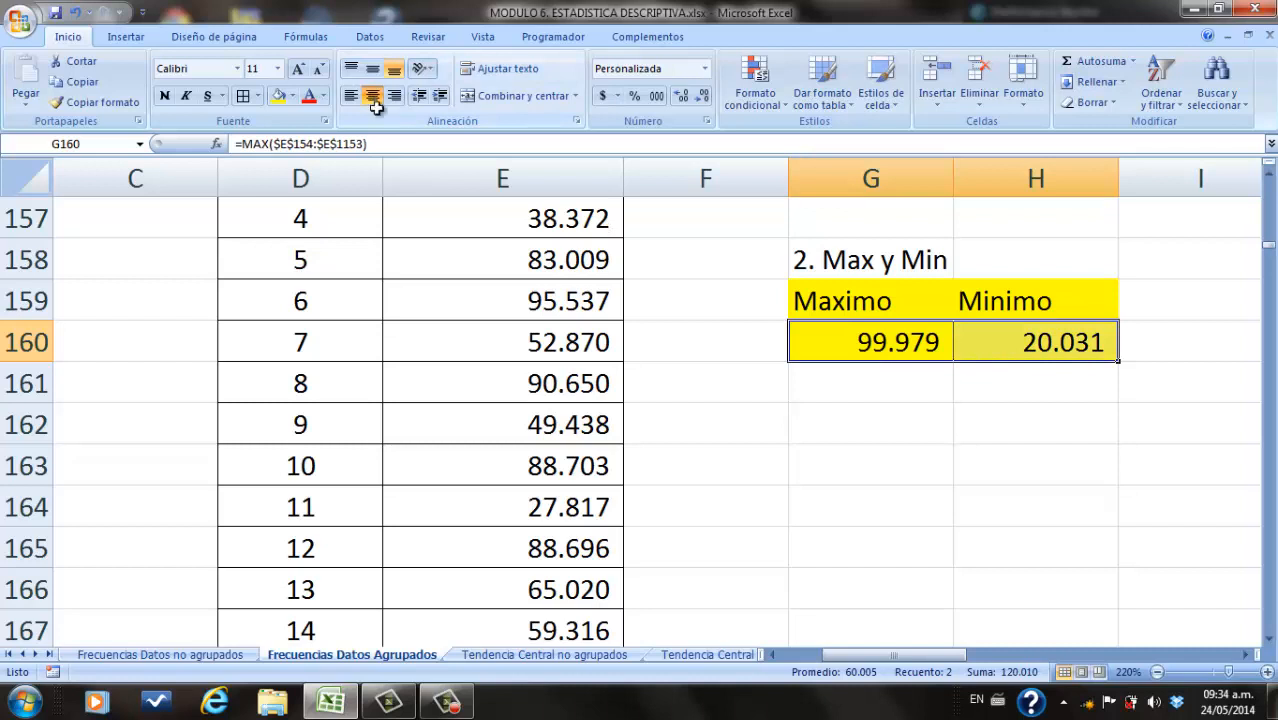
Step: Enter the heading "3. Ancho de Clase" in G162, below the maximum and minimum results
left_click(836, 406)
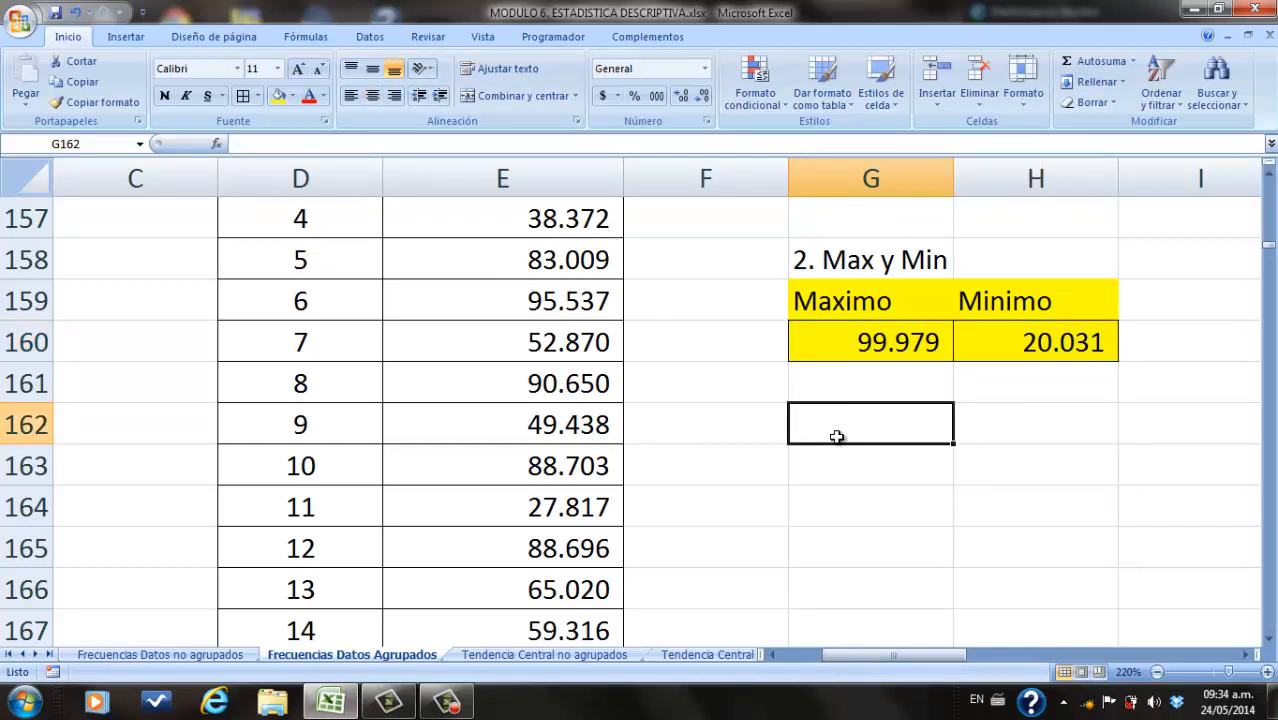
type("3.")
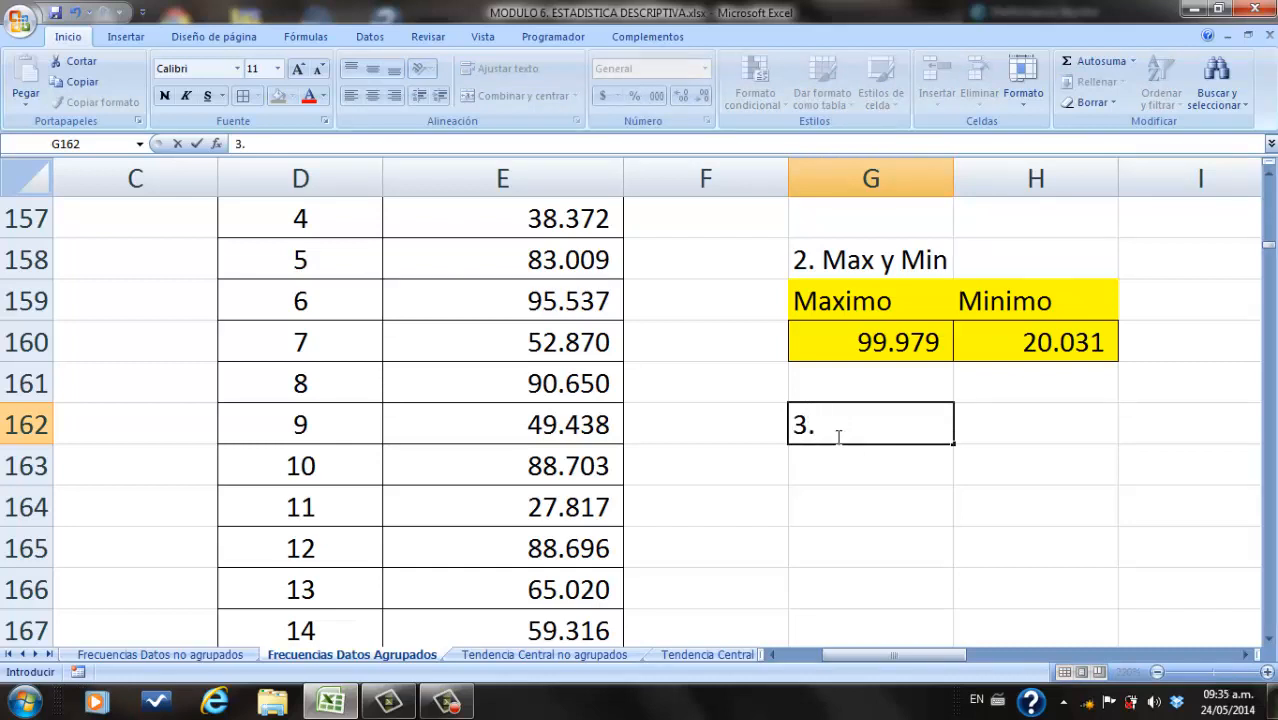
type(" Marca")
key("BackSpace")
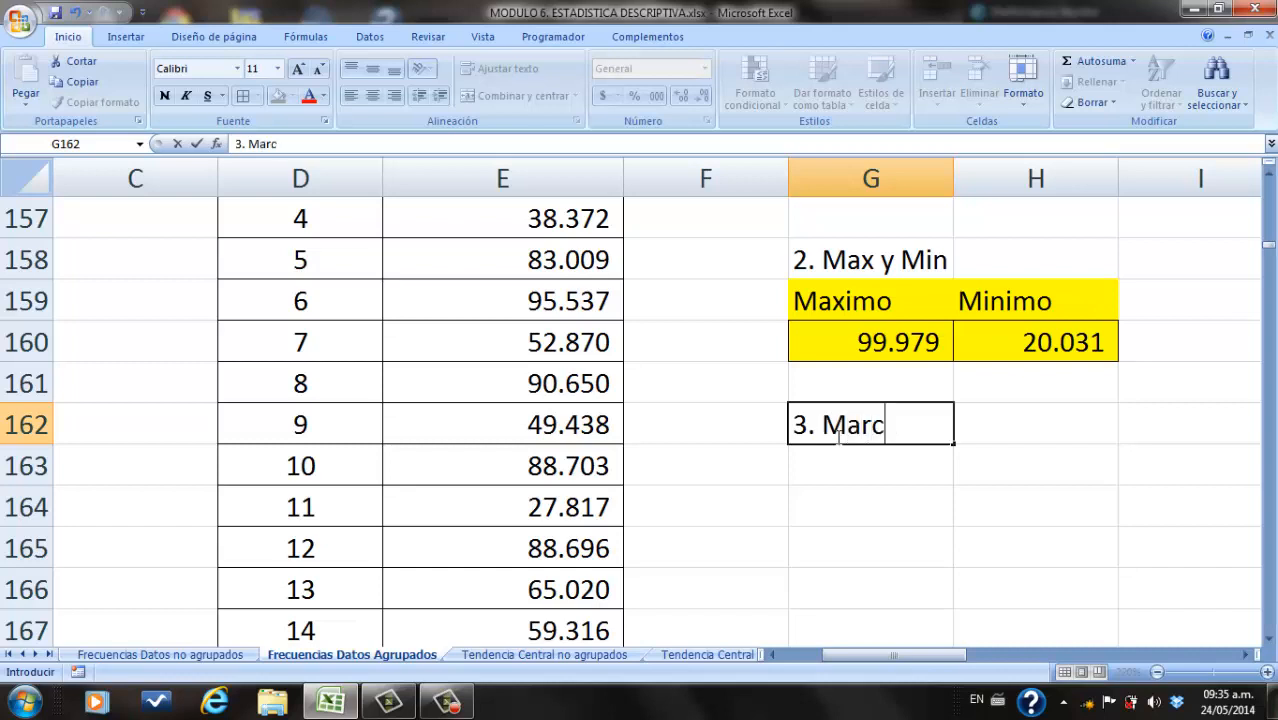
key("BackSpace")
key("BackSpace")
key("BackSpace")
key("BackSpace")
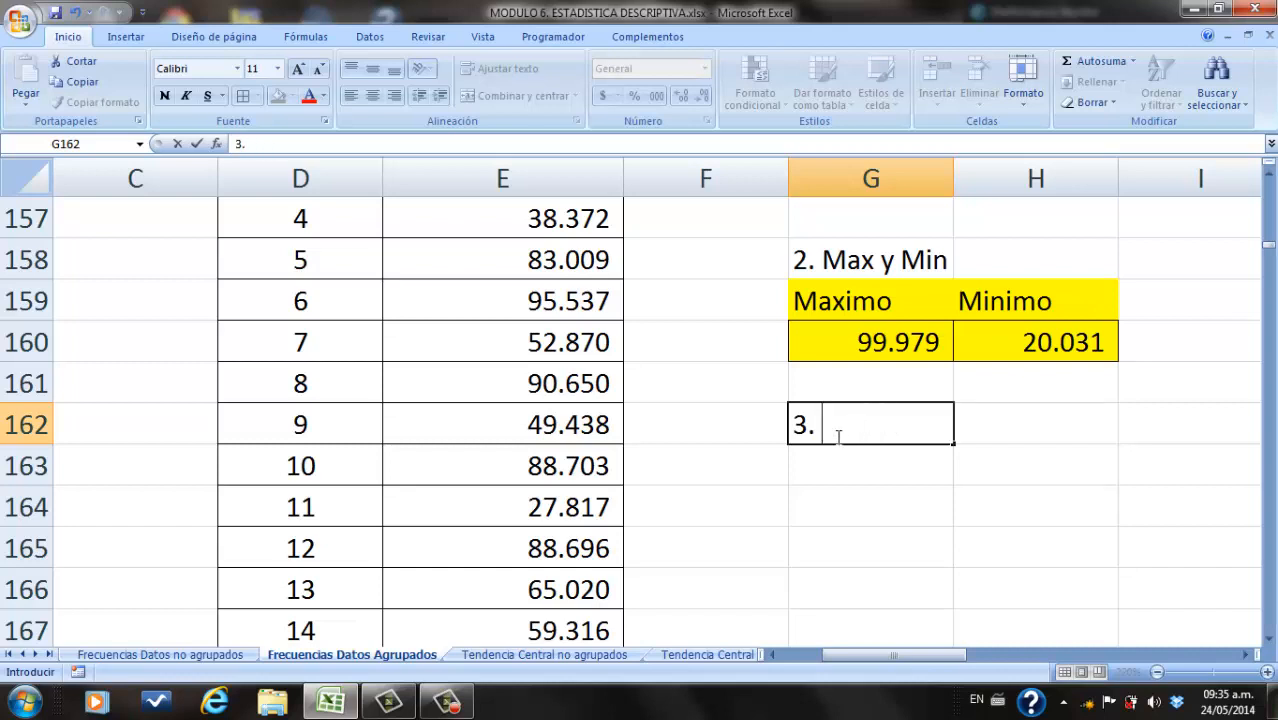
type("Ancho ")
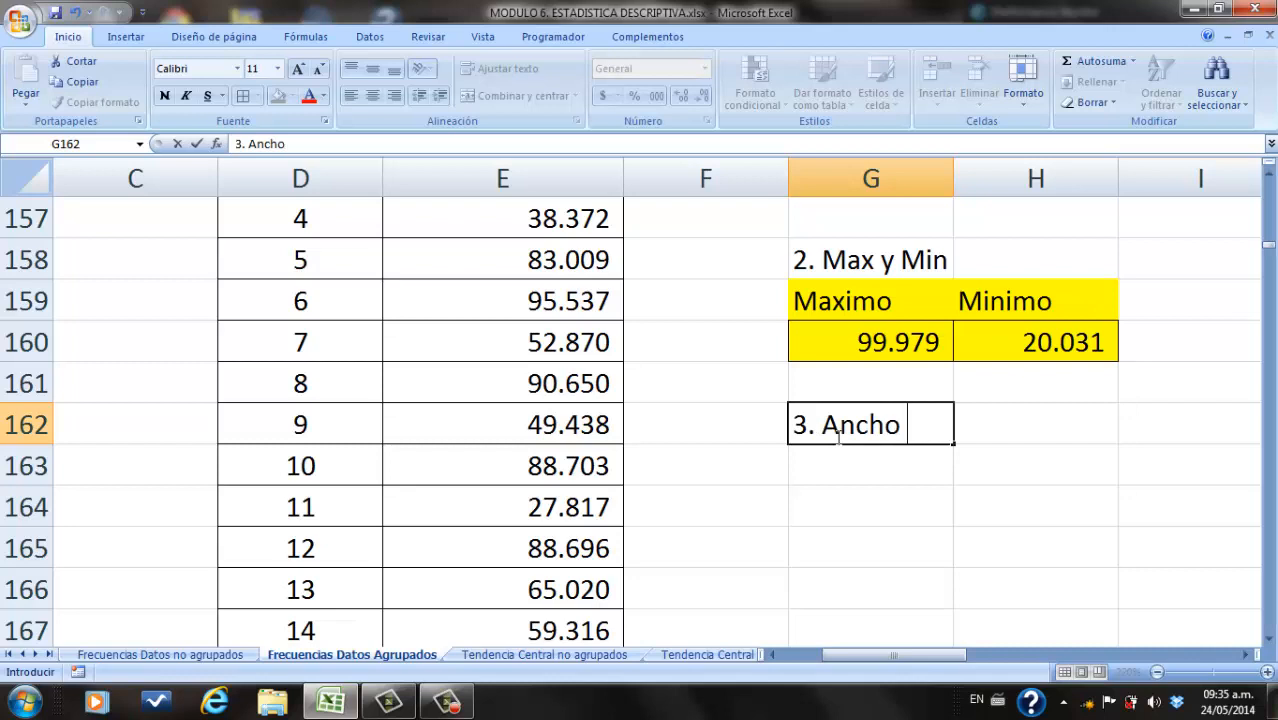
type("de Clas")
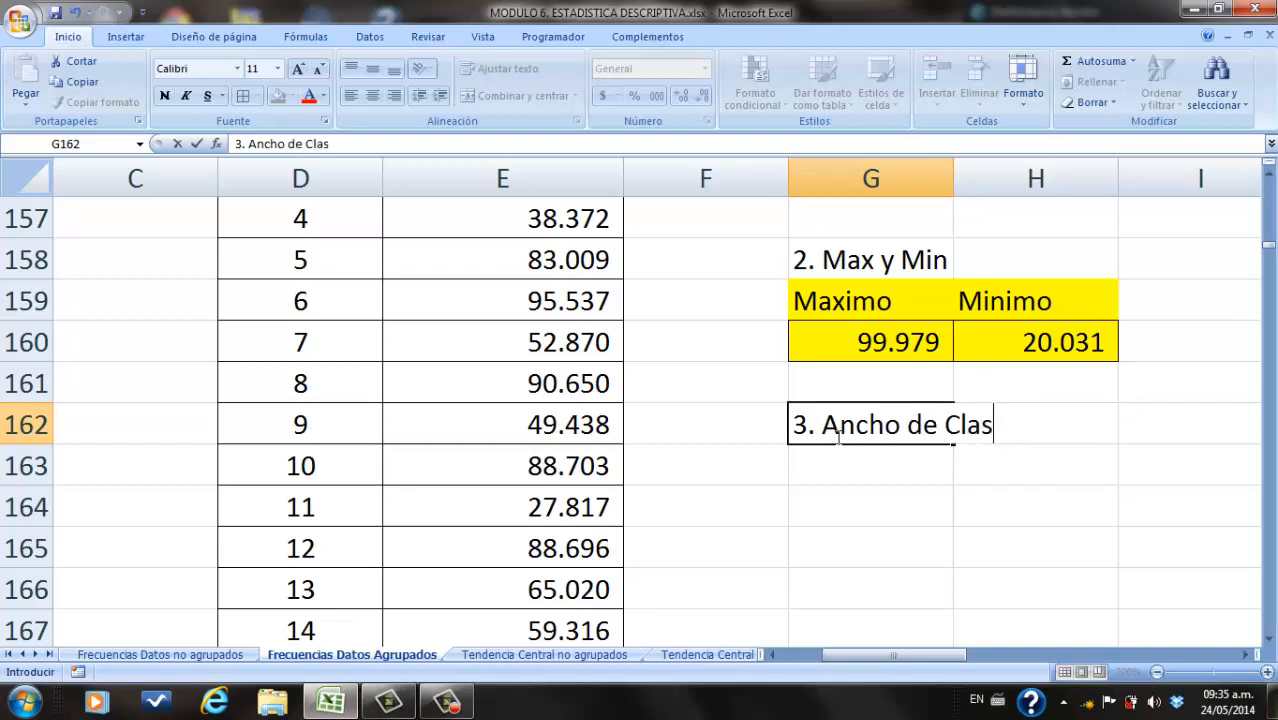
type("e")
key("Return")
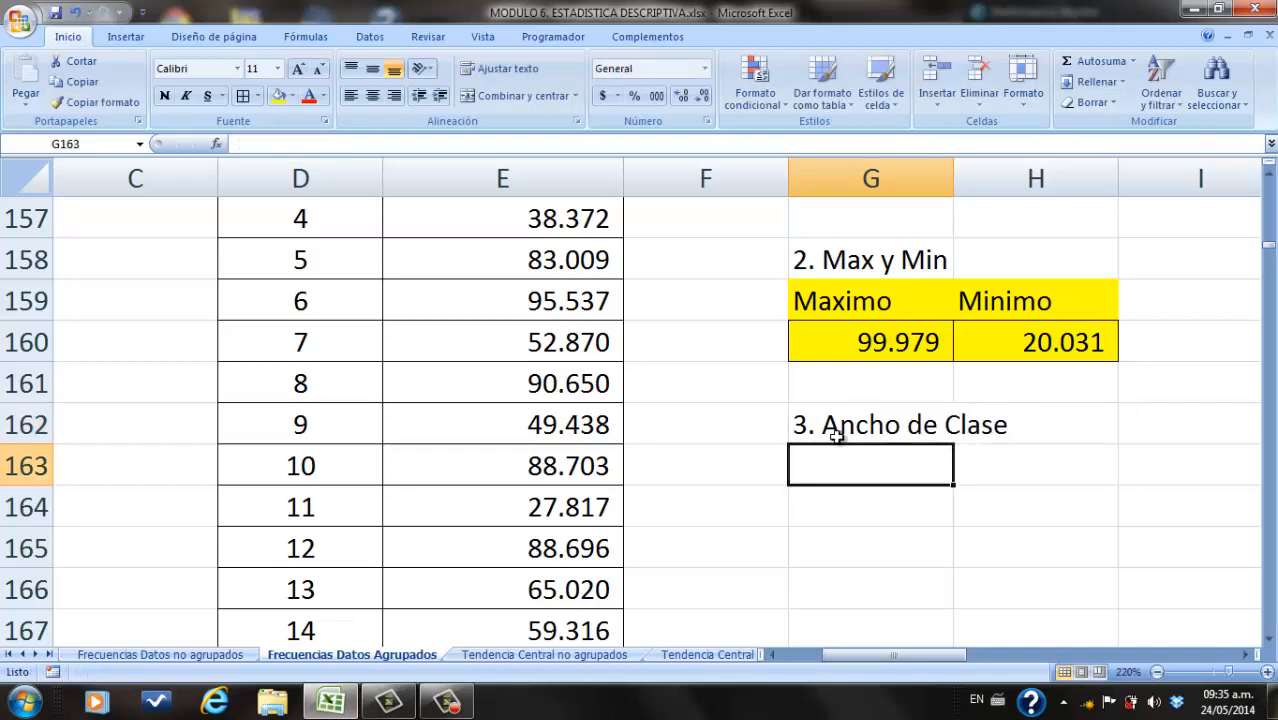
Step: Write the class width formula as the text m=(max-min)/C in G164
key("Return")
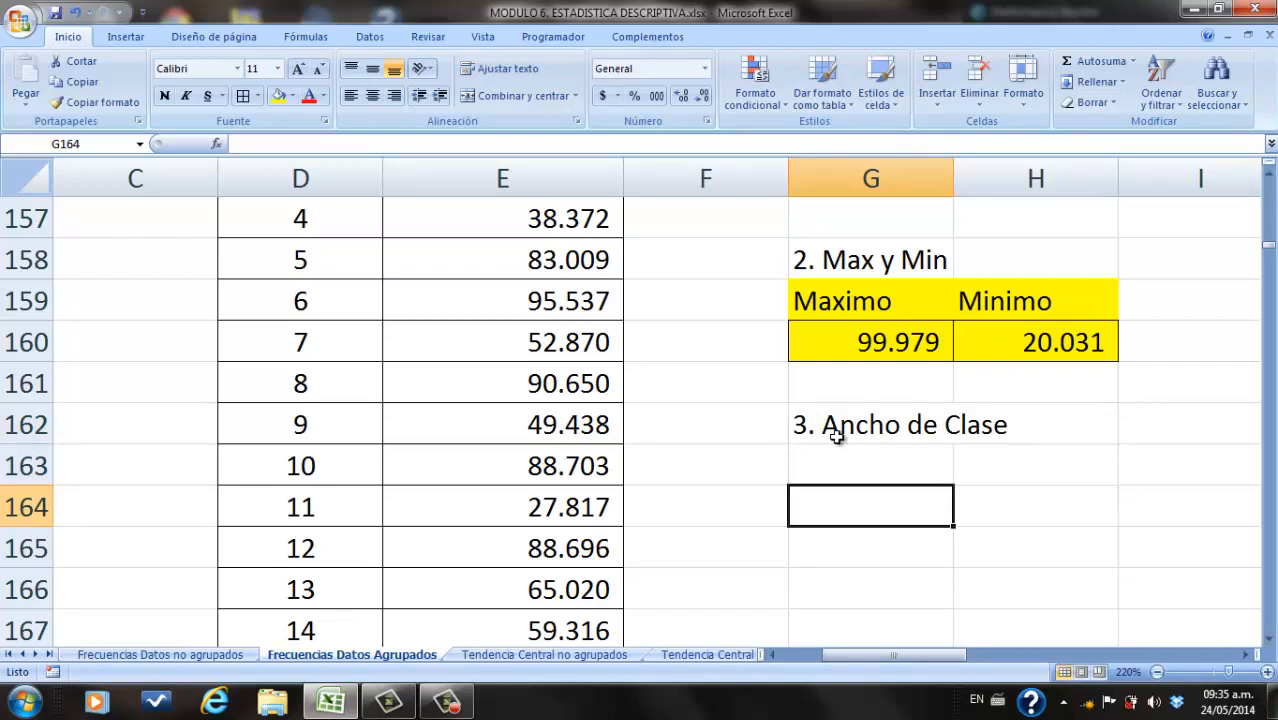
type("m)")
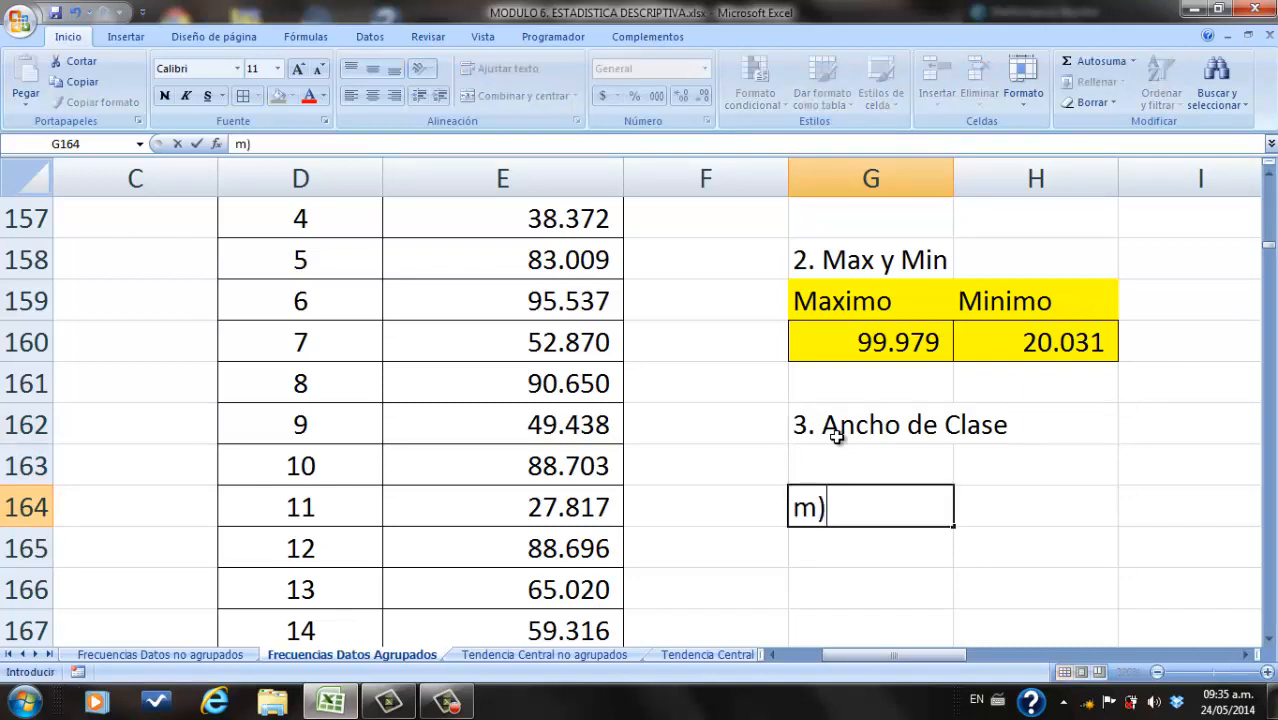
key("BackSpace")
type("=*")
key("BackSpace")
type("(m")
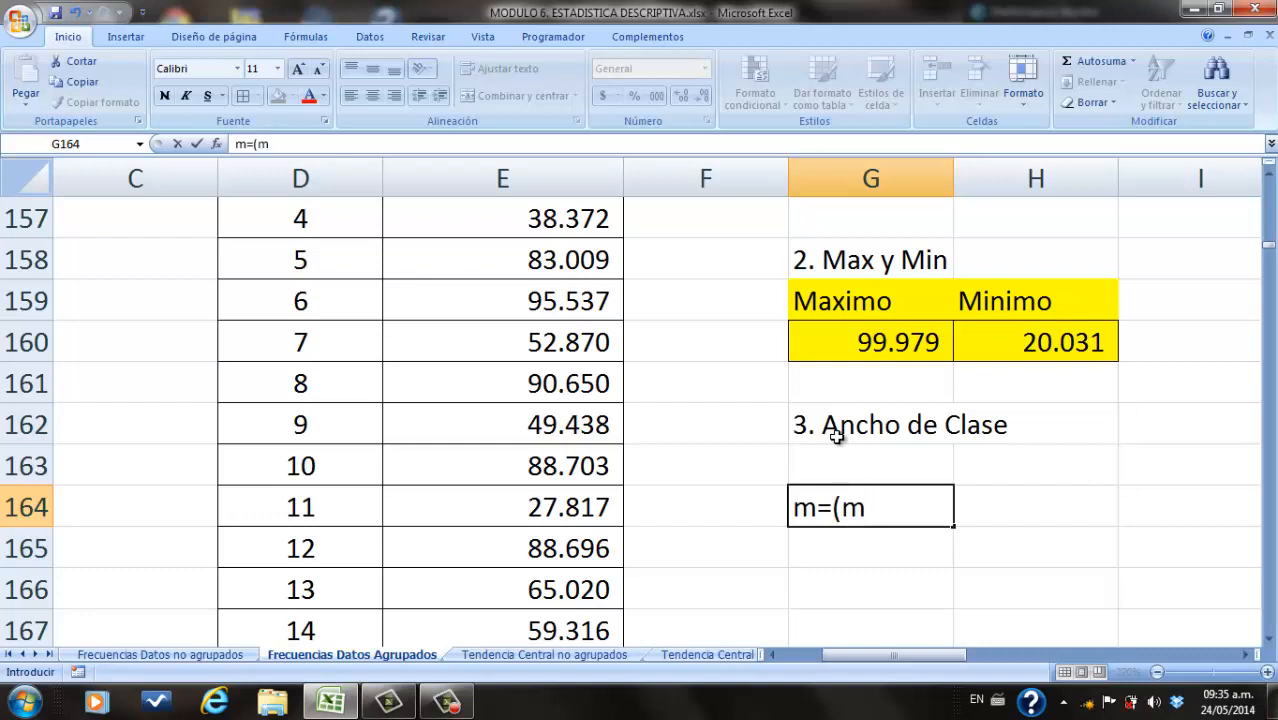
type("ax-min")
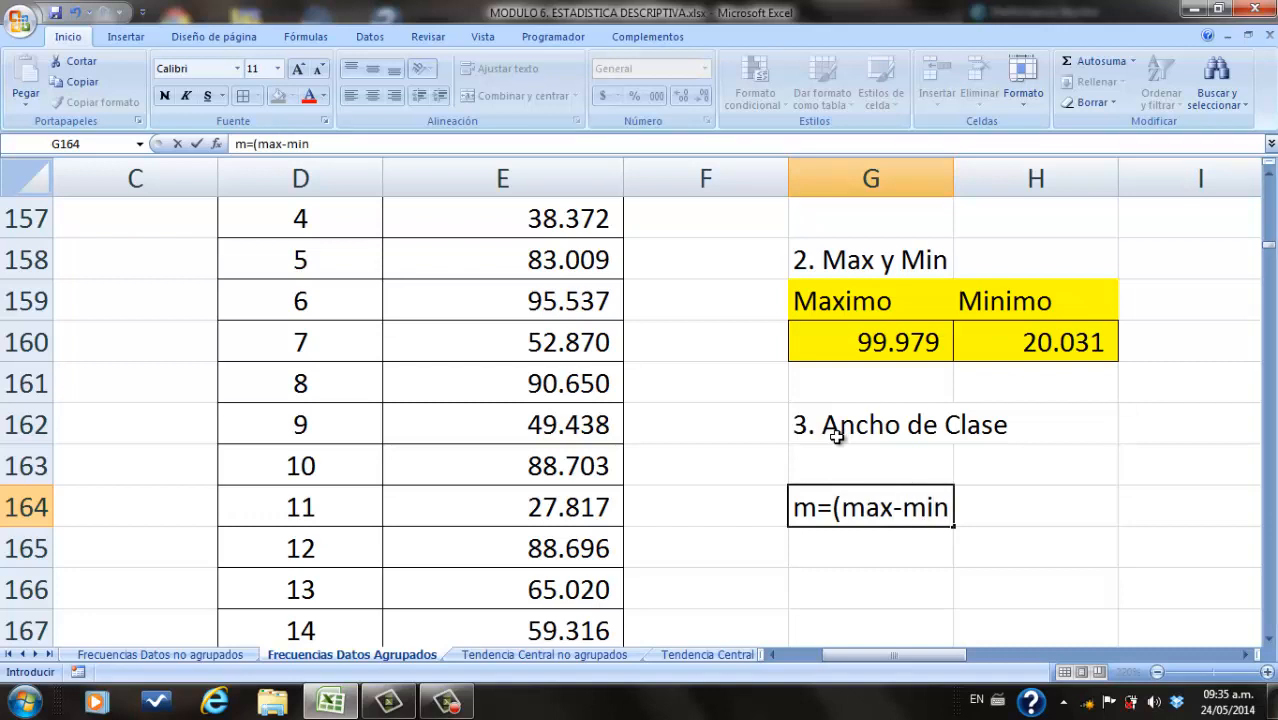
type("(")
key("BackSpace")
type(")/C")
key("Return")
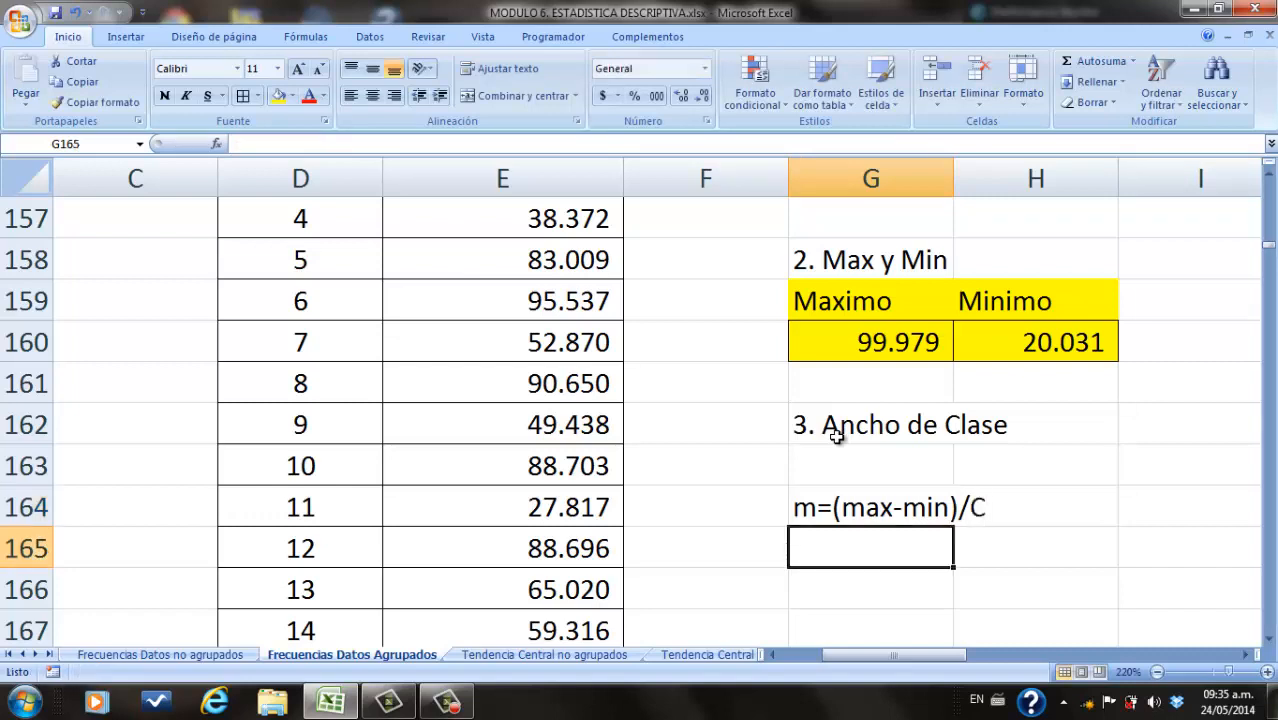
Step: Label G166 as m and calculate the class width in H166 with =(G160-H160)/11
key("Return")
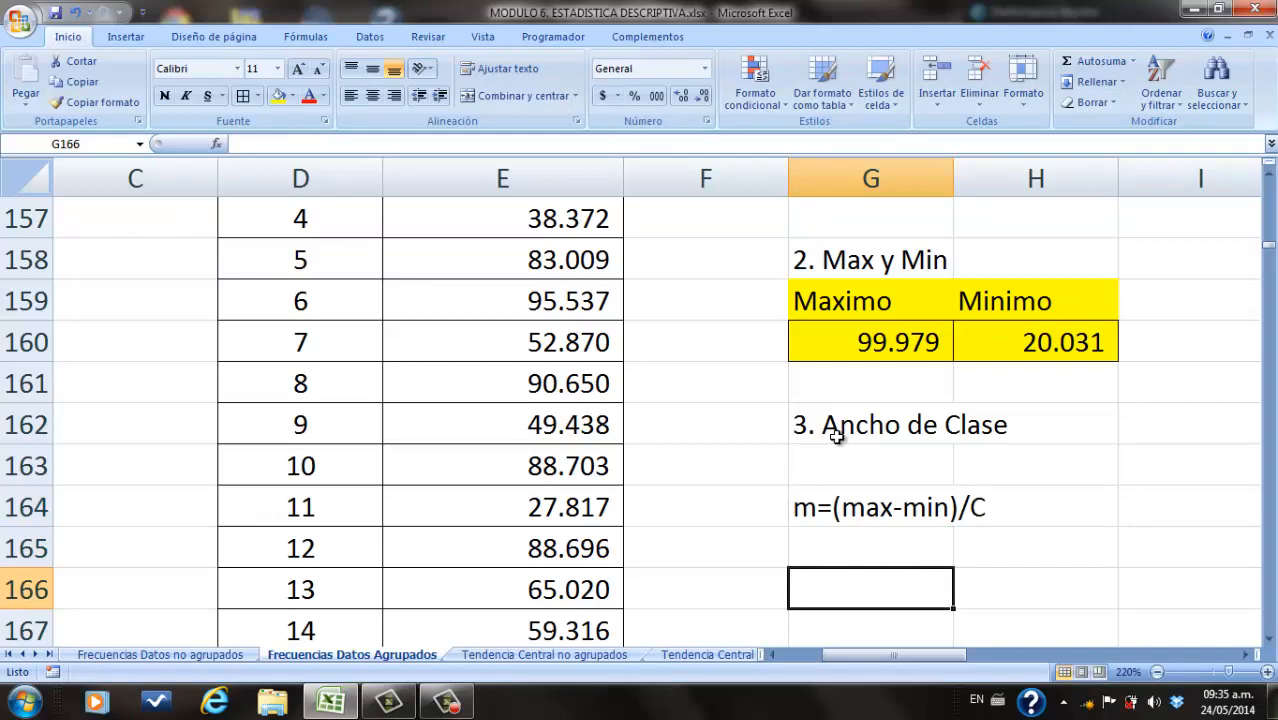
type("m")
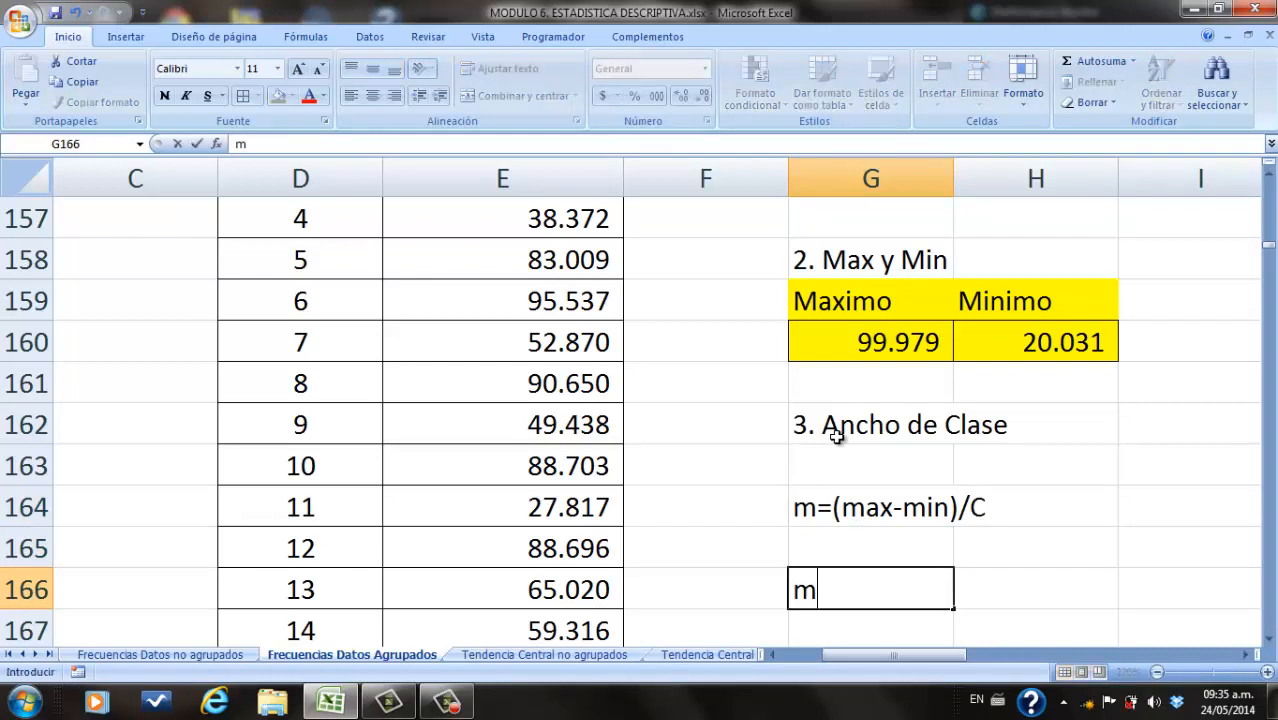
key("Tab")
type(")")
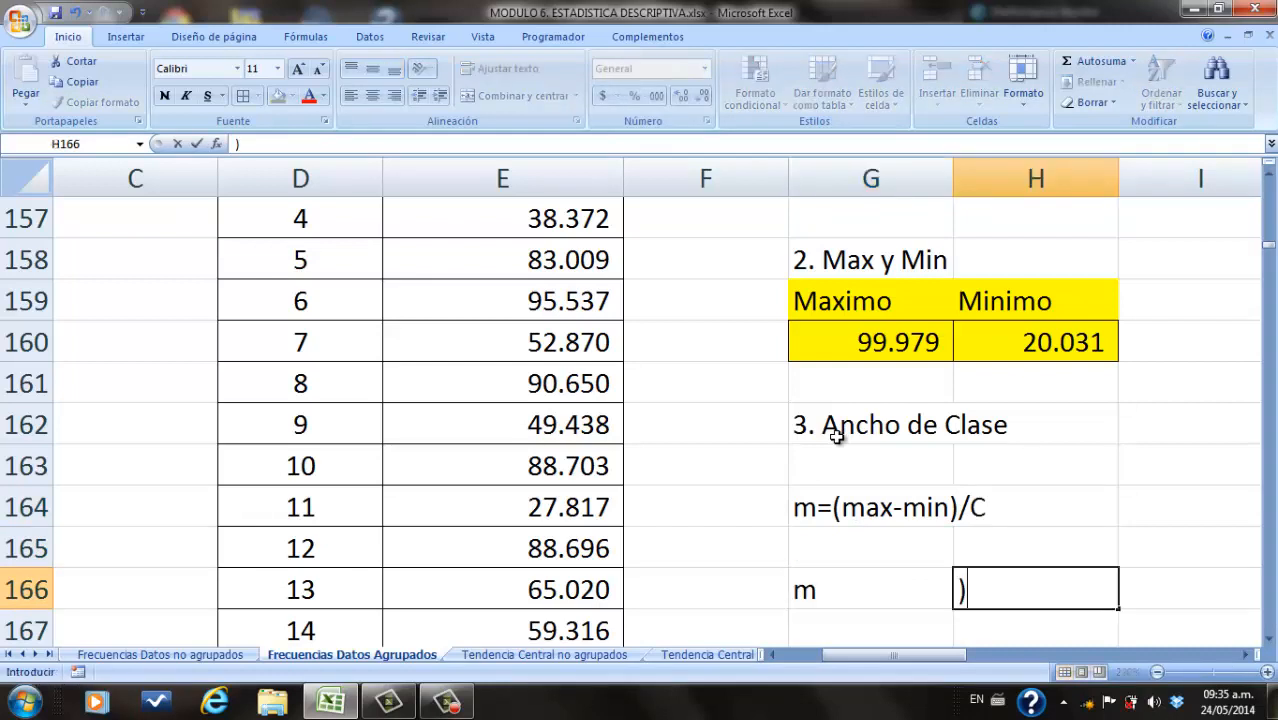
key("BackSpace")
type("=")
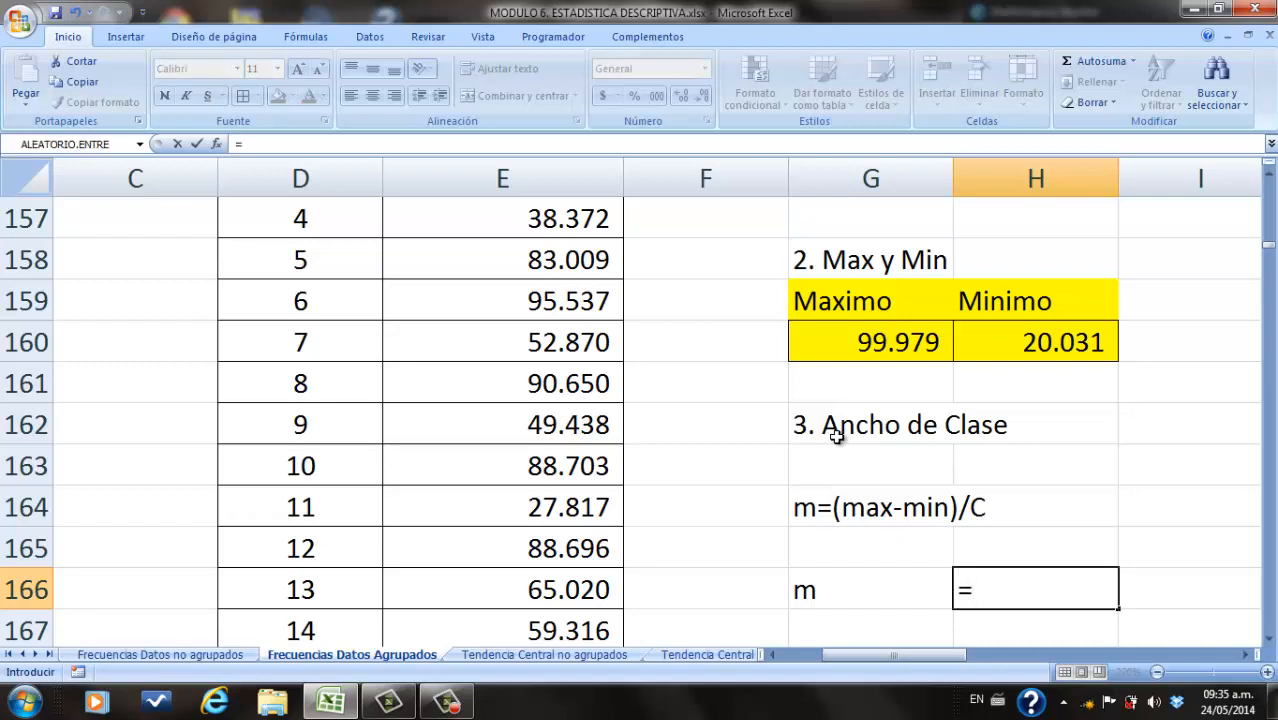
type("(")
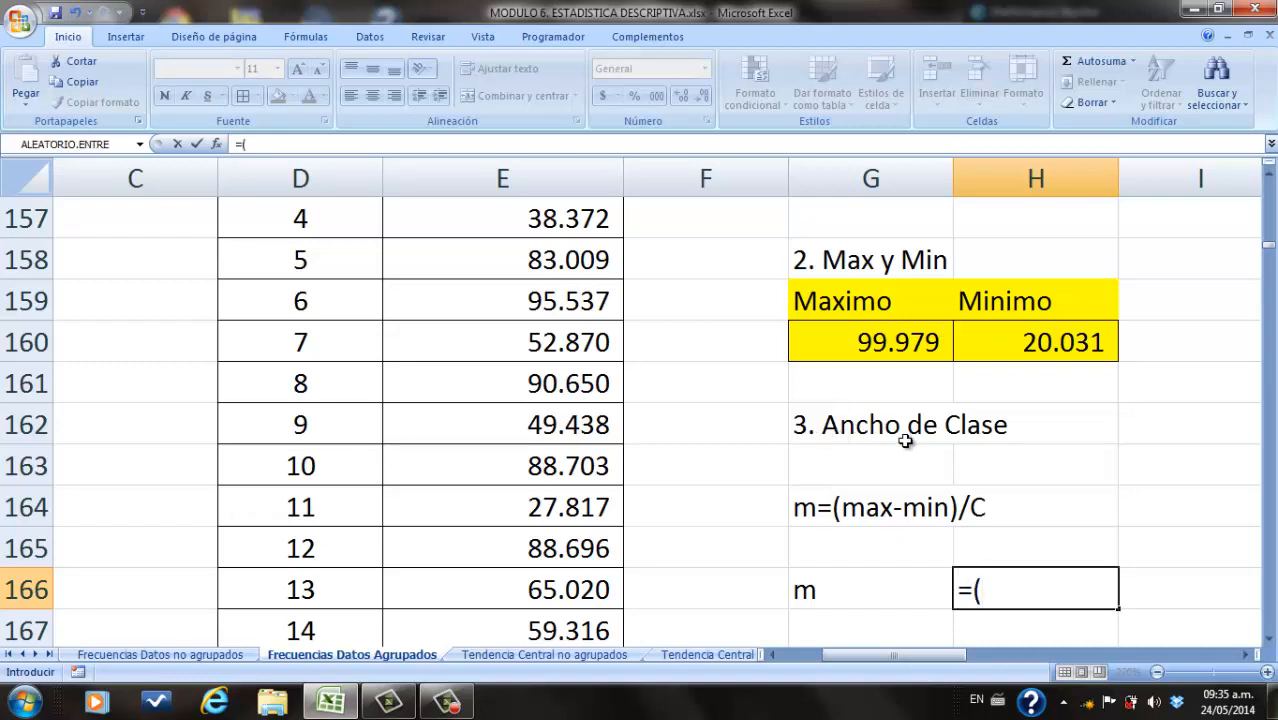
left_click(889, 343)
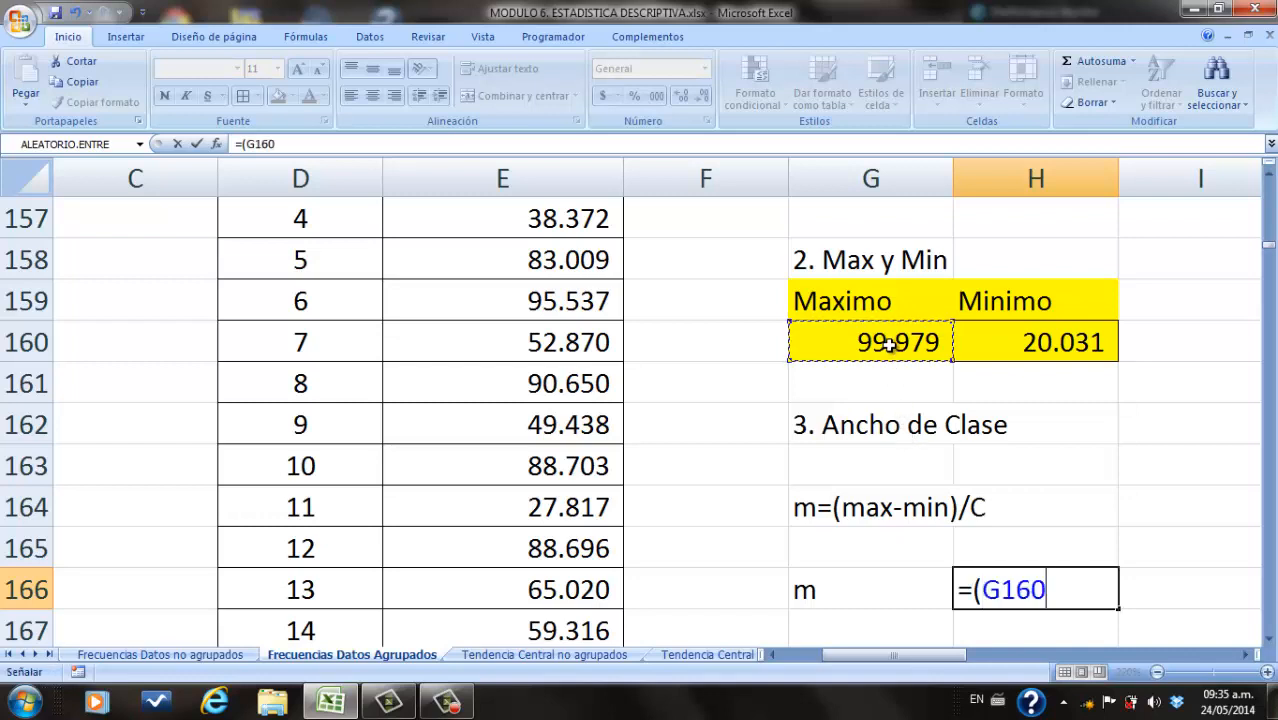
type("-")
left_click(988, 342)
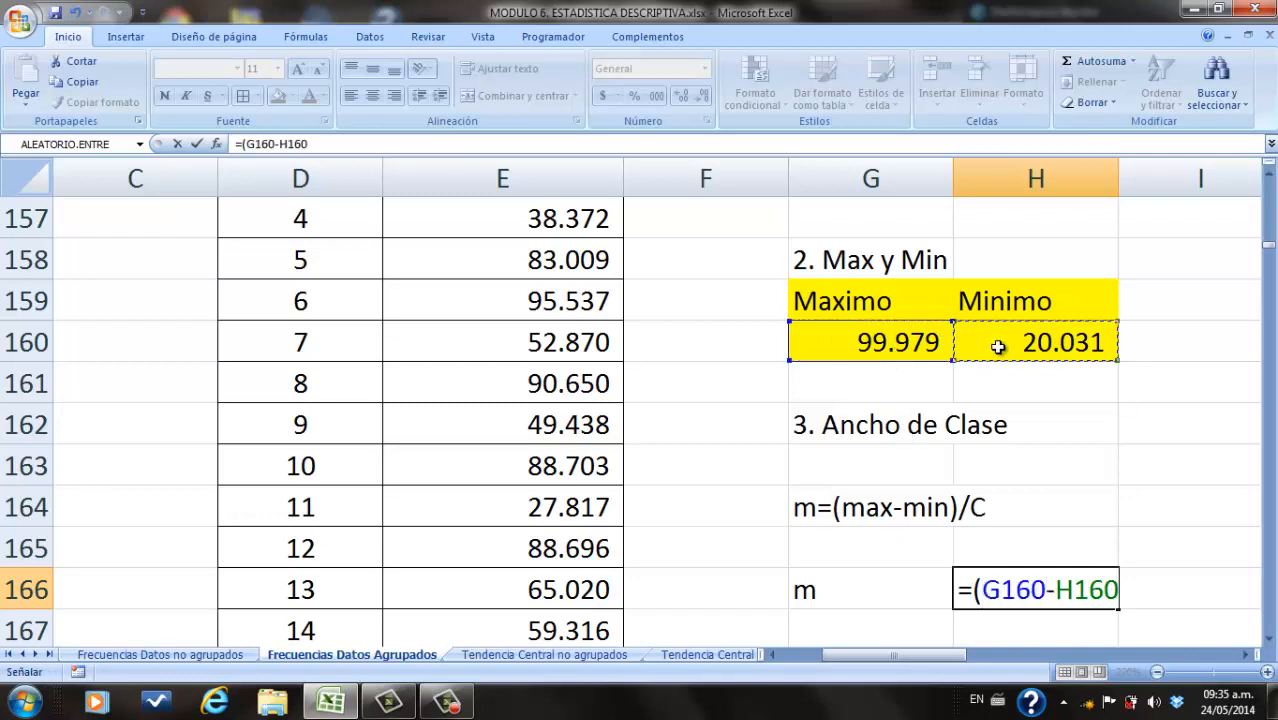
type(")")
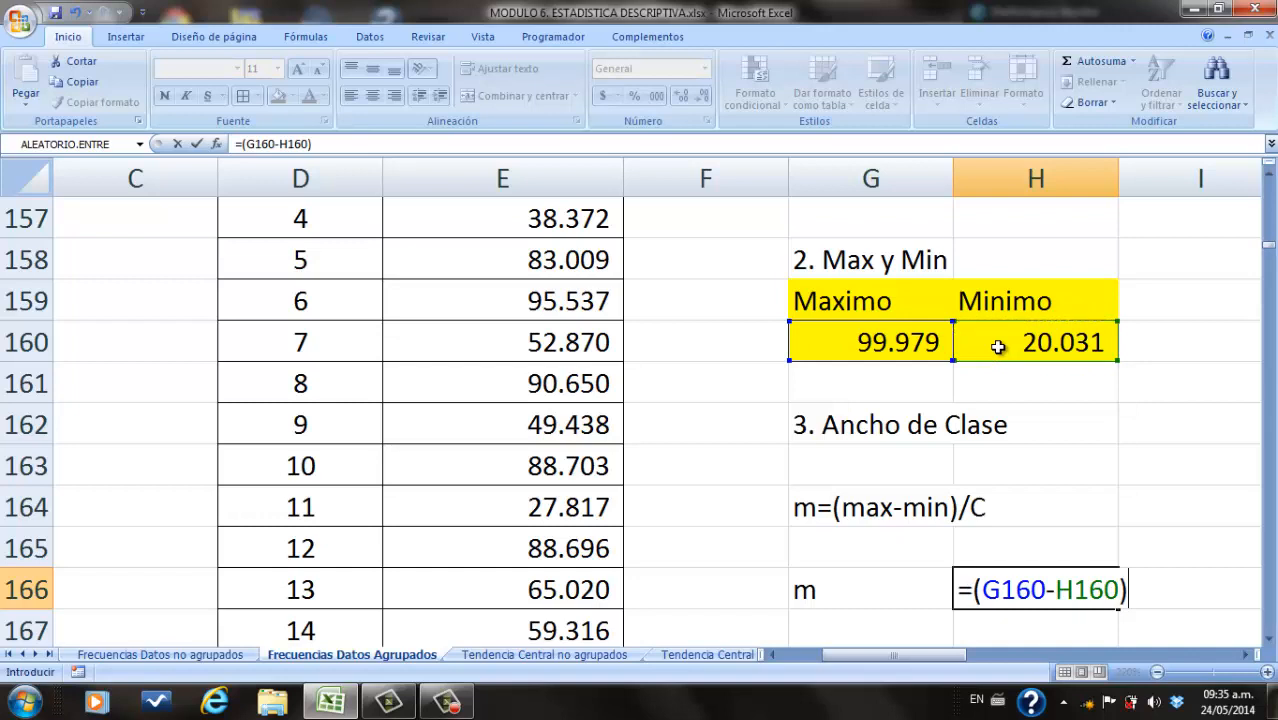
type("/11")
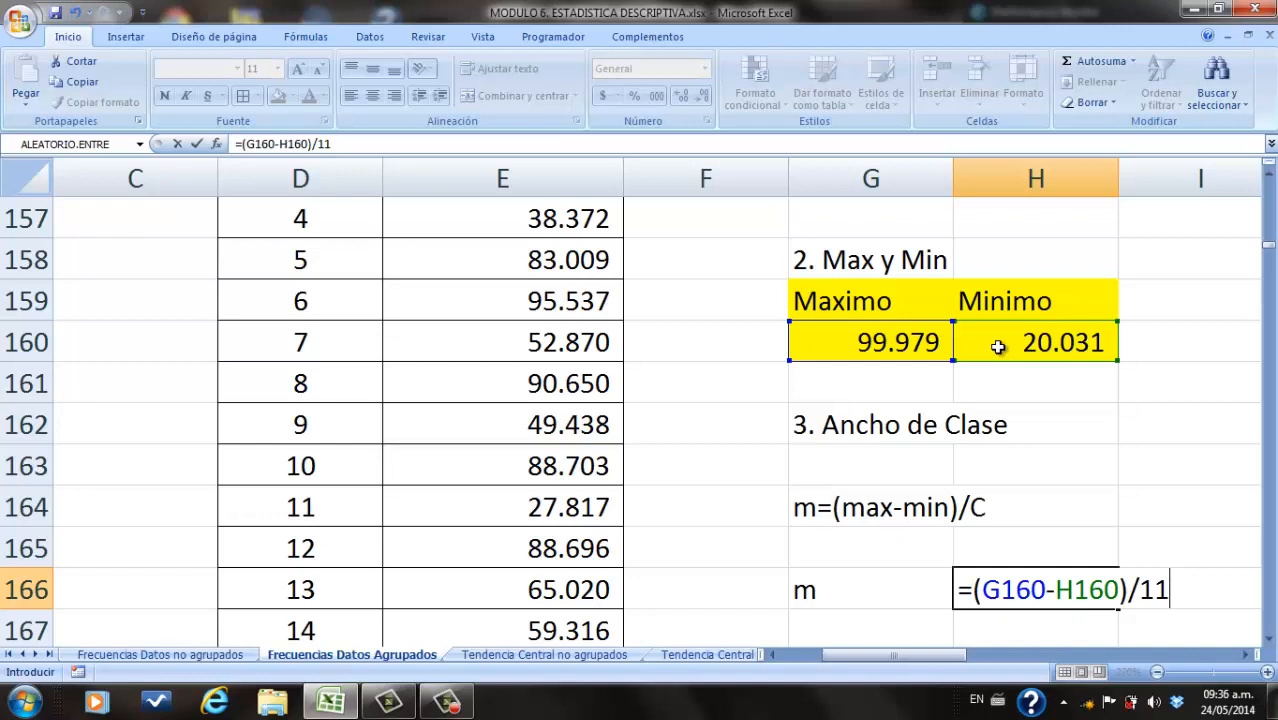
key("Return")
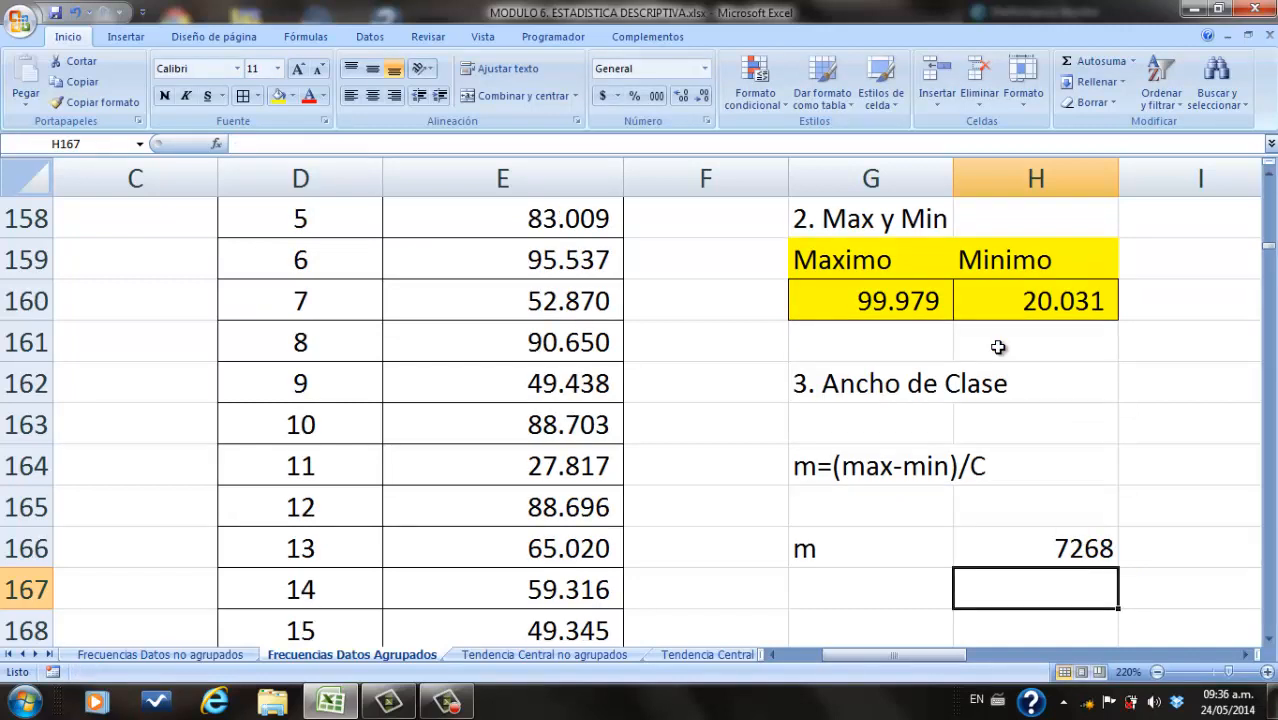
double_click(1056, 551)
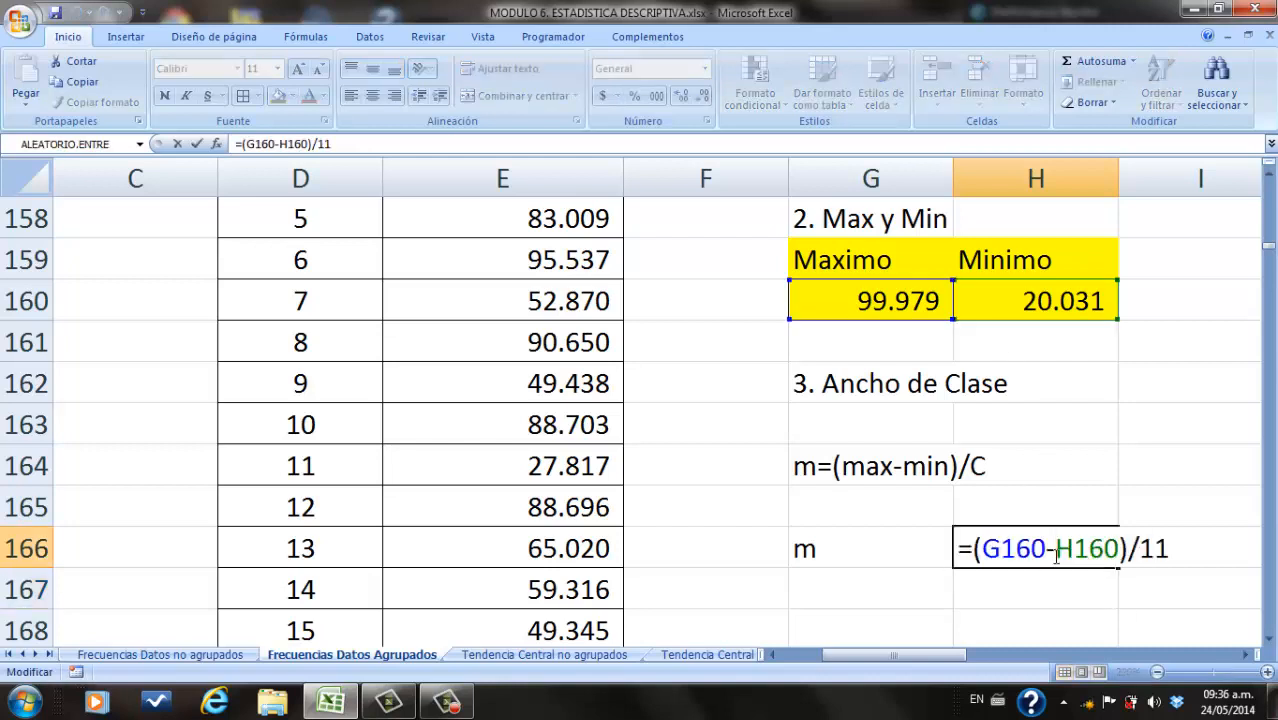
key("Return")
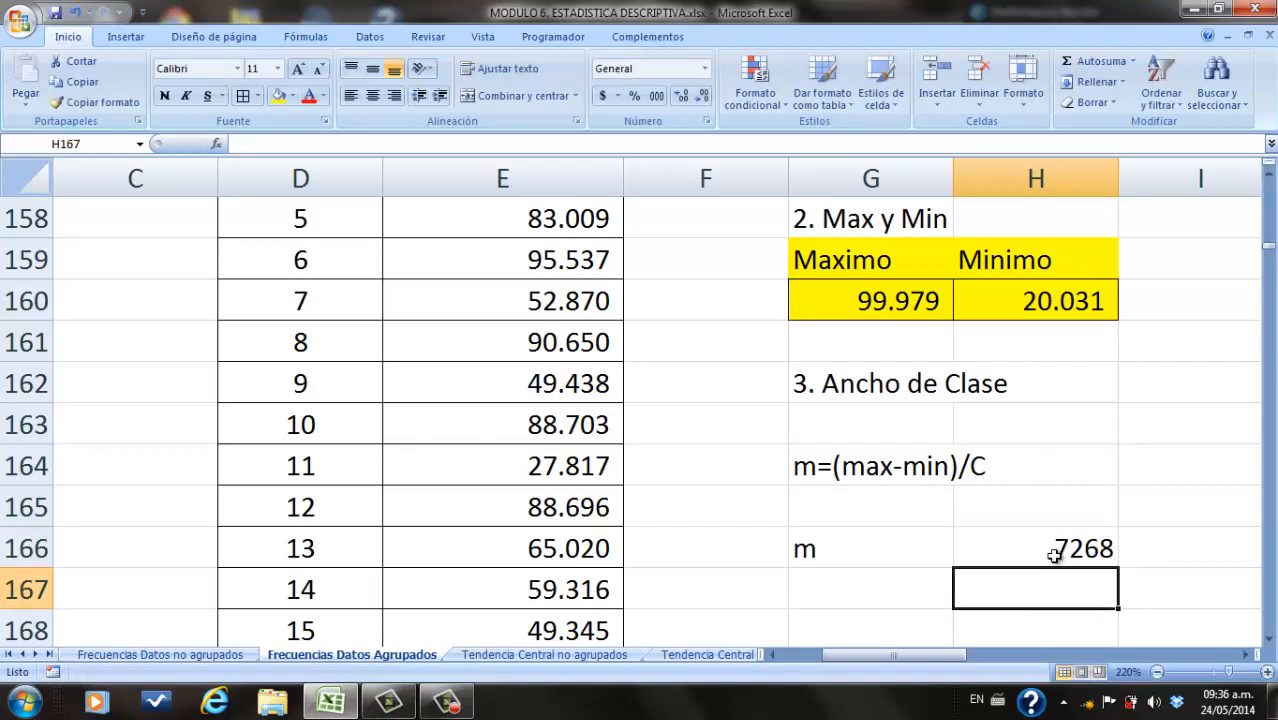
Step: Enter the heading "4. Intervalos" in G168, below the class width result
left_click(1268, 638)
left_click(1268, 638)
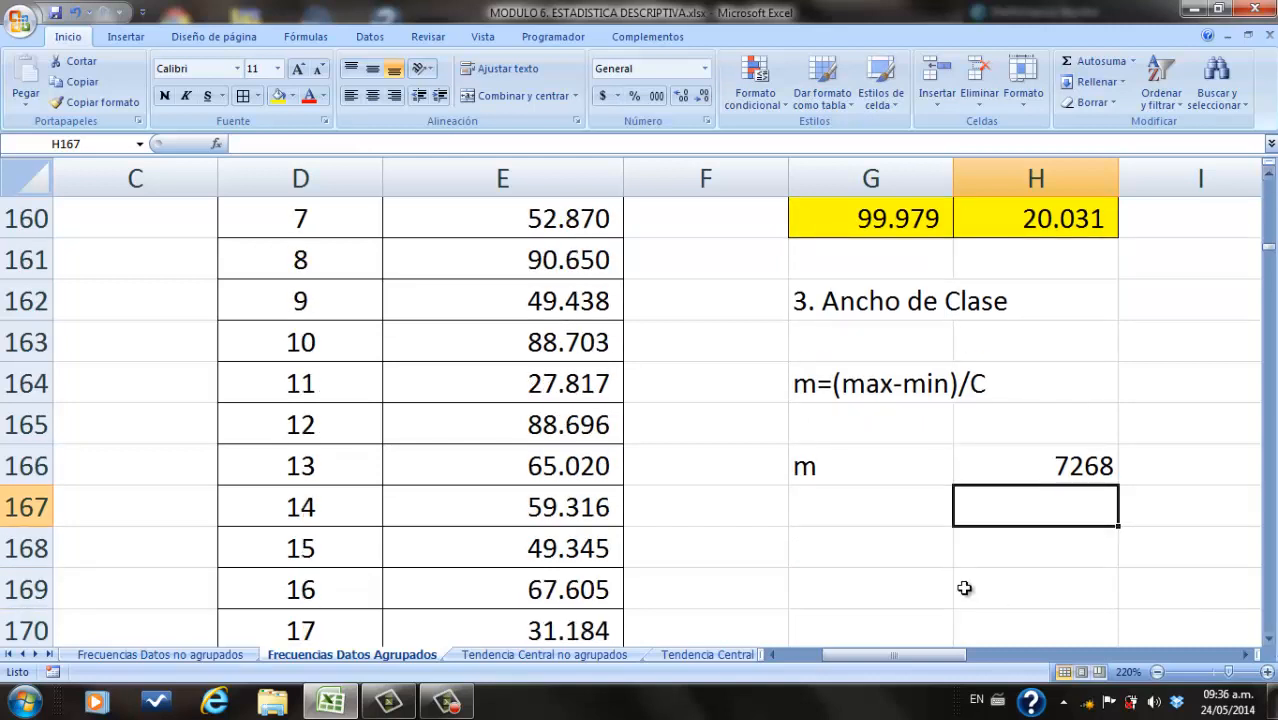
left_click(881, 548)
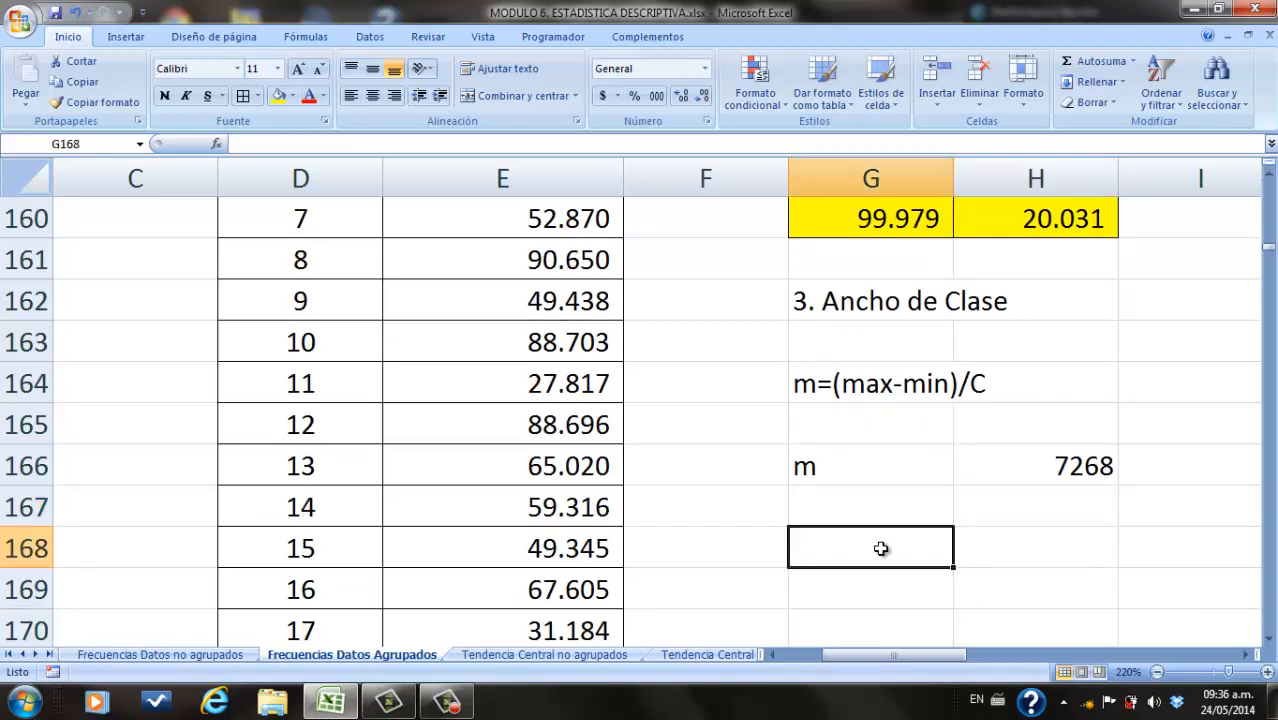
type("4")
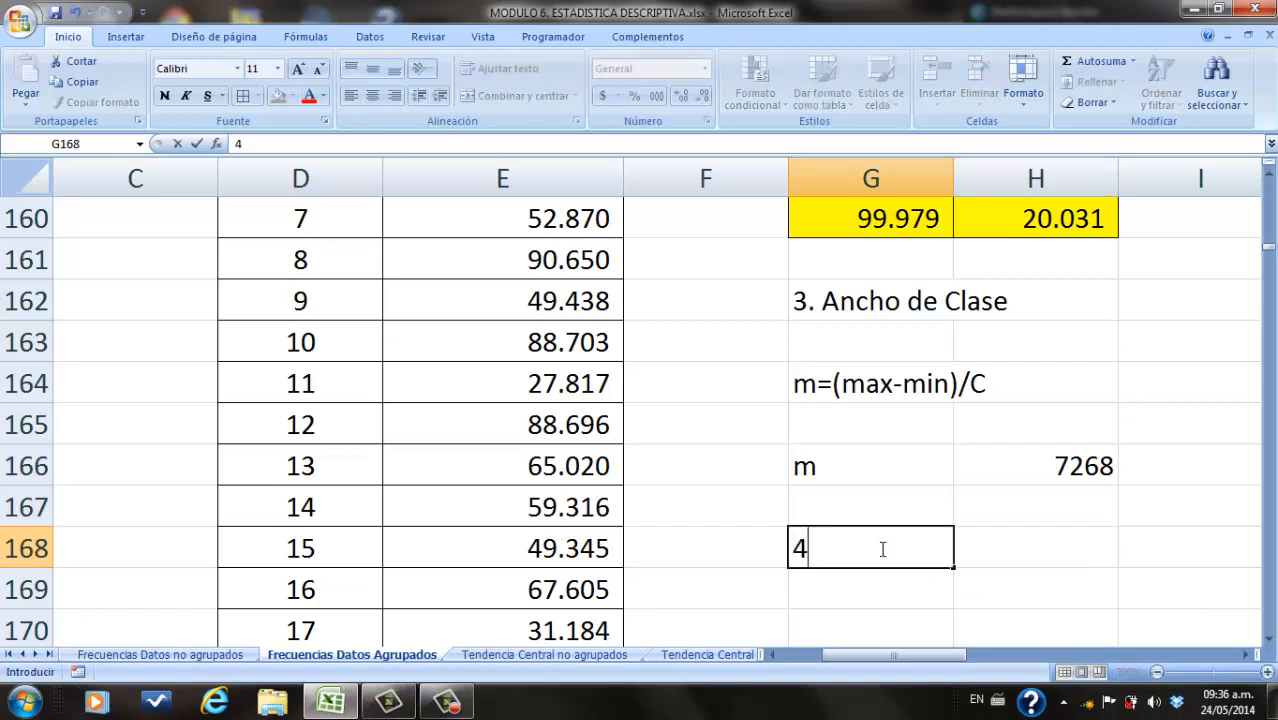
type(". Int")
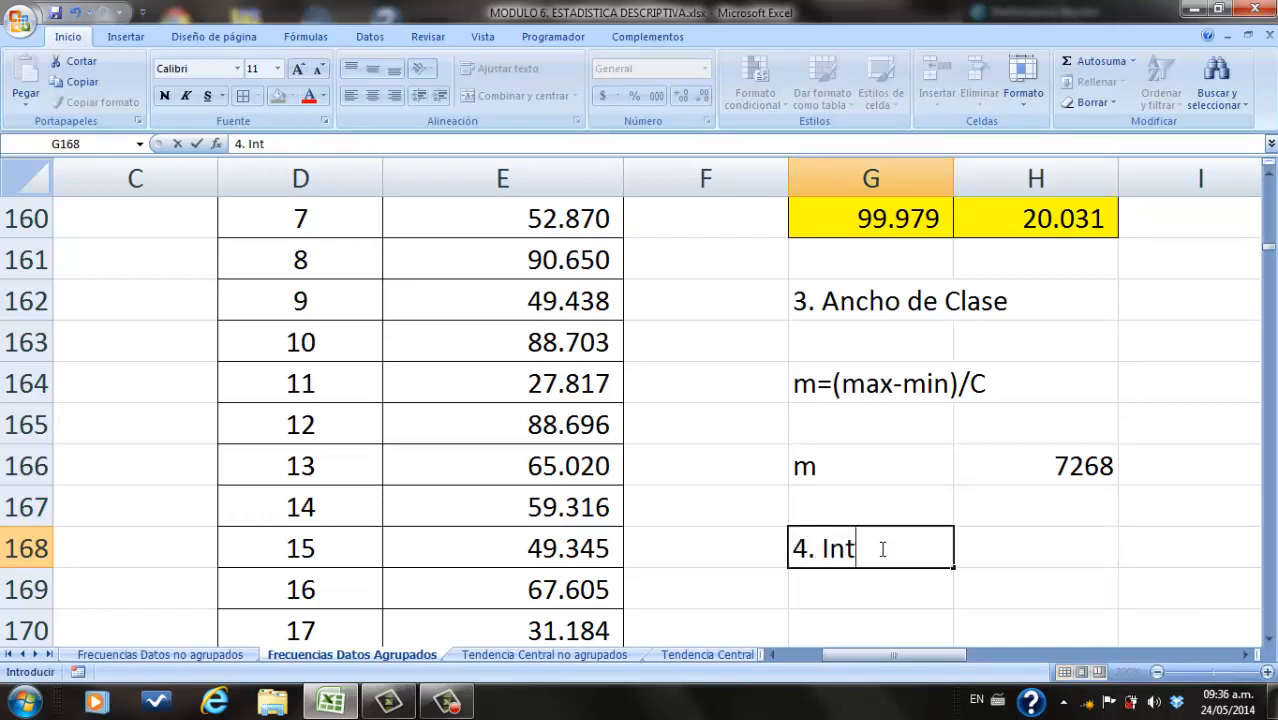
type("ervalos")
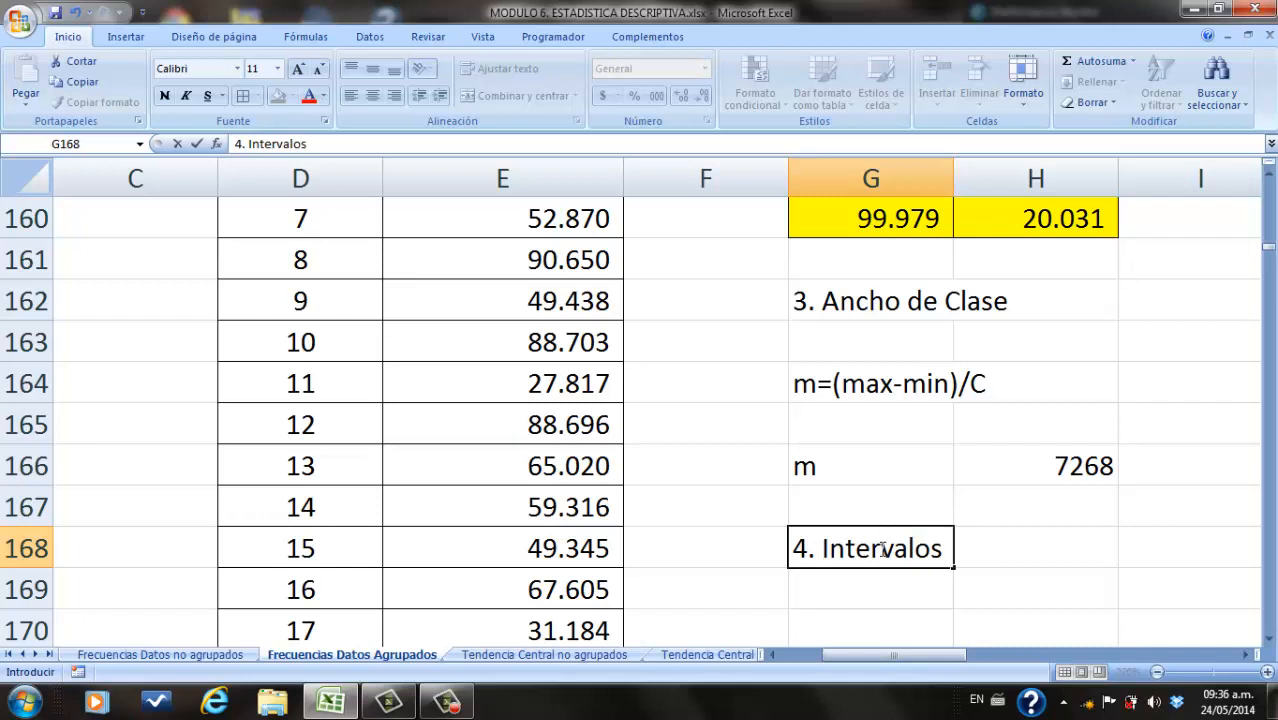
key("Return")
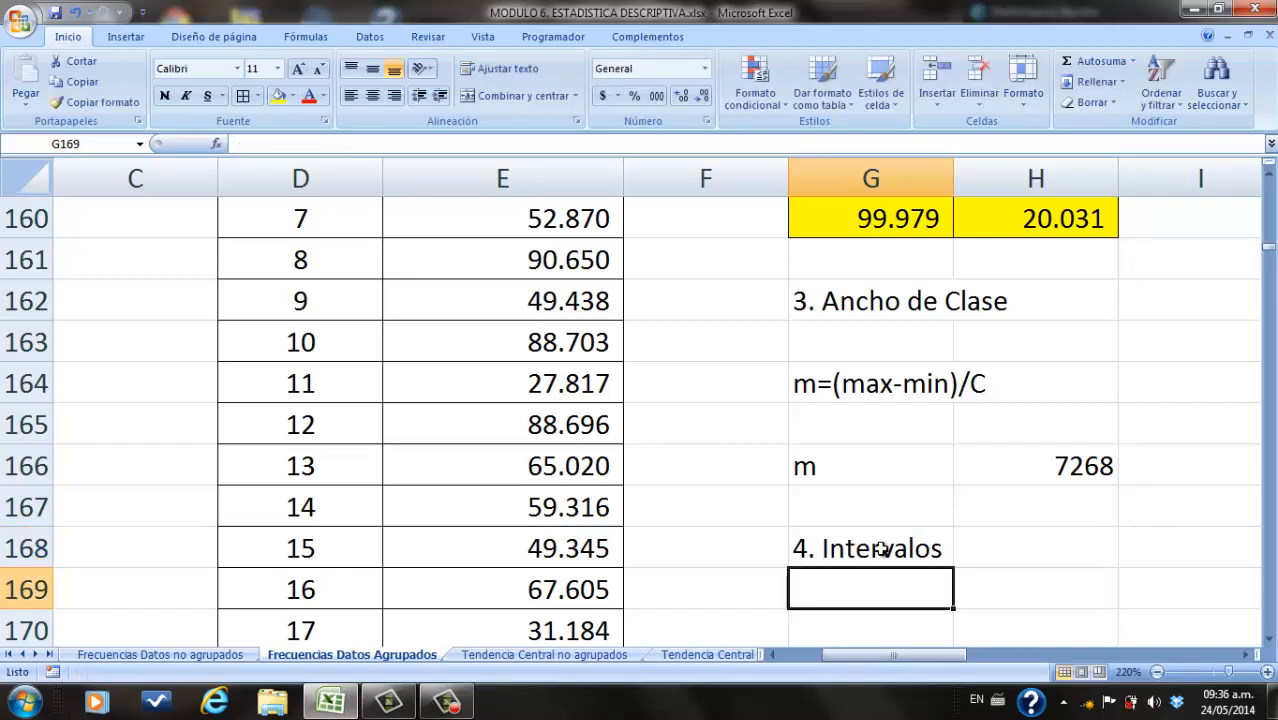
left_click(447, 700)
left_click(1161, 576)
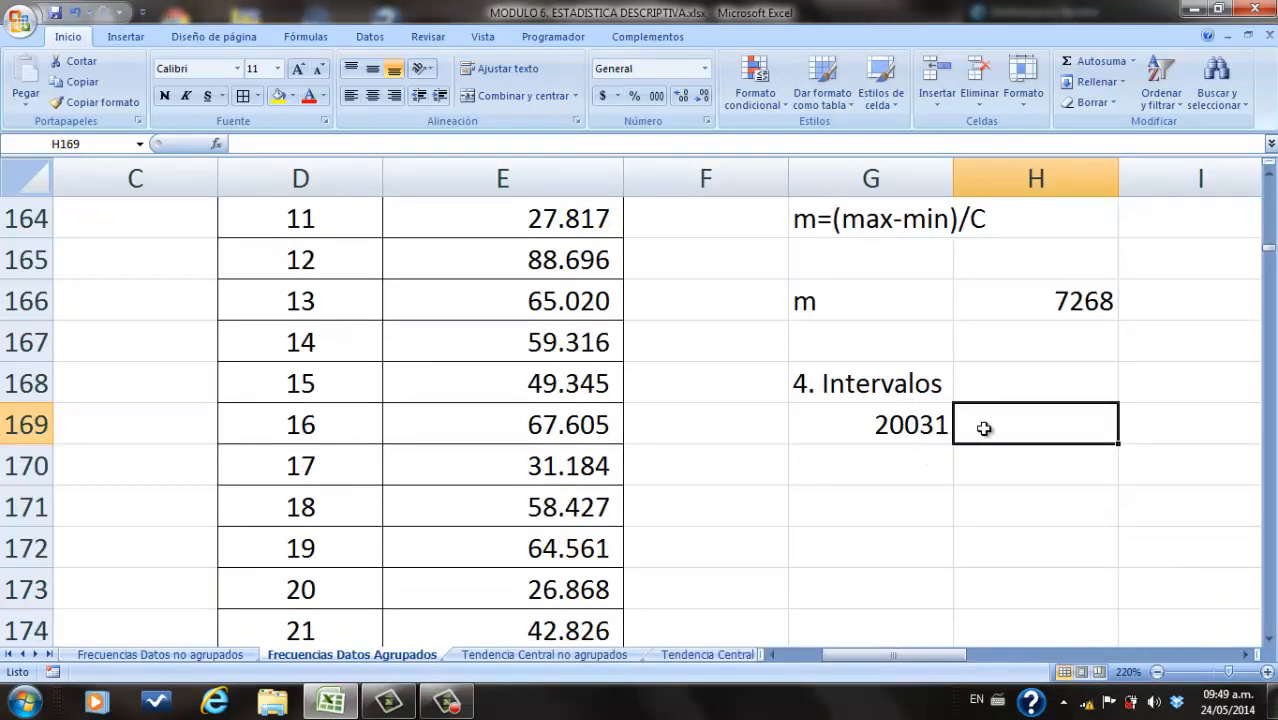
Step: Calculate the first interval's upper limit in H169 with =G169+7268
type(")")
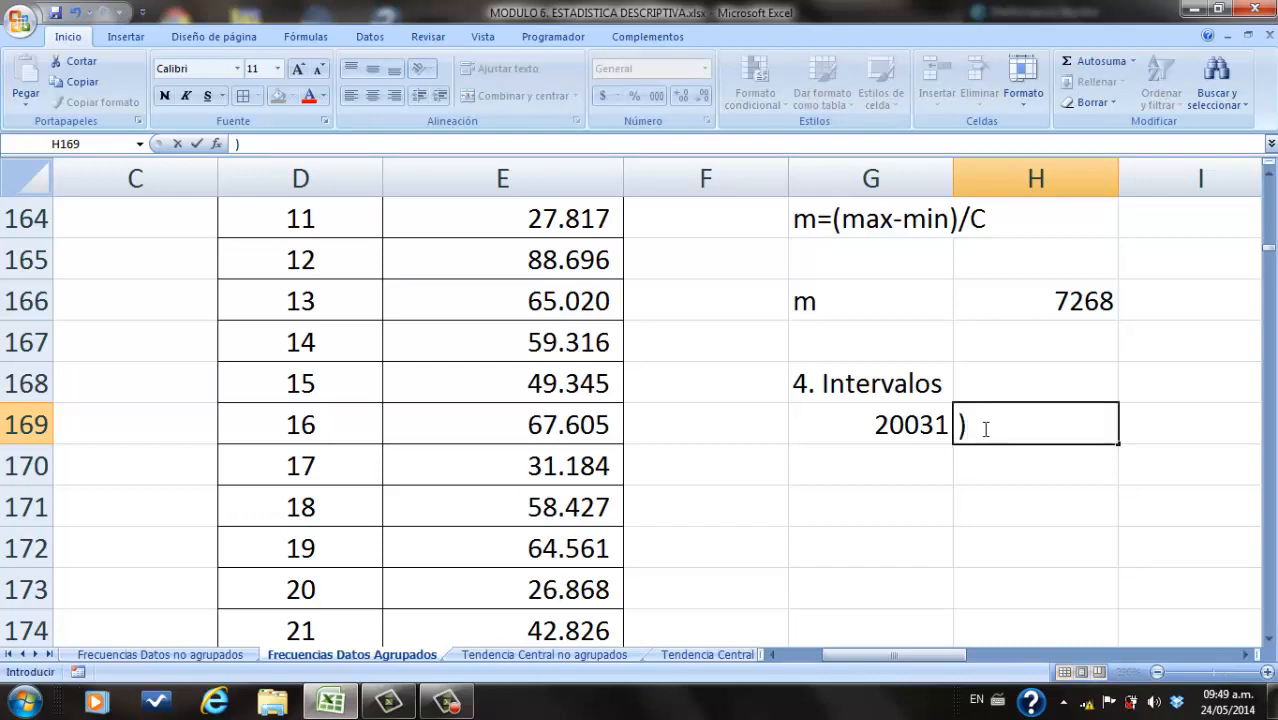
key("BackSpace")
type("=")
left_click(928, 423)
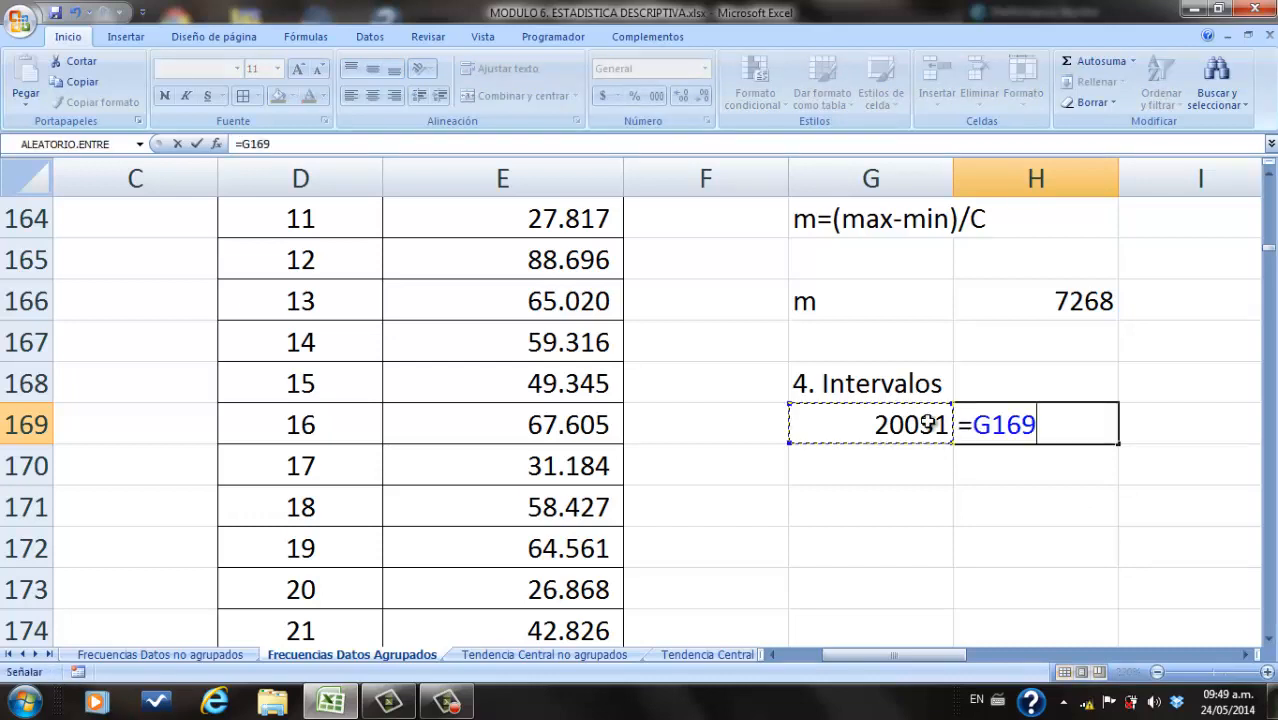
type("+")
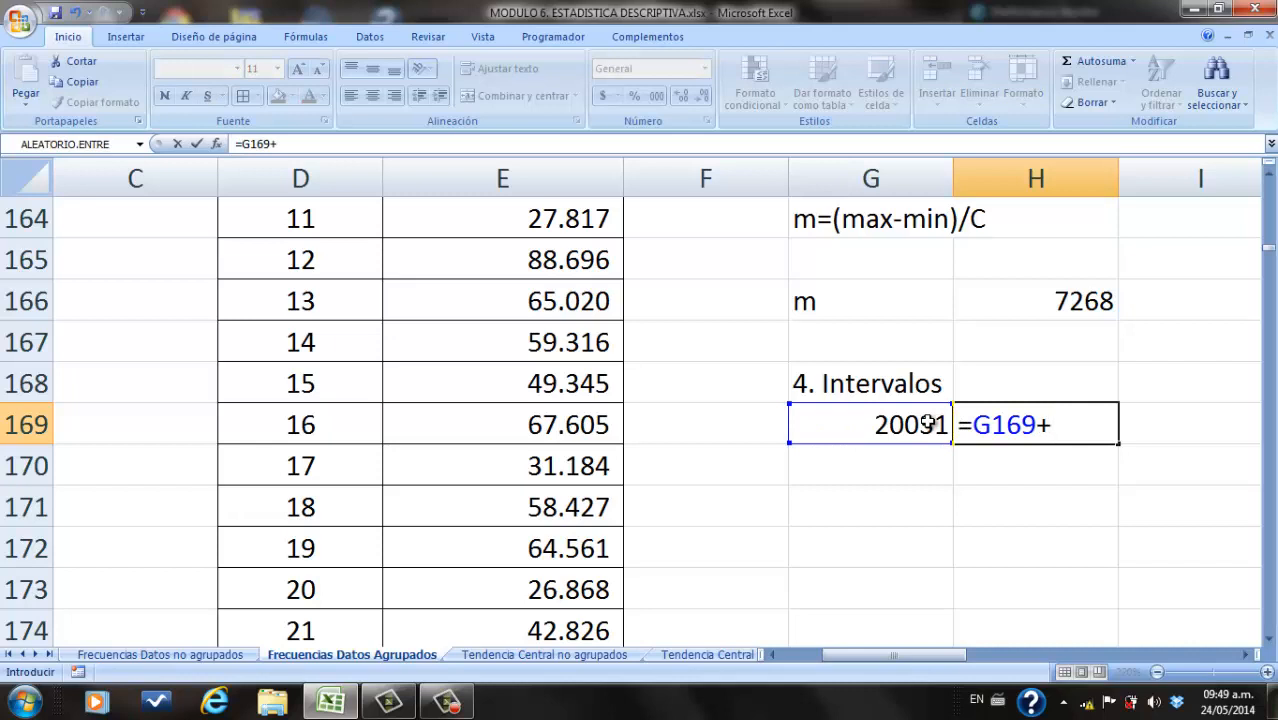
type("7268")
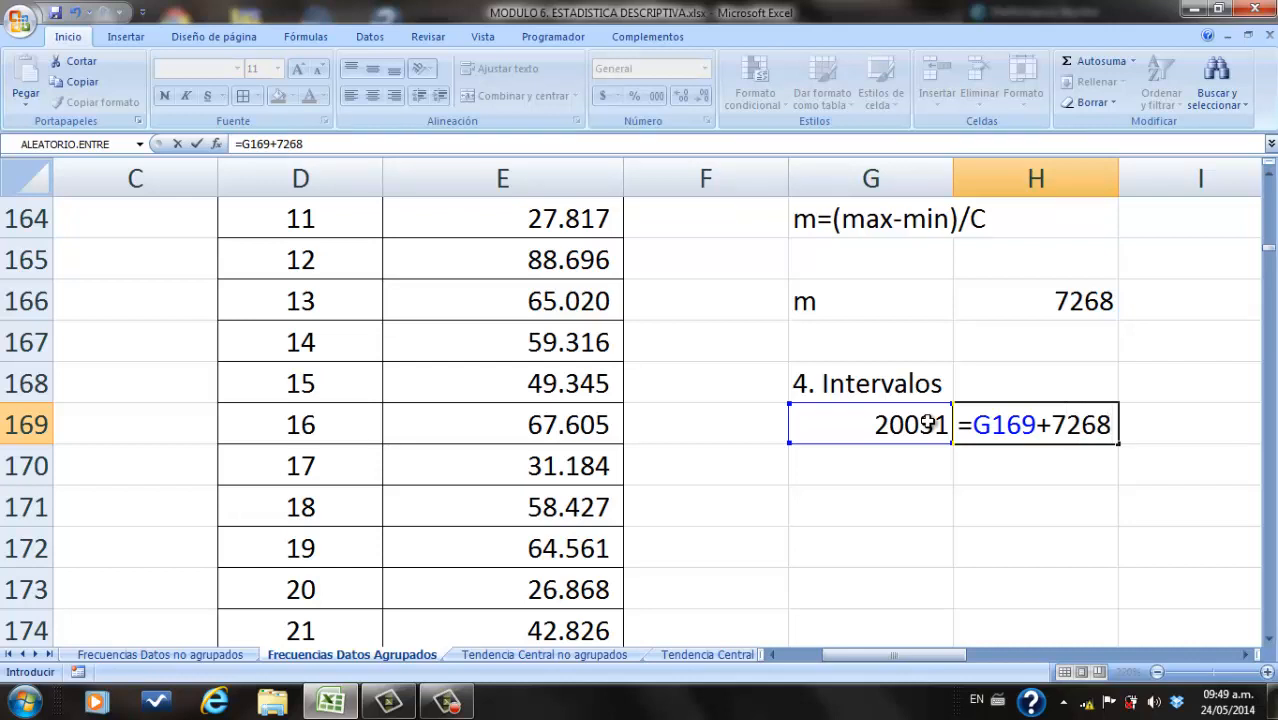
key("Return")
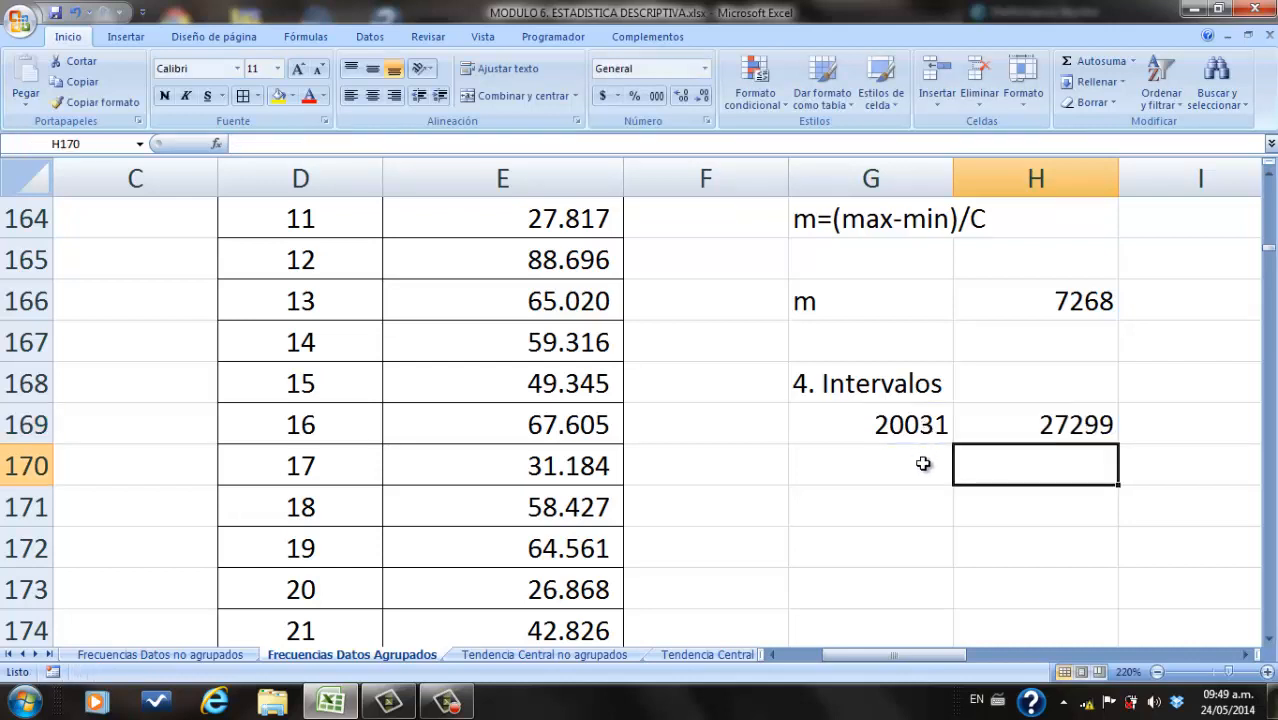
Step: Calculate the second interval's lower limit in G170 with =H169+1
left_click(922, 463)
type(")")
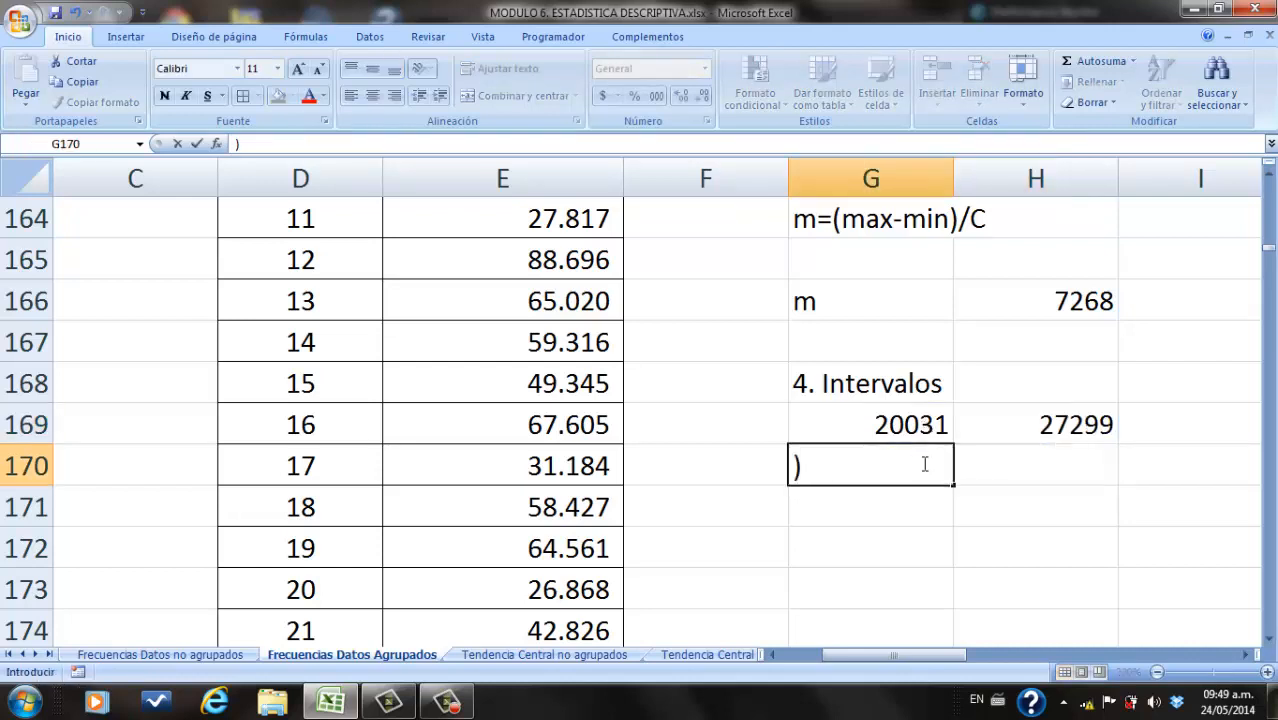
key("BackSpace")
type("=")
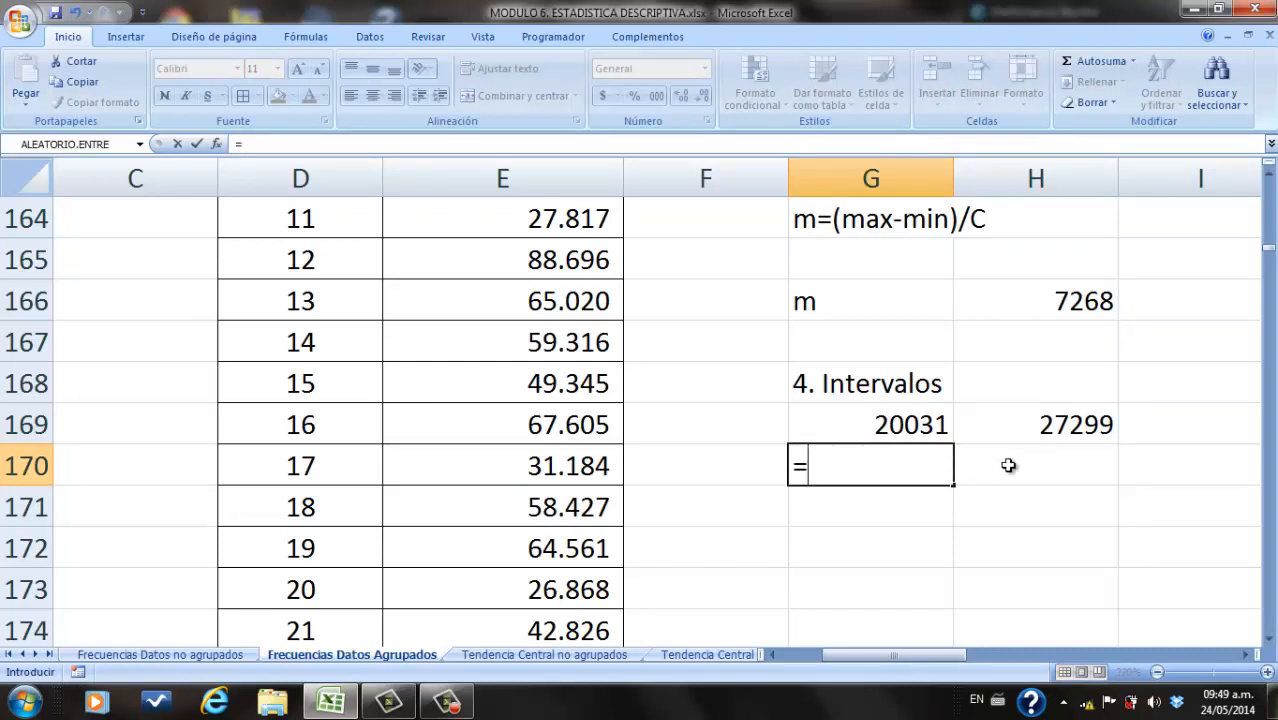
left_click(1057, 430)
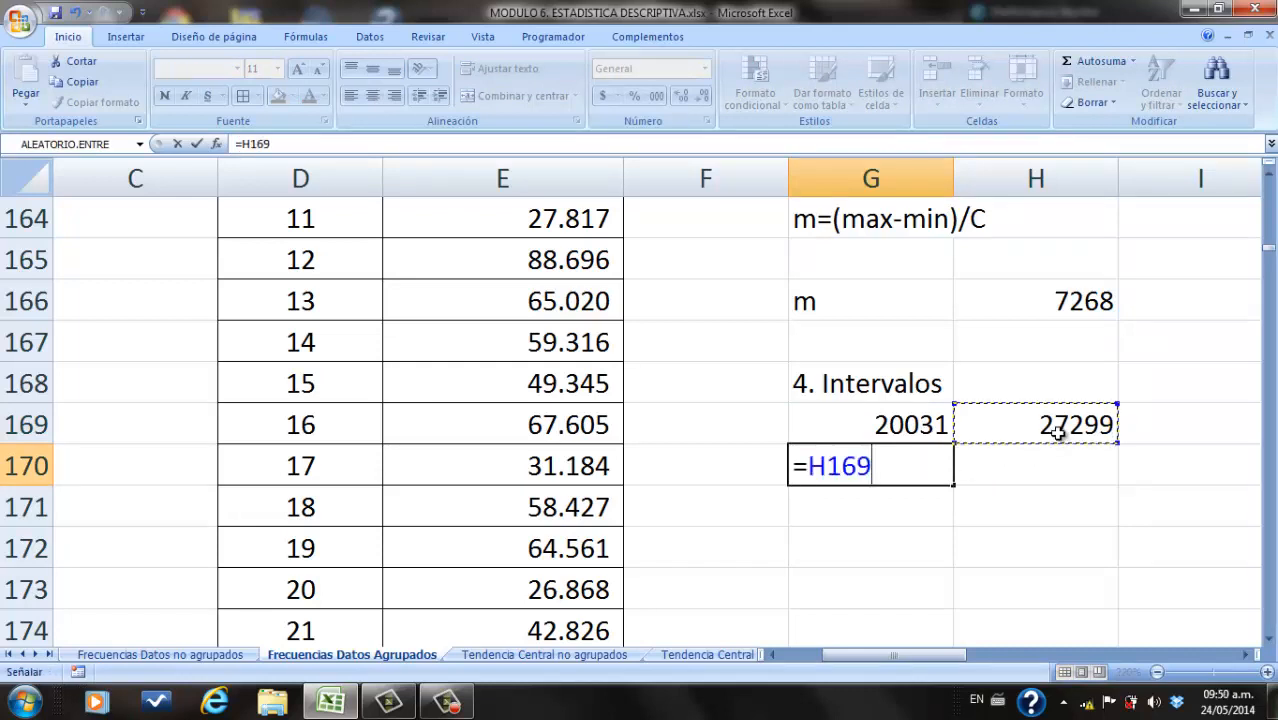
type("+1")
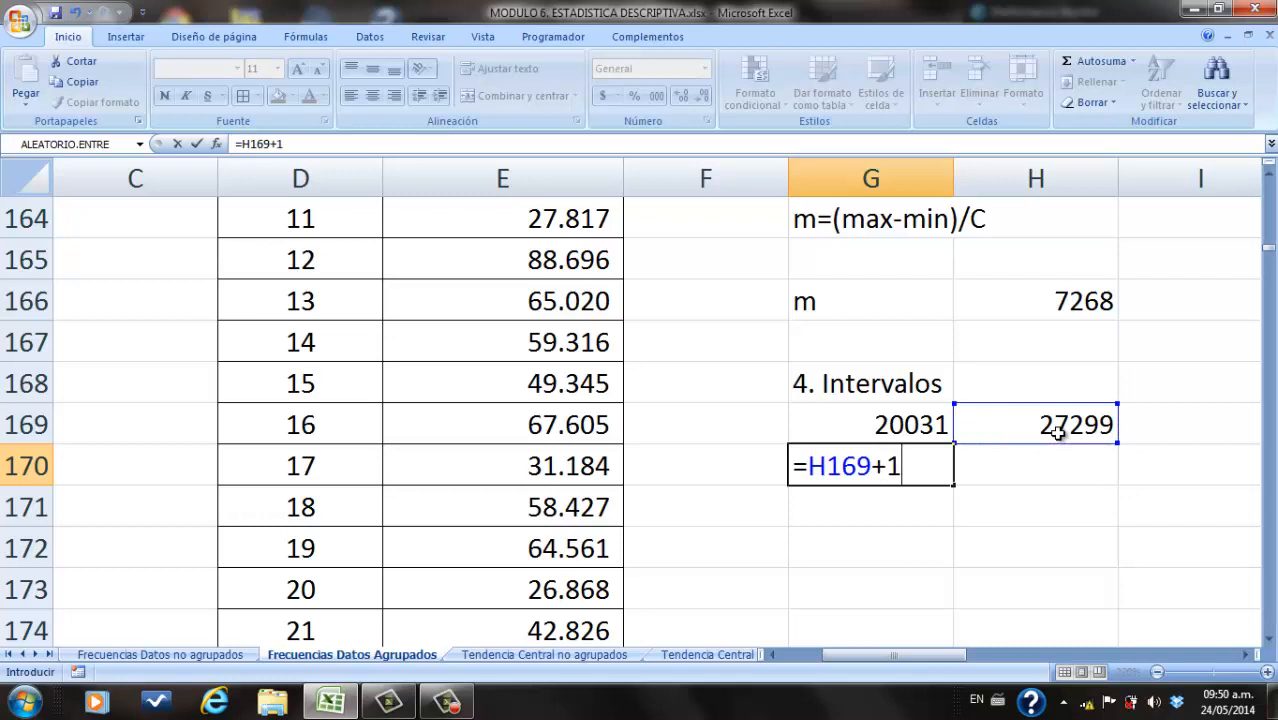
key("Return")
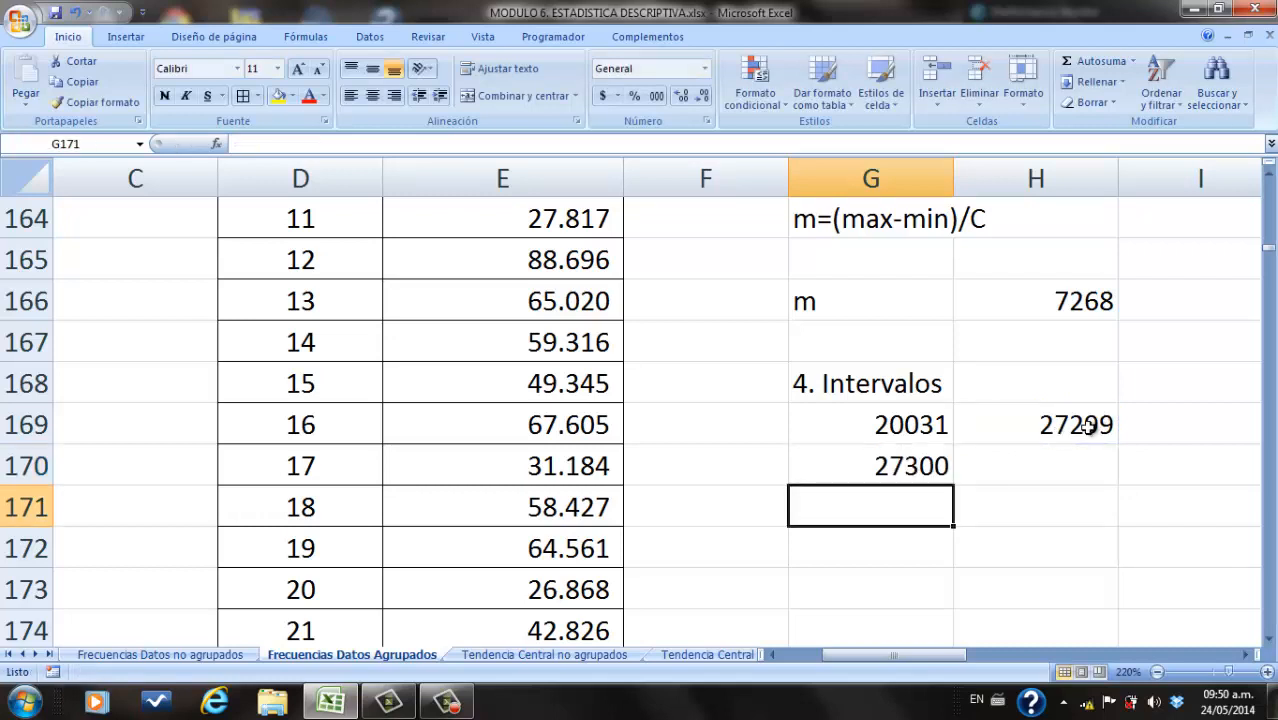
Step: Fill the upper-limit formula from H169 and the lower-limit formula from G170 down to row 174
left_click(1095, 426)
left_click_drag(1111, 447, 1110, 648)
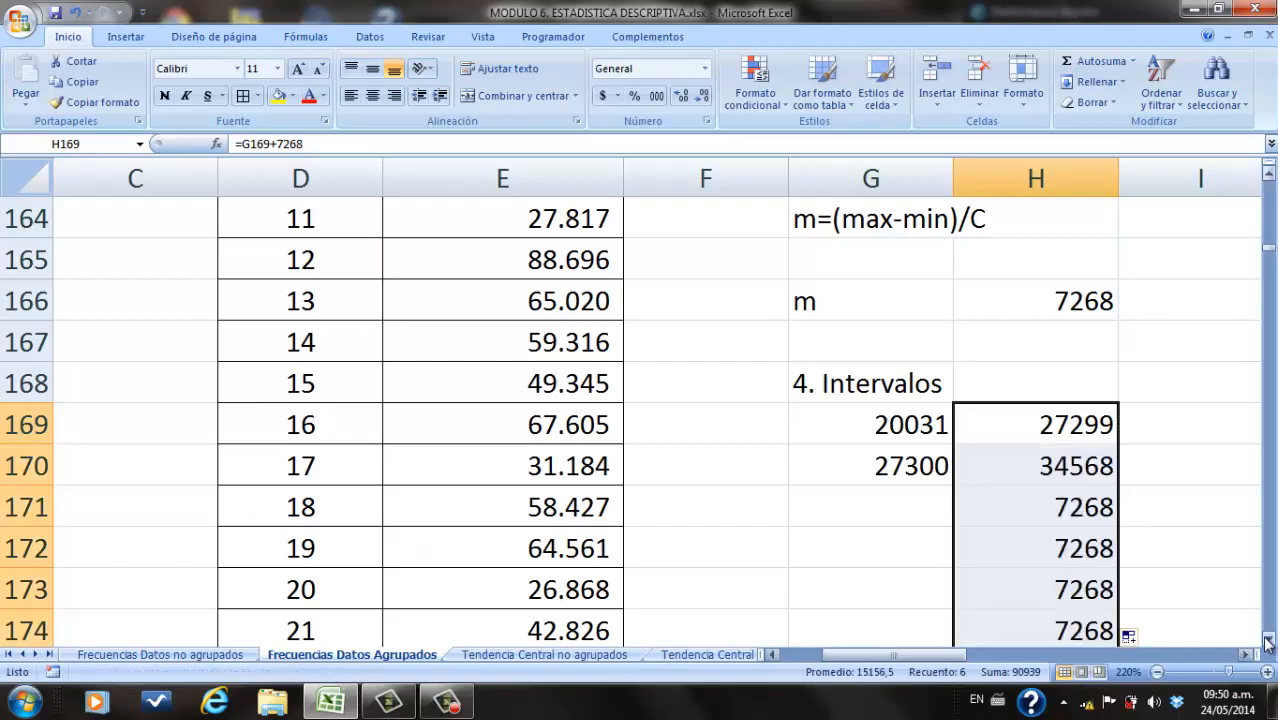
double_click(926, 476)
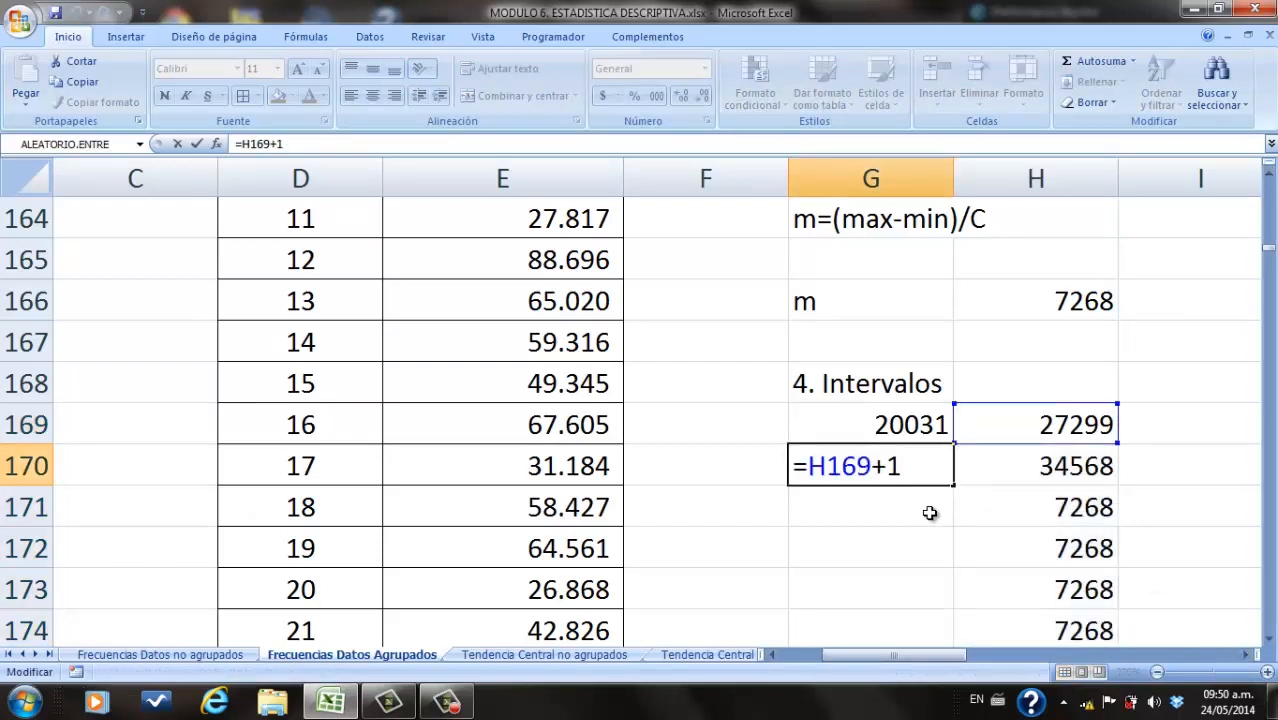
key("Return")
left_click(930, 468)
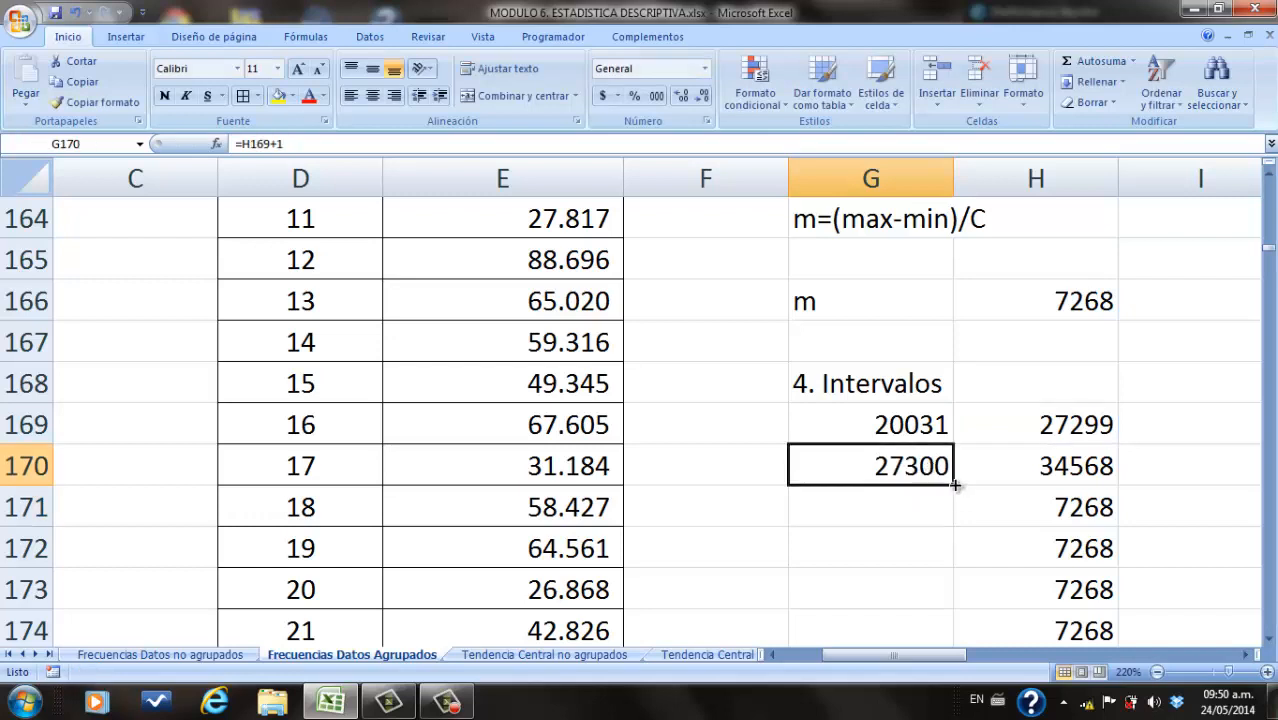
left_click_drag(953, 485, 943, 630)
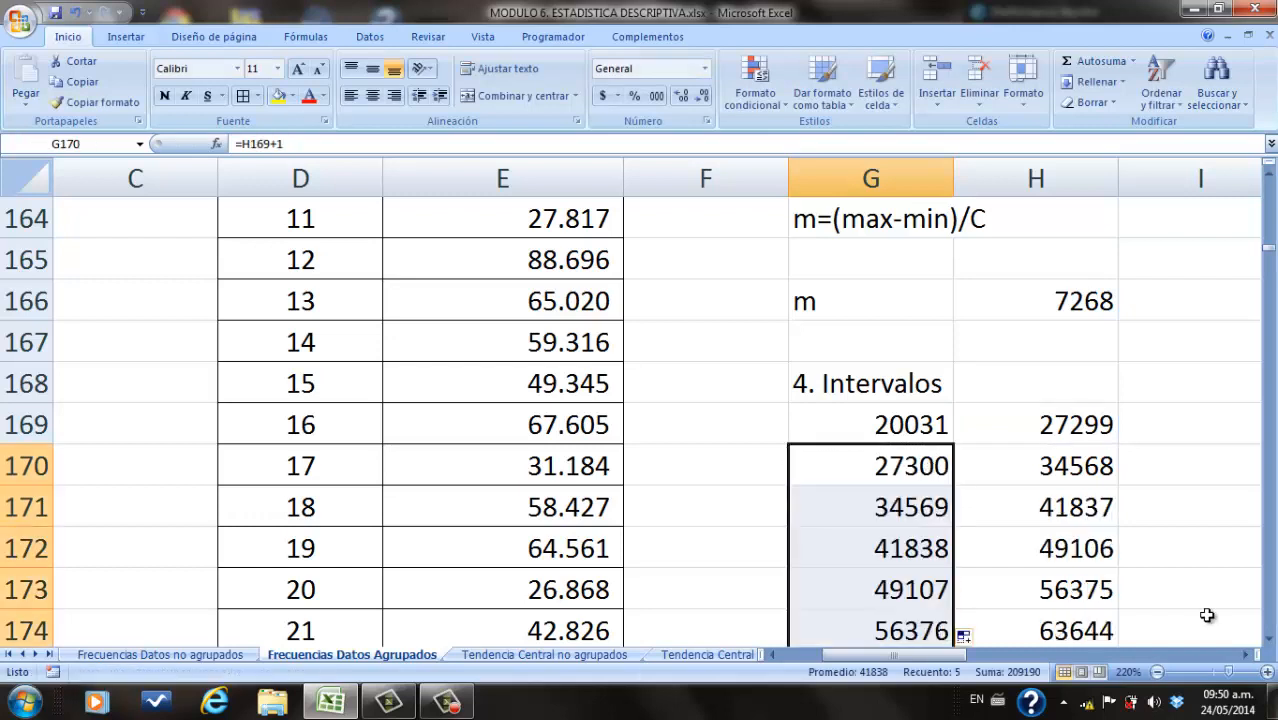
Step: Extend both interval limit formulas in columns G and H from row 174 down to row 180
left_click(1268, 640)
scroll(1271, 649, "down", 1)
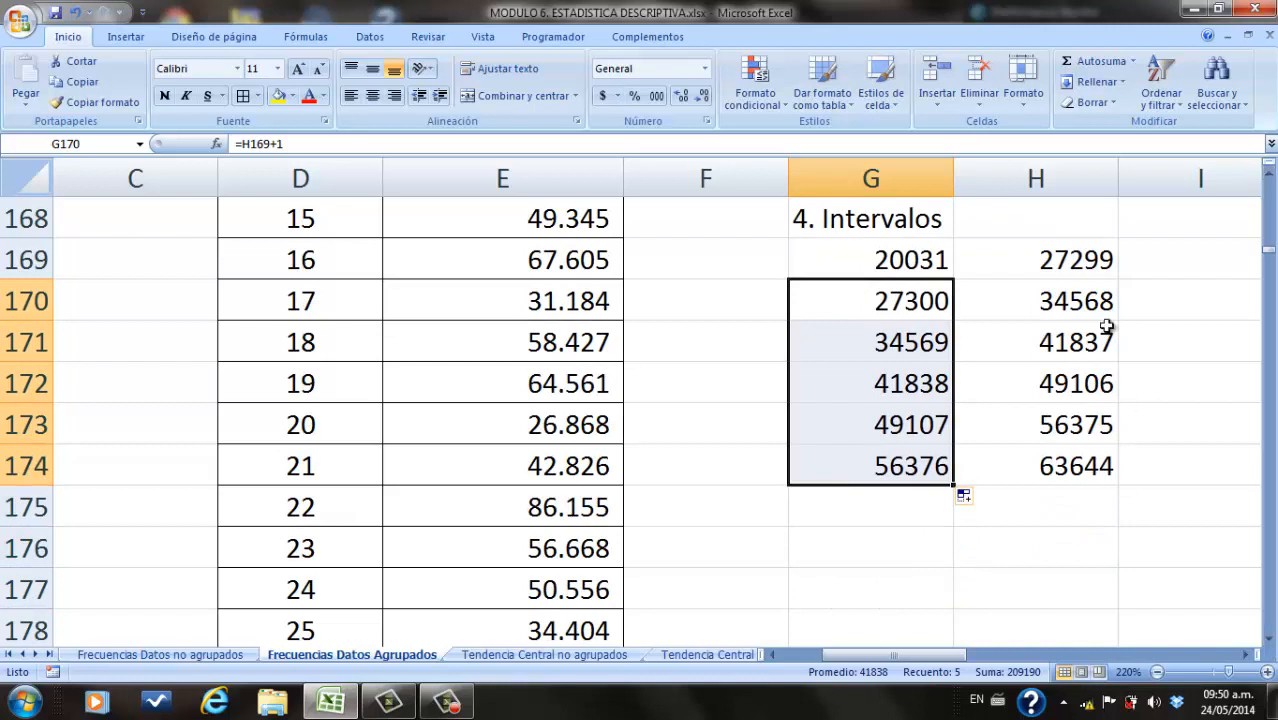
left_click(1104, 466)
left_click_drag(1120, 487, 1110, 570)
left_click(905, 285)
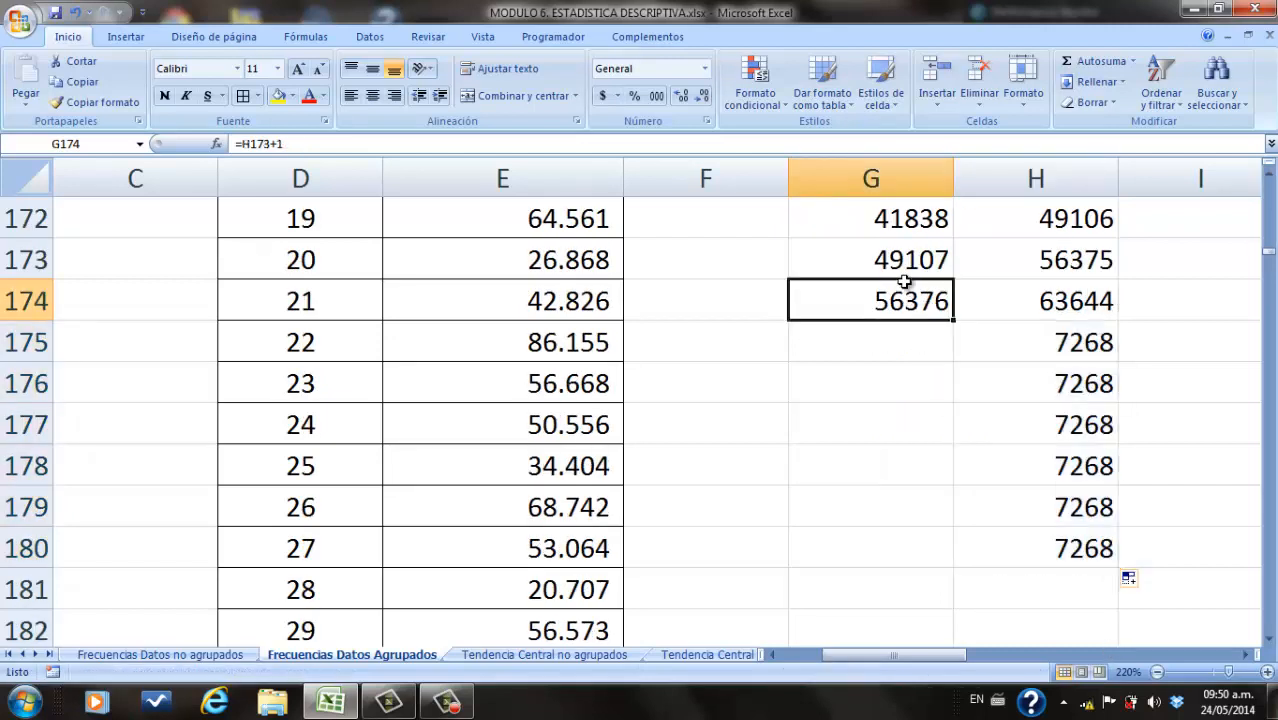
left_click_drag(953, 322, 953, 565)
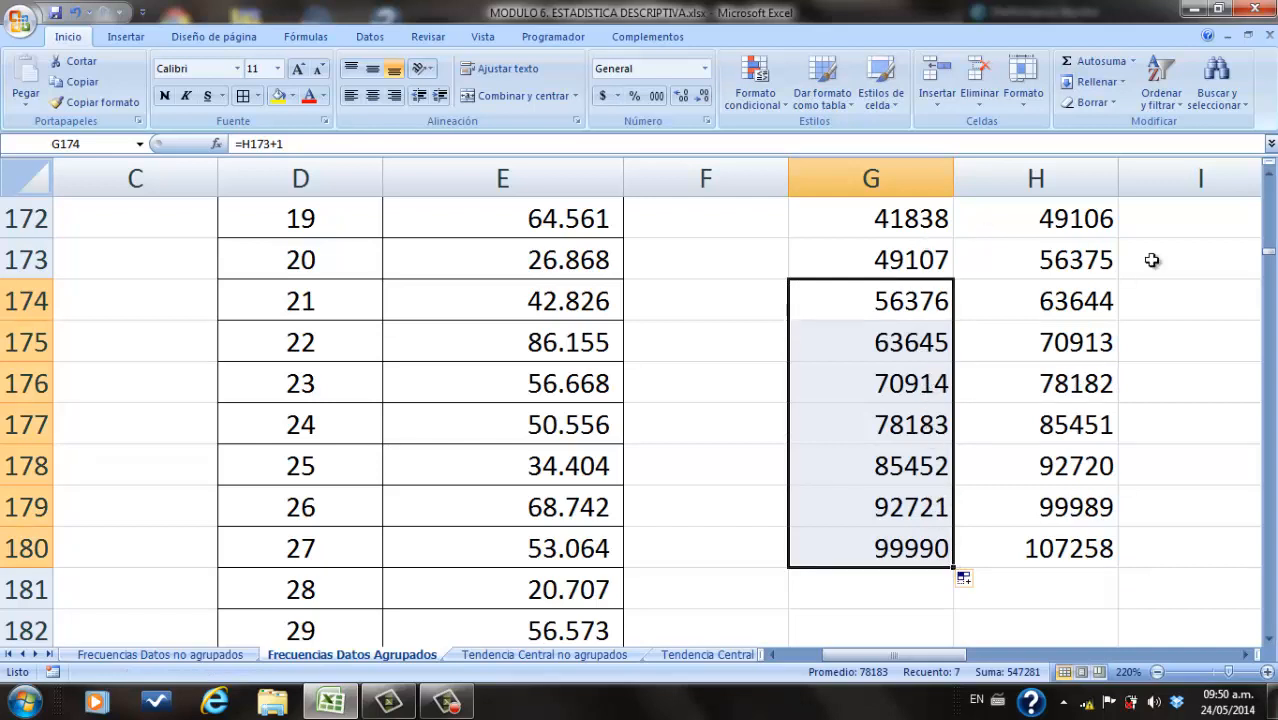
Step: Check the interval rows from the start of the list and delete the surplus interval in G180:H180
left_click(1269, 173)
left_click(1269, 173)
left_click(1269, 173)
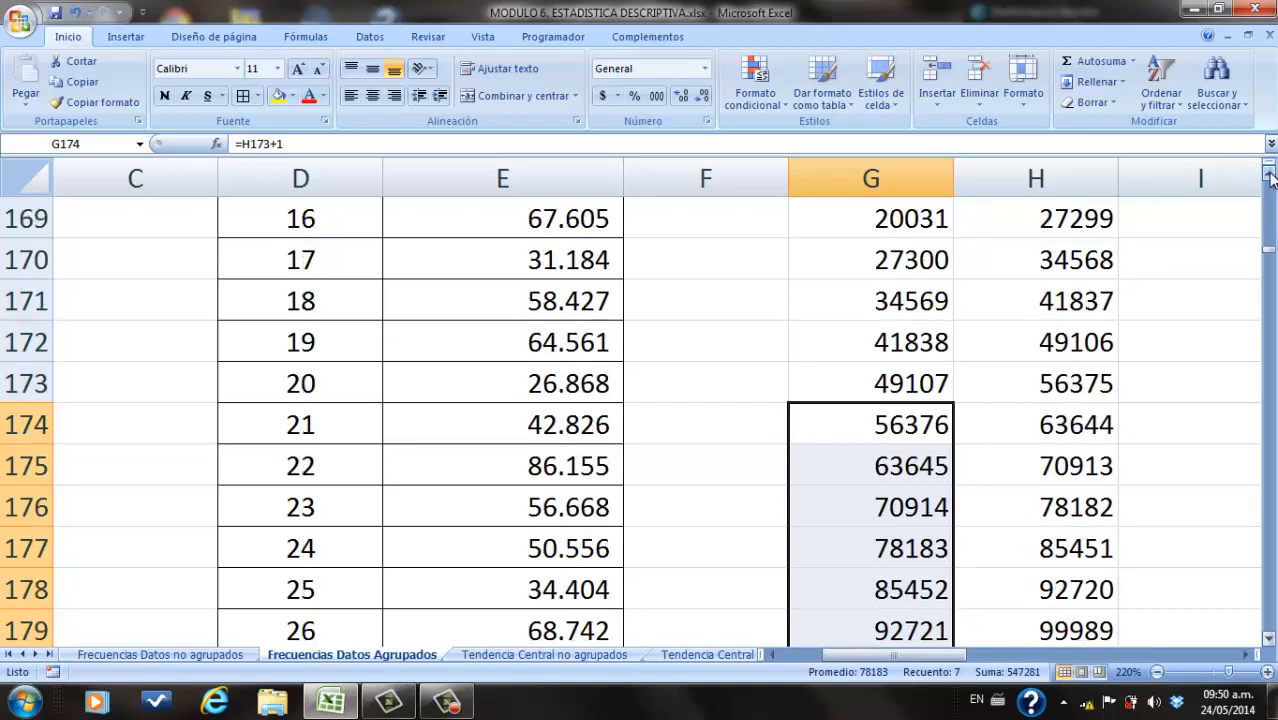
left_click(1269, 173)
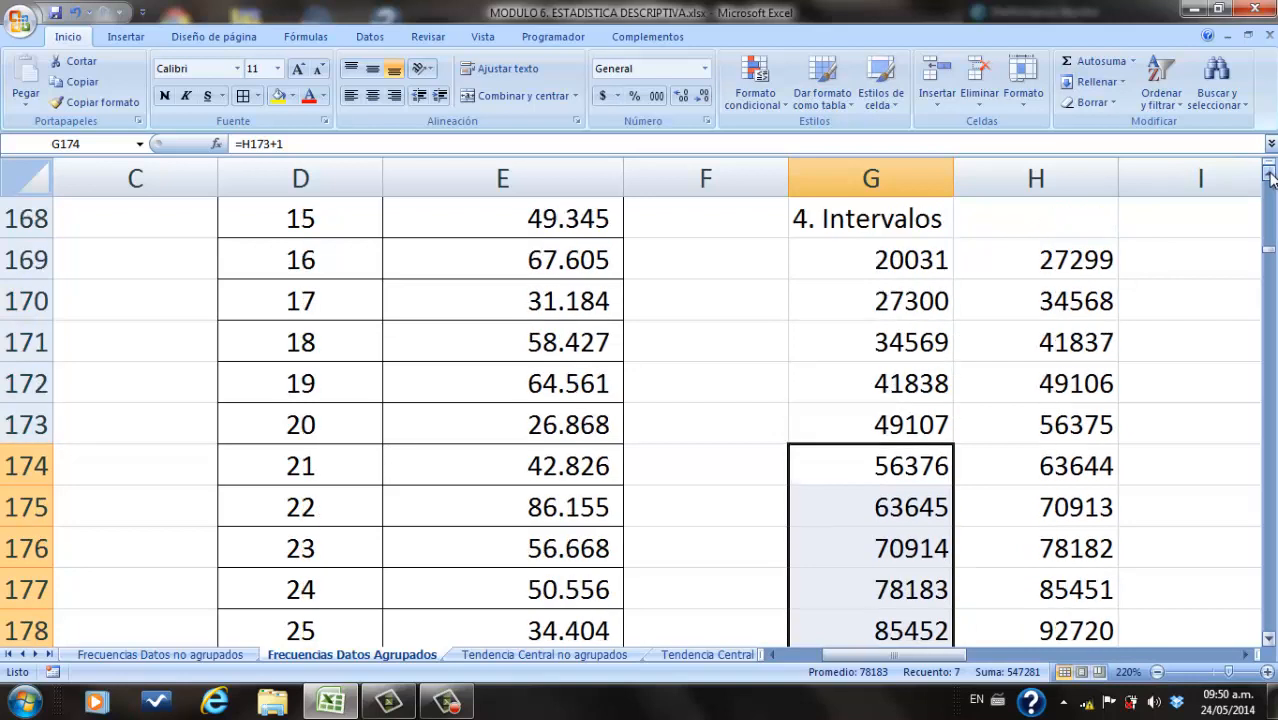
left_click(1268, 622)
left_click_drag(907, 308, 1013, 307)
key("Delete")
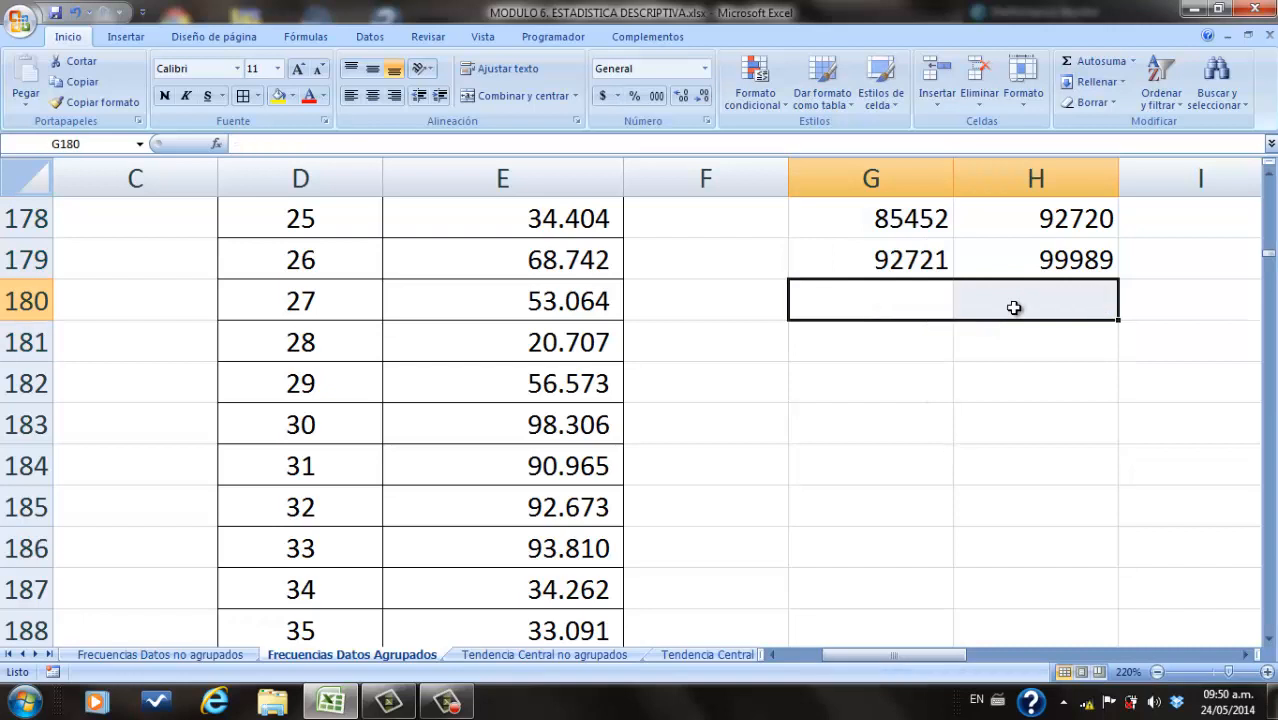
Step: Review the interval limits in columns G and H from row 179 back up to the first interval in row 169
left_click(1268, 179)
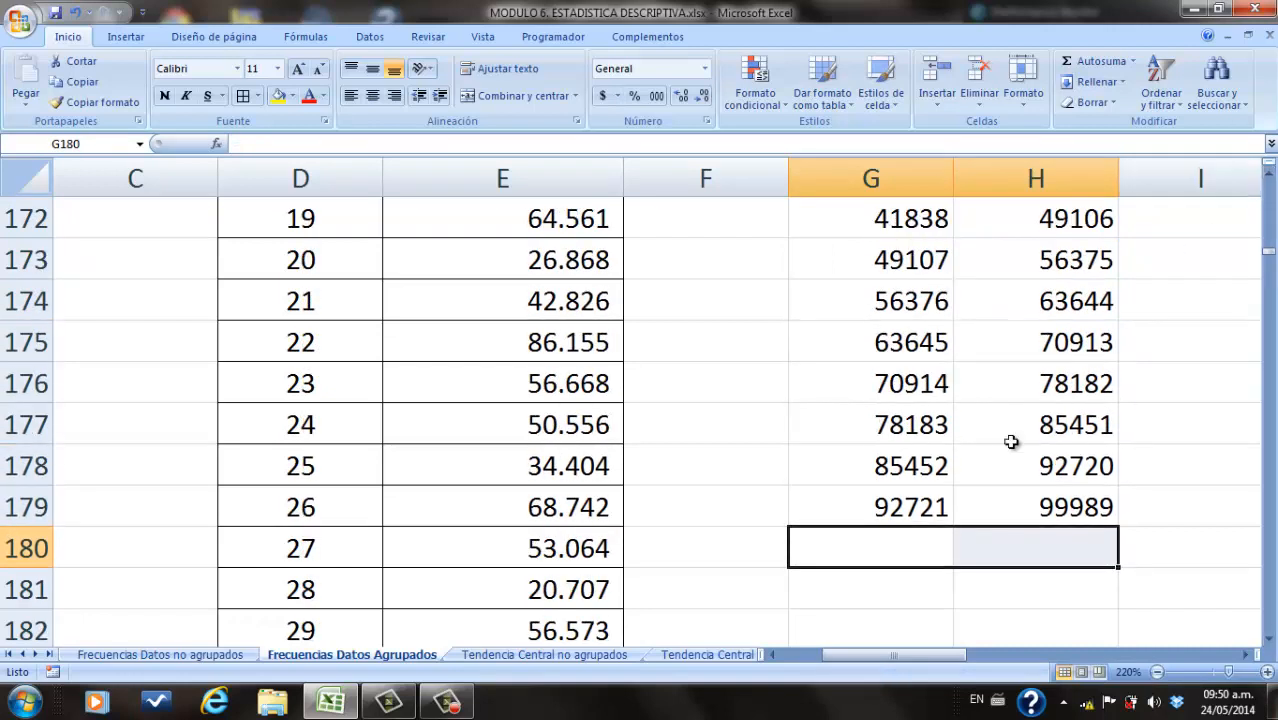
key("Up")
key("Up")
key("Up")
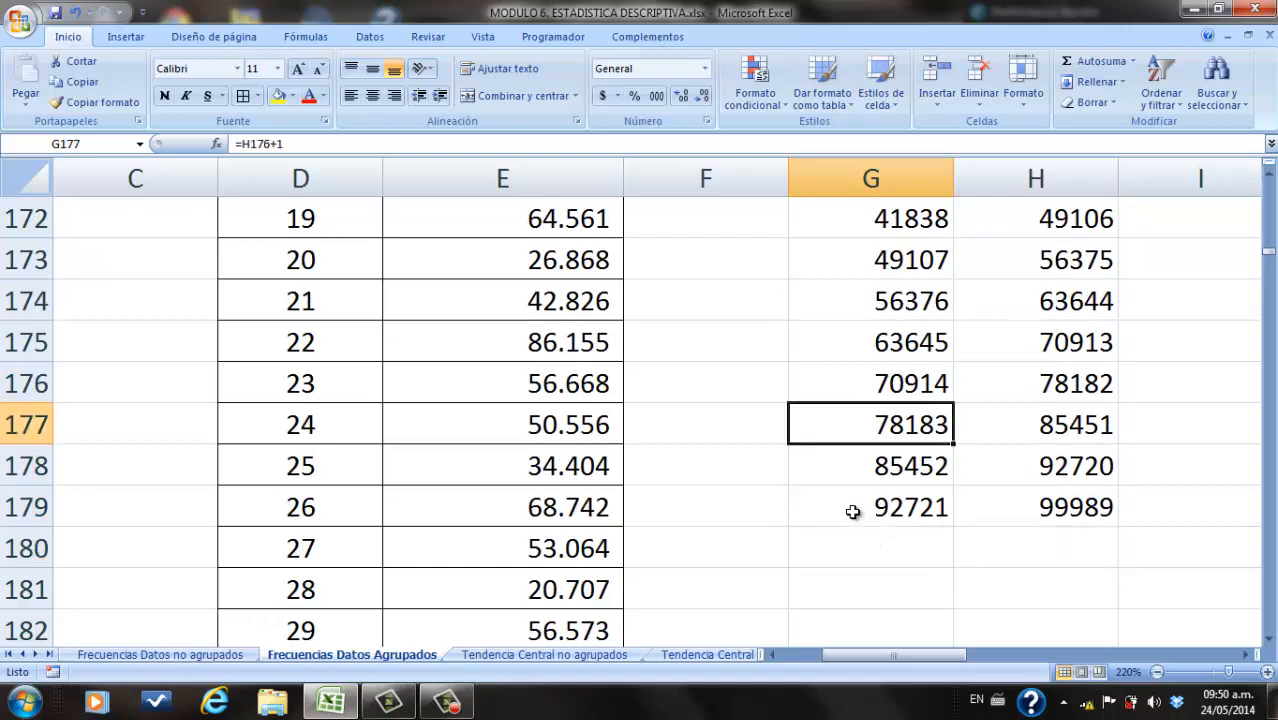
key("Up")
key("Up")
key("Up")
key("Up")
key("Up")
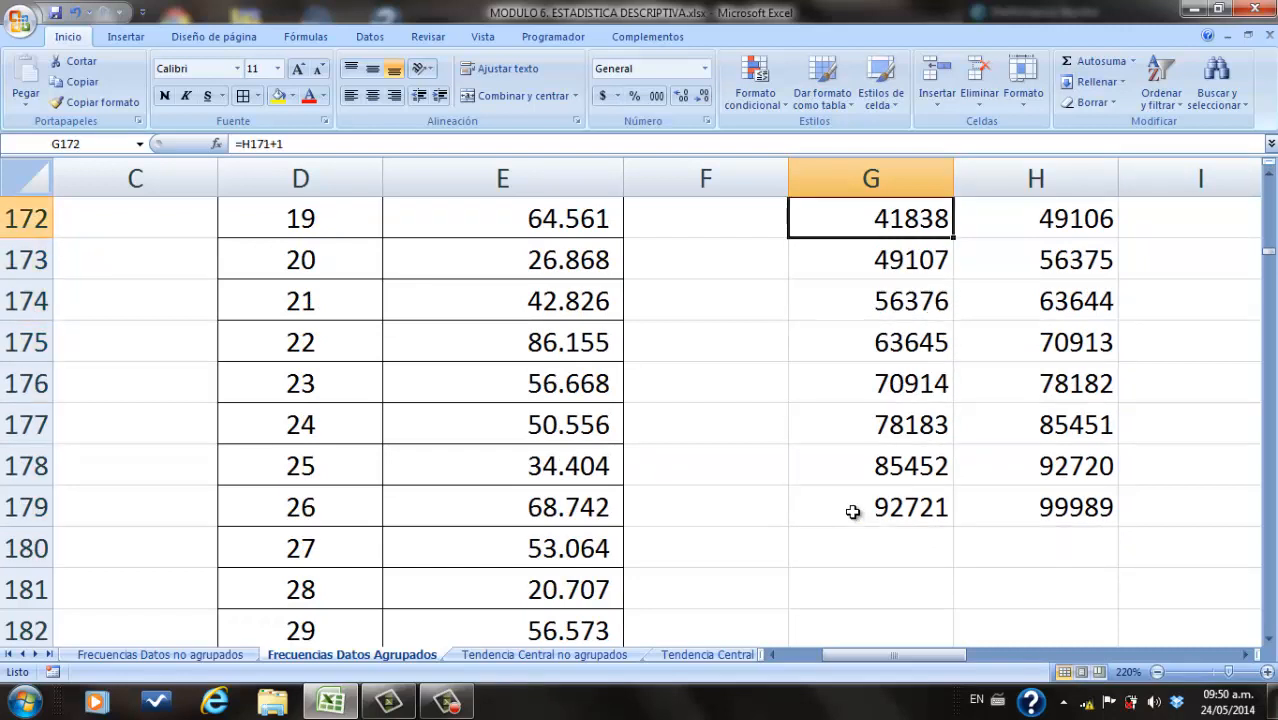
key("Up")
key("Up")
key("Up")
key("Up")
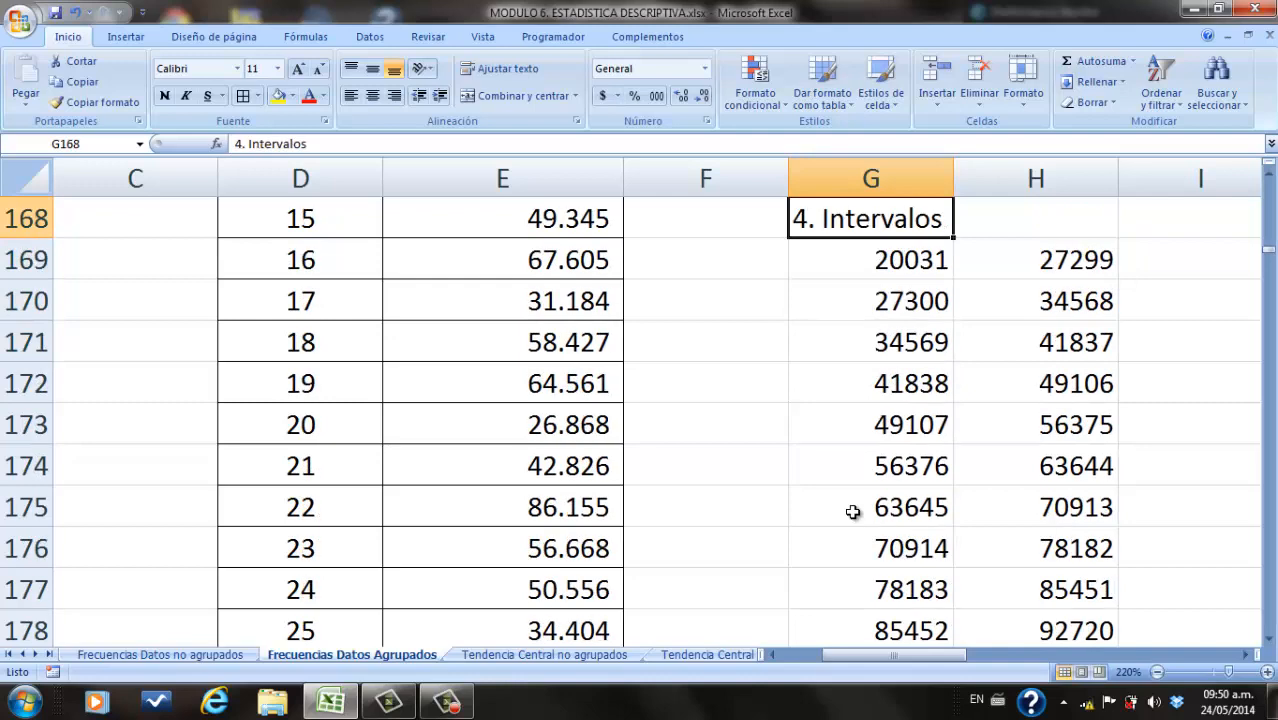
key("Down")
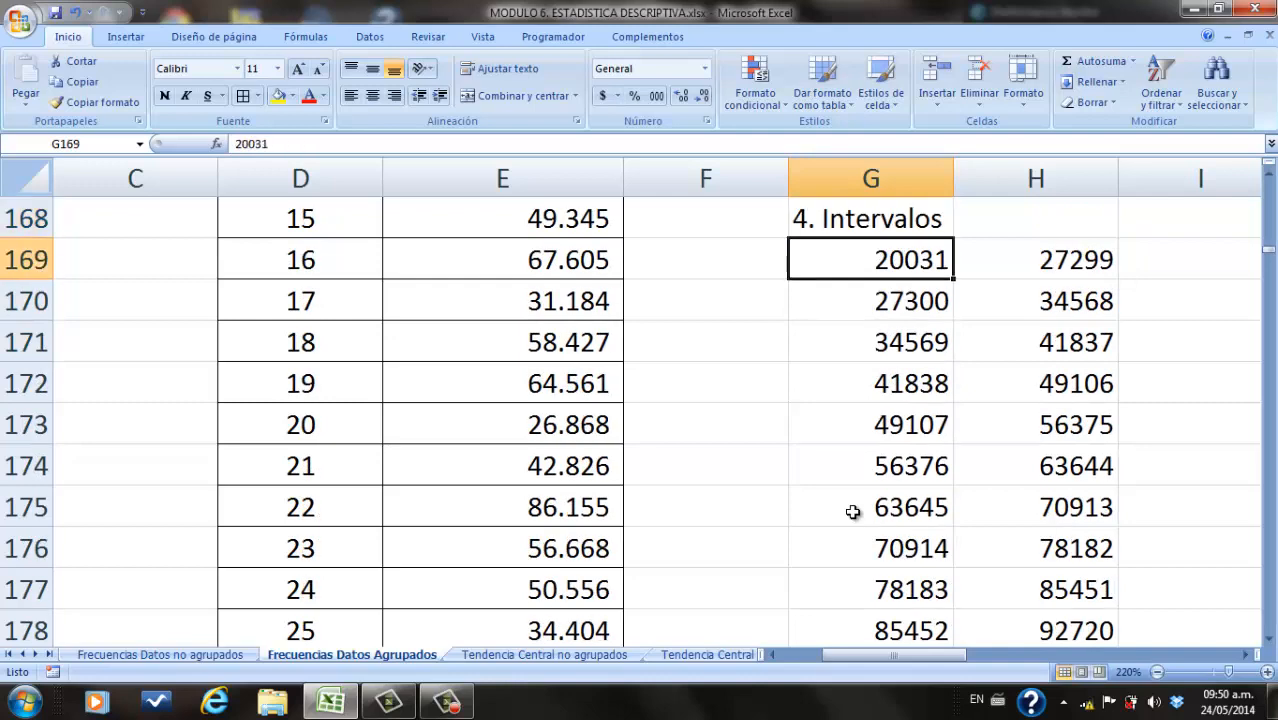
left_click(447, 701)
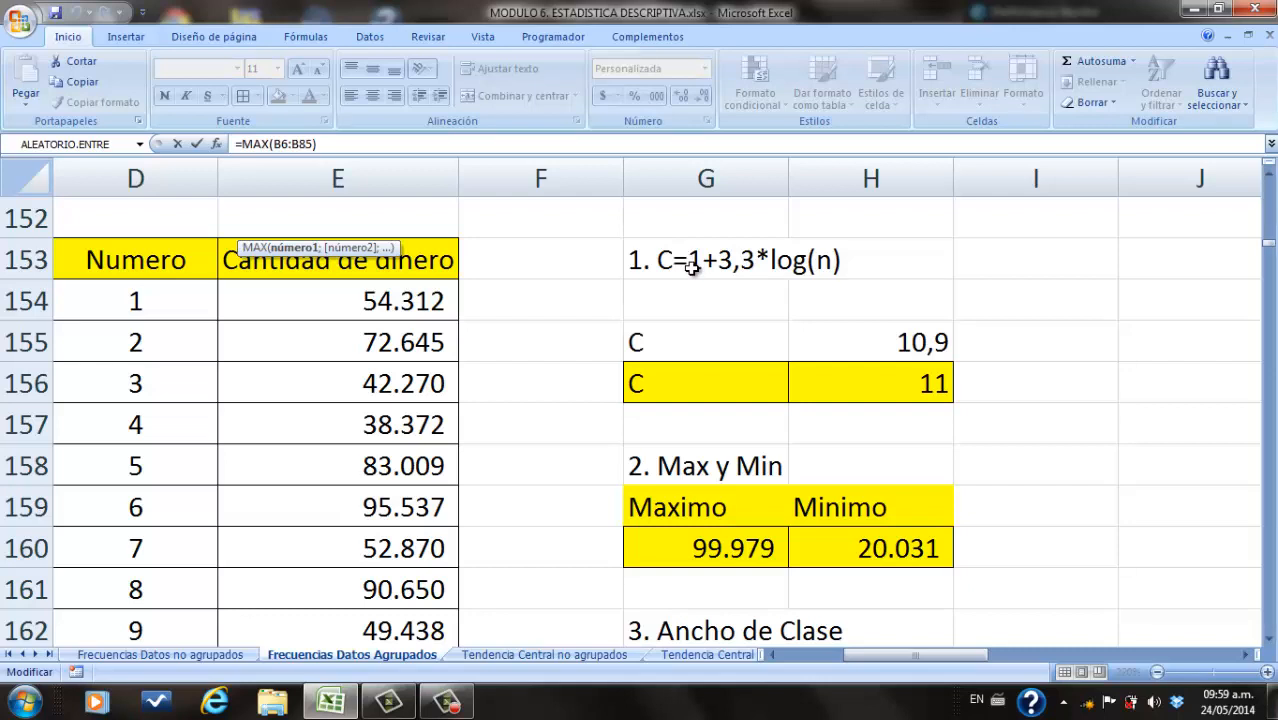
Step: Review the number-of-classes formula in H155, its rounded value in H156, and the maximum and minimum formulas in G160 and H160
left_click(889, 347)
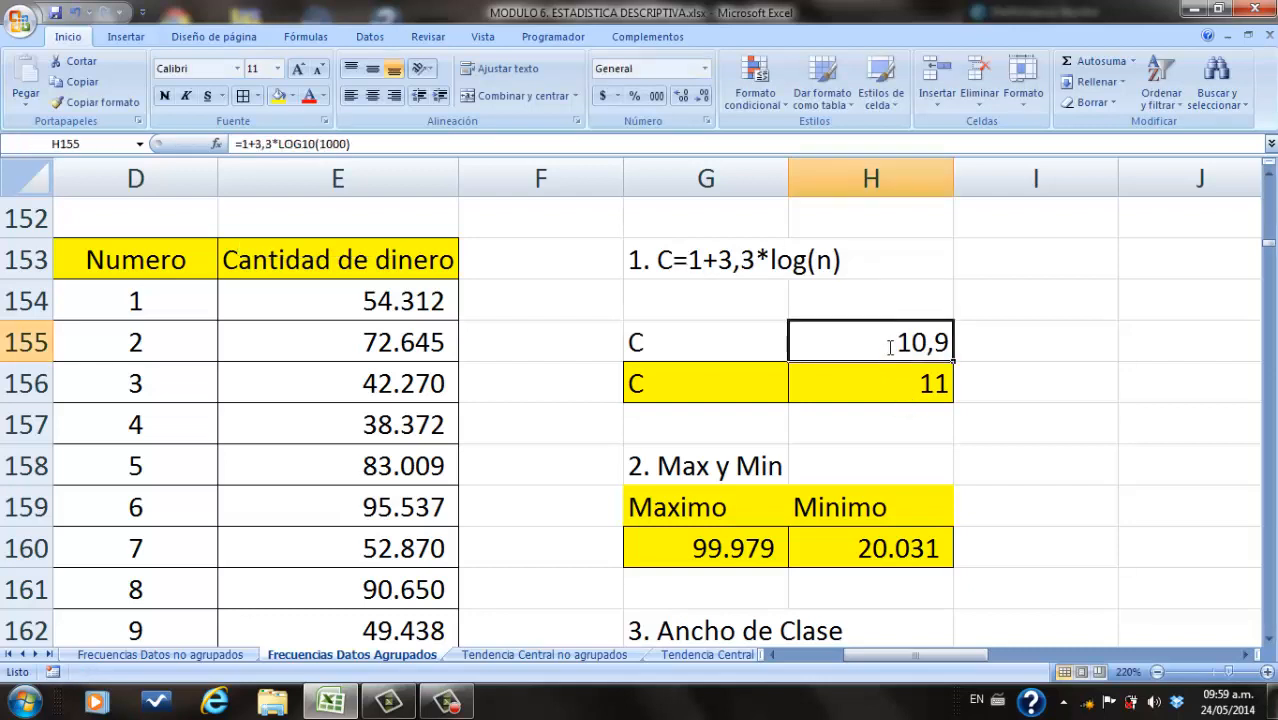
double_click(889, 347)
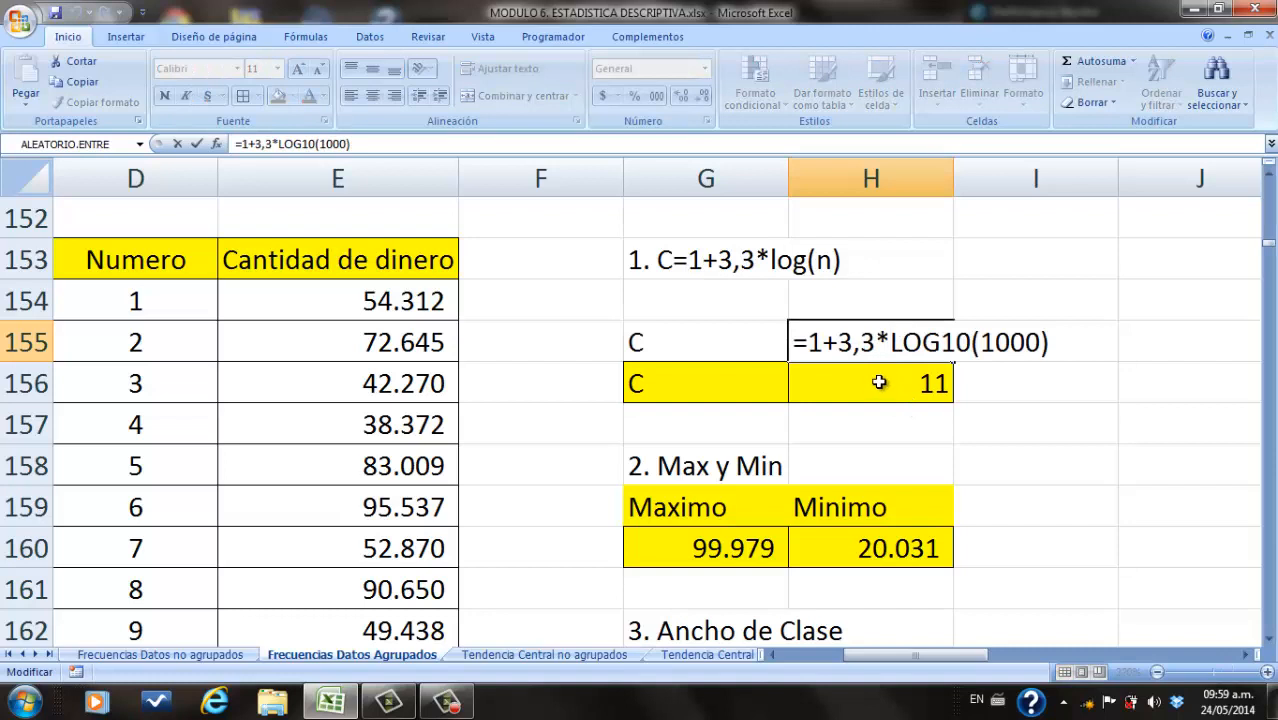
left_click(878, 382)
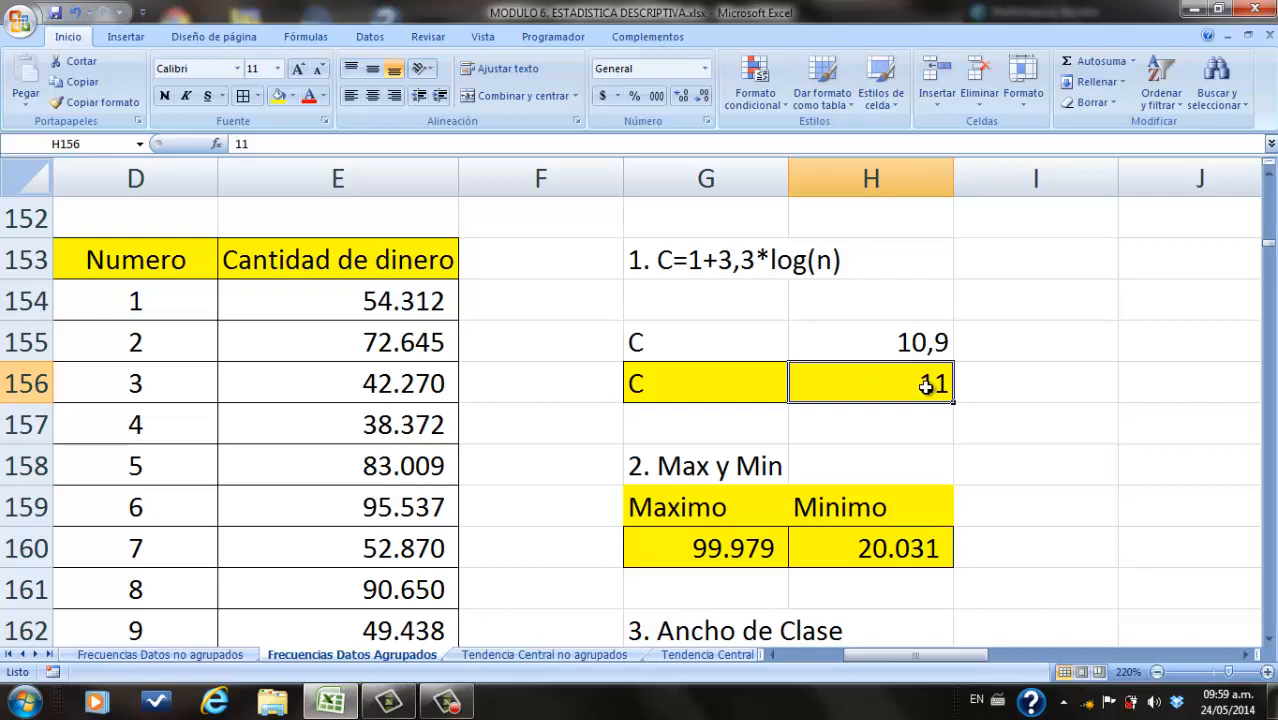
key("Down")
key("Down")
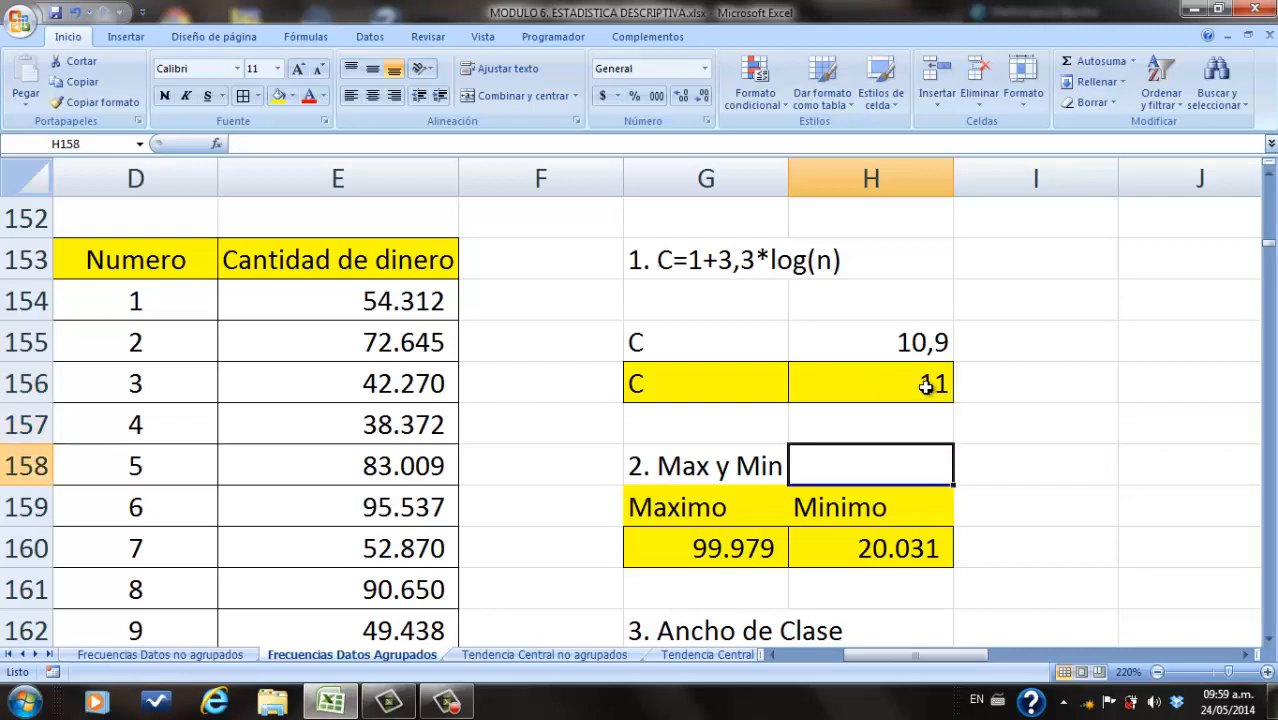
double_click(735, 553)
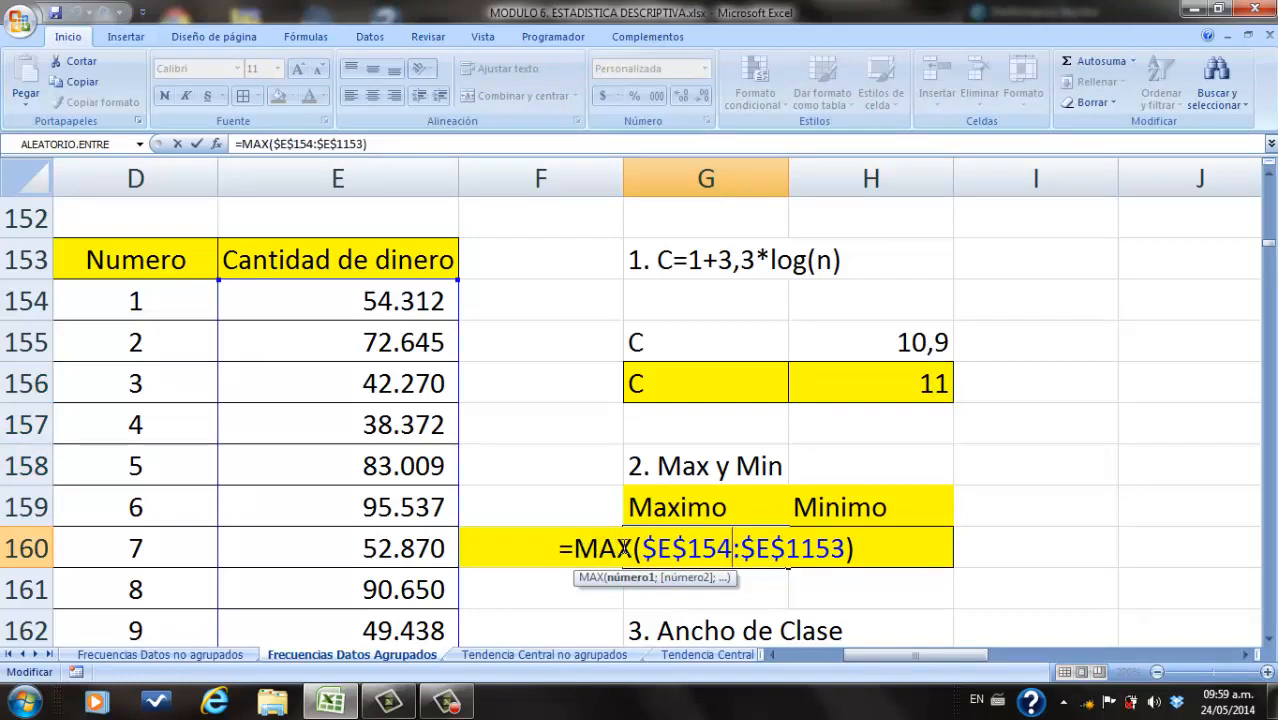
key("Return")
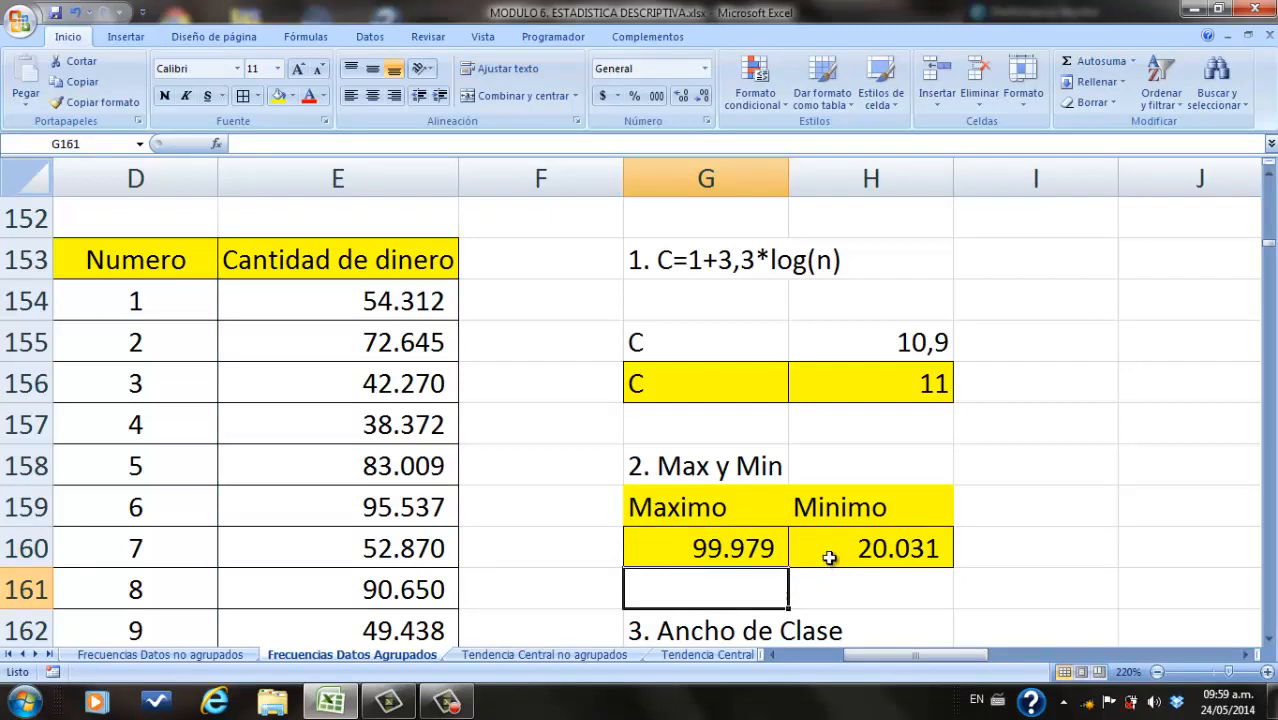
double_click(829, 557)
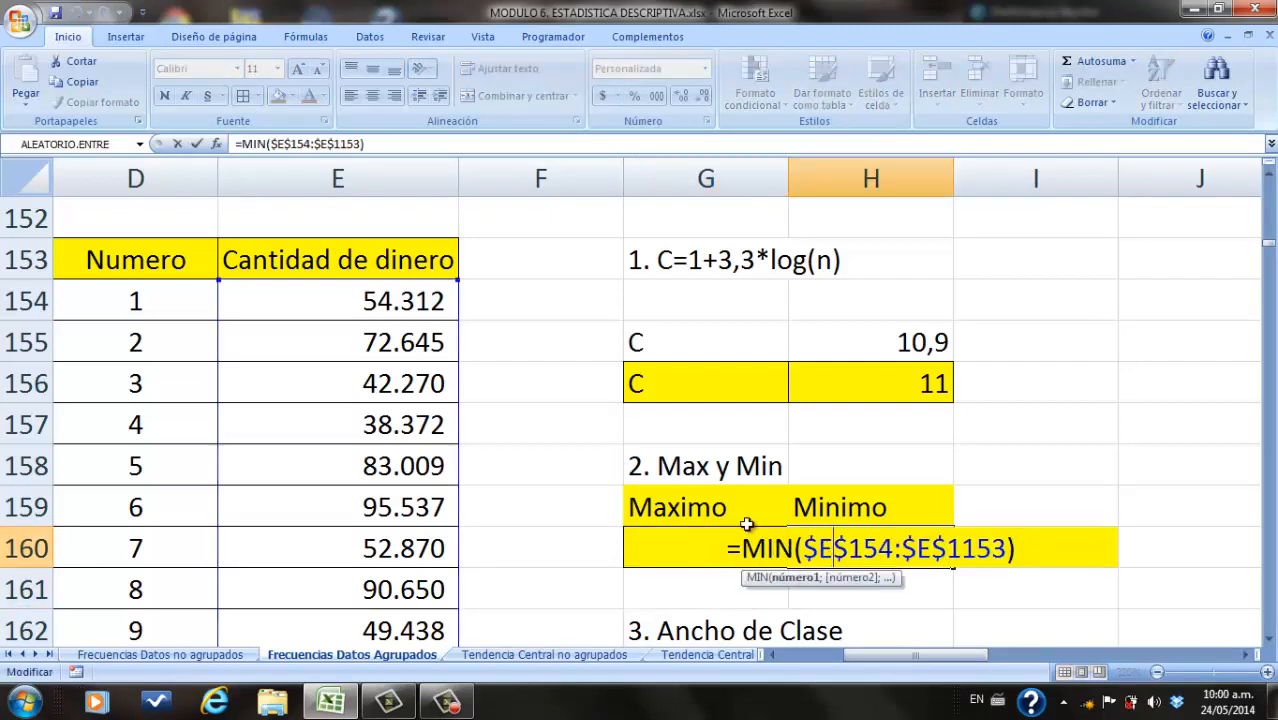
key("Return")
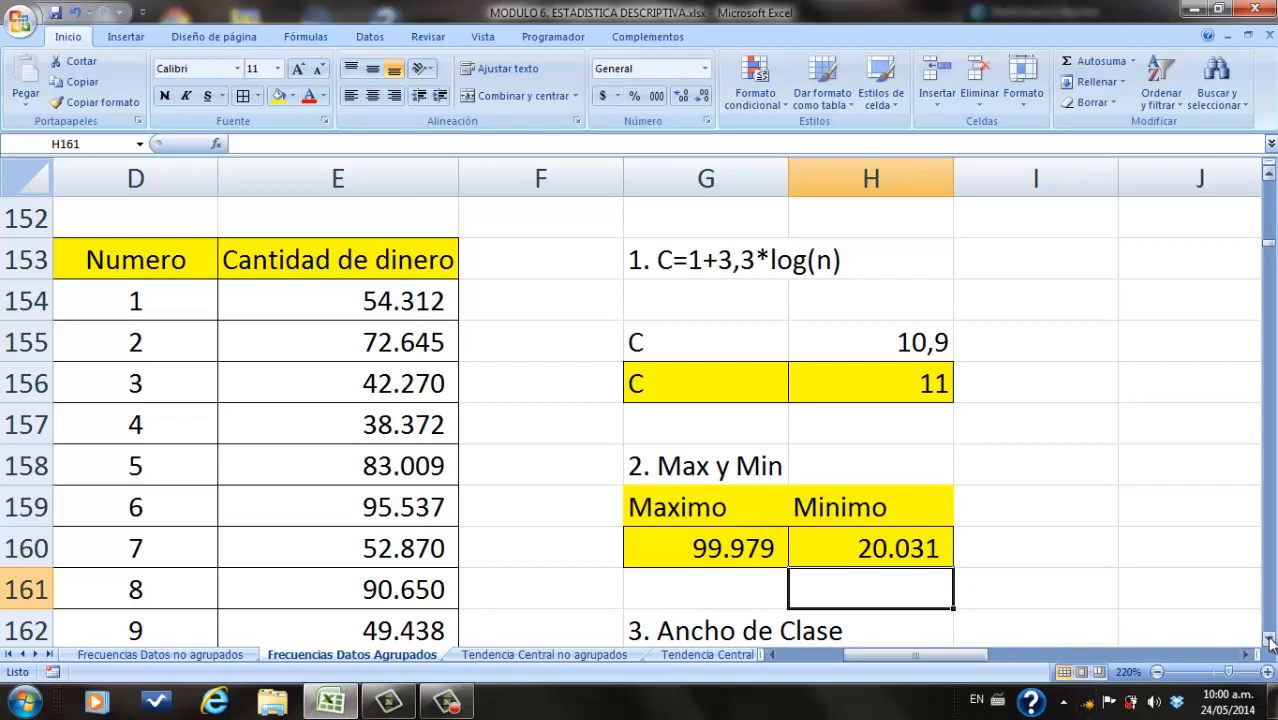
left_click_drag(1270, 641, 1270, 641)
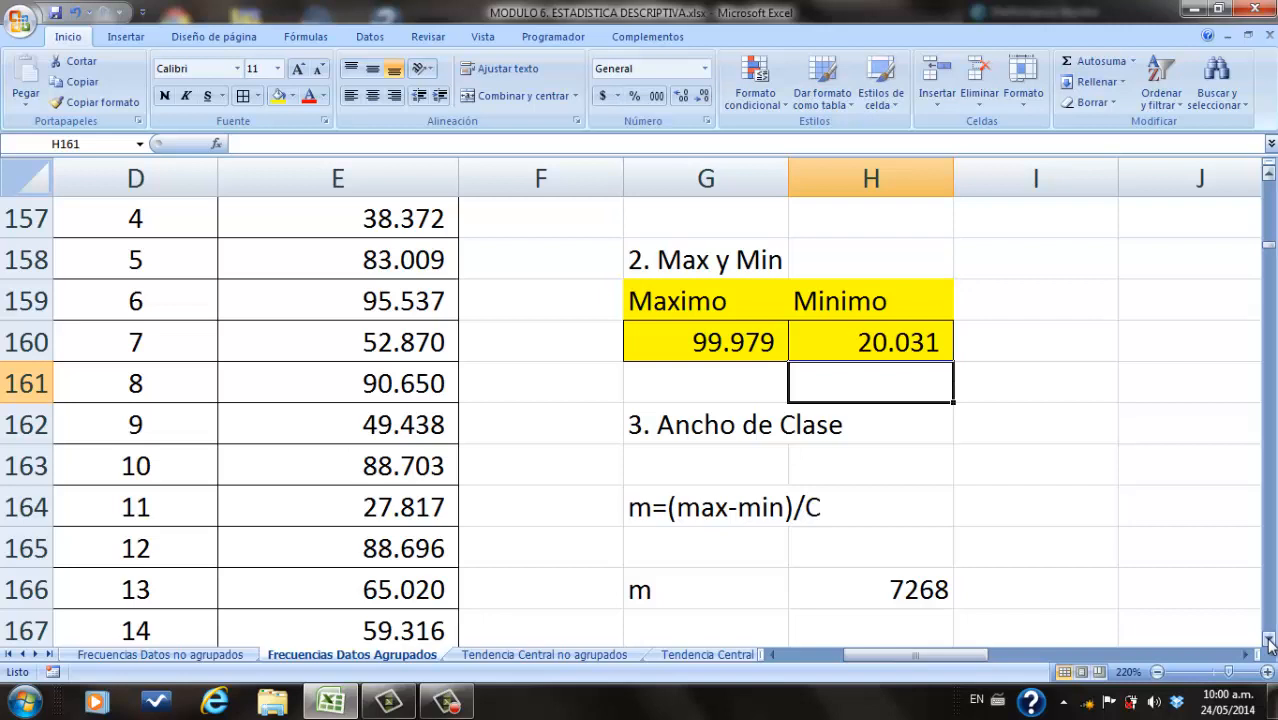
Step: Review the class width formula in H166 and the interval limit formulas in H169 and G170, including the starting limit in G169
double_click(920, 590)
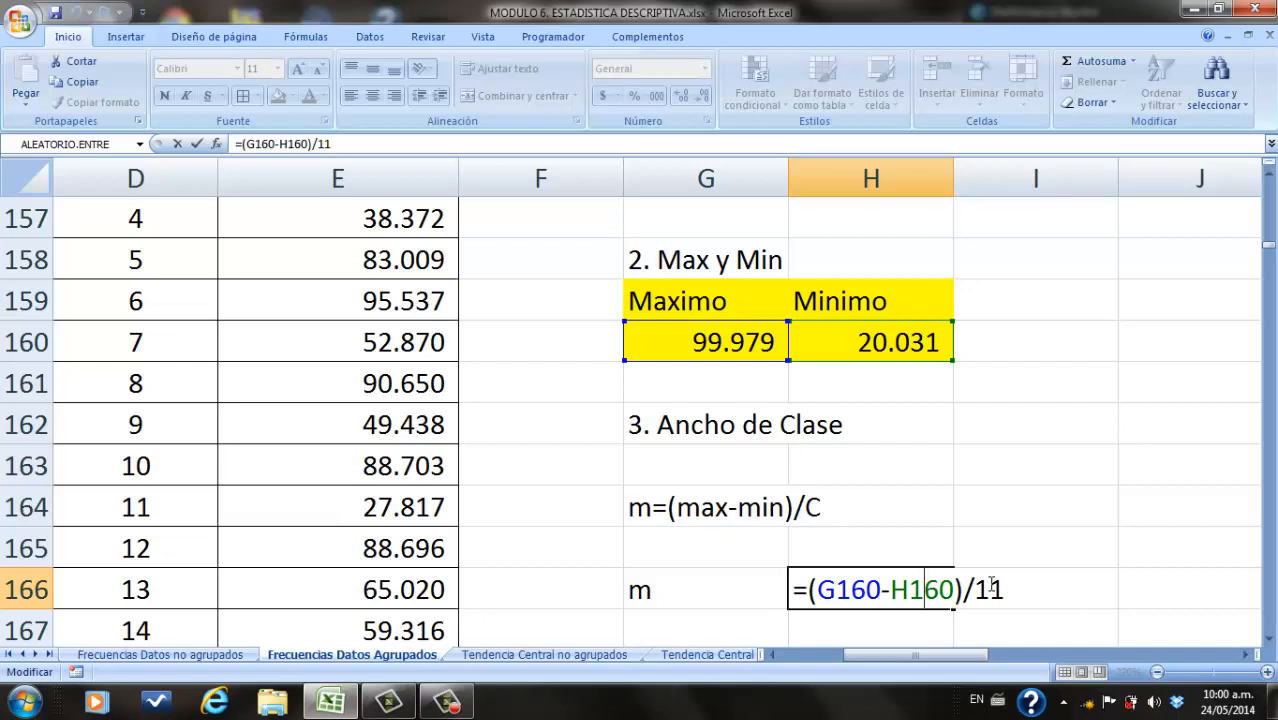
key("Return")
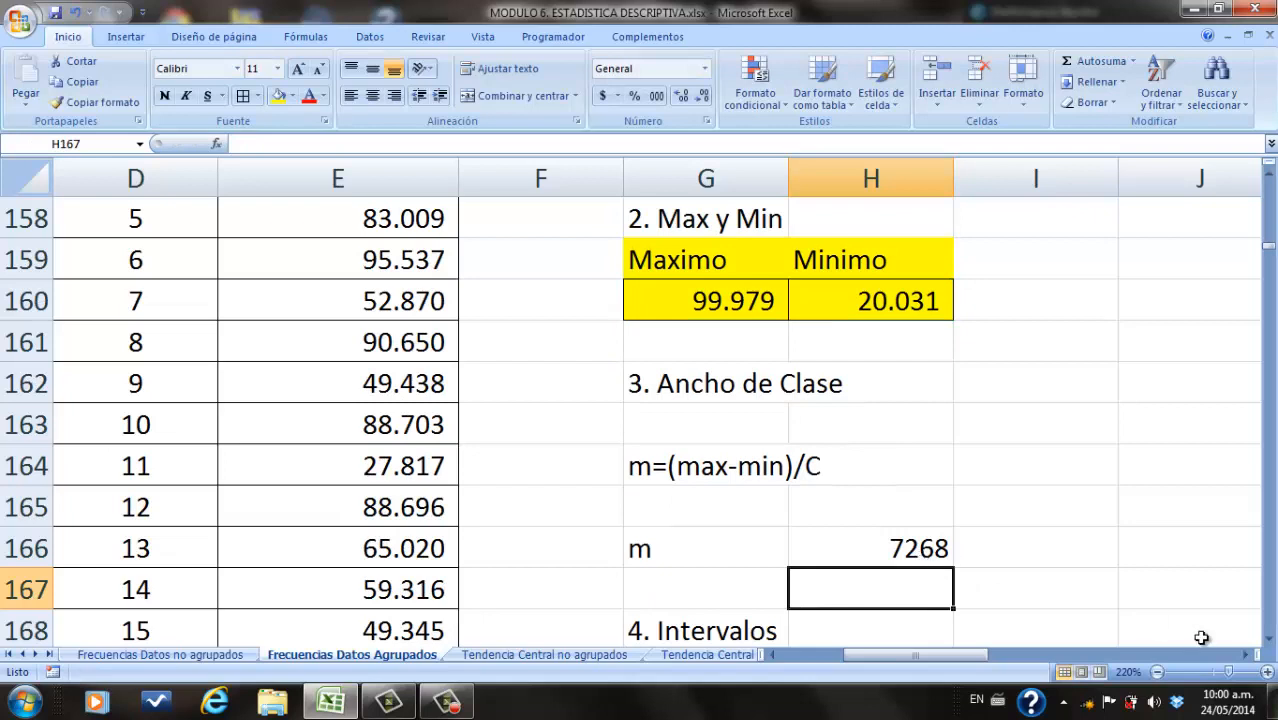
left_click(1268, 645)
left_click(1268, 645)
left_click(1268, 645)
left_click(1268, 645)
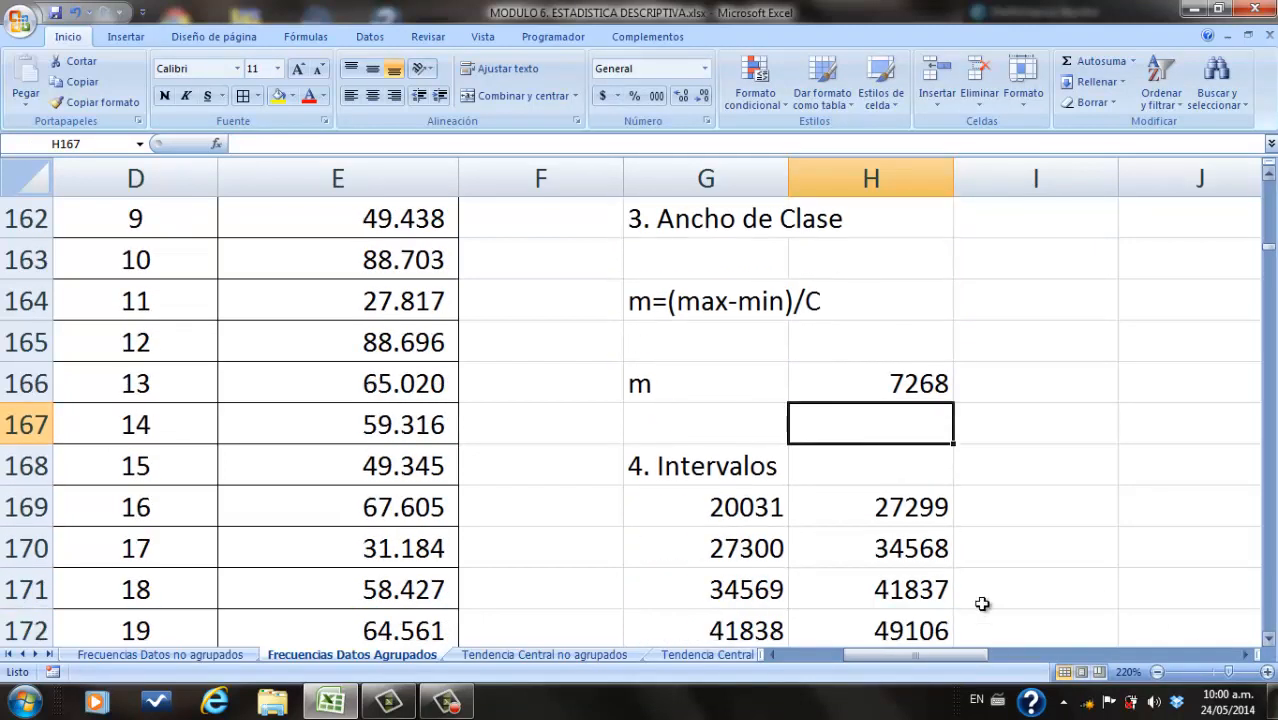
left_click(763, 510)
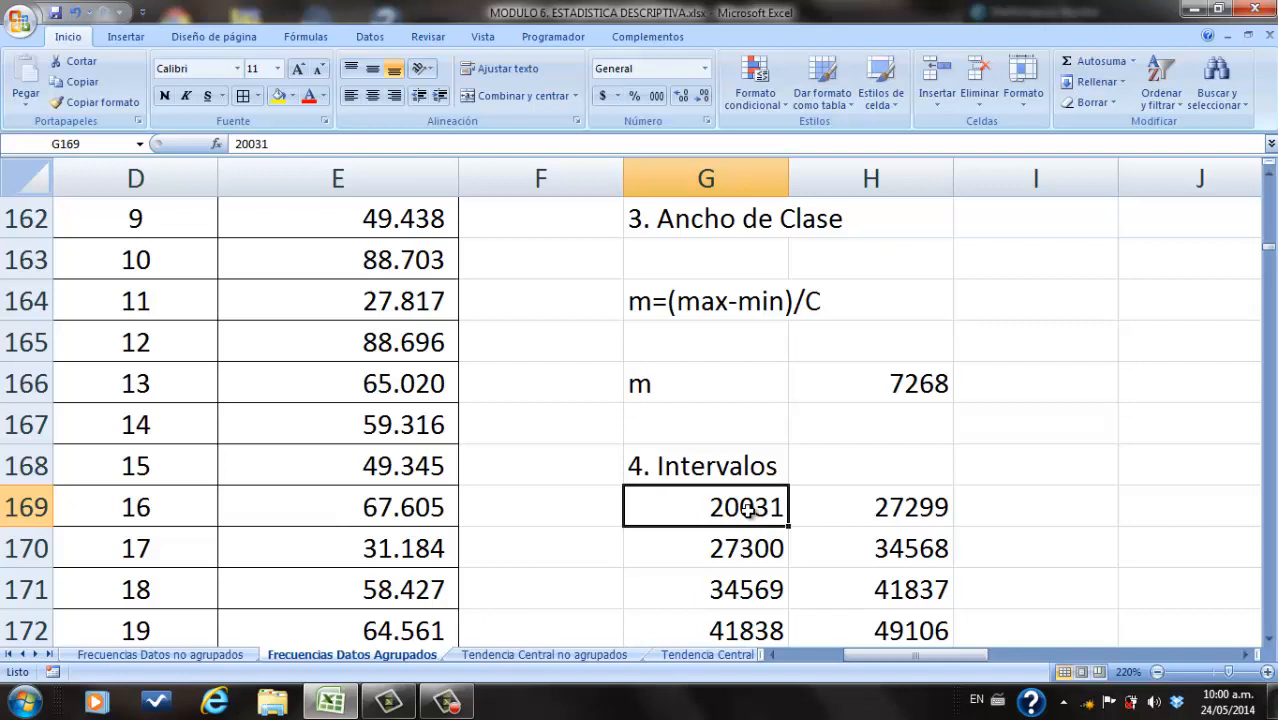
double_click(917, 508)
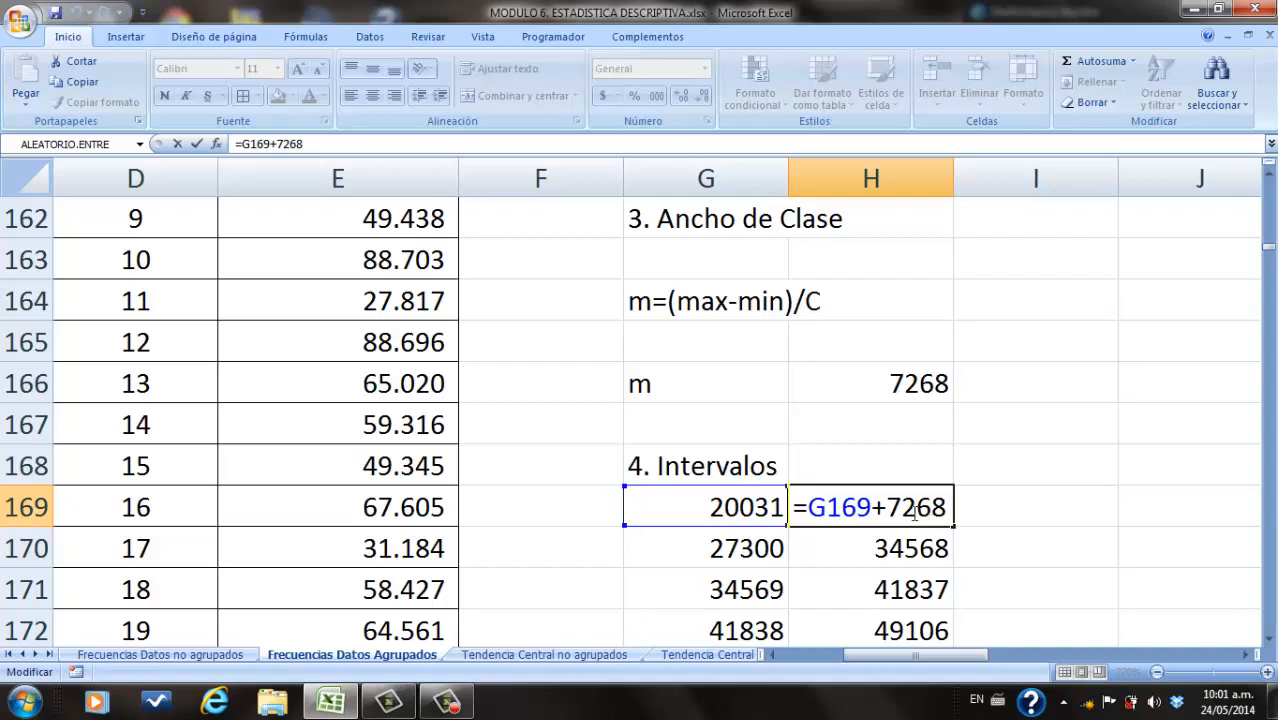
key("Return")
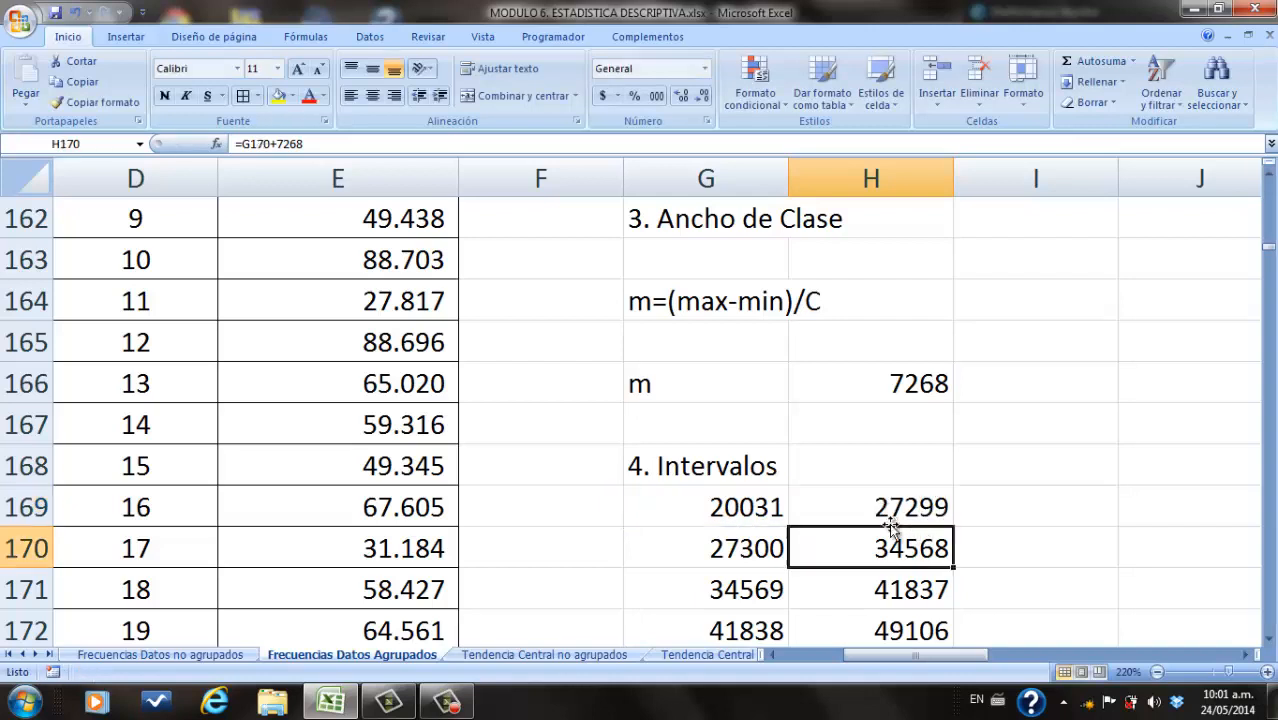
double_click(755, 546)
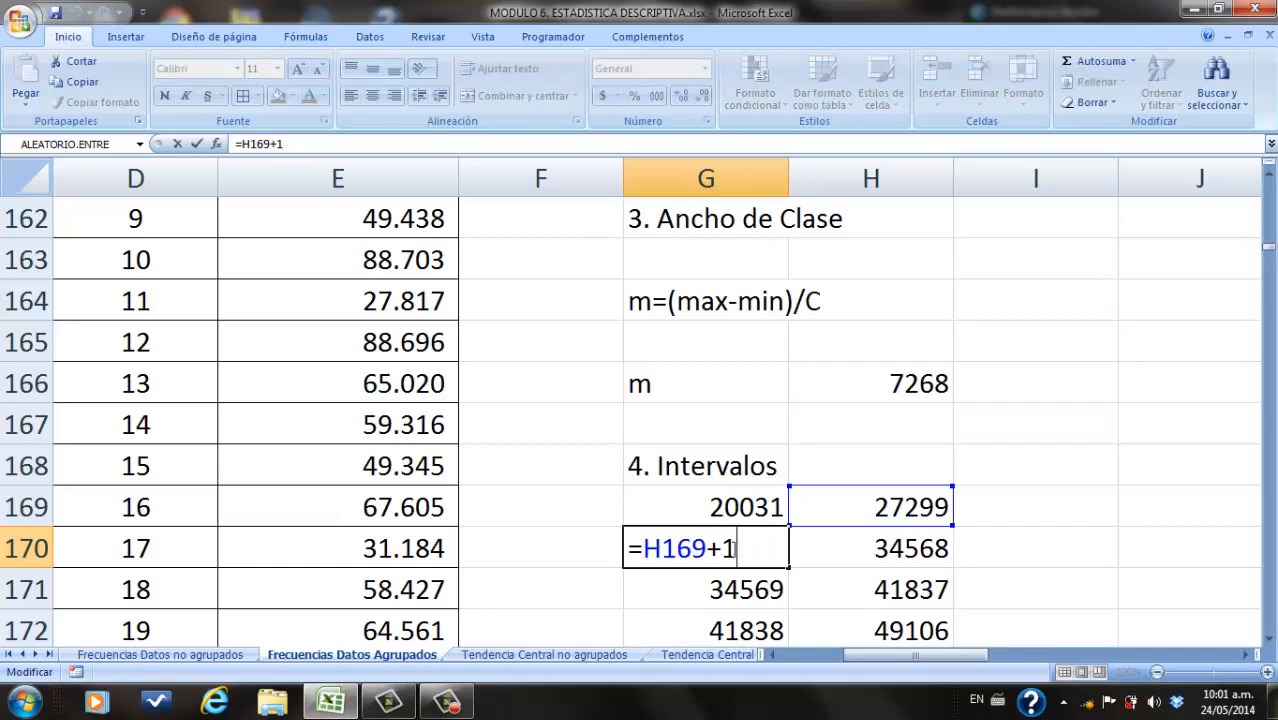
key("Return")
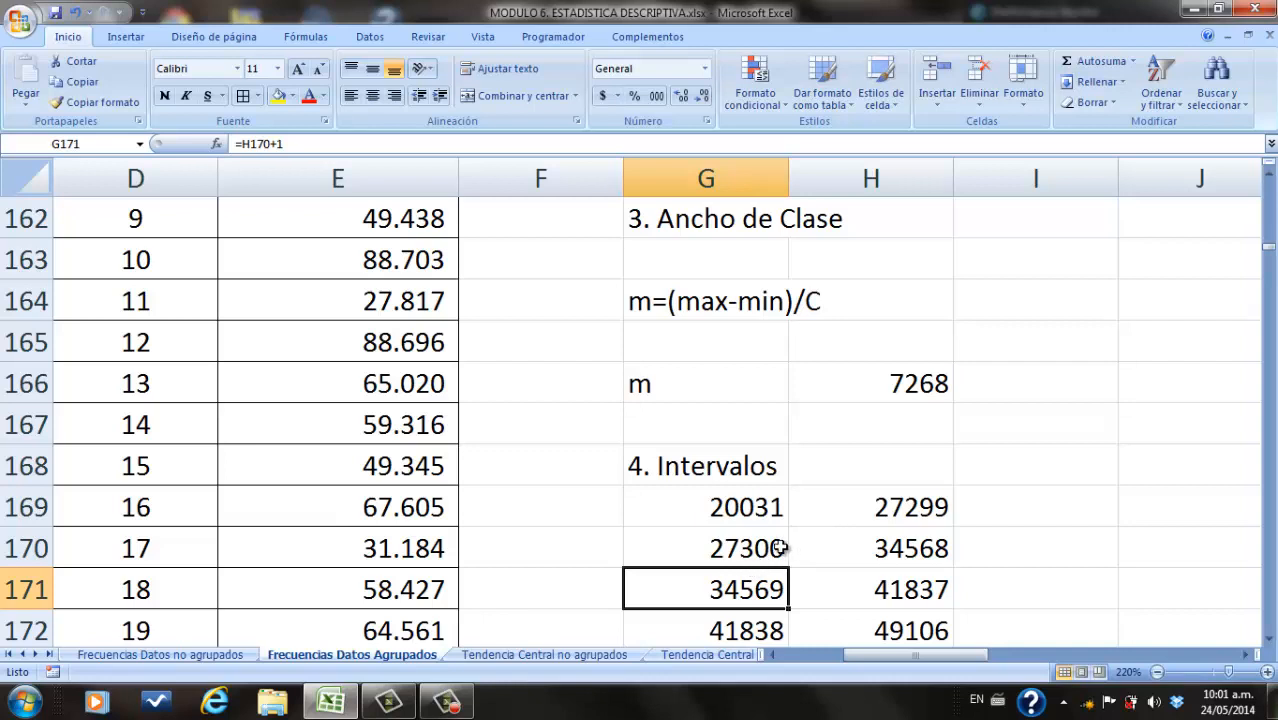
Step: Refill the upper limit formula from H169 down to H179 and the lower limit formula =H169+1 from G170 down to G179
left_click(892, 510)
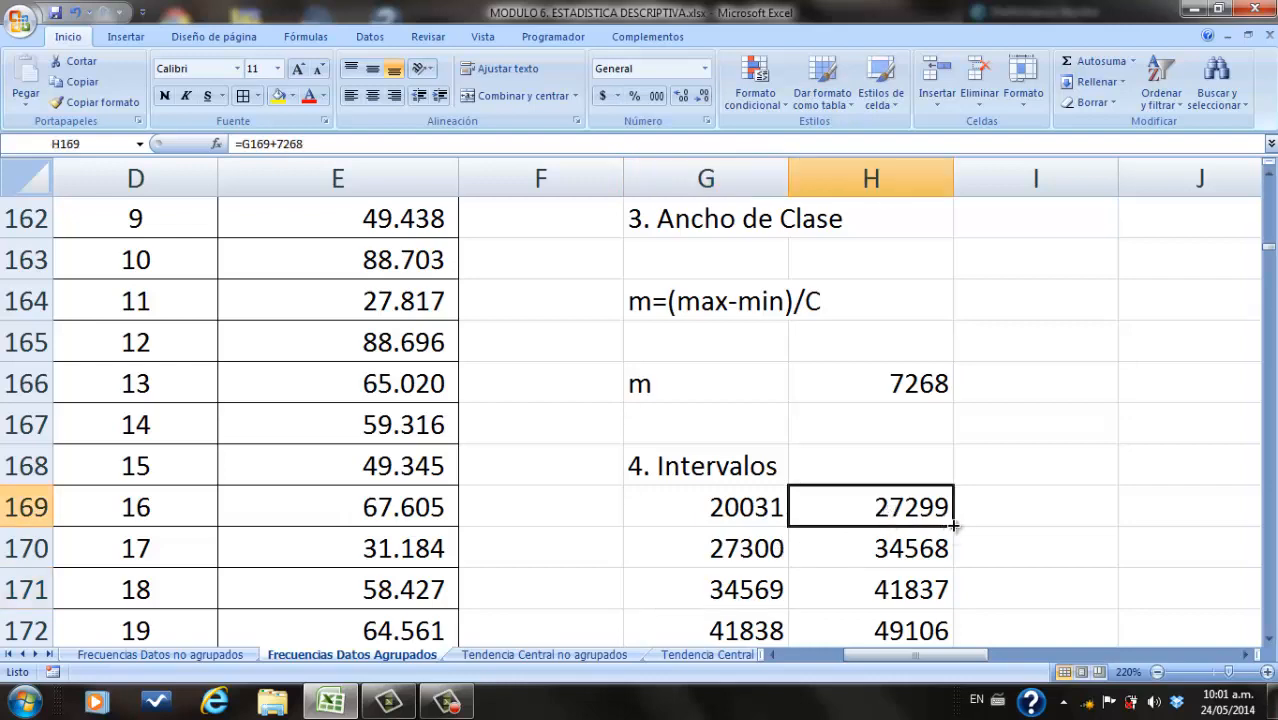
mouse_move(954, 524)
left_mouse_down()
mouse_move(950, 633)
mouse_move(952, 600)
left_mouse_up()
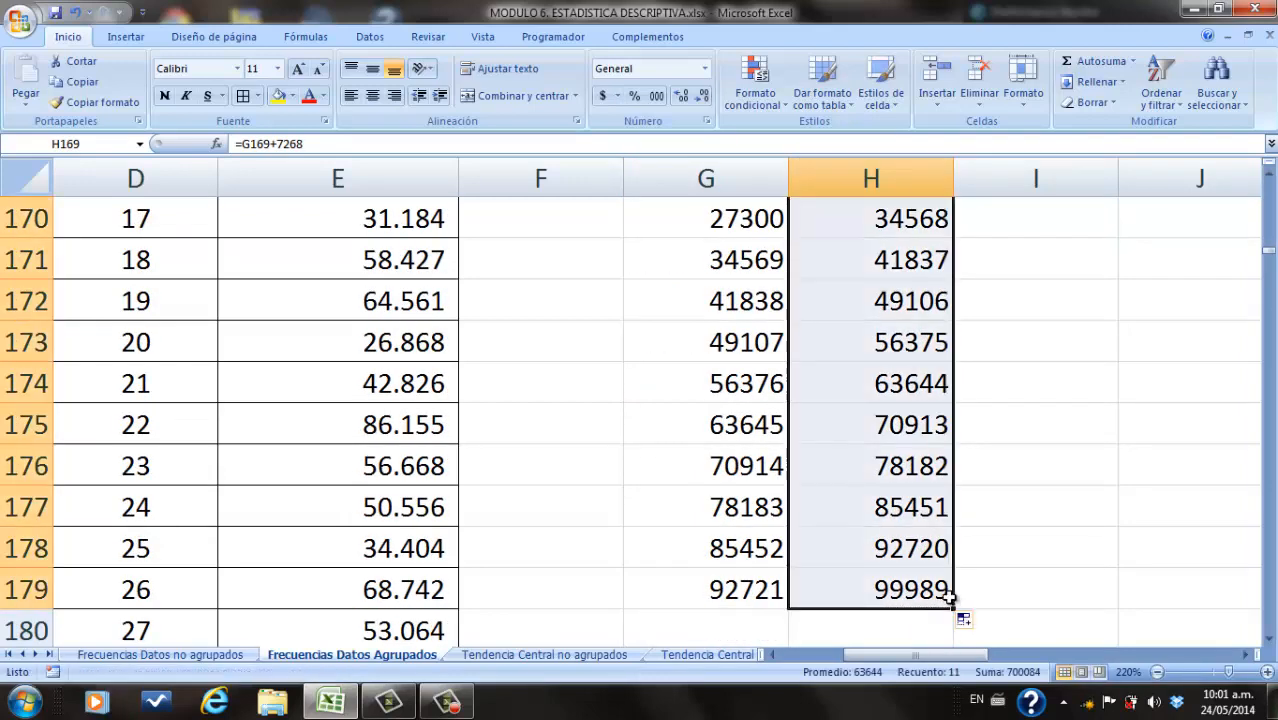
left_click(1269, 170)
left_click(1269, 170)
left_click(1269, 170)
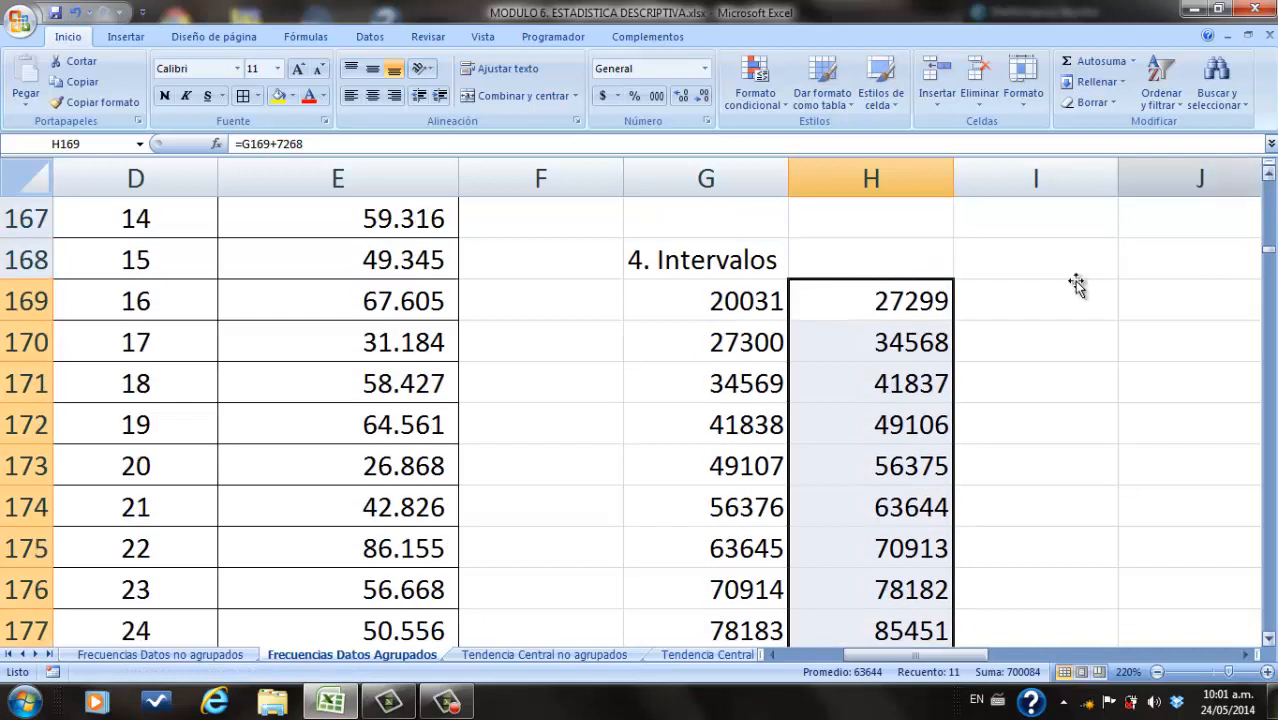
left_click(740, 352)
type("=H169+1")
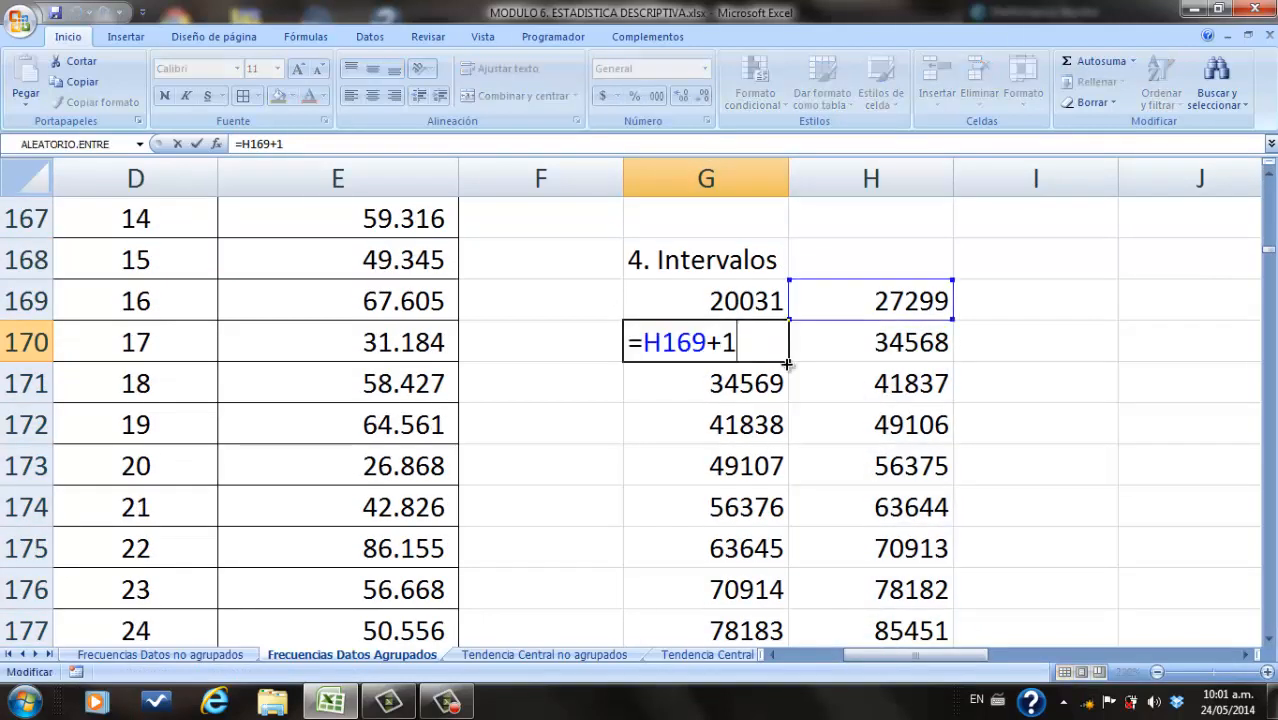
key("Return")
key("Up")
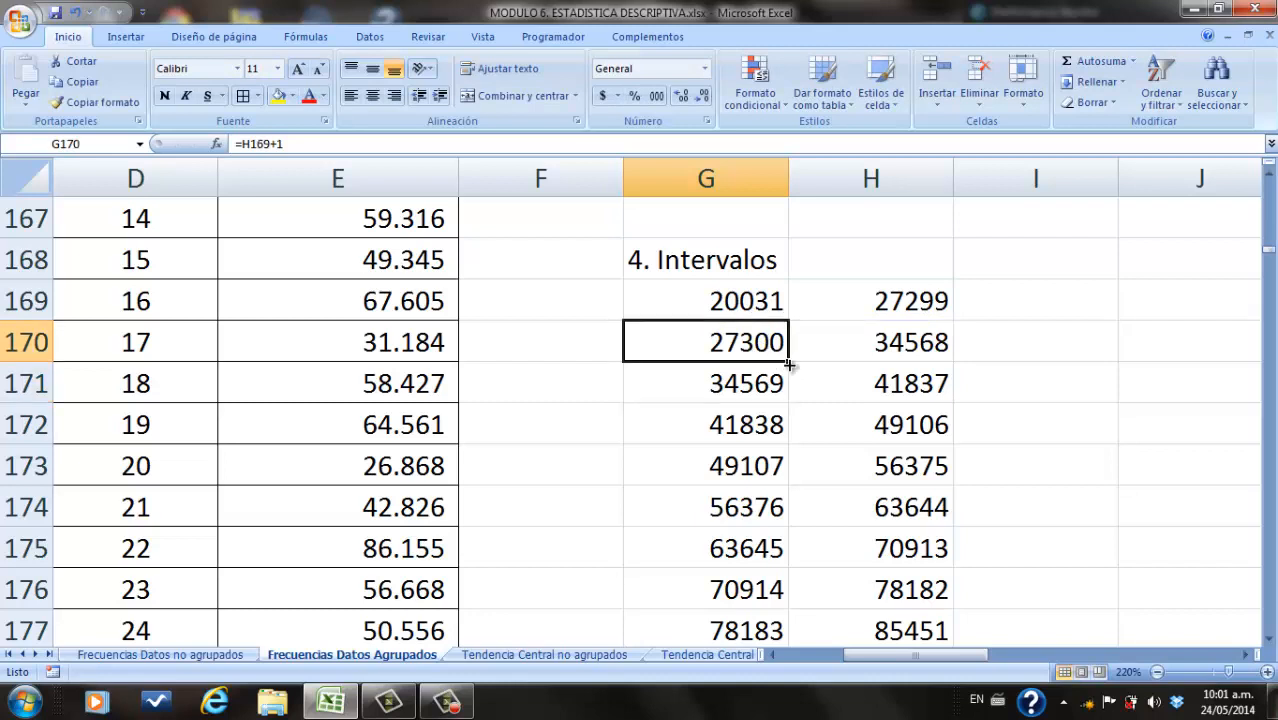
left_click_drag(788, 366, 786, 574)
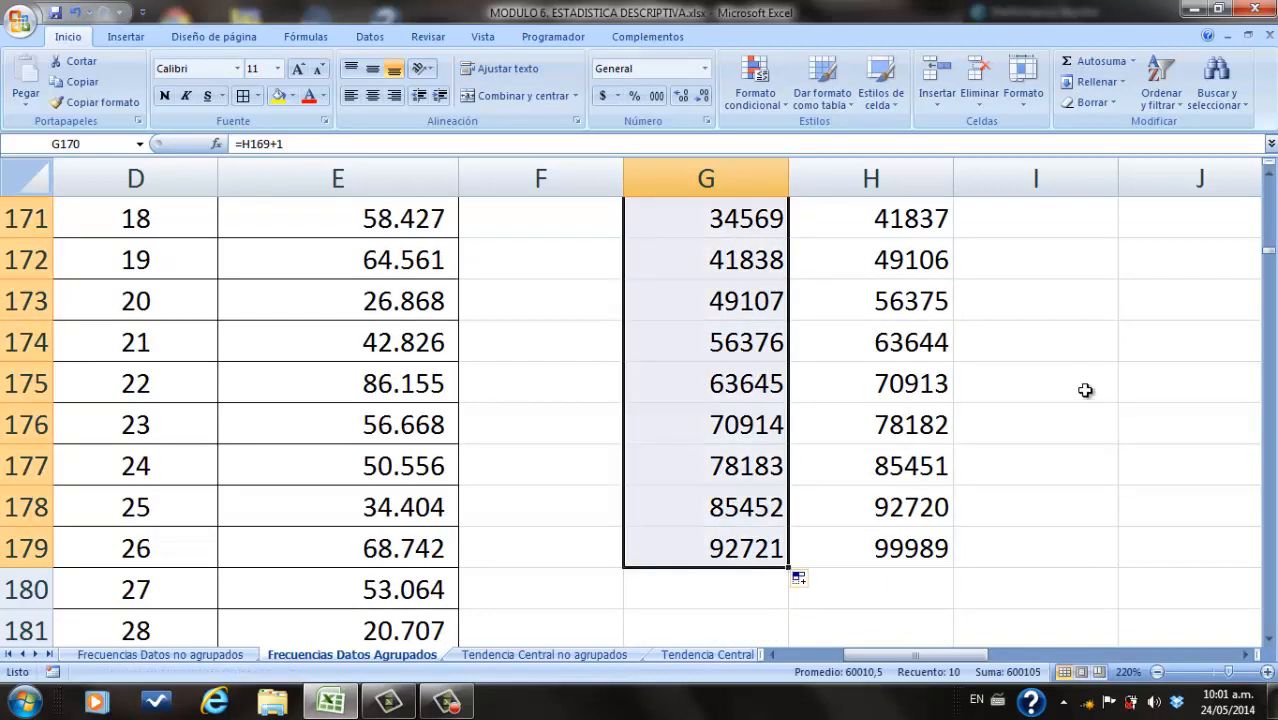
Step: Compare the first and last interval limits in rows 169 and 179 with the maximum and minimum in G160:H160
left_click(1269, 177)
left_click_drag(1269, 177, 1269, 177)
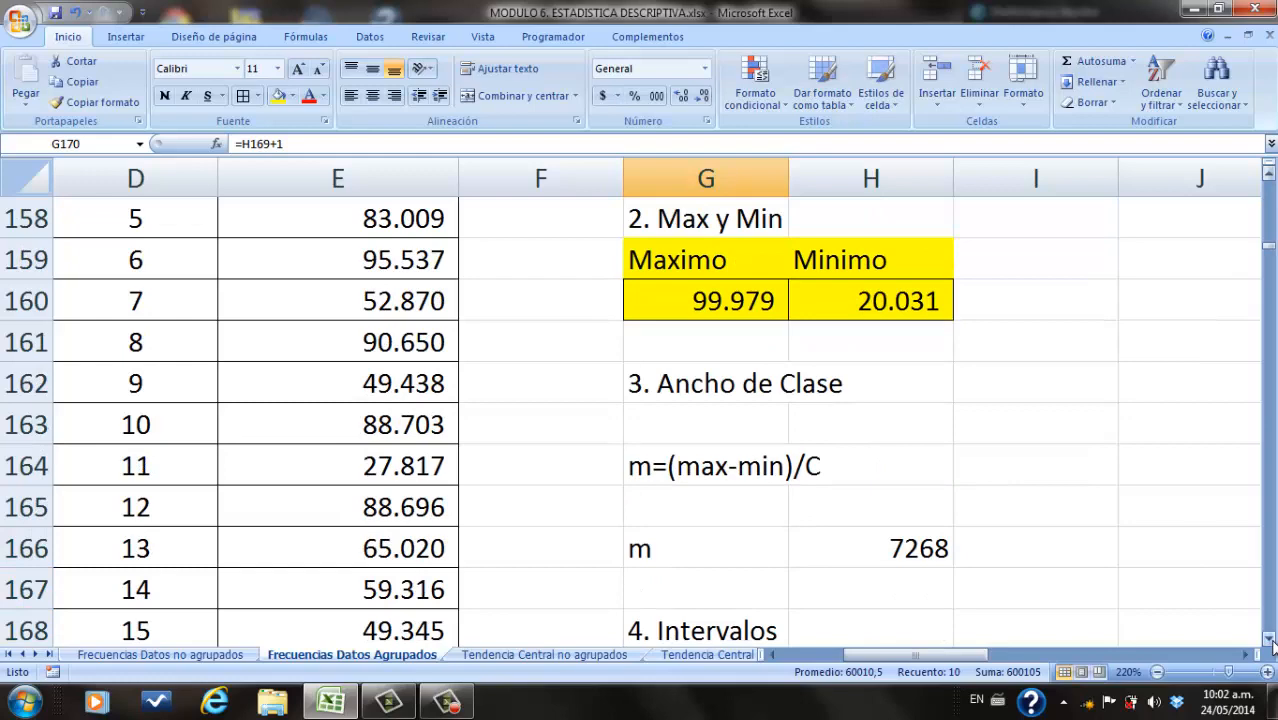
left_click_drag(1271, 641, 1271, 641)
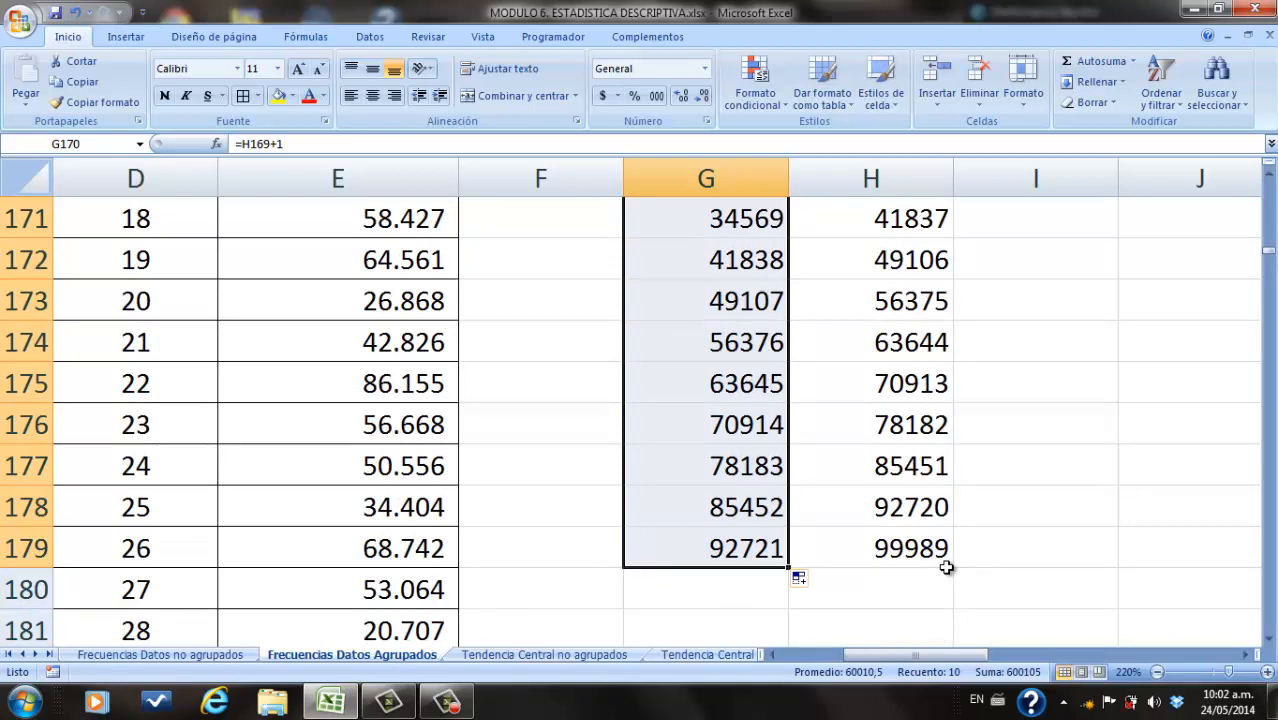
left_click_drag(1270, 176, 1270, 176)
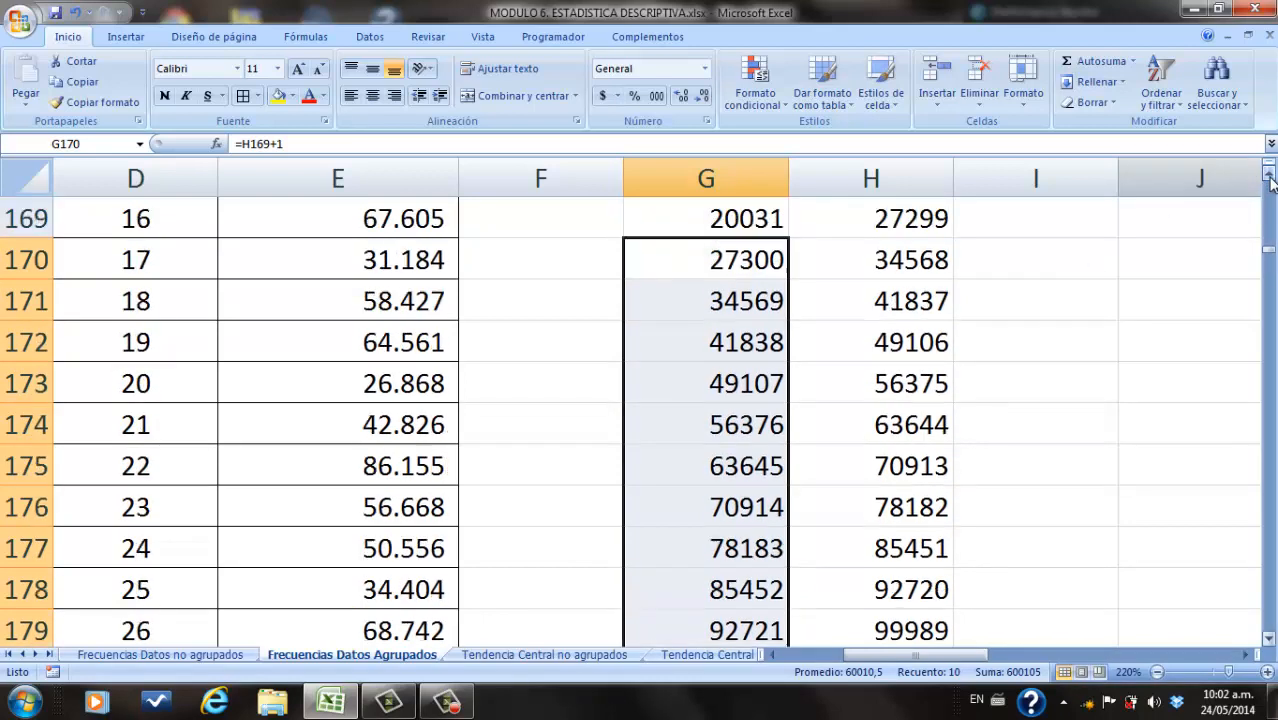
left_click(1270, 176)
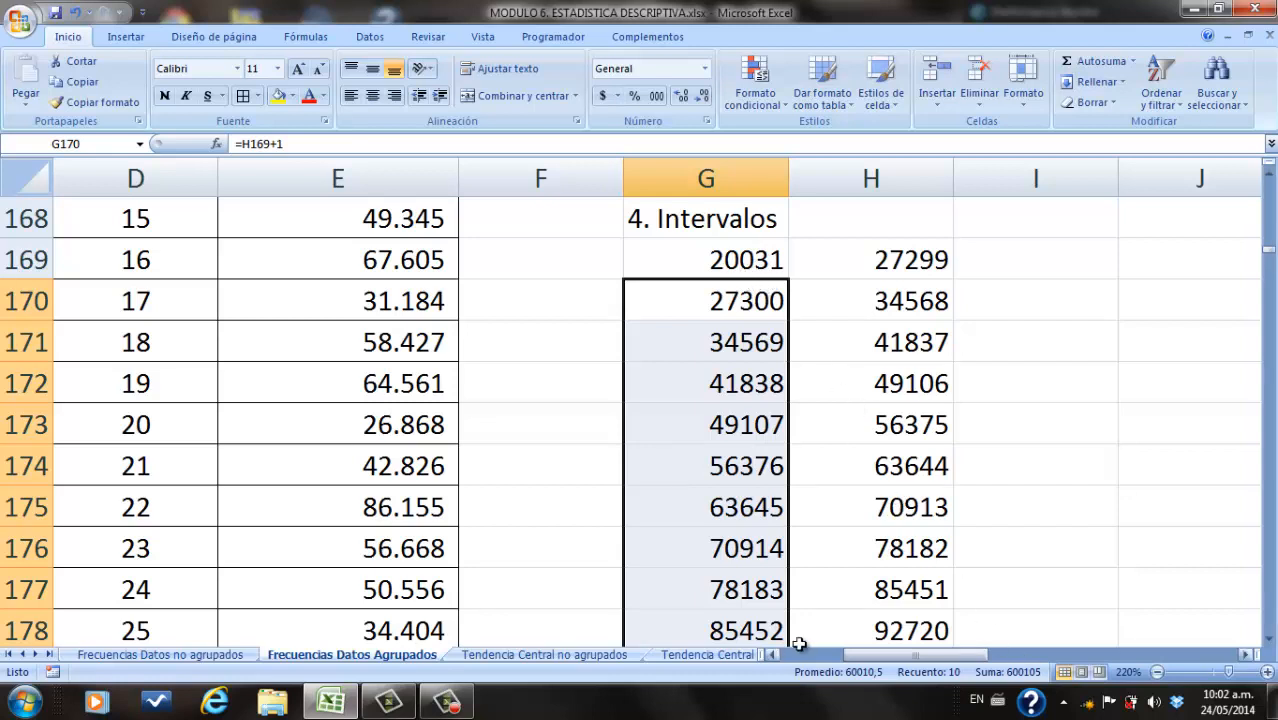
left_click(447, 703)
Step: Enter the heading "Intervalos corregidos" in G181 below the interval list
left_click_drag(1268, 640, 1268, 640)
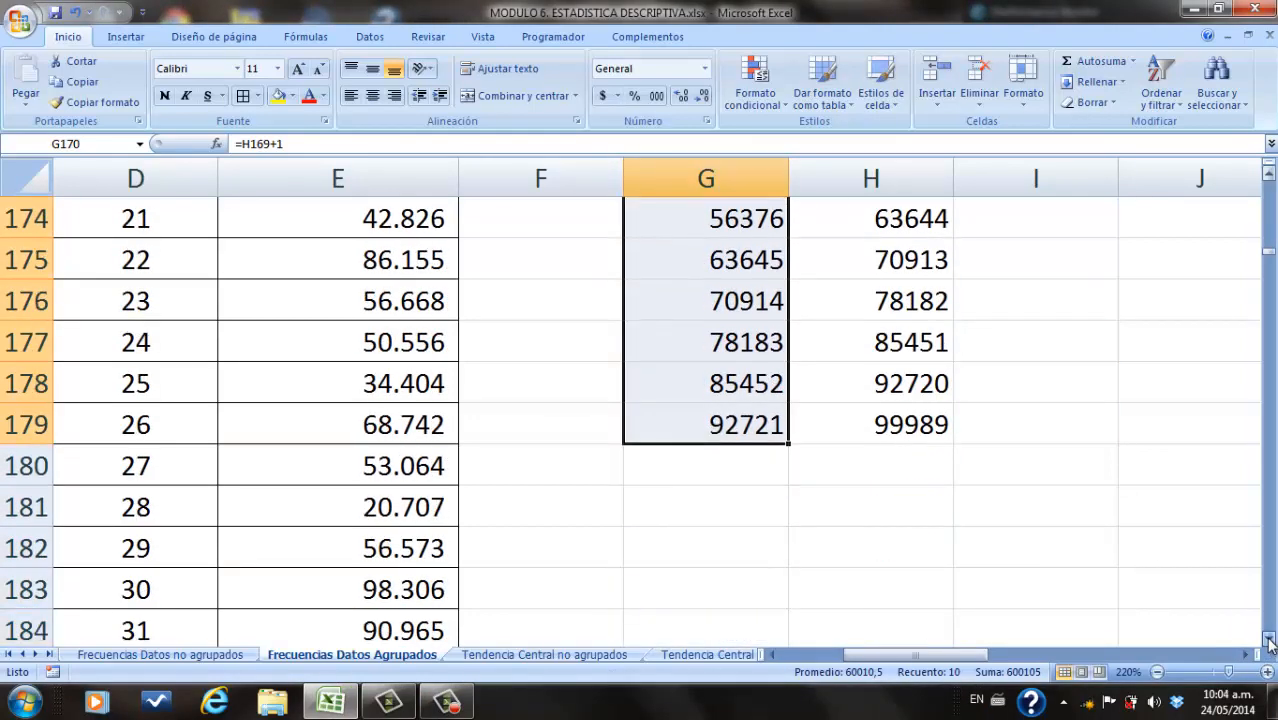
left_click(754, 516)
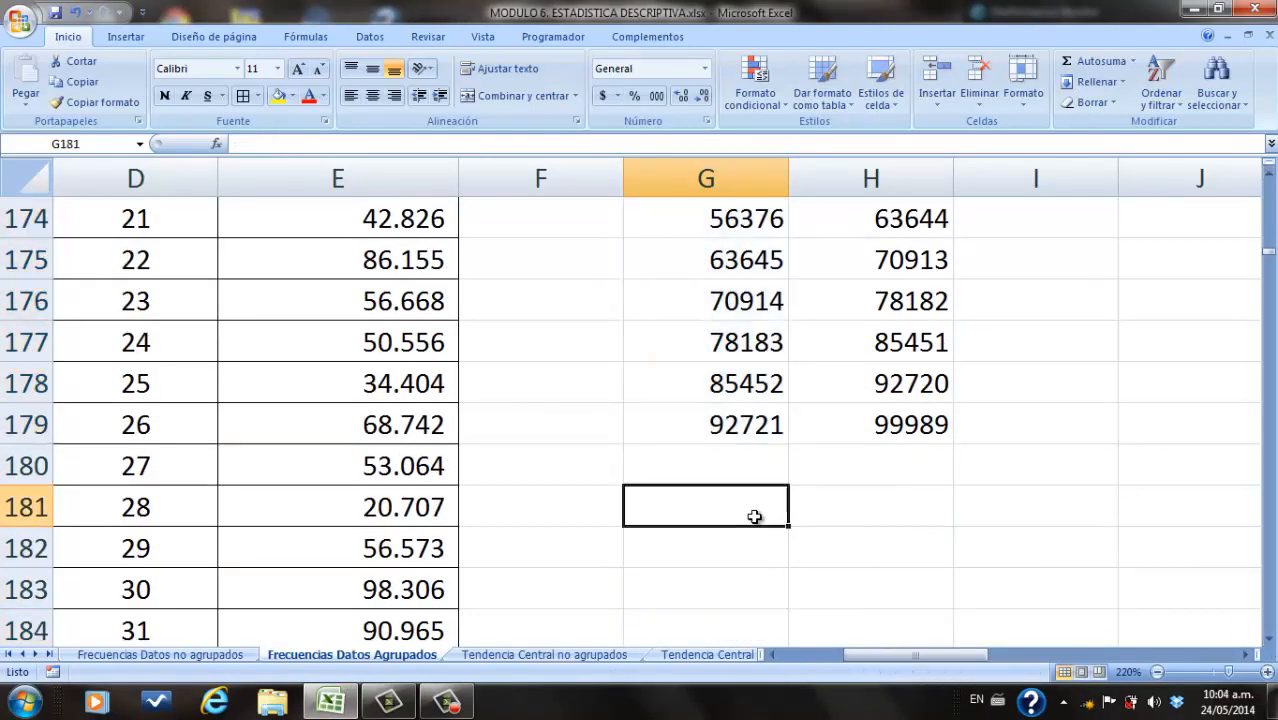
type("Intervalos")
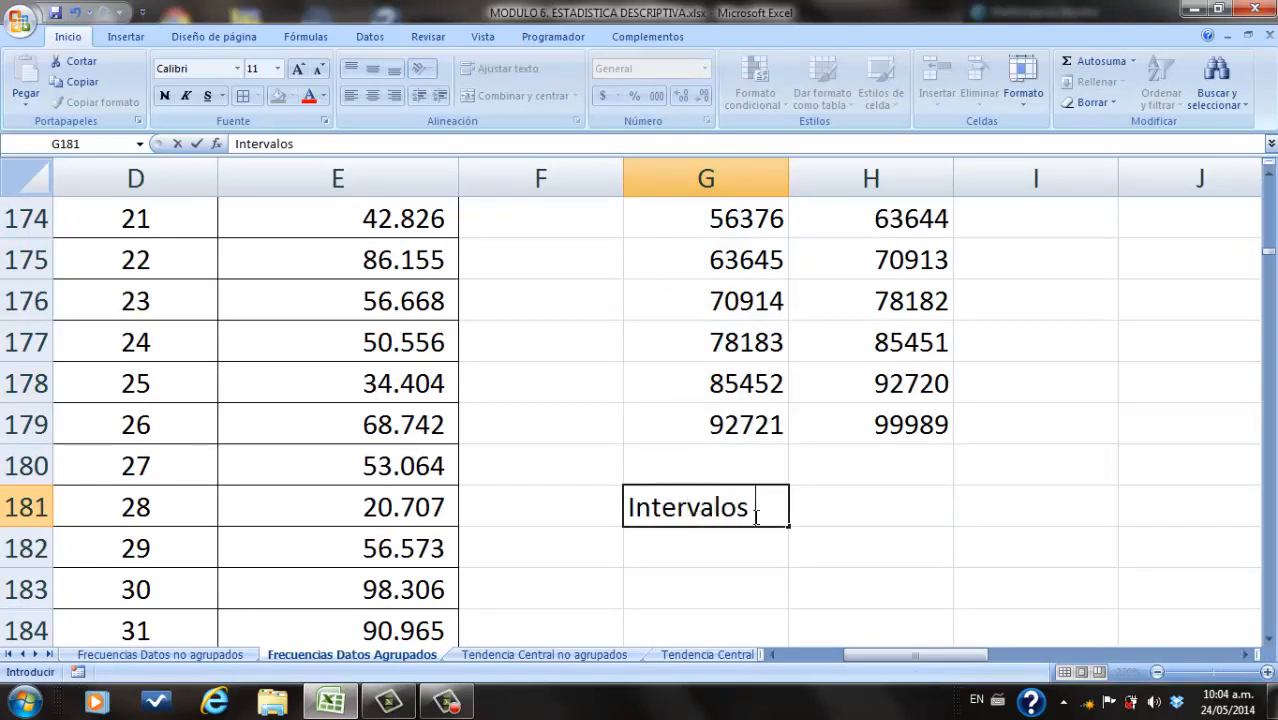
type(" correg")
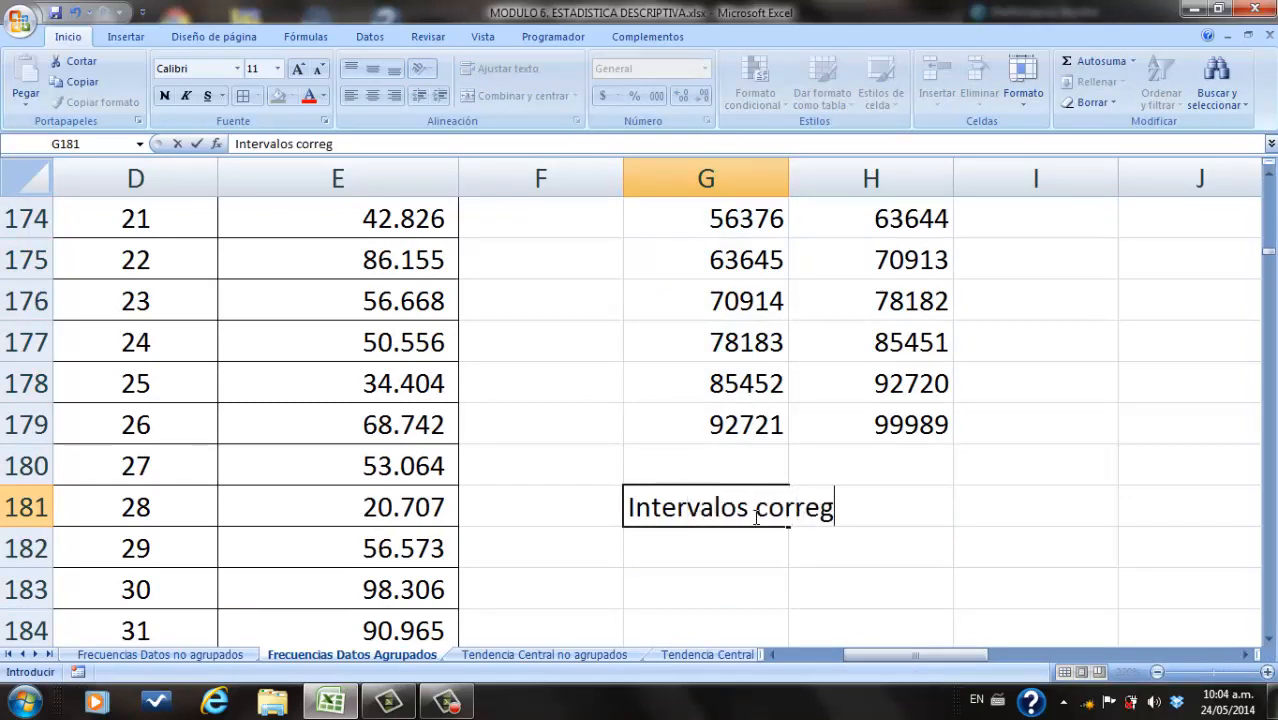
type("idos")
key("Return")
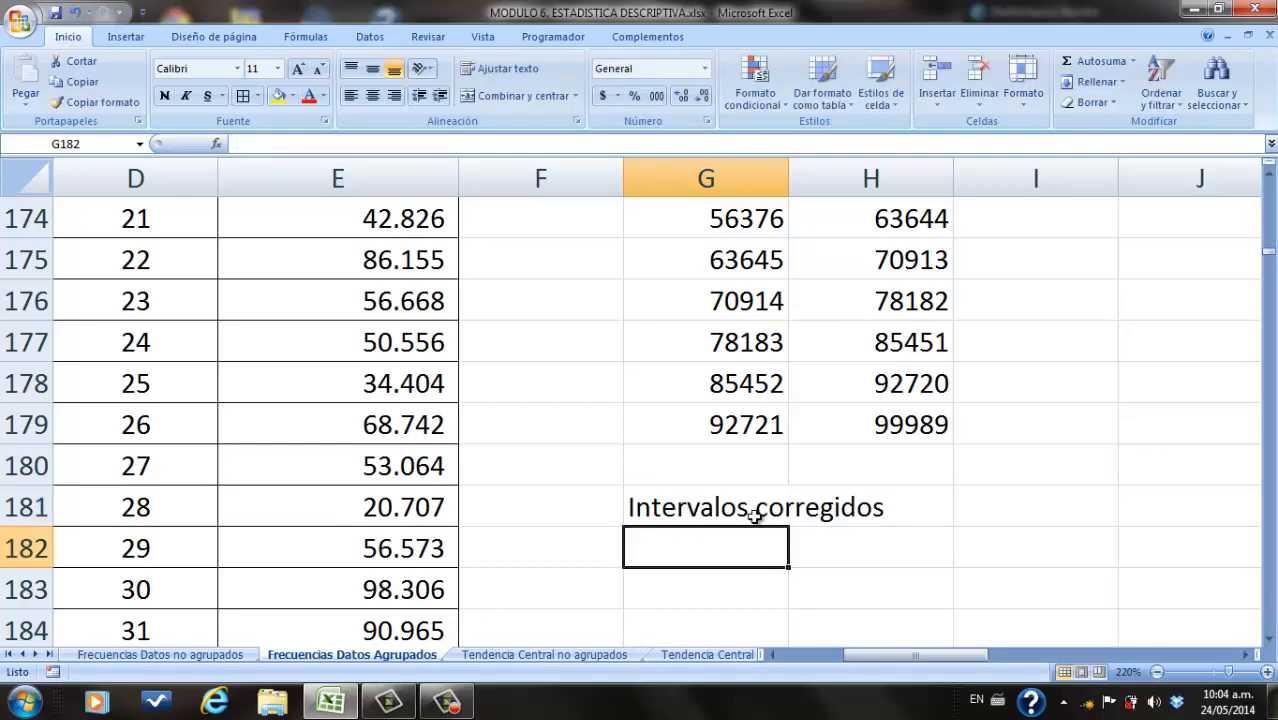
Step: Calculate the first corrected lower limit in G183 by subtracting from 20031, and store it as the fixed value 20026
key("Return")
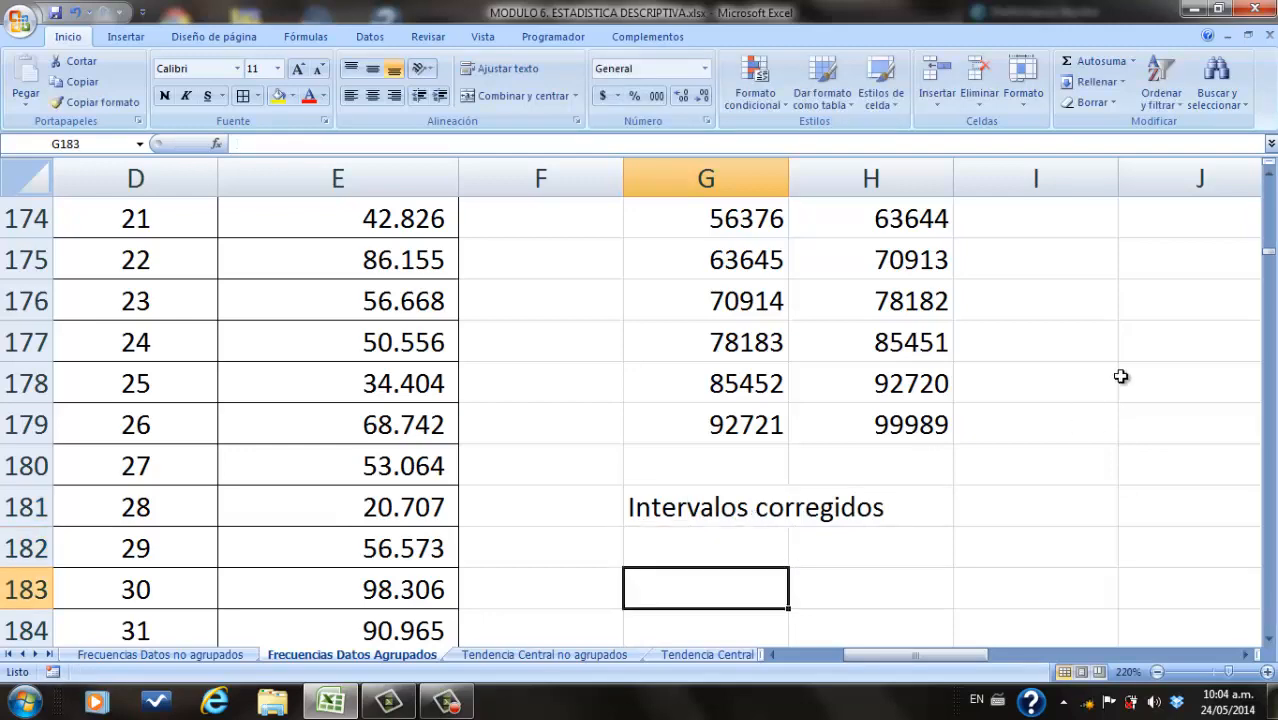
left_click_drag(1268, 172, 1268, 179)
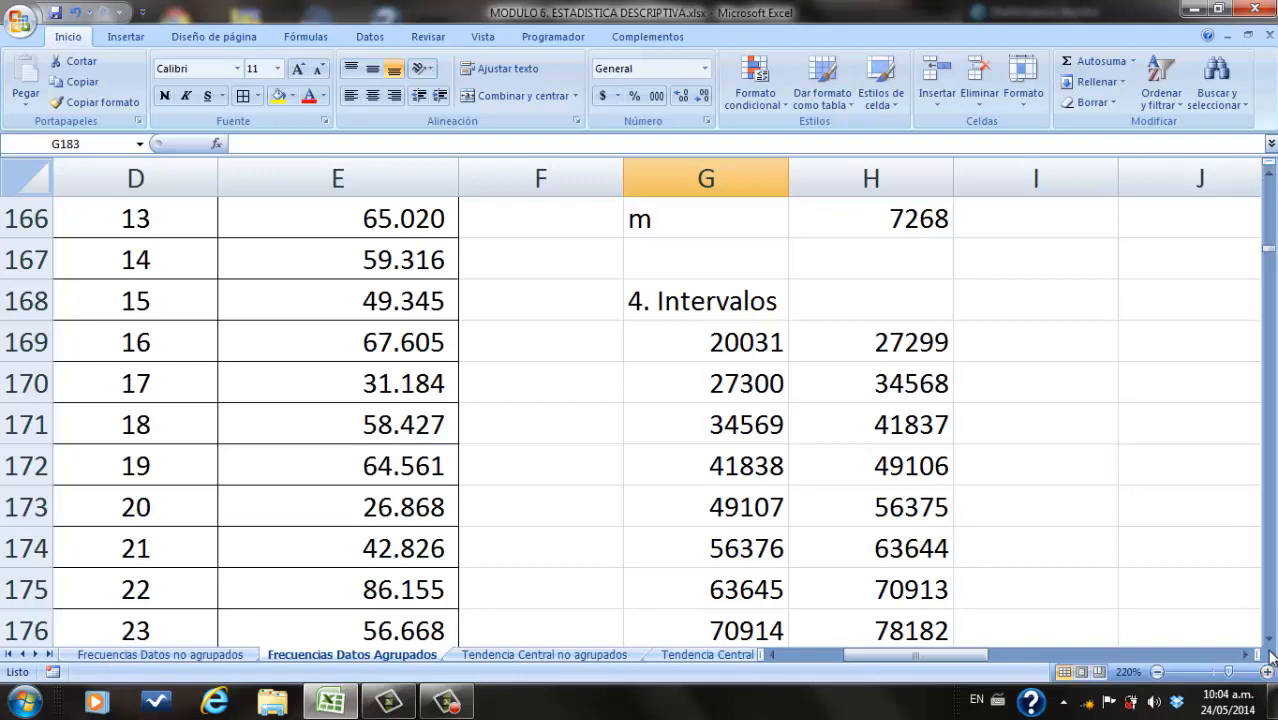
left_click_drag(1269, 642, 1269, 642)
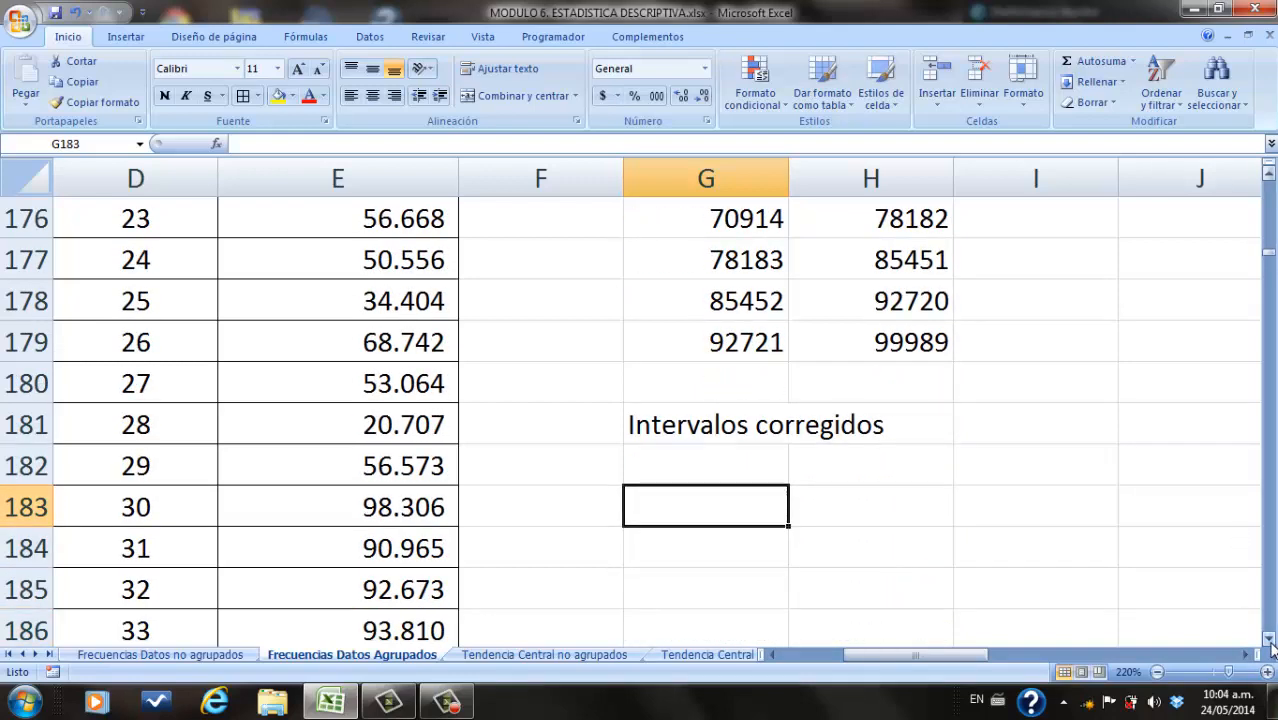
type("+")
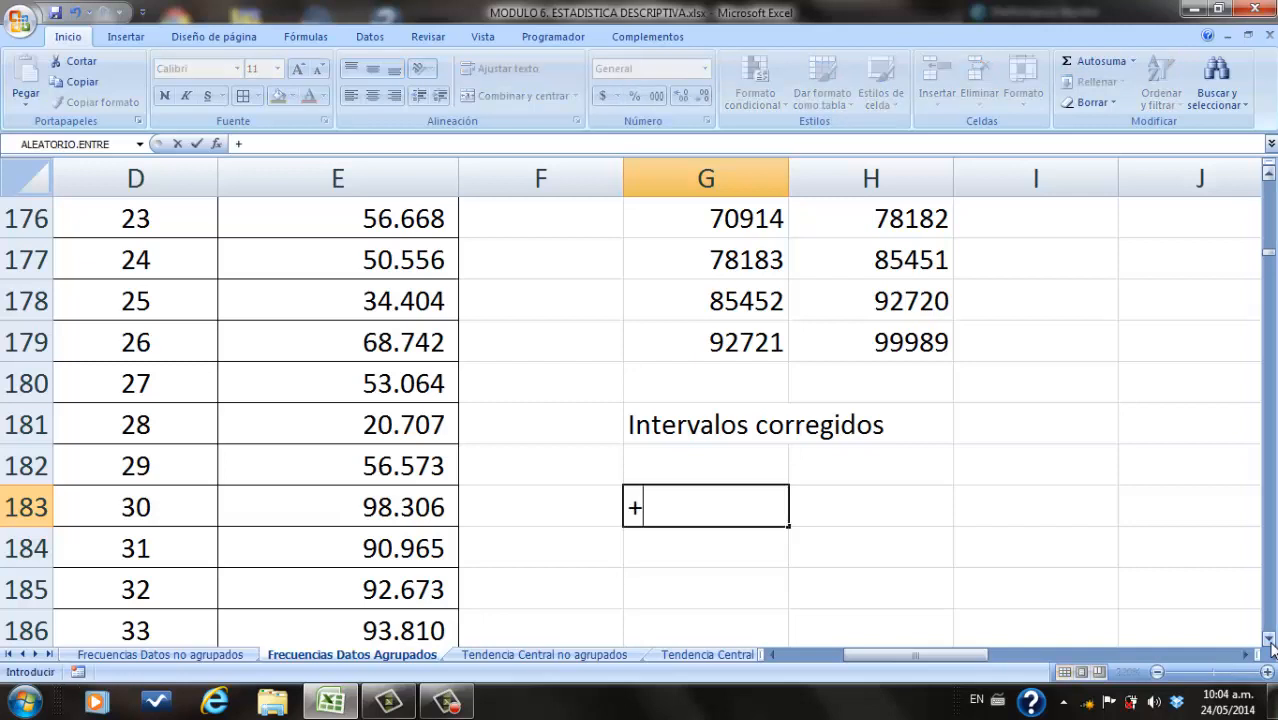
key("Escape")
type("=200")
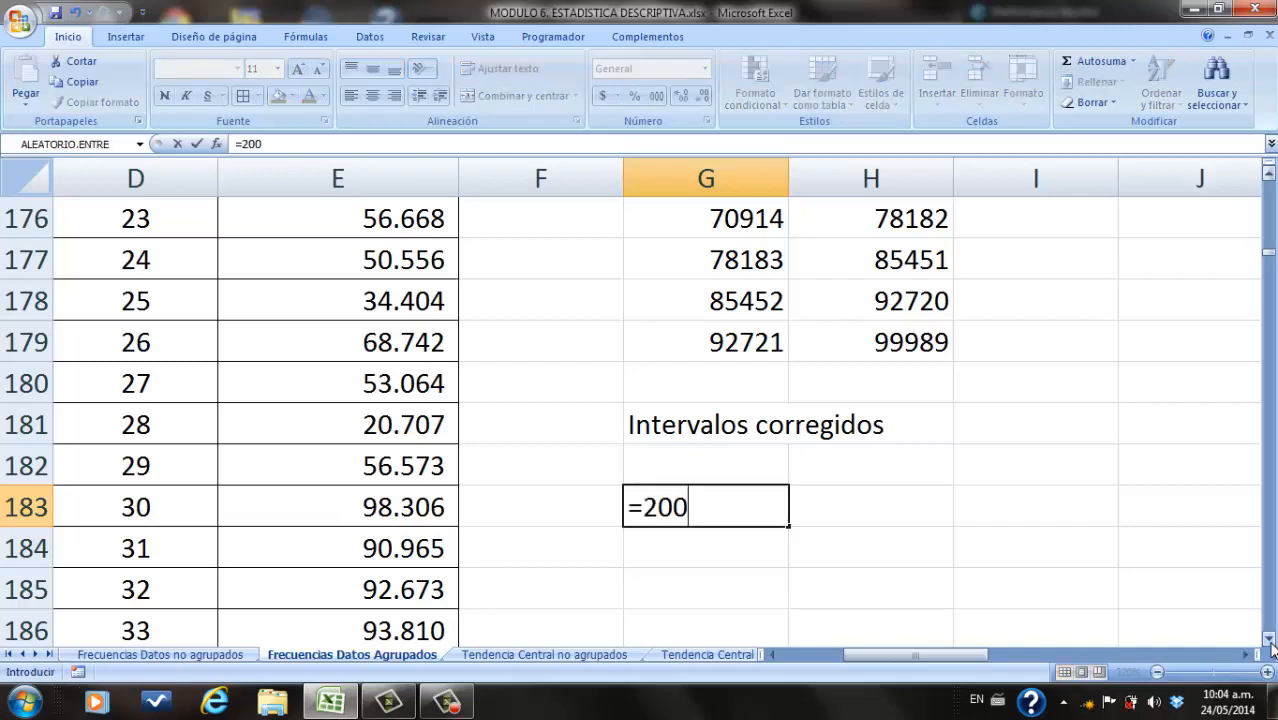
type("31-")
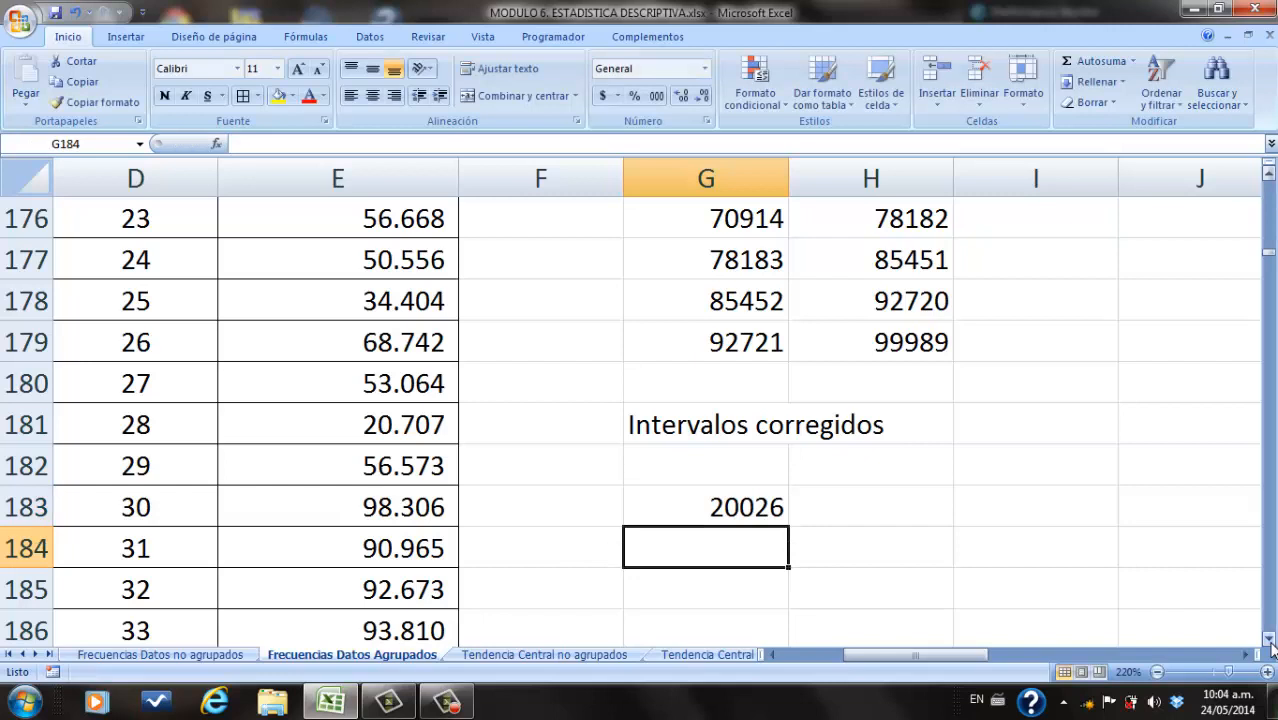
left_click(747, 512)
type("20026")
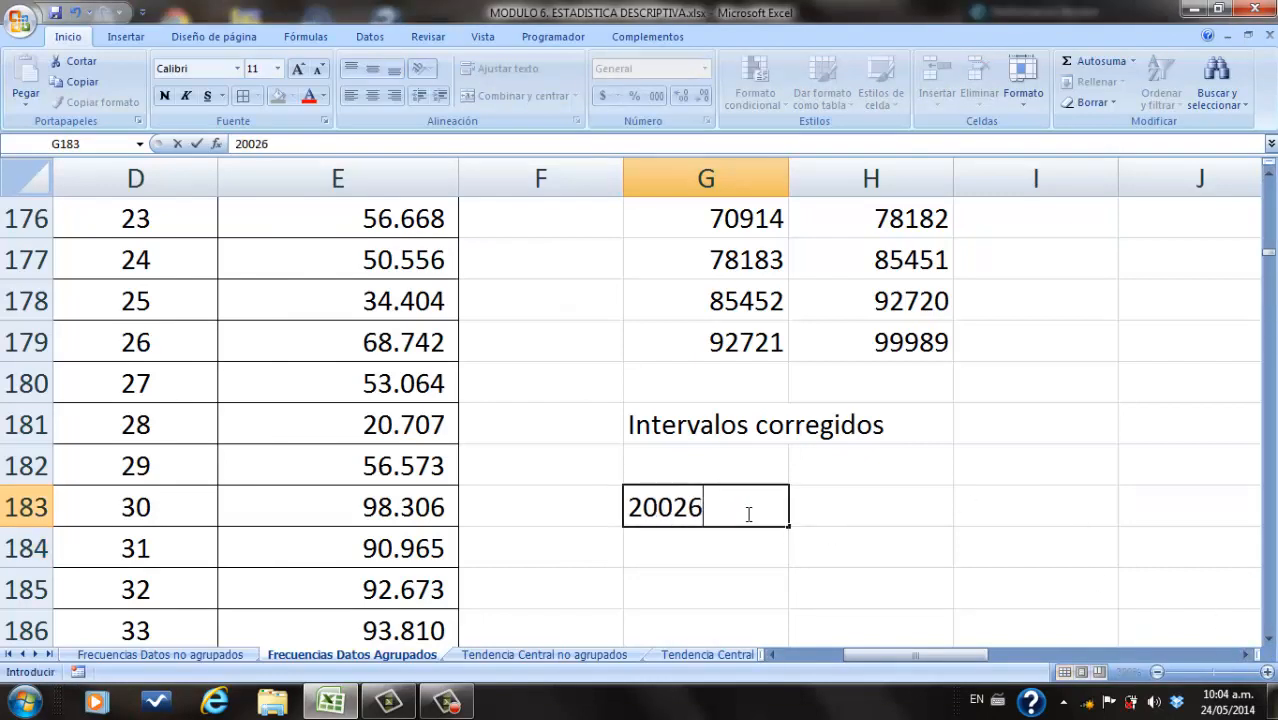
key("Return")
Step: Calculate the first corrected upper limit in H183 with the formula =7264+G183
left_click(824, 514)
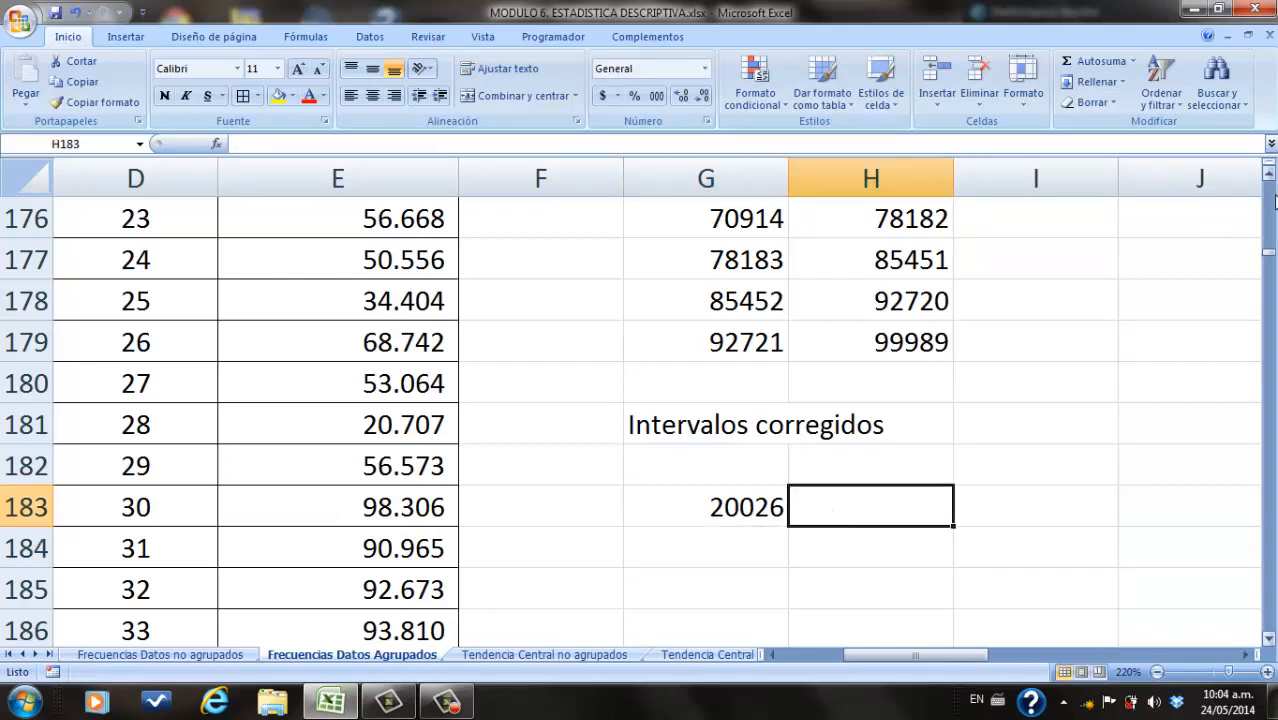
scroll(1259, 619, "up", 3)
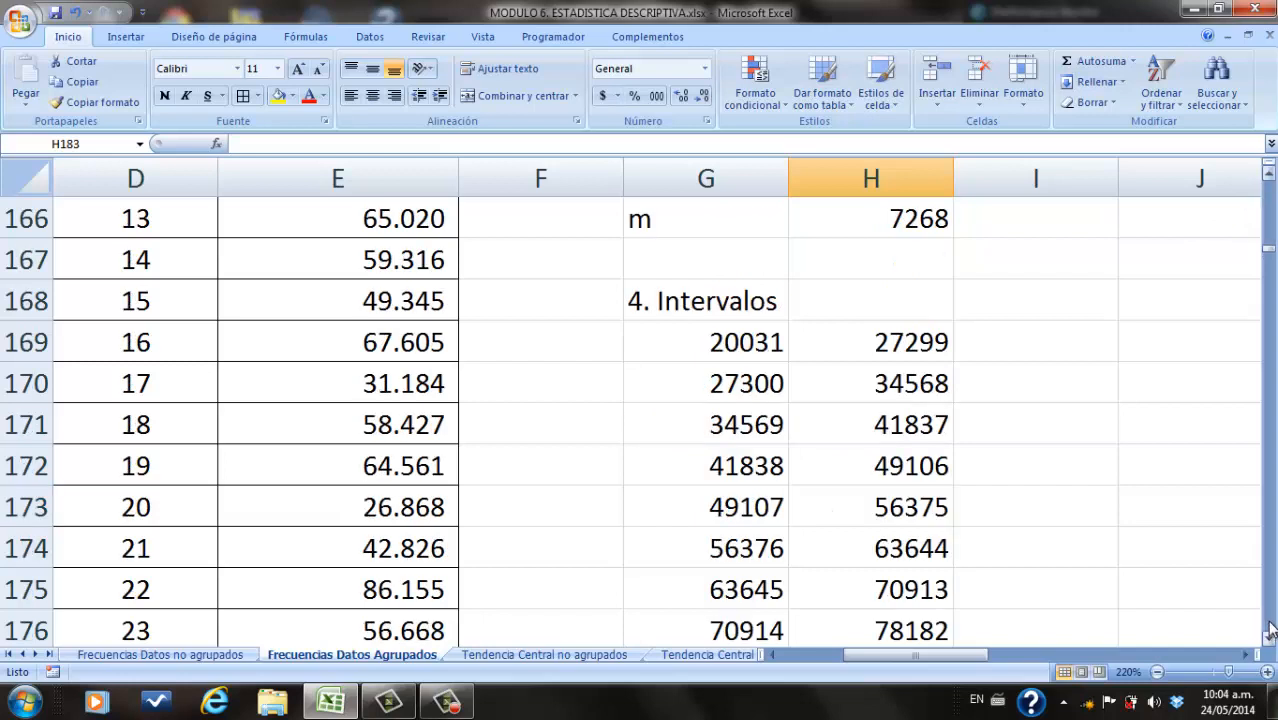
scroll(1270, 628, "down", 3)
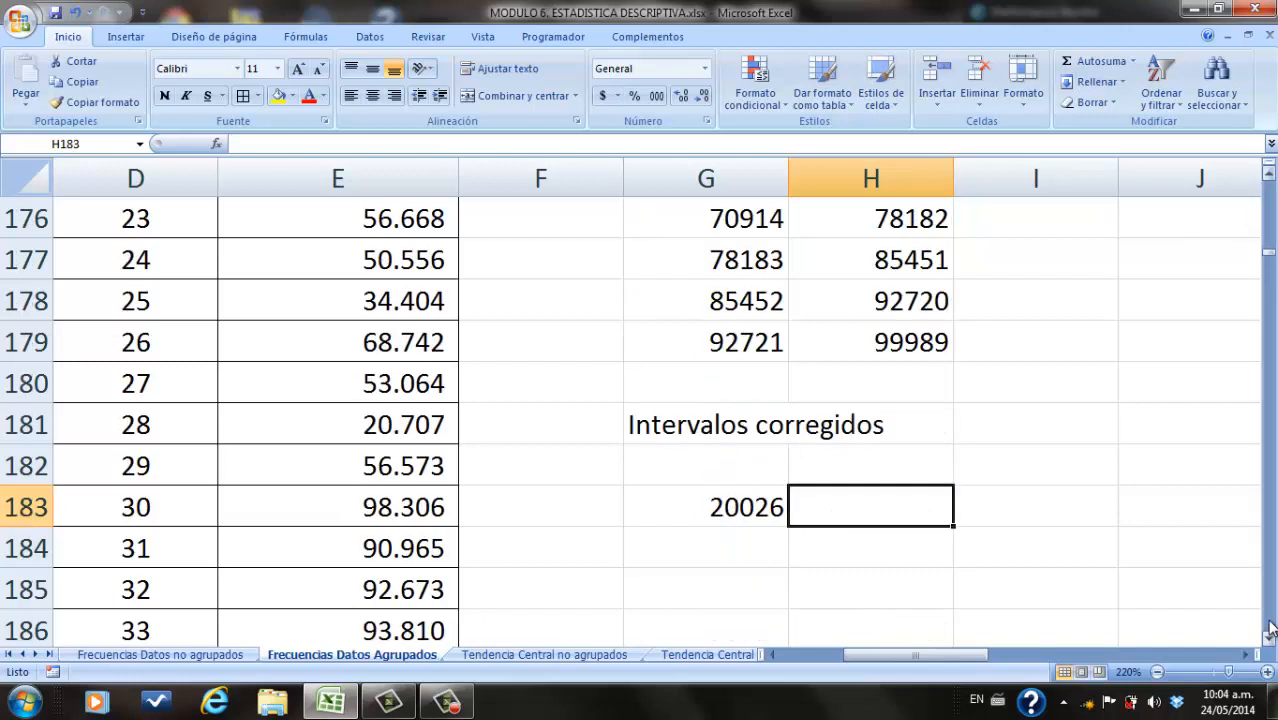
type("=")
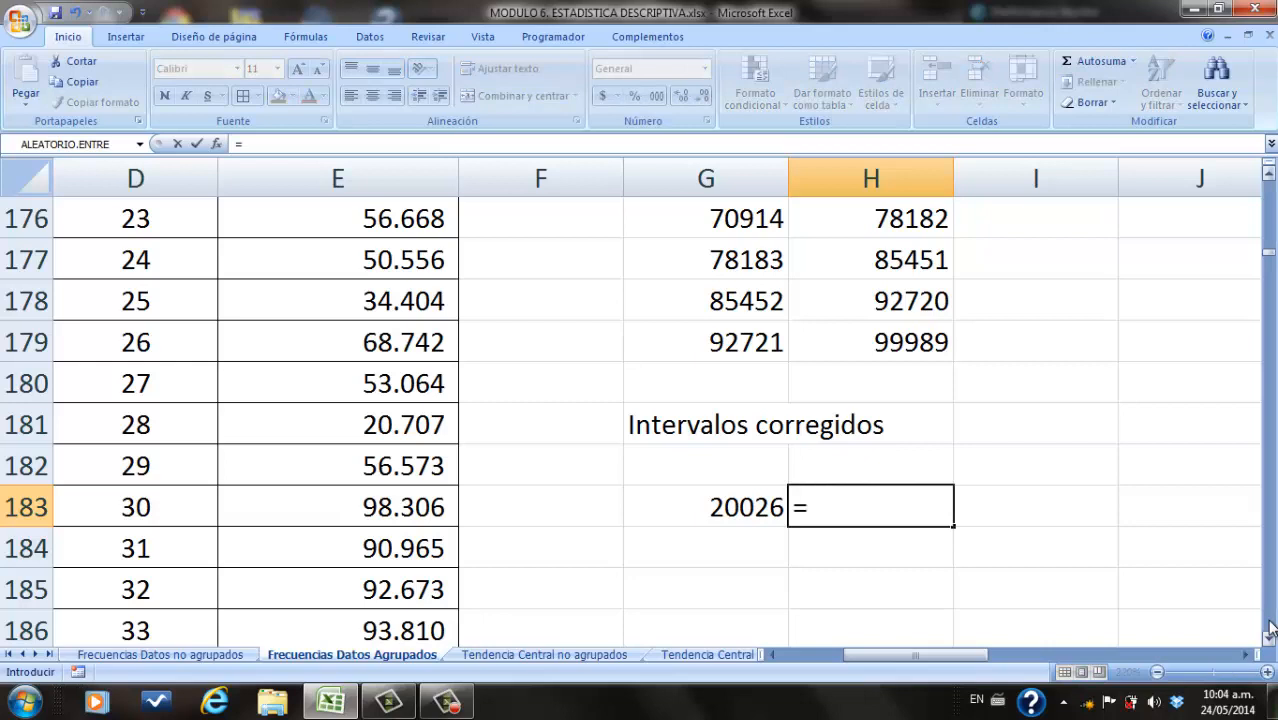
type("7264+")
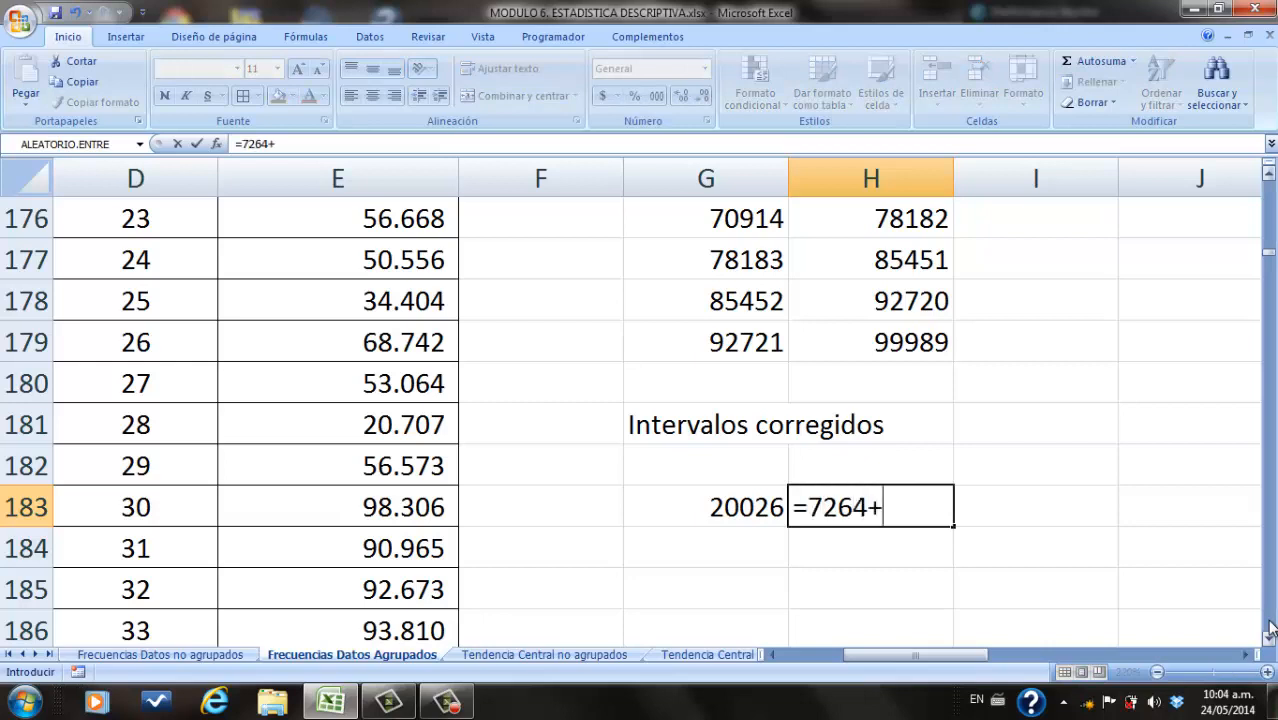
left_click(764, 515)
key("Return")
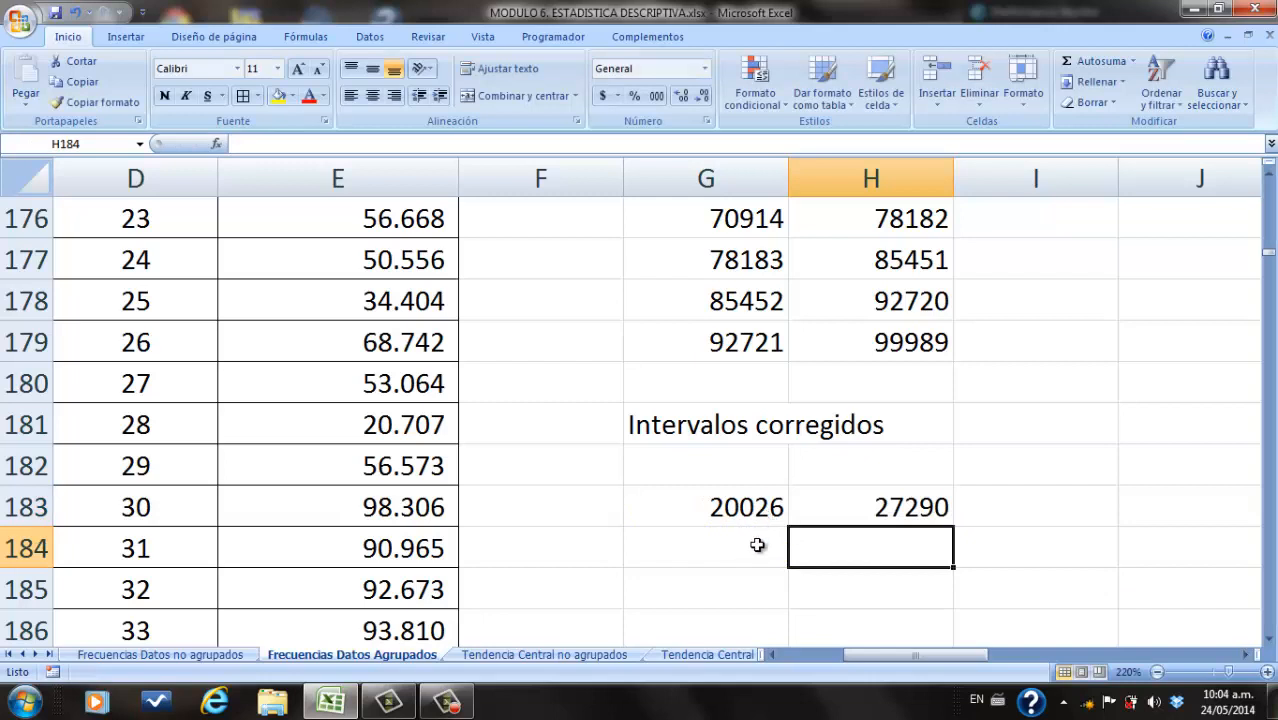
Step: Calculate the second corrected lower limit in G184 with the formula =H183+1
left_click(757, 547)
type(")")
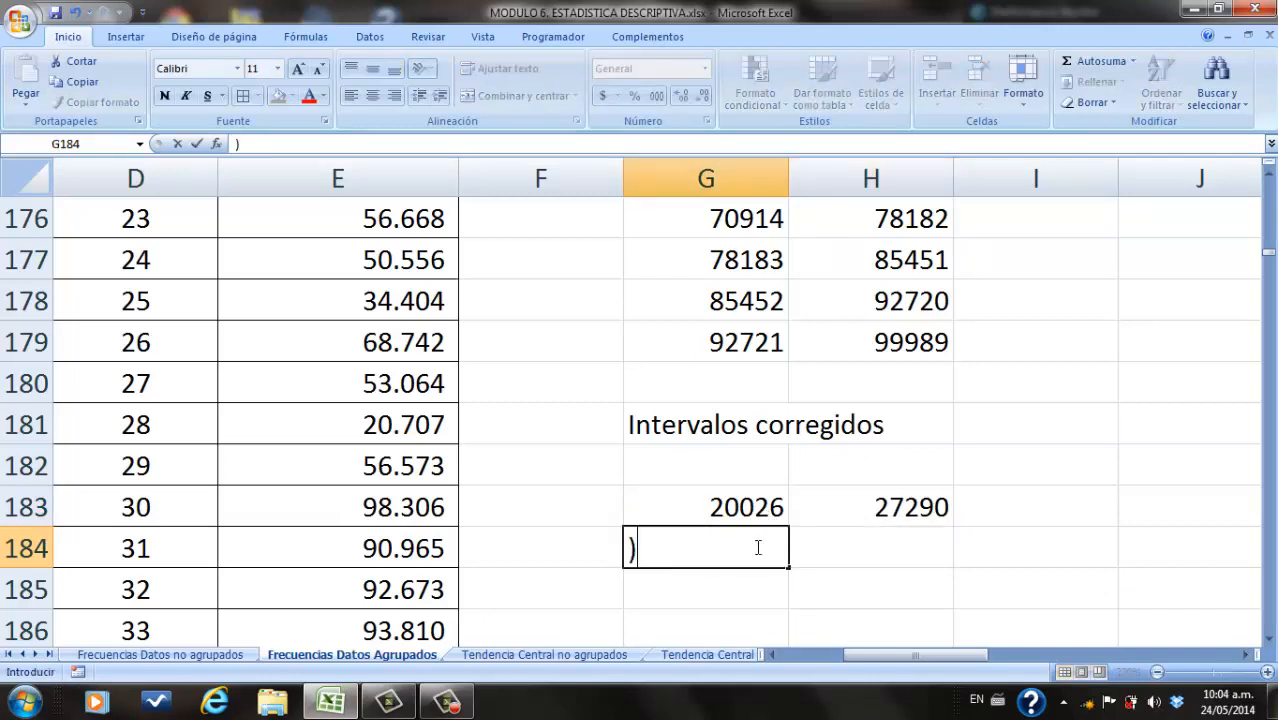
type("=")
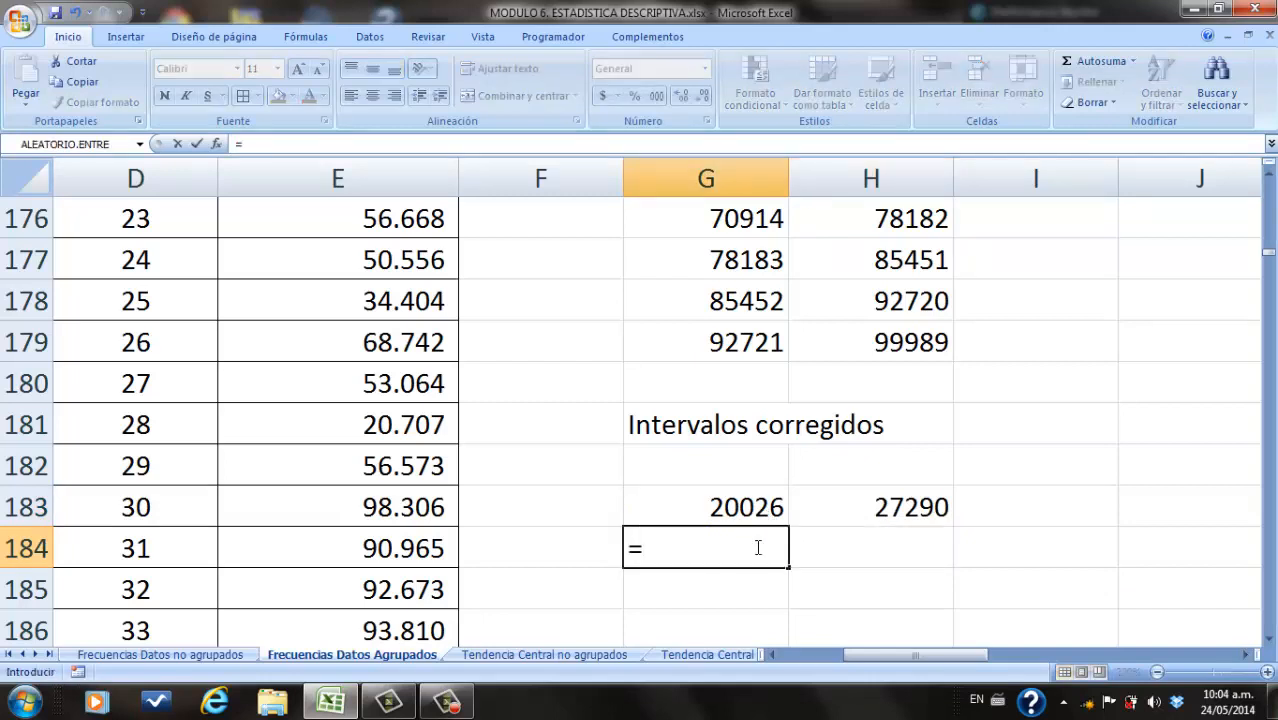
left_click(880, 521)
type("+1")
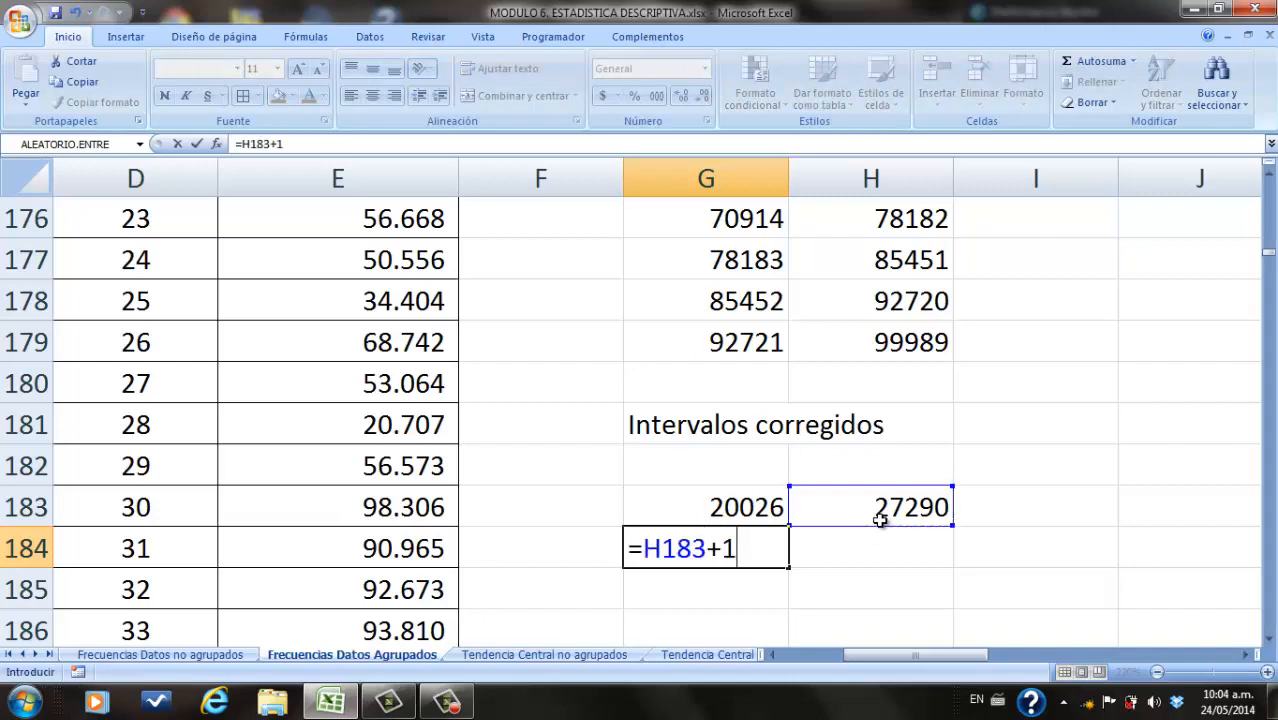
key("Return")
Step: Fill the upper limit formula from H183 down the column and clear the surplus cells H194:H198, keeping rows 183 to 193
left_click(880, 521)
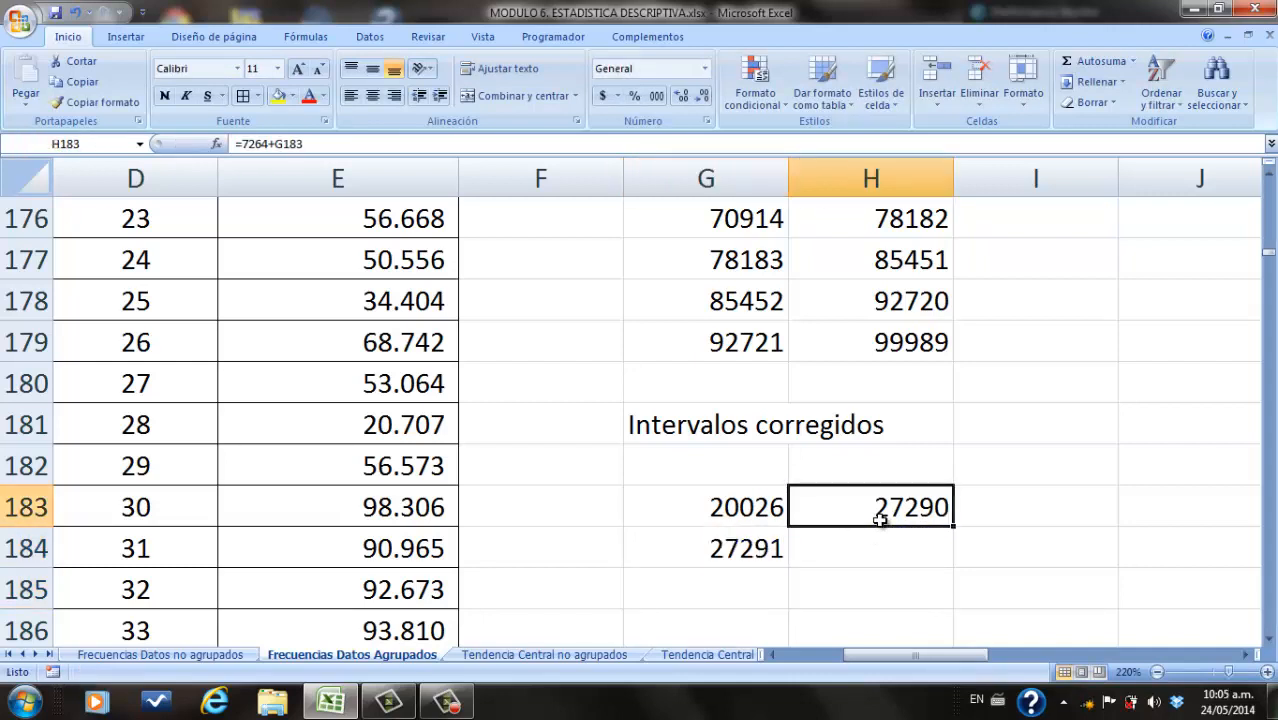
left_click_drag(953, 528, 953, 320)
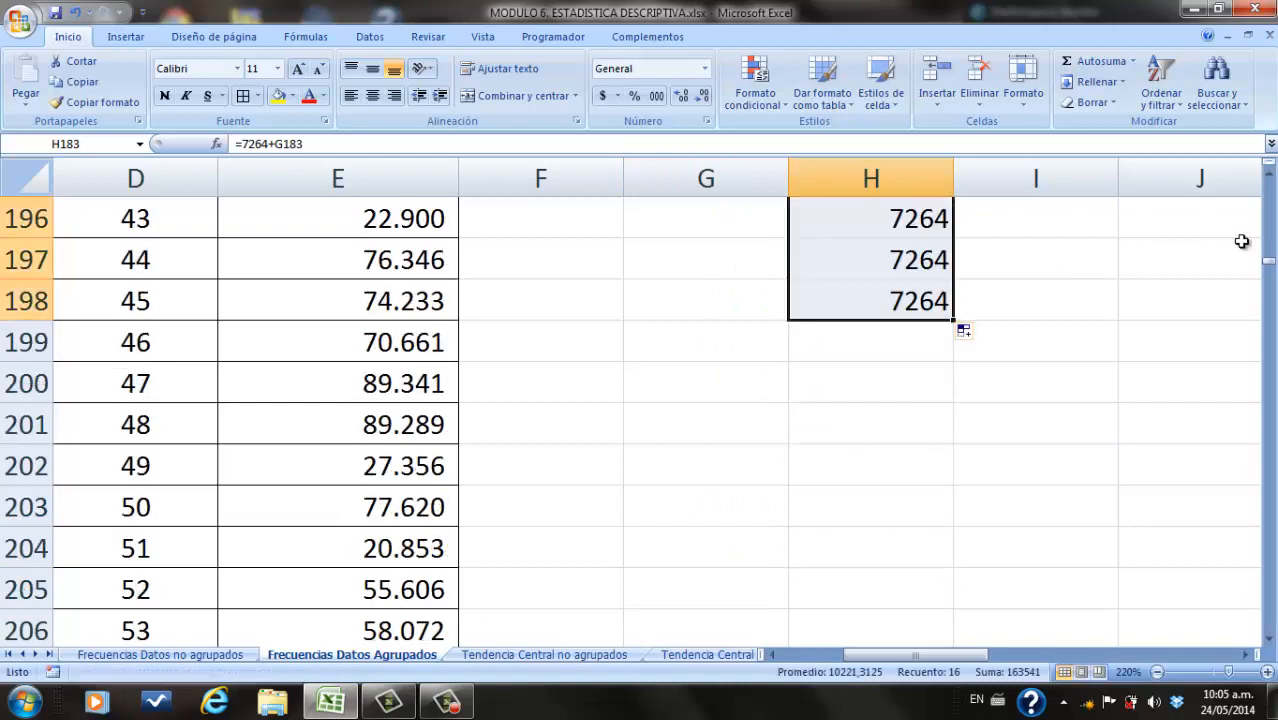
left_click(1270, 176)
left_click(1270, 176)
left_click(1270, 176)
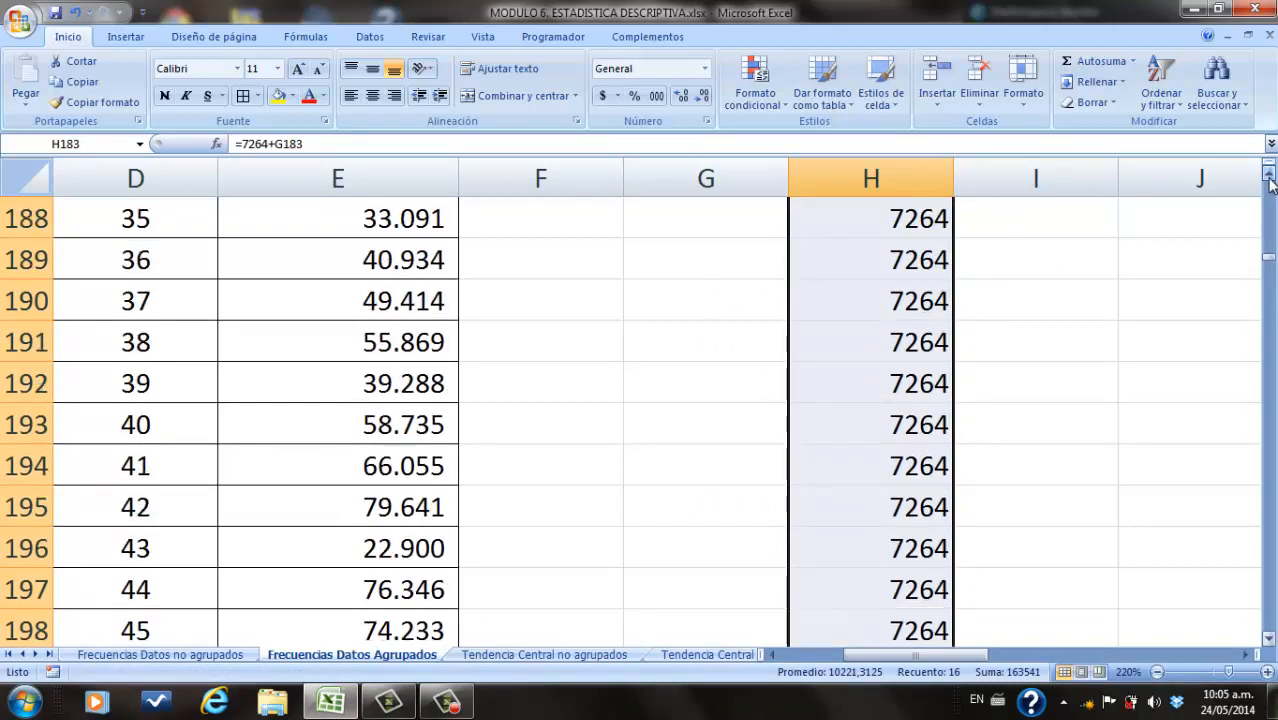
left_click_drag(905, 466, 906, 560)
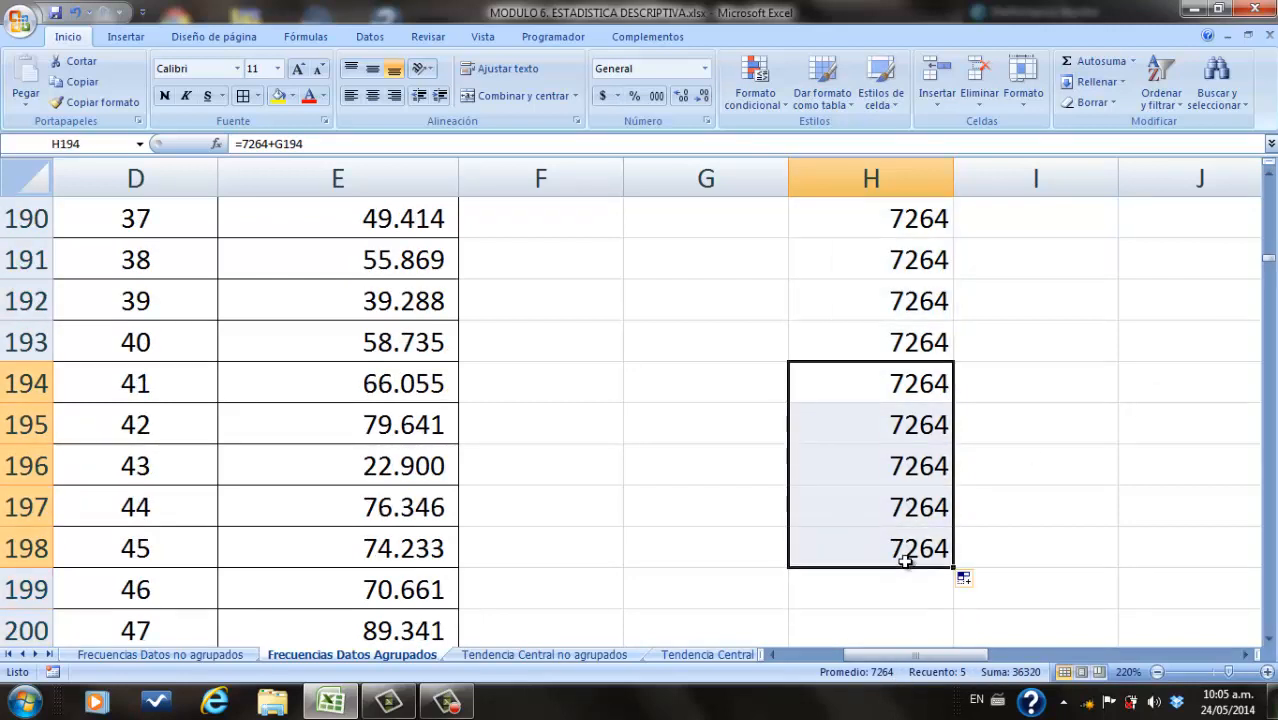
key("Delete")
left_click(1270, 175)
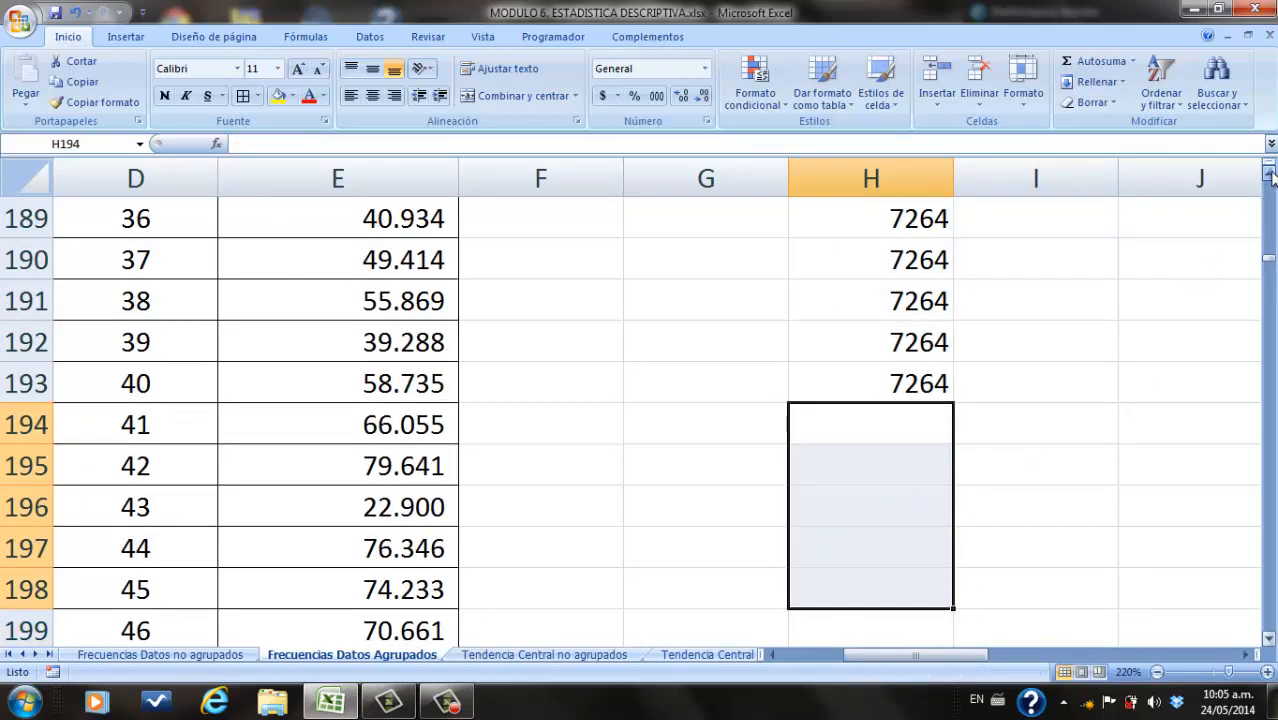
left_click(1270, 175)
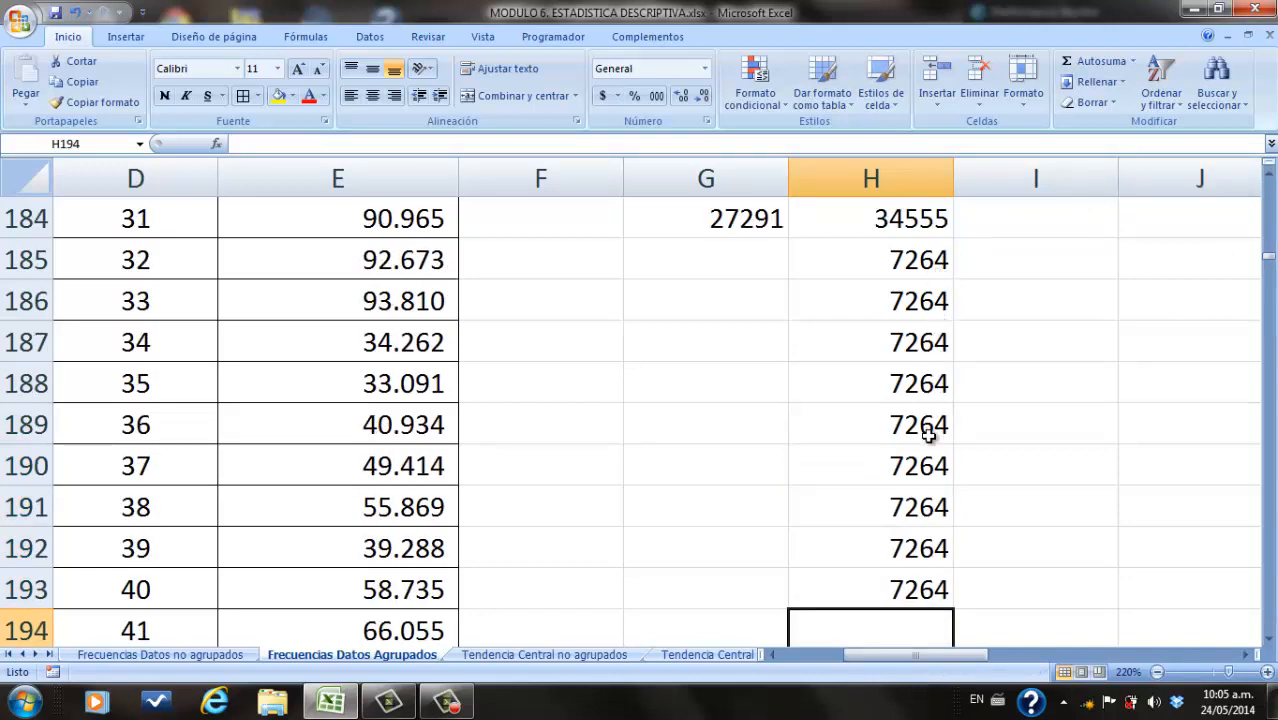
left_click(928, 592)
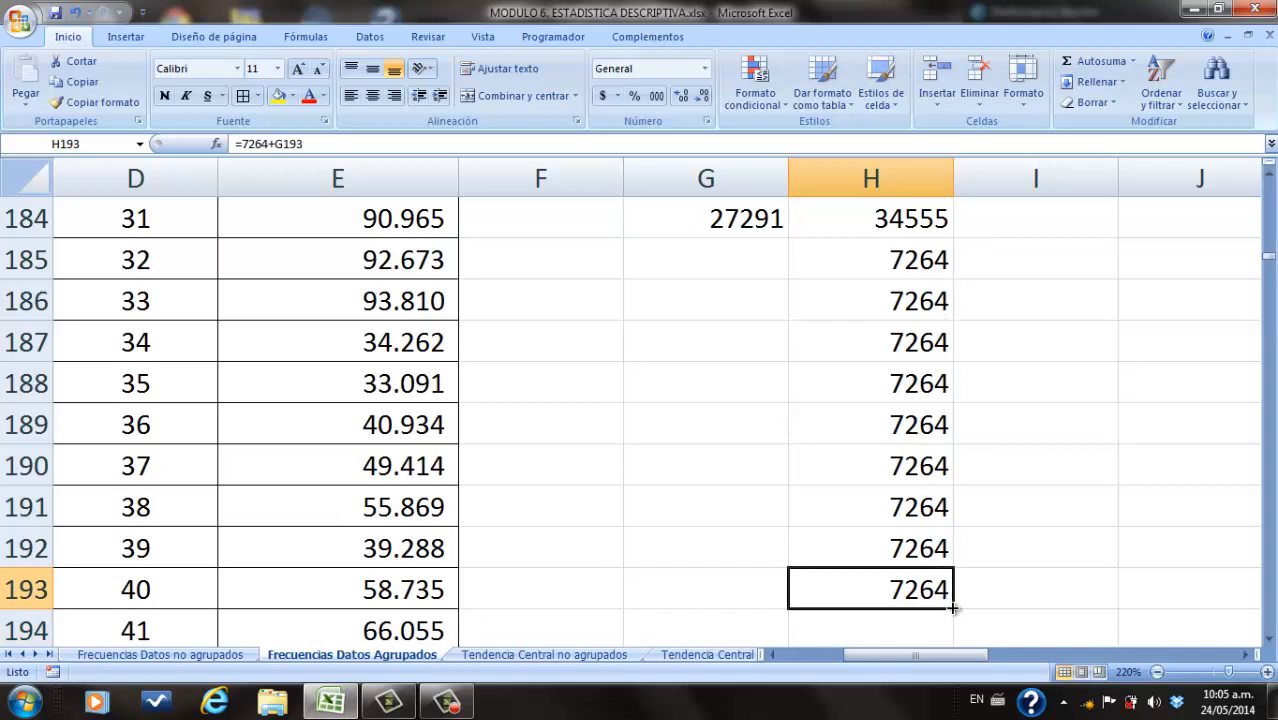
left_click_drag(953, 608, 952, 632)
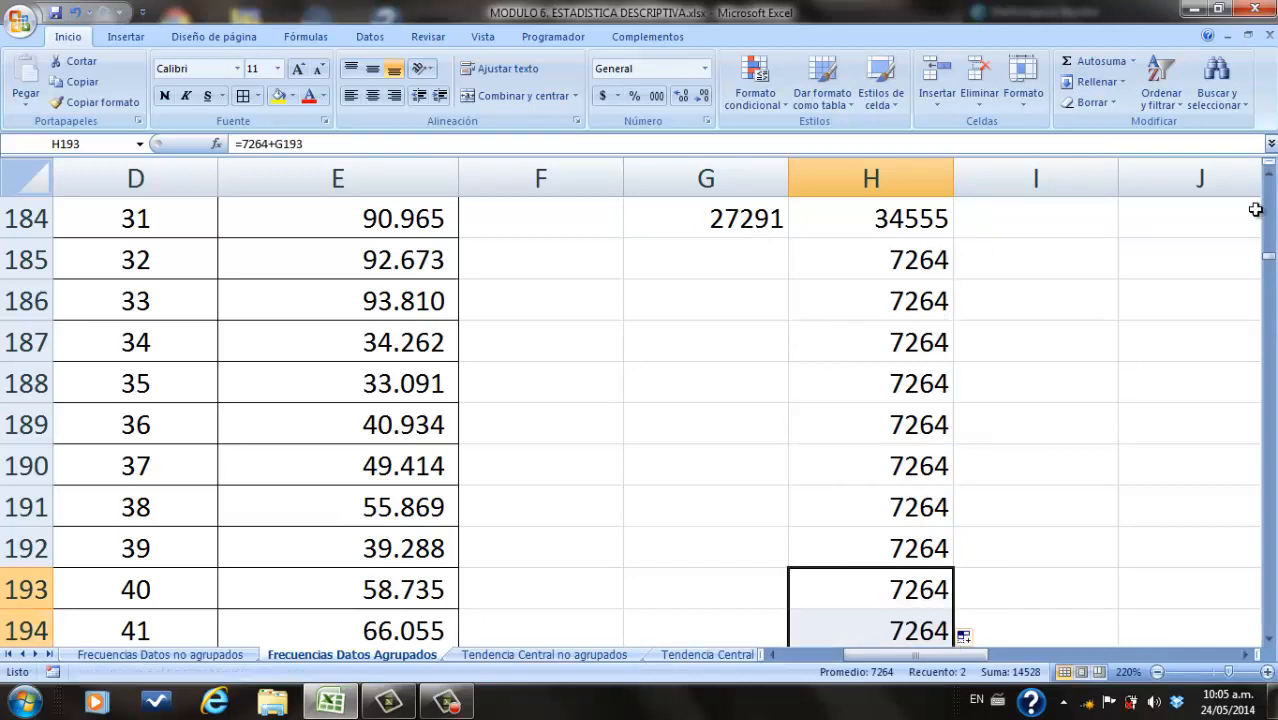
left_click(920, 628)
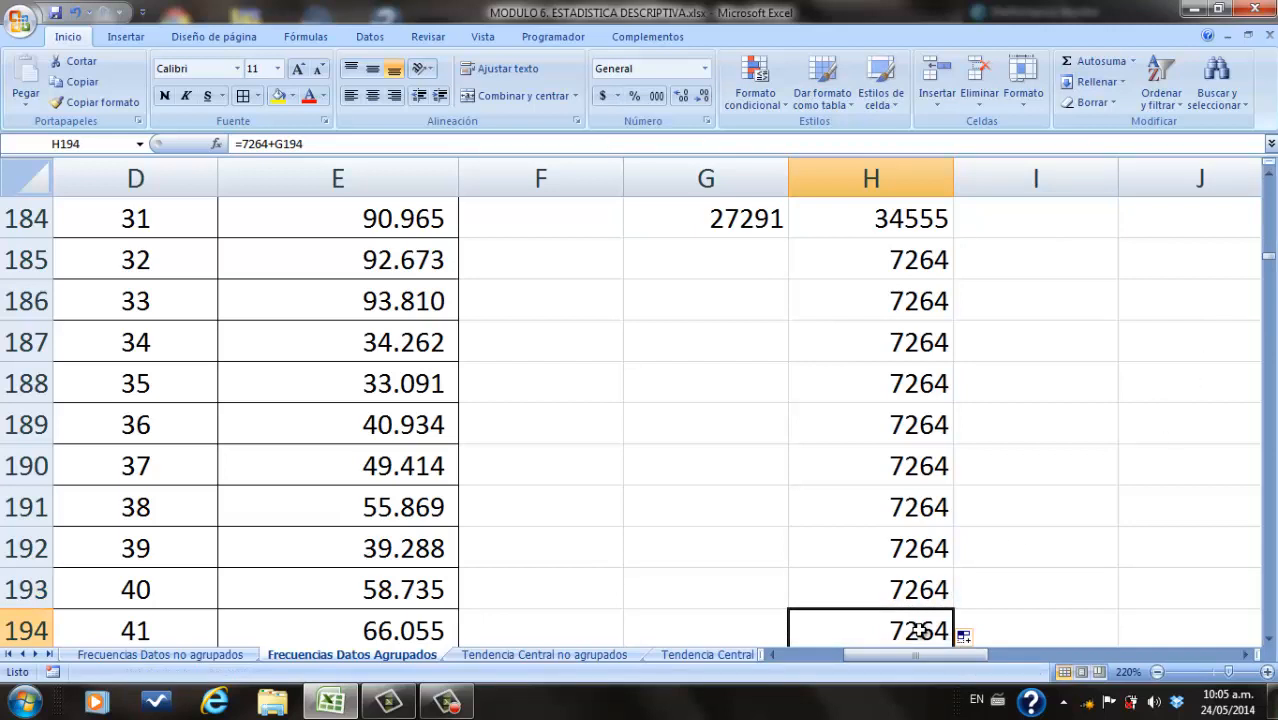
key("Delete")
scroll(920, 628, "down", 2)
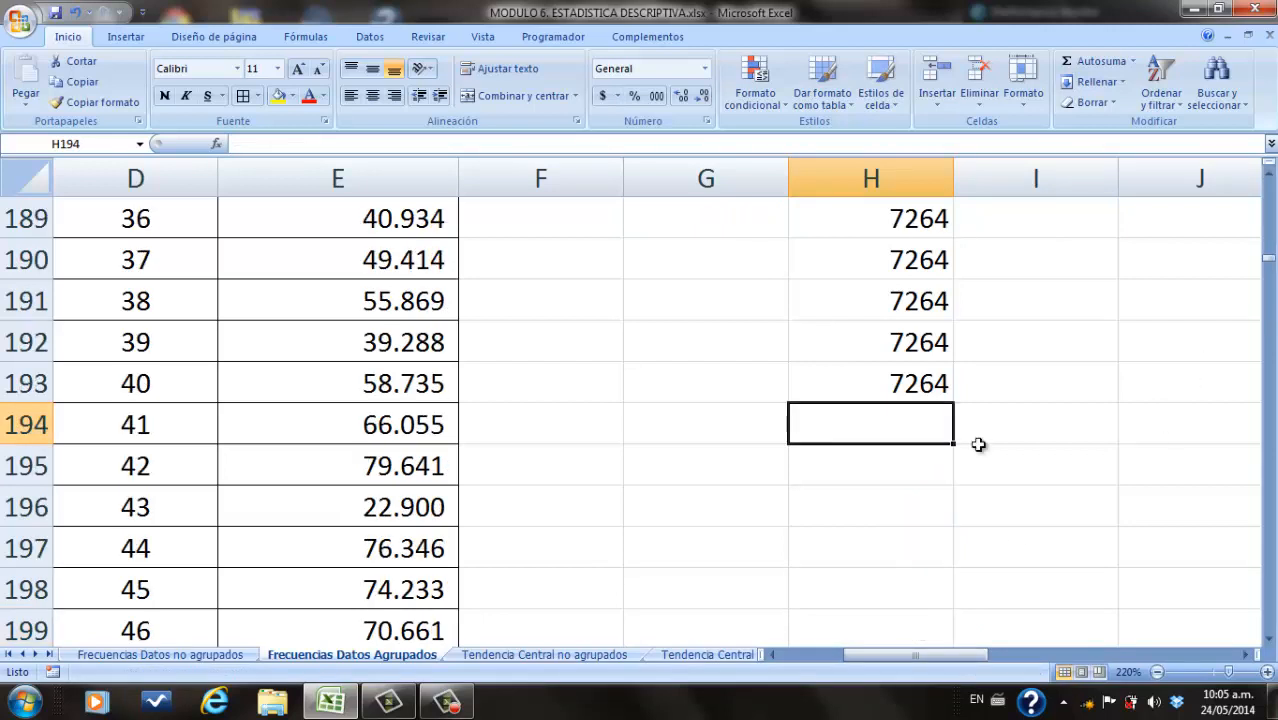
Step: Fill the lower limit formula =H183+1 from G184 down to G193
left_click(1268, 165)
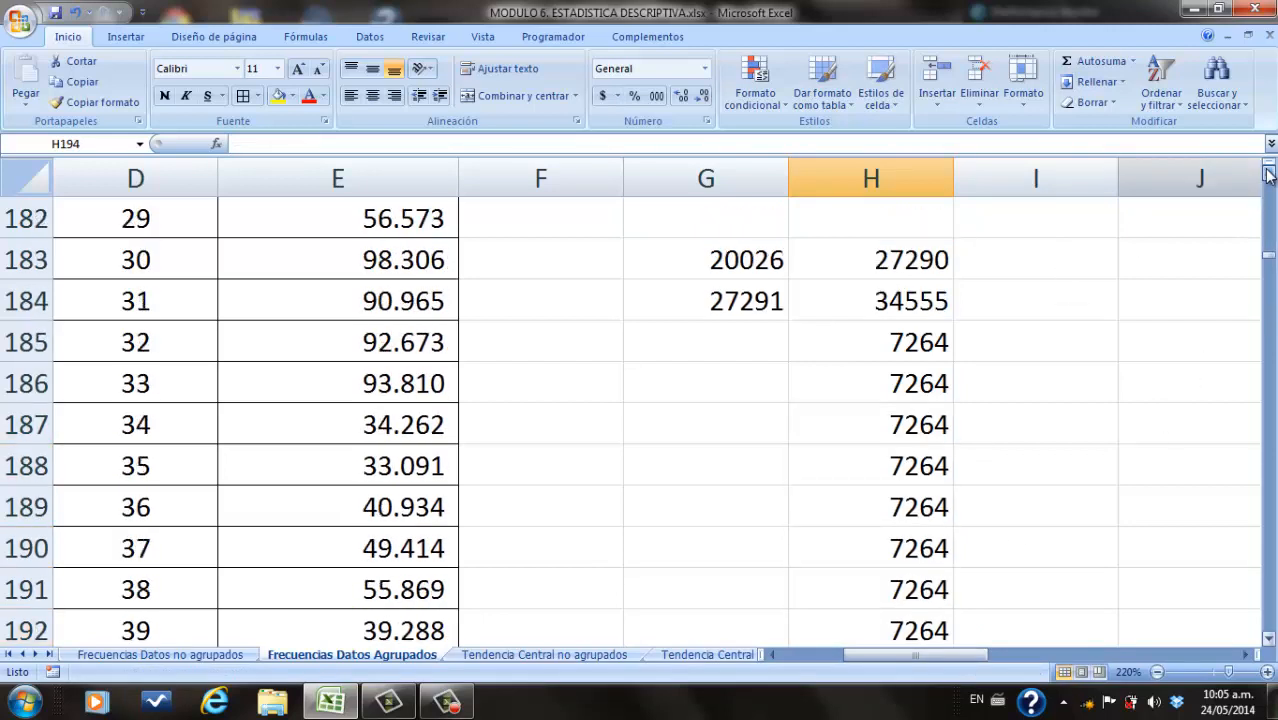
left_click(768, 302)
left_click_drag(790, 320, 790, 562)
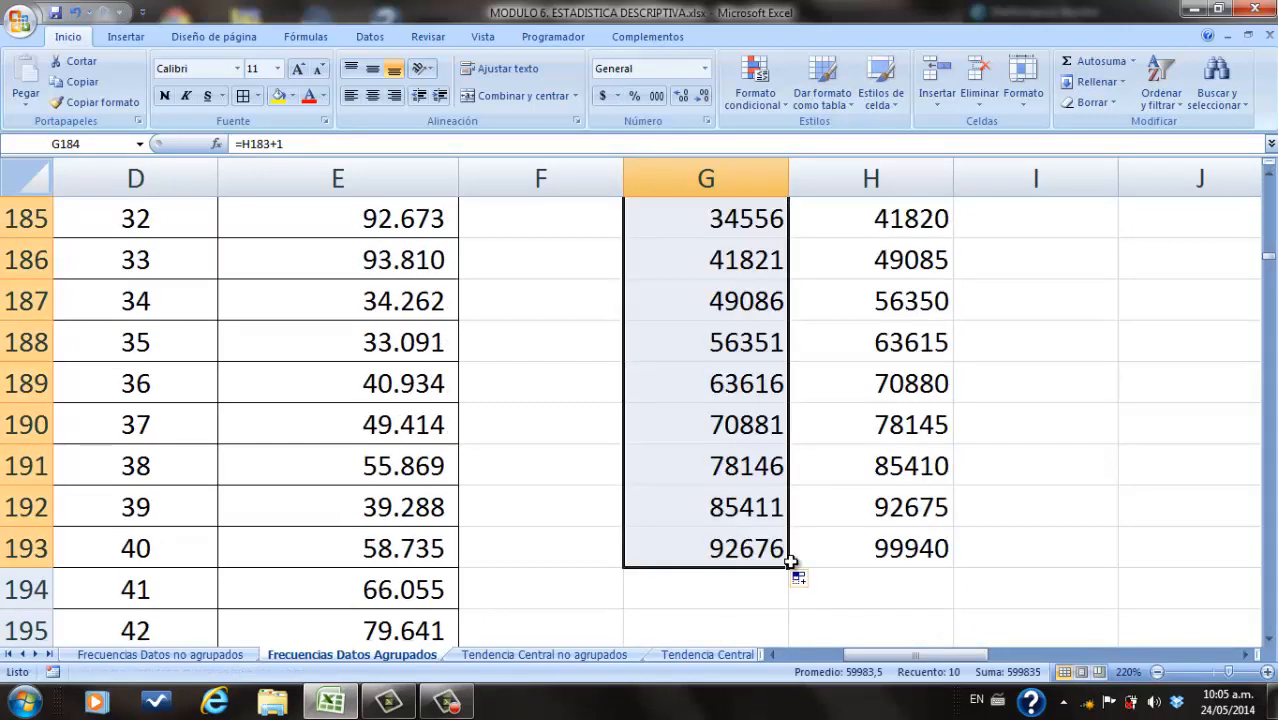
Step: Review the corrected lower limits in G183:G193 and the corrected upper limits in H183:H193
left_click(757, 555)
key("Up")
key("Up")
key("Up")
key("Up")
key("Up")
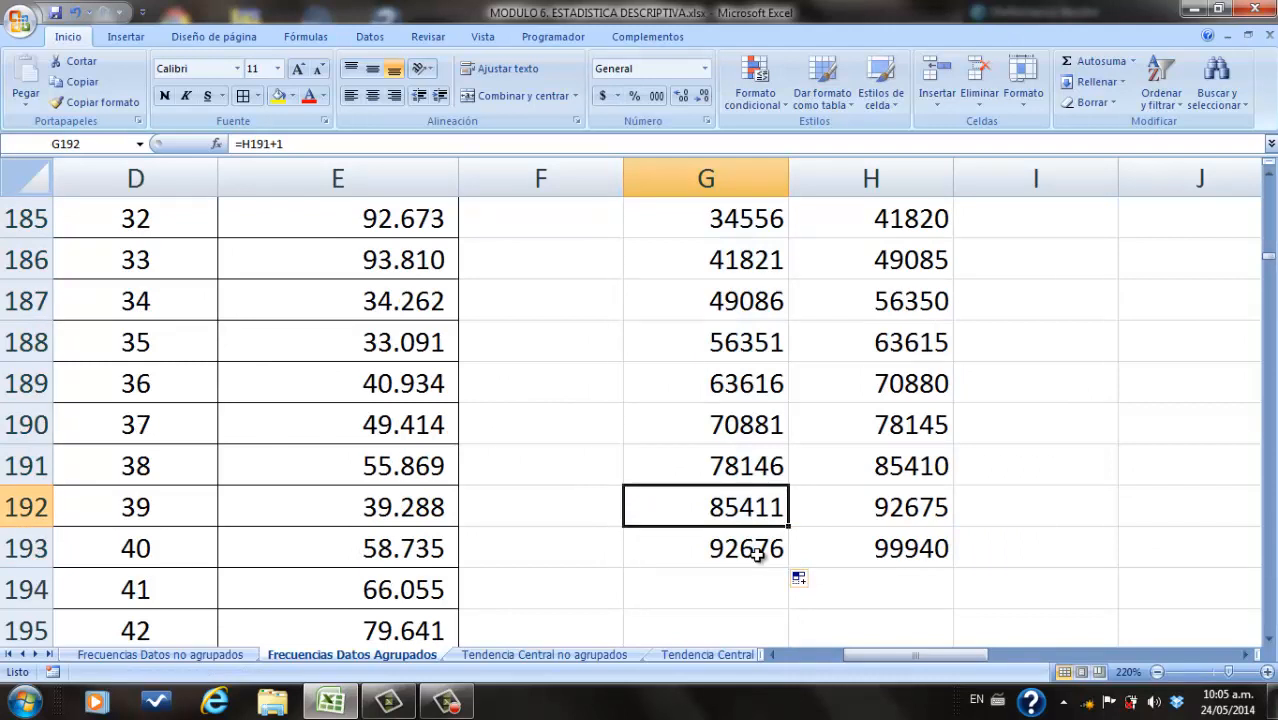
key("Up")
key("Up")
key("Up")
key("Up")
key("Up")
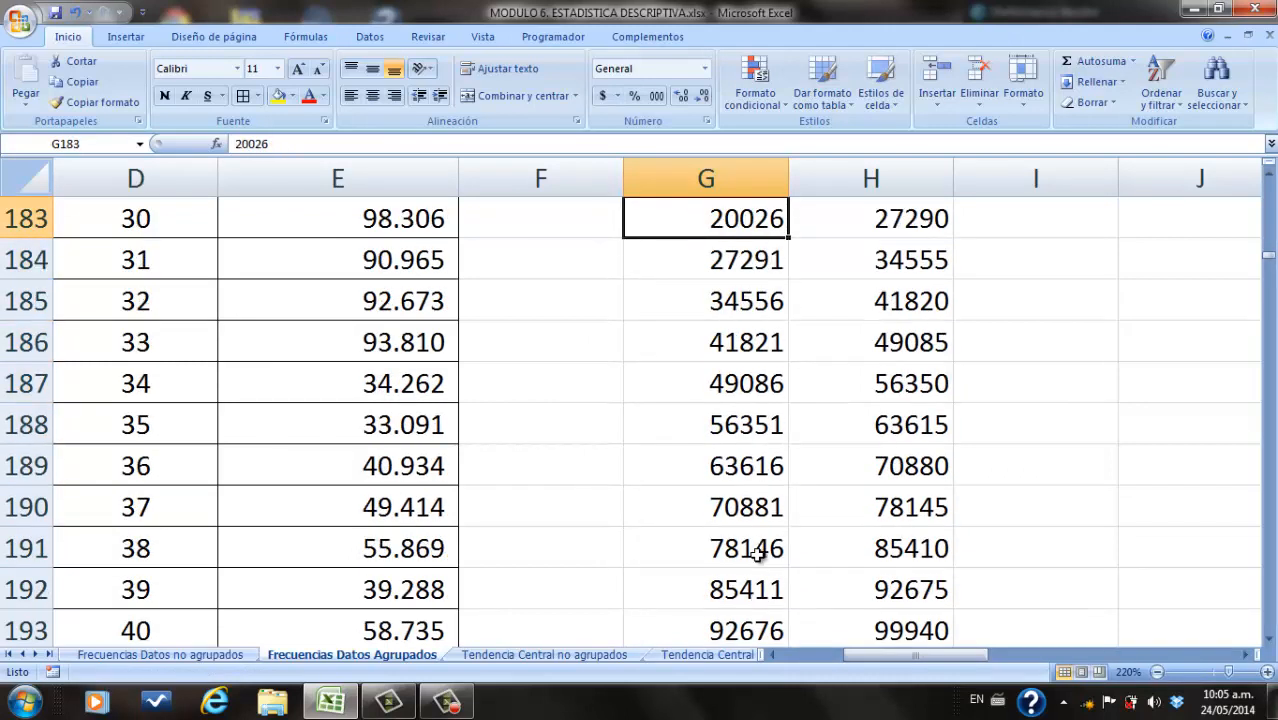
key("Up")
key("Down")
key("Right")
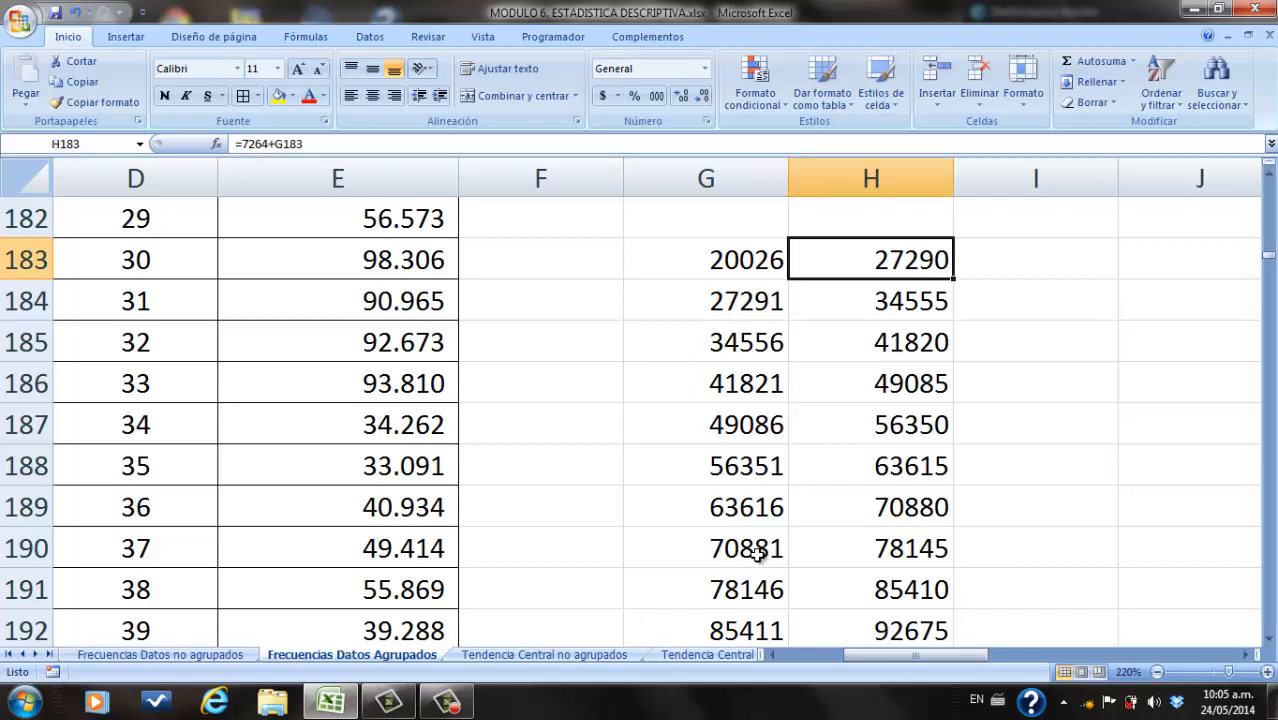
key("Down")
key("Down")
key("Down")
key("Down")
key("Down")
key("Down")
key("Down")
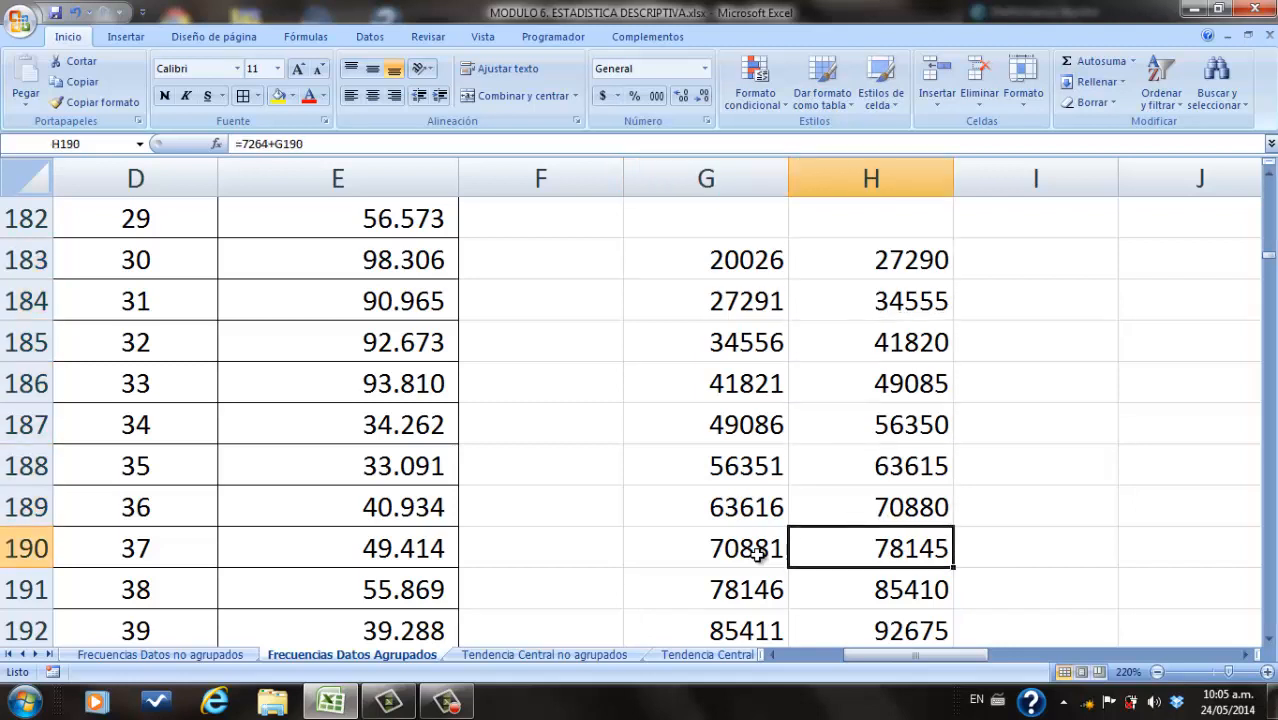
key("Down")
key("Down")
key("Down")
Step: Look up the series maximum and minimum in G160:H160 to check them against the corrected intervals
key("Up")
key("Up")
key("Up")
key("Up")
key("Up")
key("Up")
key("Up")
key("Up")
key("Up")
key("Up")
key("Up")
key("Up")
key("Up")
key("Up")
key("Up")
key("Up")
key("Up")
key("Up")
key("Up")
key("Up")
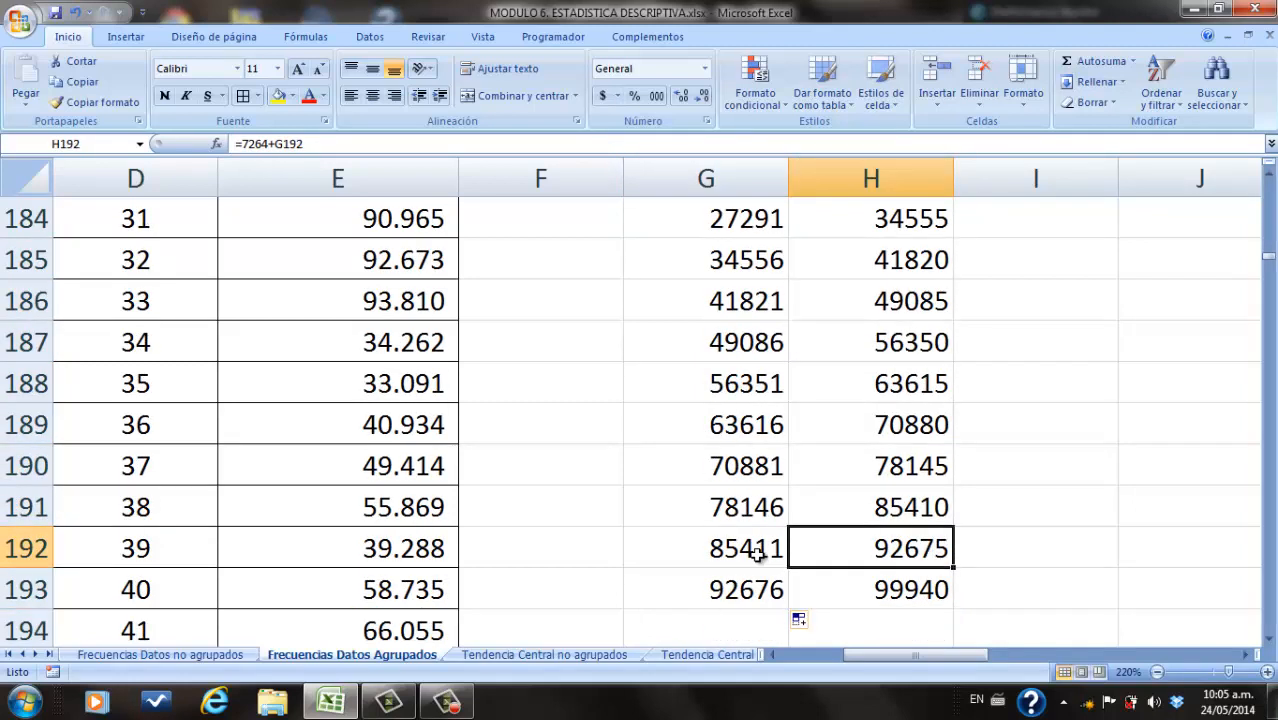
key("Up")
key("Up")
key("Up")
key("Up")
key("Up")
key("Up")
key("Up")
key("Up")
key("Up")
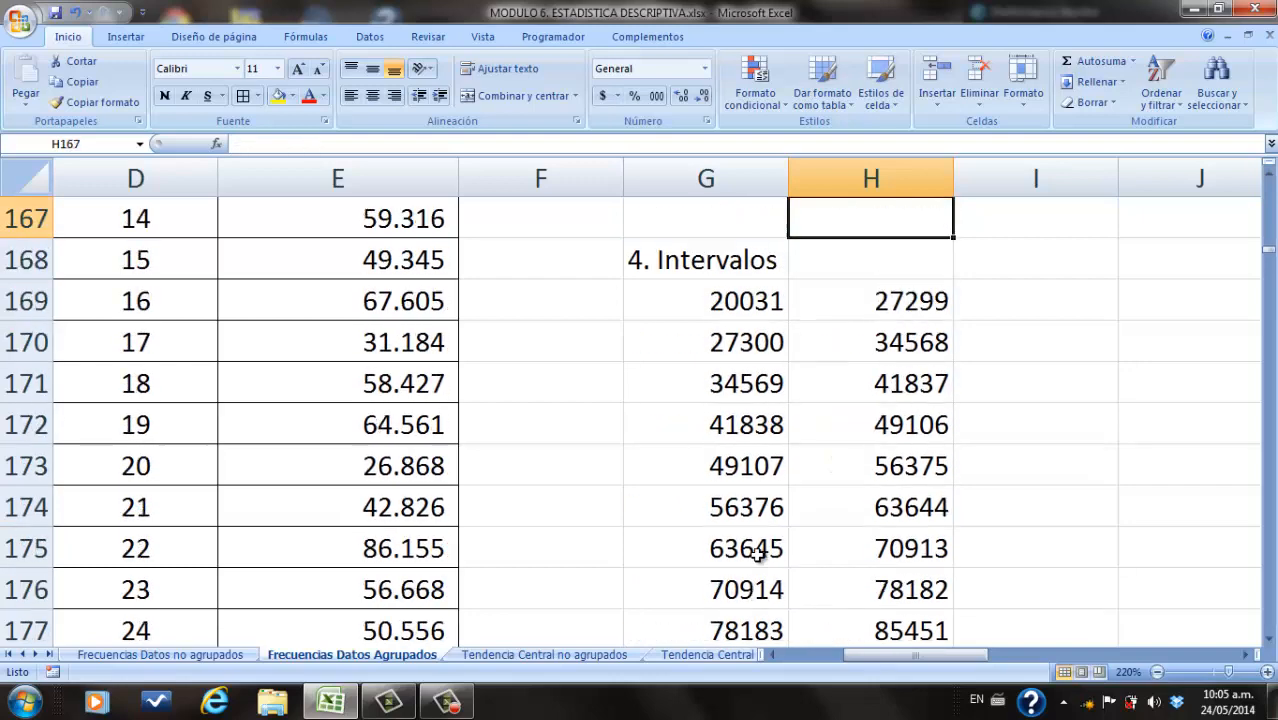
key("Up")
key("Up")
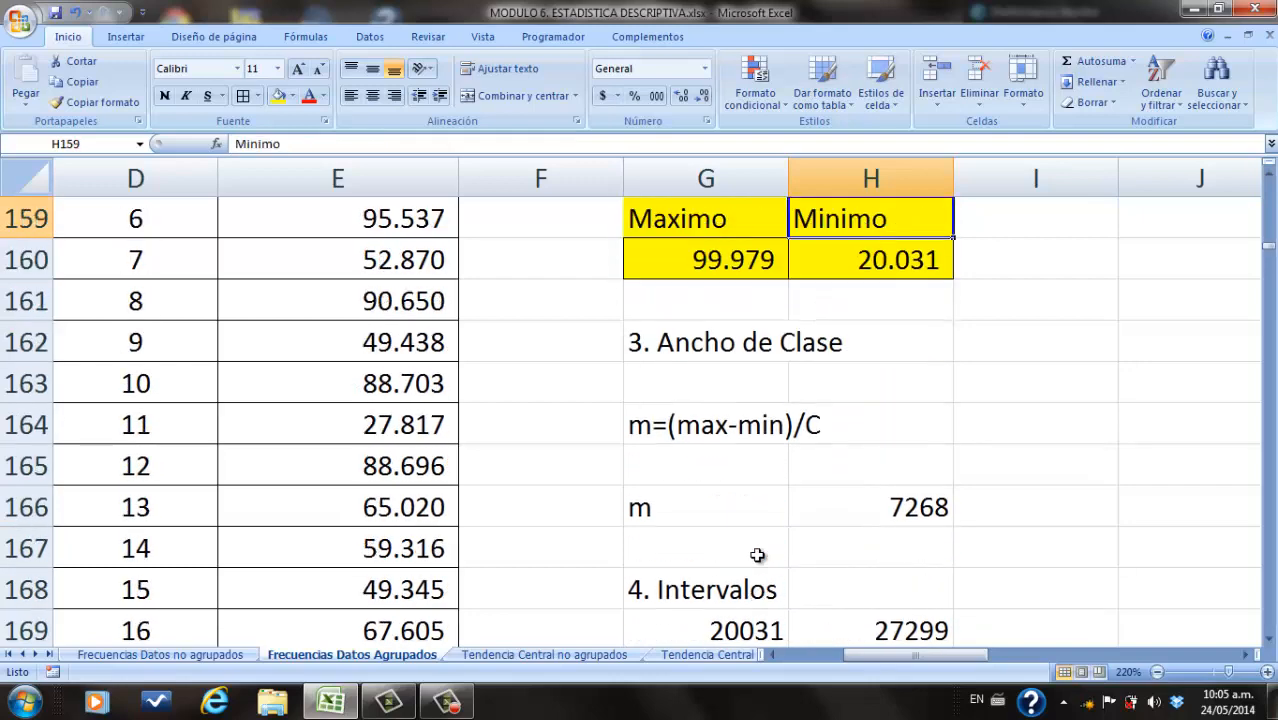
key("Down")
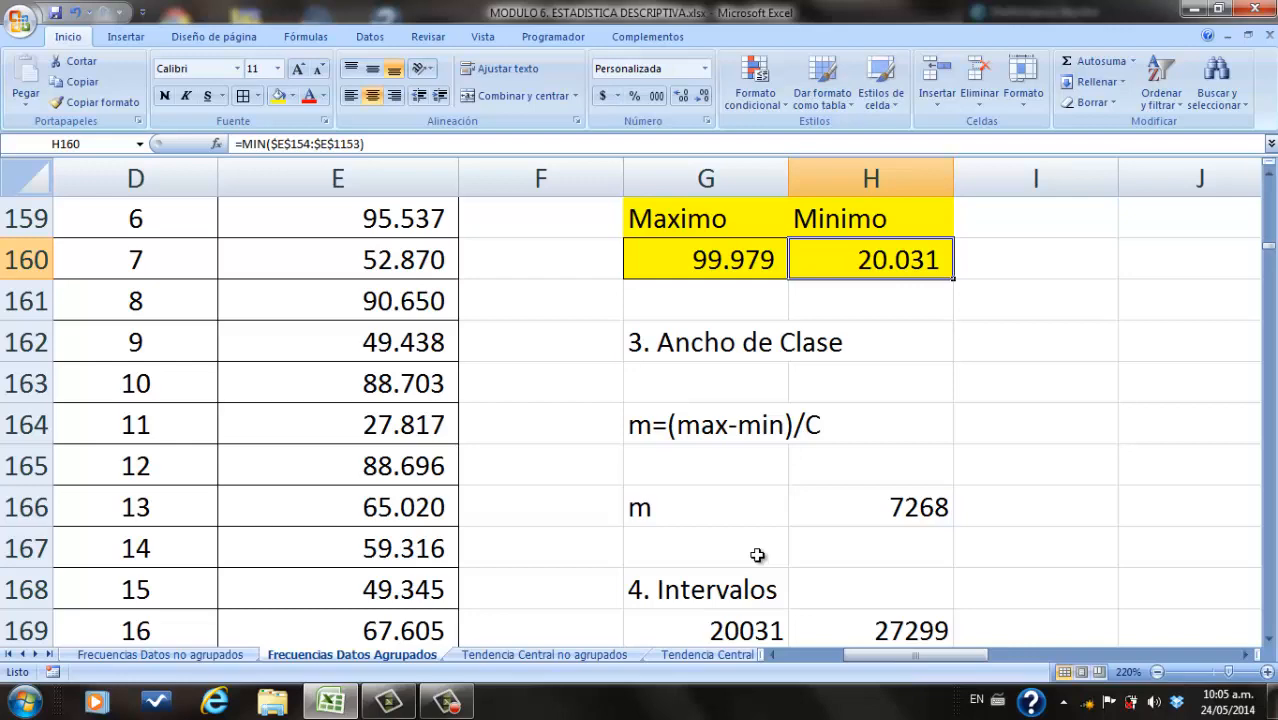
Step: Compare the last corrected upper limit in H193 with the series maximum
key("Down")
key("Down")
key("Down")
key("Down")
key("Down")
key("Down")
key("Down")
key("Down")
key("Down")
key("Down")
key("Down")
key("Down")
key("Down")
key("Down")
key("Down")
key("Down")
key("Down")
key("Down")
key("Down")
key("Down")
key("Down")
key("Down")
key("Down")
key("Down")
key("Down")
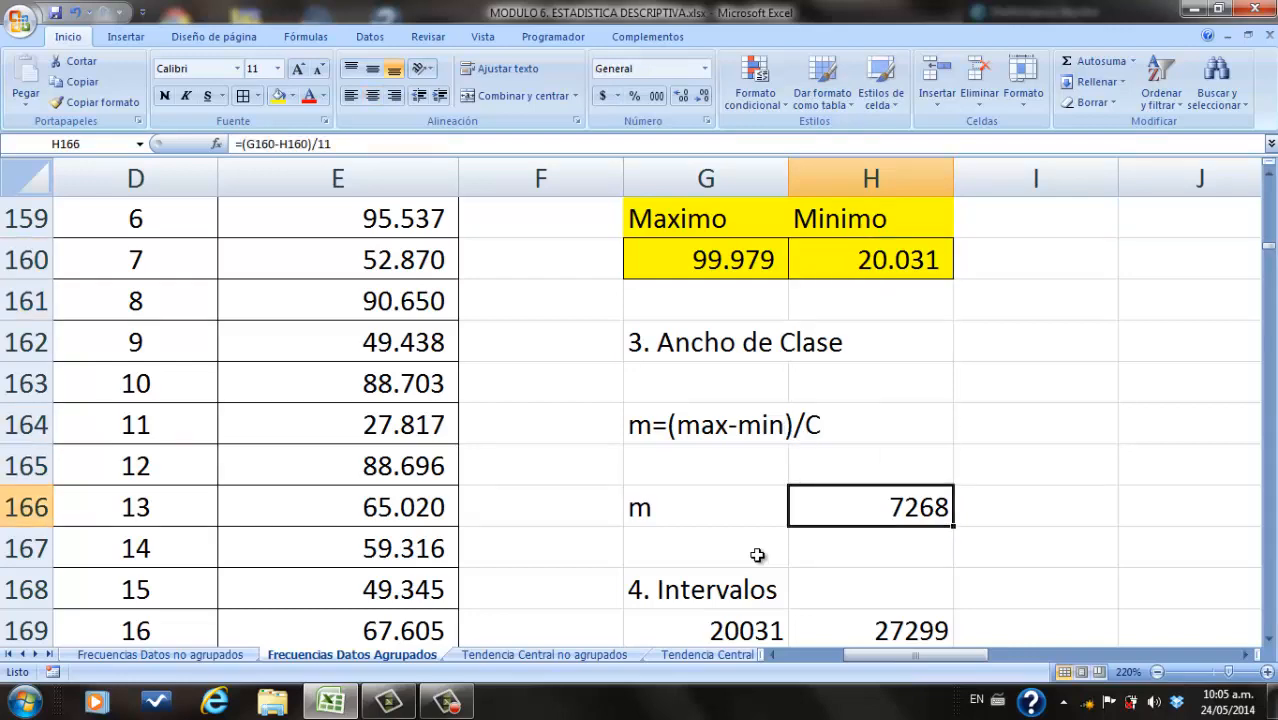
key("Down")
key("Down")
key("Down")
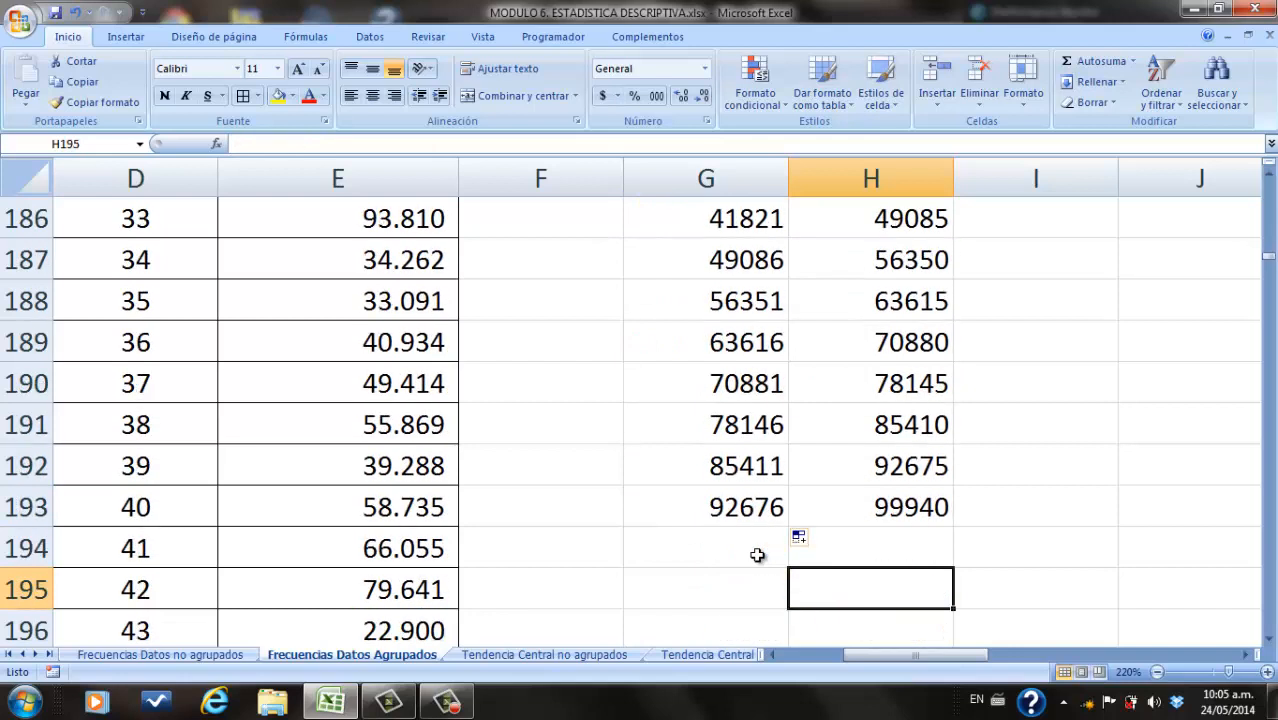
key("Up")
key("Up")
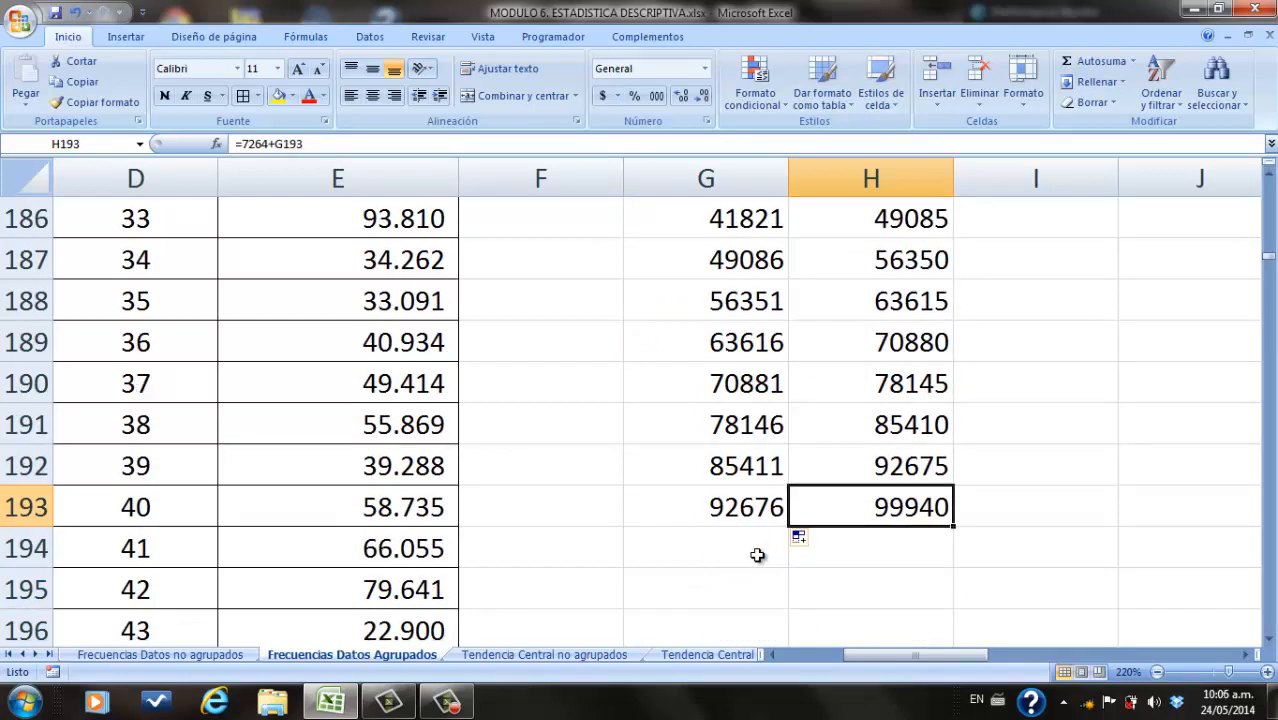
Step: Recheck the corrected intervals from row 193 back up to the first limits in G183:H183
key("Up")
key("Up")
key("Up")
key("Up")
key("Up")
key("Up")
key("Up")
key("Up")
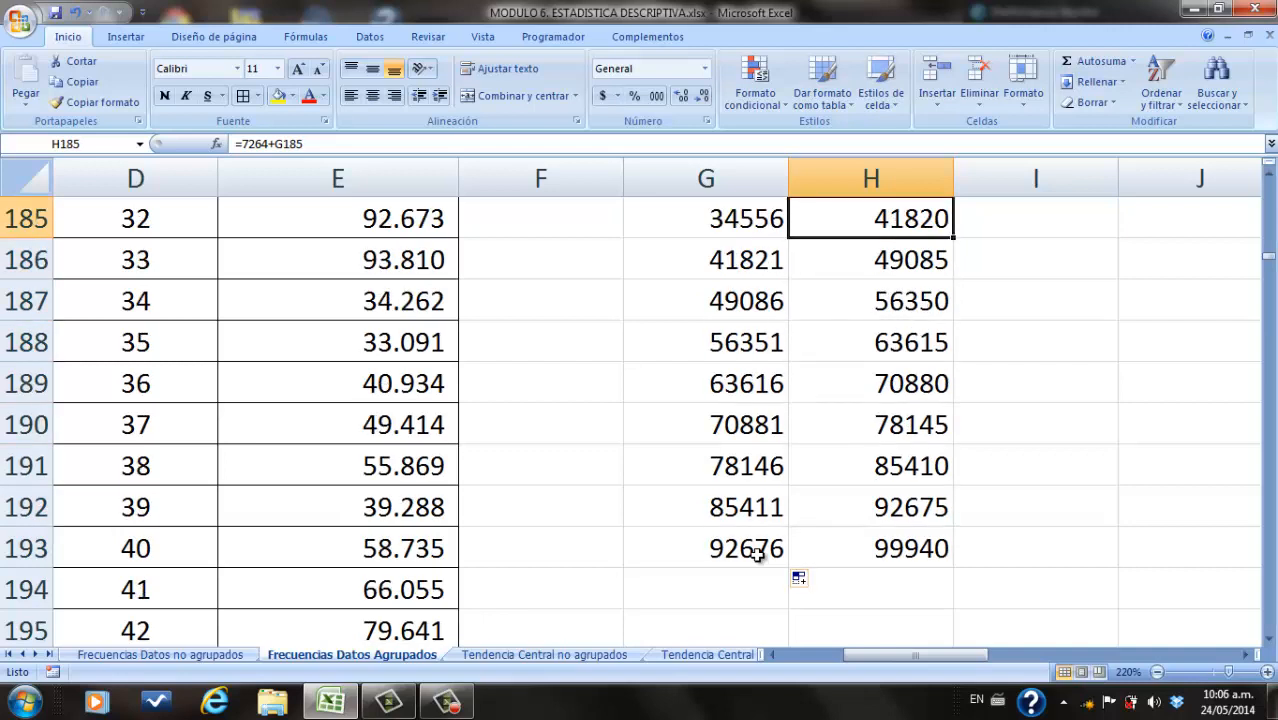
key("Up")
key("Up")
key("Up")
key("Up")
key("Down")
key("Down")
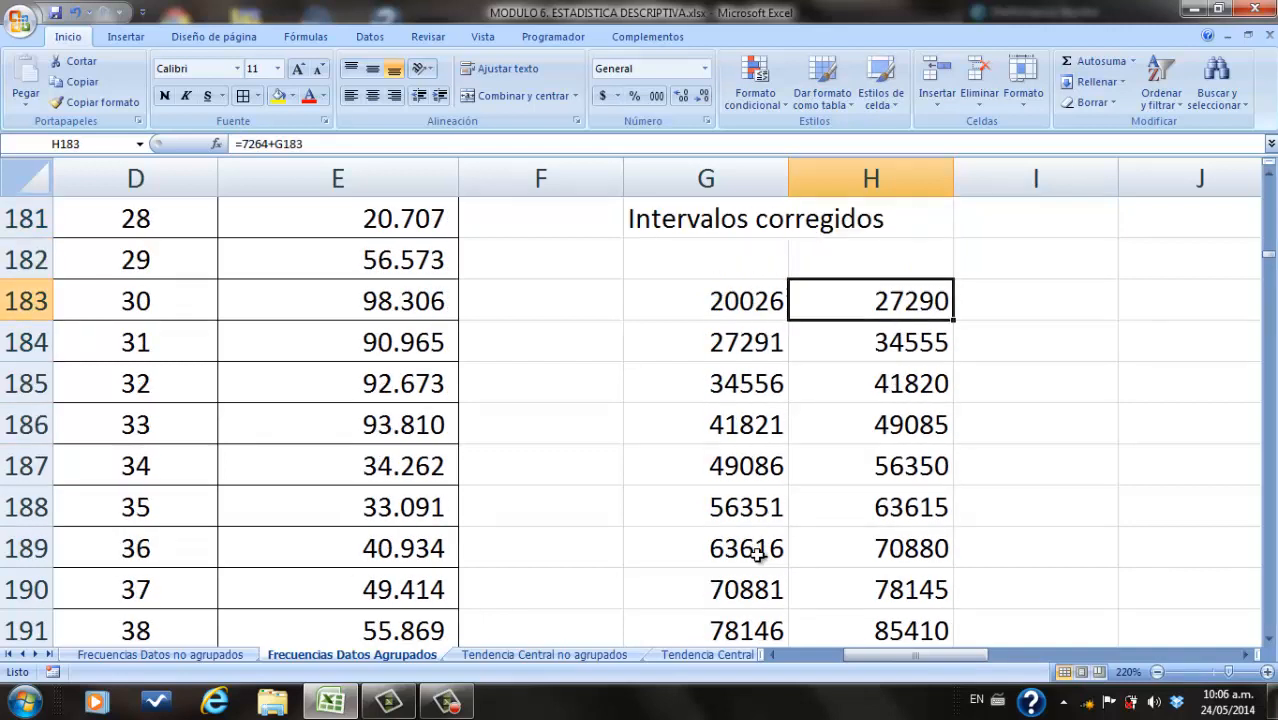
key("Left")
key("Right")
key("Up")
key("Up")
key("Up")
key("Up")
key("Up")
key("Up")
key("Up")
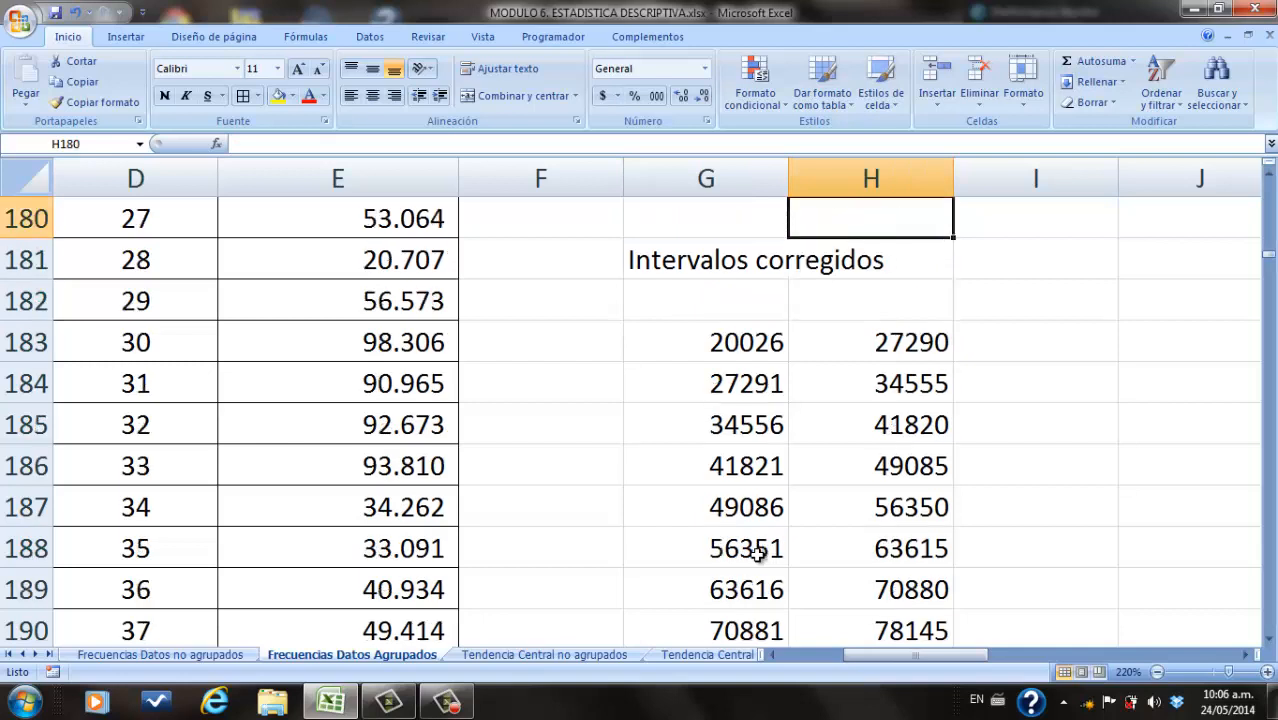
Step: Change the first corrected upper limit in H183 to the formula =7268+G183
key("Down")
key("Down")
key("Down")
key("Down")
key("Down")
key("Down")
key("Down")
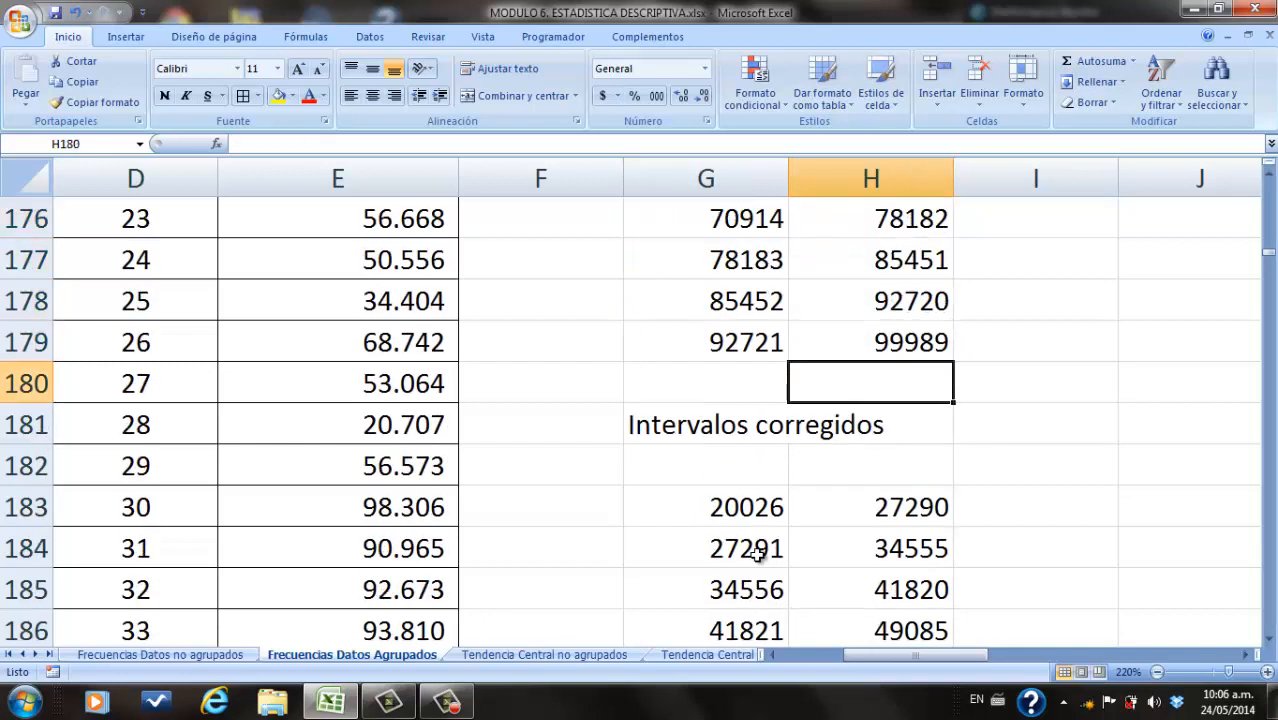
key("Left")
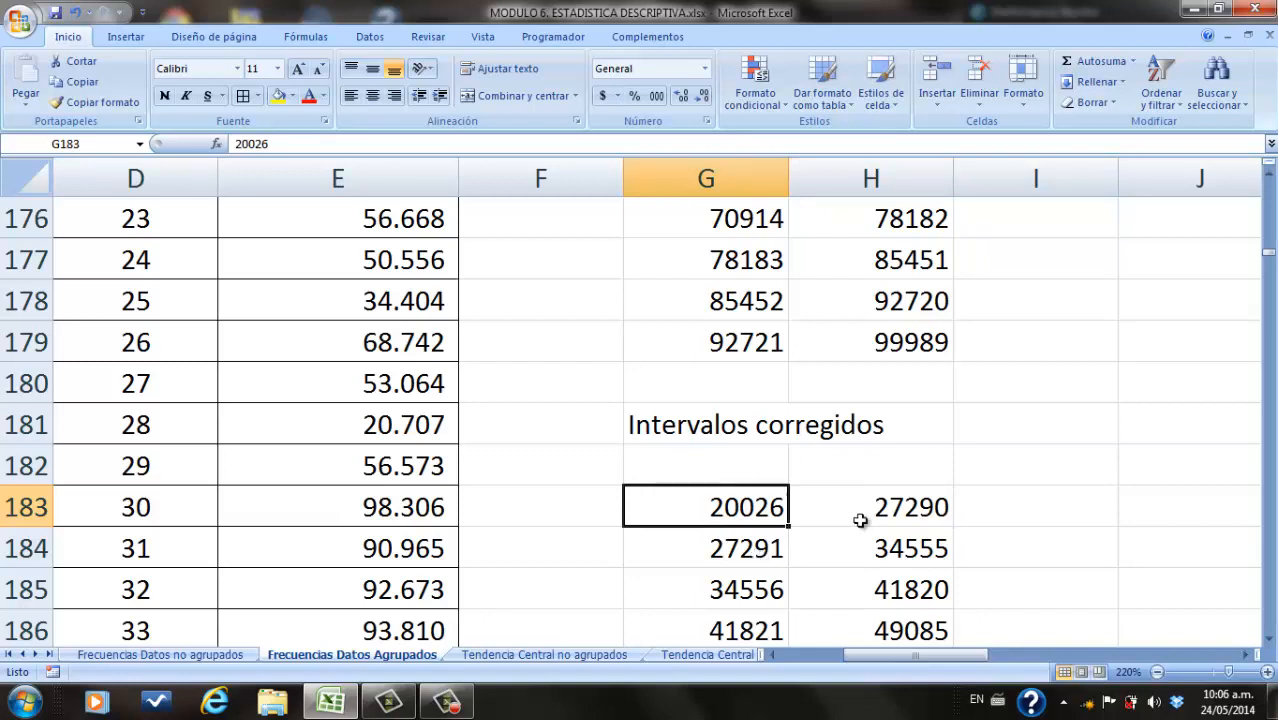
left_click(907, 510)
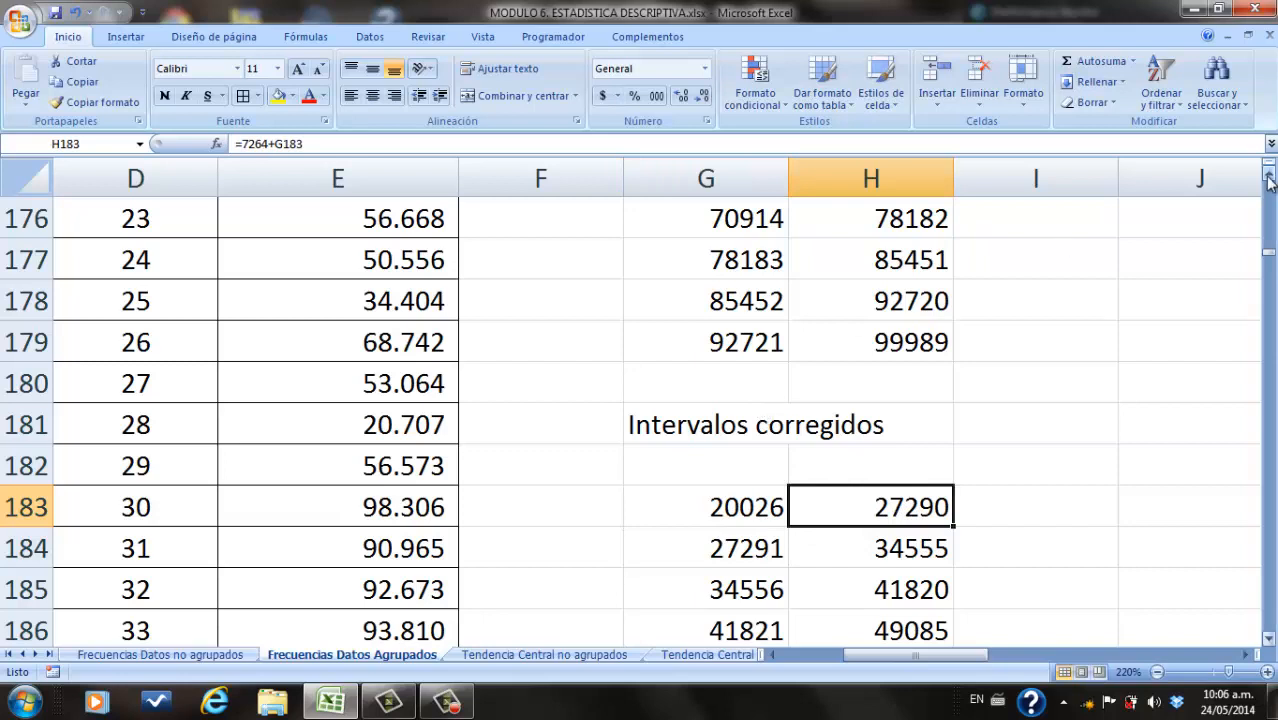
left_click(267, 144)
key("BackSpace")
type("8")
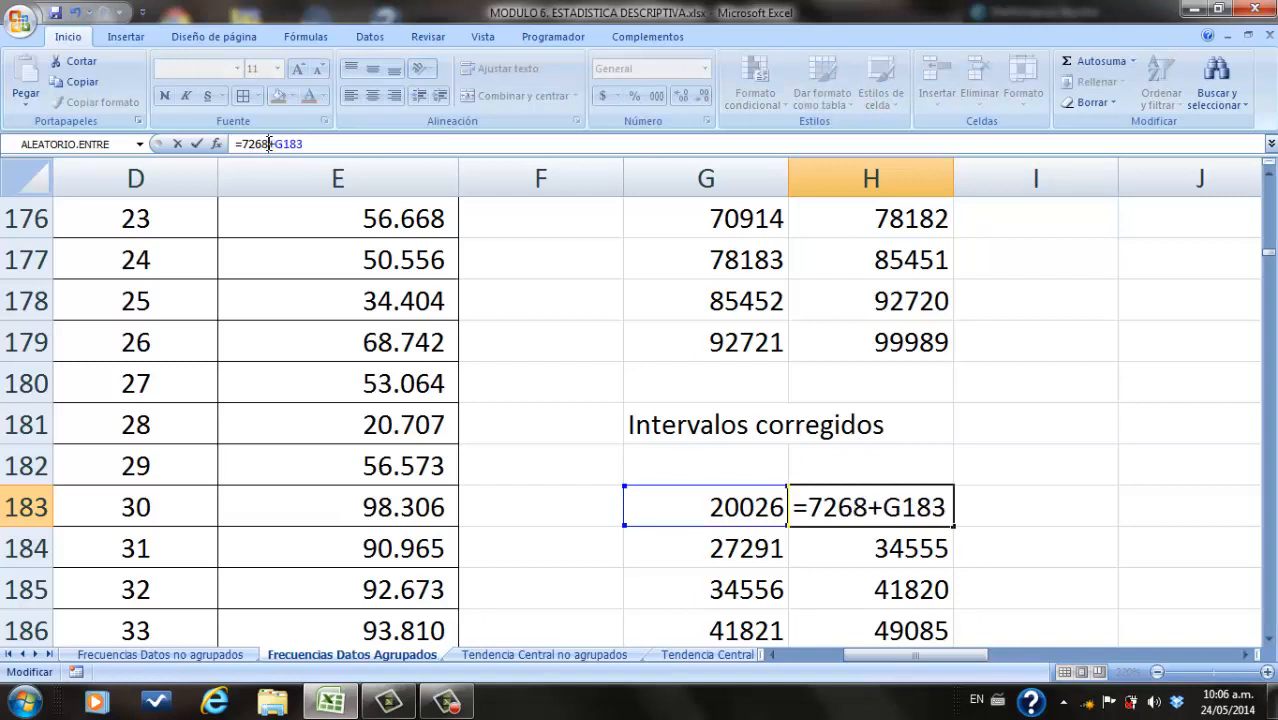
key("Return")
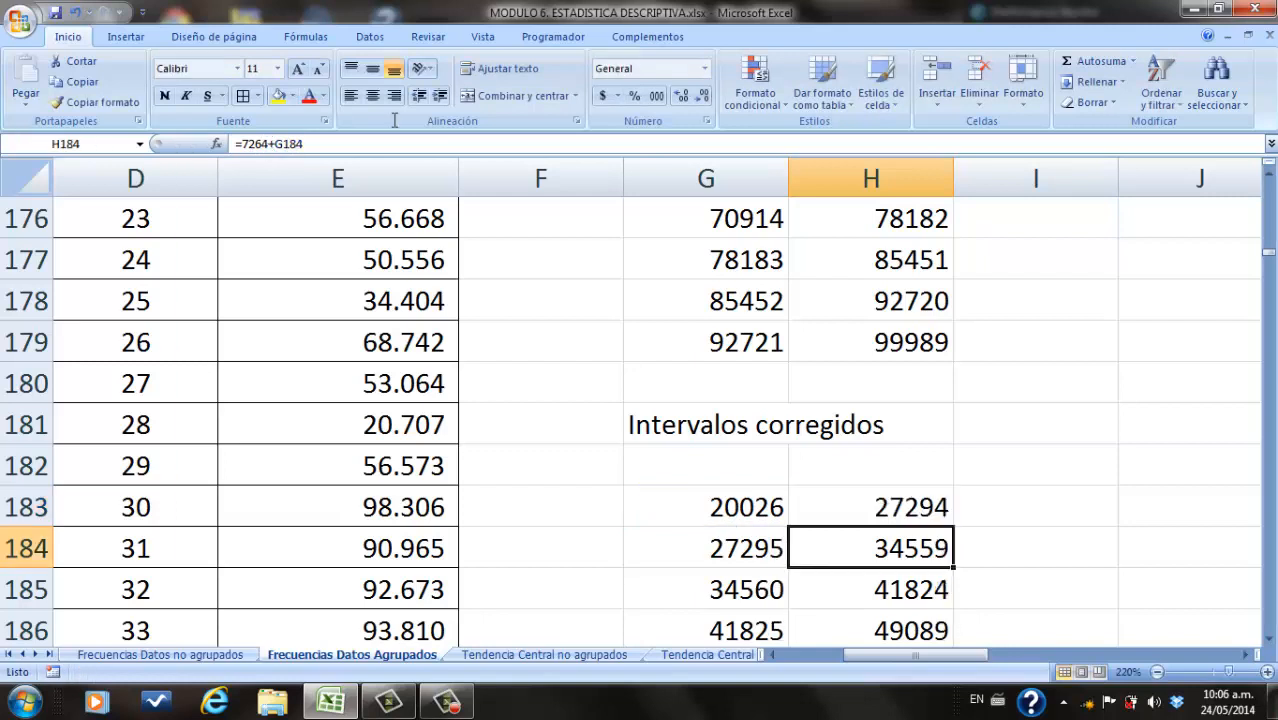
Step: Copy the H183 upper-limit formula down through H193
left_click(1268, 207)
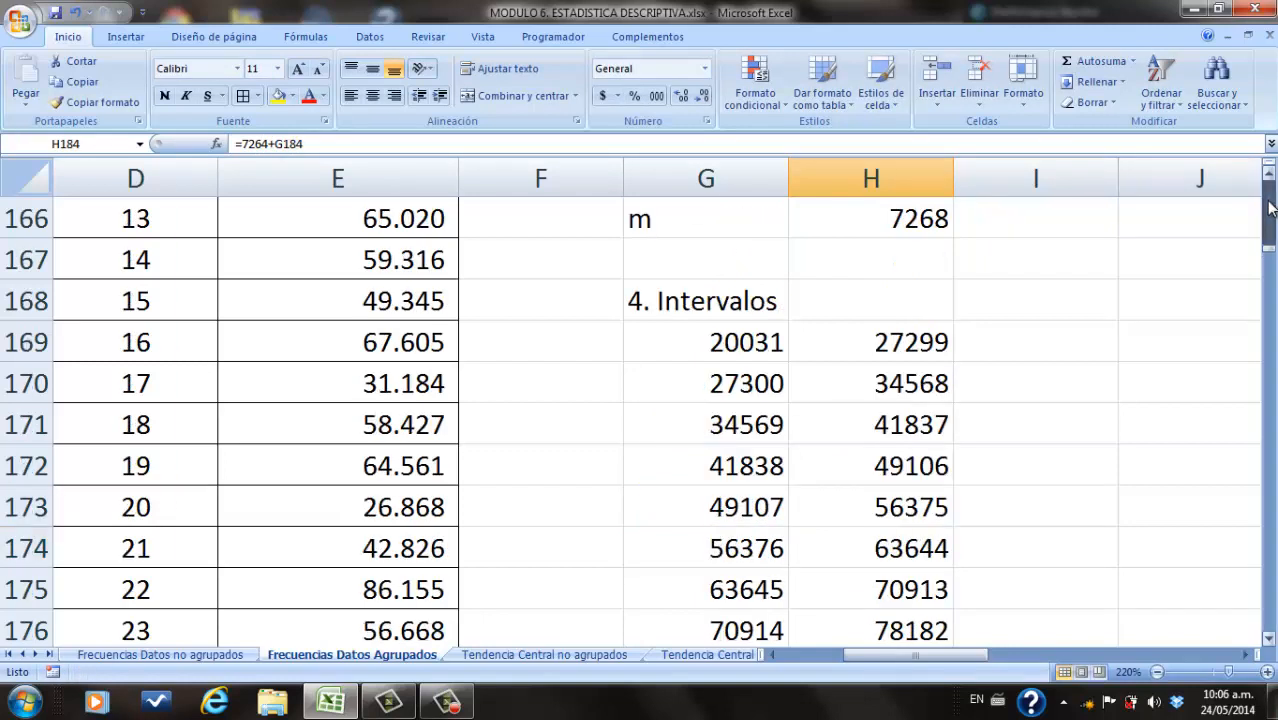
left_click(1270, 620)
left_click(935, 518)
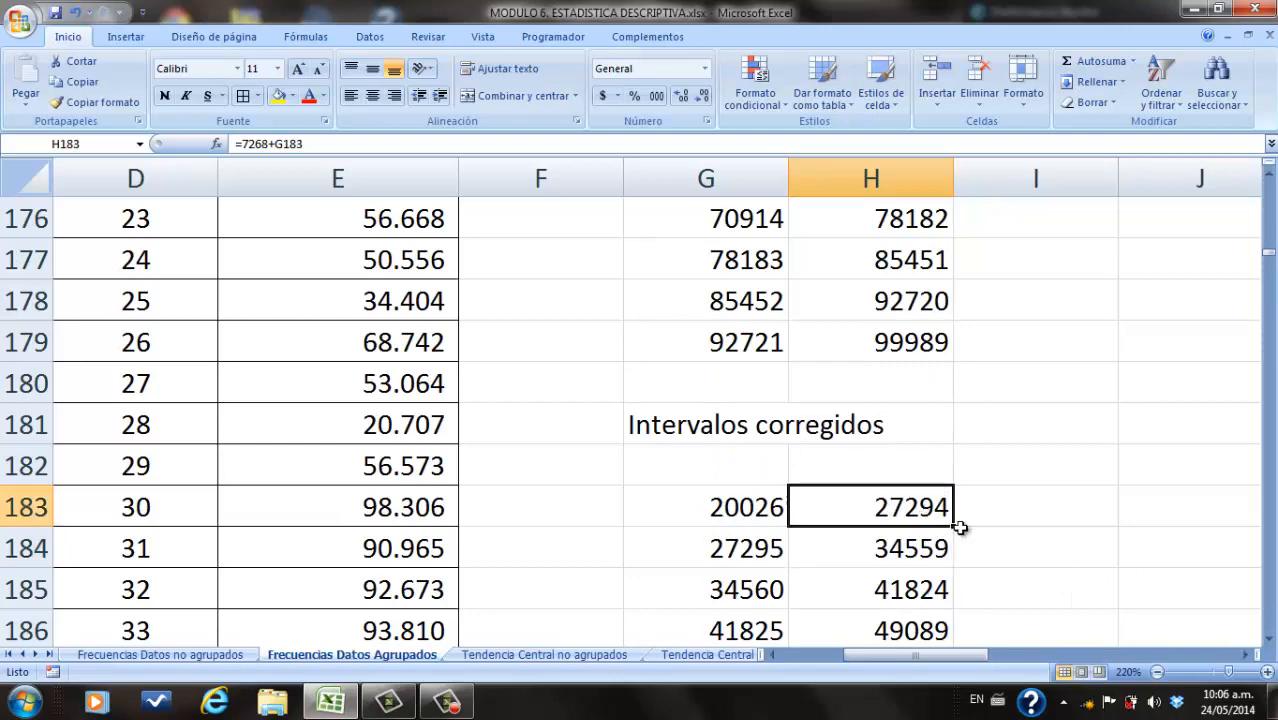
mouse_move(955, 529)
left_mouse_down()
mouse_move(955, 630)
mouse_move(948, 550)
left_mouse_up()
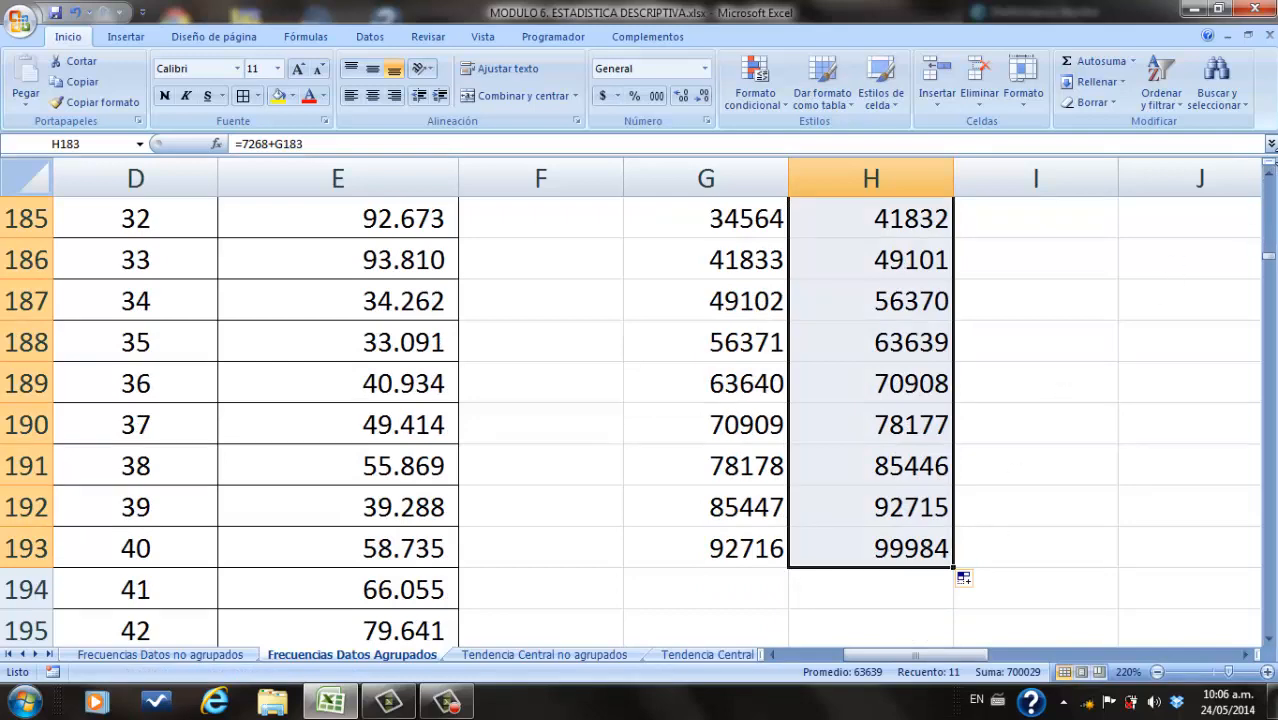
Step: Compare the last corrected upper limit in H193 with the series maximum in G160
scroll(1270, 200, "up", 10)
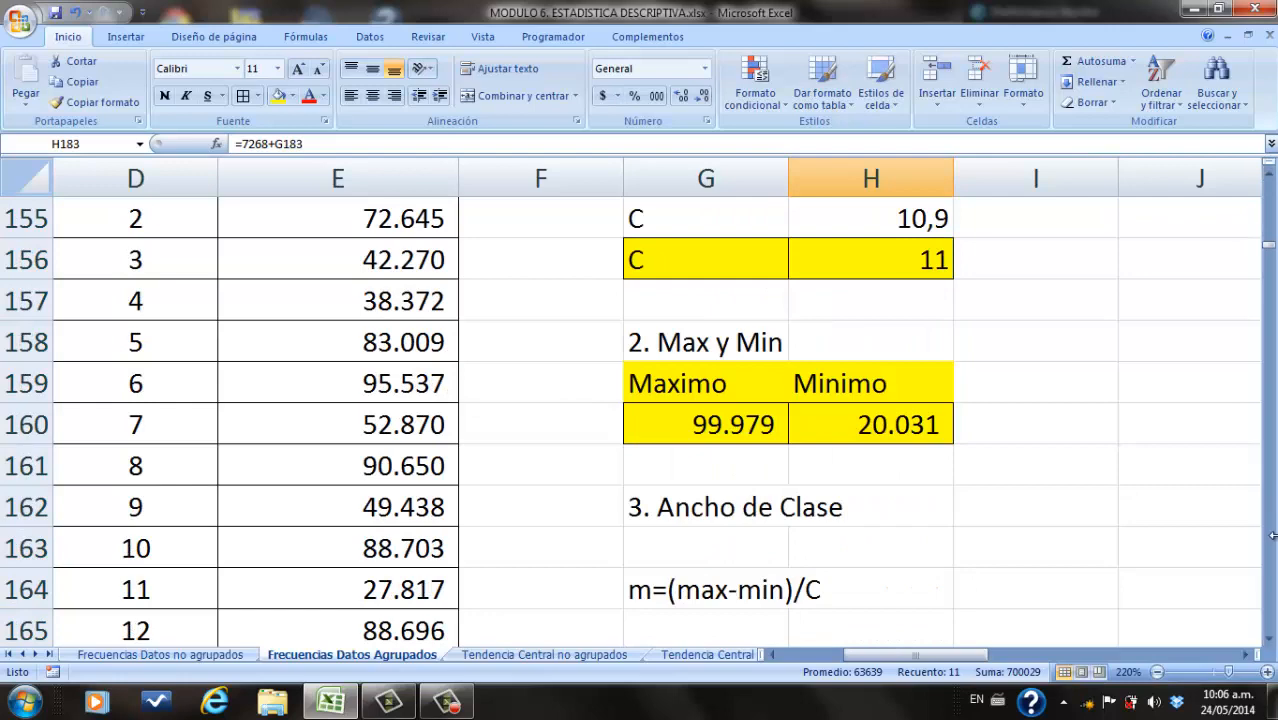
left_click(1270, 624)
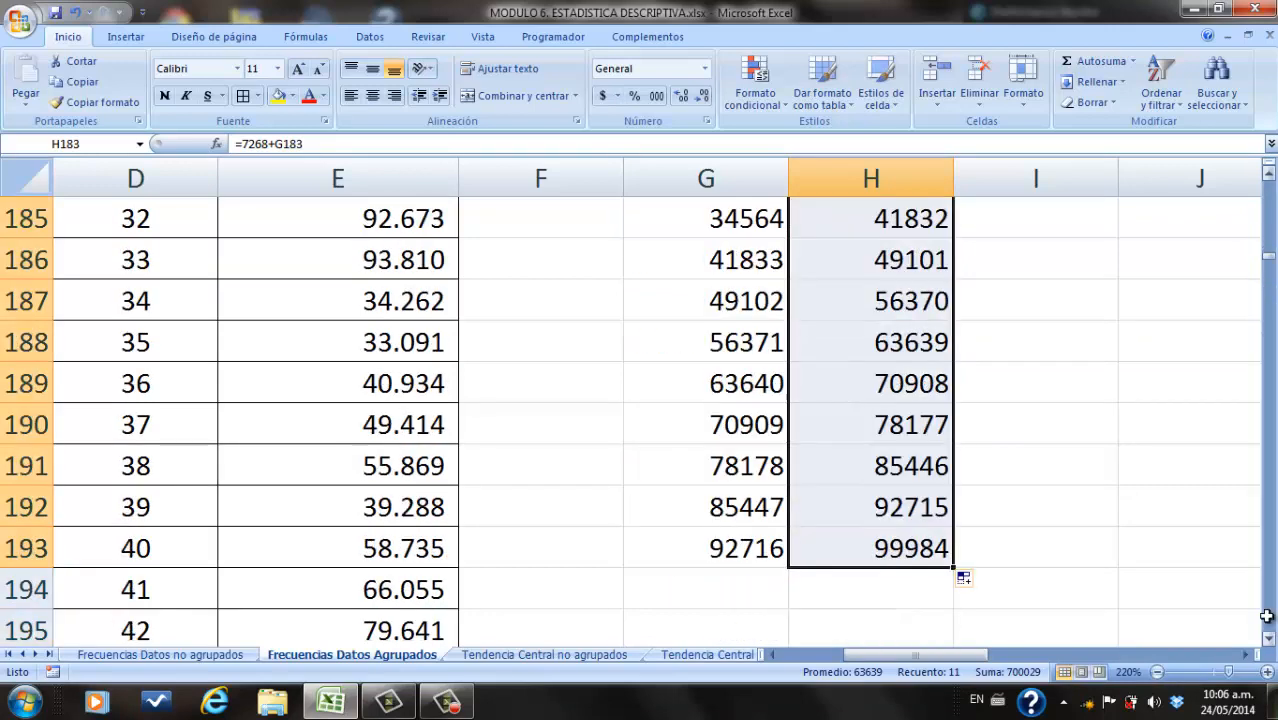
left_click(900, 560)
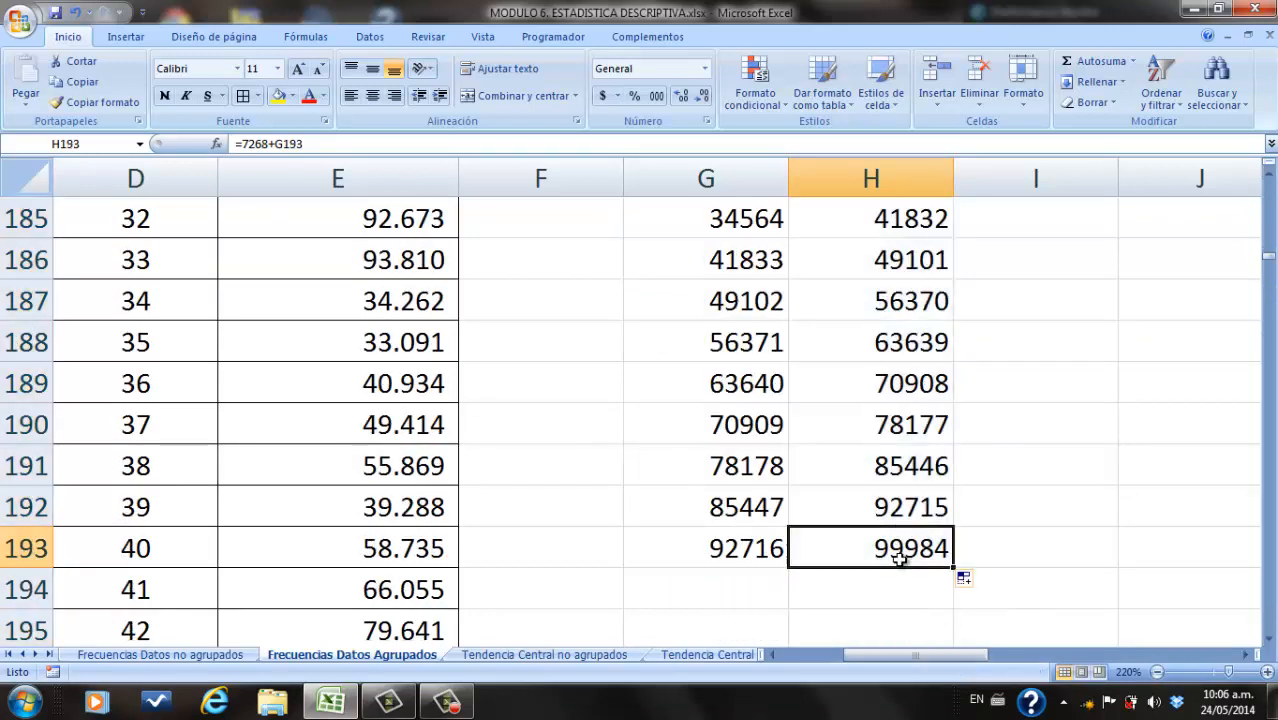
Step: Label the corrected interval columns Inferior in G182 and Superior in H182
left_click(1268, 173)
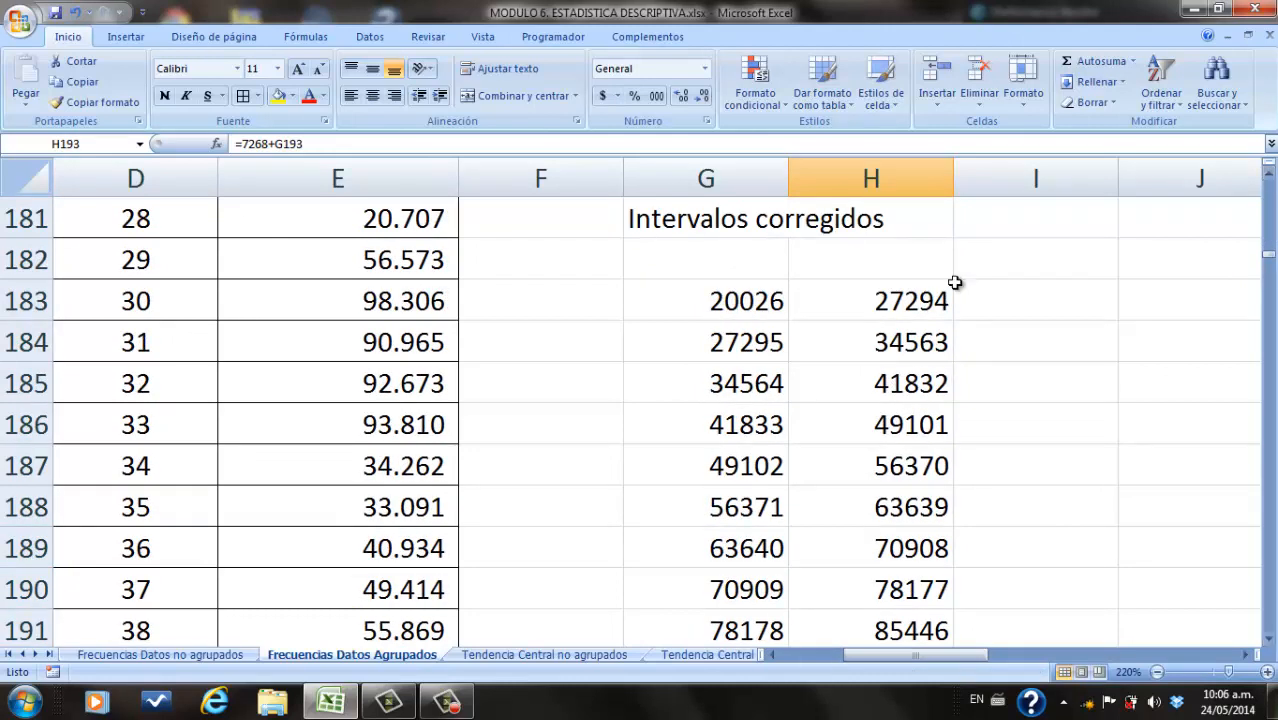
left_click(765, 263)
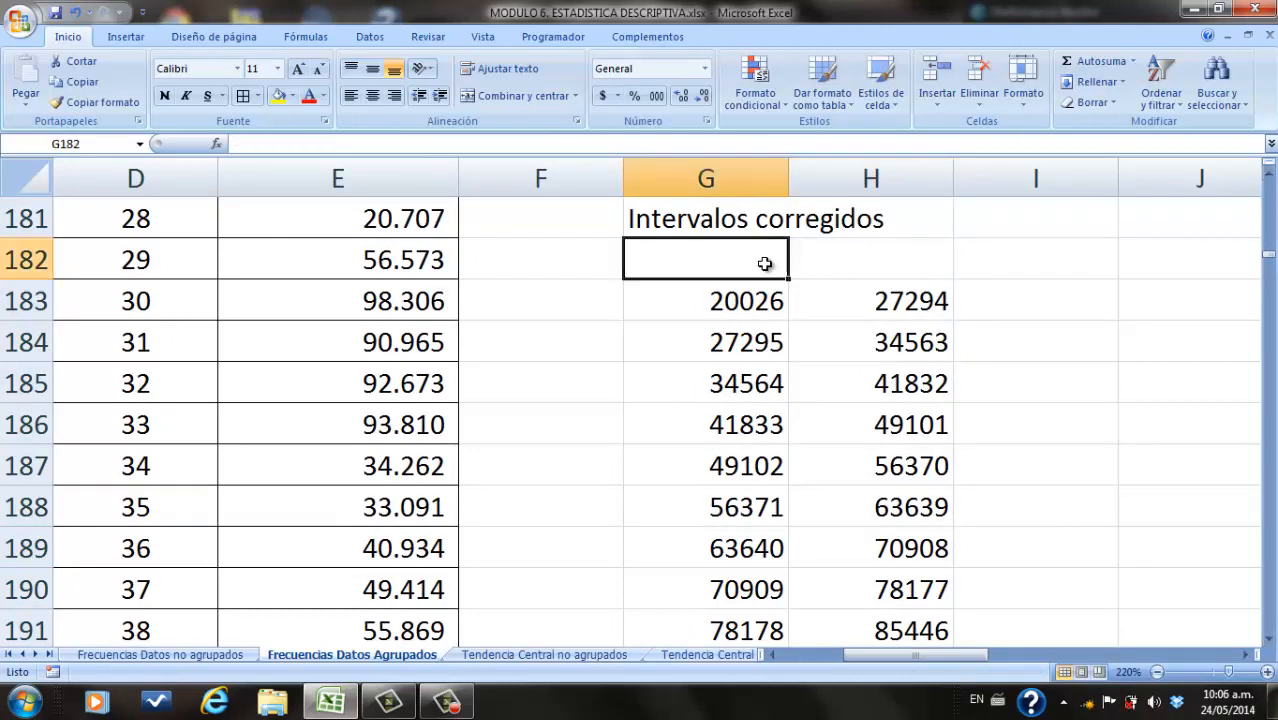
type("Inferior")
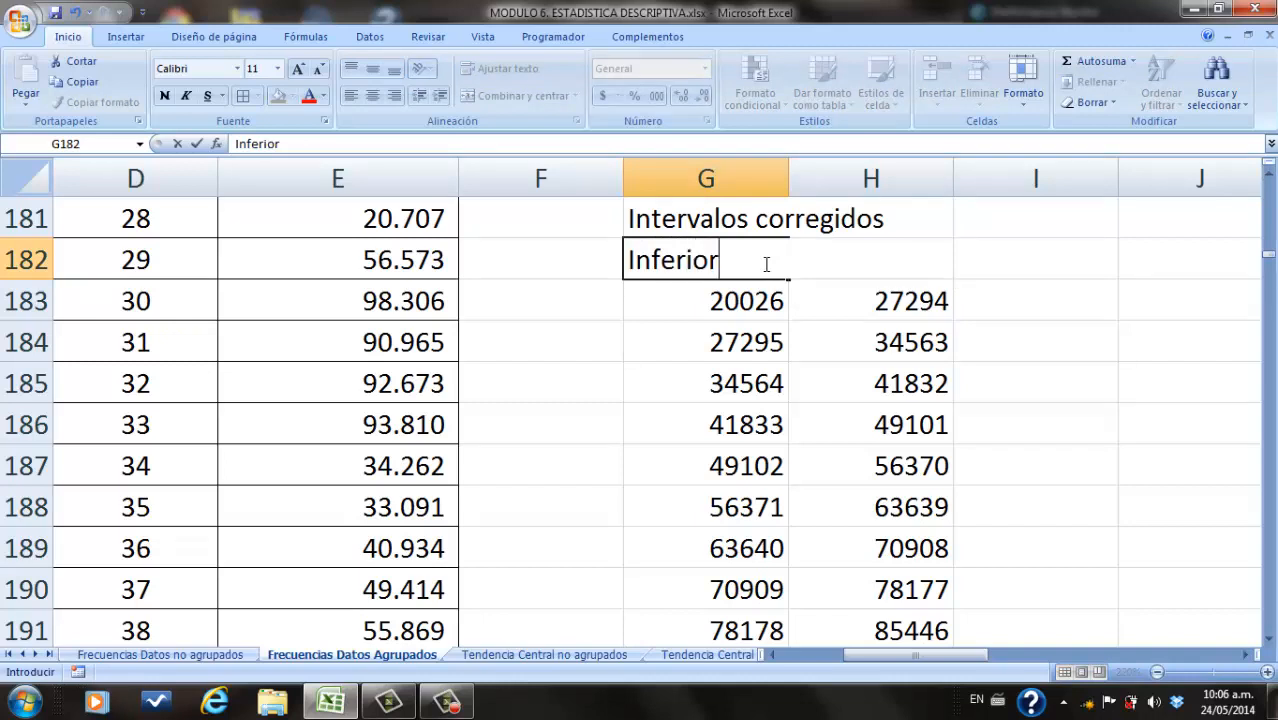
key("Tab")
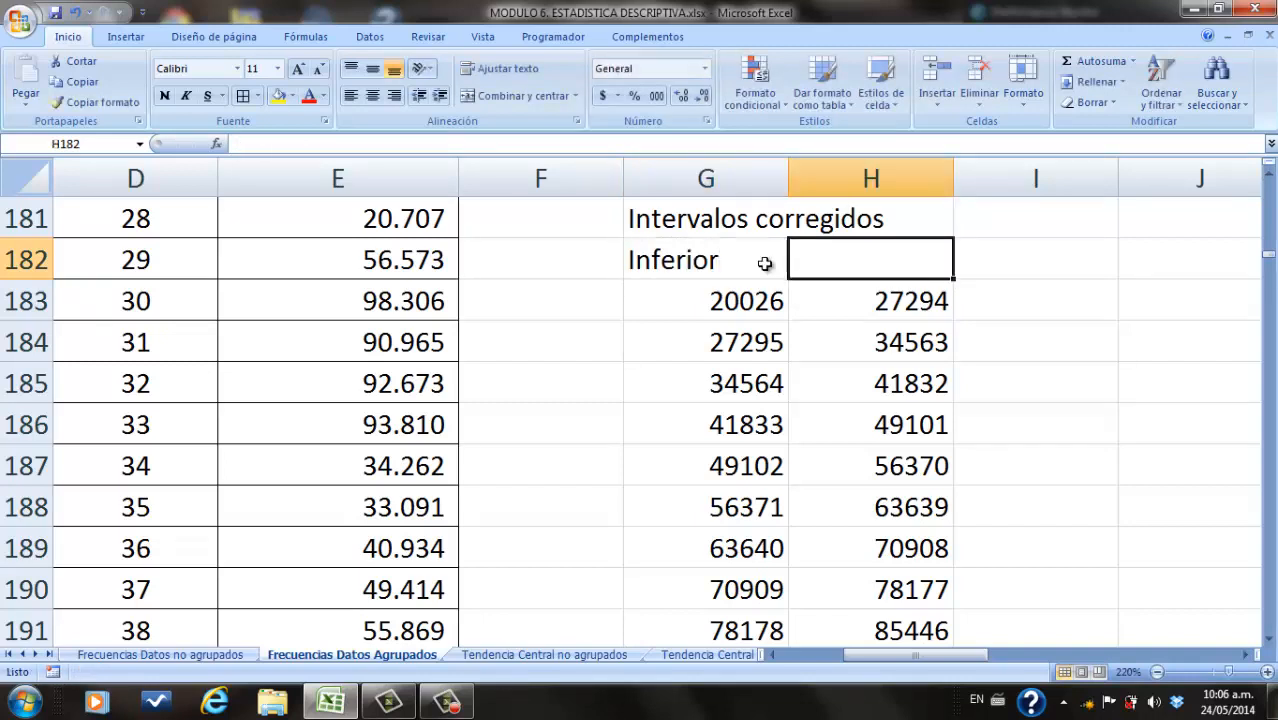
type("Superi")
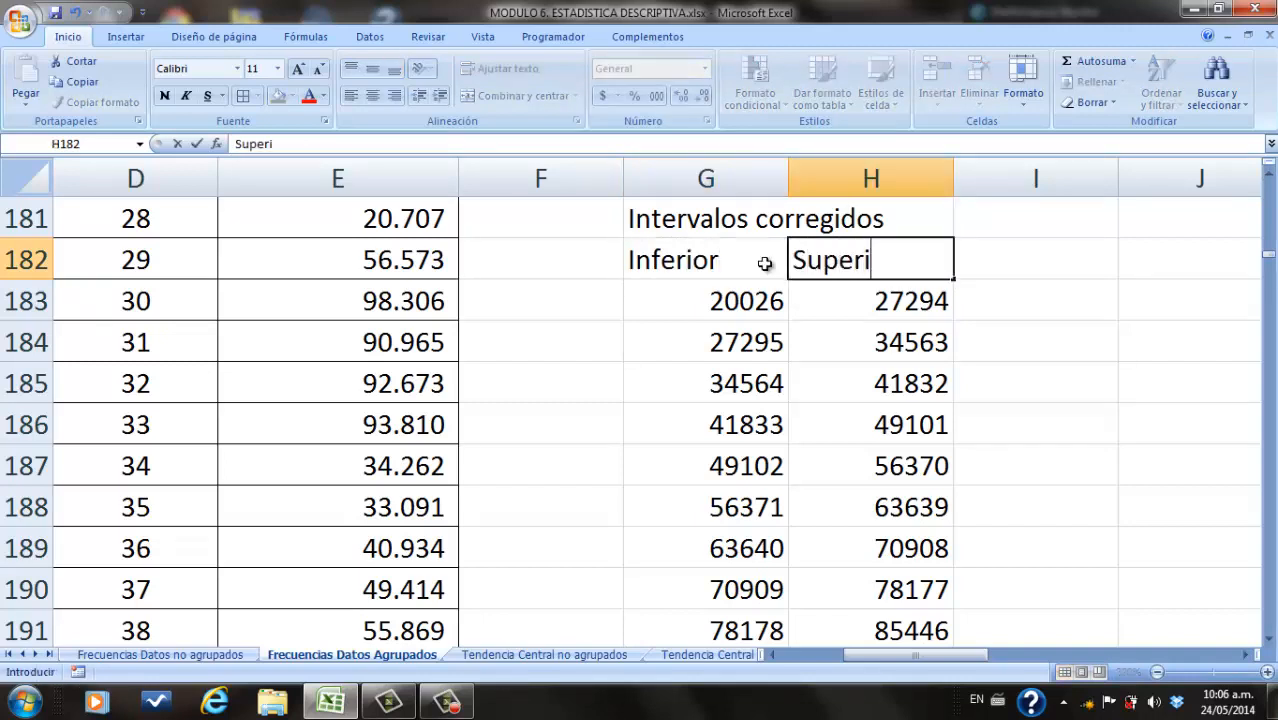
type("or")
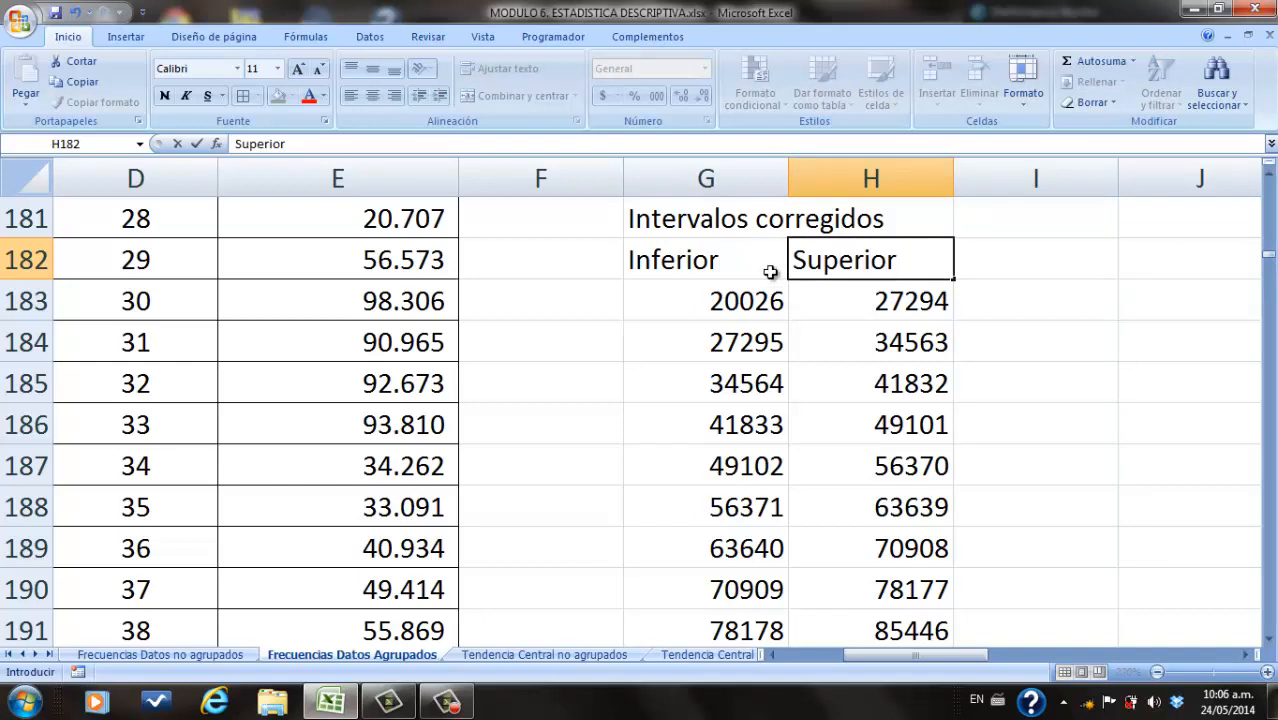
Step: Add the headings Marca de clase in I181 and Yi in I182, and widen column I to fit the text
left_click(1000, 257)
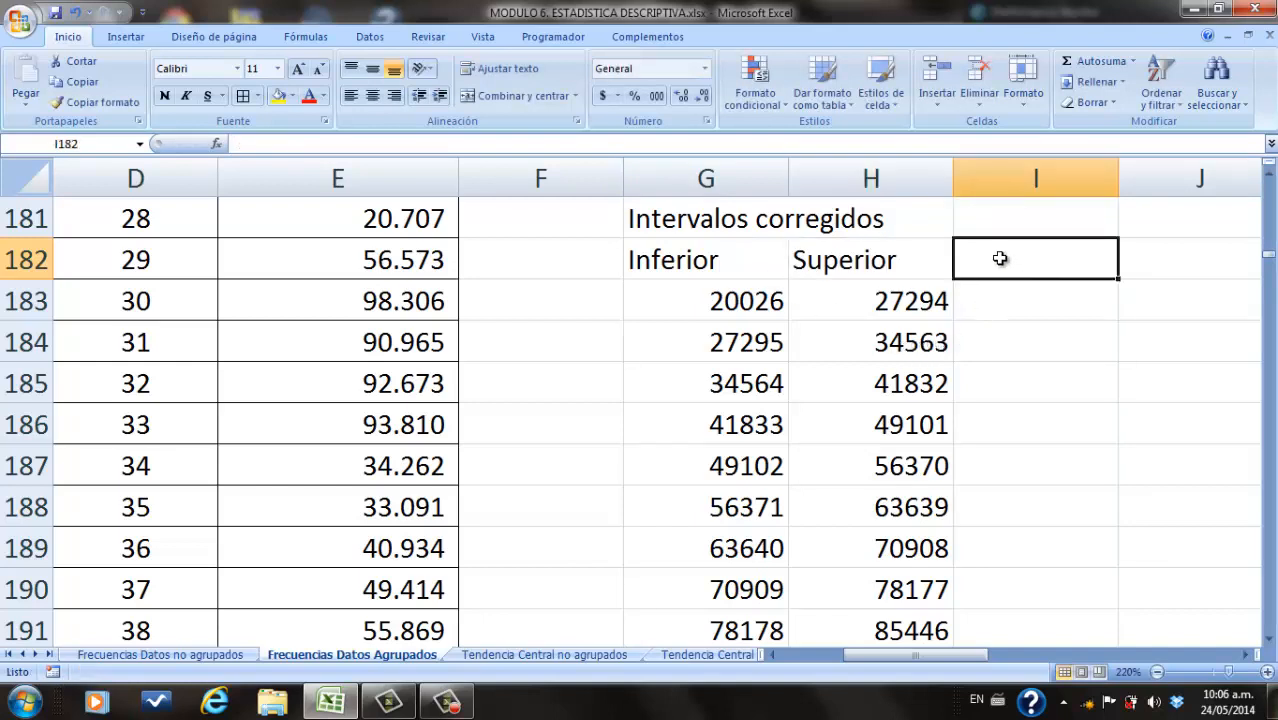
type("Y")
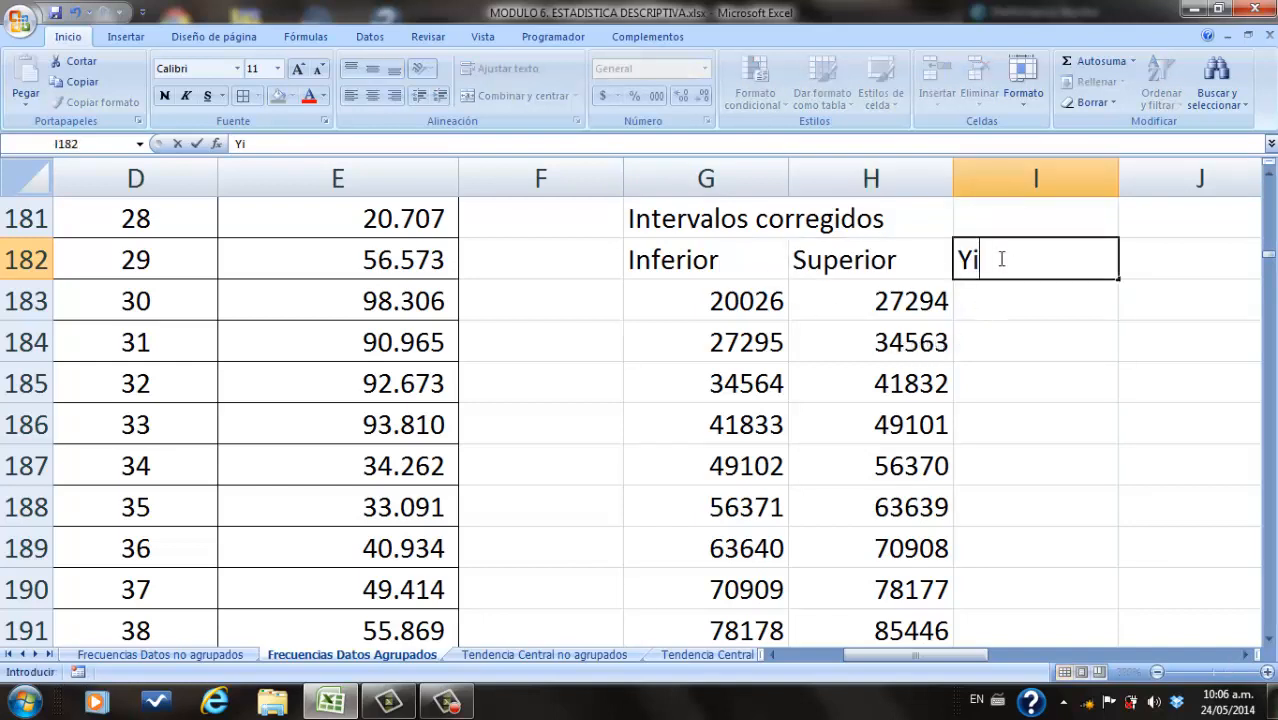
type("i")
key("Up")
type("Marca de clase")
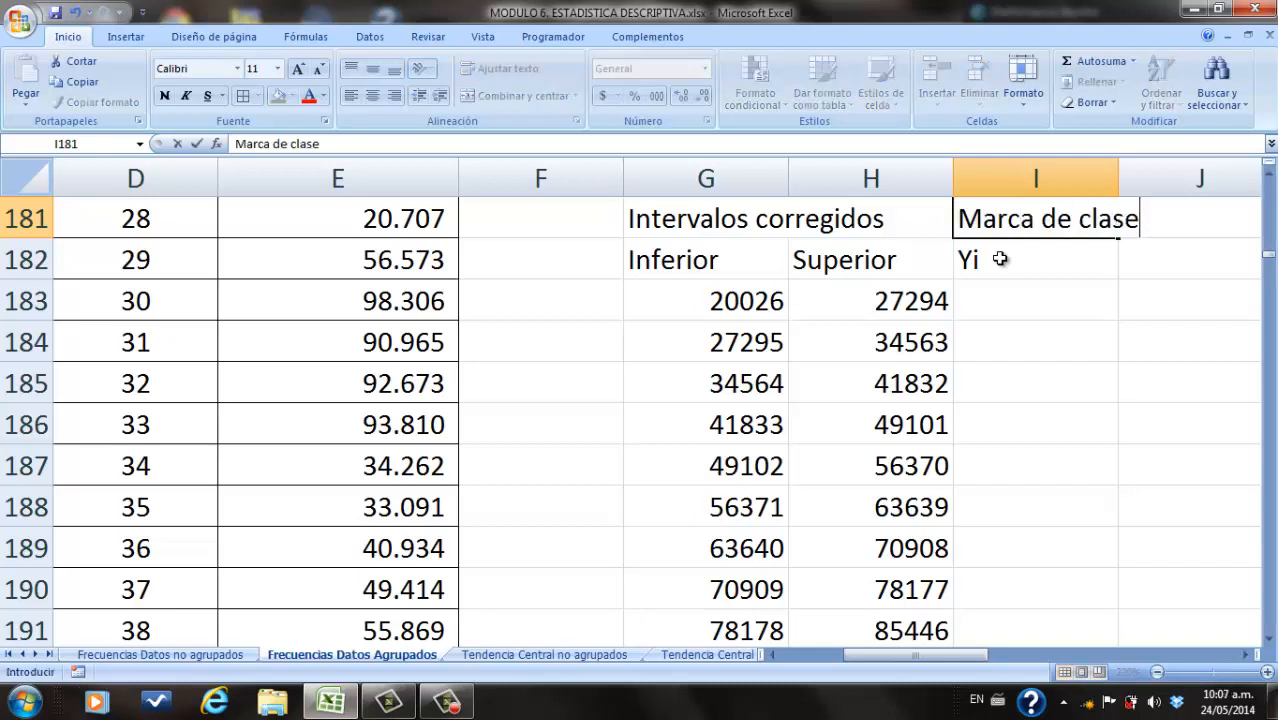
key("Return")
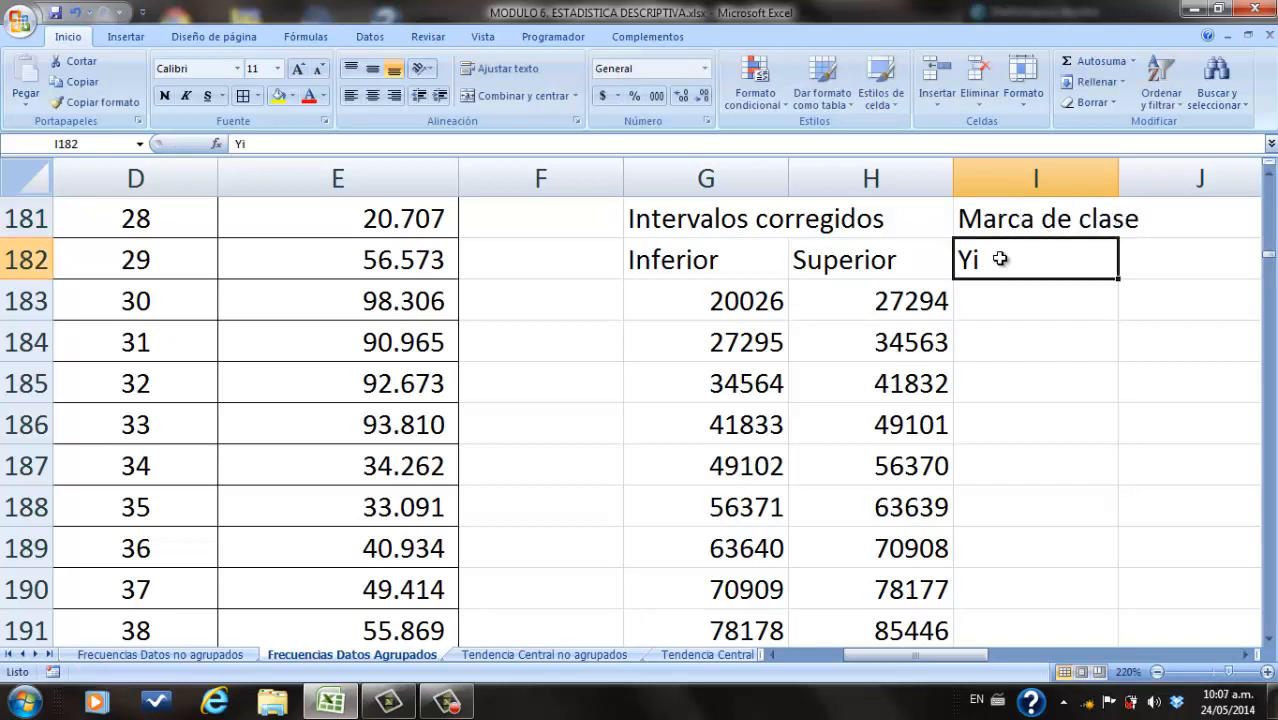
left_click_drag(1117, 189, 1134, 189)
Step: Calculate the first class mark in I183 with the formula =(G183+H183)/2
left_click(1064, 302)
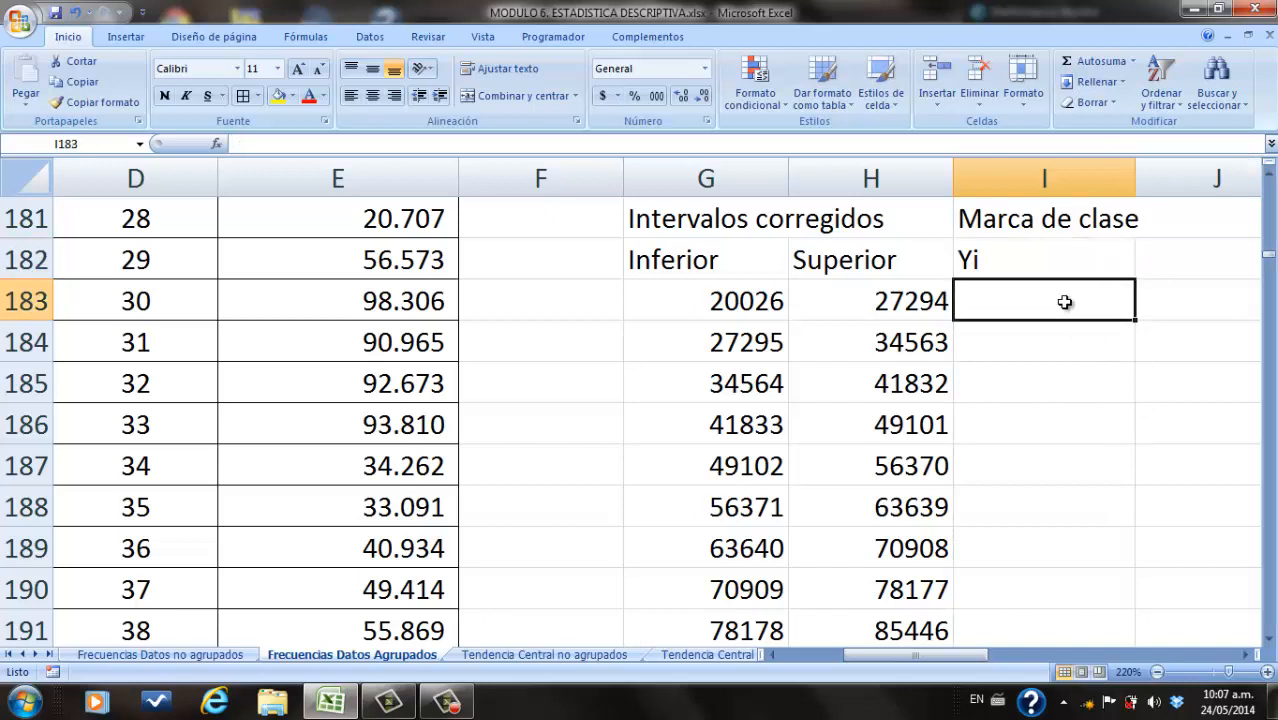
type("=")
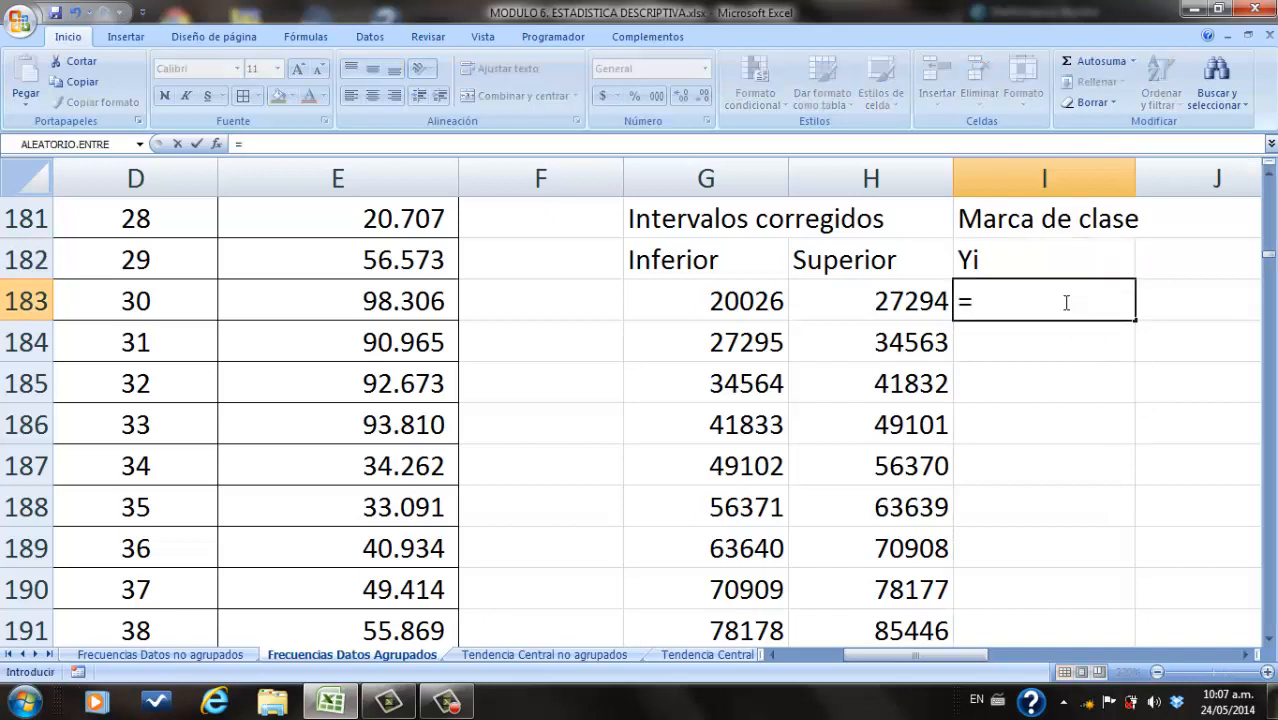
type("(")
left_click(763, 304)
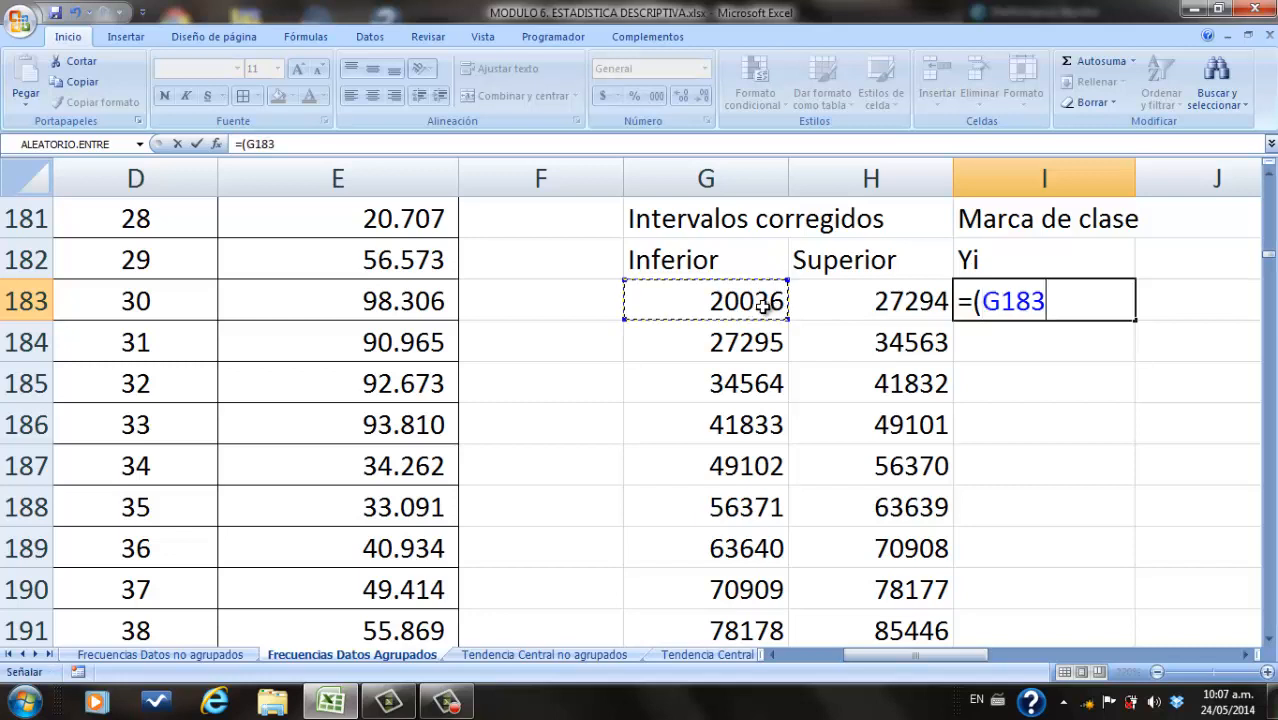
type("+")
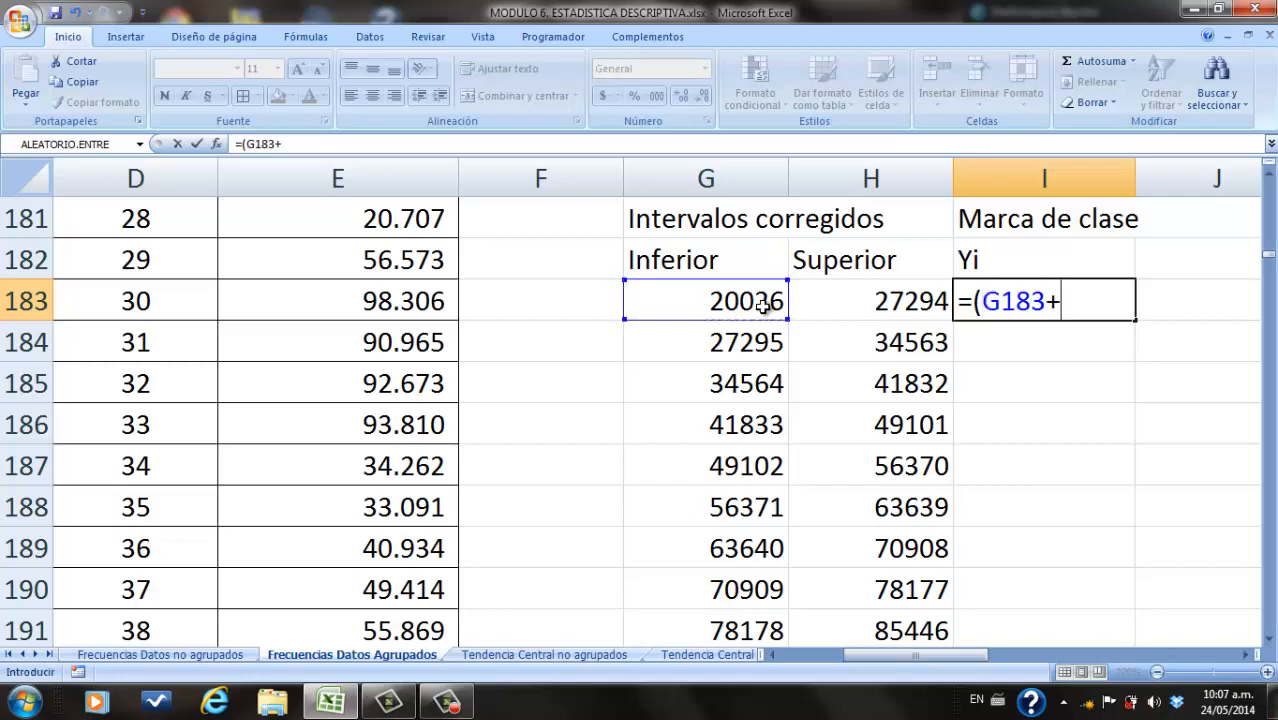
left_click(823, 304)
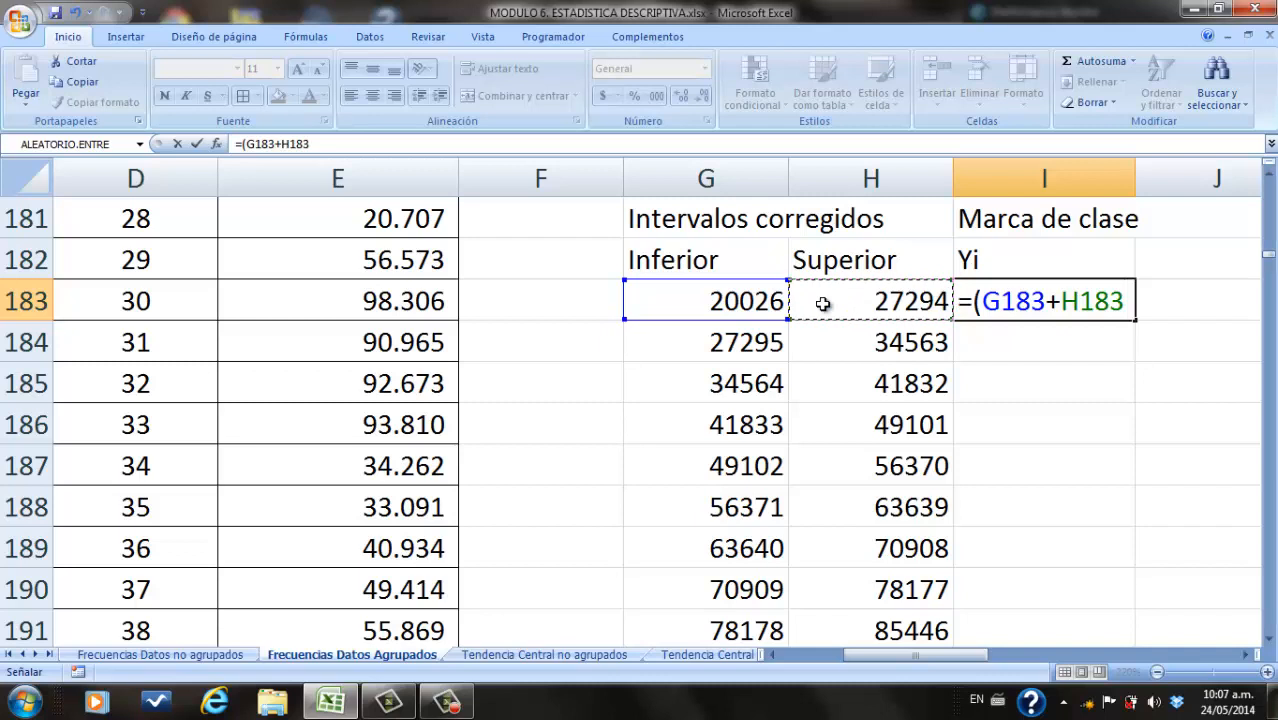
type("(")
type(")")
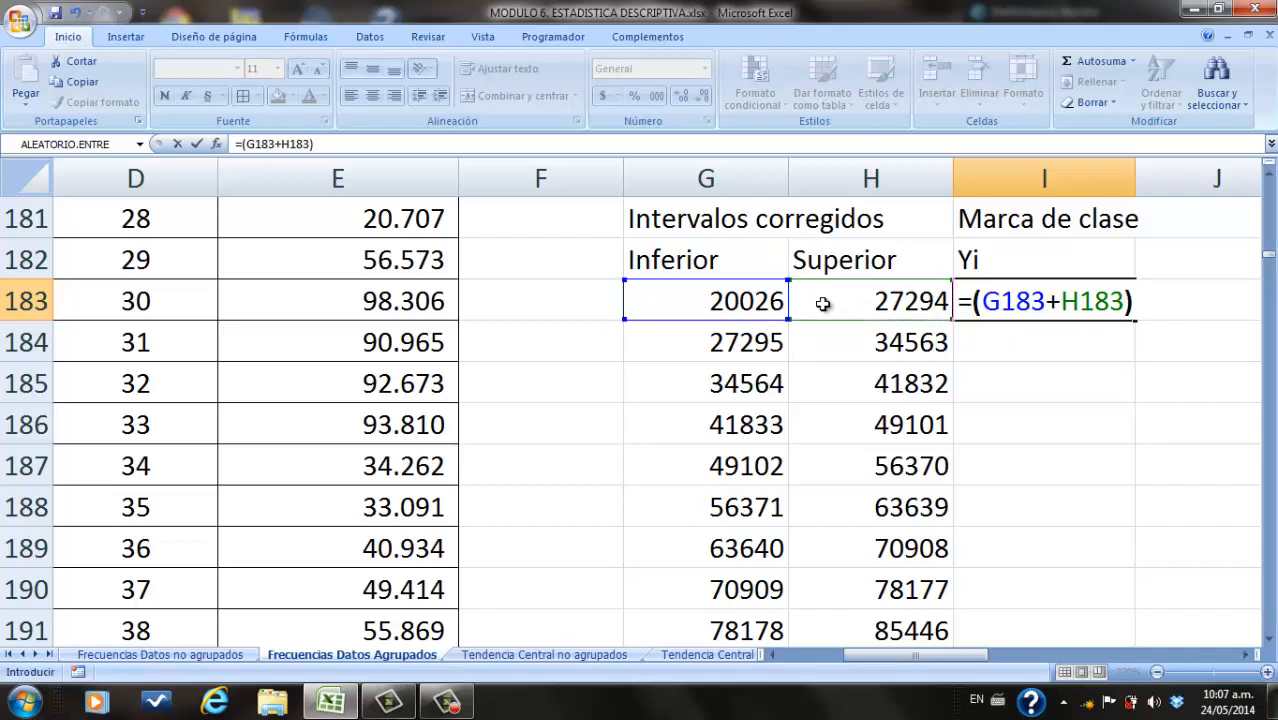
type("/2")
key("Return")
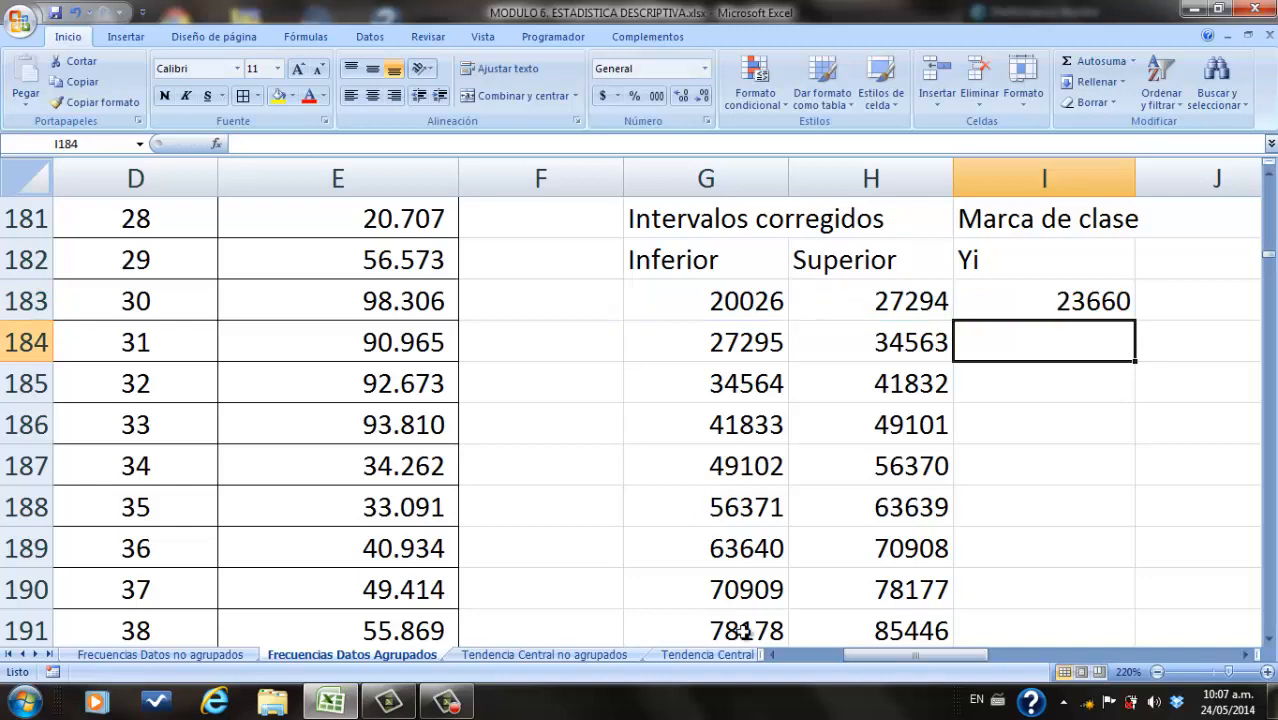
left_click(447, 702)
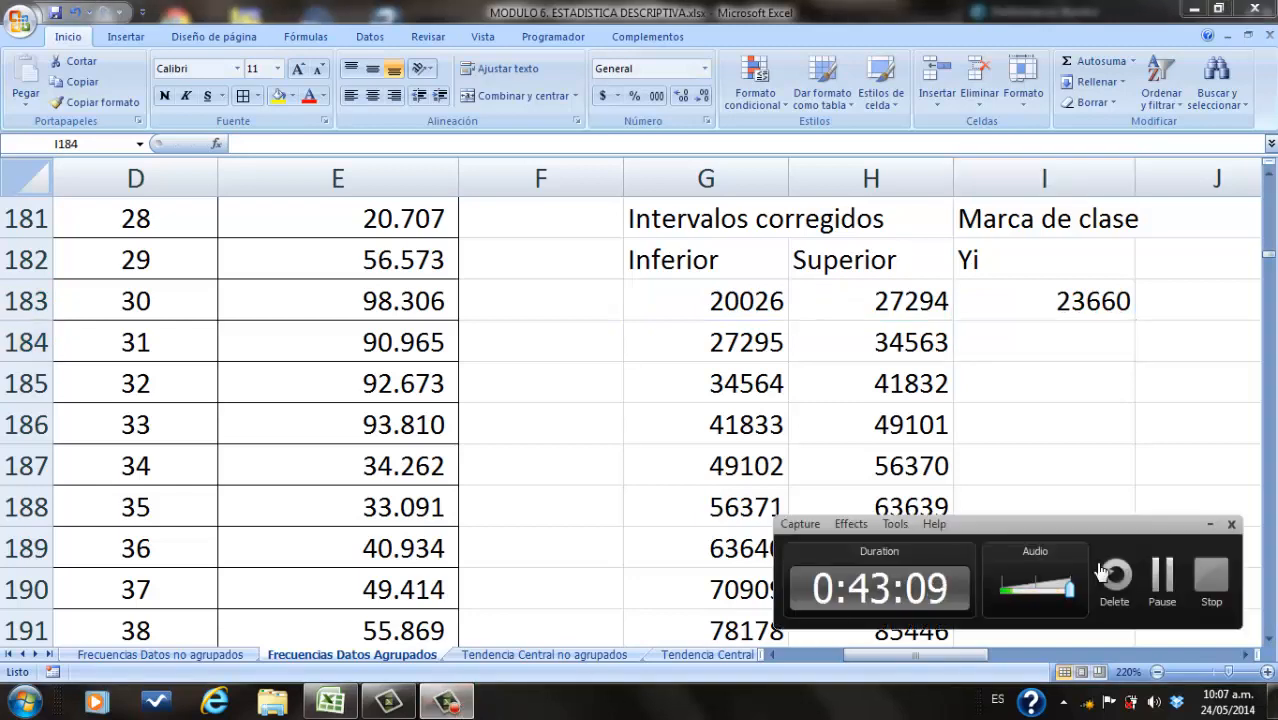